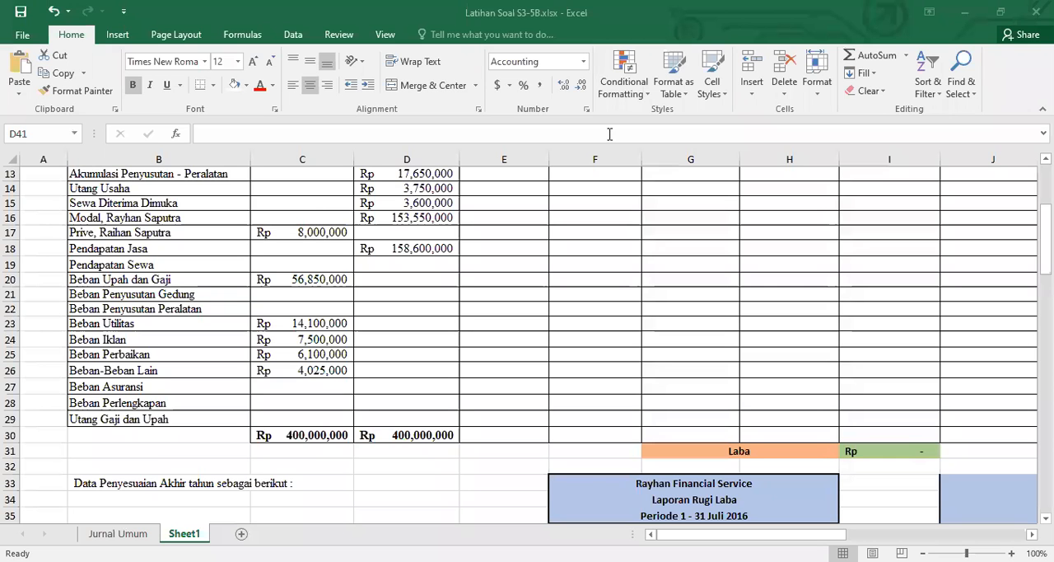
Review the Neraca Saldo accounts and the worksheet column groups from Ayat Jurnal Penyesuaian to Laporan Posisi Keuangan
scroll(665, 238, "up", 4)
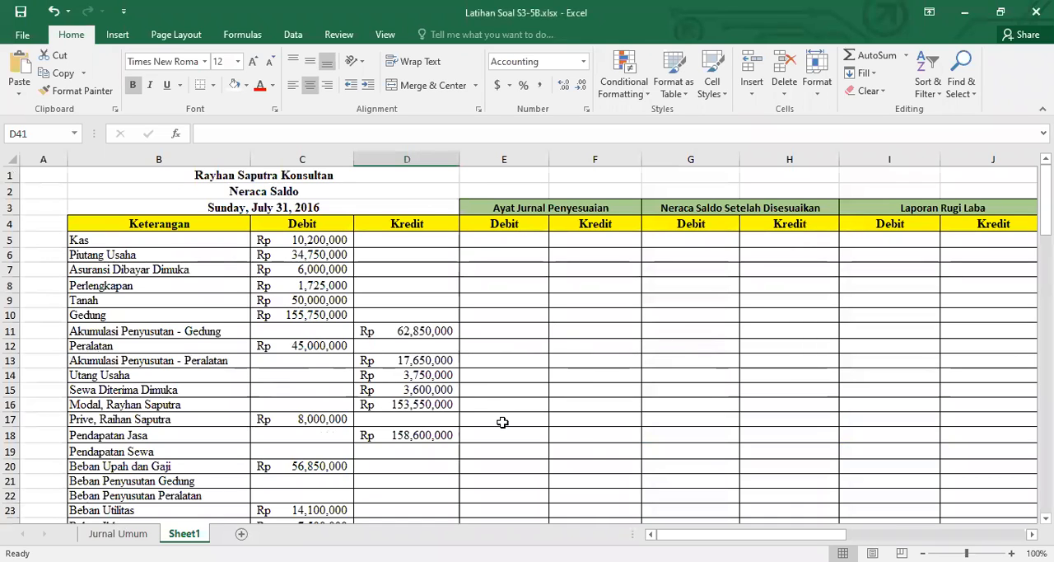
scroll(567, 404, "down", 3)
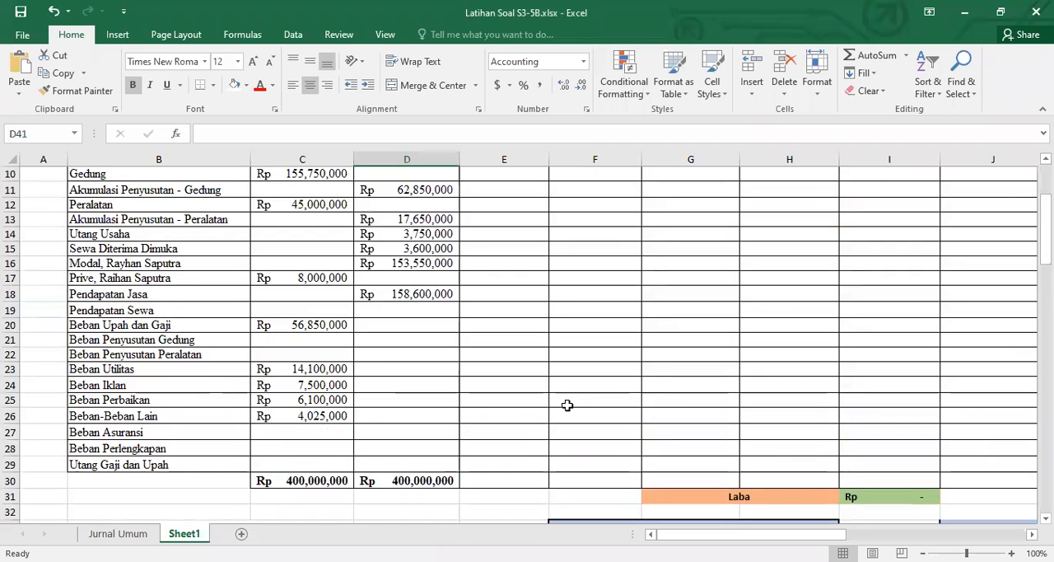
scroll(567, 404, "up", 2)
scroll(594, 354, "down", 1)
scroll(595, 354, "up", 1)
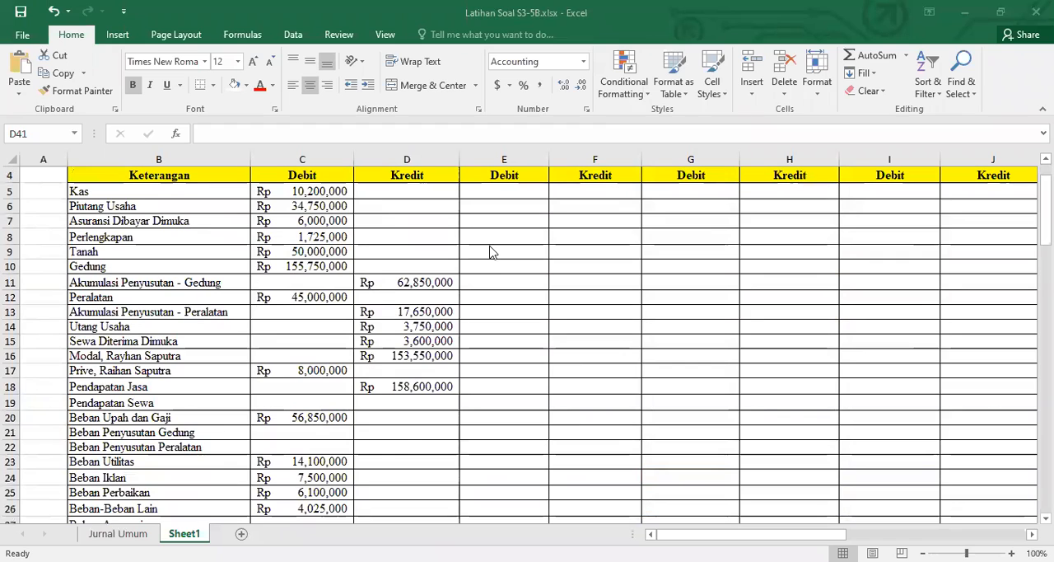
scroll(494, 260, "up", 1)
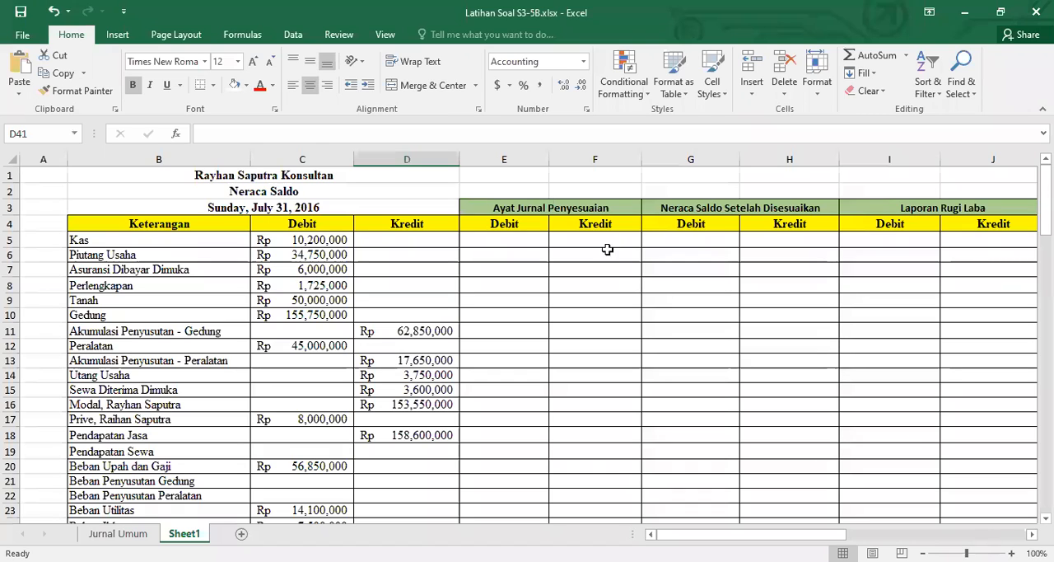
left_click(535, 205)
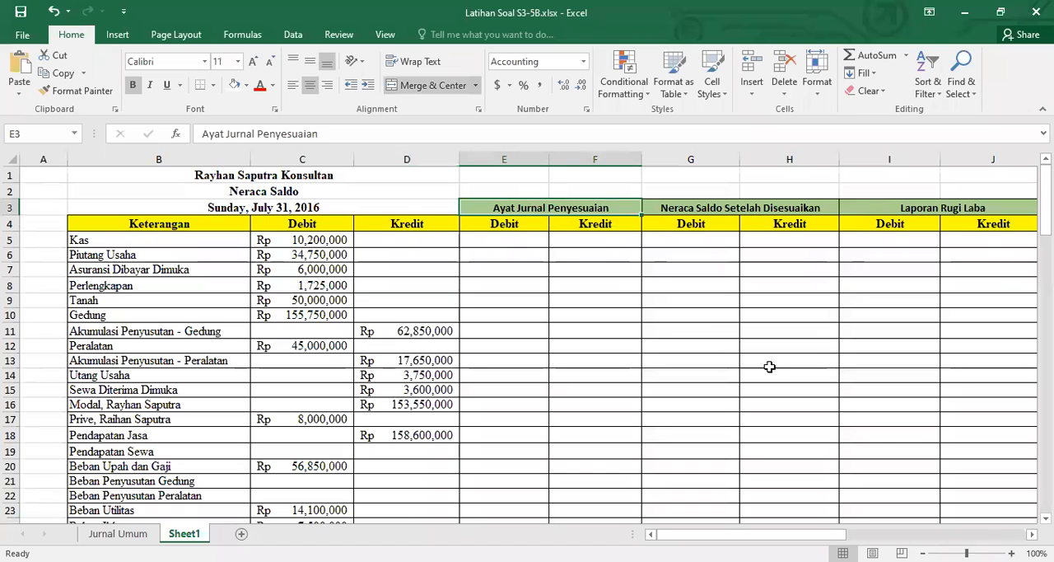
scroll(475, 202, "right", 3)
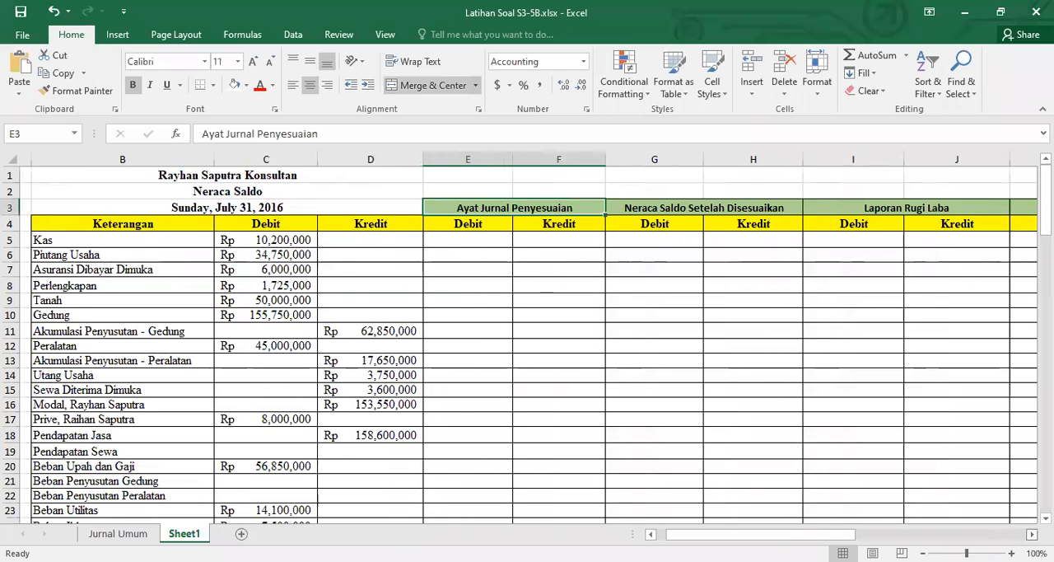
left_click(481, 211)
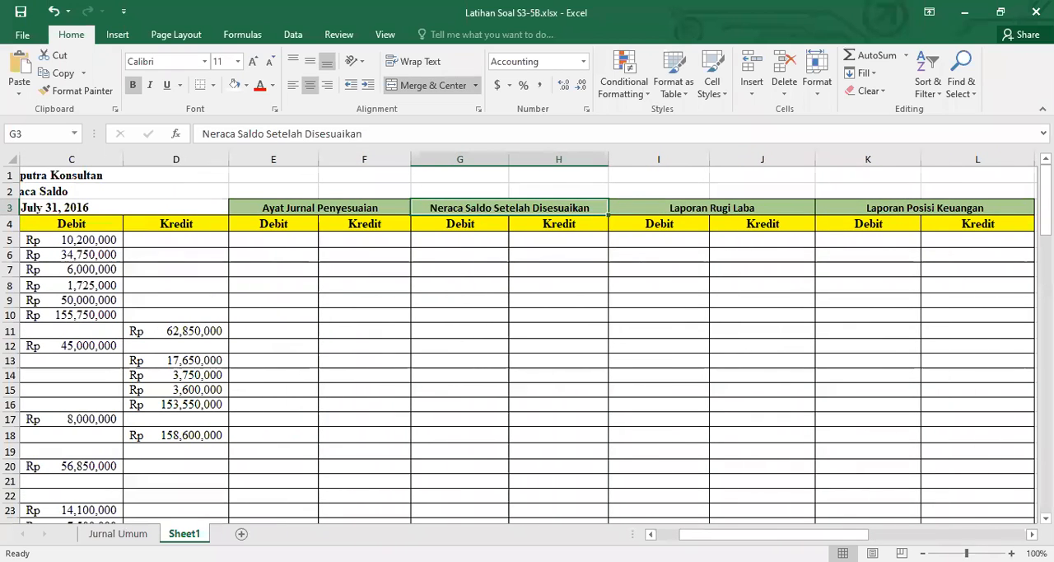
scroll(527, 329, "right", 2)
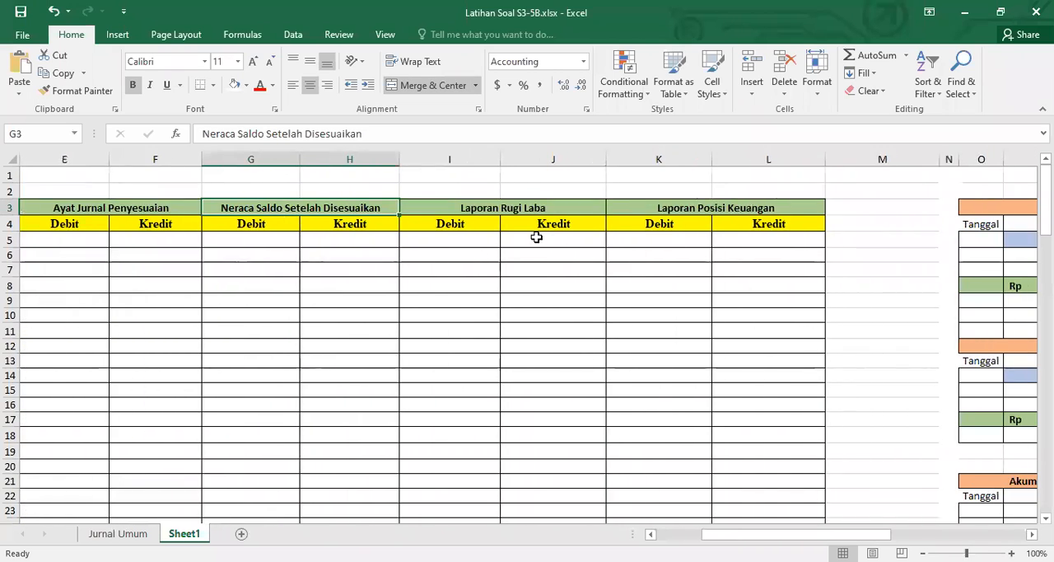
left_click(517, 209)
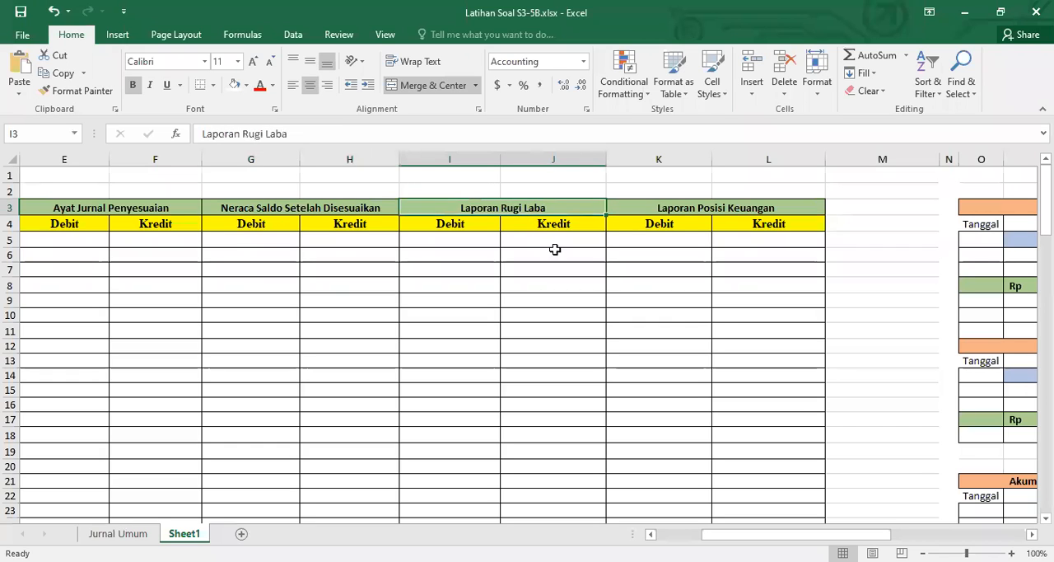
left_click(712, 209)
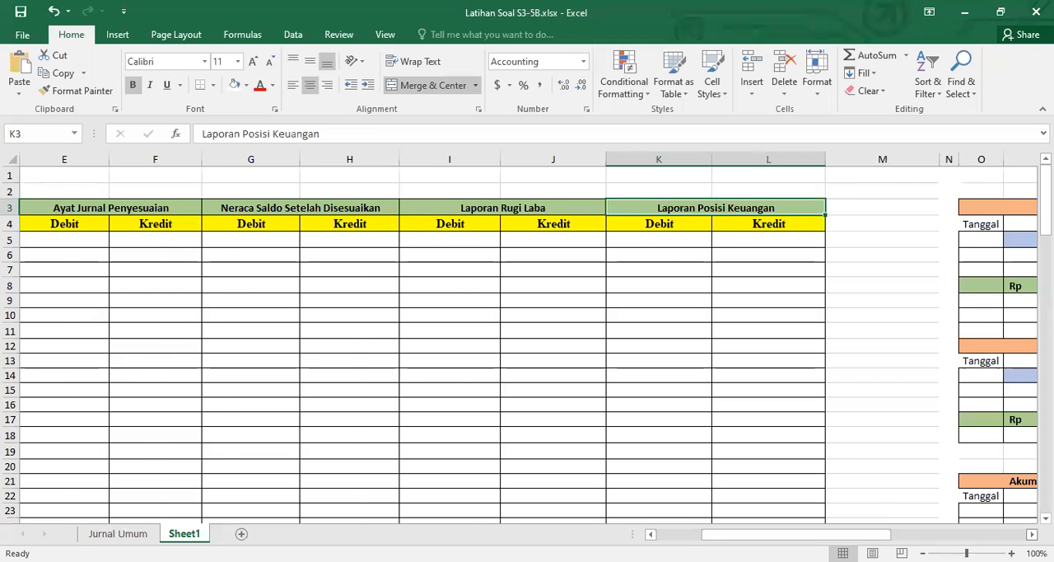
Clear the opening debit balances of the Beban-Beban Lain and Beban Perbaikan ledger accounts in Z50 and U50
scroll(1027, 535, "right", 5)
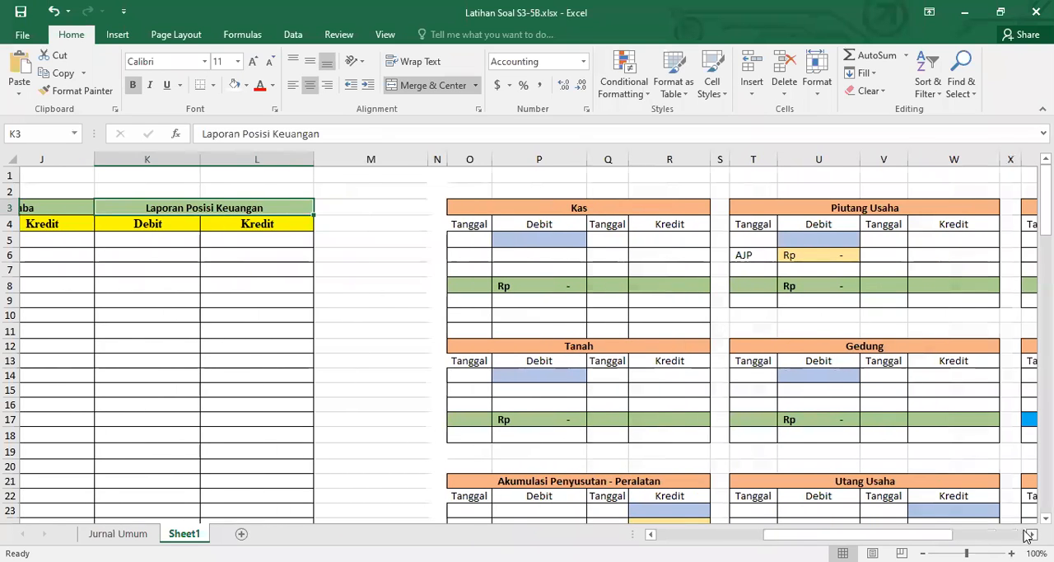
scroll(1028, 535, "right", 3)
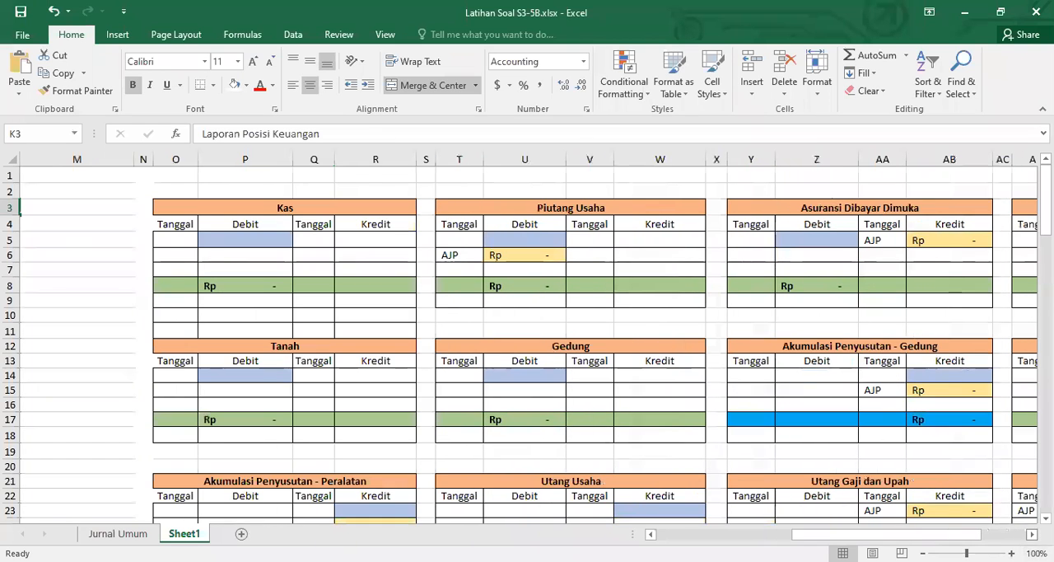
scroll(736, 395, "right", 2)
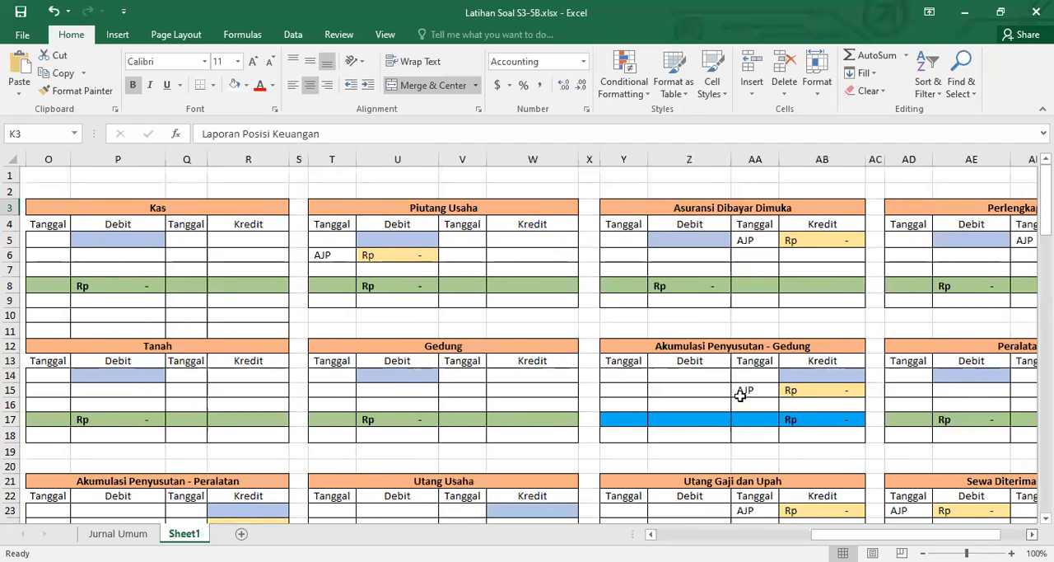
scroll(739, 395, "down", 1)
scroll(738, 394, "down", 12)
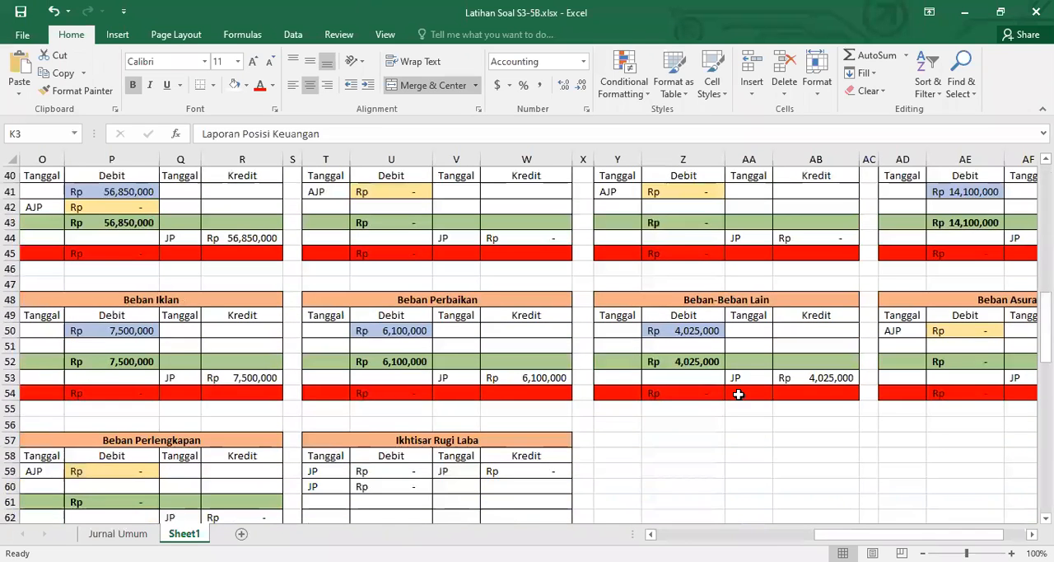
left_click(696, 330)
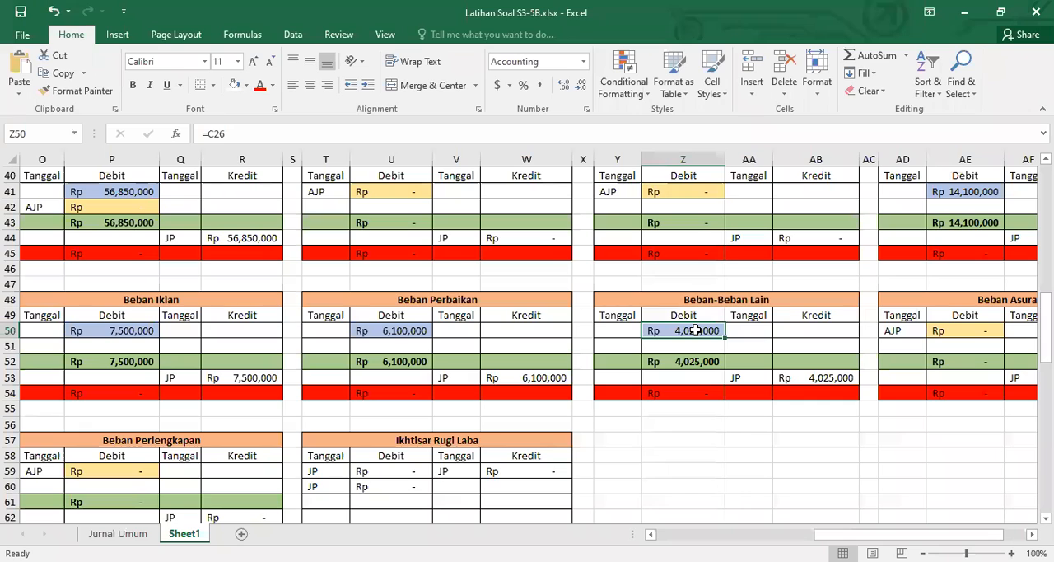
key("Delete")
left_click(384, 331)
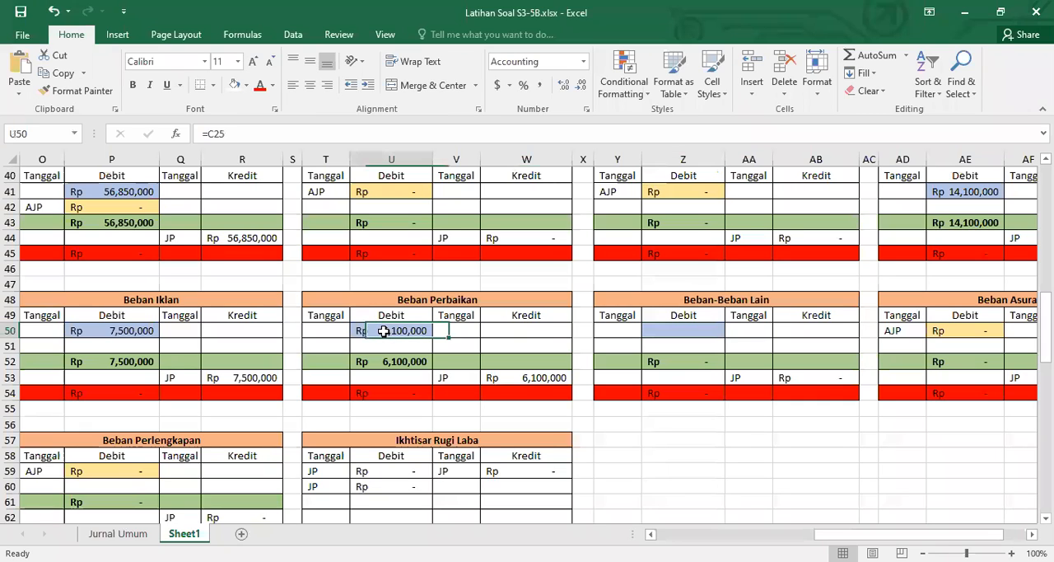
key("Delete")
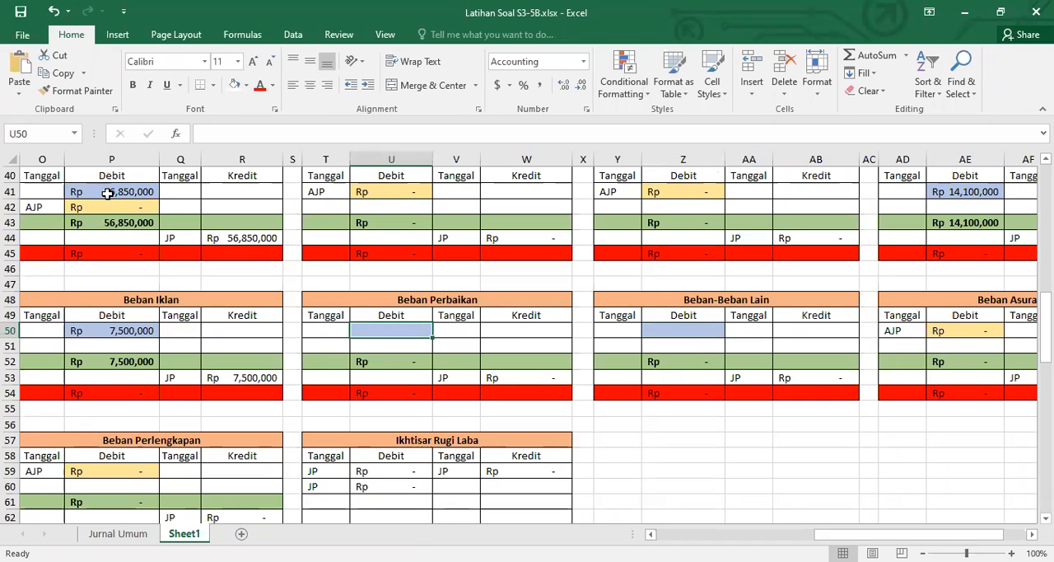
Clear the remaining opening debit balances in the expense ledger cells P41, AE41 and P50
left_click(108, 194)
key("Delete")
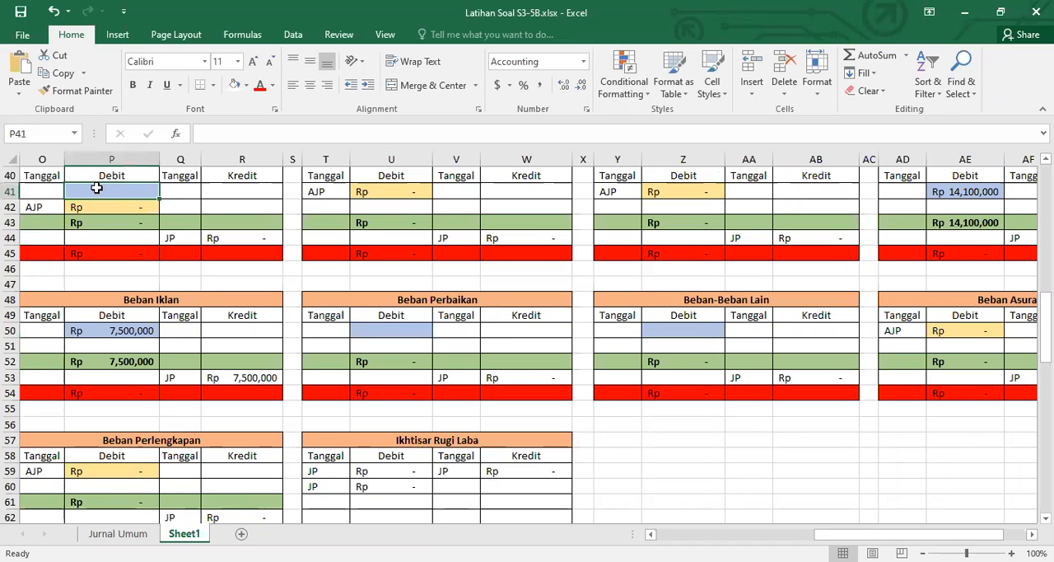
left_click(928, 192)
key("Delete")
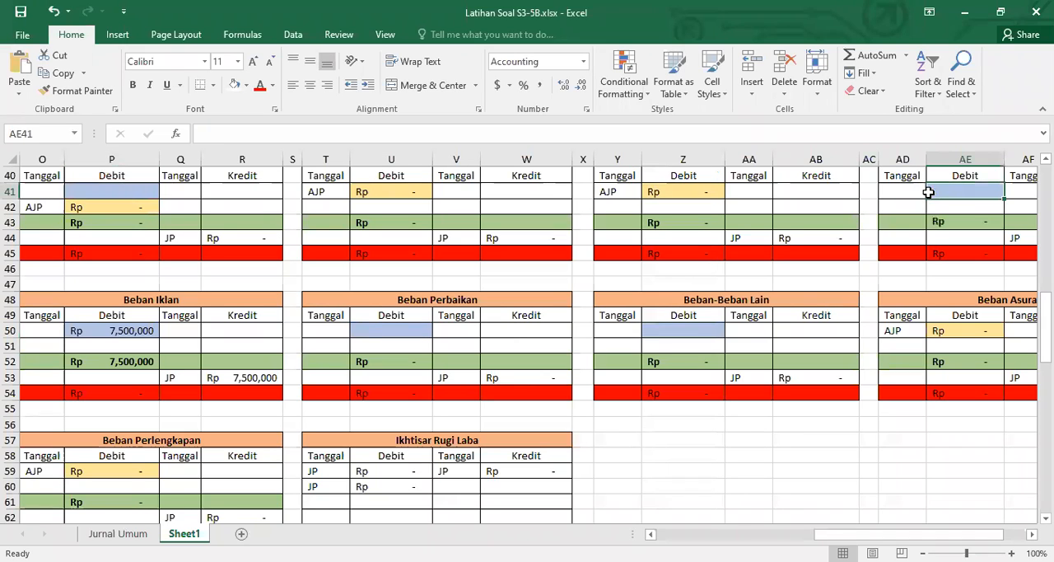
left_click(134, 329)
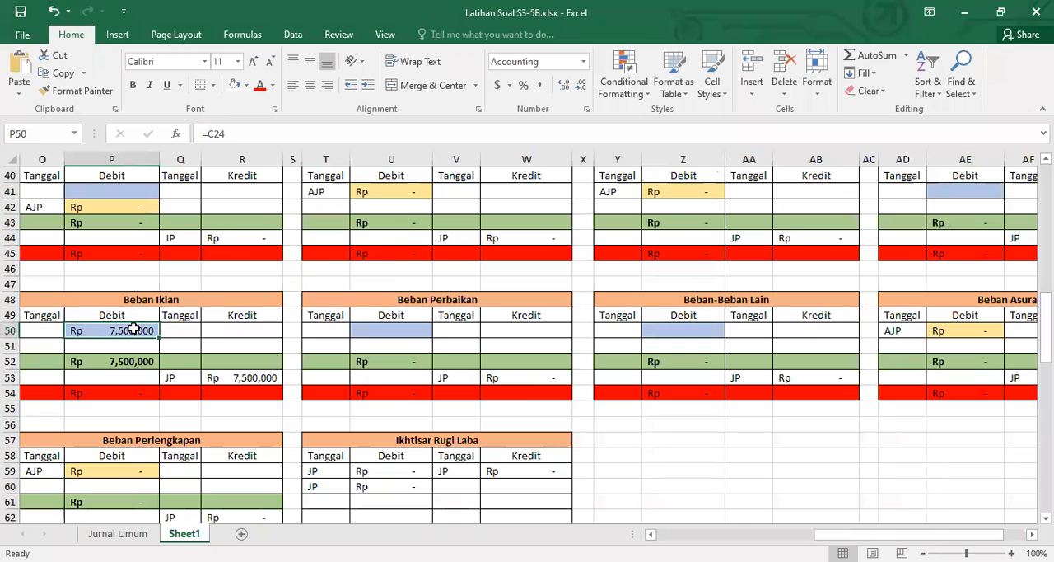
key("Delete")
Enter "a. Penyusutan Gedung Rp. 6.400.000,-" in B34 below the Data Penyesuaian heading
scroll(638, 532, "left", 1)
scroll(527, 337, "left", 2)
scroll(527, 337, "down", 3)
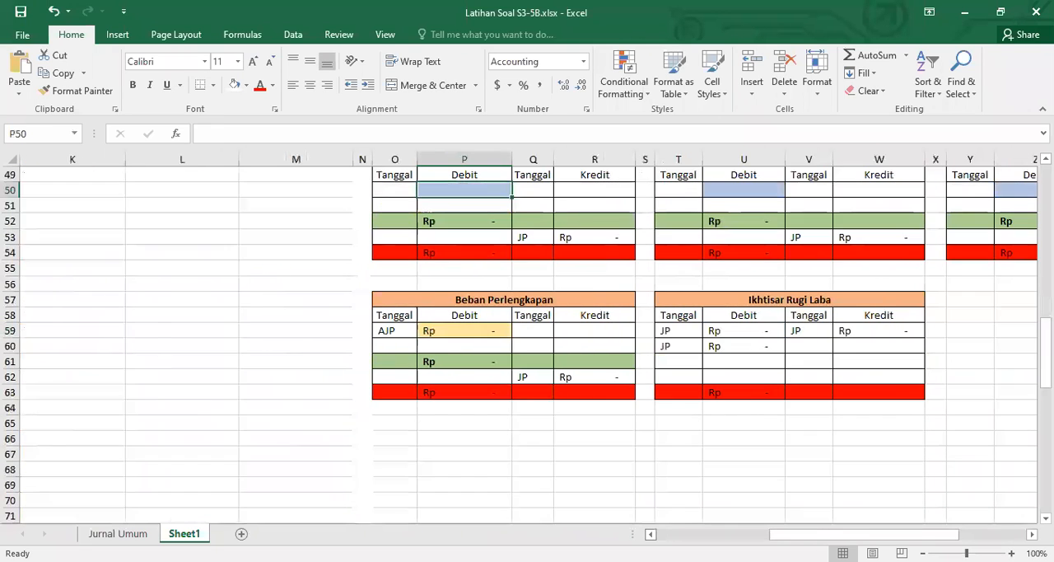
scroll(527, 338, "left", 3)
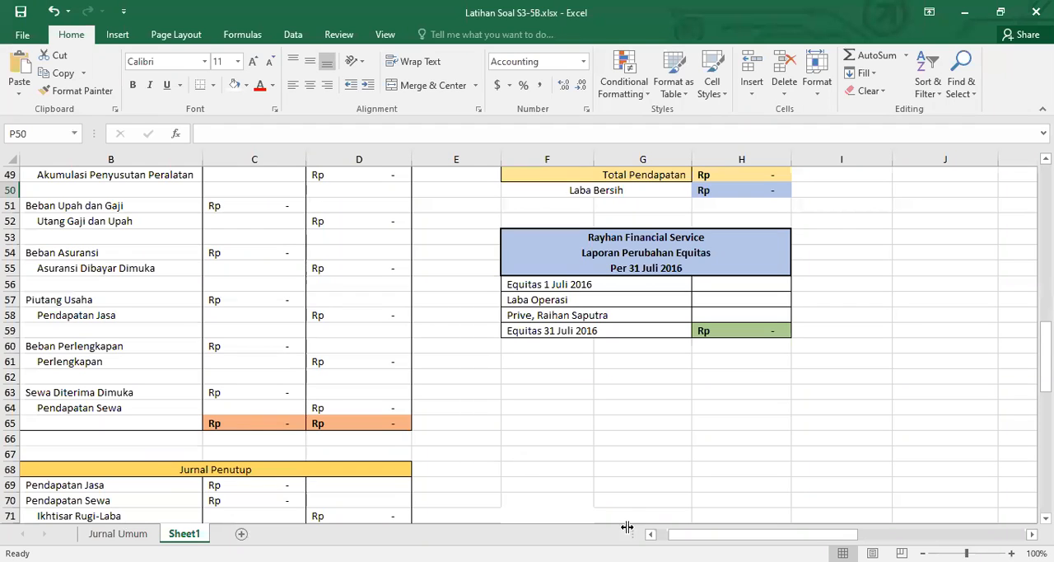
scroll(579, 465, "left", 1)
scroll(580, 465, "up", 5)
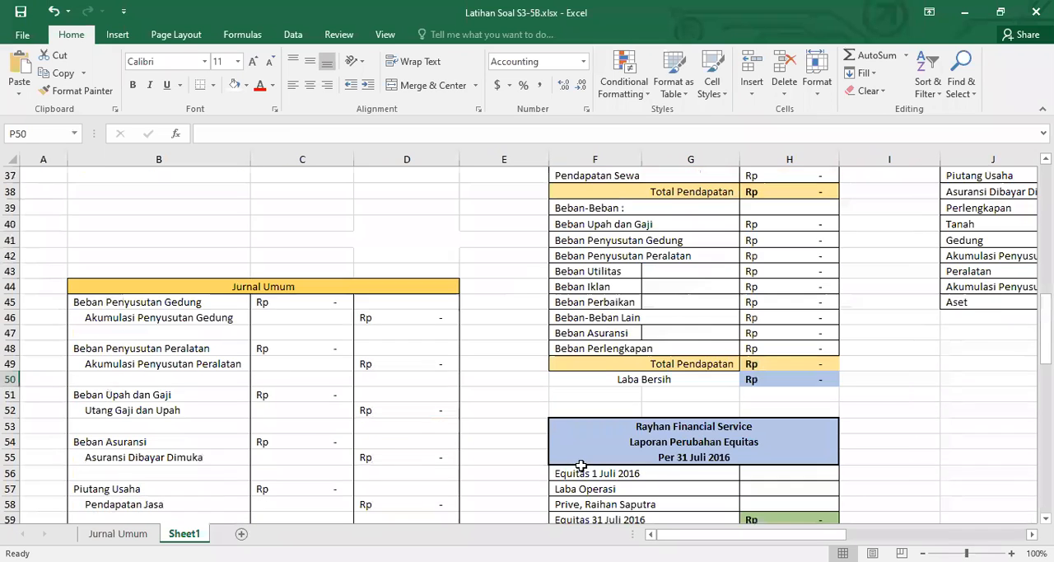
scroll(581, 465, "up", 11)
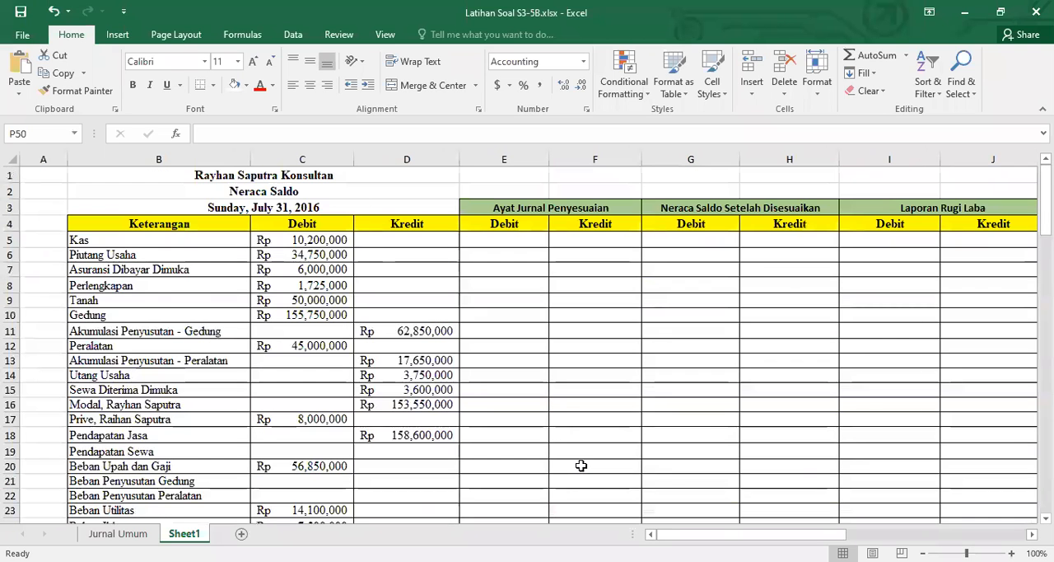
scroll(580, 465, "down", 2)
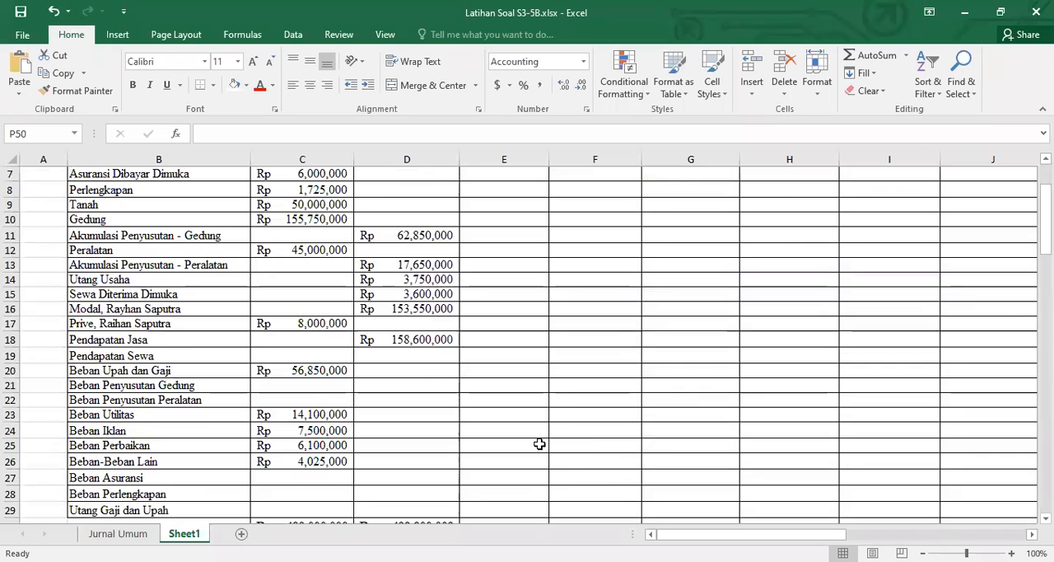
scroll(530, 432, "down", 8)
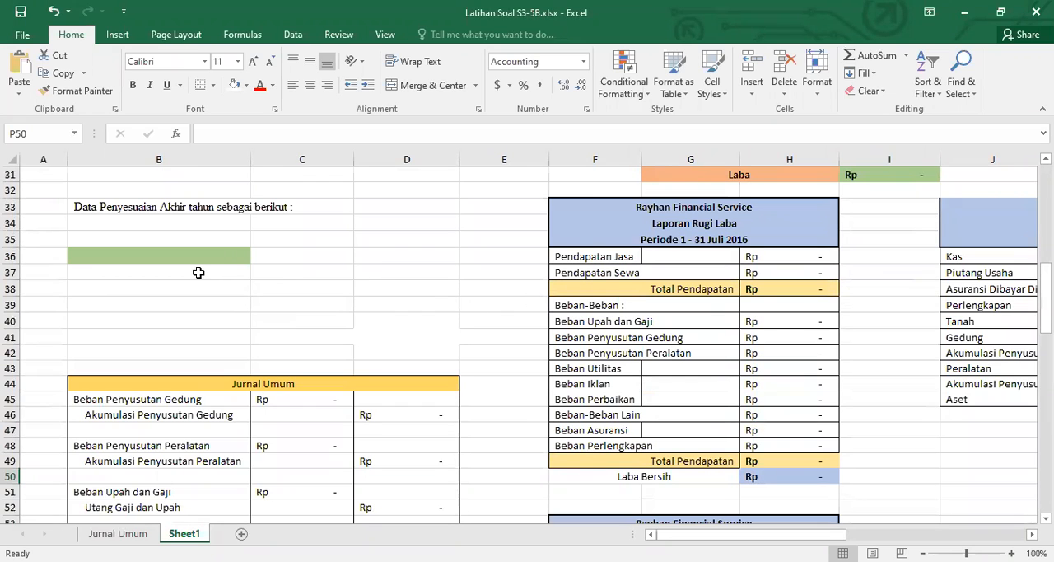
left_click(196, 224)
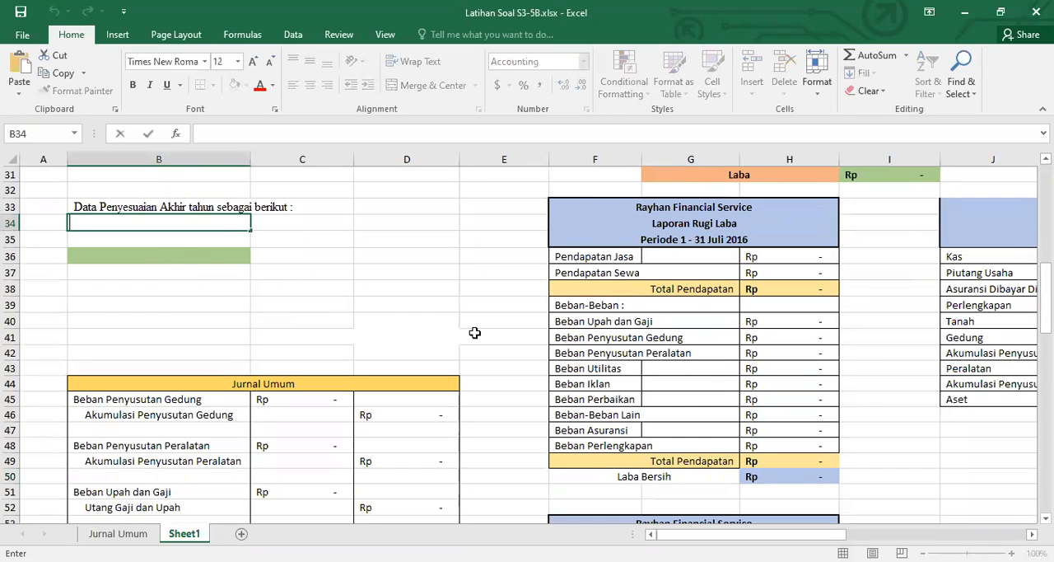
type("a. Penyusutan Gedung Rp. 6.400.")
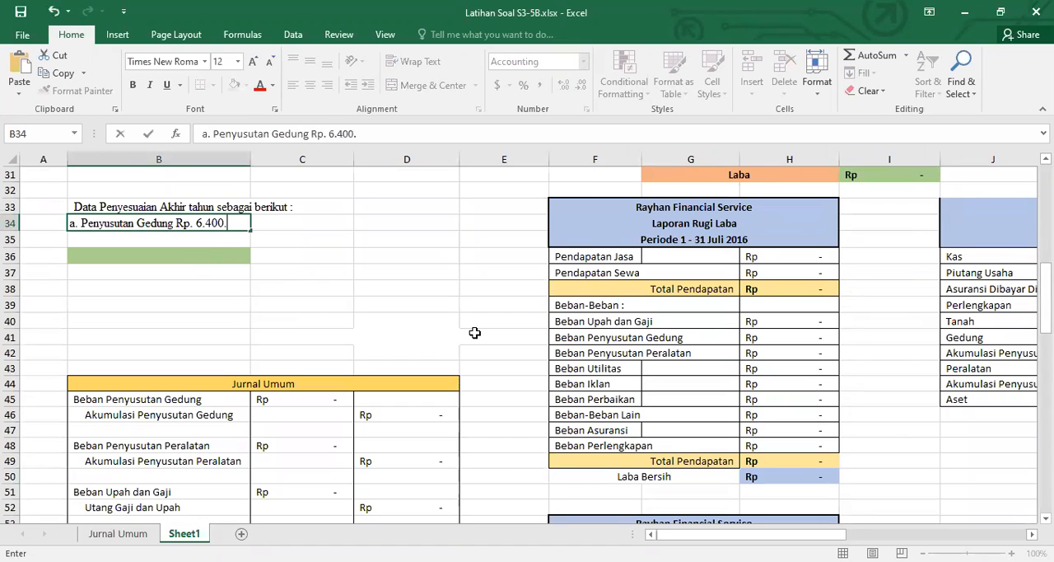
type("000,-")
key("Return")
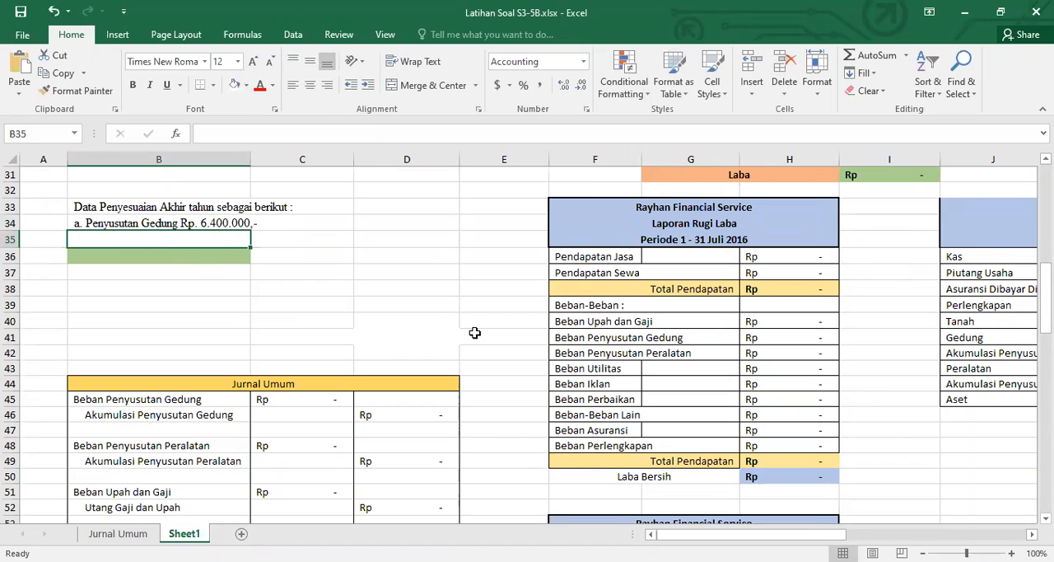
Enter the second adjustment item "b. Penyusutan Peralatan Rp. 2.800.000,-" in B35
type("b. Penyusutan Peralatan")
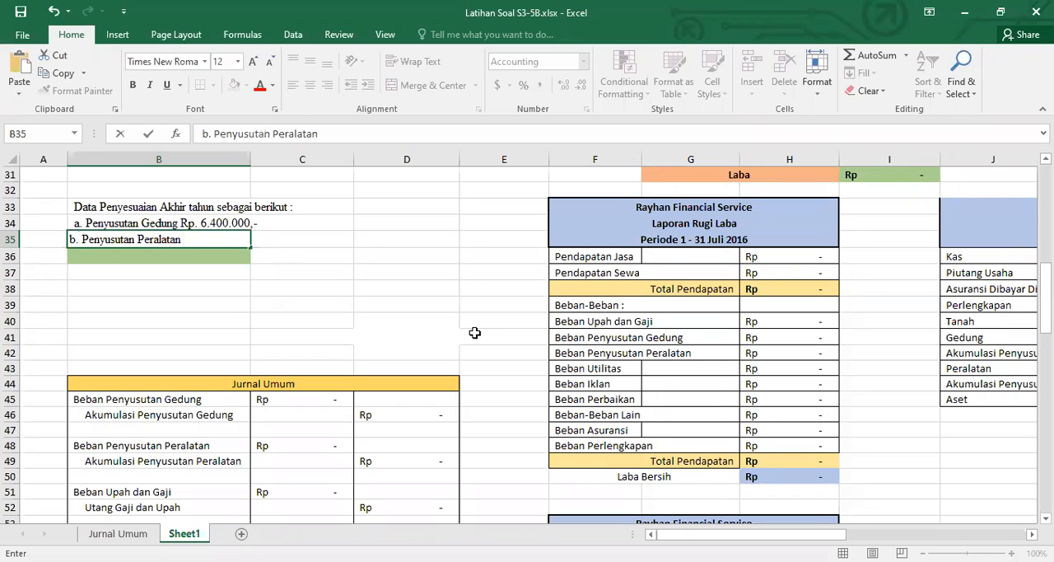
type(" Rp. 2.80000")
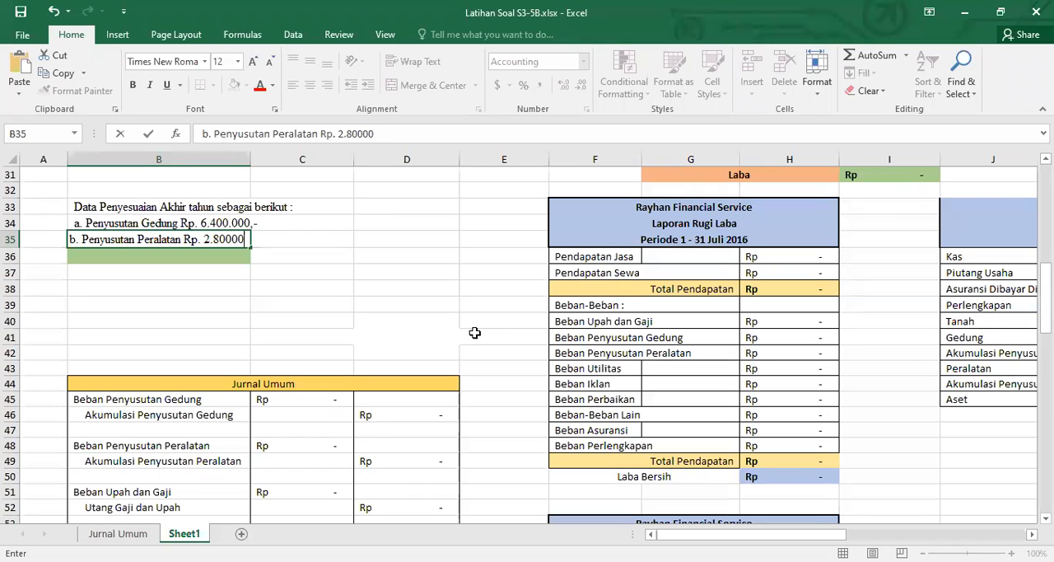
key("BackSpace")
key("BackSpace")
type(".000,-")
key("Return")
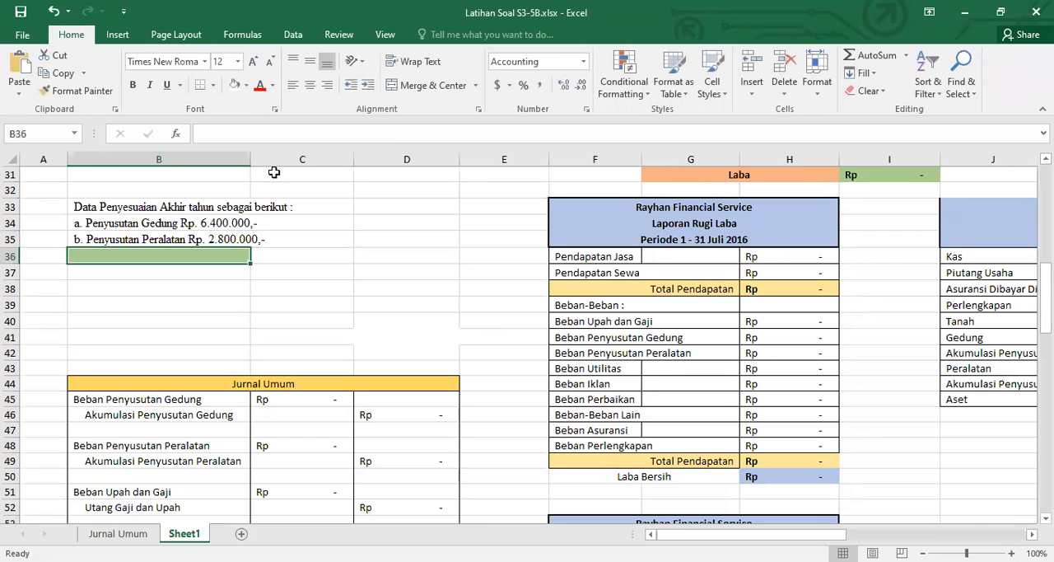
Remove the green fill from B36 and enter "c. Gaji Yang Masih Harus Dibayar Rp. 900.000,-" there
left_click(234, 86)
type("c. ")
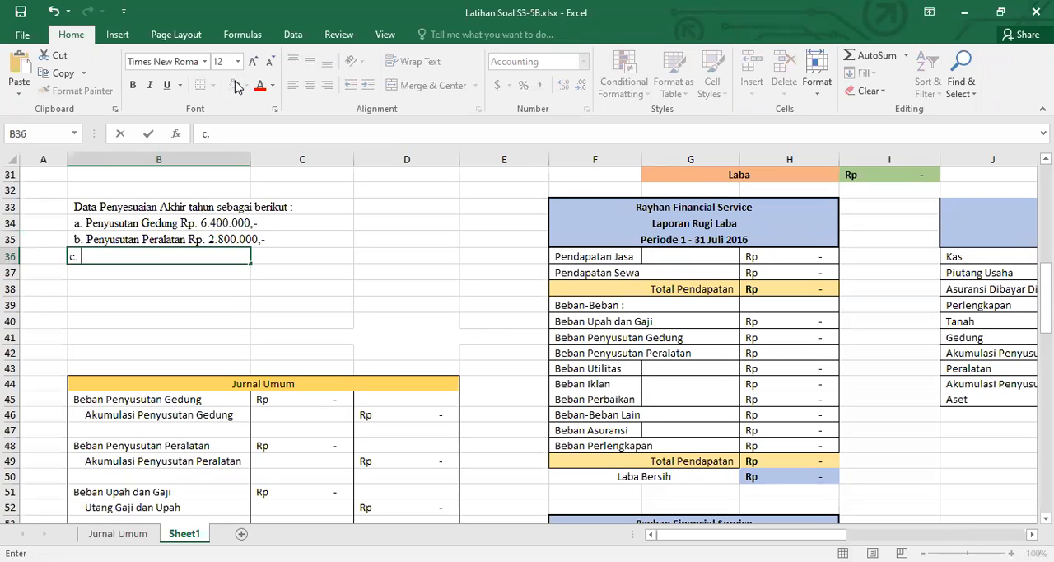
type("Gaji Yang M")
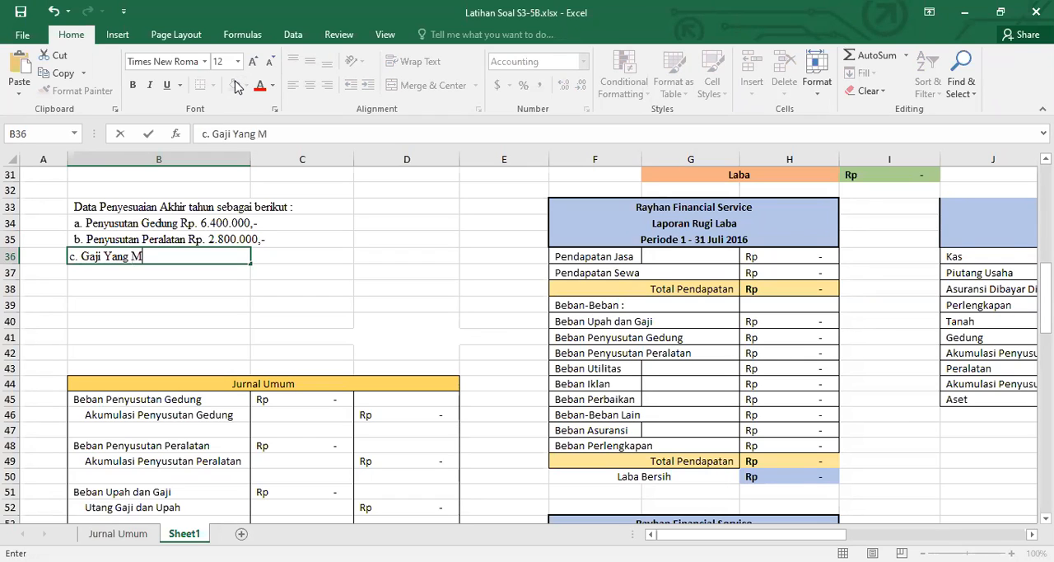
type("asih Harus Dibayar ")
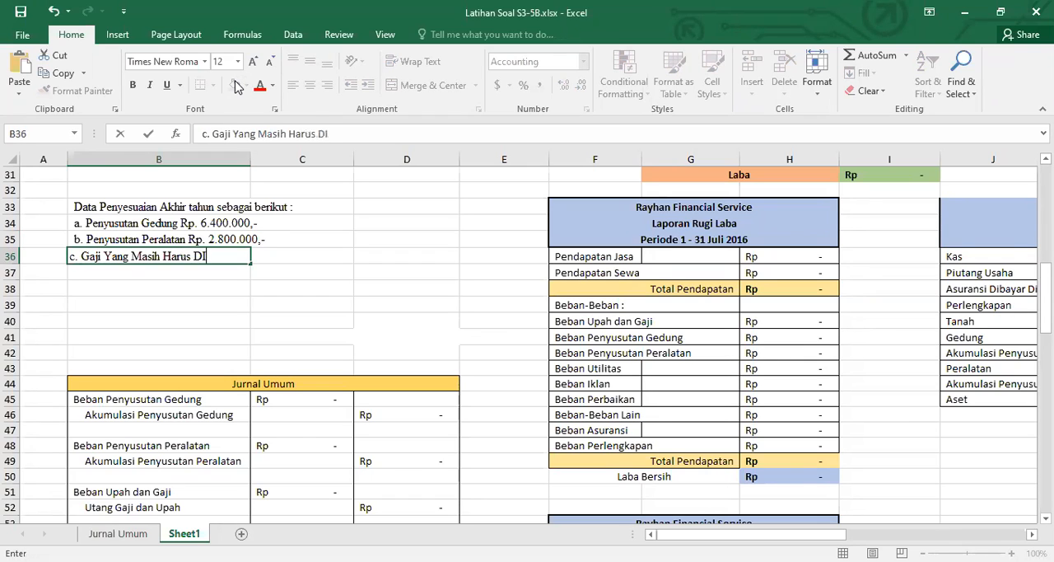
type("Rp")
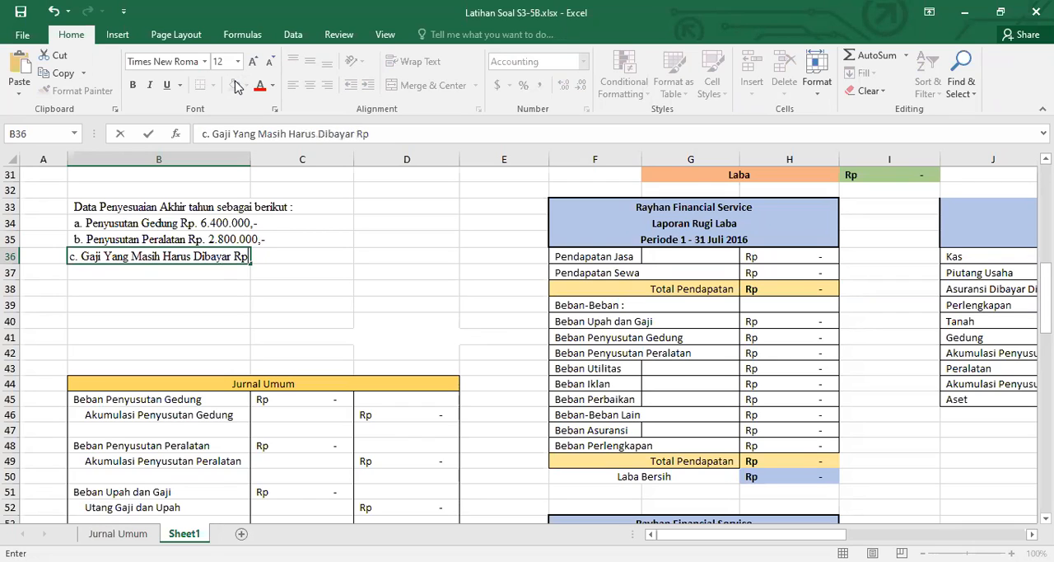
type(". 900.000,-")
key("Return")
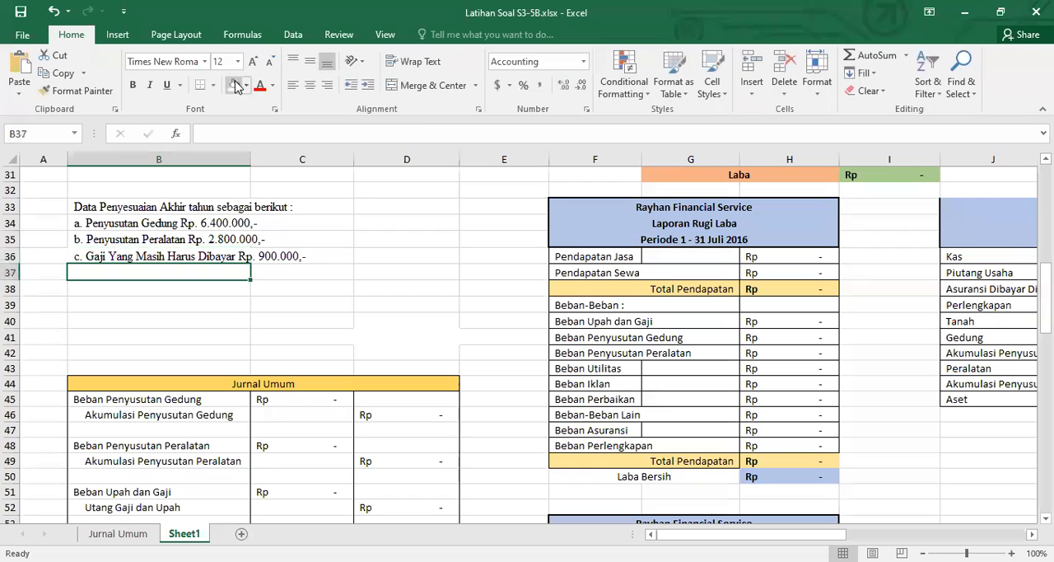
Enter the fourth adjustment item "d. Asuransi Yang Belum dipakai Rp. 1.500.000,-" in B37
type("d.")
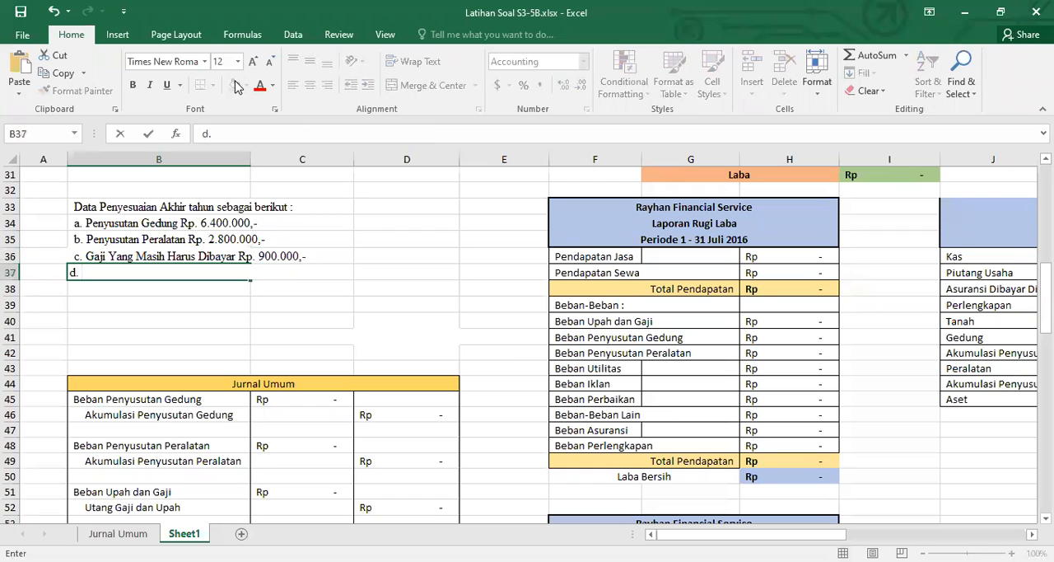
type(" Asuransi Yang Bel")
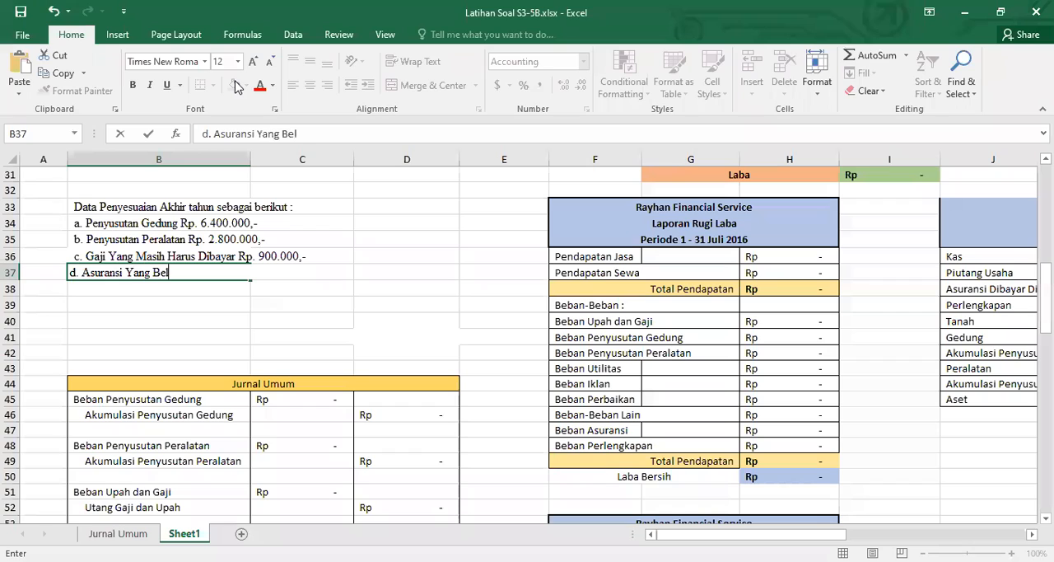
type("um dipakai Rp.")
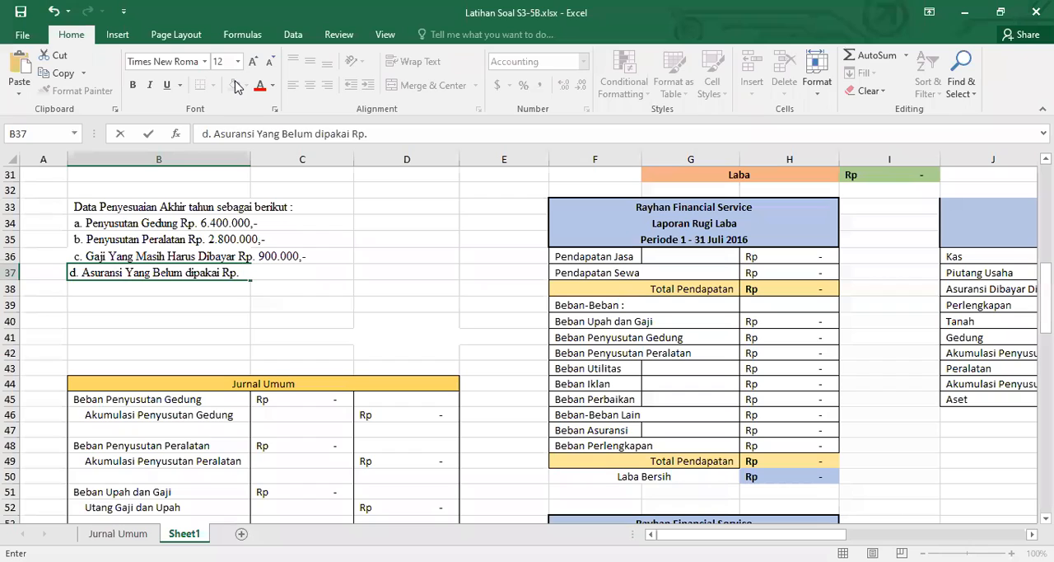
type(" 1.500.000")
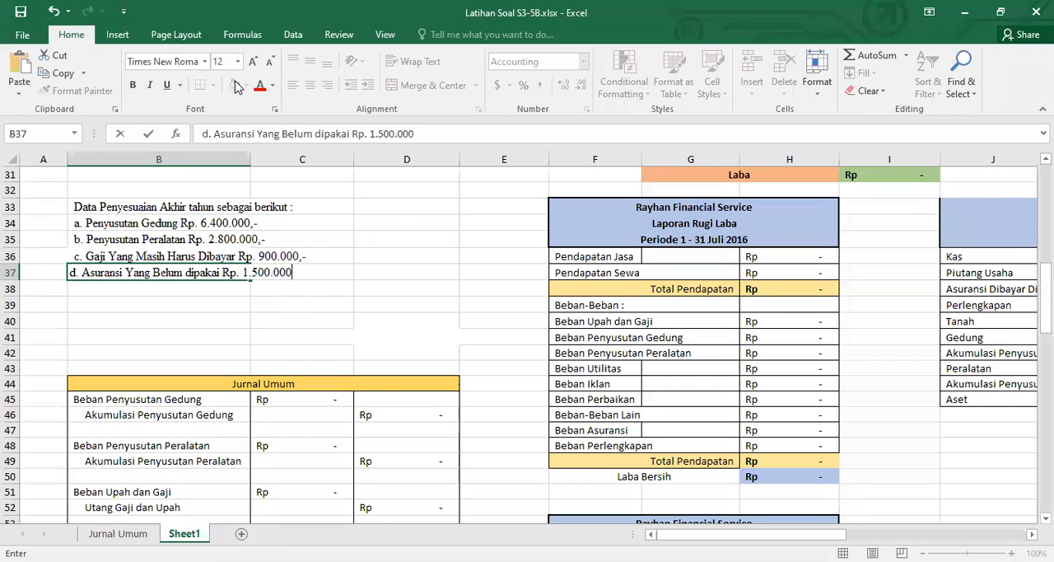
type(",-")
key("Return")
Enter the fifth adjustment item "e. Pendapatan Jasa Belum ditagih Rp. 10.200.000,-" in B38
type("e.")
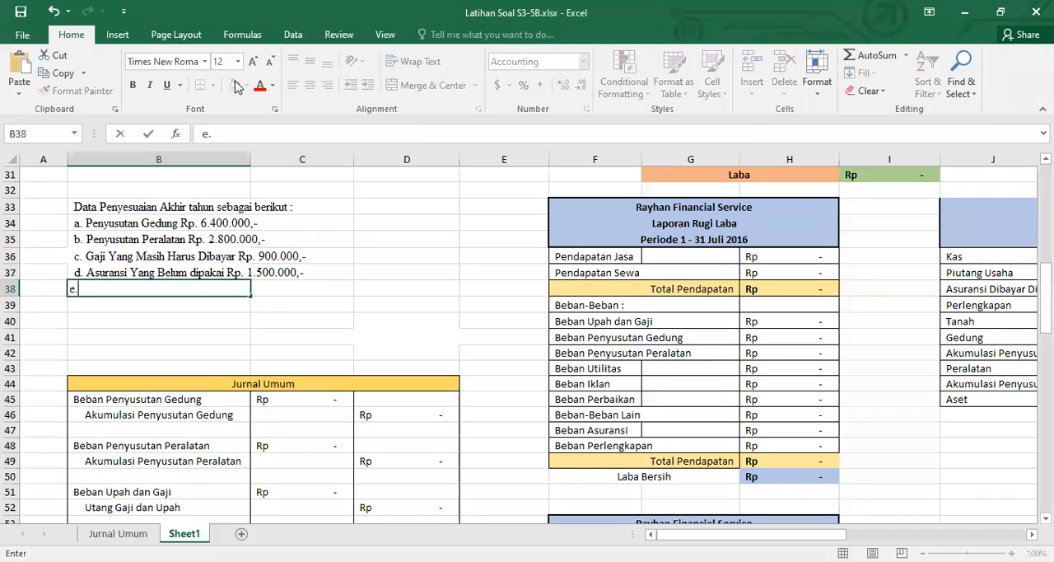
type(" Pendapat")
type("an ")
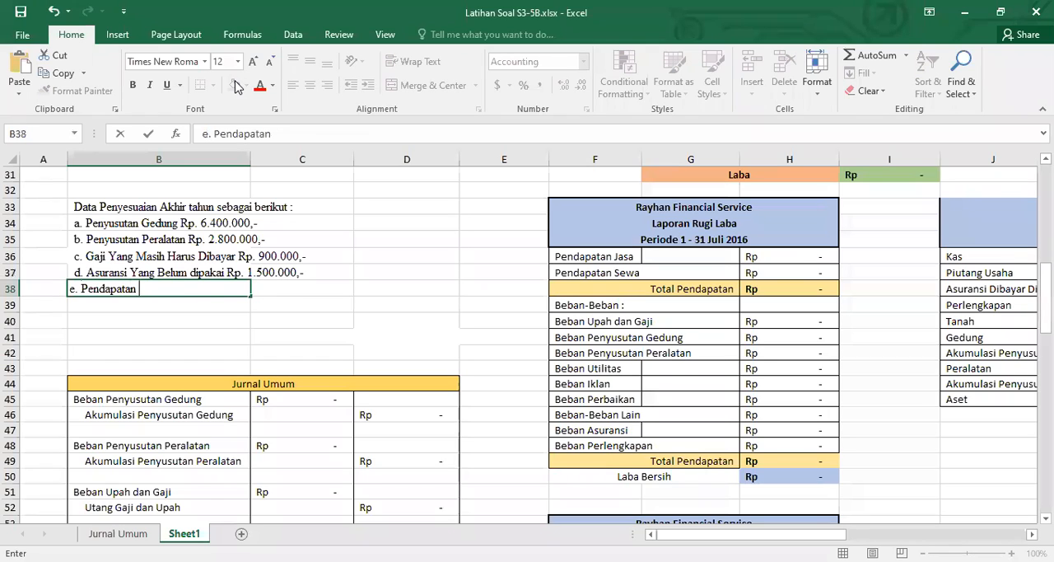
type("Jasa Belum di")
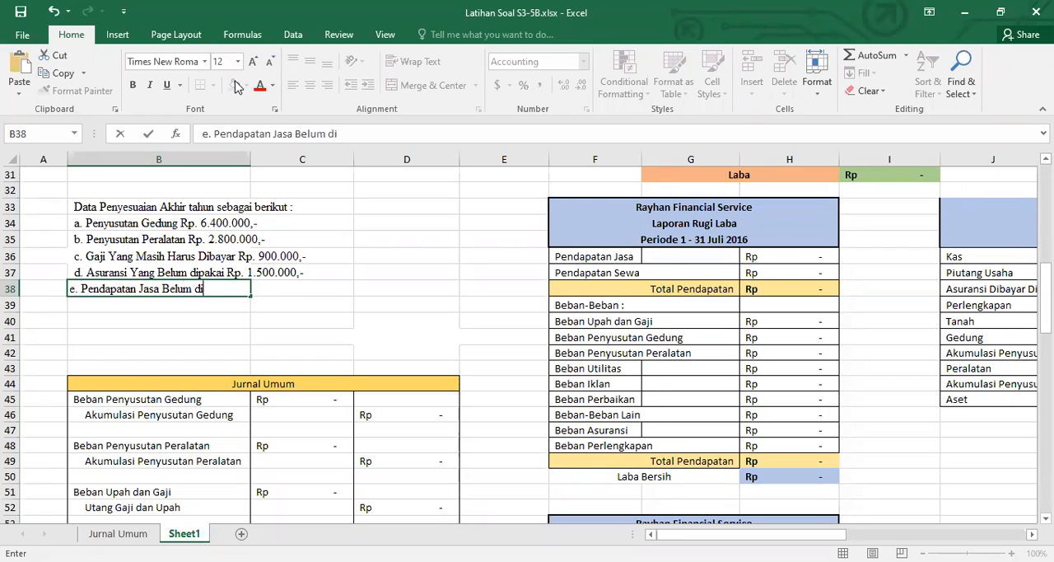
type("tagih Rp")
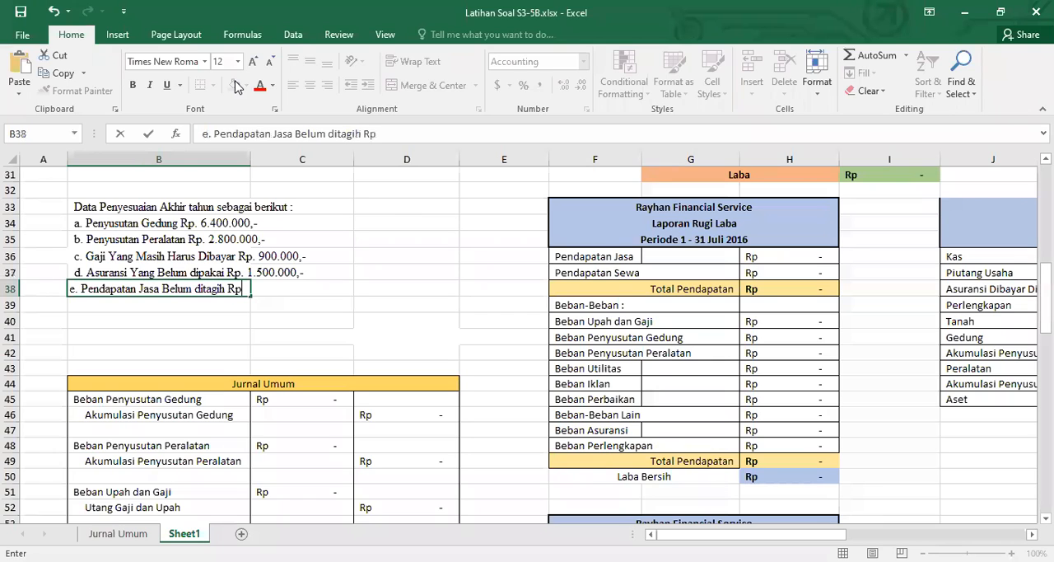
type(". 10.200.000,-")
key("Return")
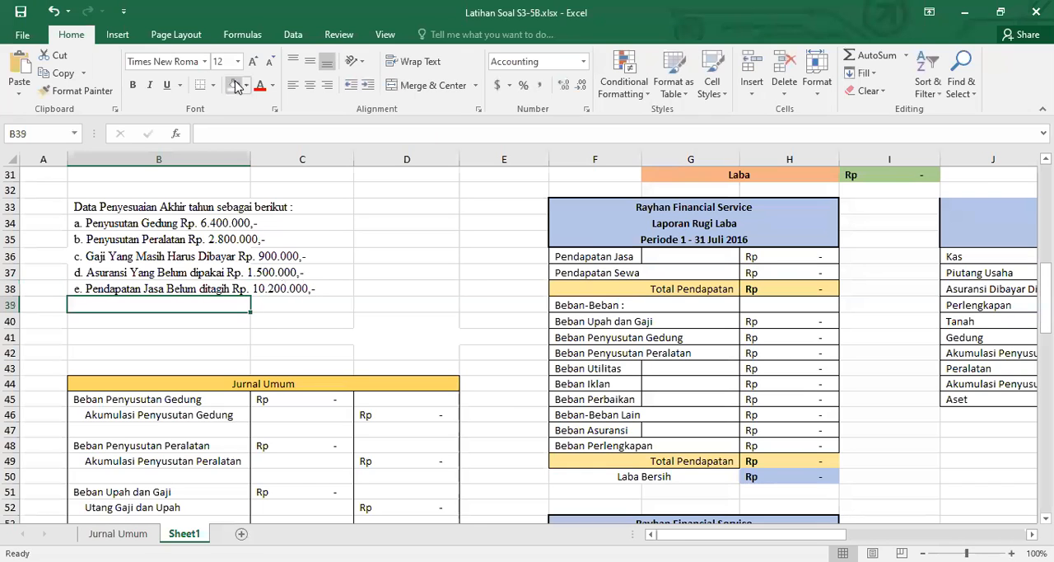
Enter the sixth adjustment item "f. Sisa Perlengkapan Rp. 615.000,-" in B39
type("f.")
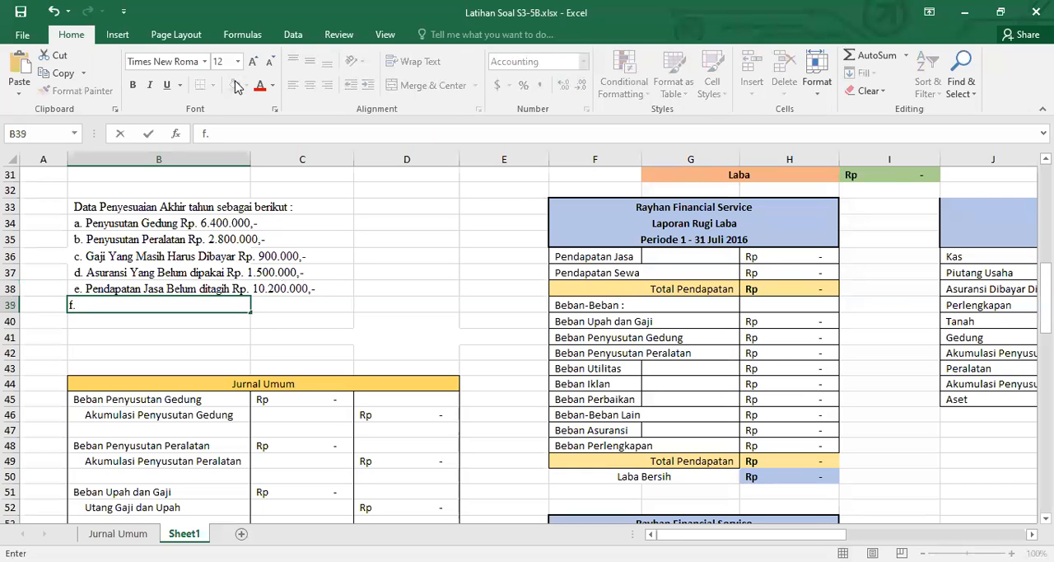
type(" Sisa Perlengkapan ")
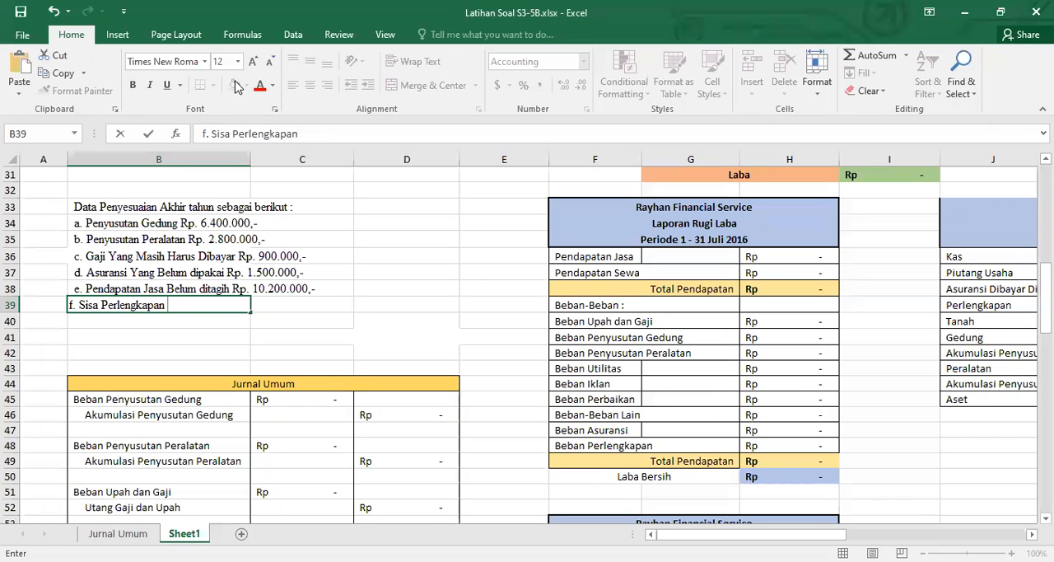
type("Rp. 615.000,-")
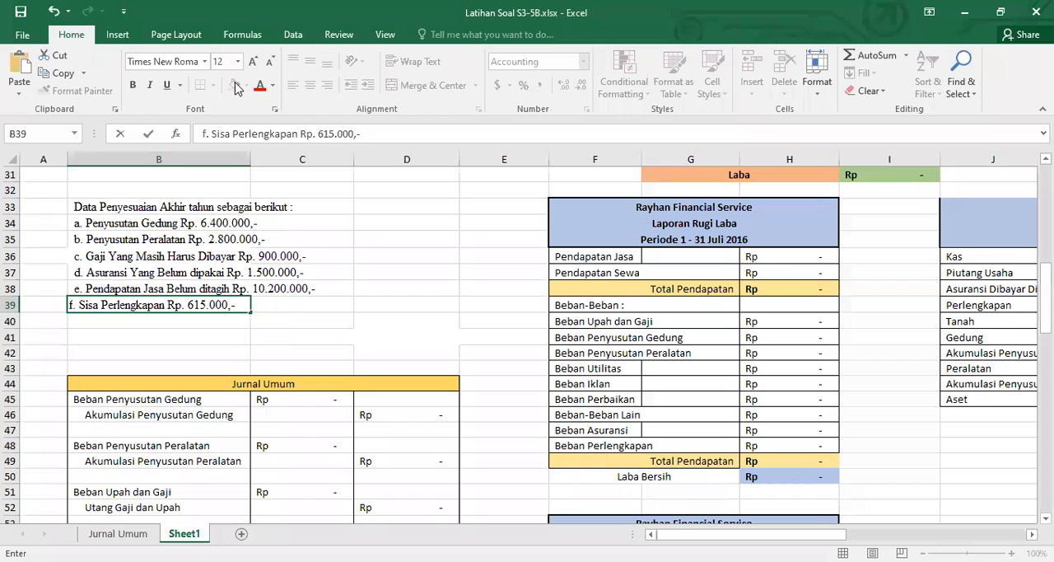
key("Return")
Enter the last adjustment item "g. Sewa Diterima Dimuka Rp. 300.000,-" in B40
type("g. ")
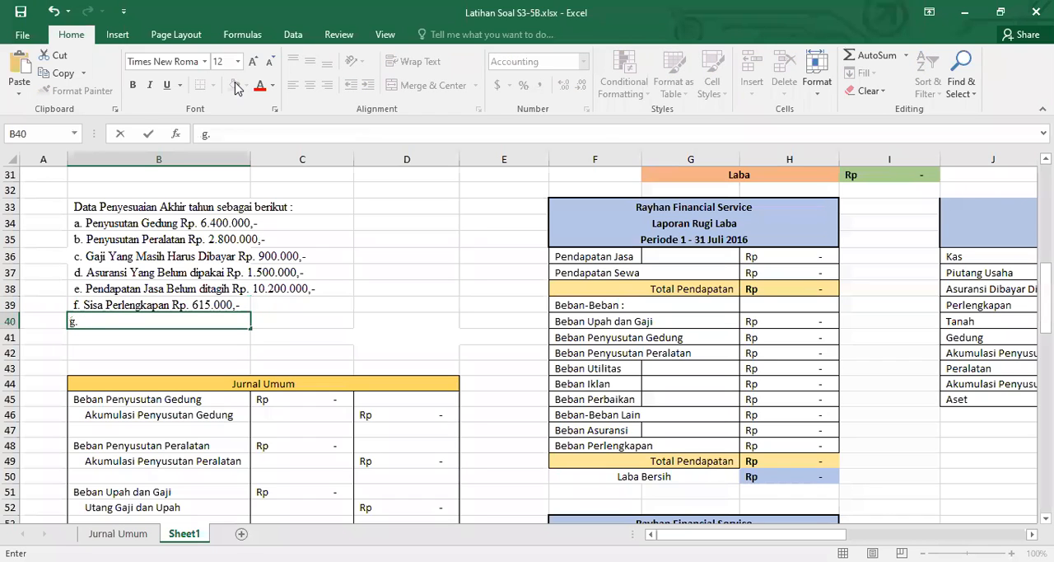
type("Sewa Diterima DImka")
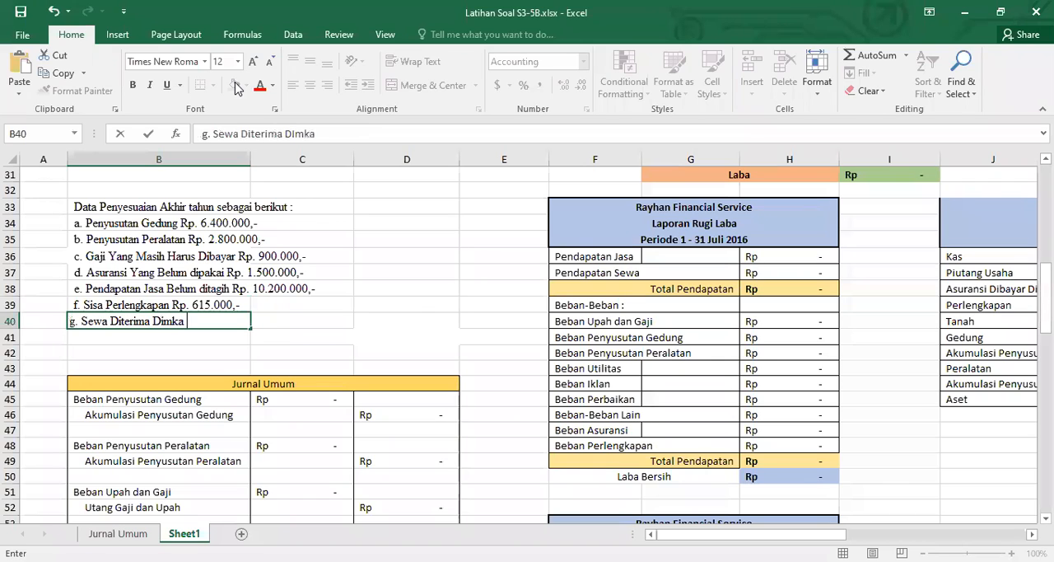
key("BackSpace")
key("BackSpace")
type("uka Rp. 300.000")
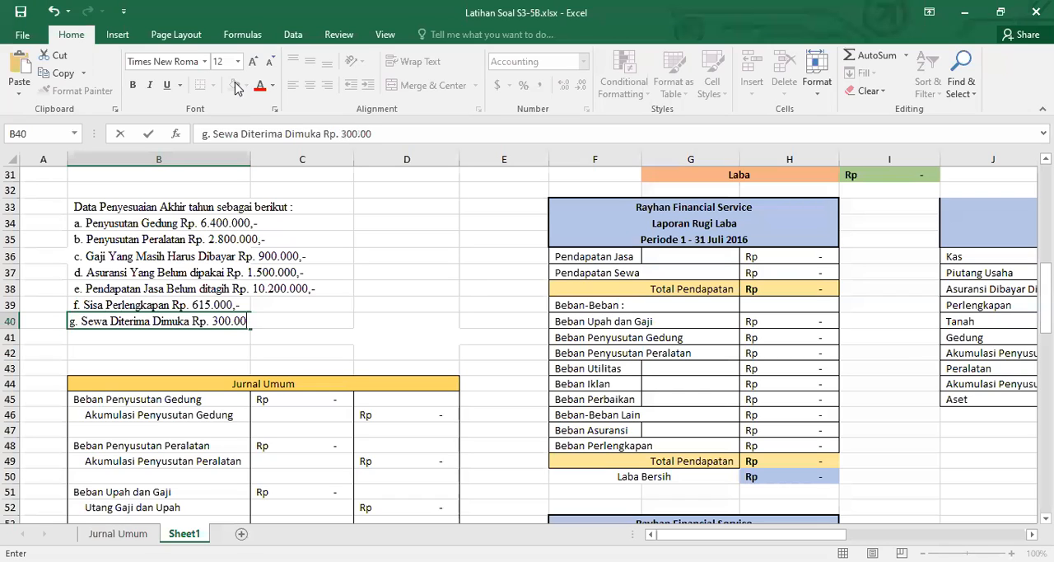
type(",-")
key("Return")
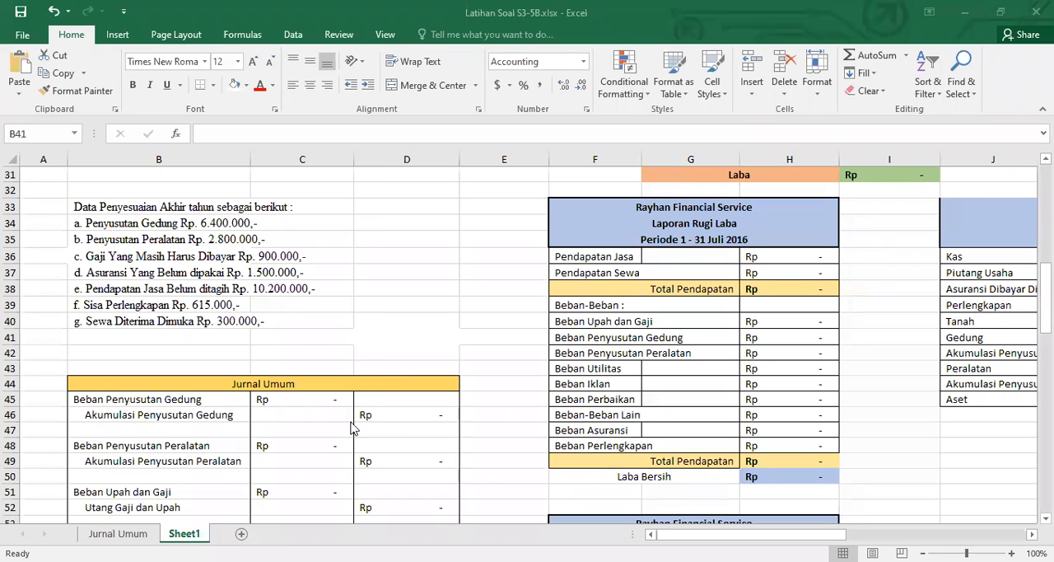
Give the Beban and Akumulasi Penyusutan Gedung labels in B45:B46 a light orange fill and bold text
left_click(322, 401)
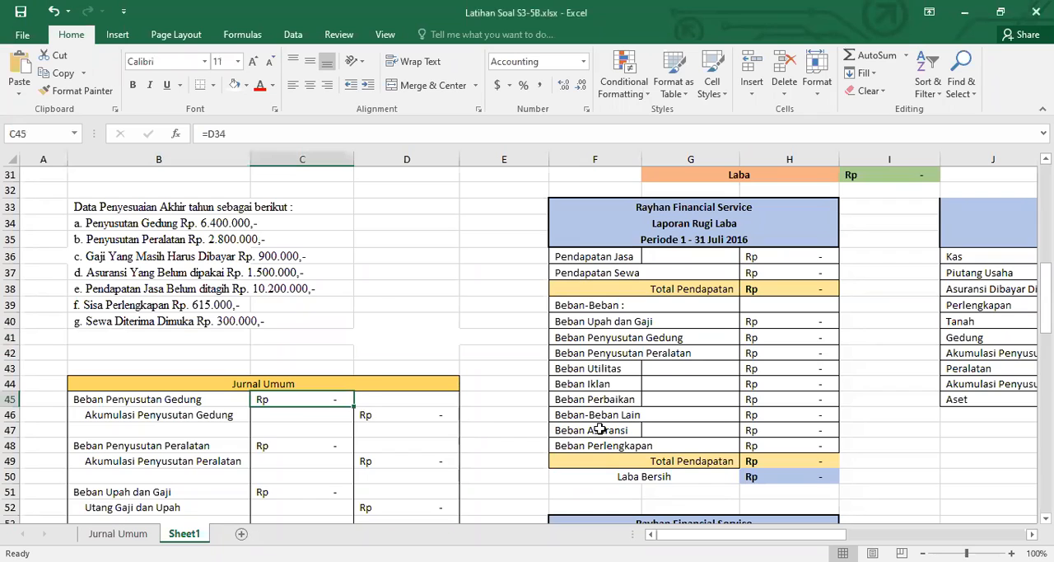
left_click_drag(179, 401, 183, 414)
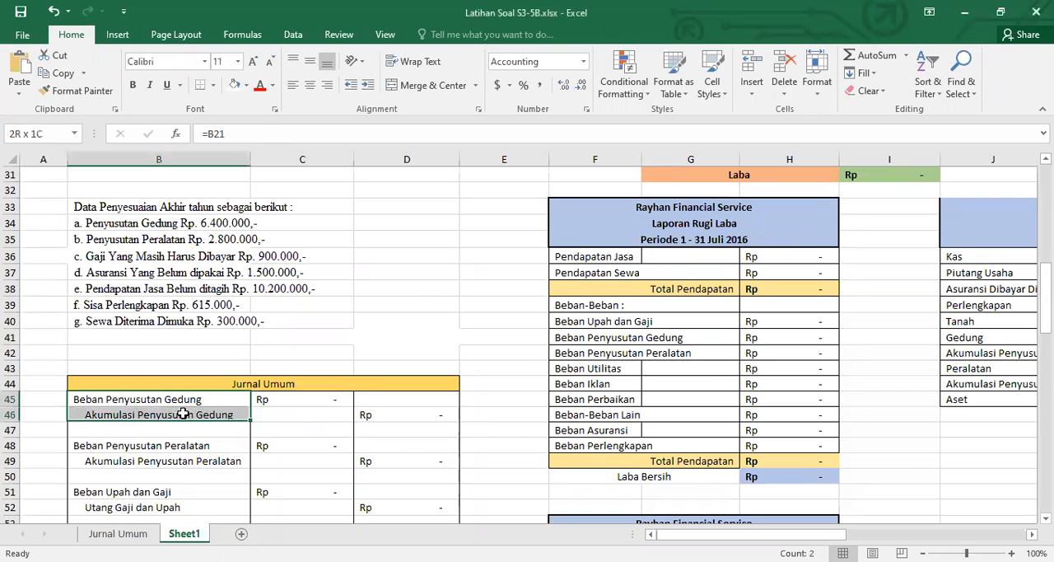
left_click(246, 86)
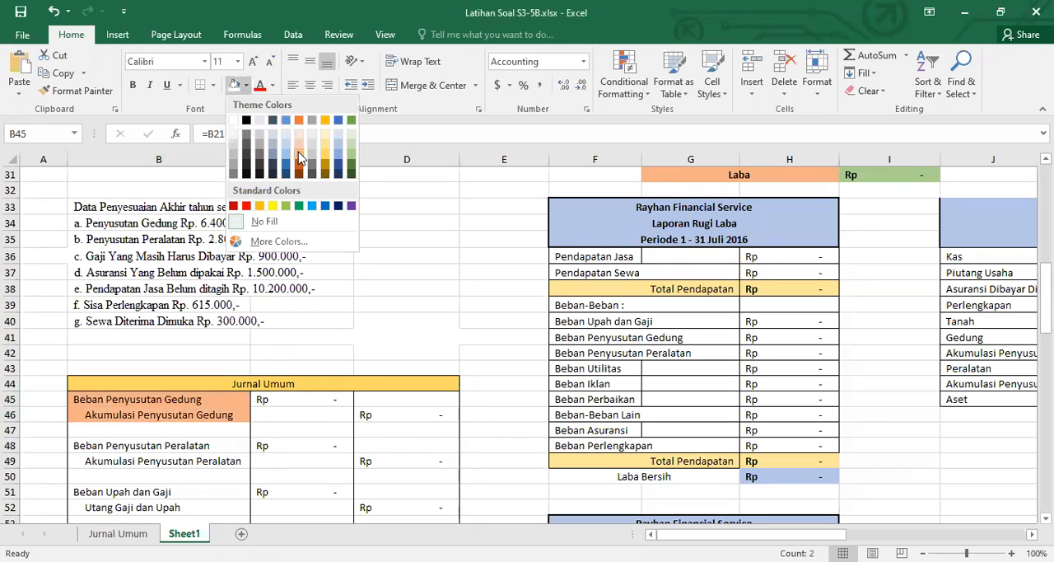
left_click(299, 158)
key("ctrl+b")
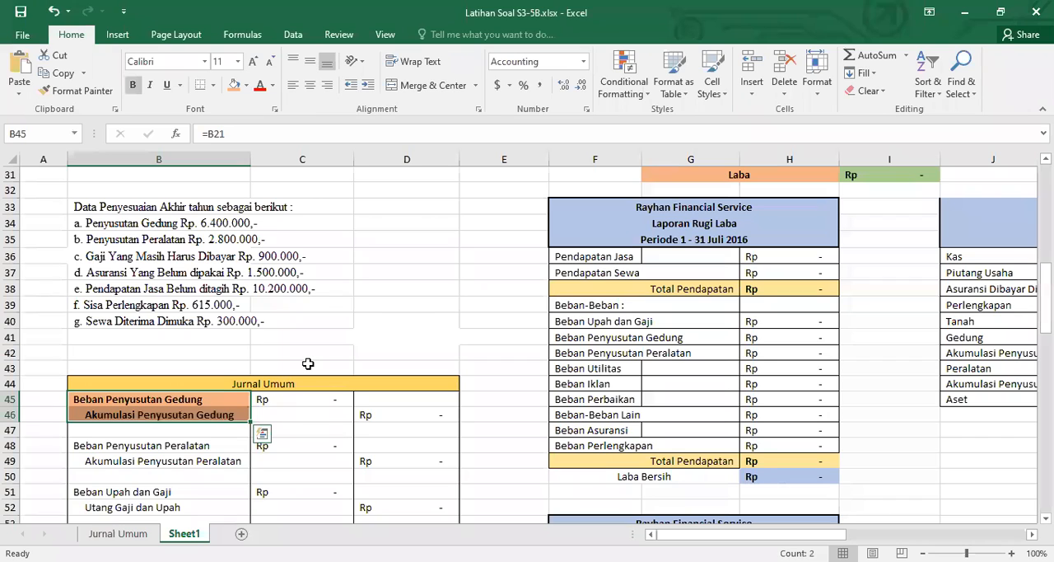
Enter 6400000 as the Beban Penyusutan Gedung debit in C45 of the Jurnal Umum table
left_click(323, 398)
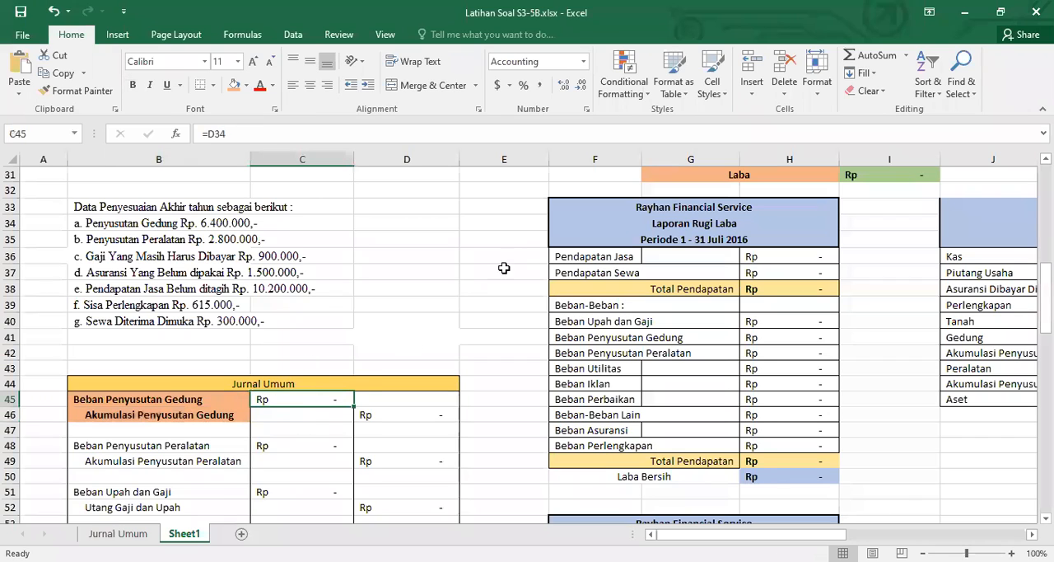
type("6,400,00")
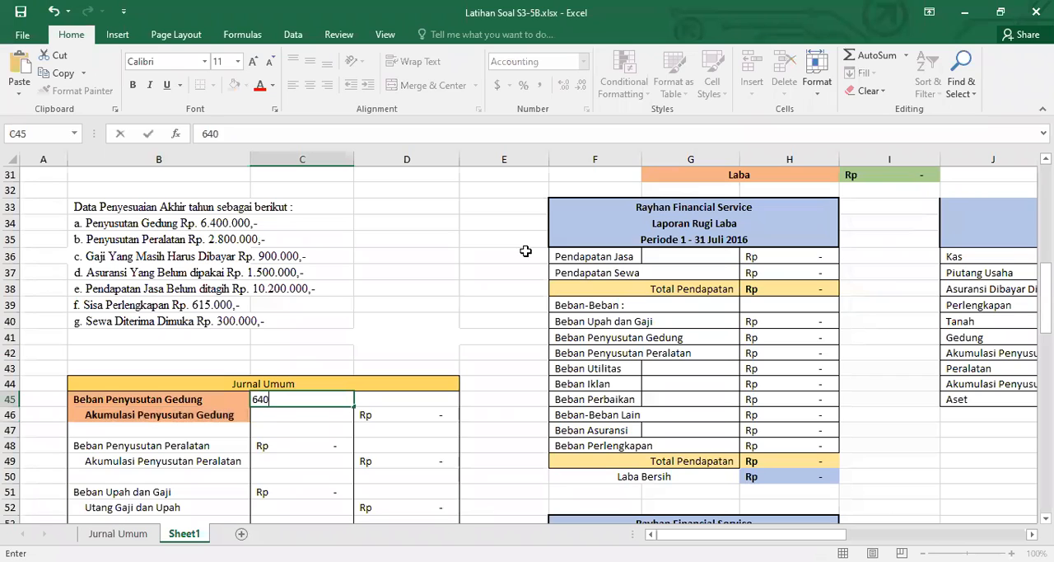
type("0000")
key("Return")
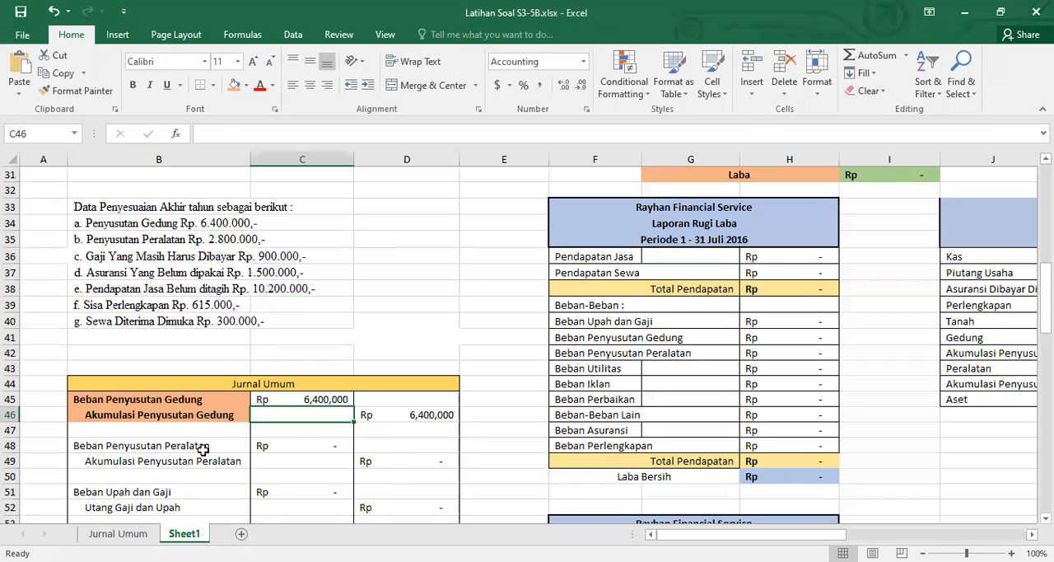
Enter 2800000 as the Beban Penyusutan Peralatan debit in C48 of the Jurnal Umum table
left_click(268, 445)
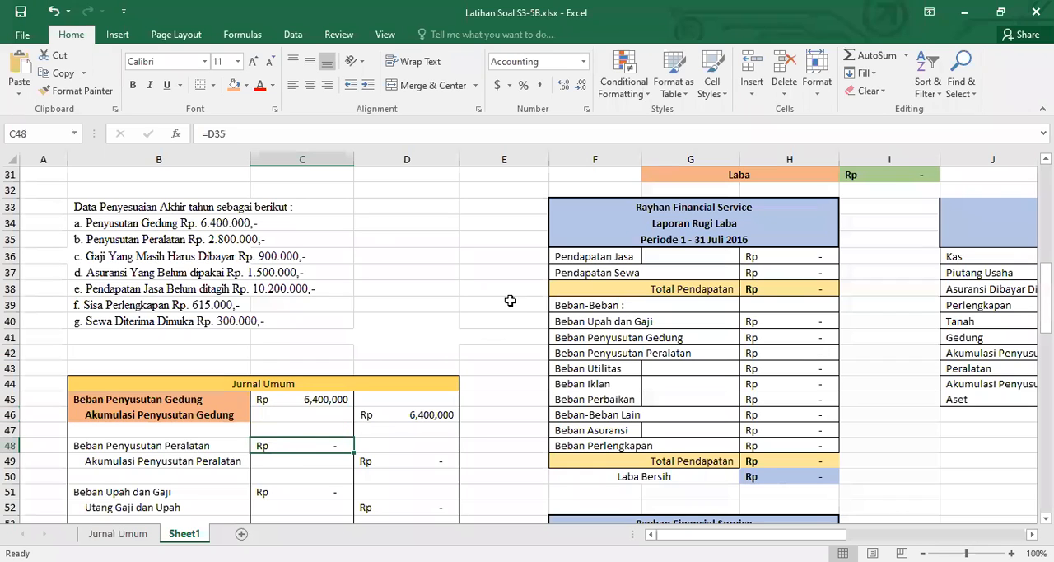
type("28")
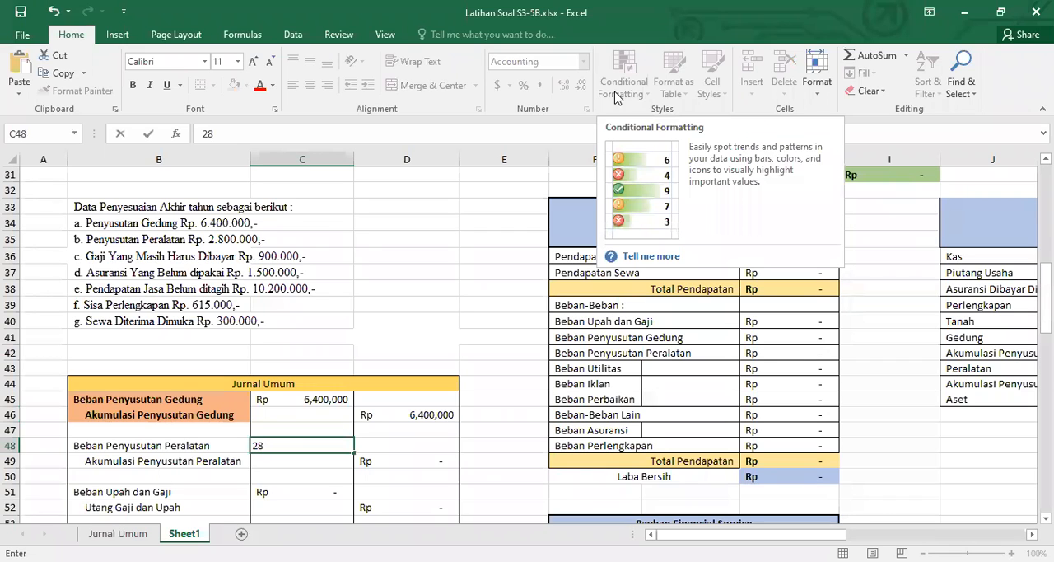
type("00000")
key("Return")
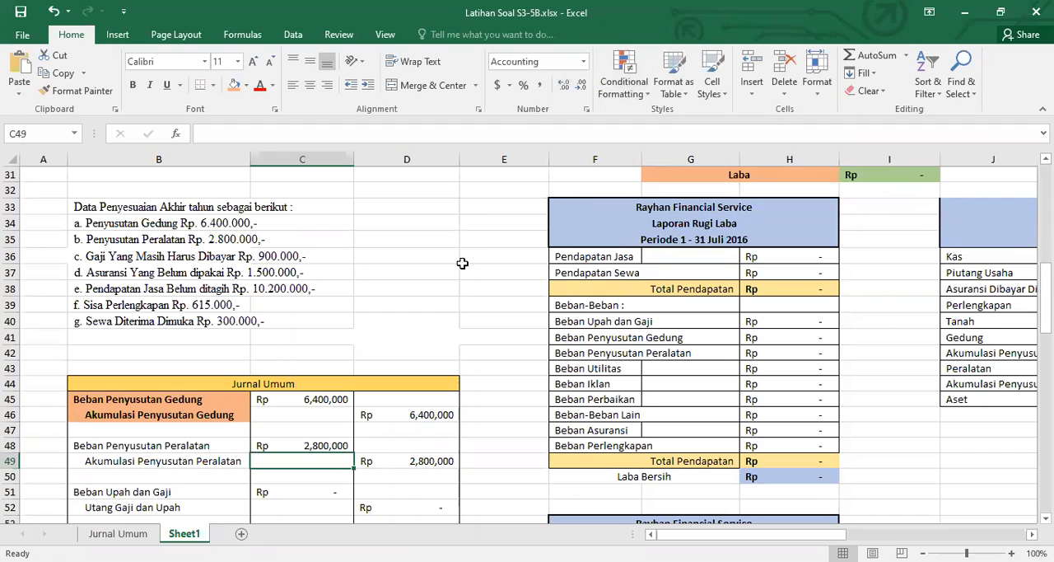
scroll(461, 263, "down", 3)
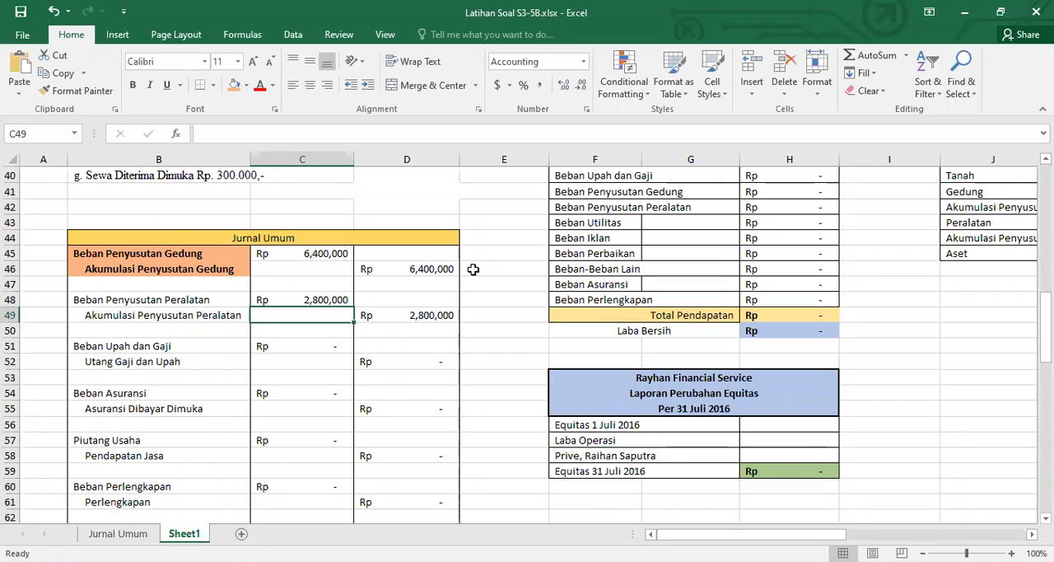
scroll(414, 335, "up", 4)
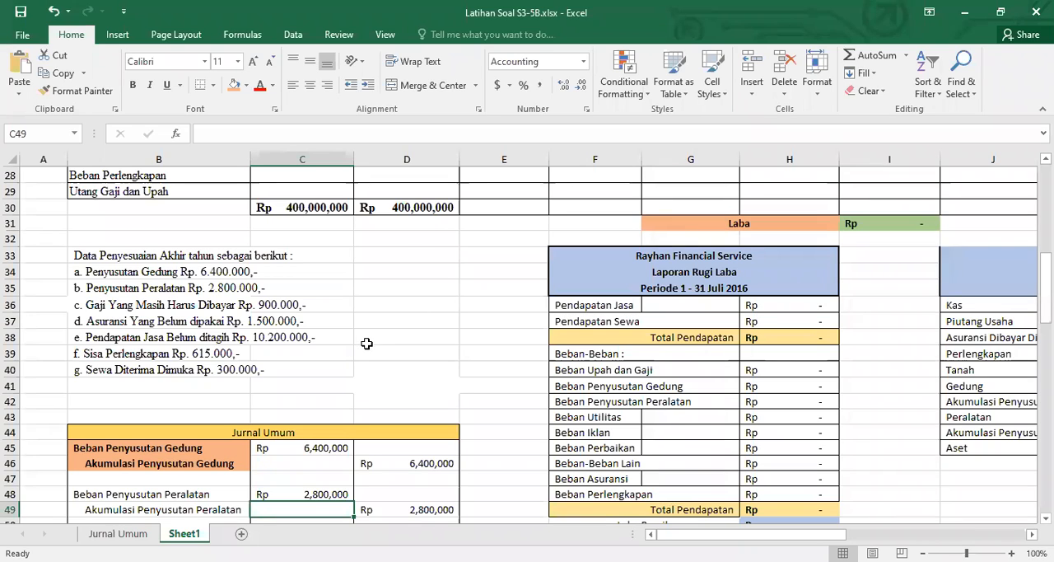
scroll(435, 280, "down", 5)
scroll(436, 278, "up", 4)
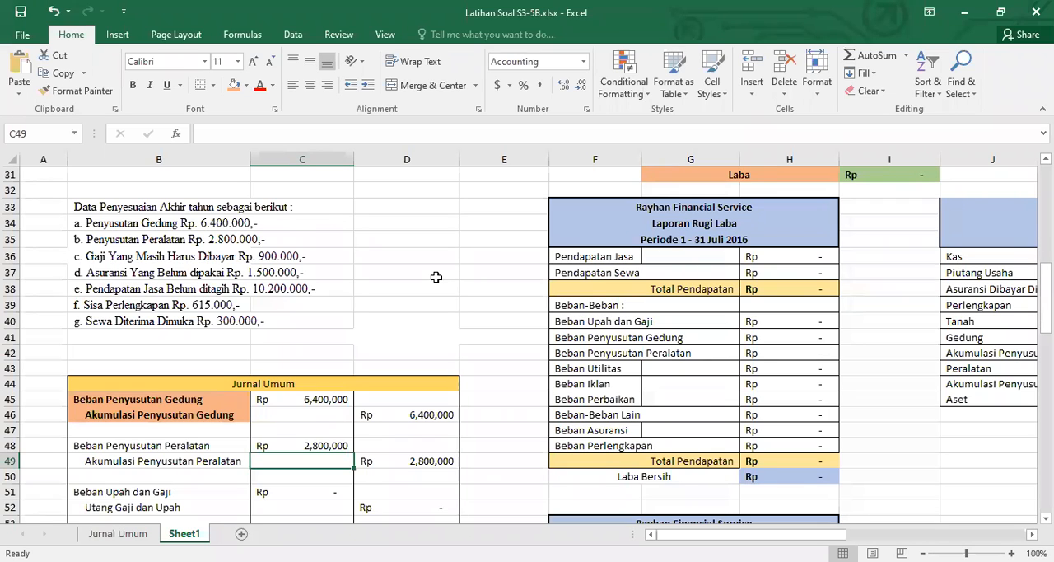
scroll(436, 277, "down", 2)
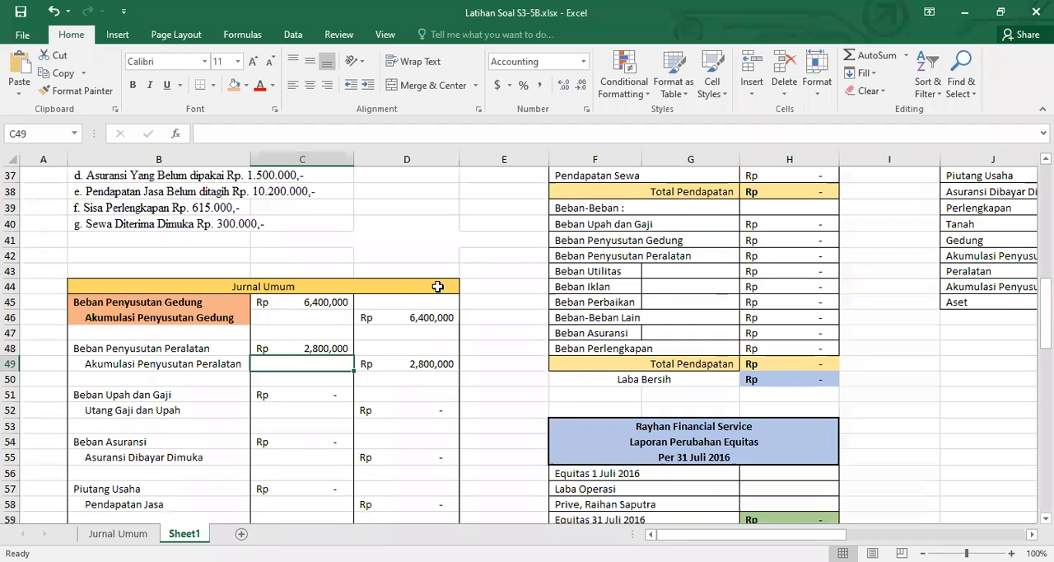
Give the Beban Upah dan Gaji labels in B51:B52 and the Penyusutan Peralatan labels in B48:B49 a light orange fill and bold text
left_click_drag(184, 396, 187, 405)
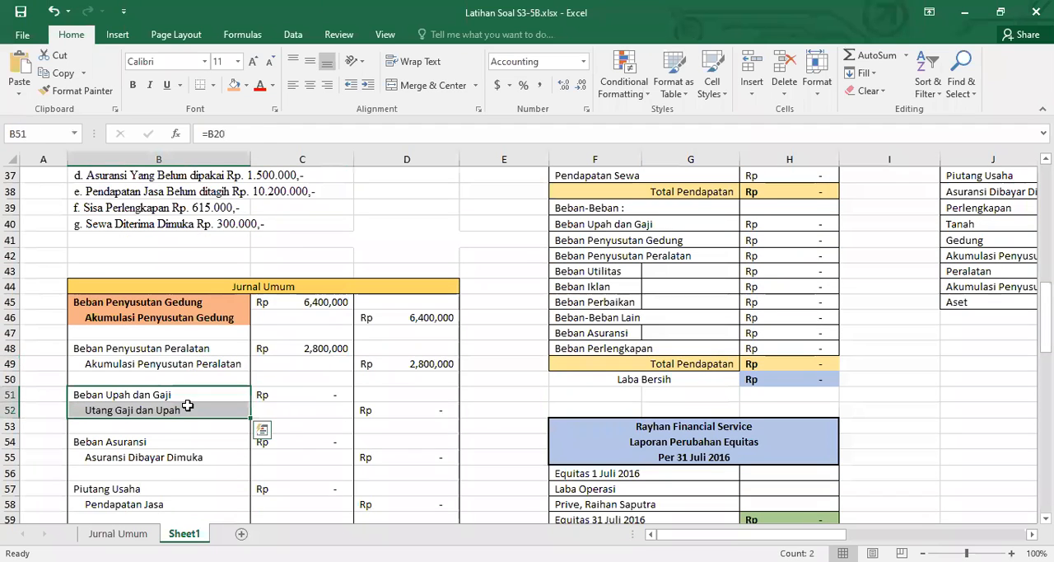
left_click(235, 85)
key("ctrl+b")
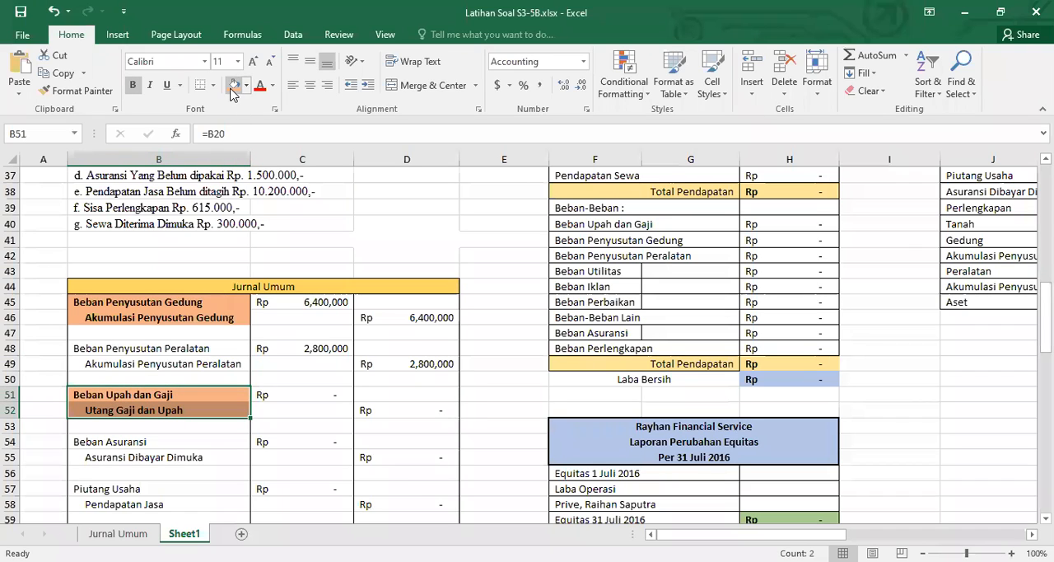
left_click_drag(160, 348, 164, 366)
left_click(165, 354)
key("ctrl+b")
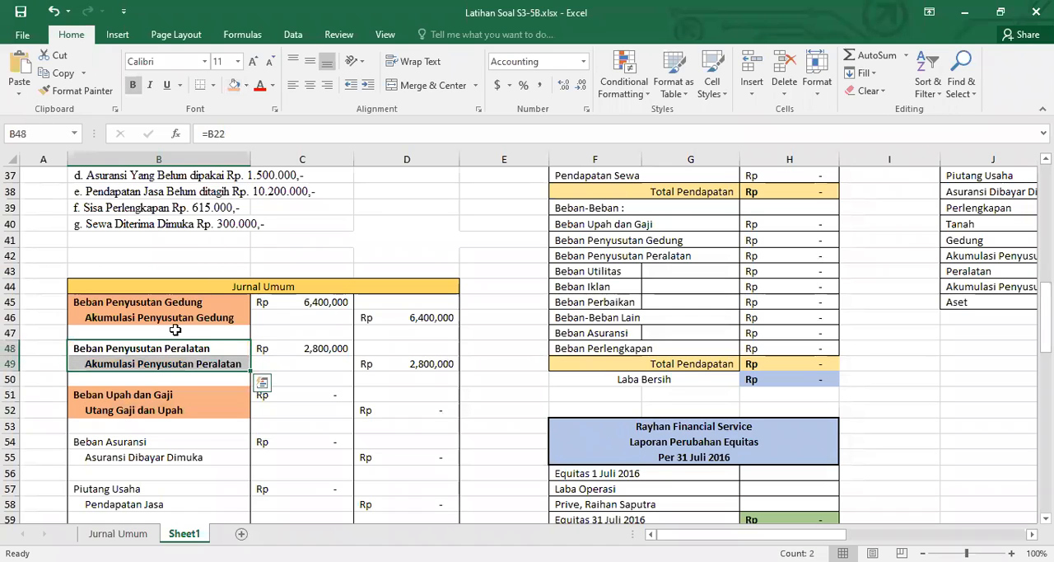
left_click(234, 85)
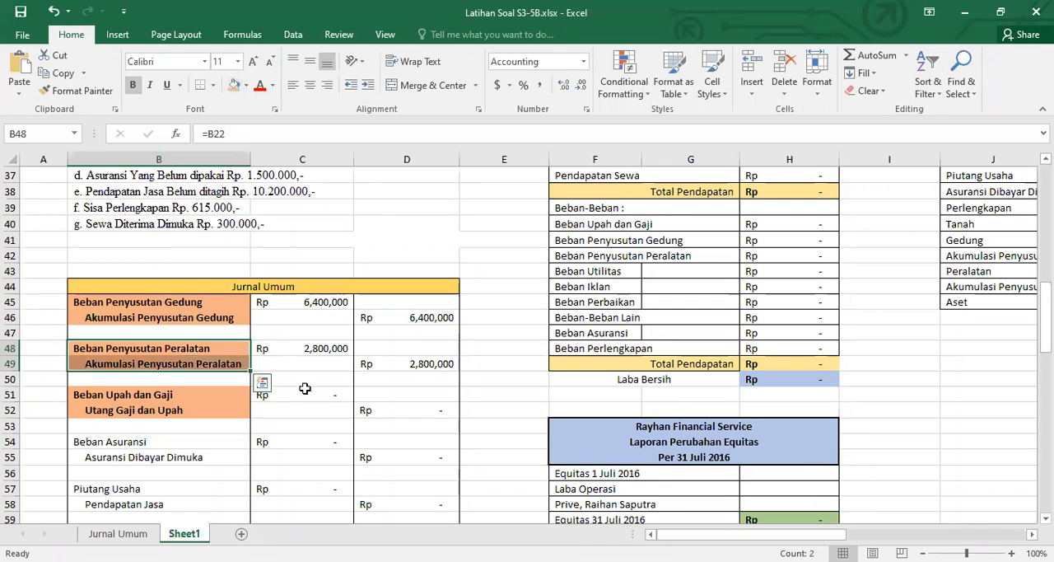
Enter 900000 as the Beban Upah dan Gaji debit in C51 of the Jurnal Umum table
left_click(303, 395)
type("900")
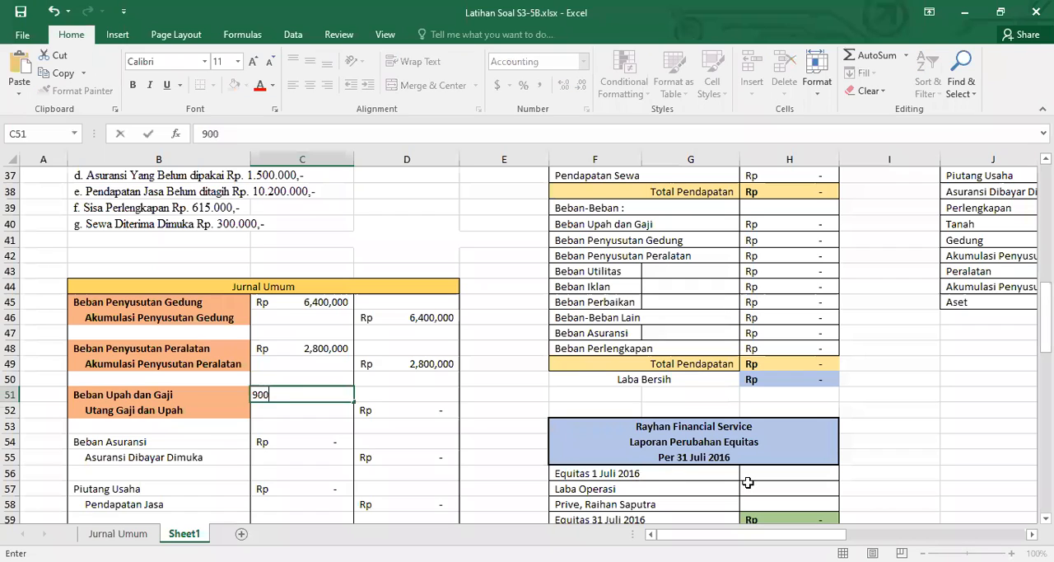
type("000")
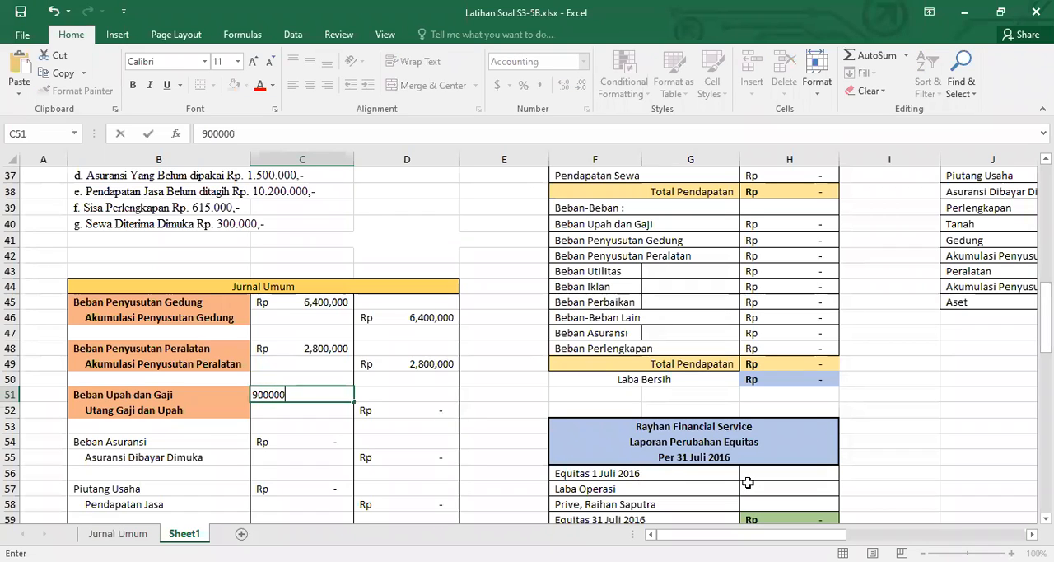
key("Return")
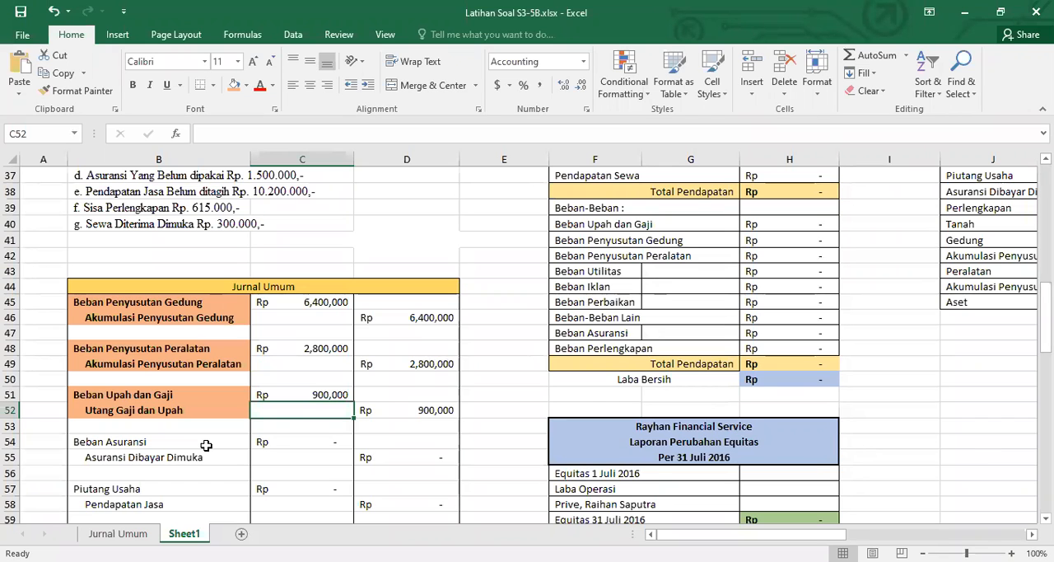
Make the adjustment item "d. Asuransi Yang Belum dipakai" in B37 bold
scroll(173, 412, "up", 5)
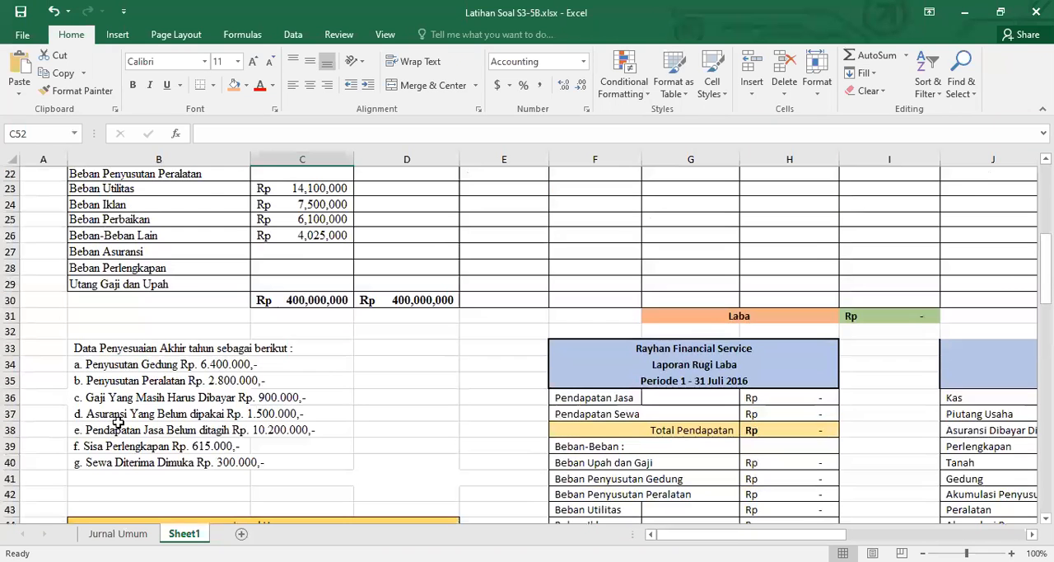
left_click(106, 414)
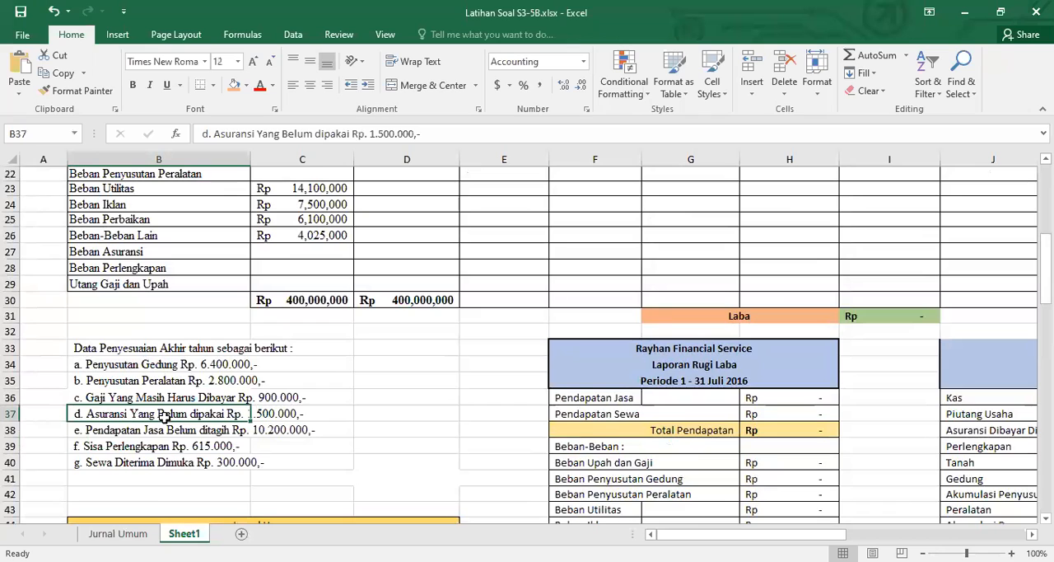
key("ctrl+b")
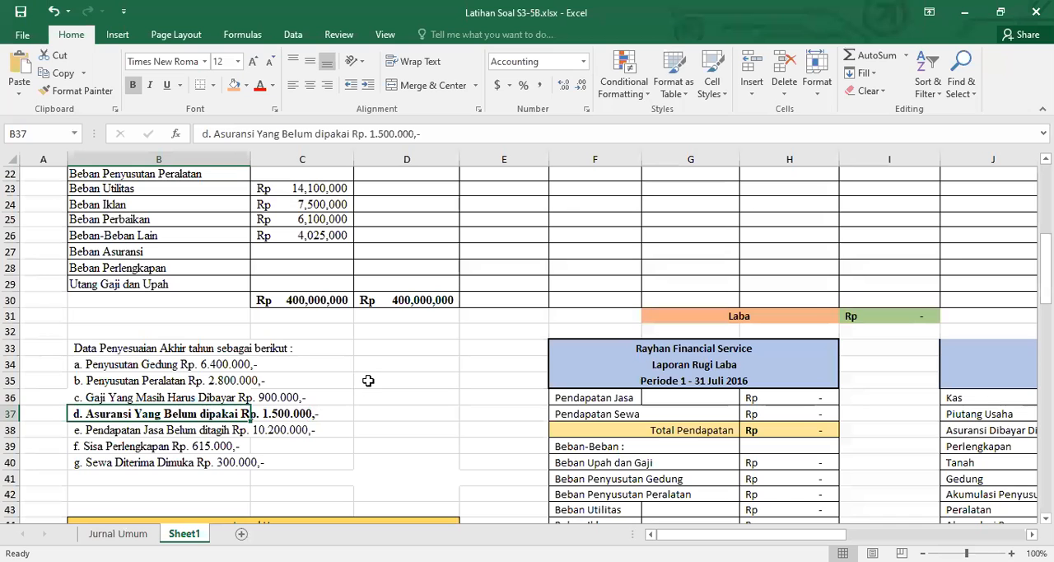
Highlight the Asuransi Dibayar Dimuka debit balance in C7 of the Neraca Saldo with a light orange fill
scroll(368, 380, "up", 1)
scroll(368, 379, "up", 4)
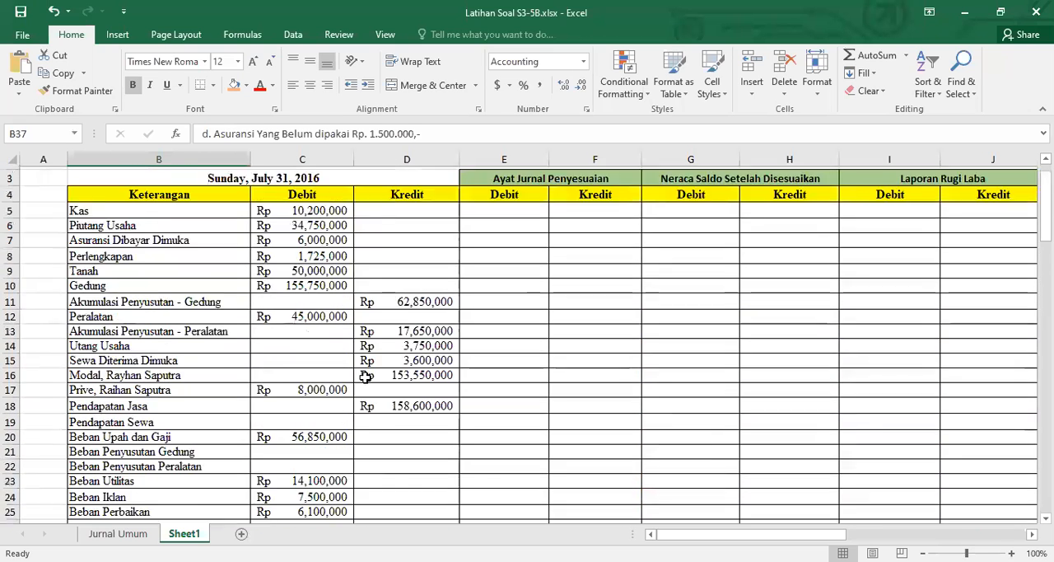
left_click(270, 269)
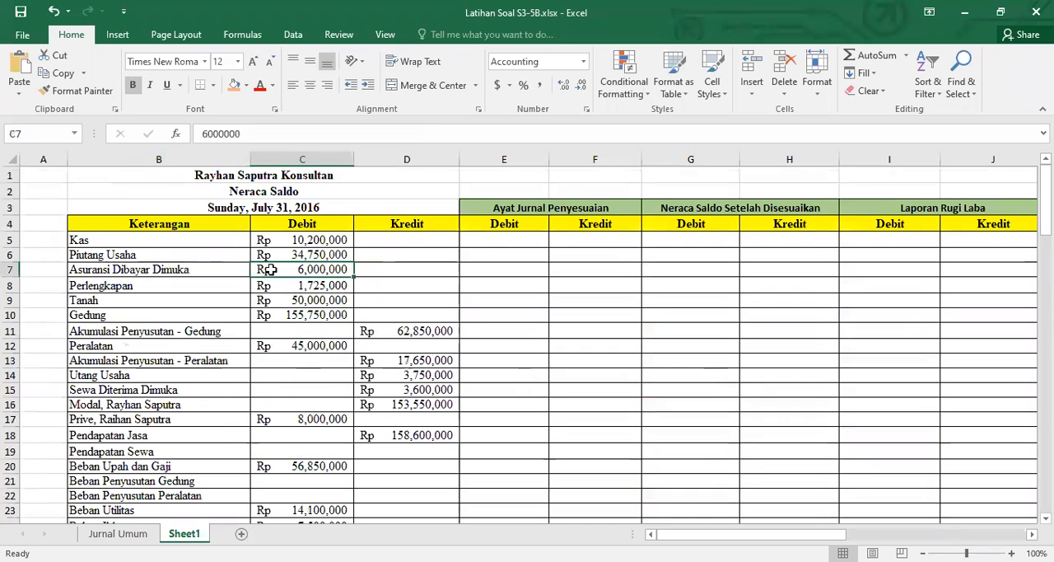
left_click(233, 86)
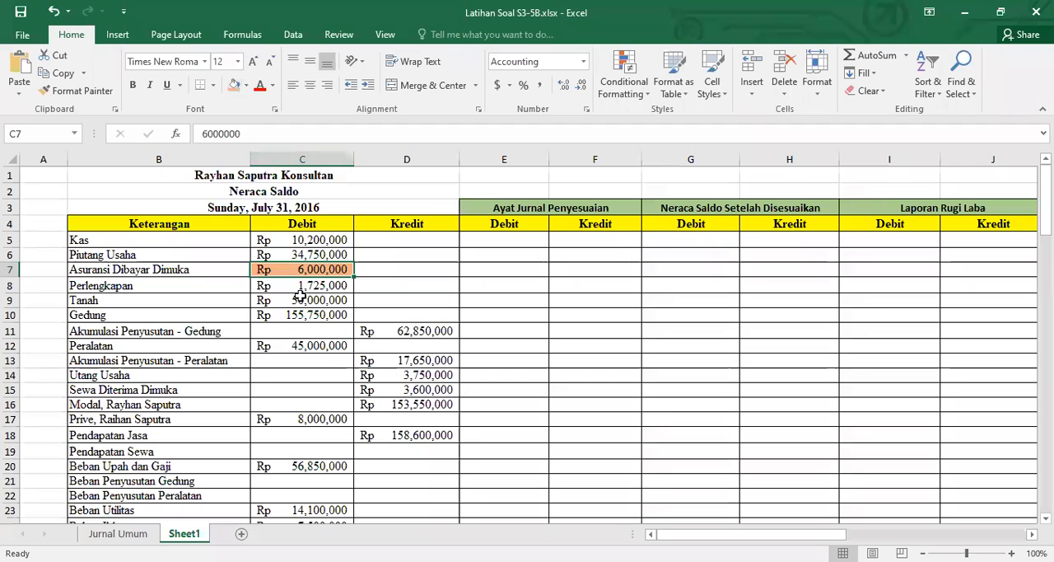
Give the Beban Asuransi and Asuransi Dibayar Dimuka labels in B54:B55 a light orange fill and bold text
scroll(302, 298, "down", 7)
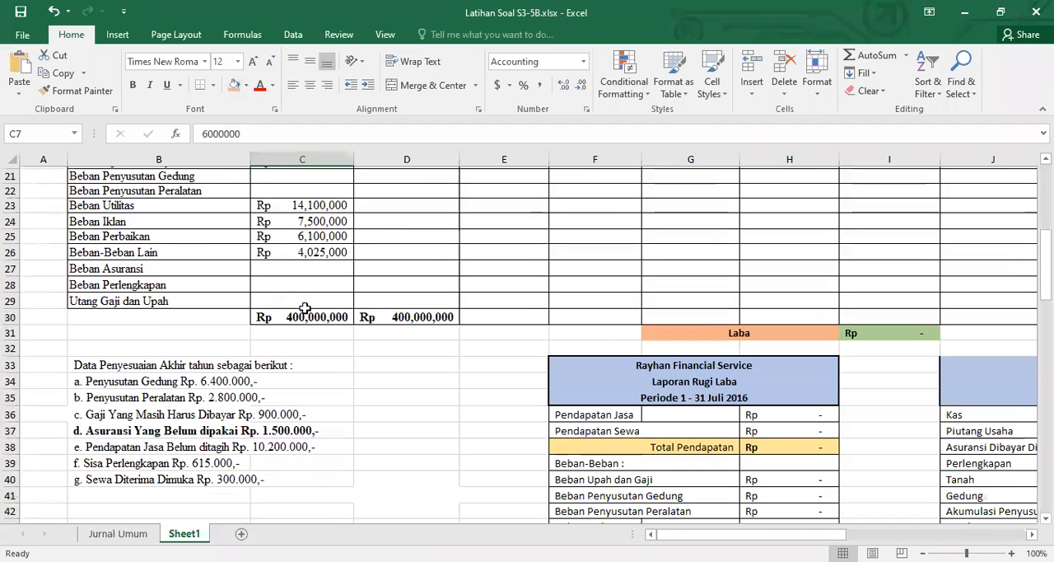
scroll(304, 308, "down", 2)
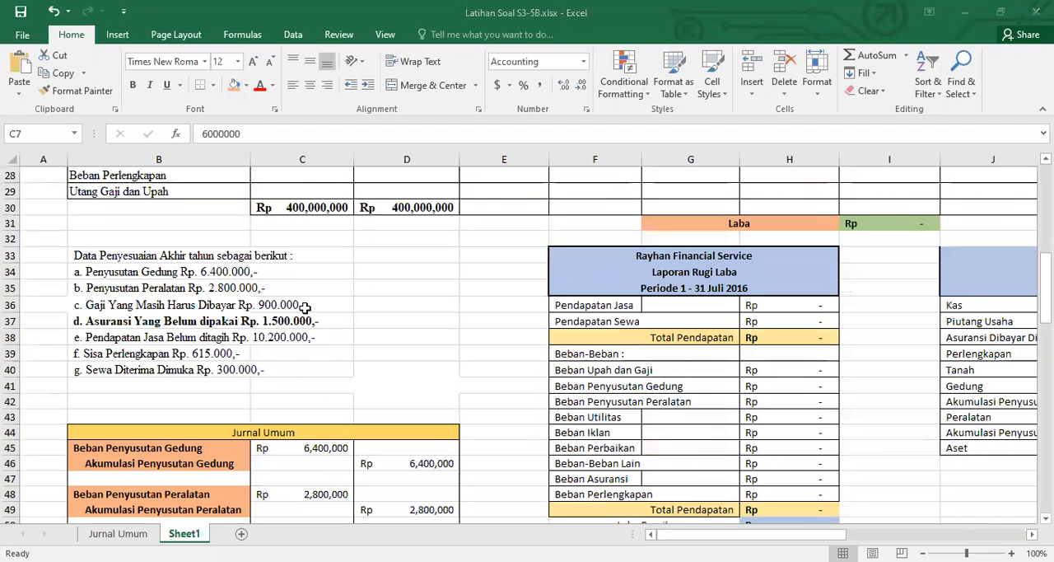
left_click(106, 323)
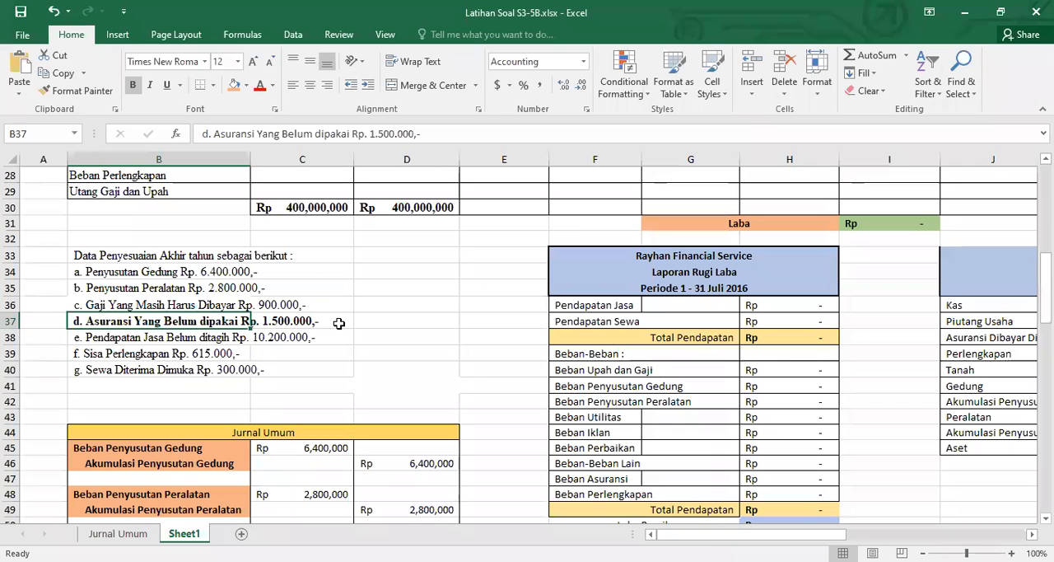
scroll(338, 323, "down", 5)
left_click_drag(147, 346, 147, 357)
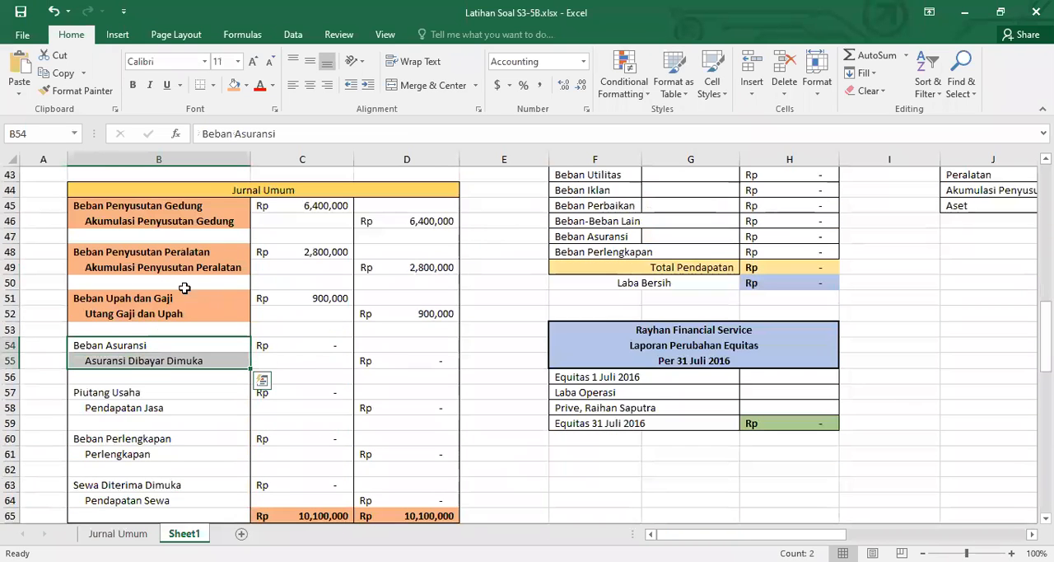
left_click(235, 85)
key("ctrl+b")
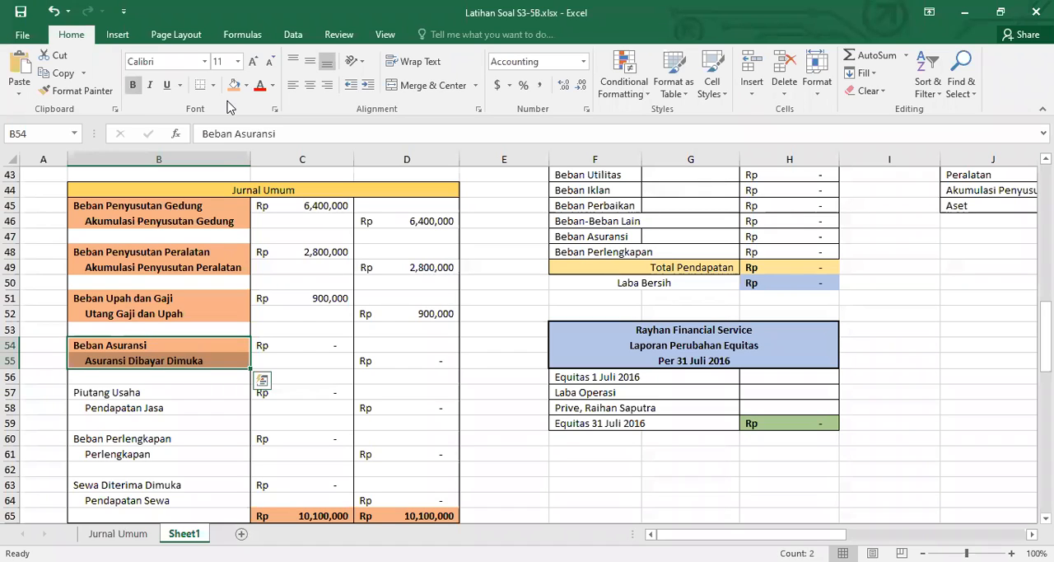
Enter 4500000 as the Beban Asuransi debit in C54 of the Jurnal Umum table
key("Right")
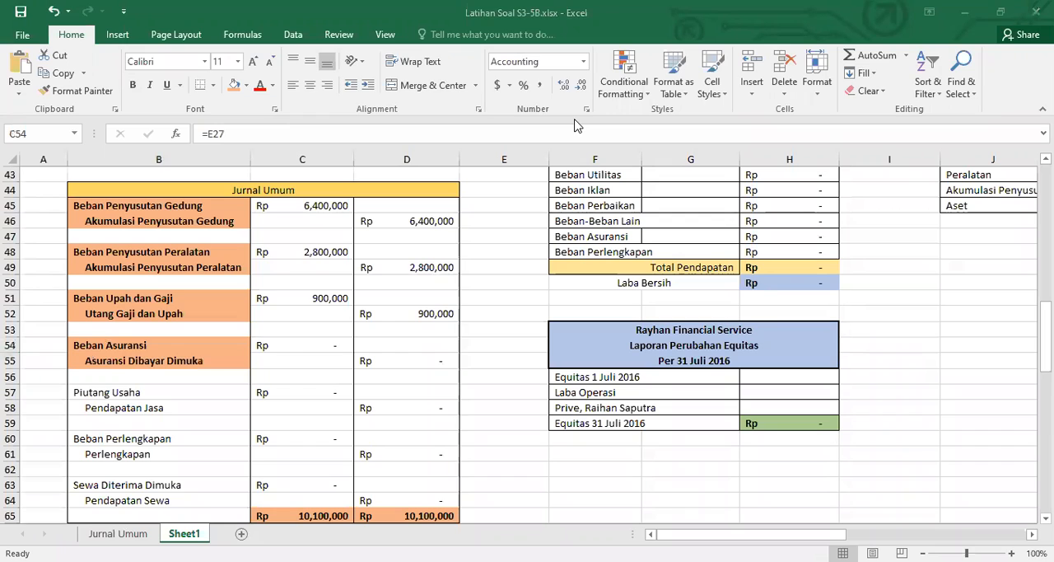
type("4,500,00")
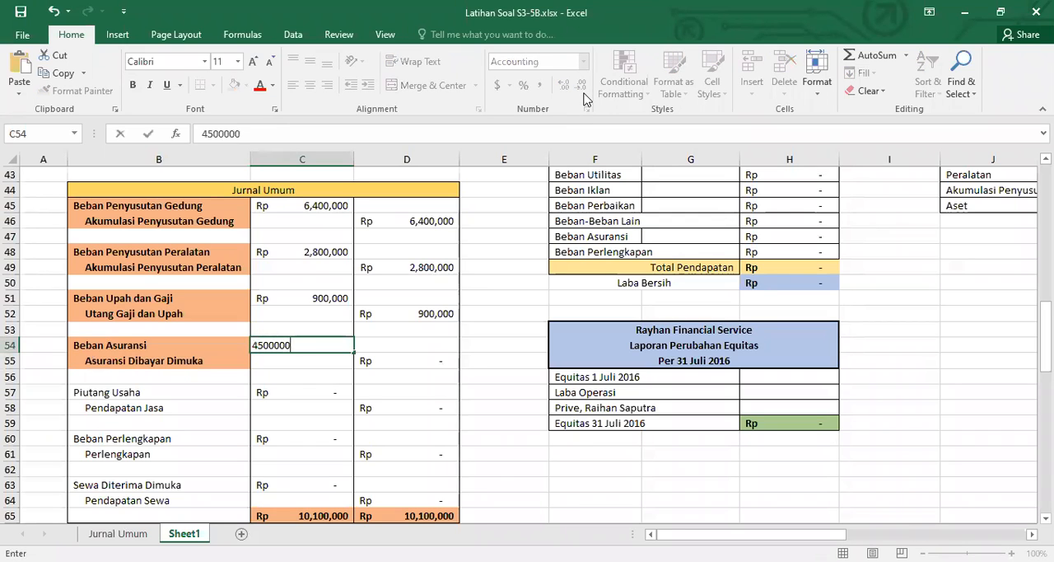
type("0")
key("Return")
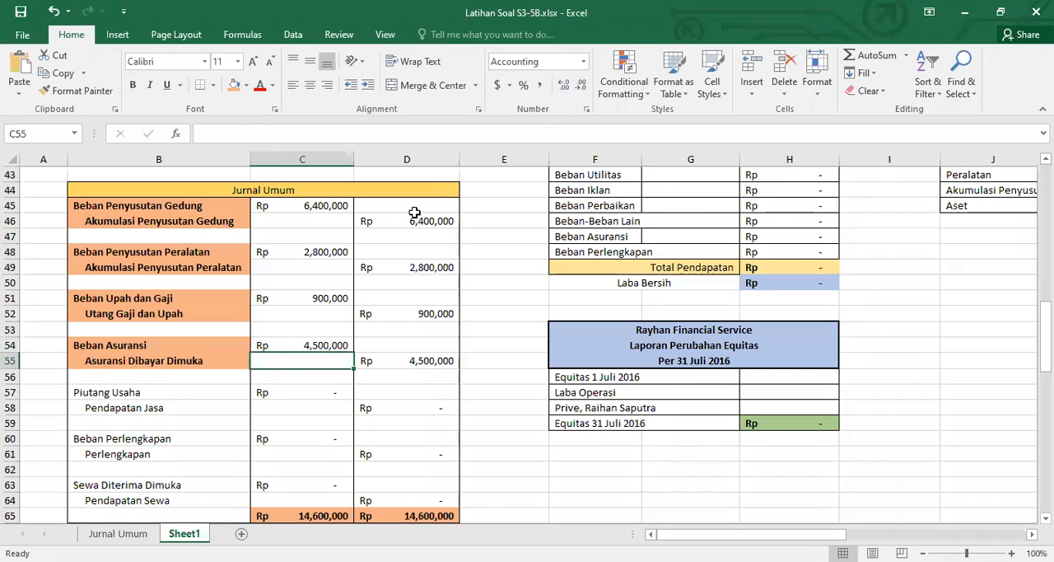
Make the Piutang Usaha and Pendapatan Jasa labels in B57:B58 bold
scroll(414, 213, "up", 5)
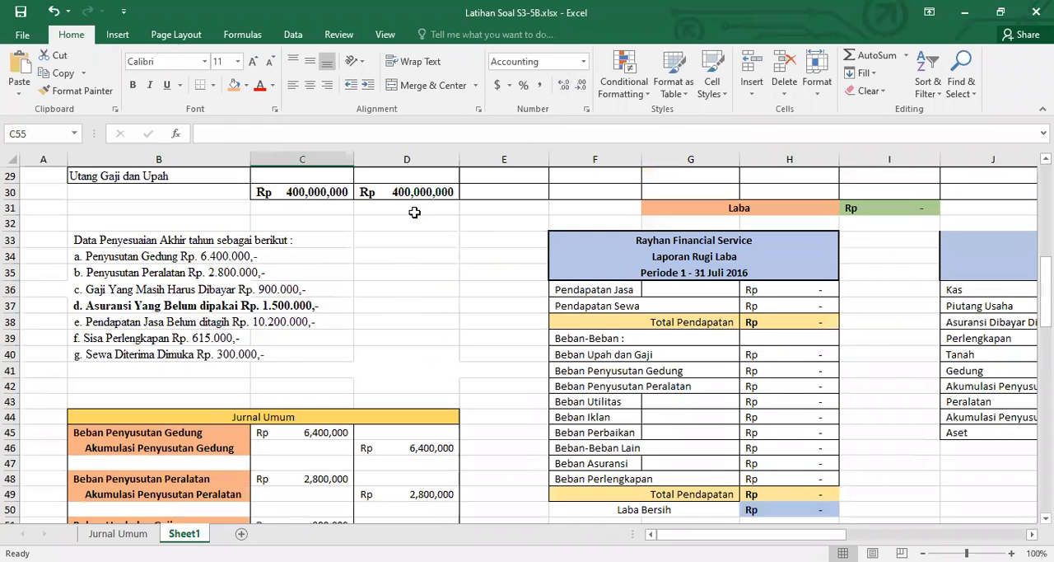
scroll(219, 352, "up", 1)
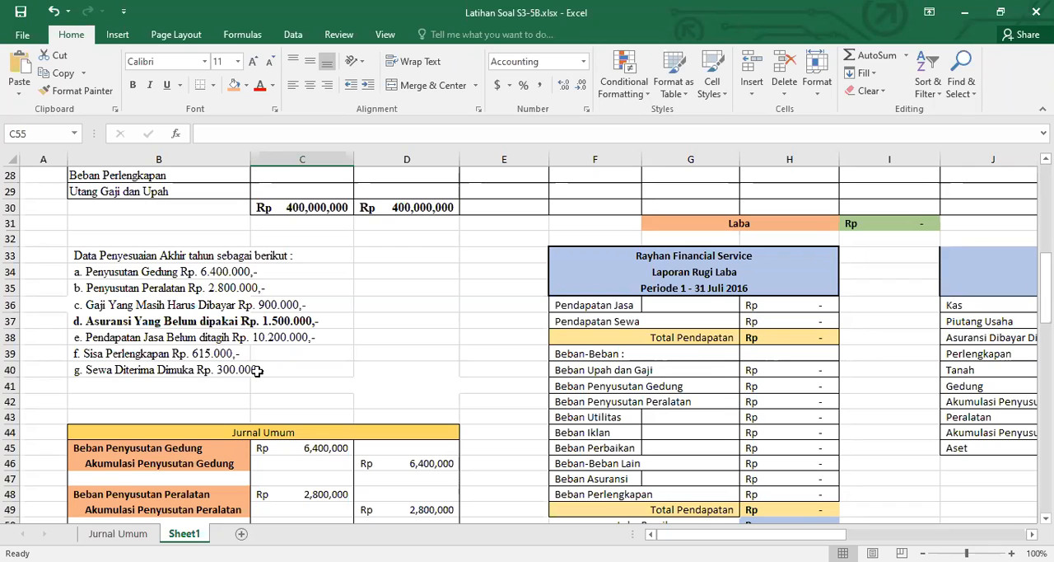
scroll(281, 376, "down", 6)
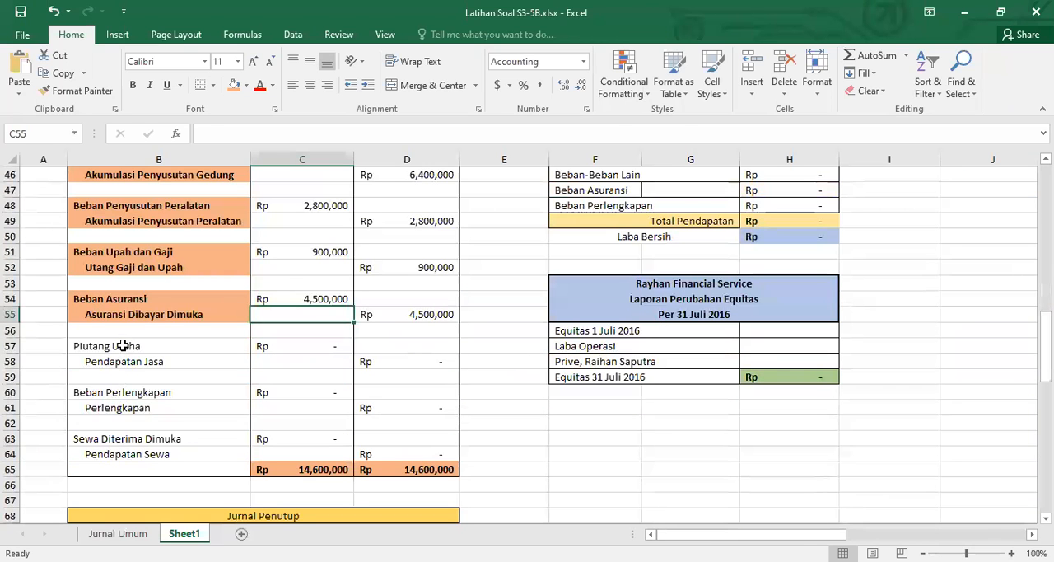
left_click_drag(122, 348, 119, 360)
type("Piutang Usaha Pendapatan Jasa")
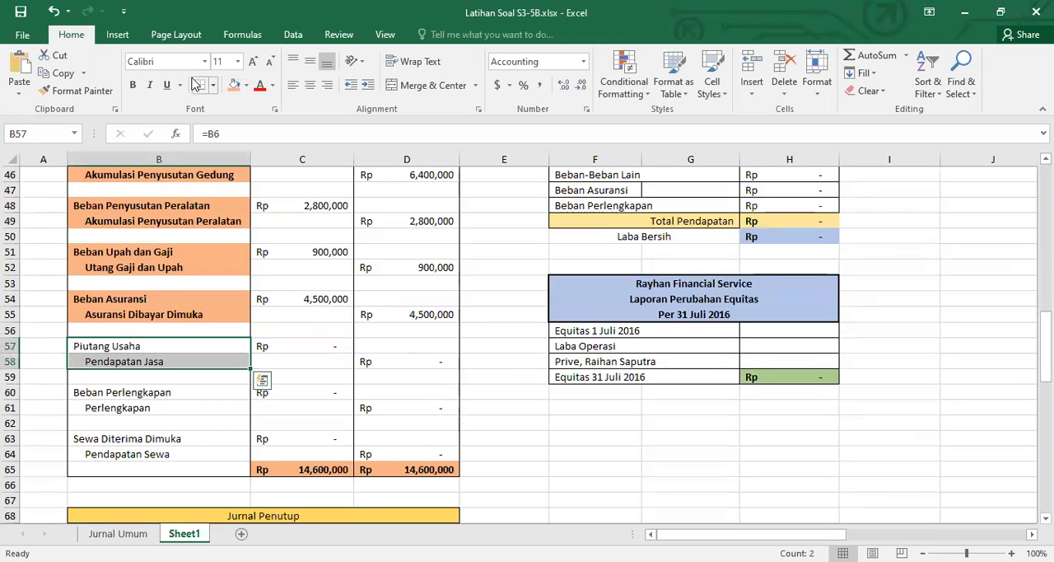
left_click(132, 85)
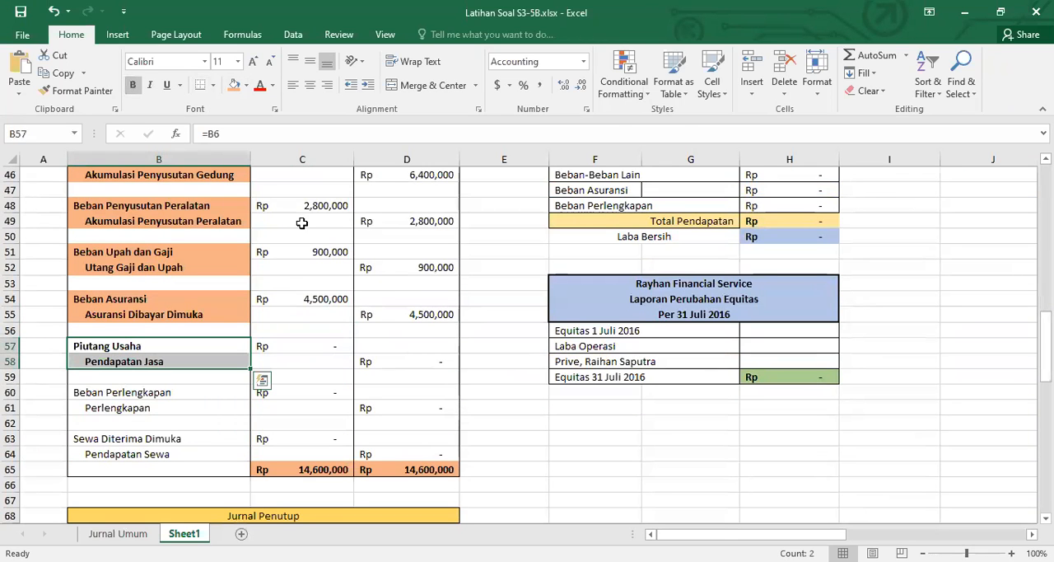
Enter 10200000 as the Piutang Usaha debit in C57 and give the labels in B57:B58 a light orange fill
scroll(352, 331, "up", 5)
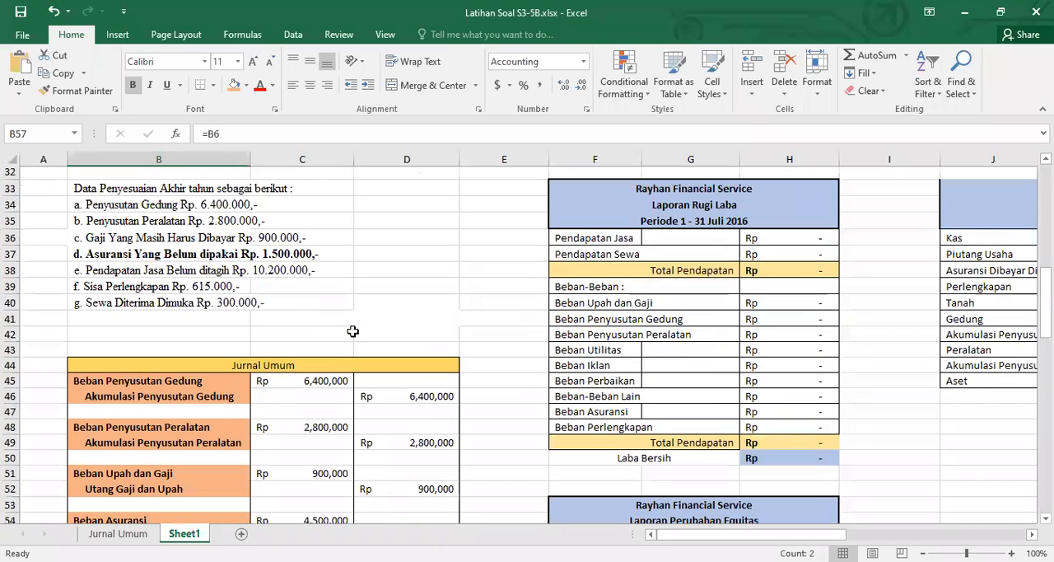
scroll(353, 329, "down", 5)
left_click(329, 346)
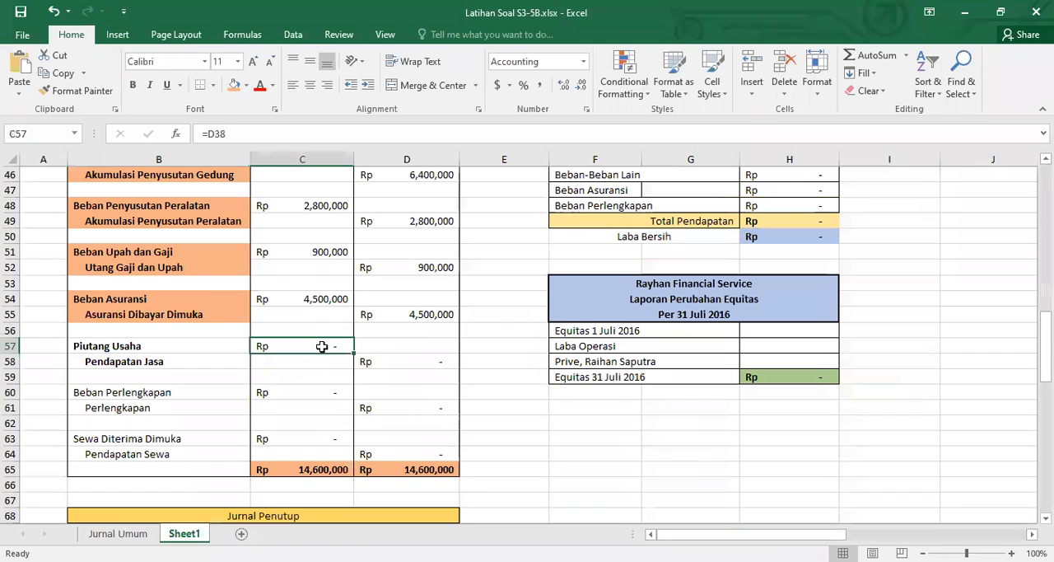
type("10200000")
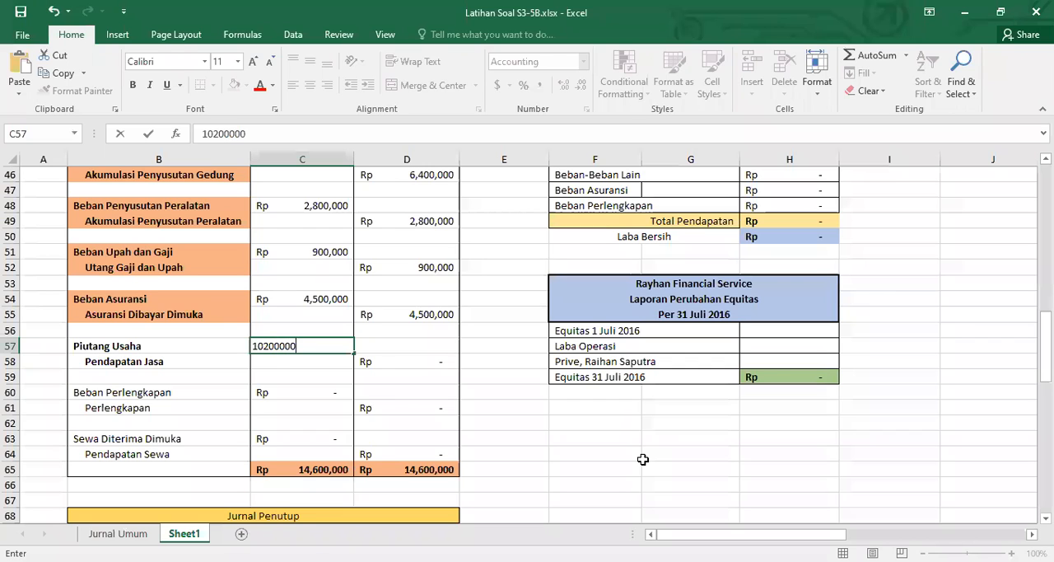
key("Return")
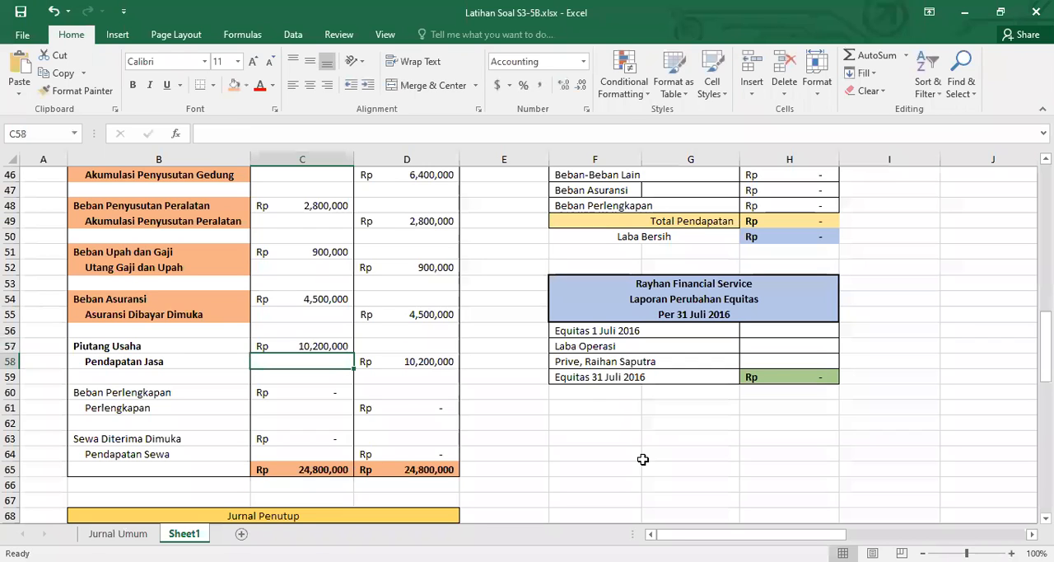
left_click_drag(146, 346, 148, 361)
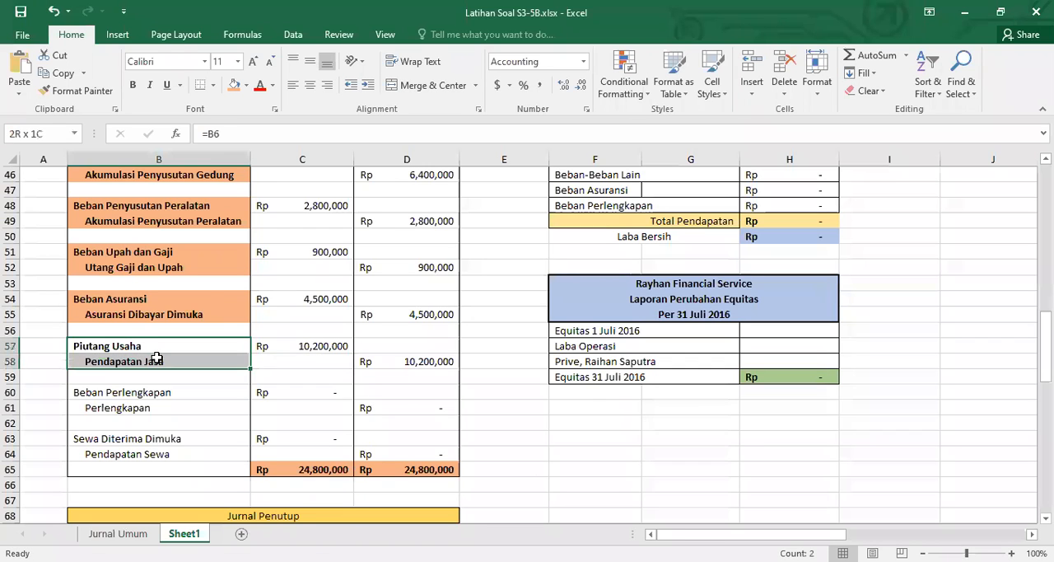
left_click(234, 85)
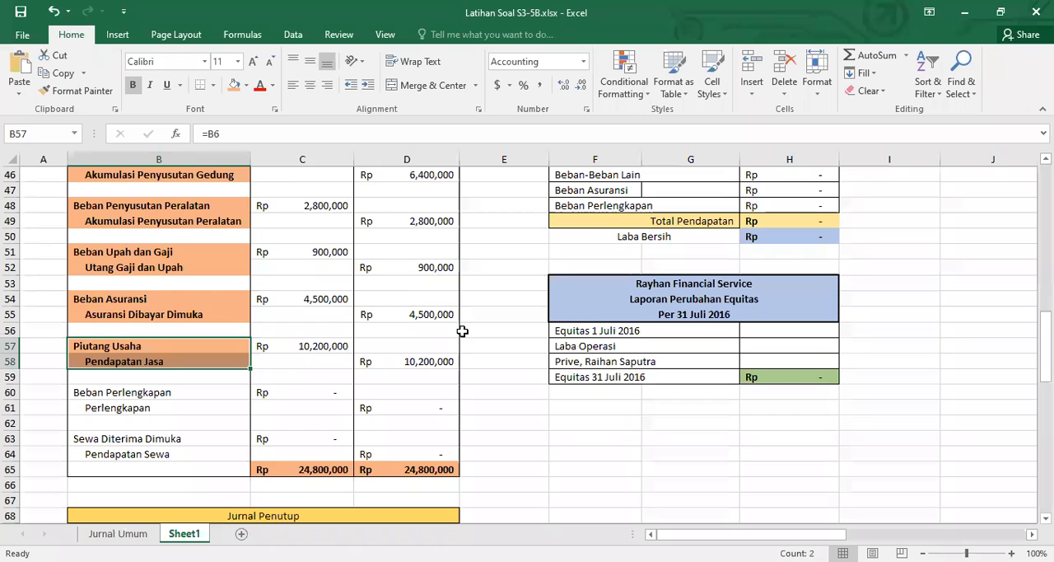
Make the adjustment item "f. Sisa Perlengkapan" in B39 bold
scroll(465, 334, "up", 6)
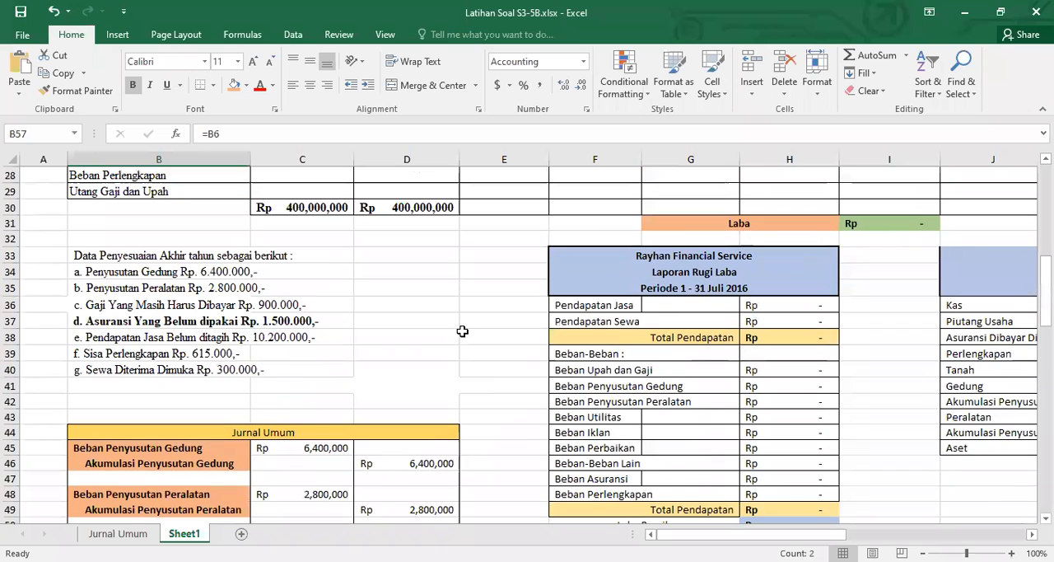
left_click(134, 356)
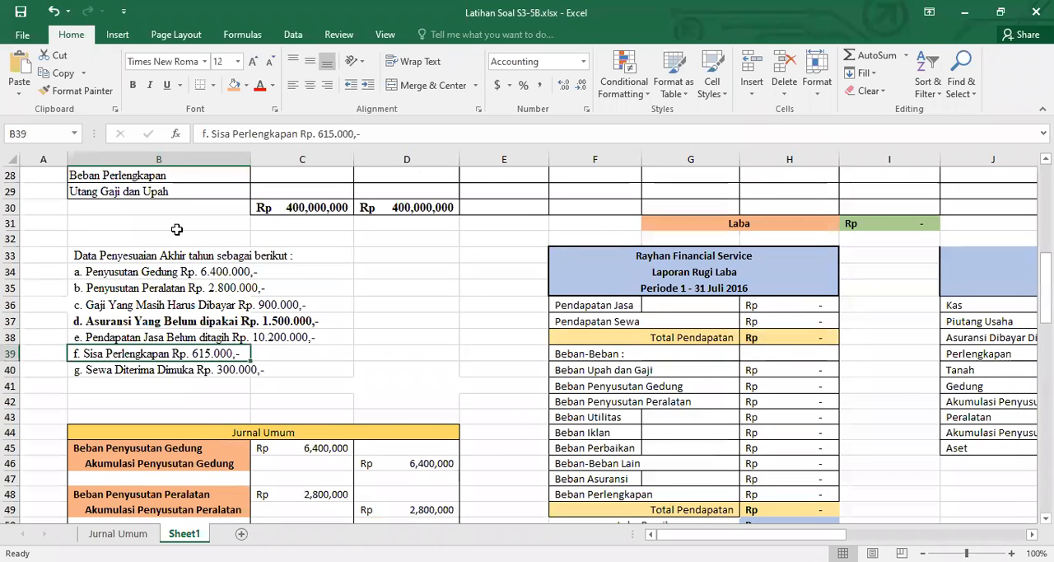
left_click(132, 86)
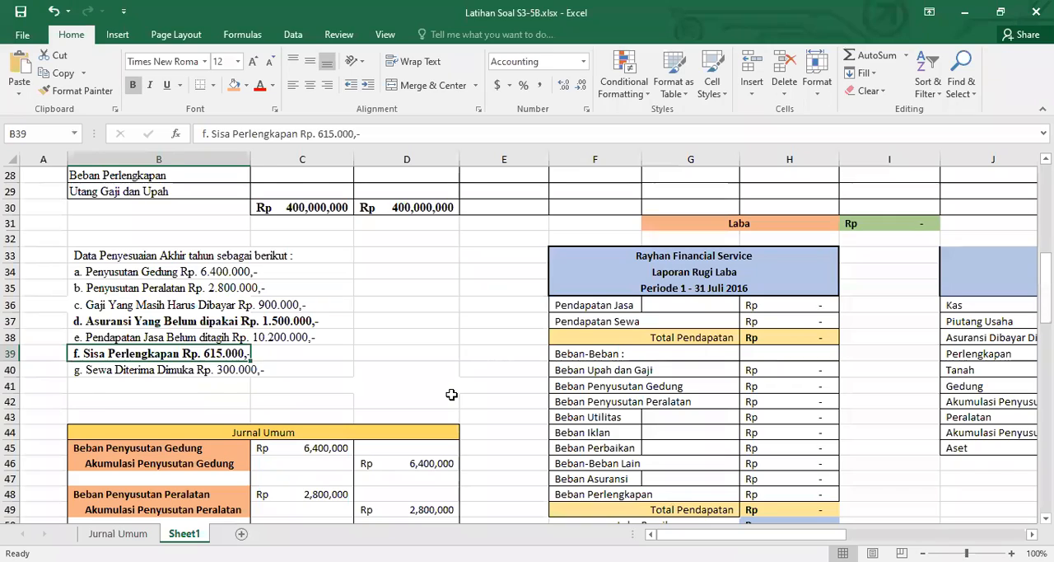
Give the Perlengkapan balance in C8 a light orange fill and remove the fill from the Asuransi Dibayar Dimuka balance in C7
scroll(451, 394, "up", 5)
scroll(451, 394, "up", 4)
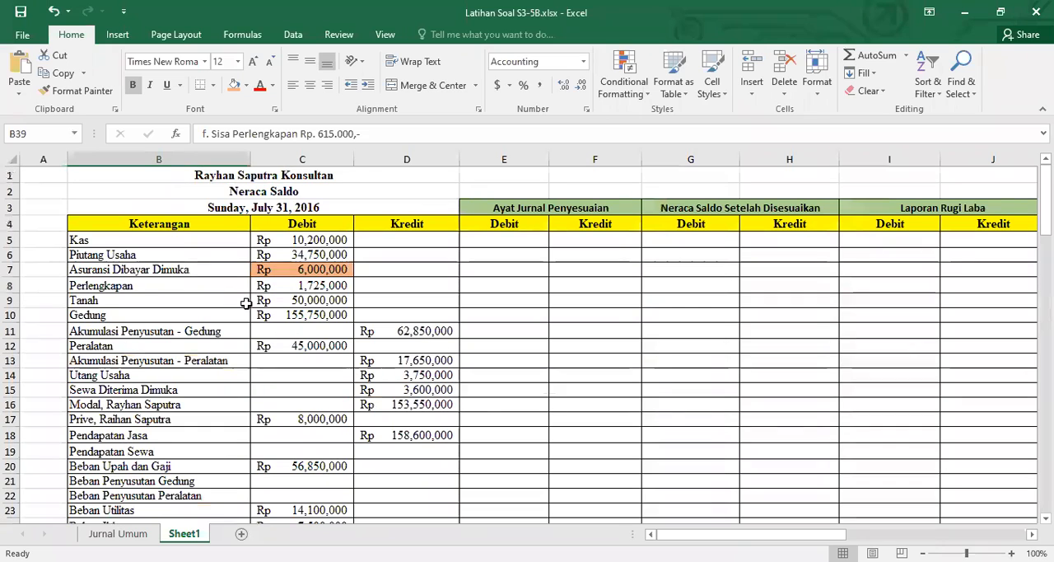
left_click(278, 287)
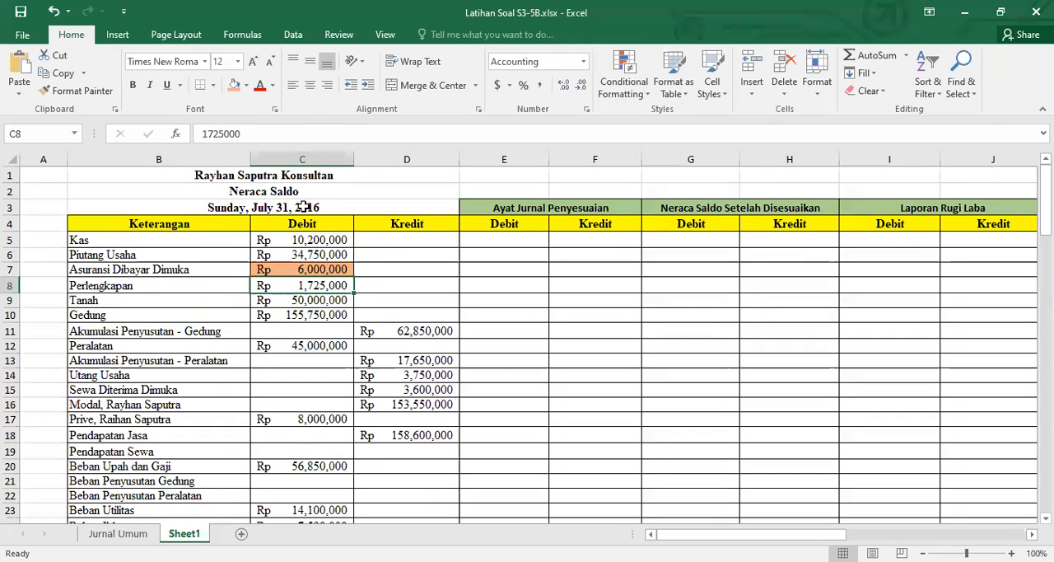
left_click(234, 85)
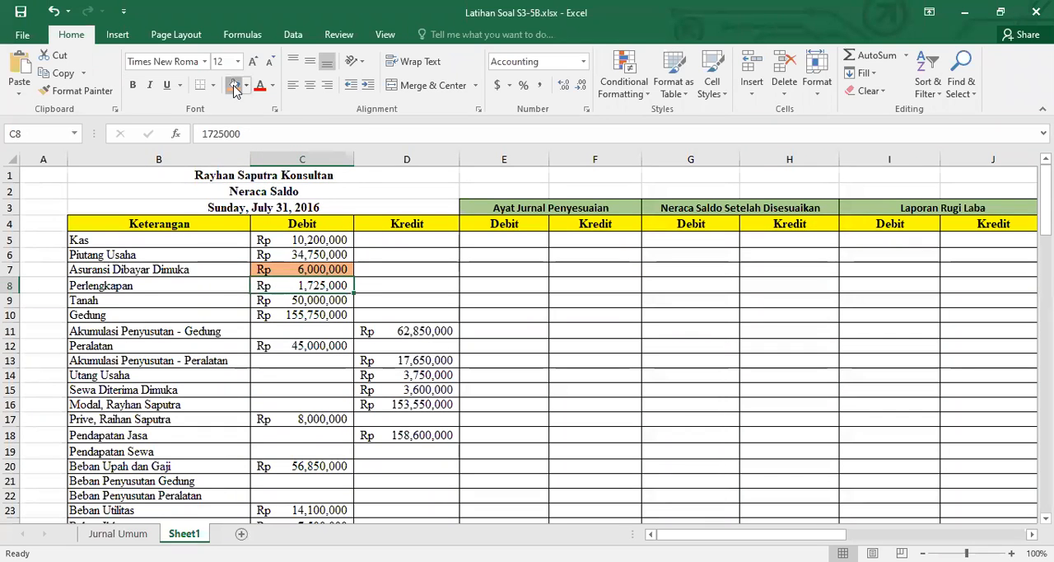
left_click(319, 269)
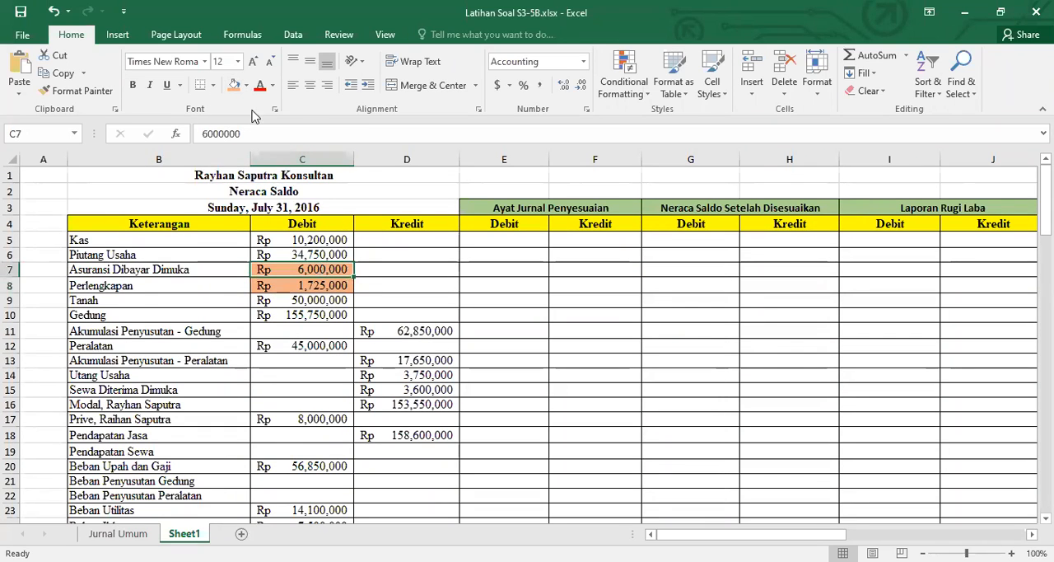
left_click(246, 89)
left_click(272, 219)
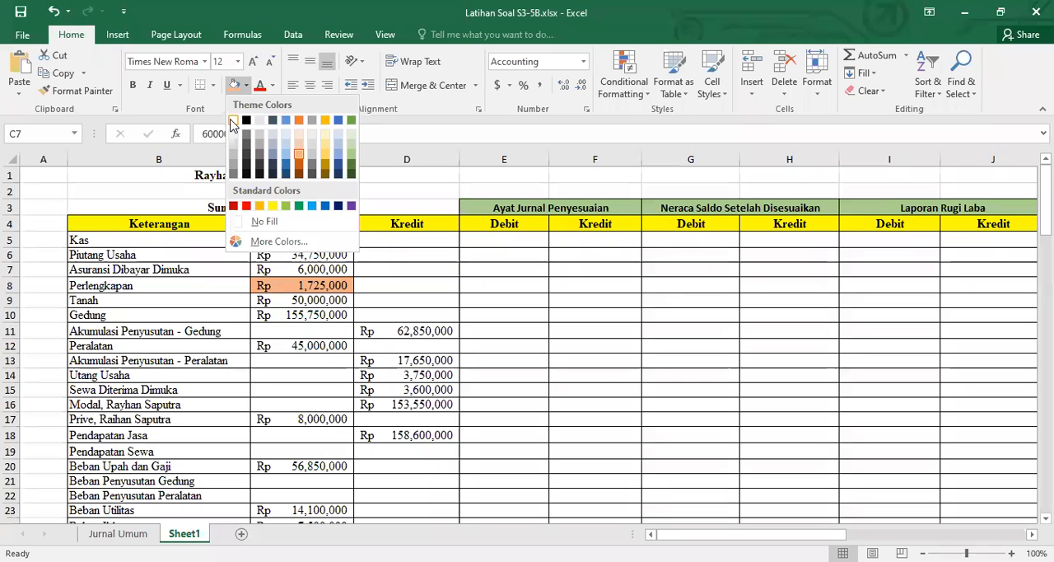
left_click(309, 285)
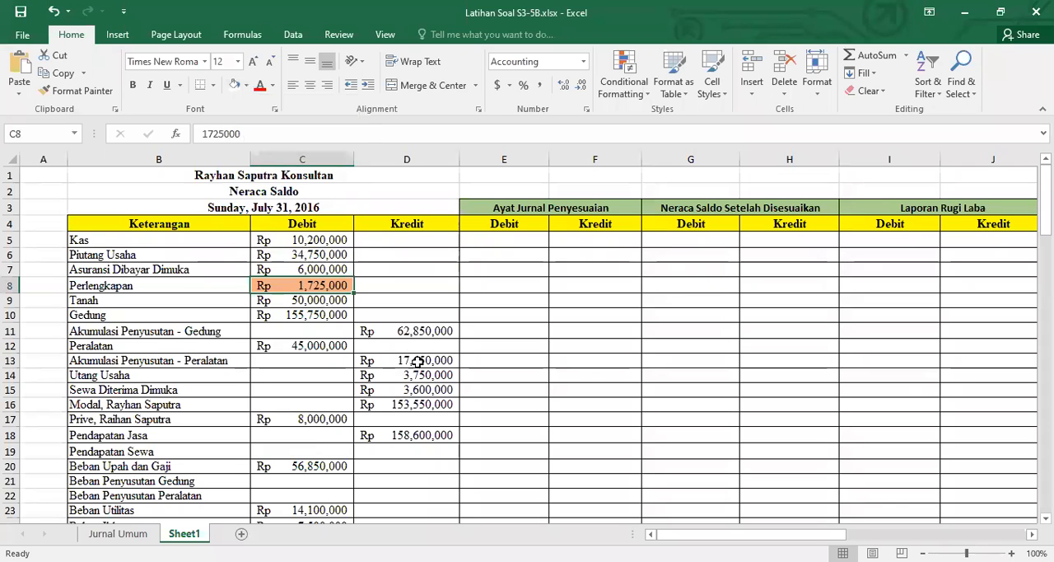
Enter the Perlengkapan balance of 1725000 in D35 beside the adjustment list as a helper value
scroll(439, 388, "down", 9)
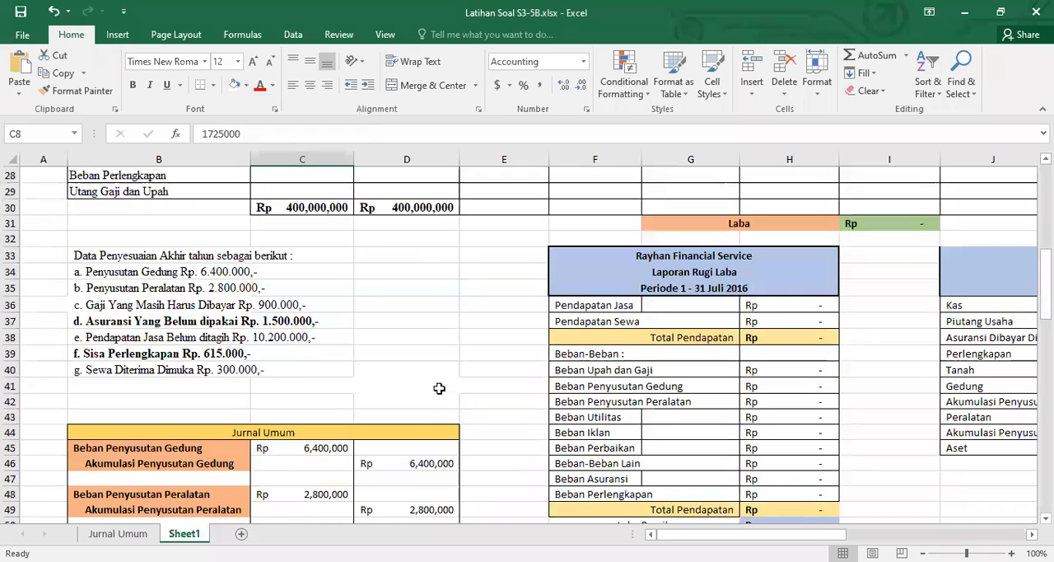
scroll(438, 388, "down", 4)
scroll(438, 388, "down", 1)
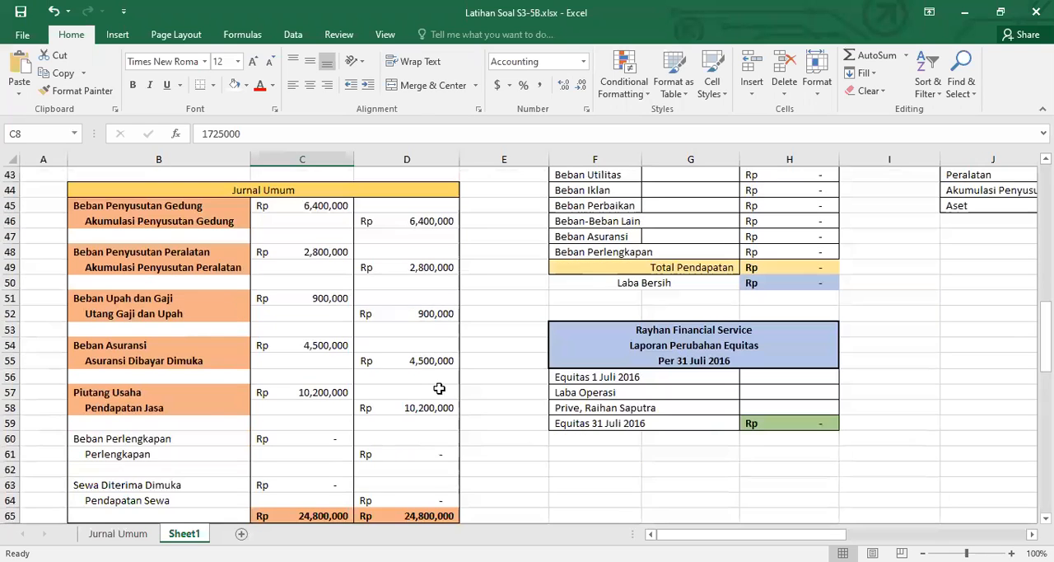
scroll(439, 393, "up", 3)
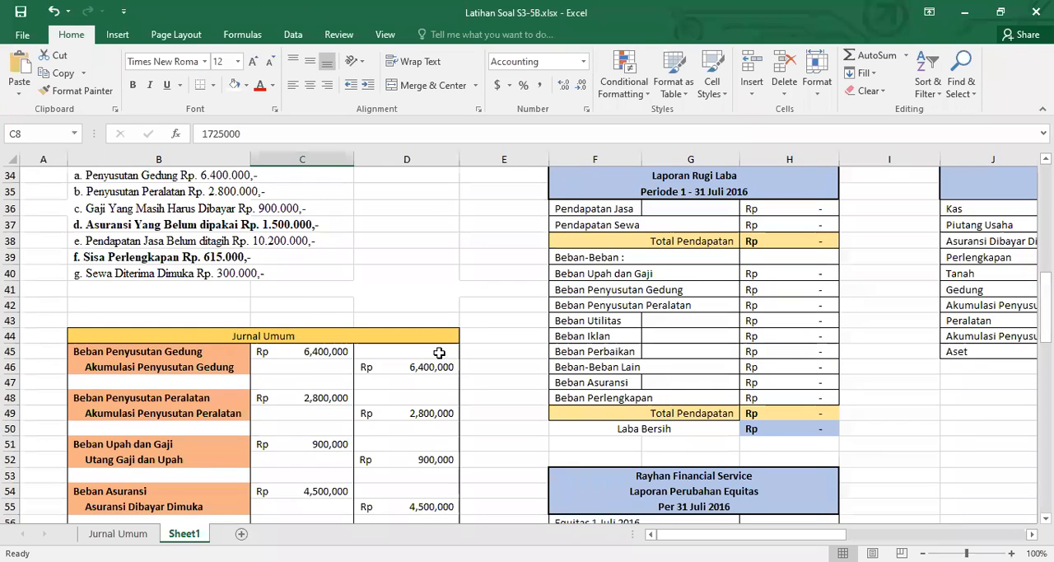
scroll(425, 362, "up", 2)
left_click(428, 284)
type("1")
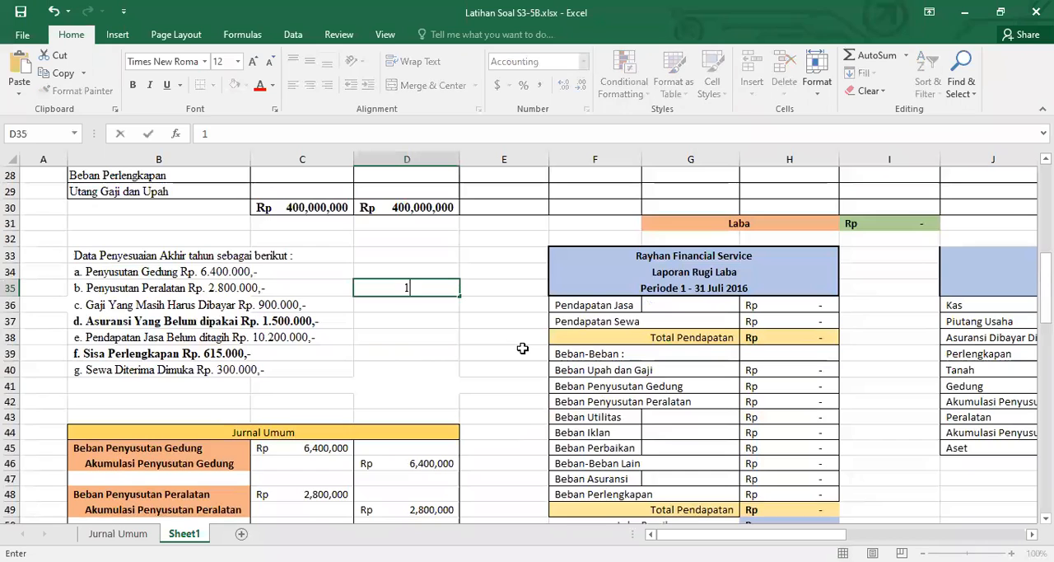
type("725000")
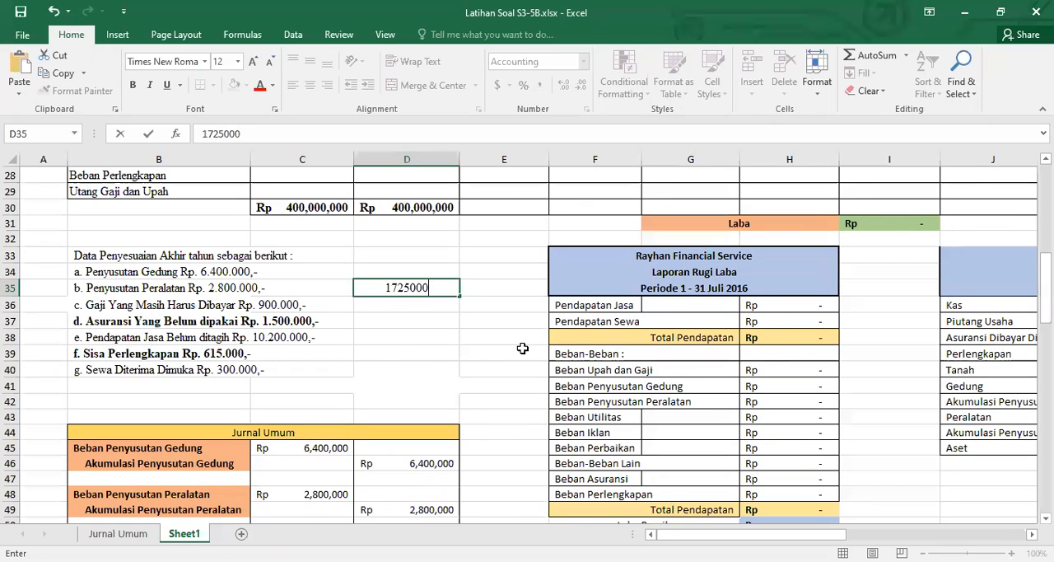
key("Return")
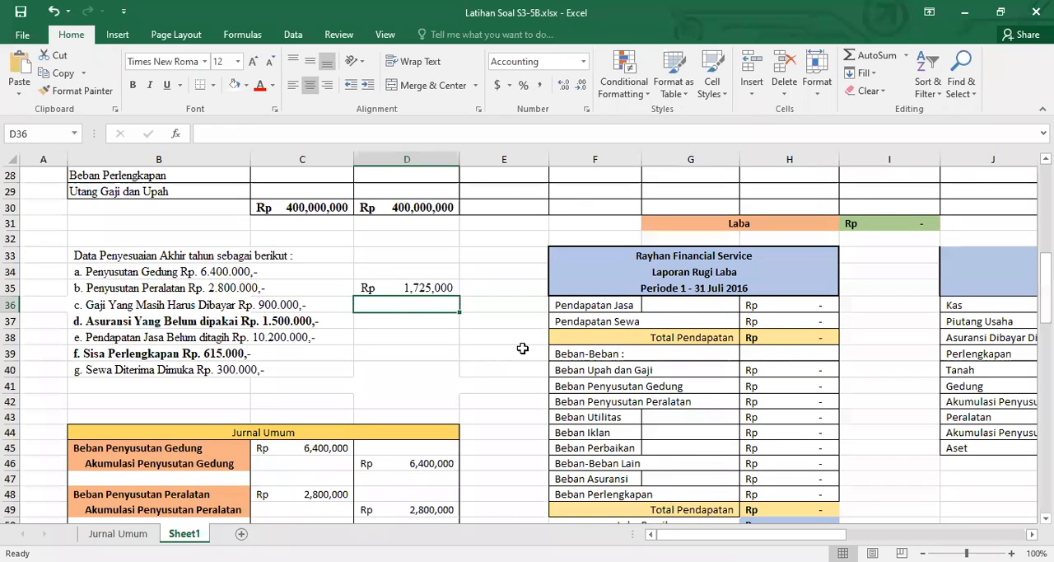
Enter 615000 as the remaining supplies in D36 and subtract it from D35 with =D35-D36 in D37
type("615,000")
key("Return")
type("=")
key("Up")
key("Up")
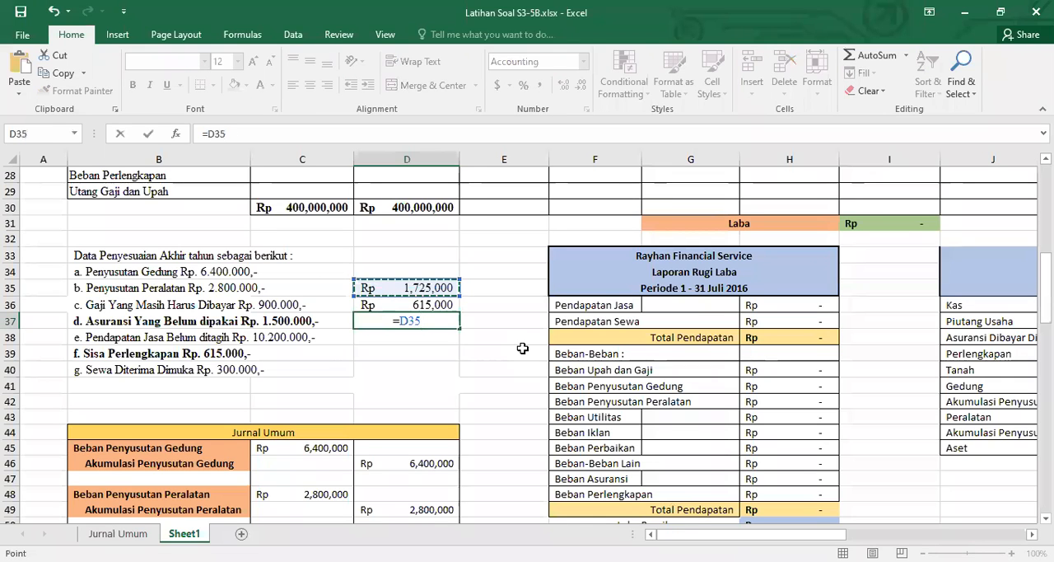
type("-")
key("Up")
key("Return")
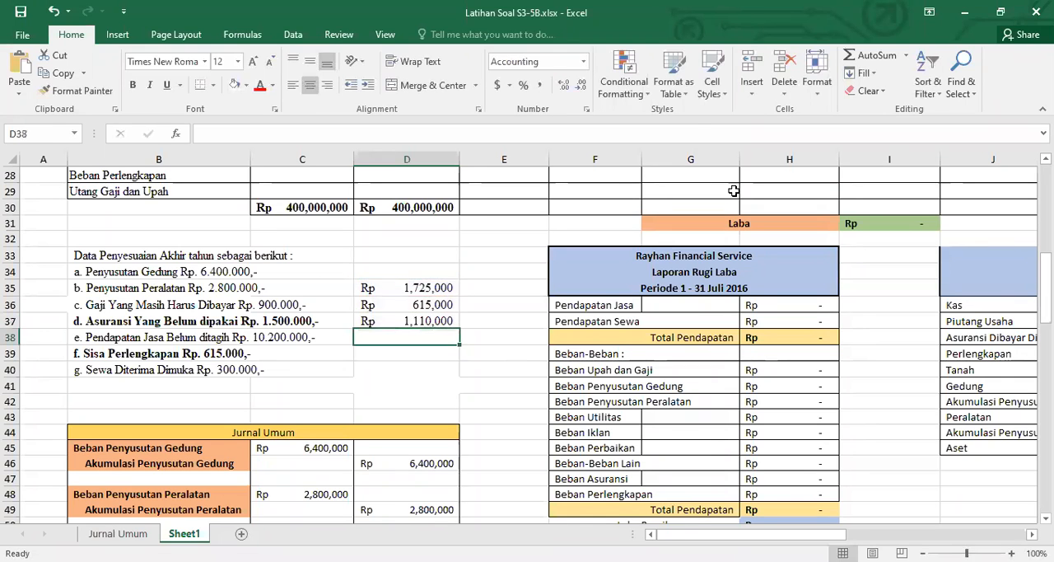
Give the calculated difference in D37 a light blue fill and make it bold
left_click(430, 323)
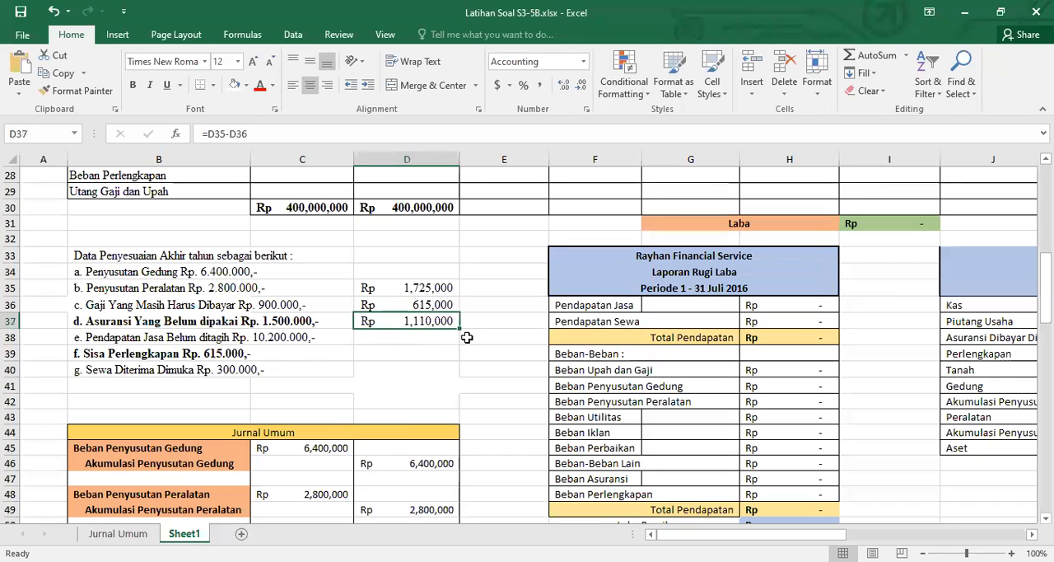
left_click(246, 85)
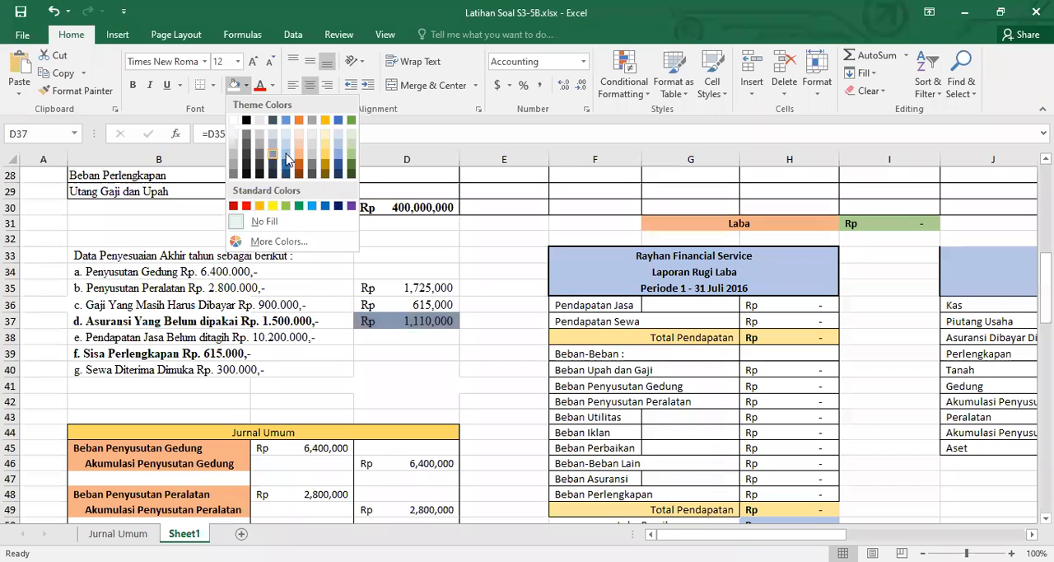
left_click(286, 143)
key("ctrl+b")
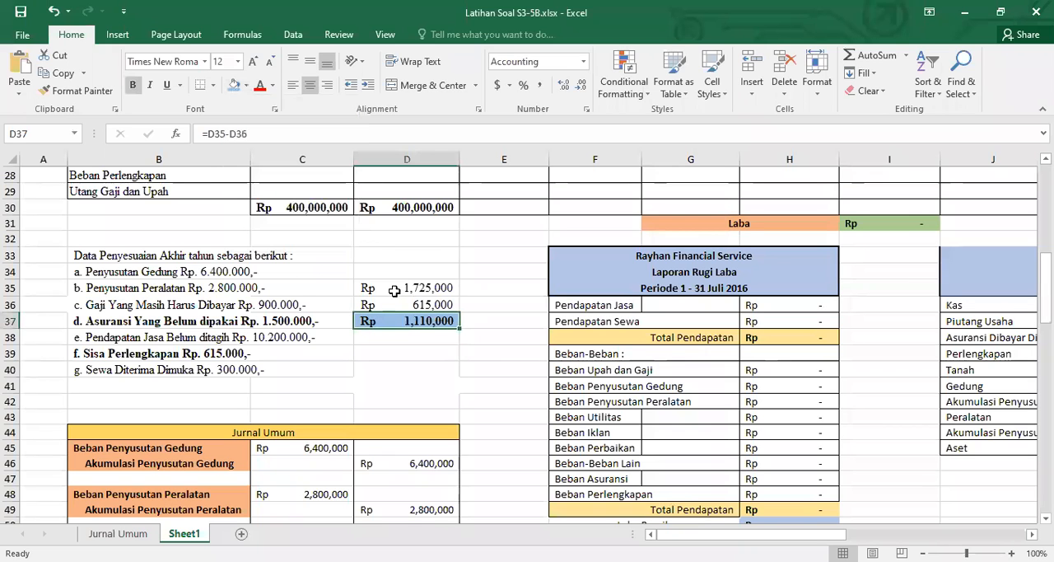
Enter 1110000 as the Beban Perlengkapan debit in C60 of the Jurnal Umum table
scroll(385, 365, "down", 1)
scroll(385, 365, "down", 8)
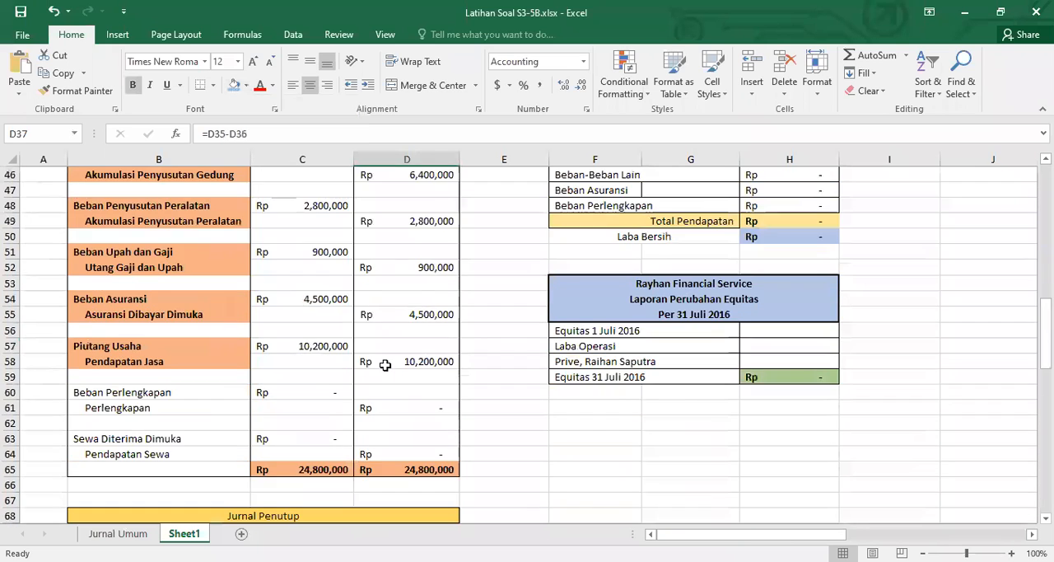
left_click(275, 298)
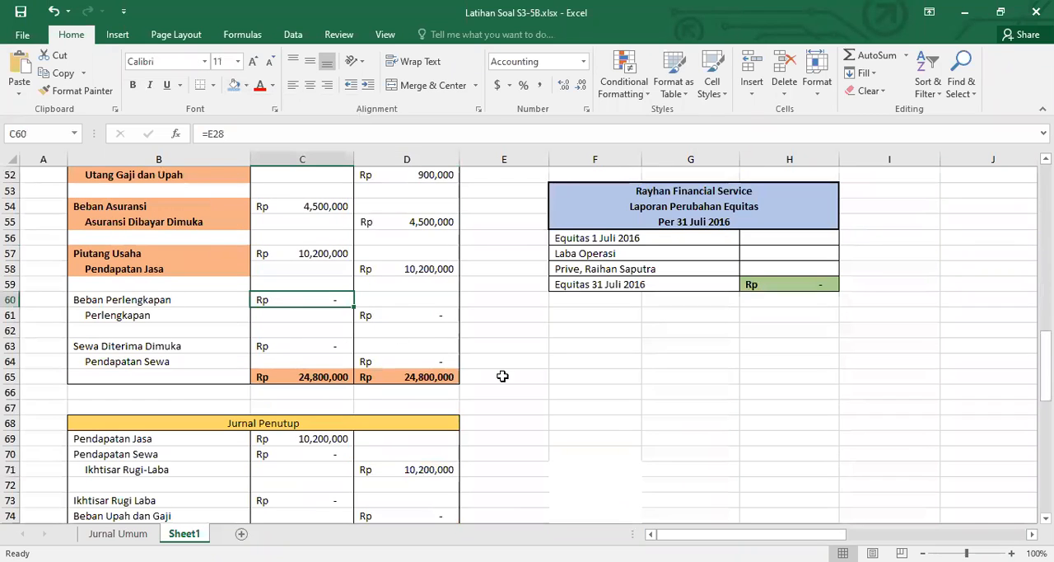
type("11")
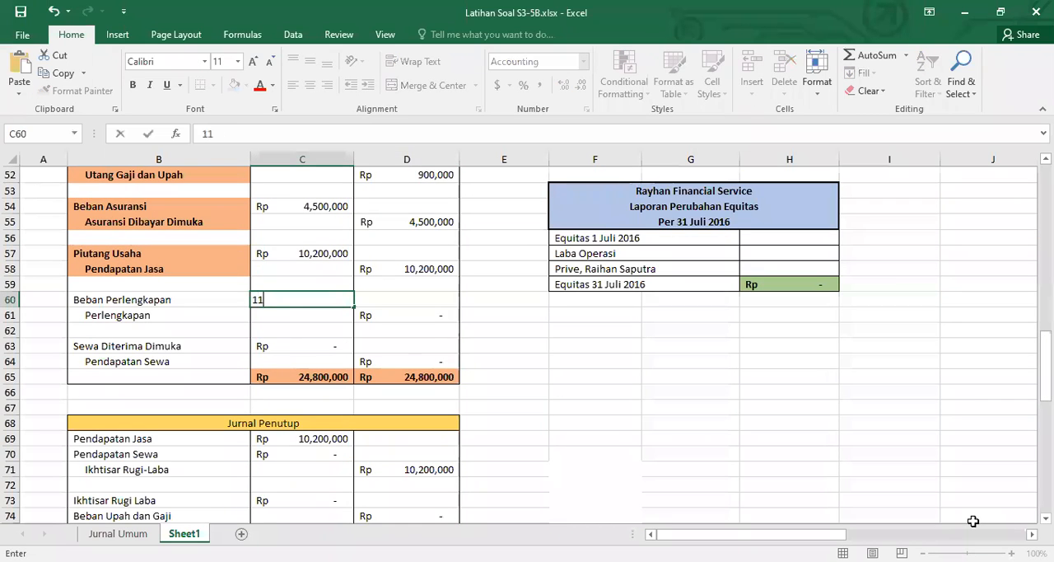
type("10000")
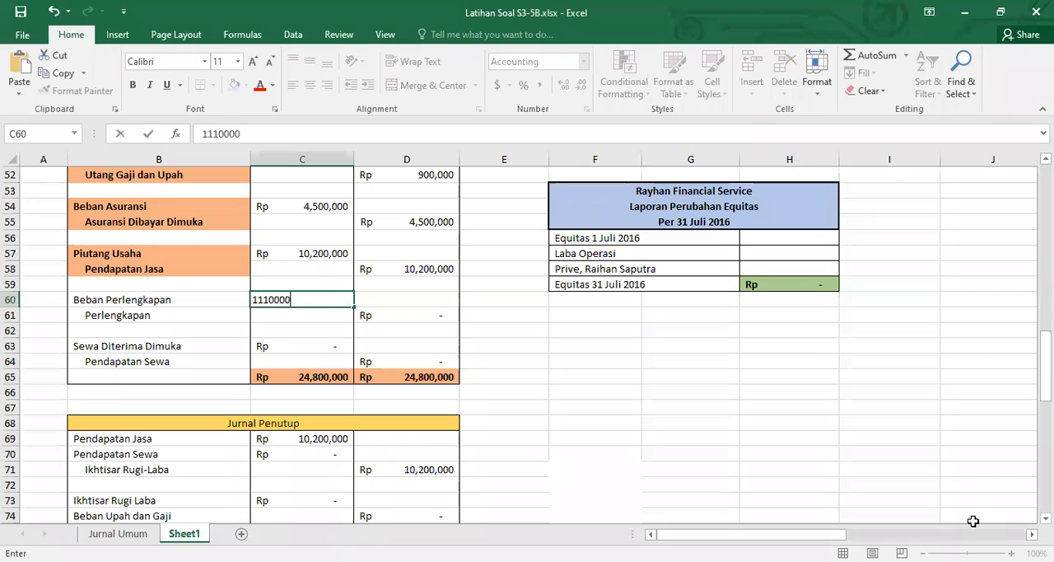
key("Return")
Clear the contents of the helper calculation in D35:D37 beside the adjustment list
scroll(720, 430, "up", 6)
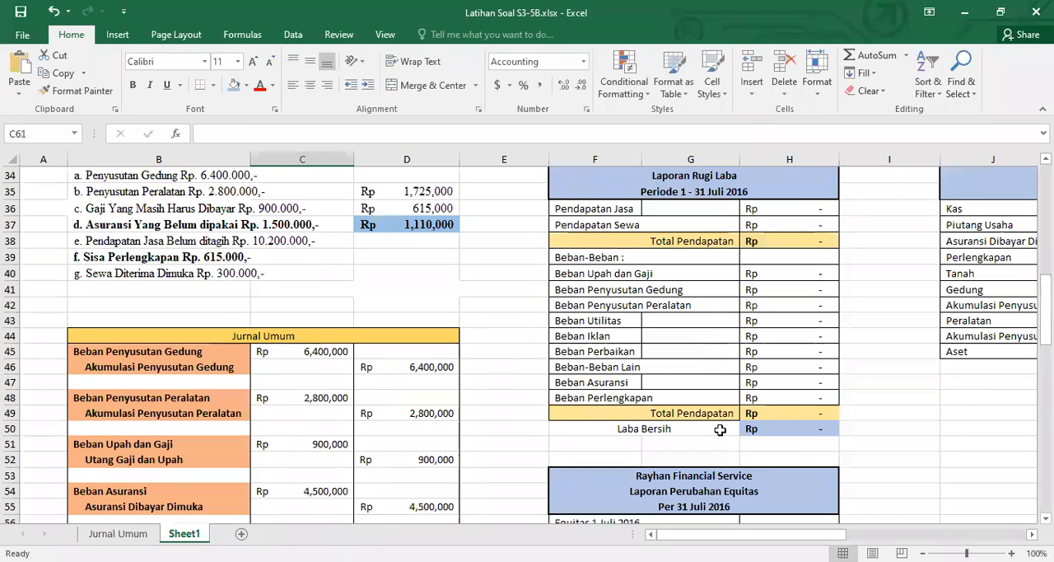
left_click_drag(431, 191, 452, 228)
key("Delete")
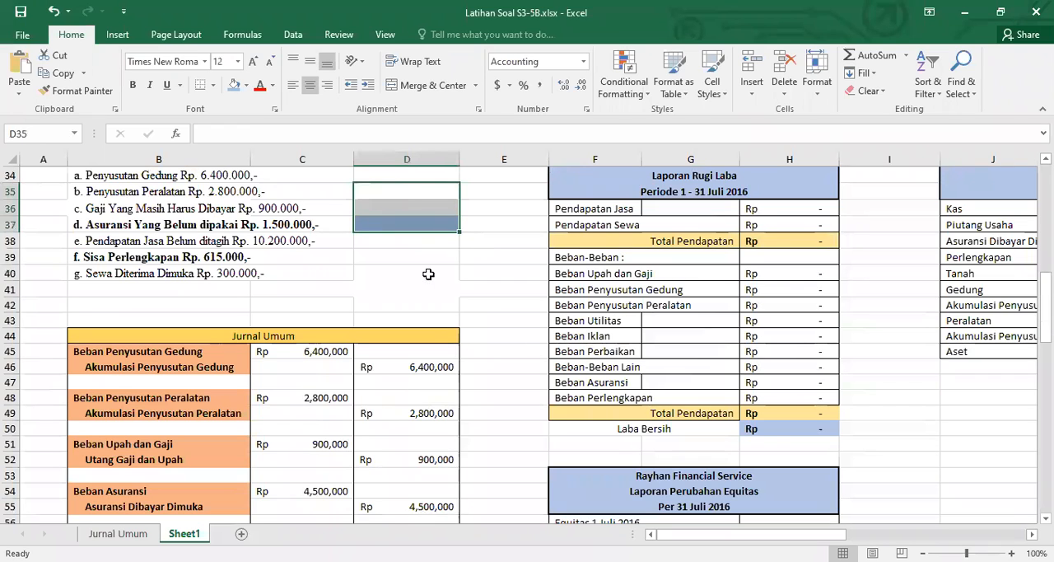
Look up the Sewa Diterima Dimuka credit in the trial balance and enter 3600000 in D35 beside the adjustment list
left_click(89, 273)
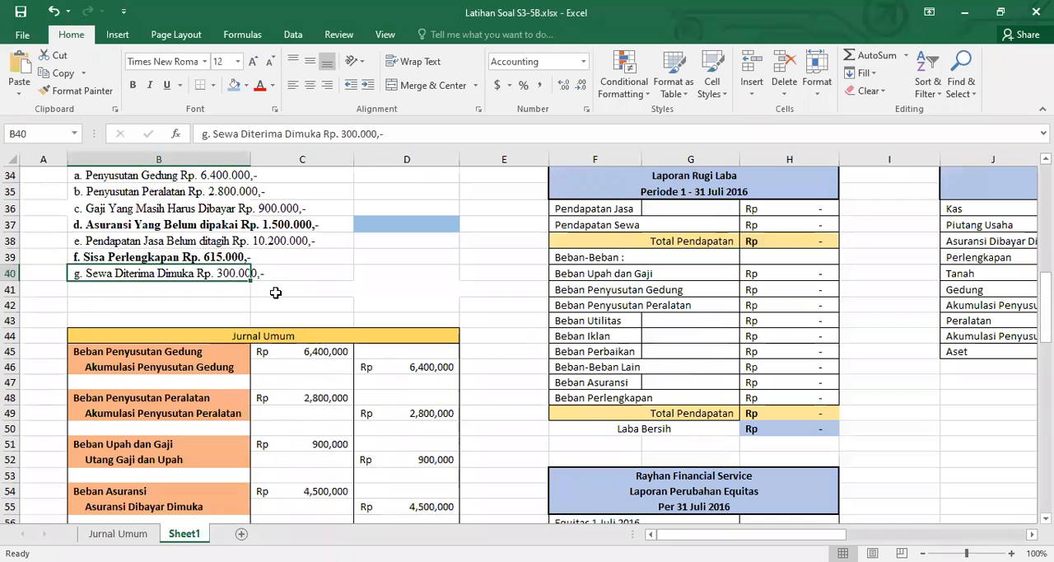
scroll(276, 292, "up", 8)
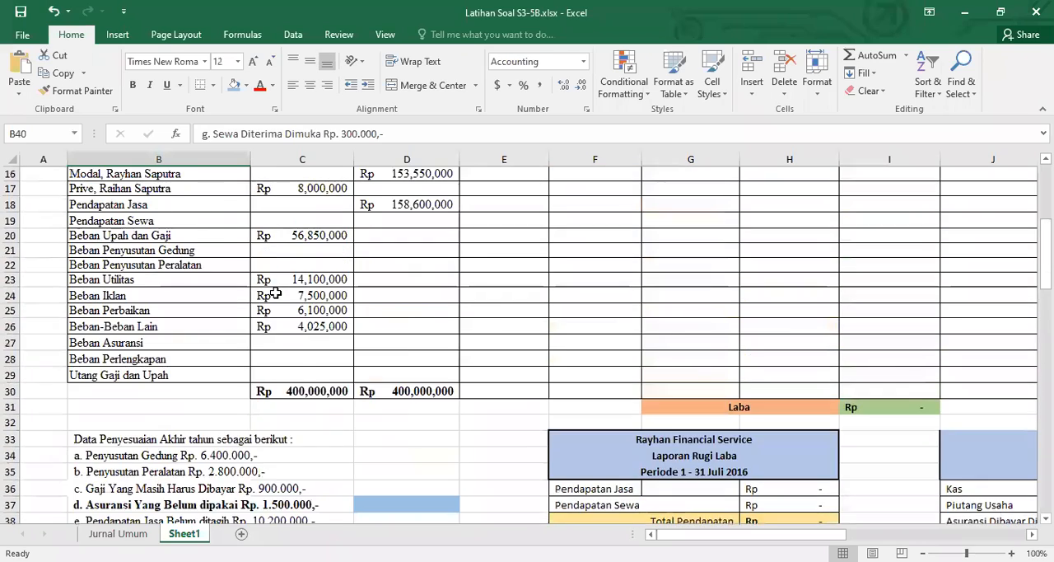
scroll(275, 292, "up", 1)
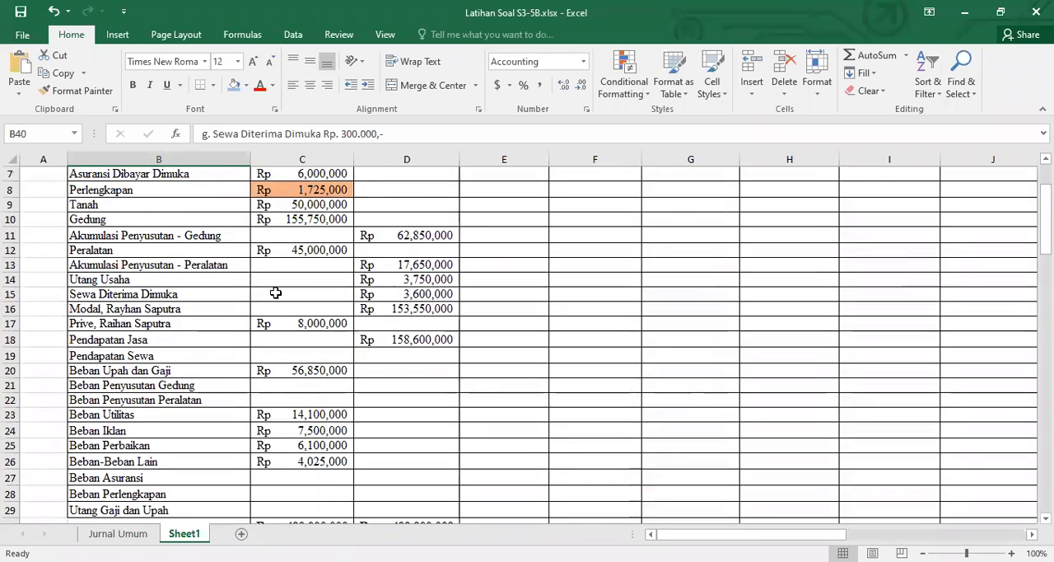
left_click(142, 290)
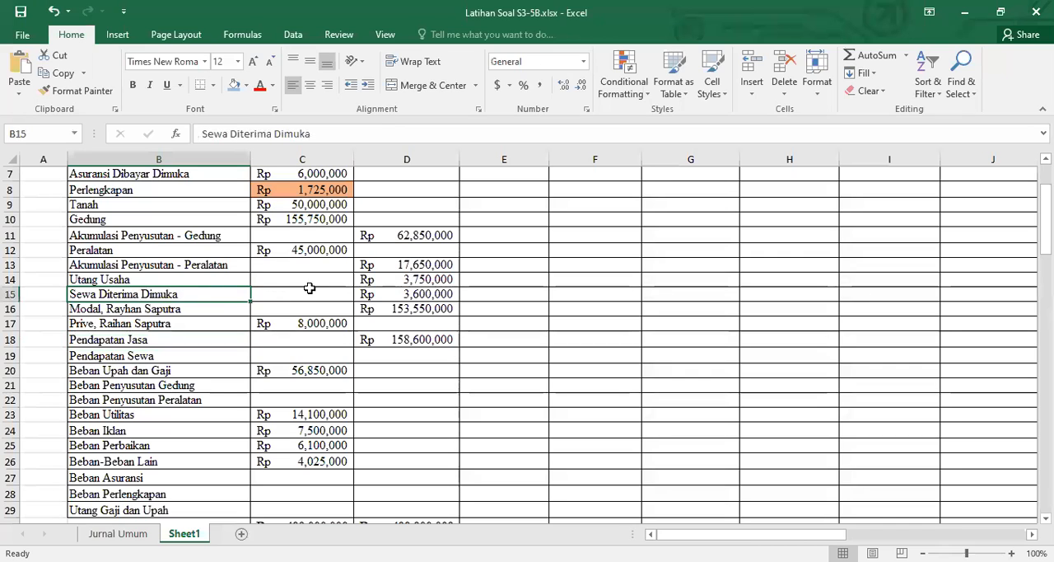
left_click(385, 290)
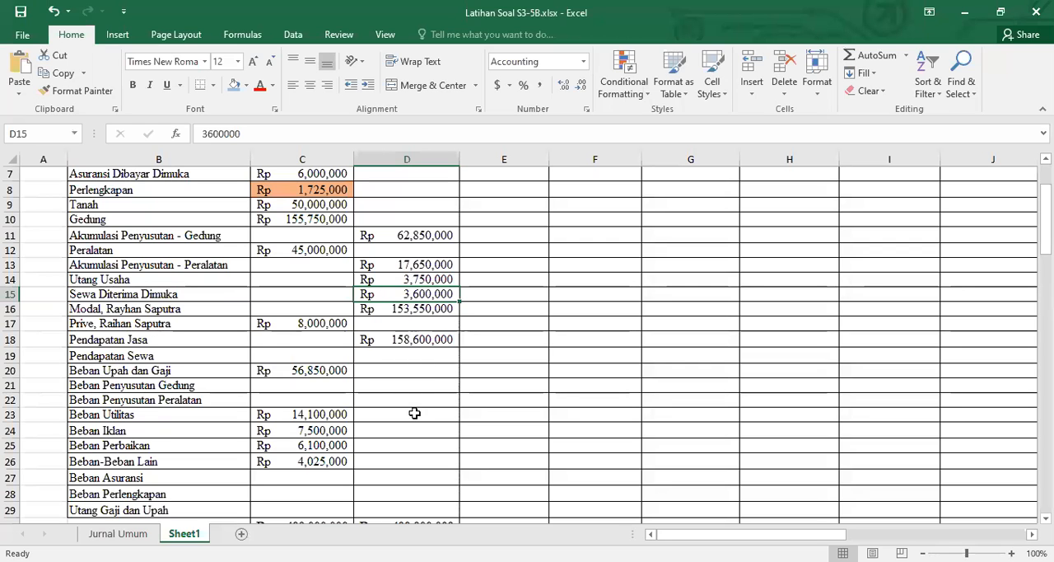
scroll(411, 409, "down", 6)
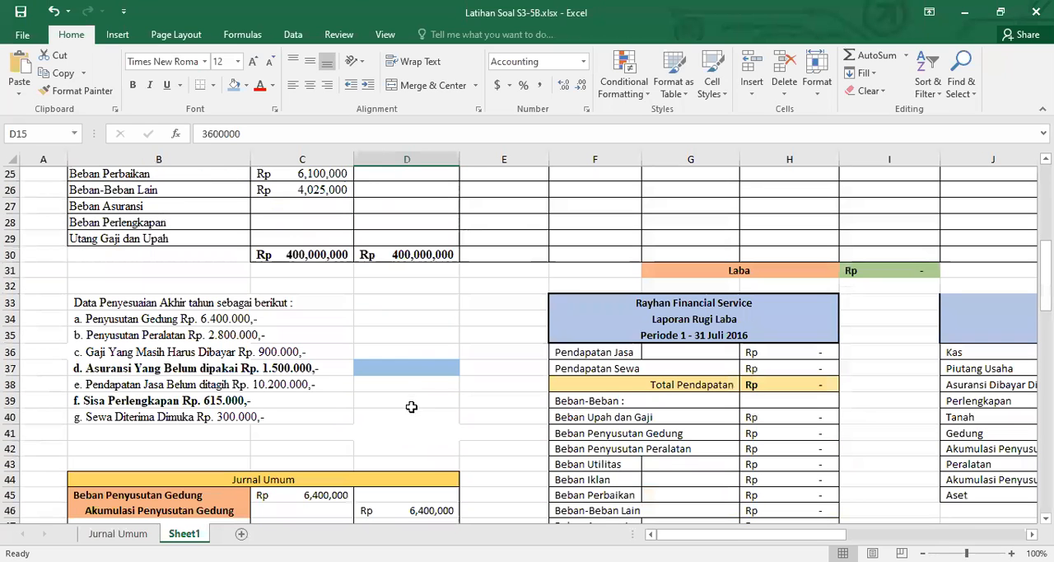
left_click(411, 335)
type("36")
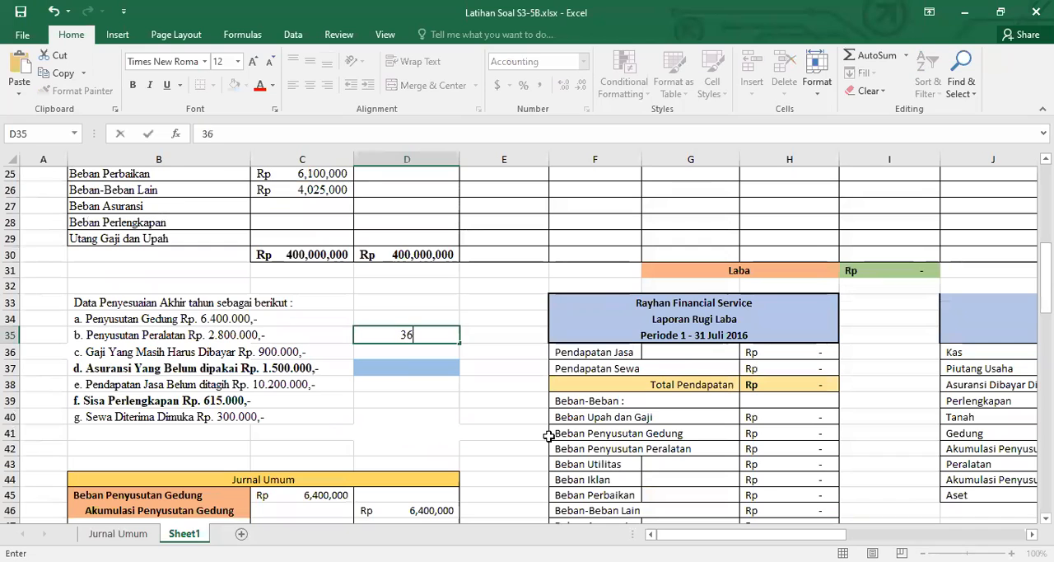
type("00000")
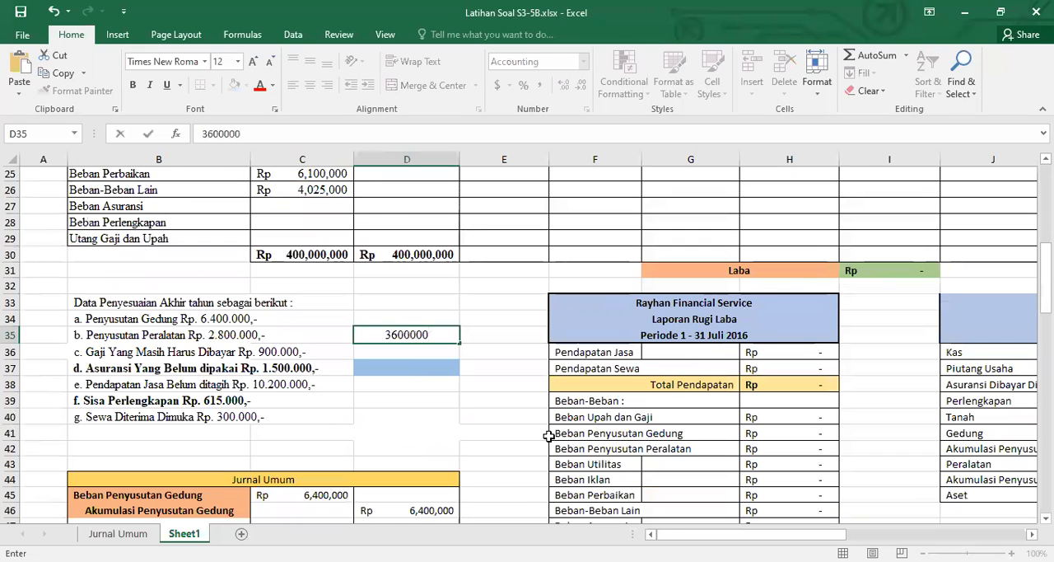
key("Return")
Enter 300000 in D36 and subtract it from the amount above with the formula =D35-D36 in D37
type("300000")
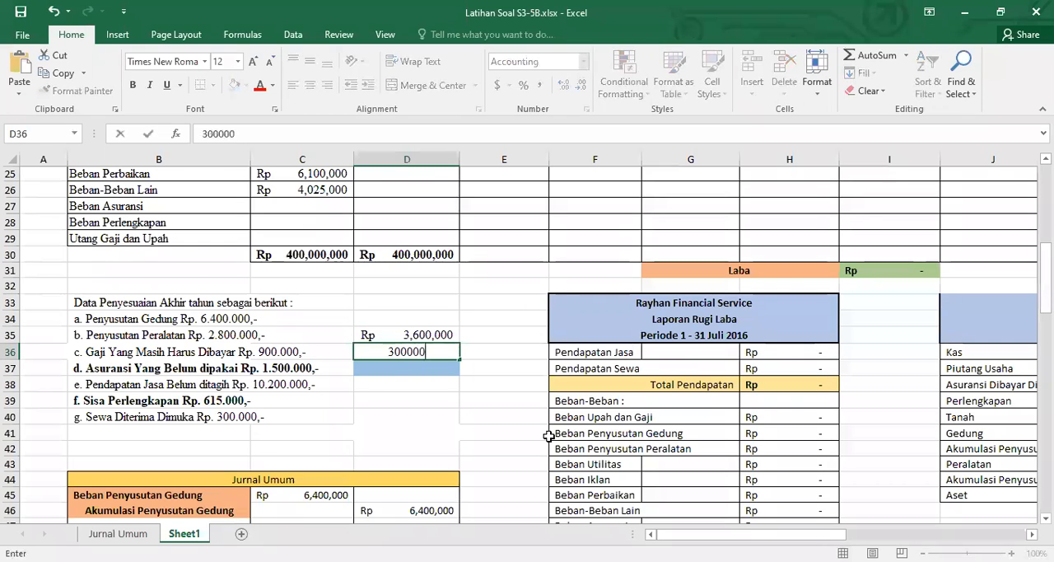
key("Return")
type("=")
key("Up")
key("Up")
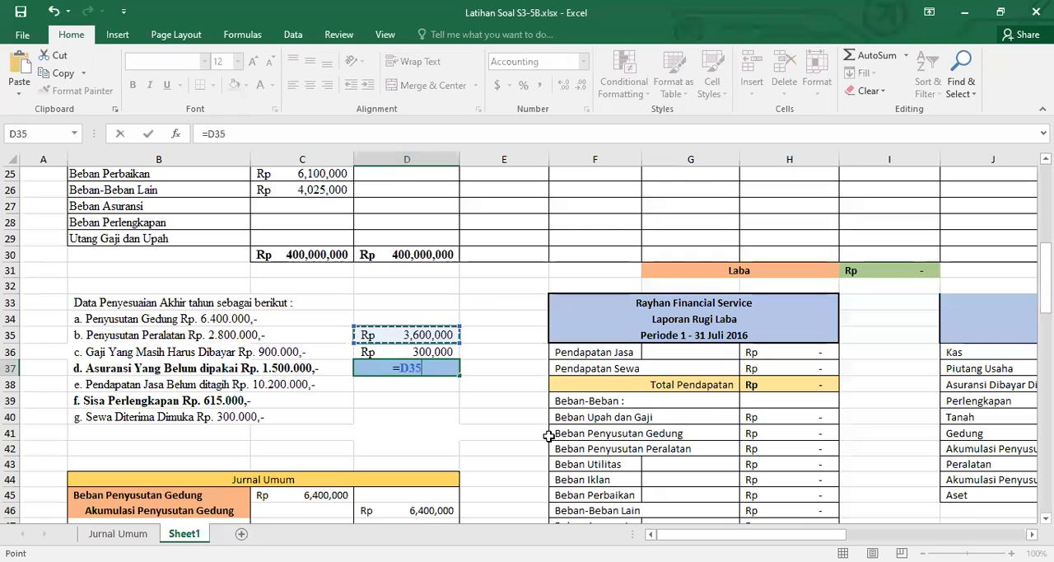
type("=")
key("BackSpace")
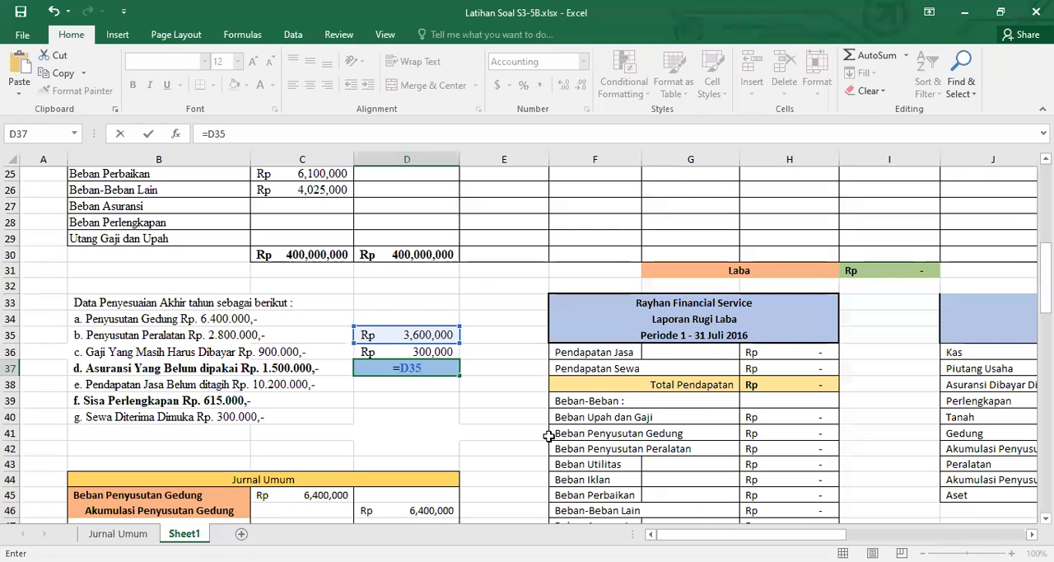
type("-")
key("Up")
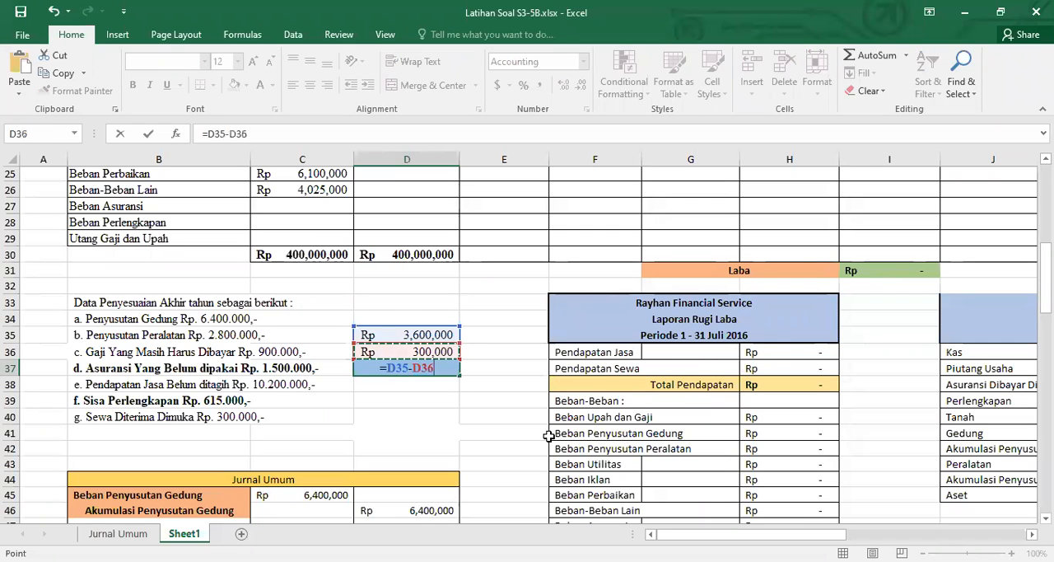
key("Return")
Enter 3300000 as the Sewa Diterima Dimuka debit in C63 of the Jurnal Umum table
scroll(546, 444, "down", 3)
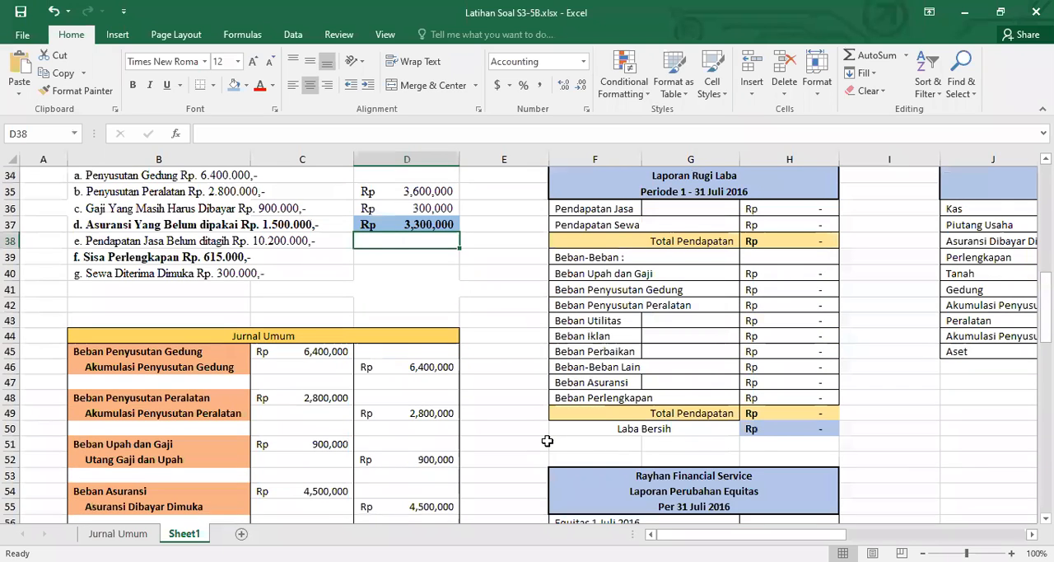
scroll(539, 434, "down", 7)
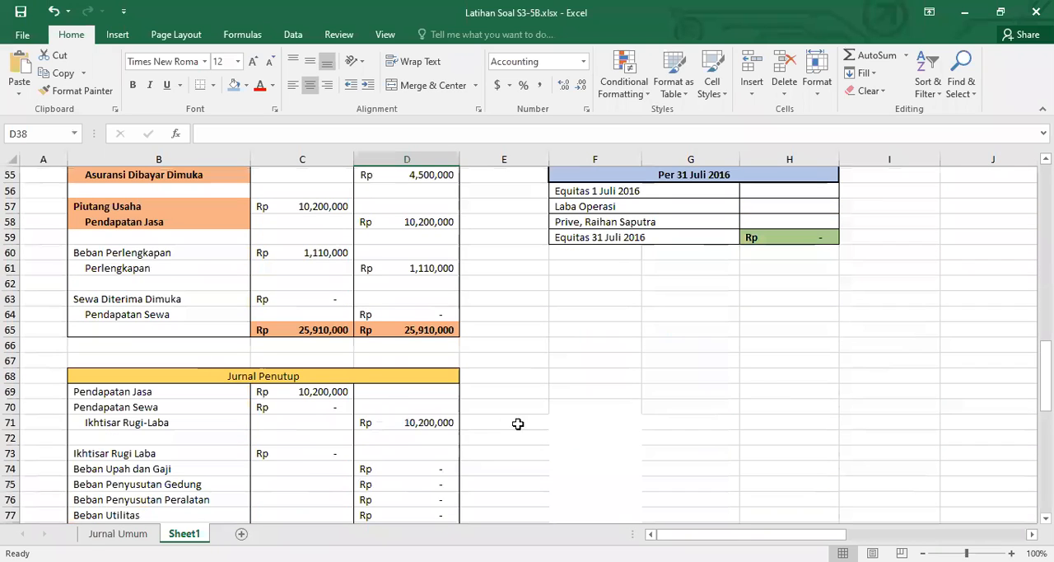
left_click(321, 302)
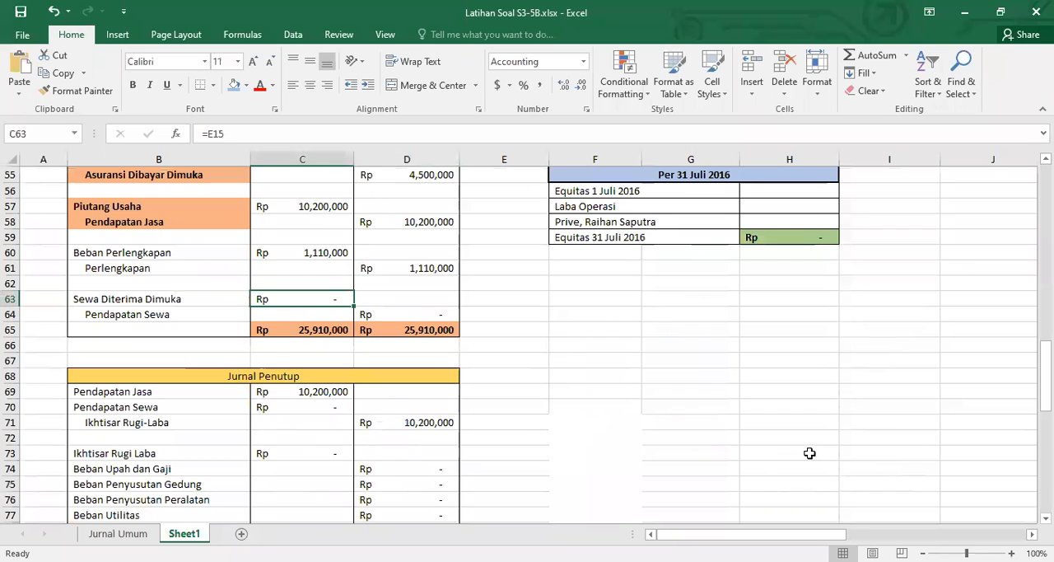
type("3300000")
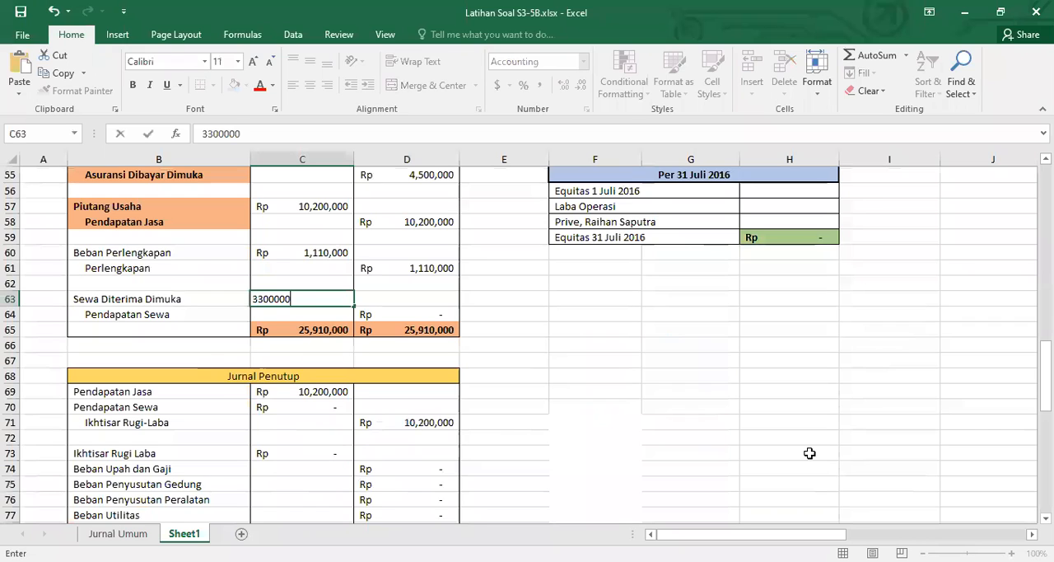
key("Return")
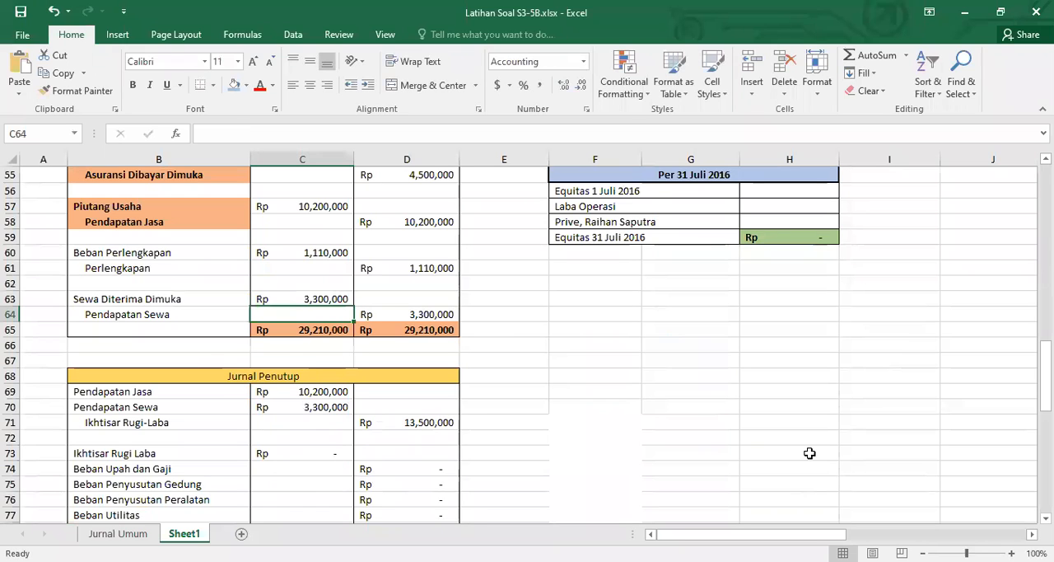
Give the Beban Perlengkapan and Perlengkapan account names in B60:B61 the light orange fill and make them bold
left_click(149, 253)
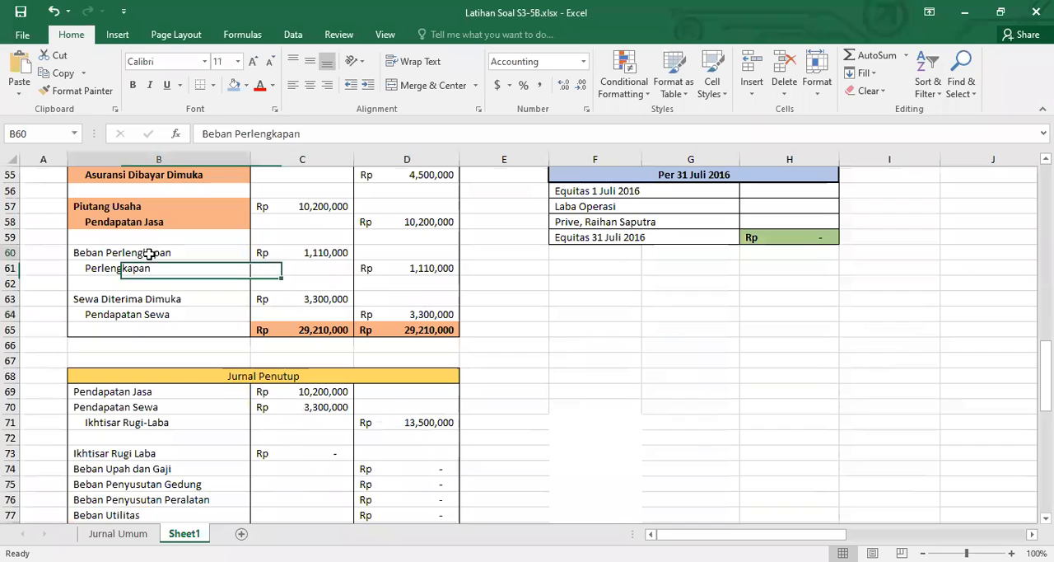
left_click_drag(149, 254, 149, 266)
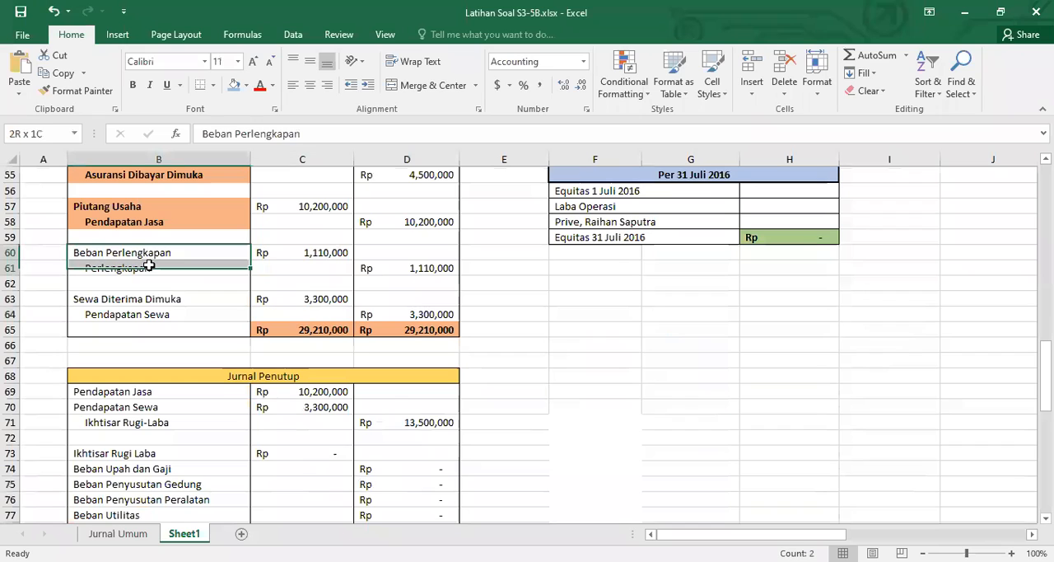
left_click(234, 85)
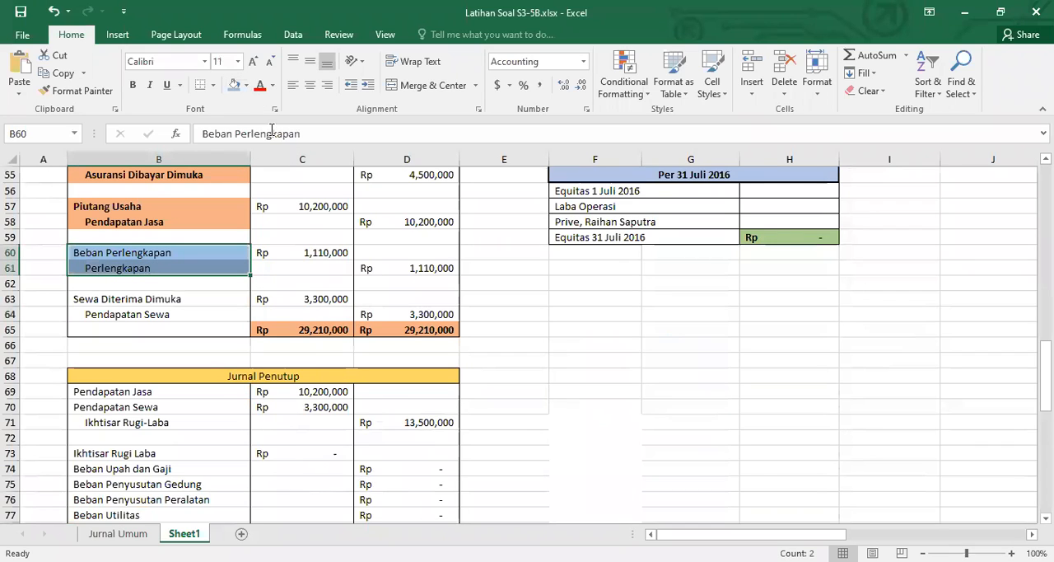
left_click(245, 85)
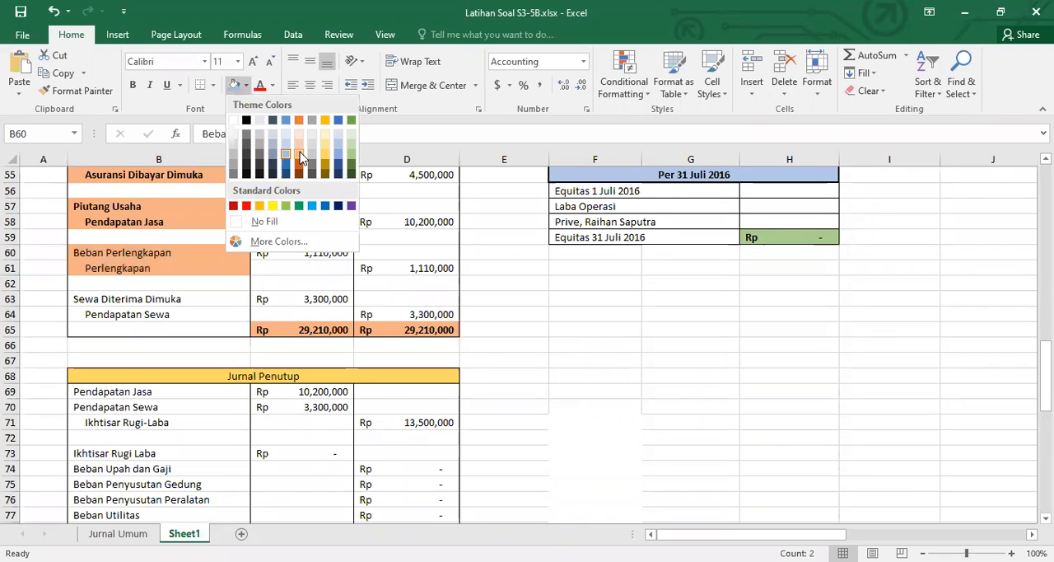
left_click(300, 156)
key("ctrl+b")
Make the Sewa Diterima Dimuka and Pendapatan Sewa account names in B63:B64 bold with the light orange fill
left_click_drag(201, 301, 199, 311)
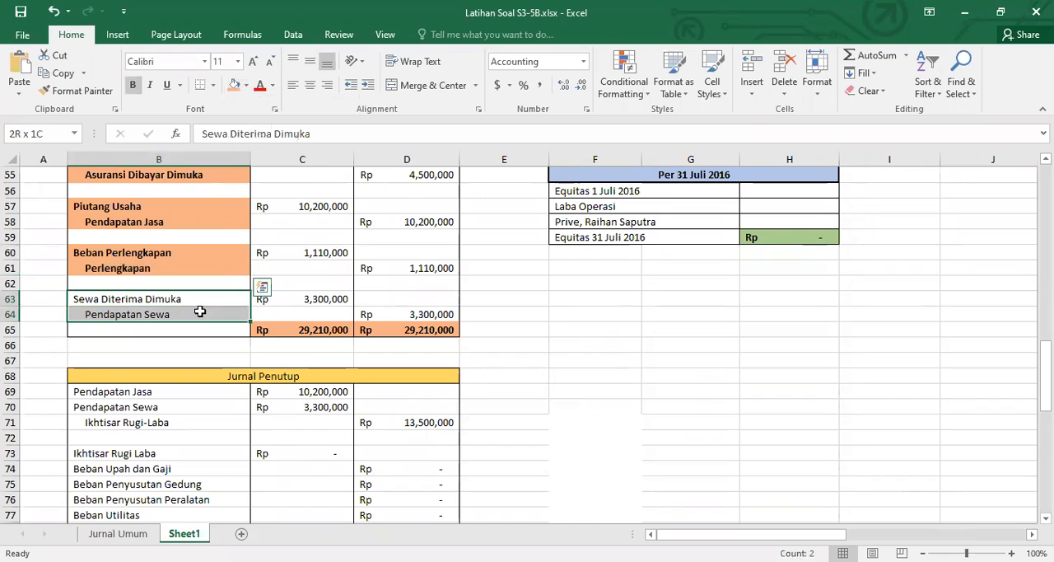
key("ctrl+b")
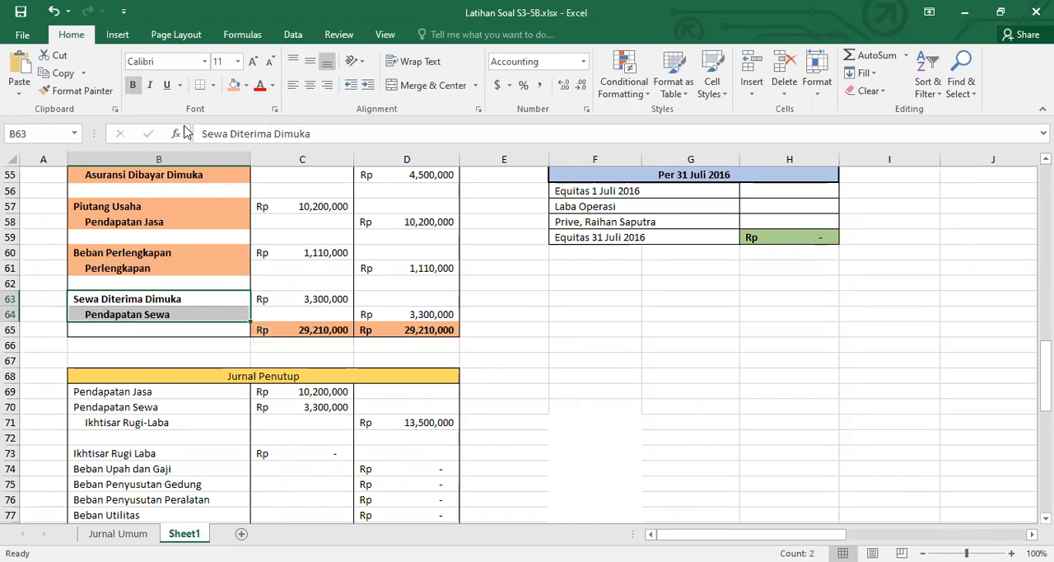
left_click(593, 344)
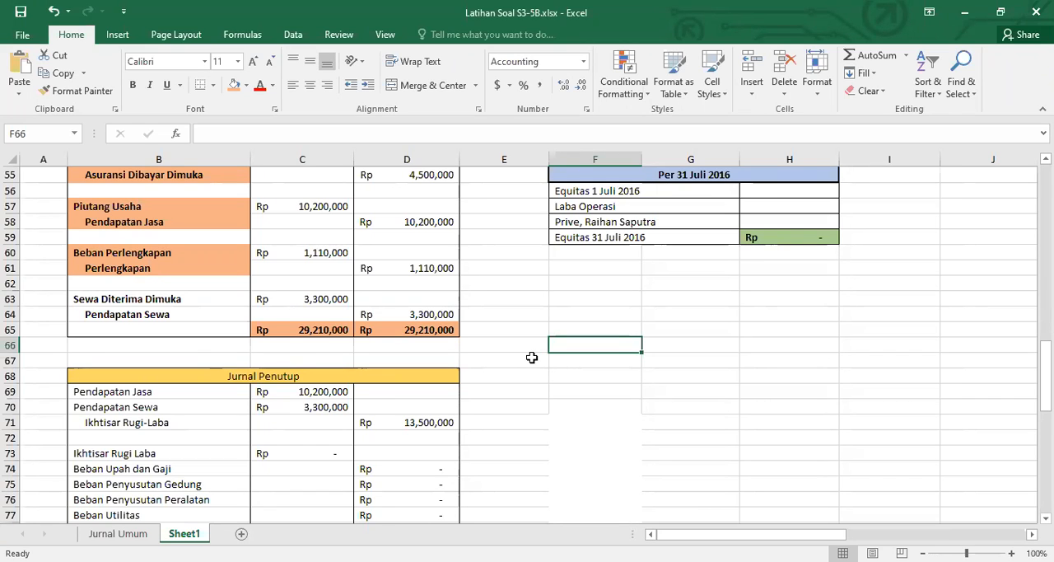
left_click_drag(194, 303, 189, 315)
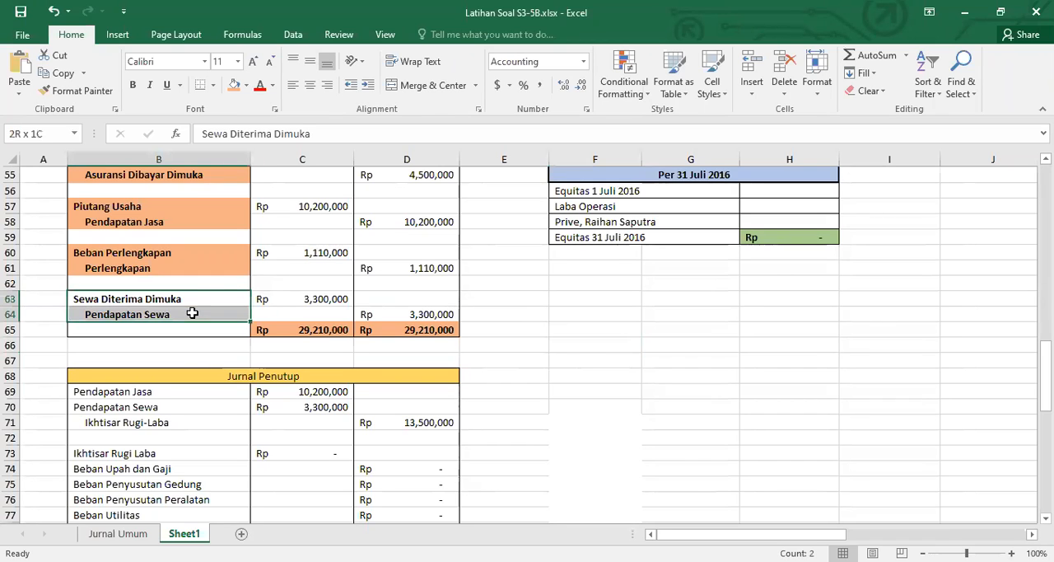
left_click(234, 89)
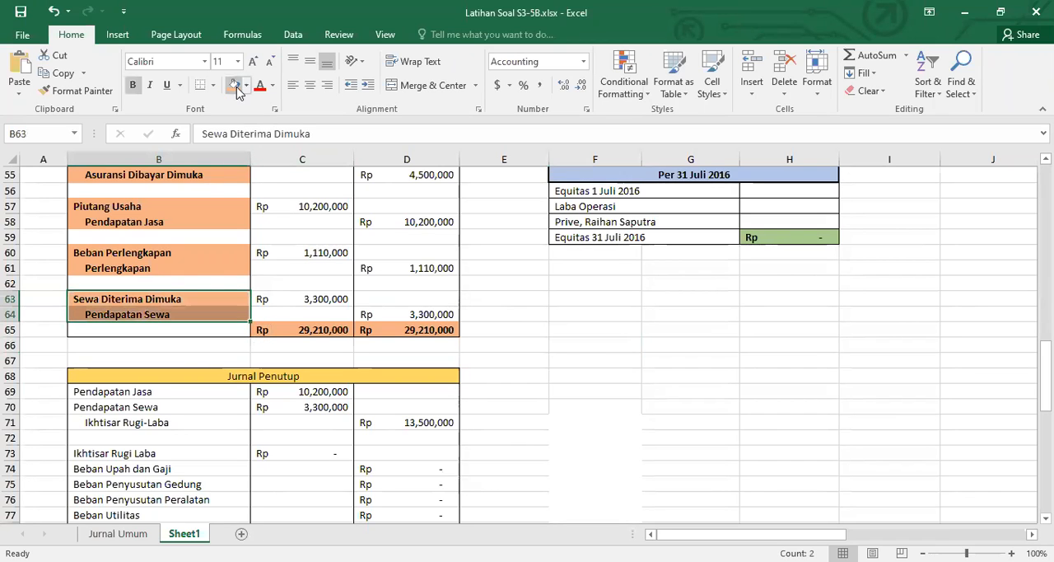
Change the fill of the Perlengkapan debit in C8 of the trial balance to white
scroll(574, 327, "up", 8)
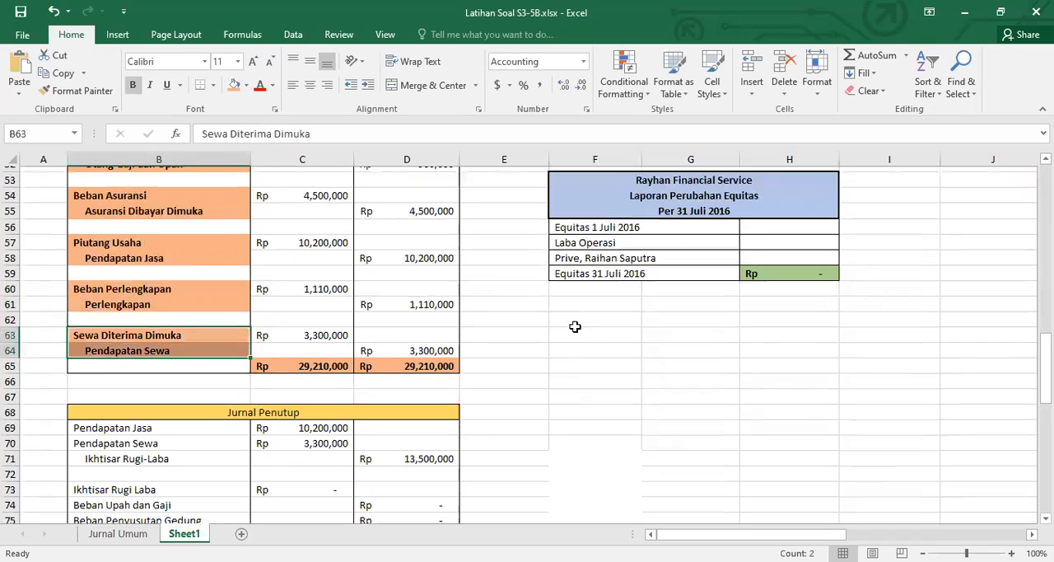
scroll(568, 326, "up", 10)
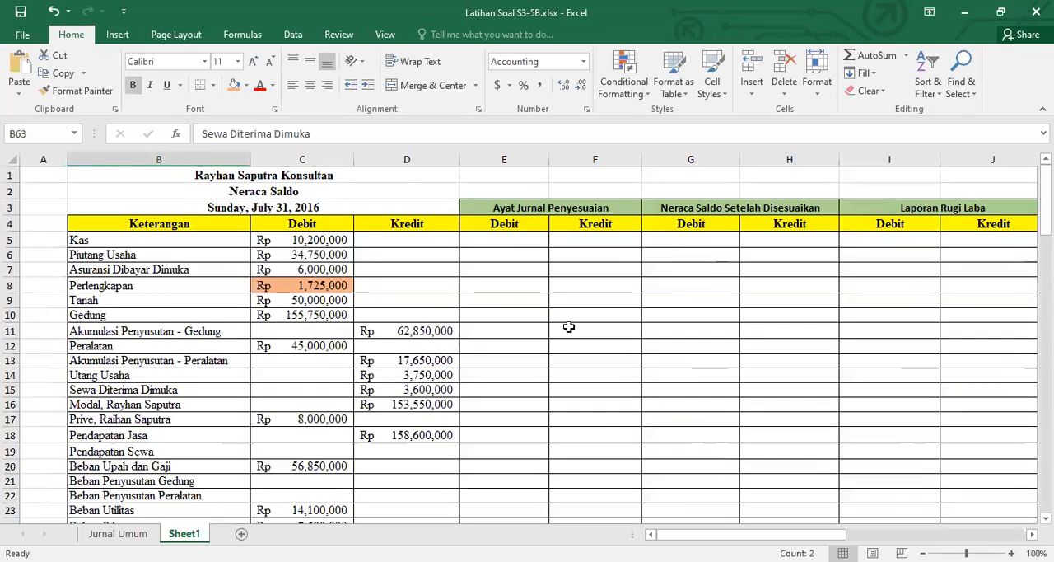
scroll(569, 331, "down", 2)
scroll(570, 331, "up", 2)
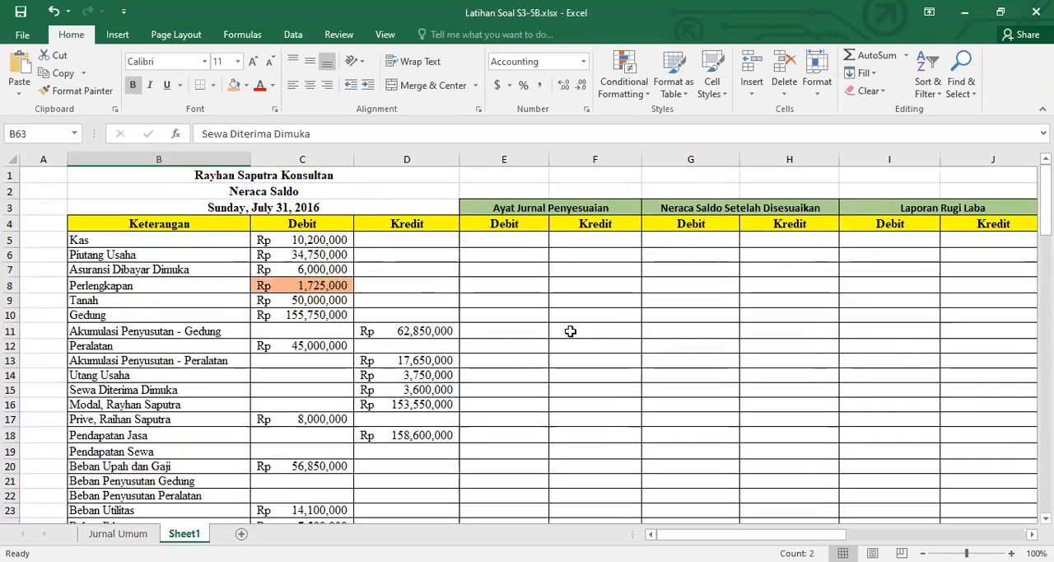
left_click(338, 286)
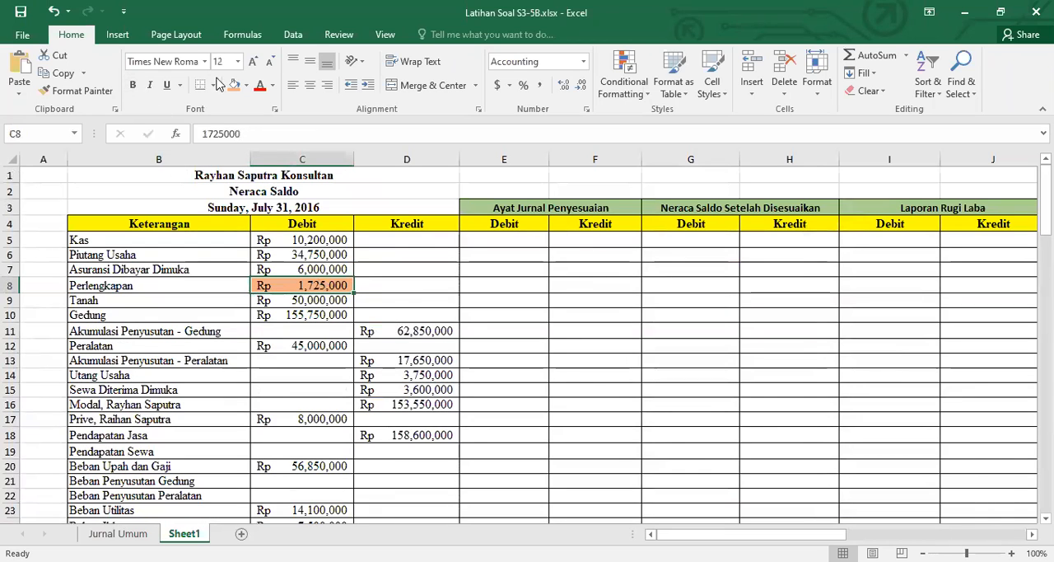
left_click(247, 86)
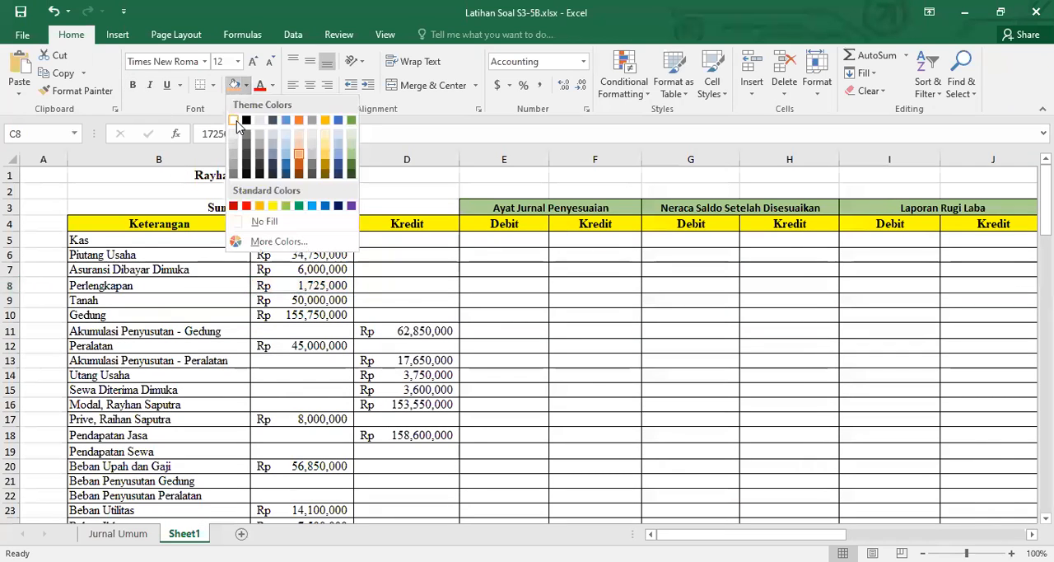
left_click(235, 121)
scroll(643, 385, "down", 10)
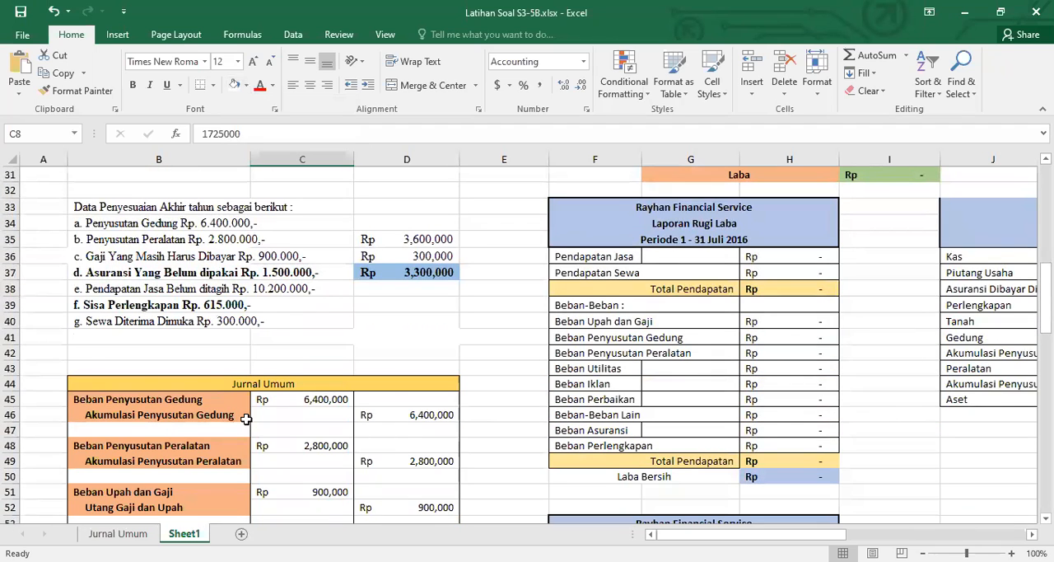
scroll(443, 359, "up", 6)
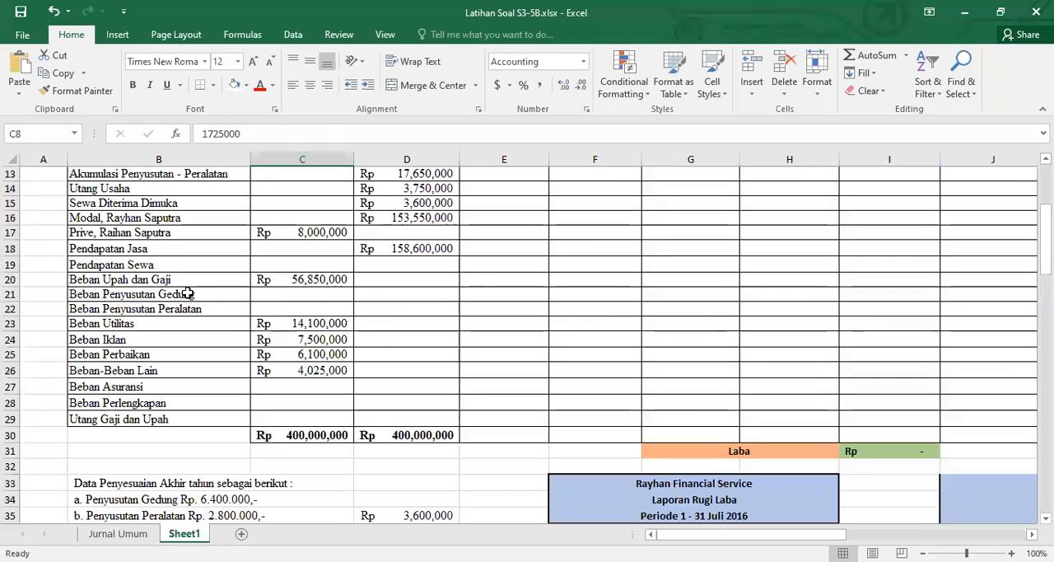
left_click_drag(187, 293, 190, 309)
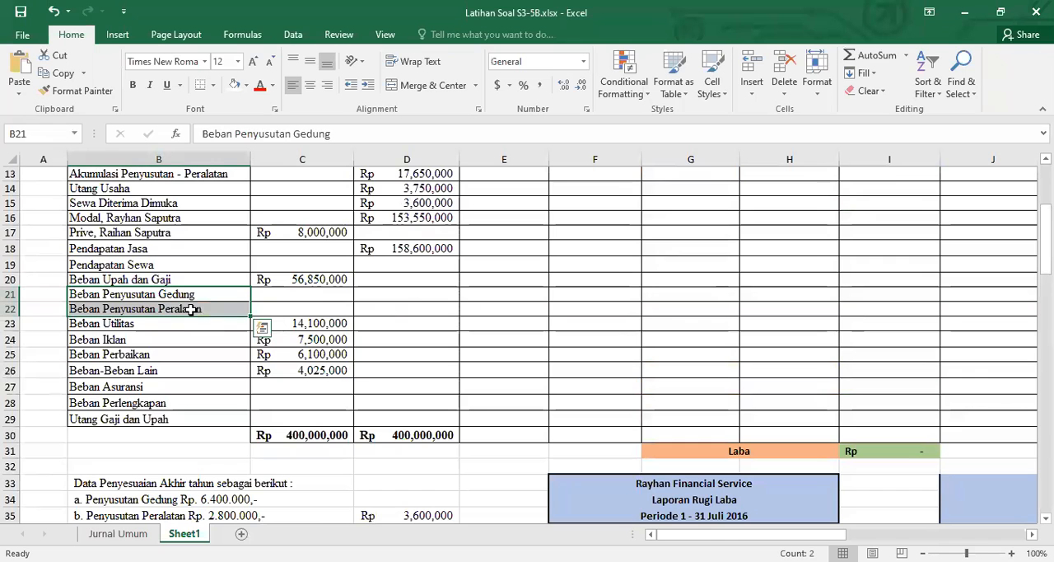
scroll(537, 327, "up", 4)
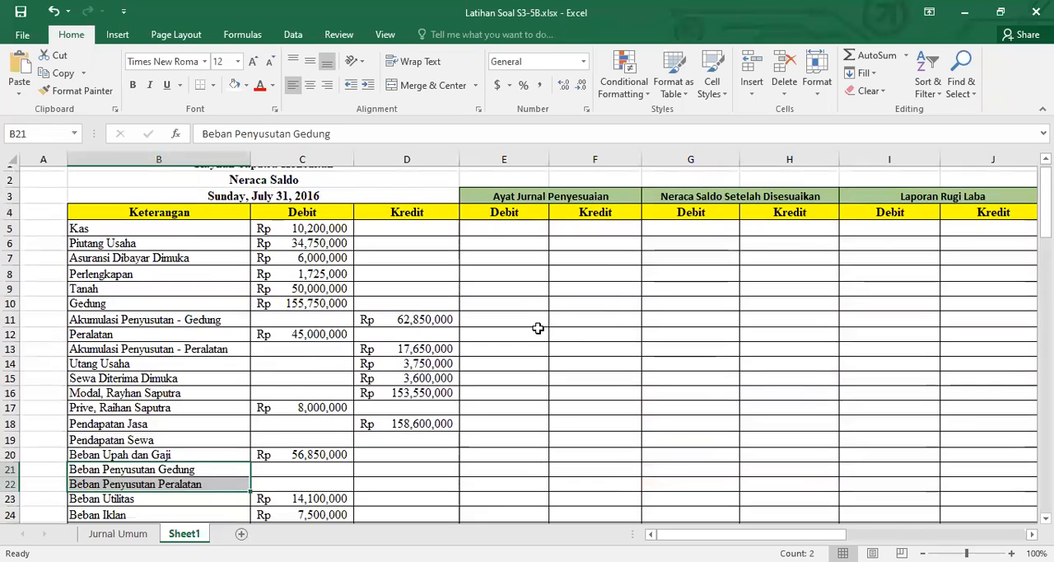
scroll(537, 328, "down", 5)
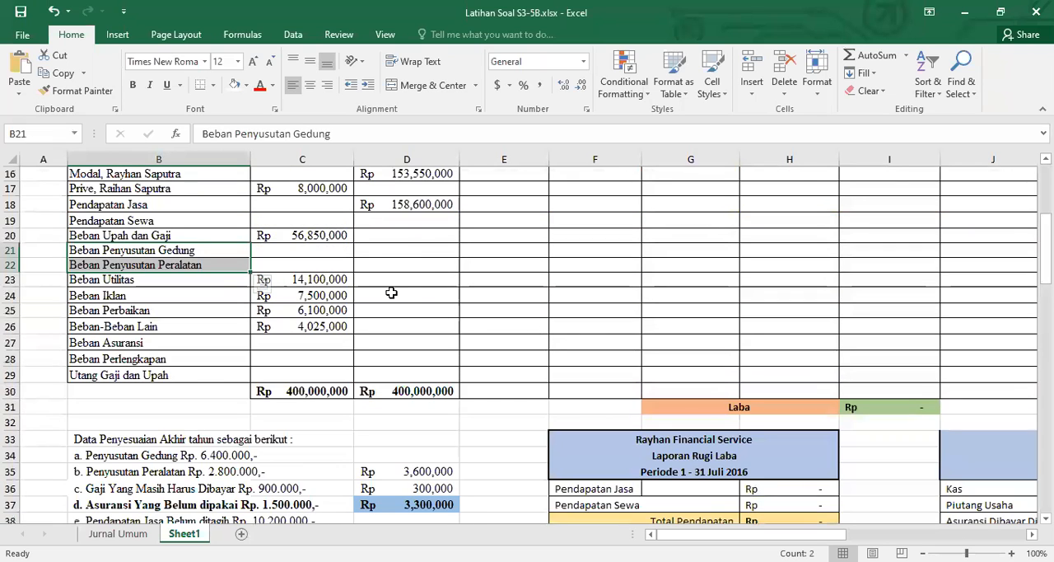
left_click_drag(323, 346, 323, 372)
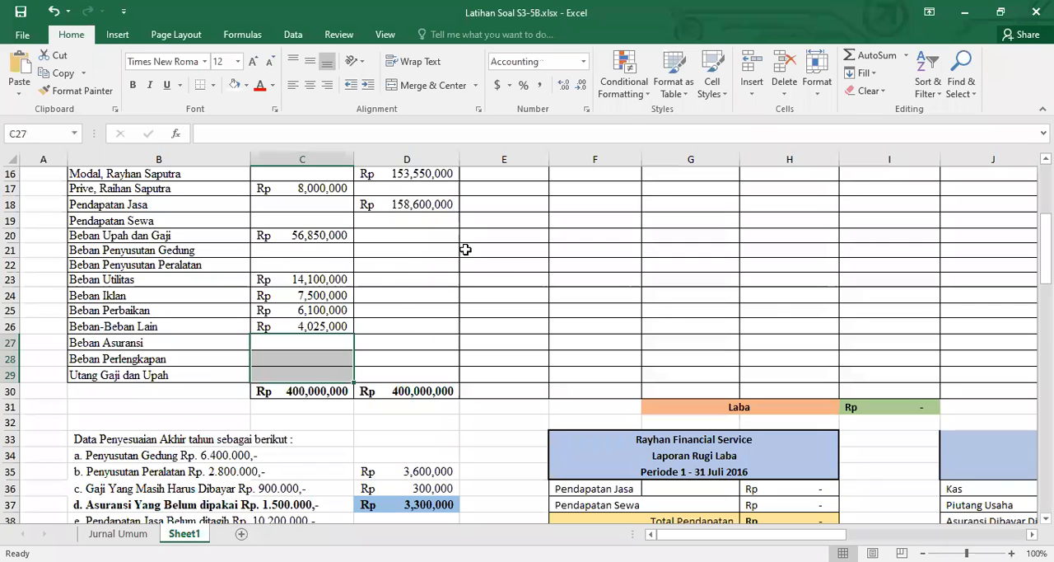
Link the Beban Penyusutan Gedung adjustment debit in E21 to its debit amount in C45 of the Jurnal Umum table
left_click(476, 249)
type("=")
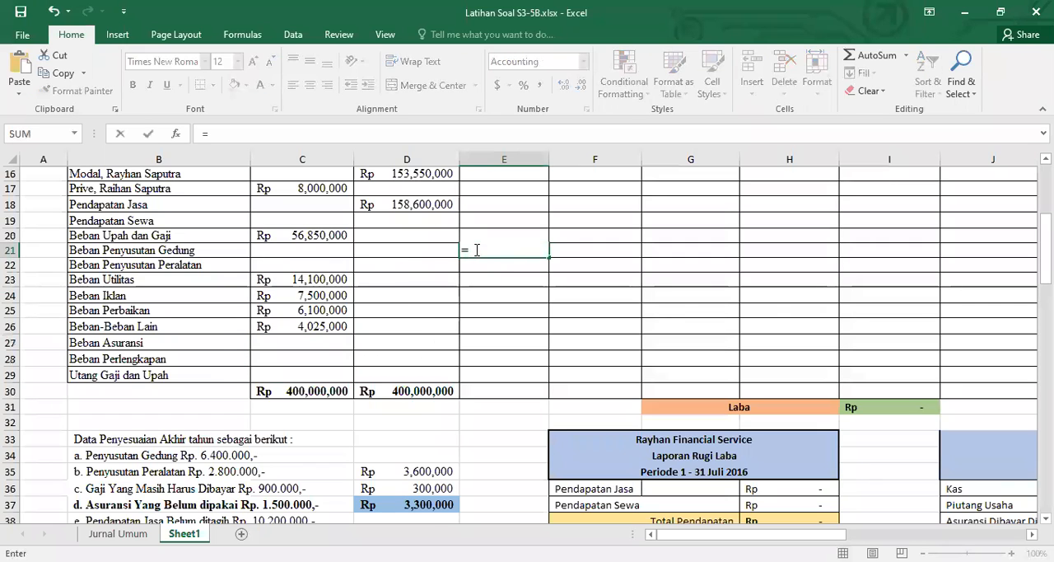
scroll(434, 328, "down", 4)
scroll(330, 371, "down", 2)
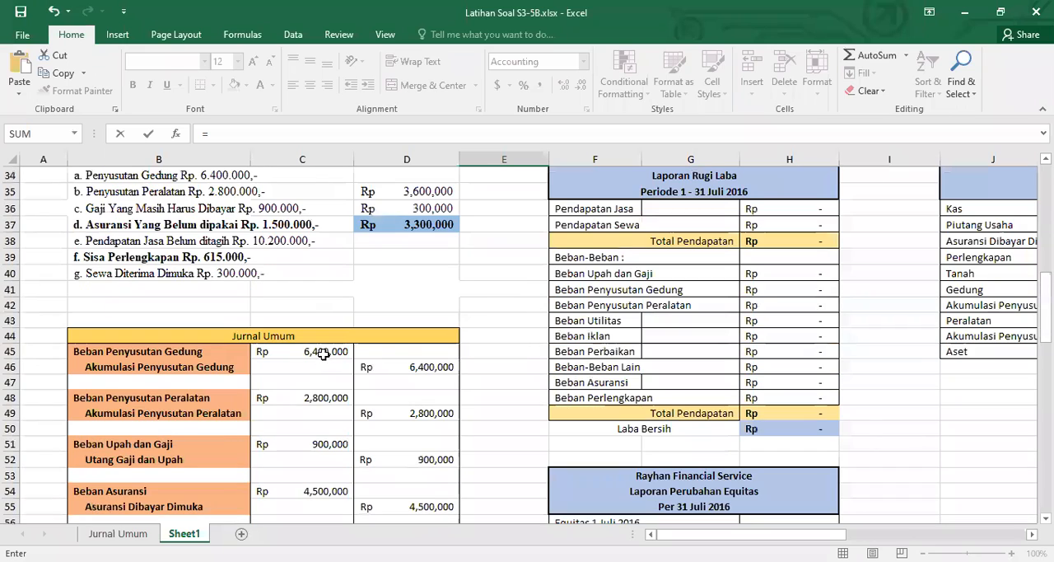
left_click(326, 352)
scroll(325, 330, "up", 4)
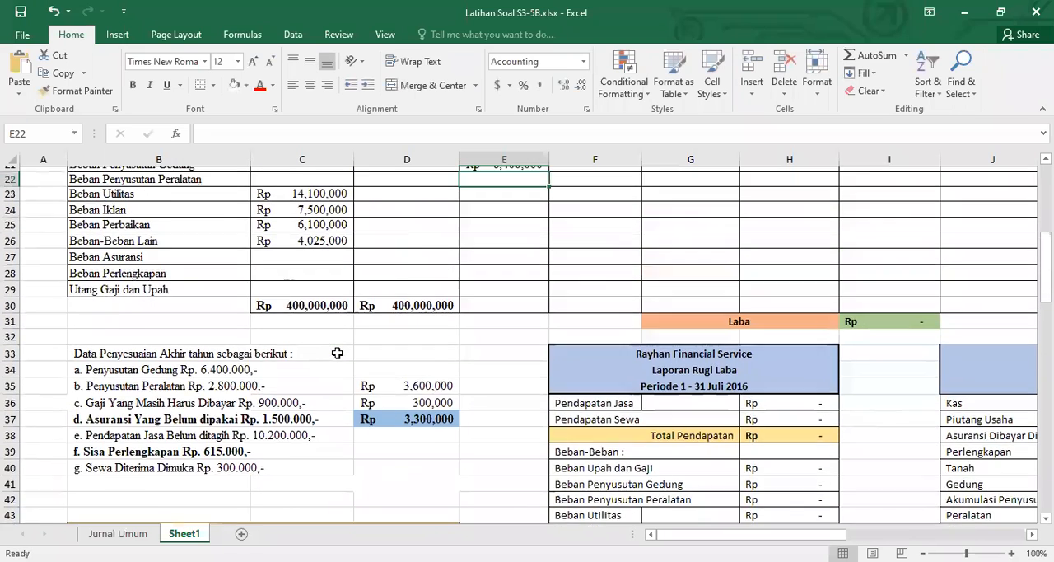
key("Return")
Link the Akumulasi Penyusutan - Gedung adjustment credit in F11 to the Beban Penyusutan Gedung debit in E21
left_click(594, 235)
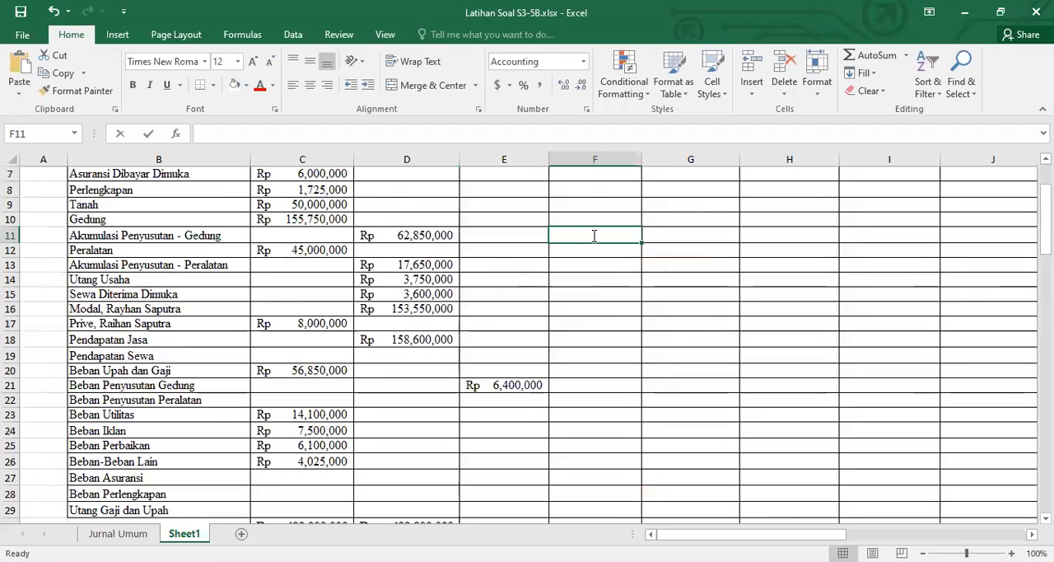
type("=")
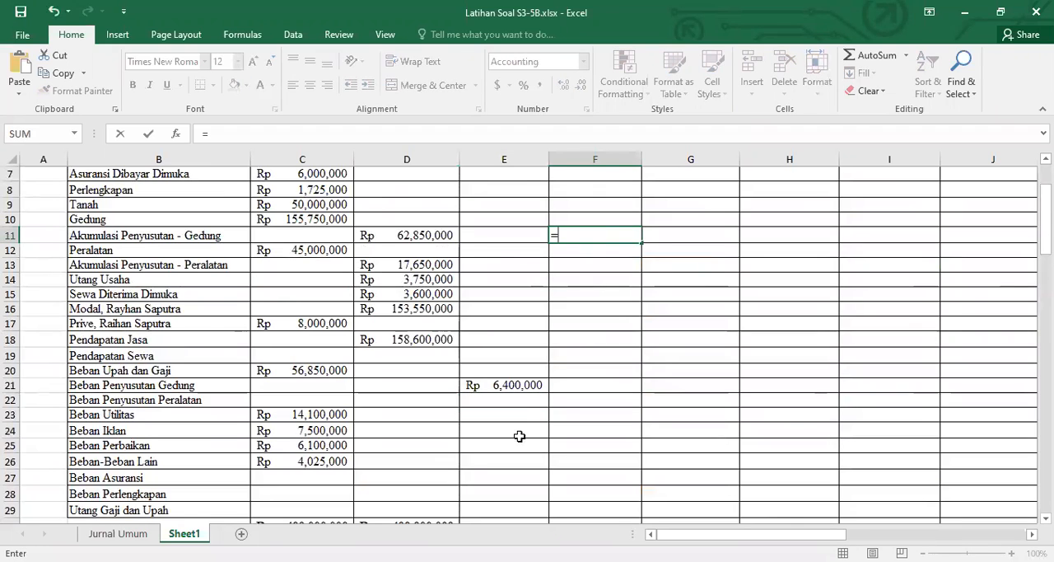
left_click(516, 385)
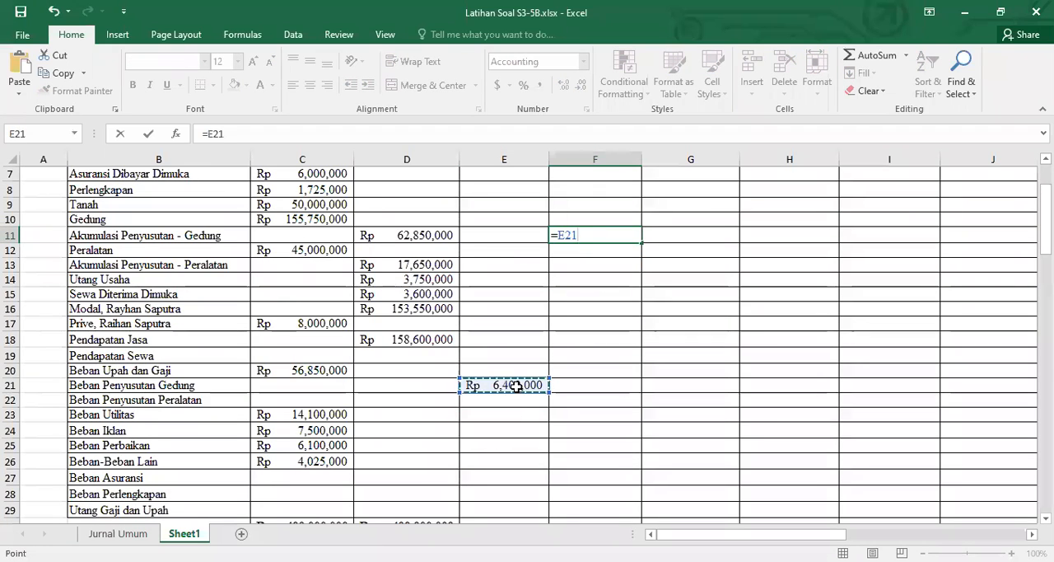
key("Return")
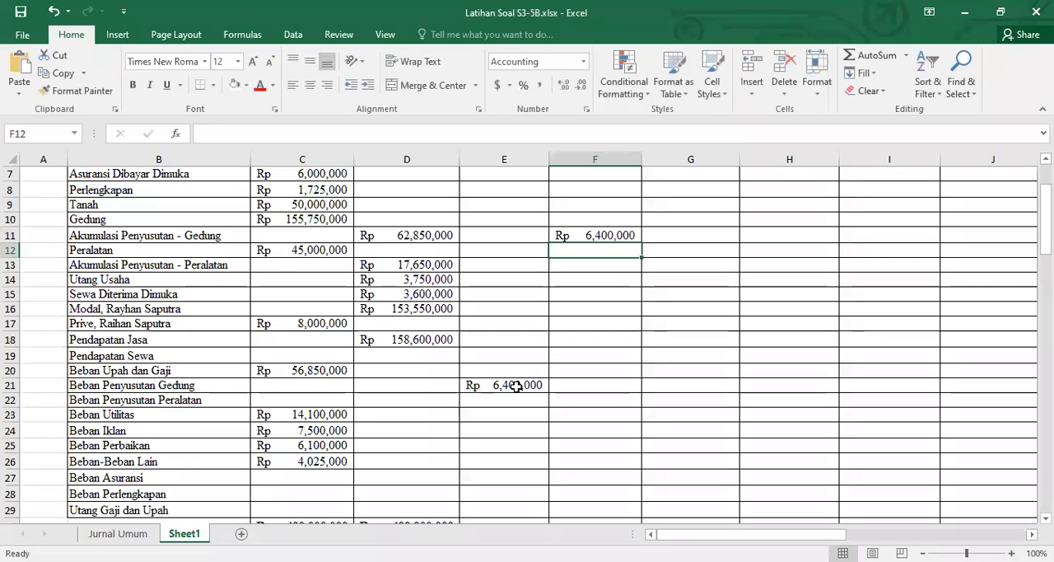
Link the Beban Penyusutan Peralatan adjustment debit in E22 to its 2,800,000 debit amount in the Jurnal Umum table
scroll(517, 385, "down", 7)
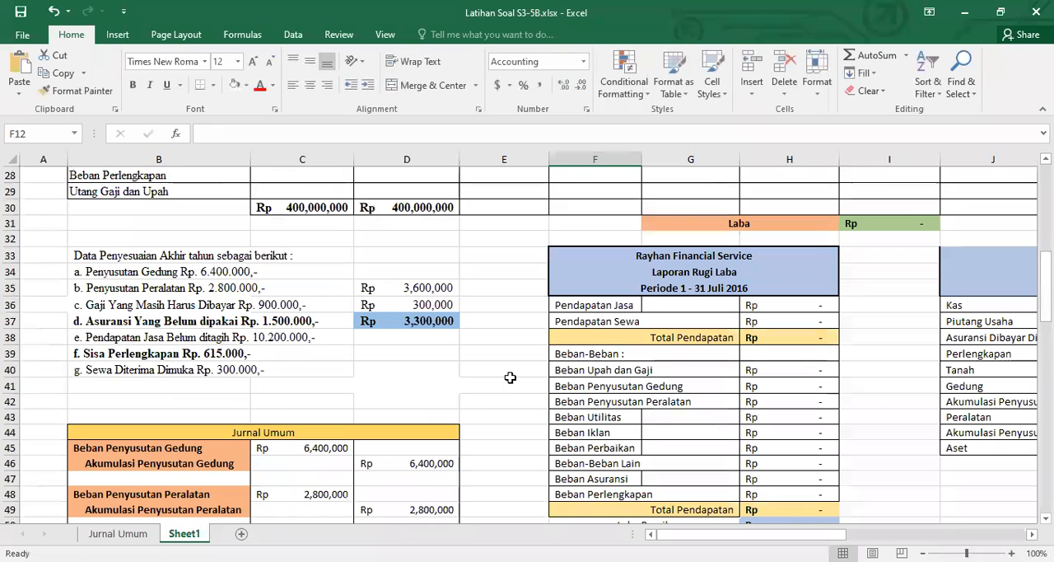
scroll(510, 377, "down", 2)
scroll(489, 383, "up", 7)
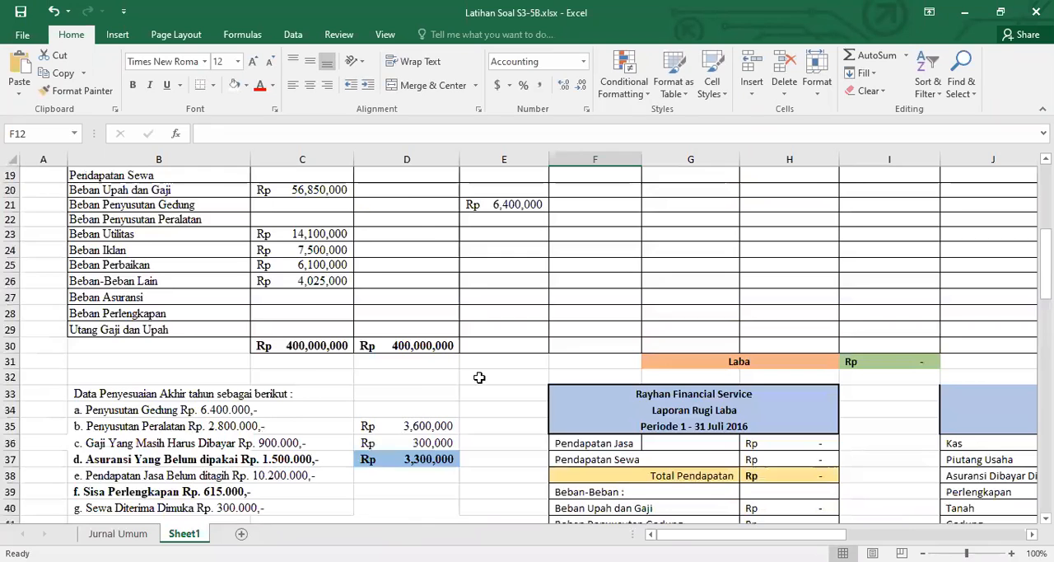
left_click(491, 309)
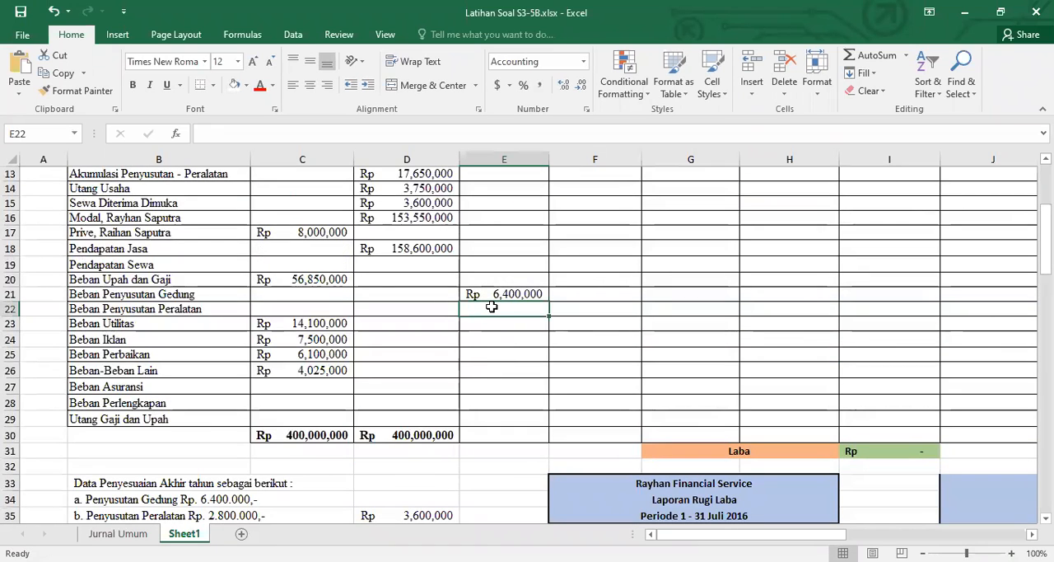
type("=")
scroll(483, 342, "down", 6)
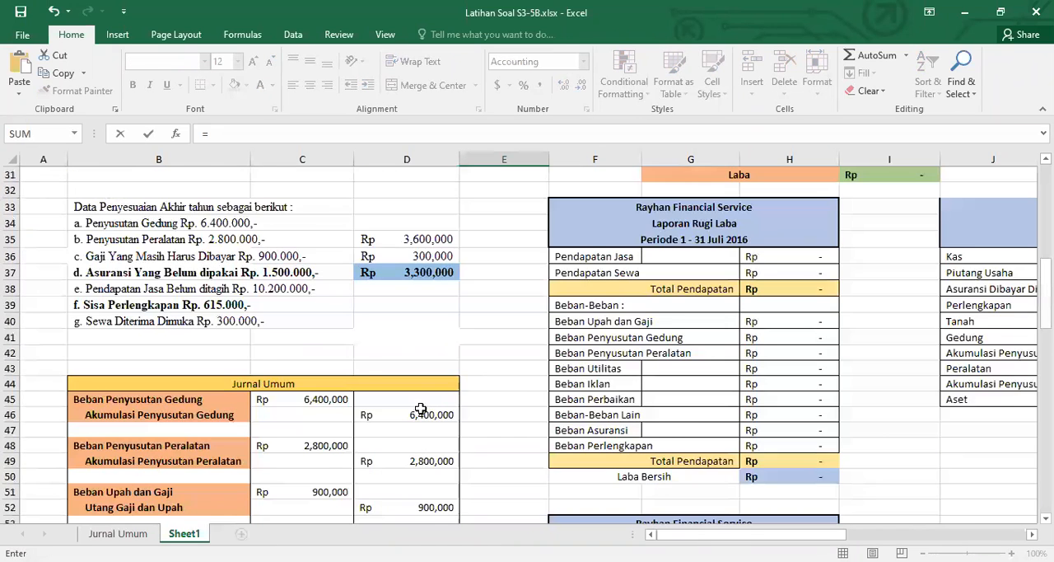
scroll(420, 409, "down", 1)
left_click(336, 397)
key("Return")
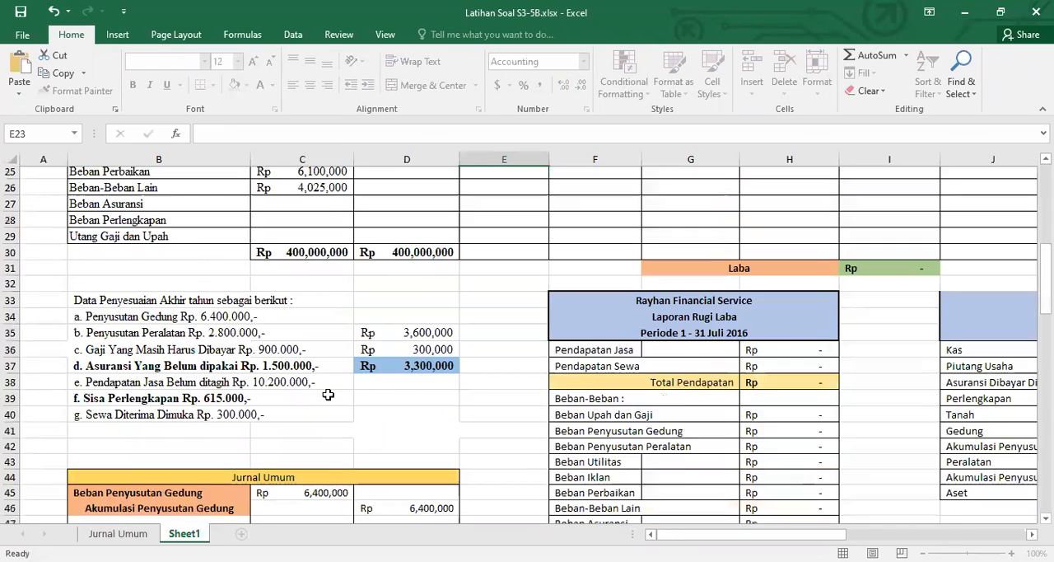
Link the Akumulasi Penyusutan - Peralatan adjustment credit in F13 to the Beban Penyusutan Peralatan debit in E22
scroll(329, 393, "up", 7)
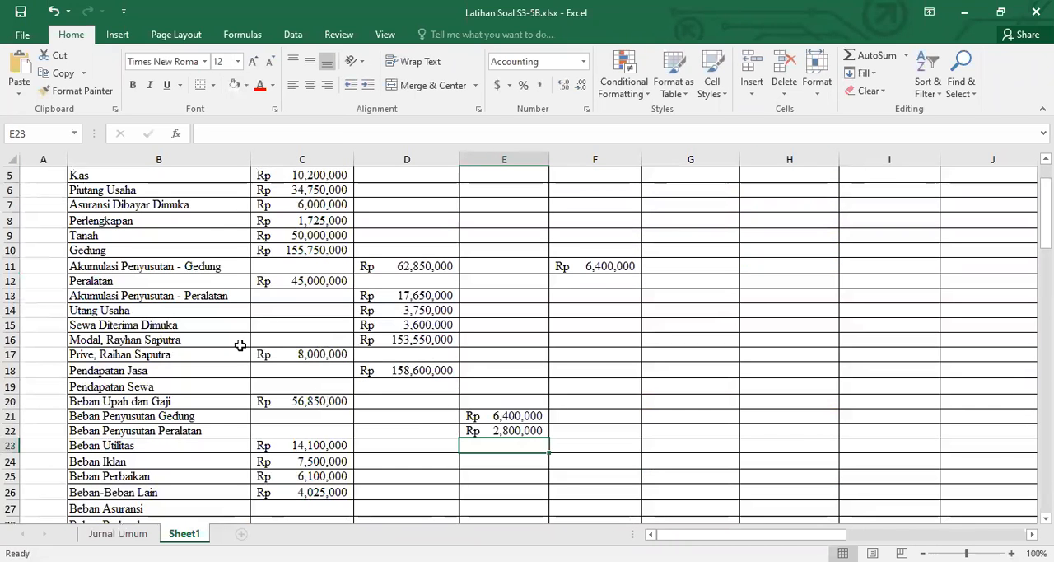
left_click(598, 296)
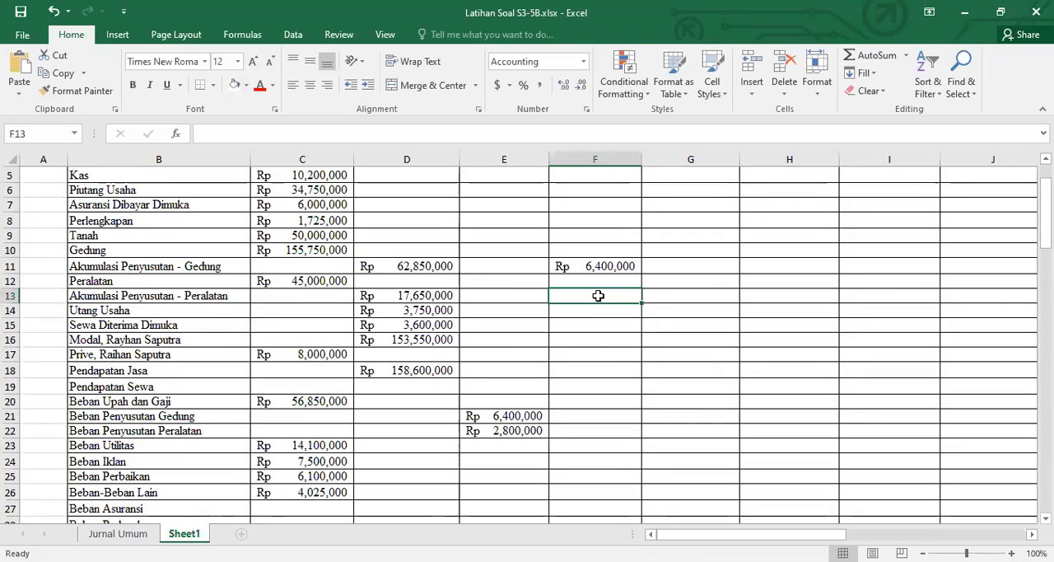
type("=")
left_click(498, 429)
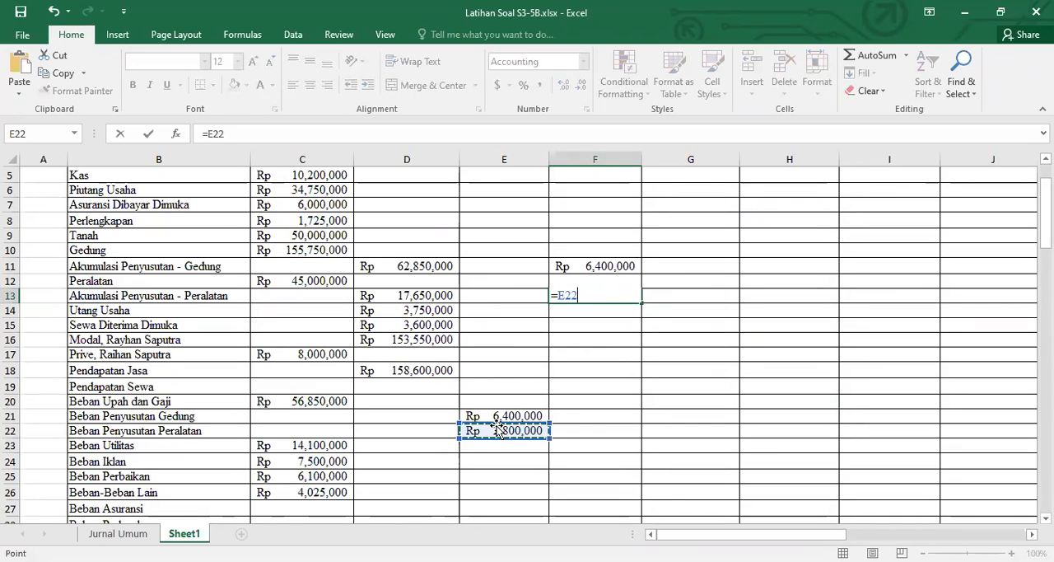
key("Return")
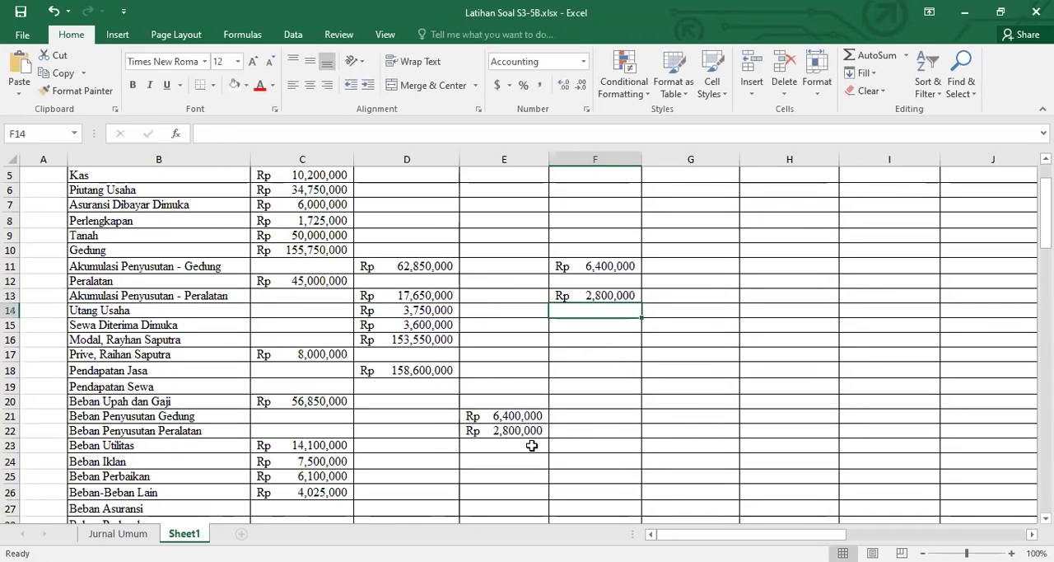
Link the Beban Upah dan Gaji adjustment debit in E20 to its debit amount in C51 of the Jurnal Umum table
scroll(588, 450, "down", 2)
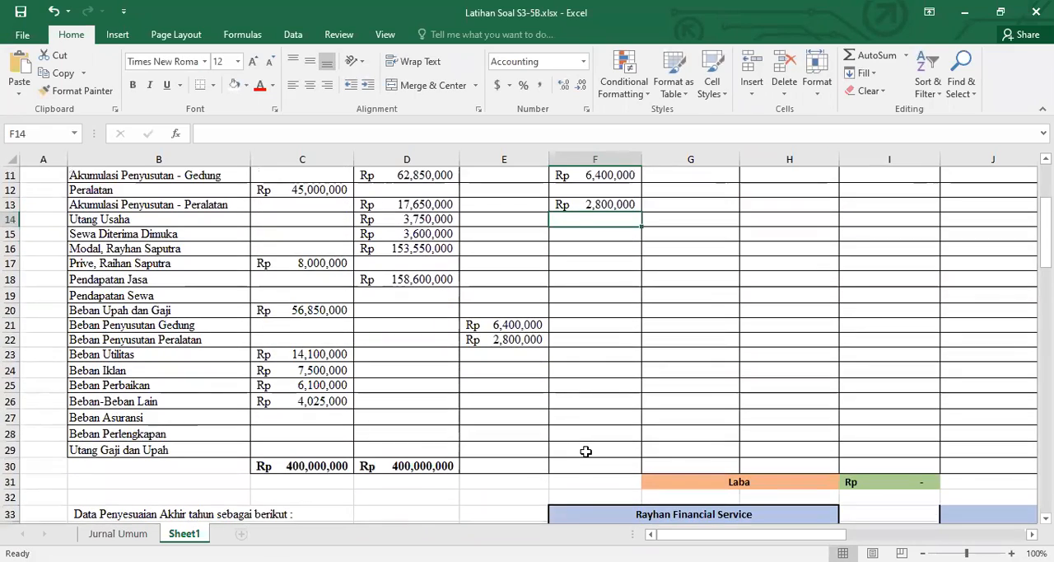
scroll(587, 453, "down", 8)
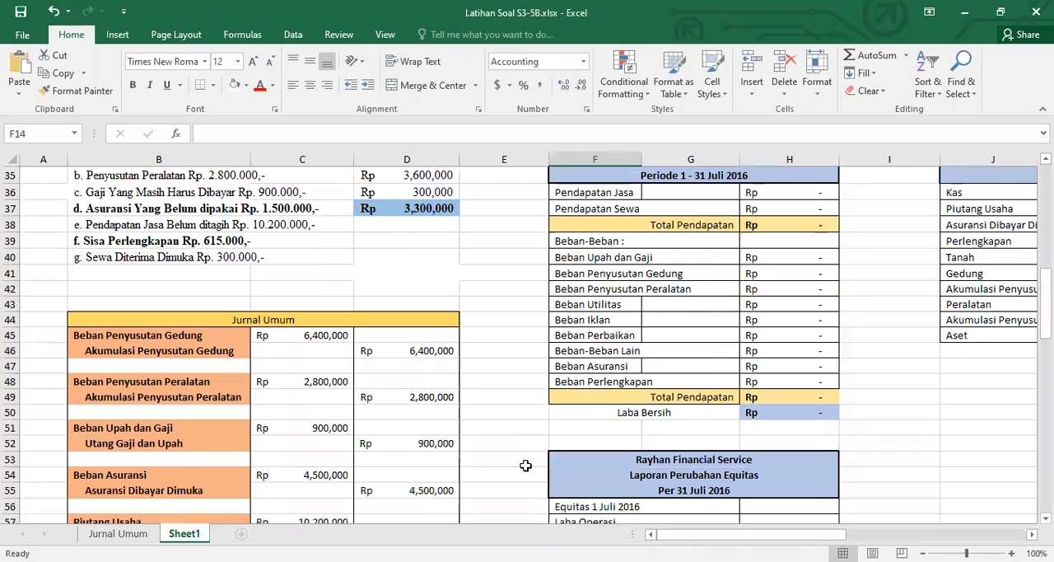
scroll(407, 425, "down", 3)
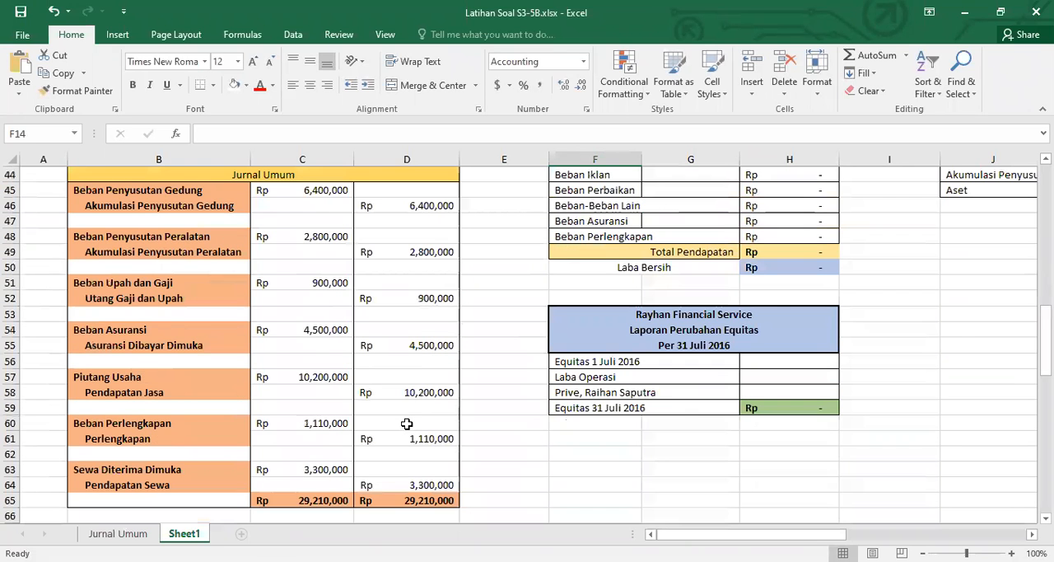
scroll(406, 423, "up", 10)
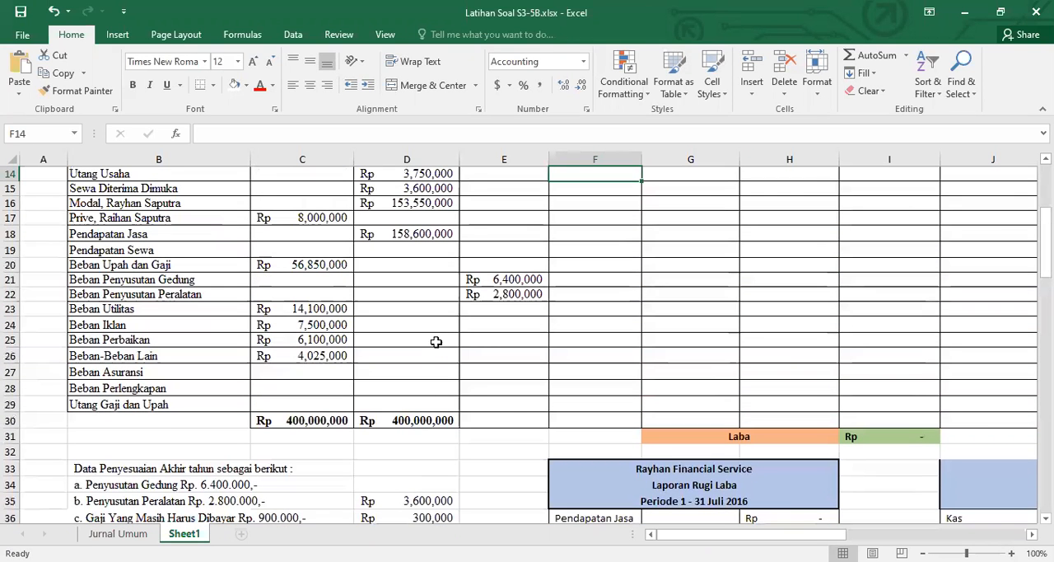
left_click(492, 266)
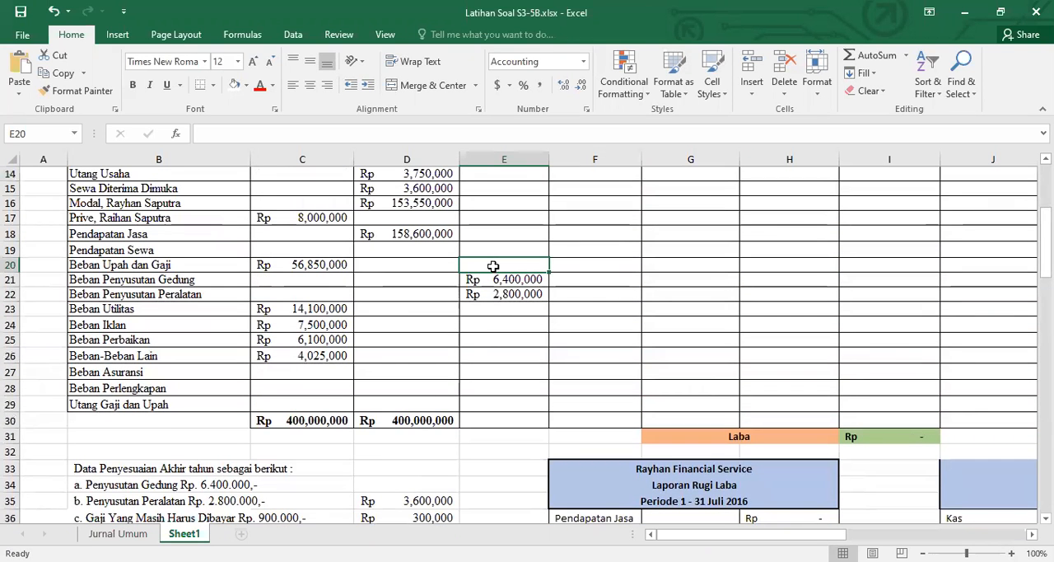
type("=")
scroll(453, 362, "down", 7)
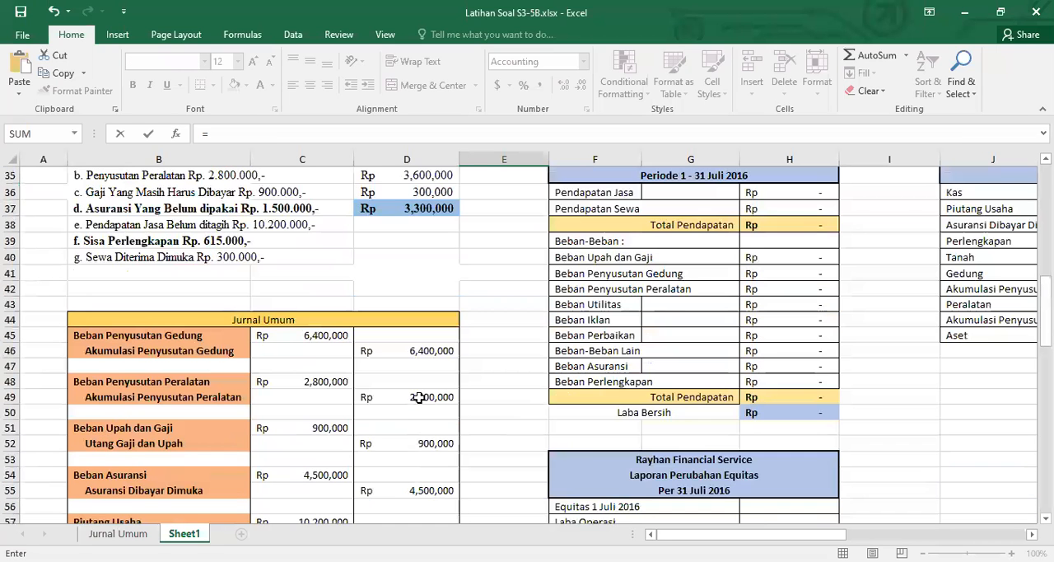
scroll(362, 384, "down", 1)
left_click(328, 378)
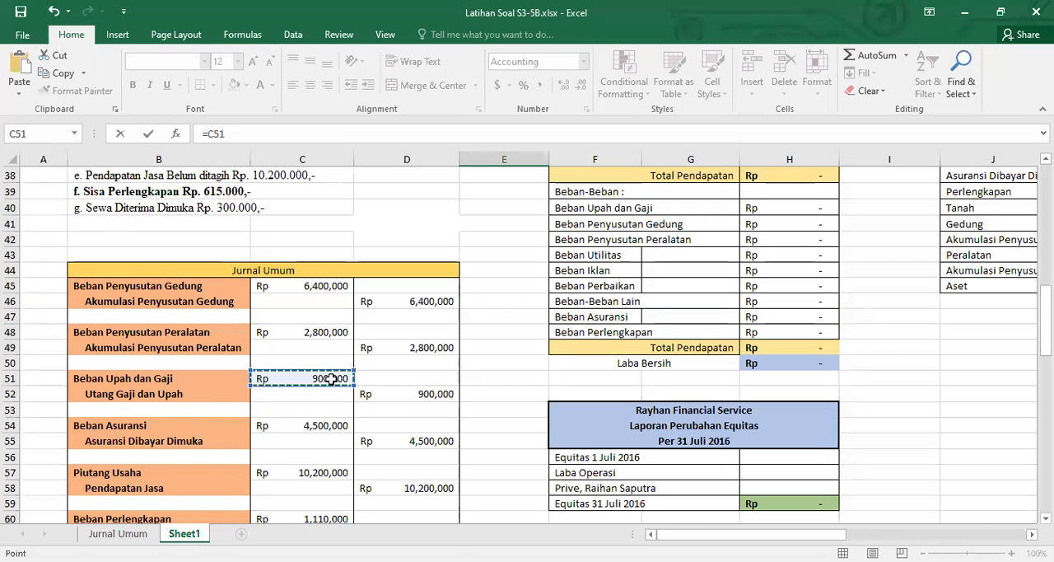
key("Escape")
Link the Utang Gaji dan Upah adjustment credit in F29 to the Beban Upah dan Gaji debit in E20
scroll(423, 348, "down", 4)
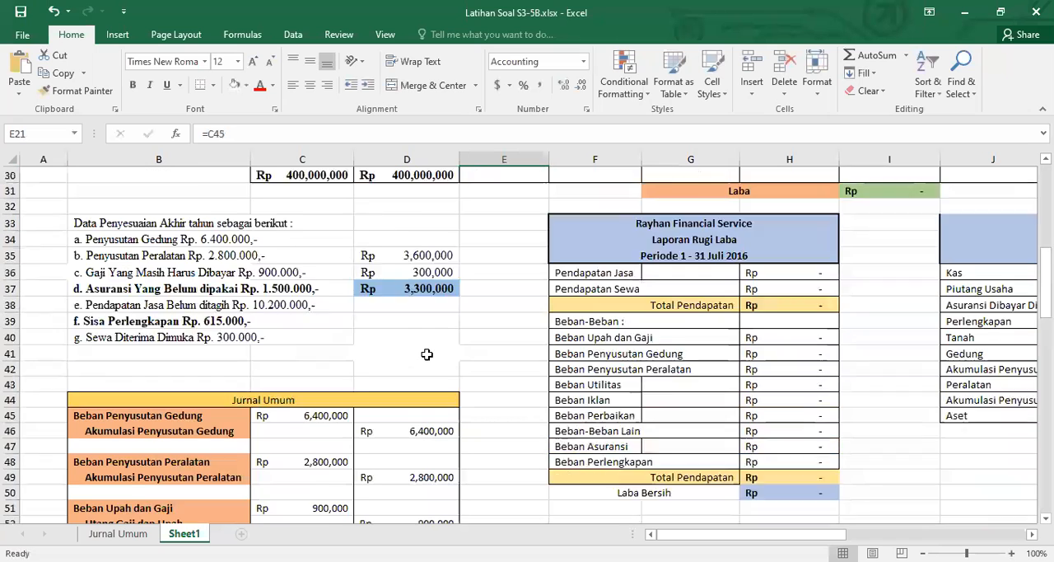
scroll(403, 435, "up", 7)
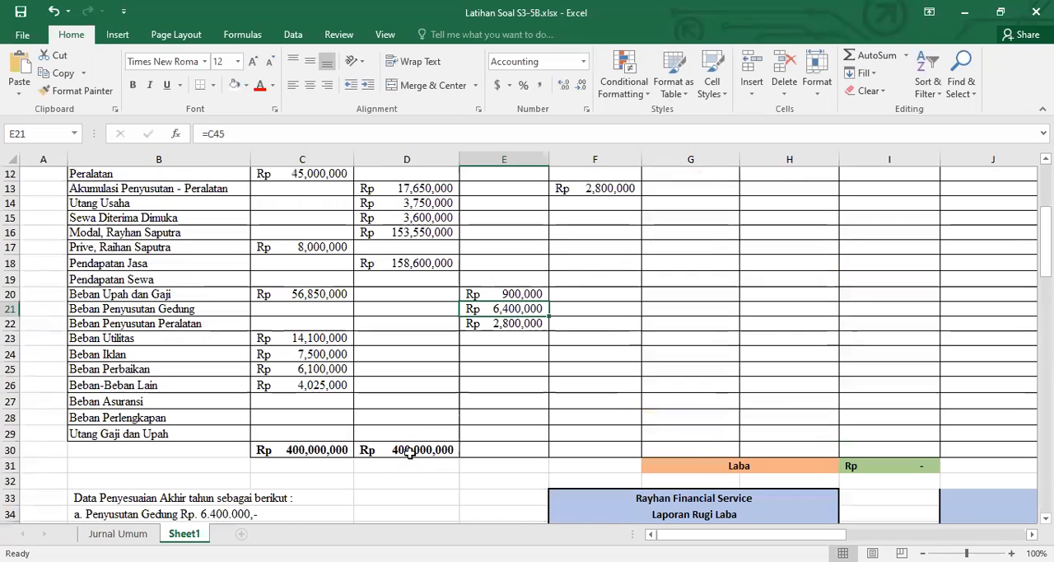
left_click(580, 427)
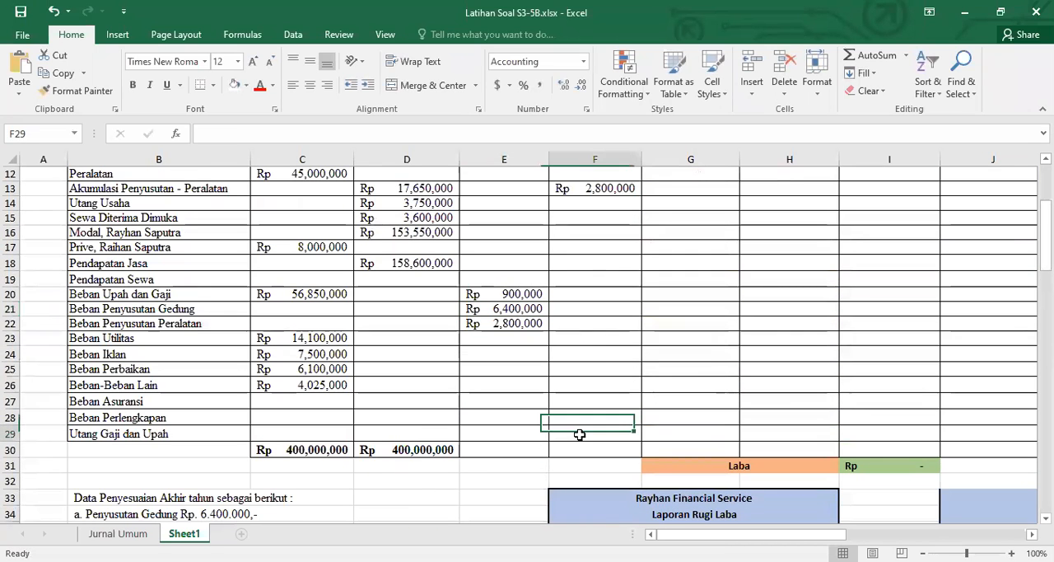
type("=")
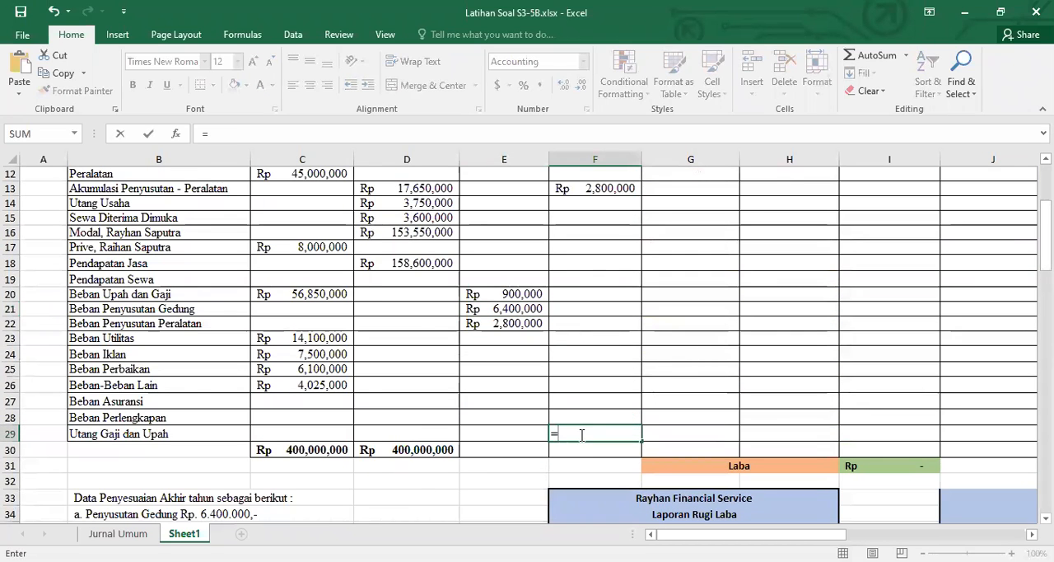
left_click(500, 294)
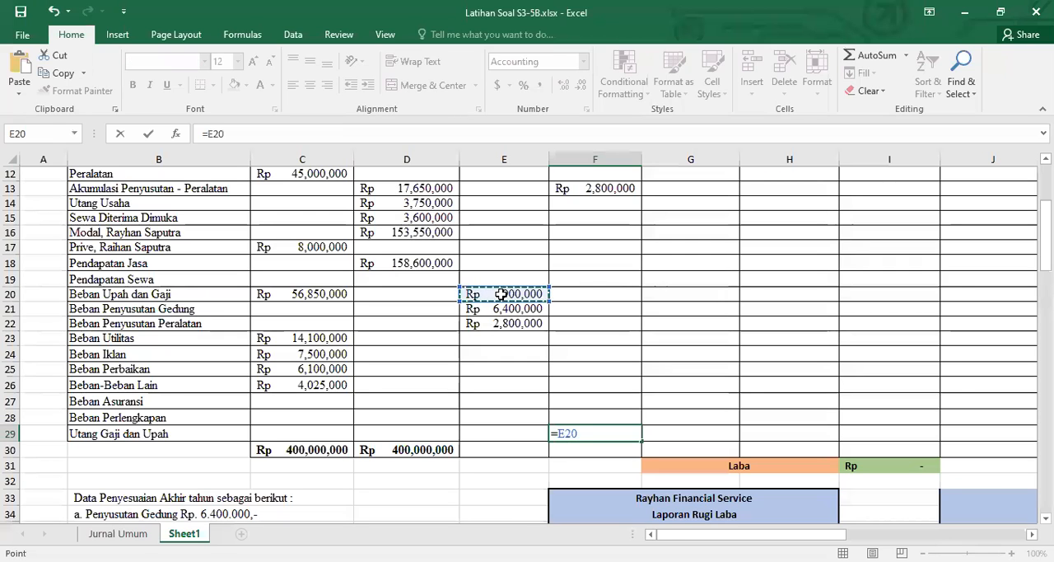
key("Return")
Copy the column total formula from D30 across the rest of the worksheet's total row, E30:L30
left_click(434, 448)
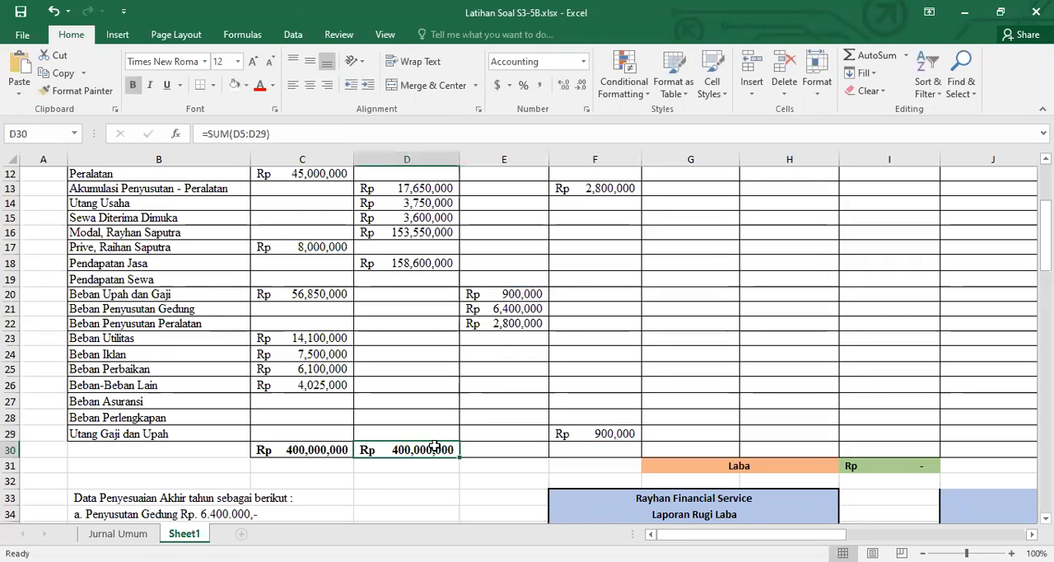
key("ctrl+c")
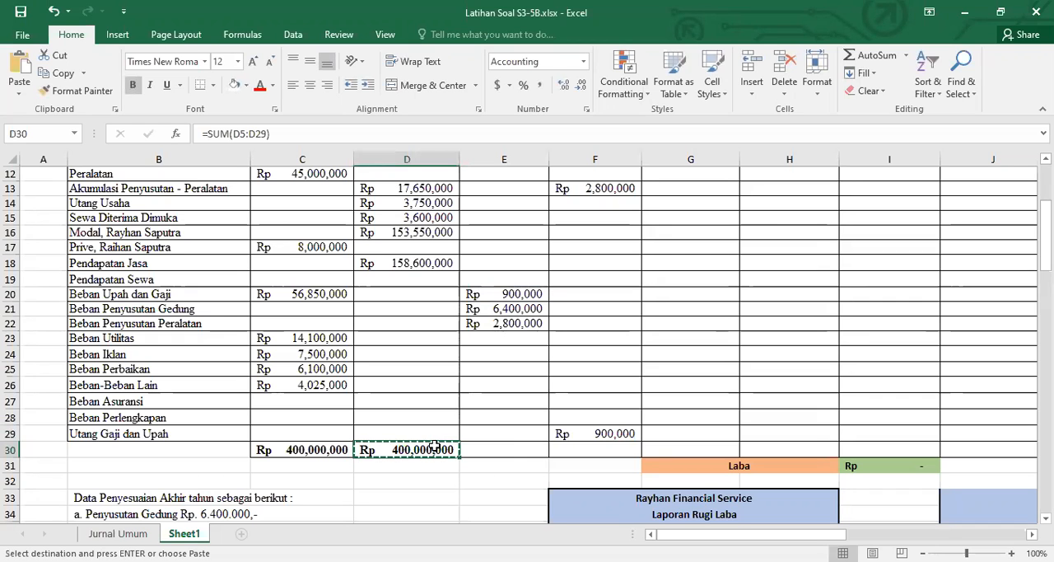
key("Right")
key("shift+Right")
key("shift+Right")
key("shift+Right")
key("shift+Right")
key("shift+Right")
key("shift+Right")
key("shift+Right")
key("shift+Right")
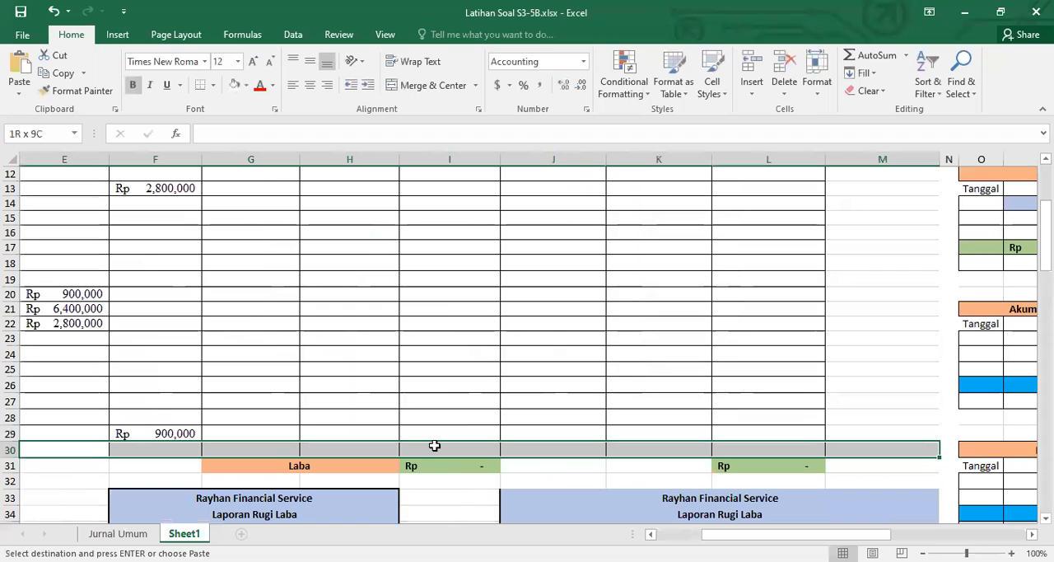
key("shift+Left")
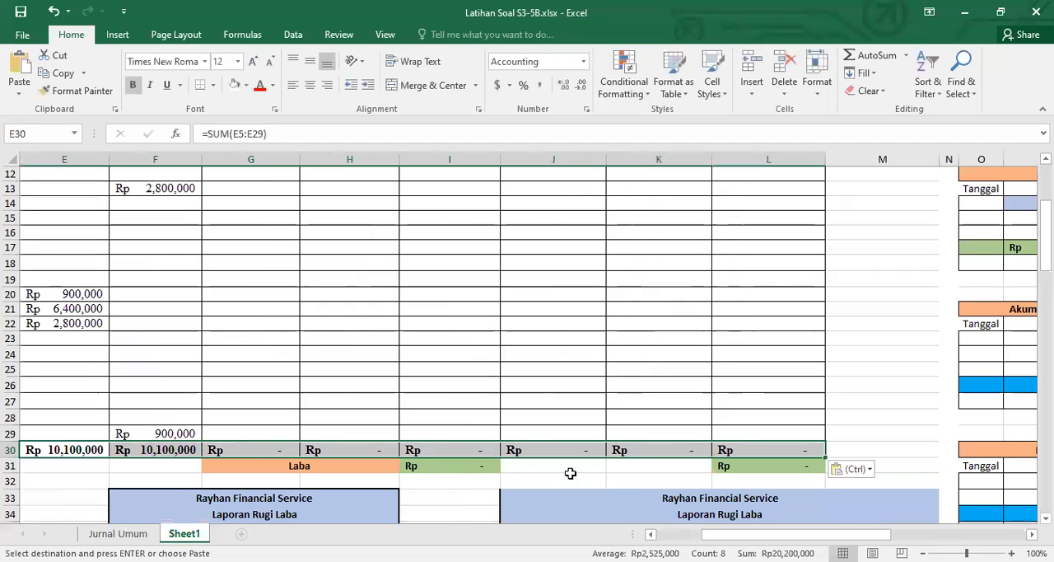
Link the Beban Asuransi adjustment debit in E27 to its debit amount in C54 of the Jurnal Umum table
scroll(644, 489, "left", 4)
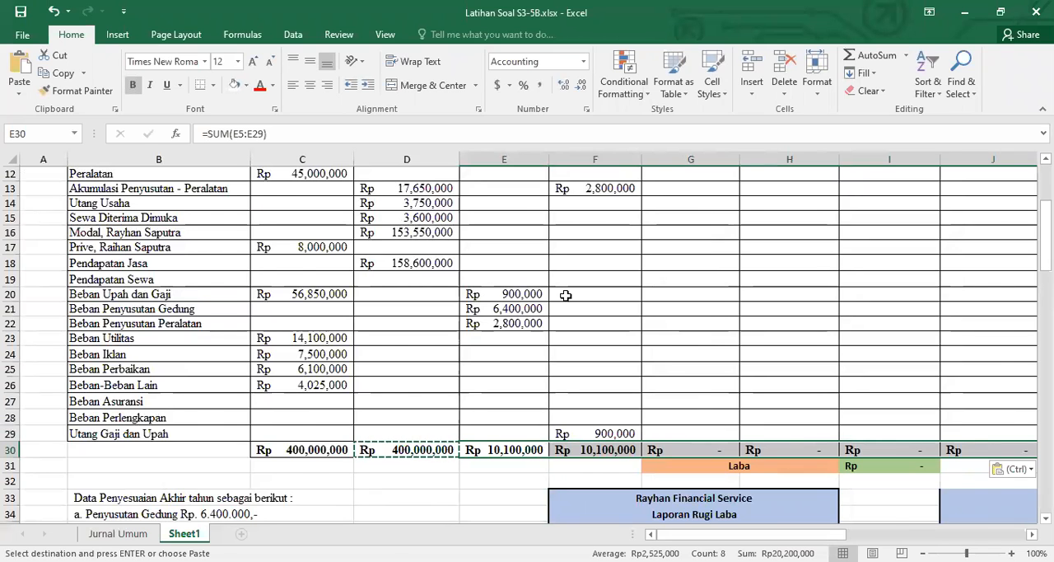
scroll(566, 295, "up", 2)
scroll(566, 295, "up", 2)
scroll(566, 294, "down", 5)
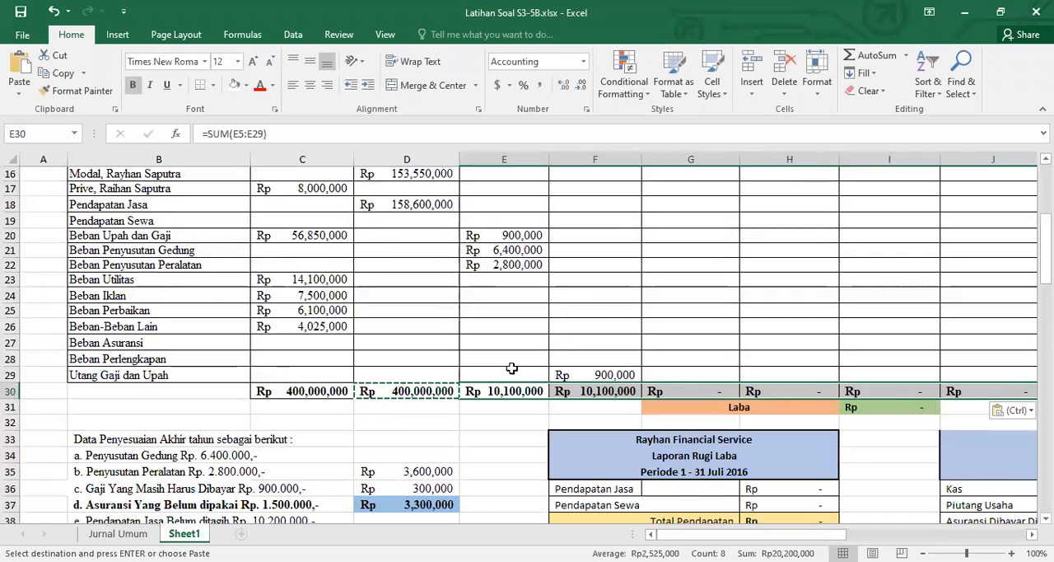
scroll(511, 368, "down", 2)
scroll(509, 373, "down", 6)
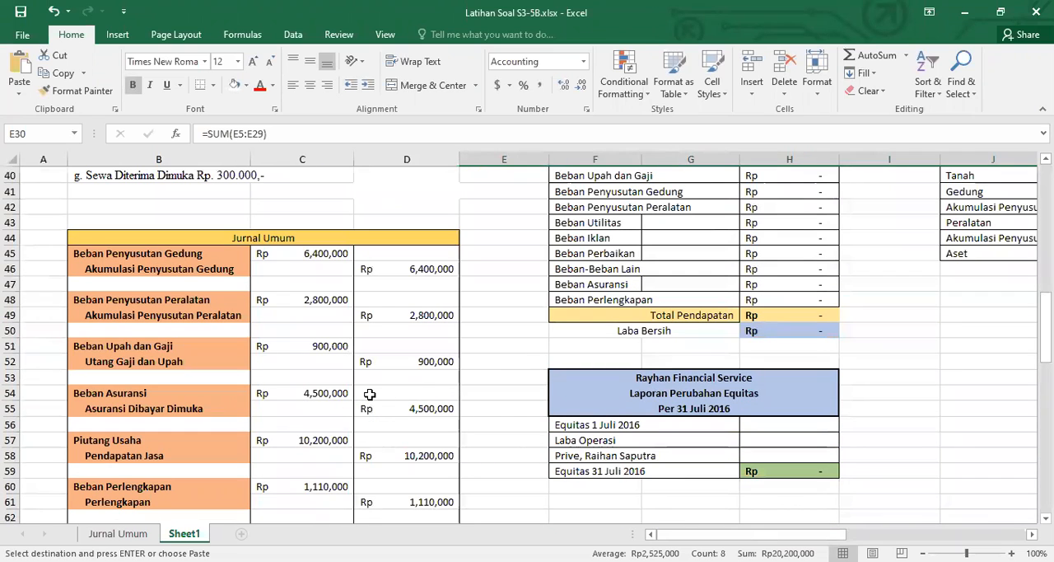
scroll(371, 393, "up", 7)
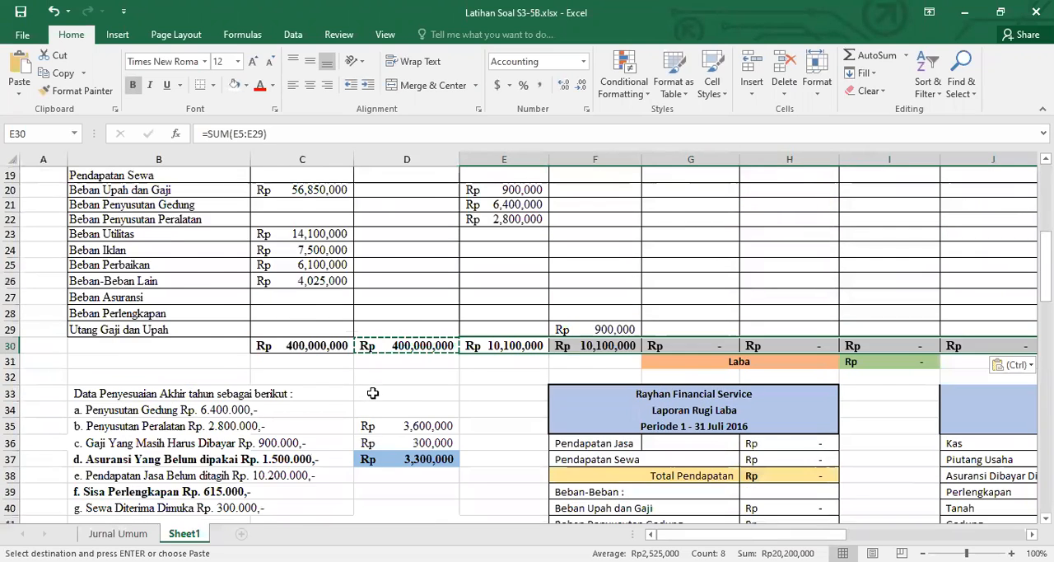
scroll(372, 394, "up", 4)
left_click(490, 473)
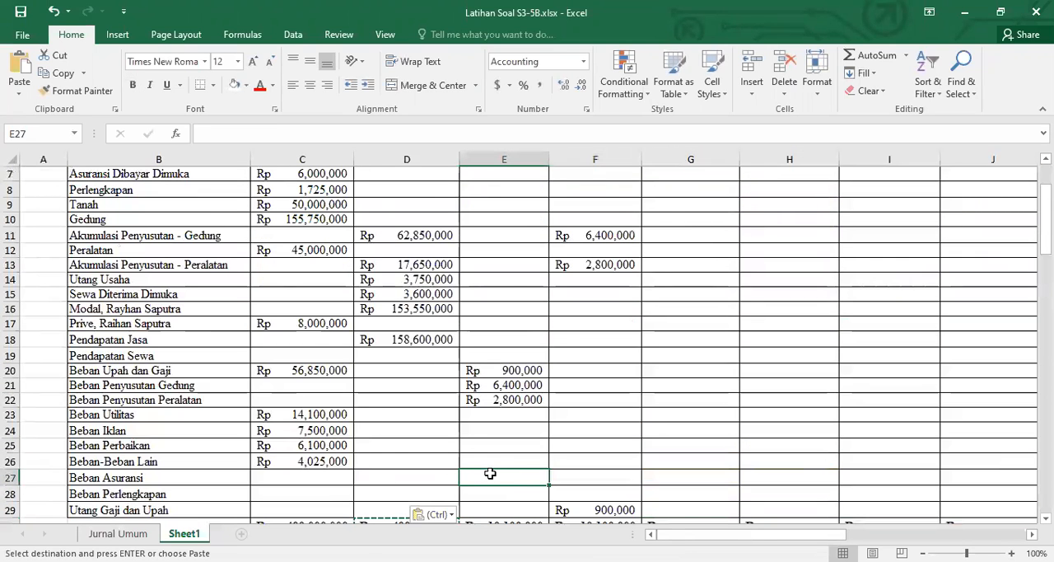
type("=")
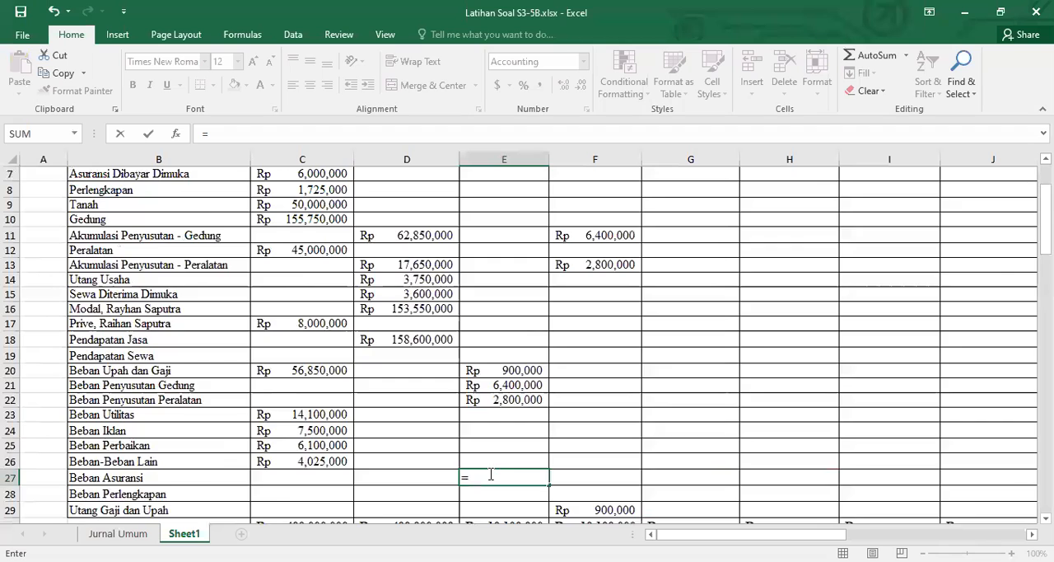
scroll(328, 472, "down", 7)
scroll(326, 462, "down", 4)
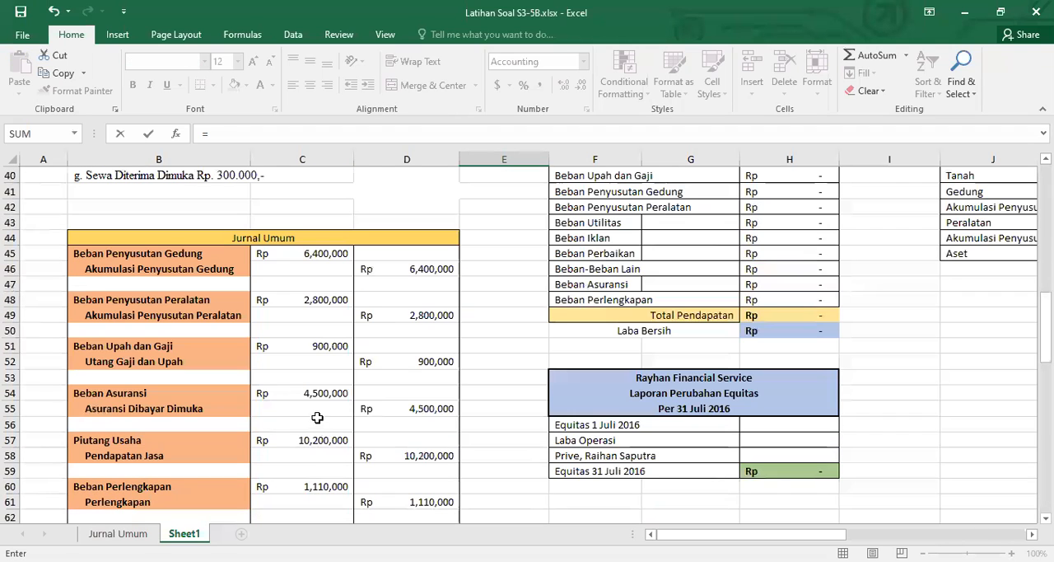
left_click(324, 393)
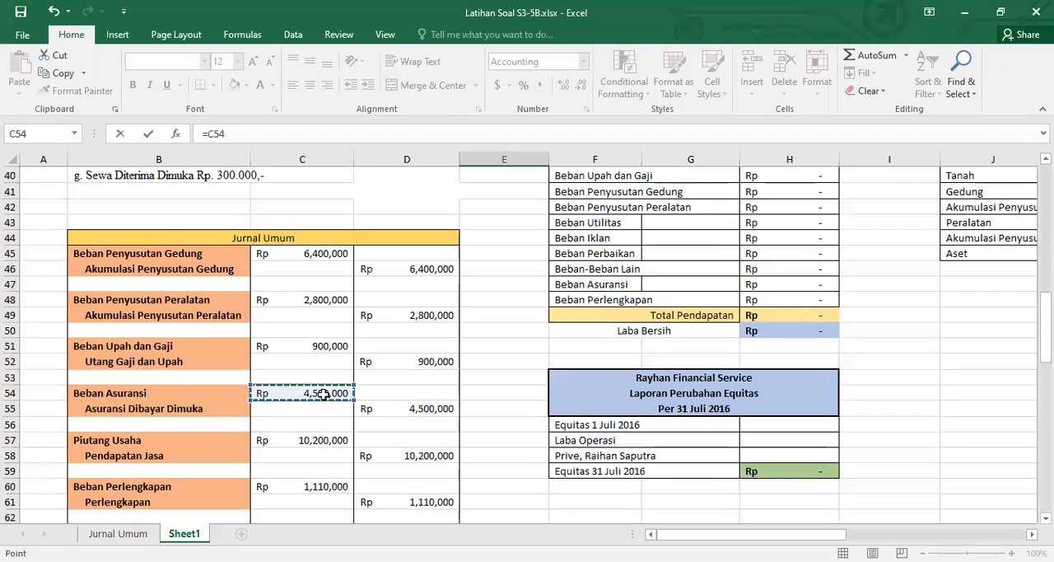
key("Return")
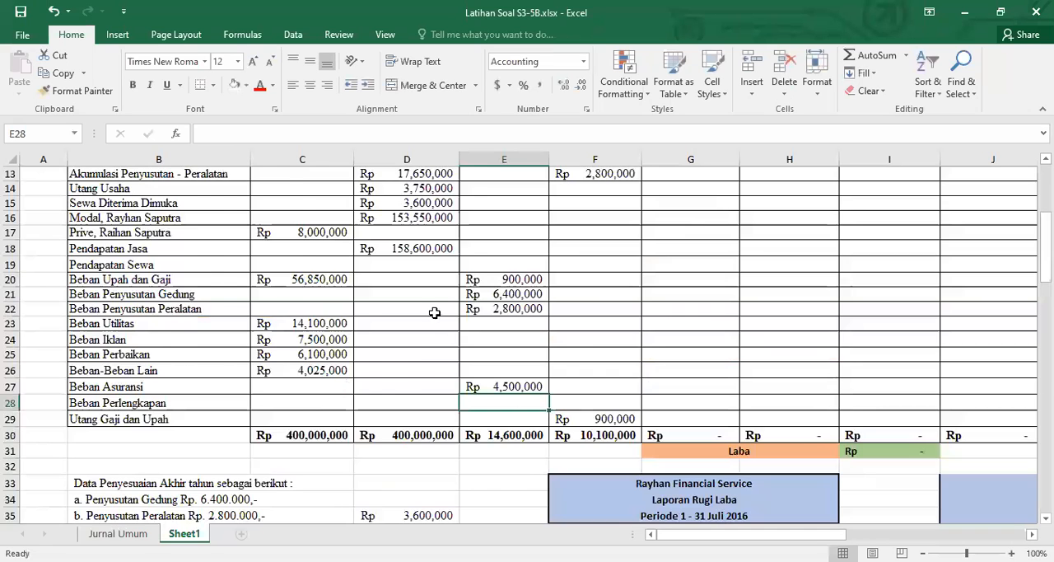
Link the Asuransi Dibayar Dimuka adjustment credit in F7 to the Beban Asuransi debit in E27
scroll(434, 312, "up", 4)
left_click(577, 270)
type("=")
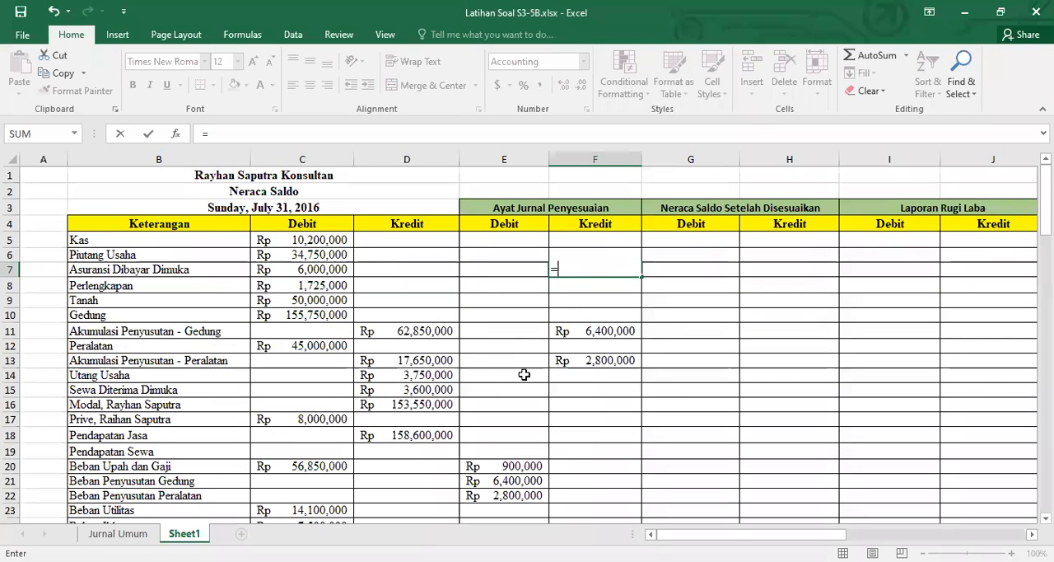
scroll(524, 369, "down", 5)
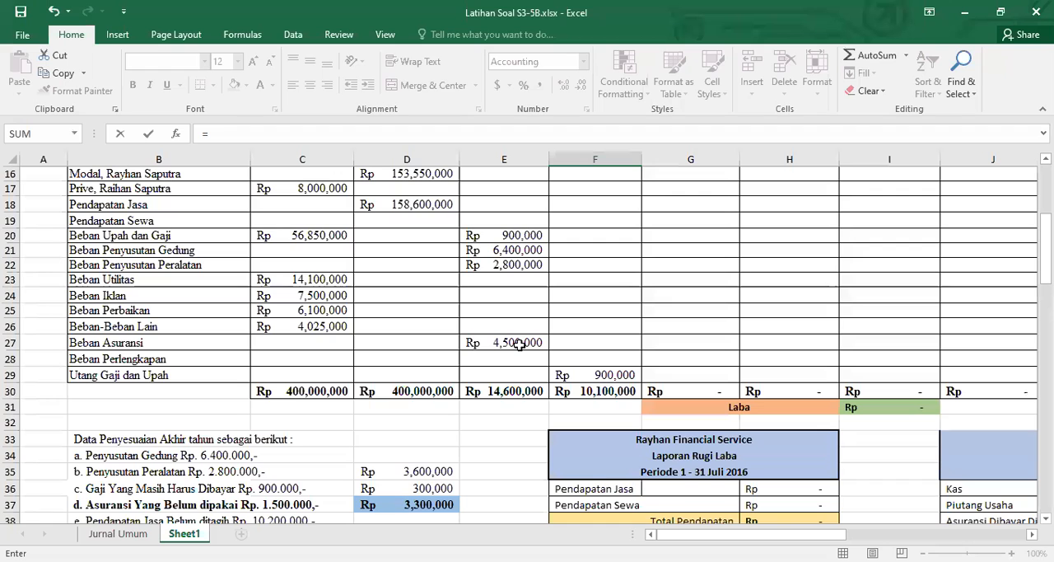
left_click(519, 344)
key("Return")
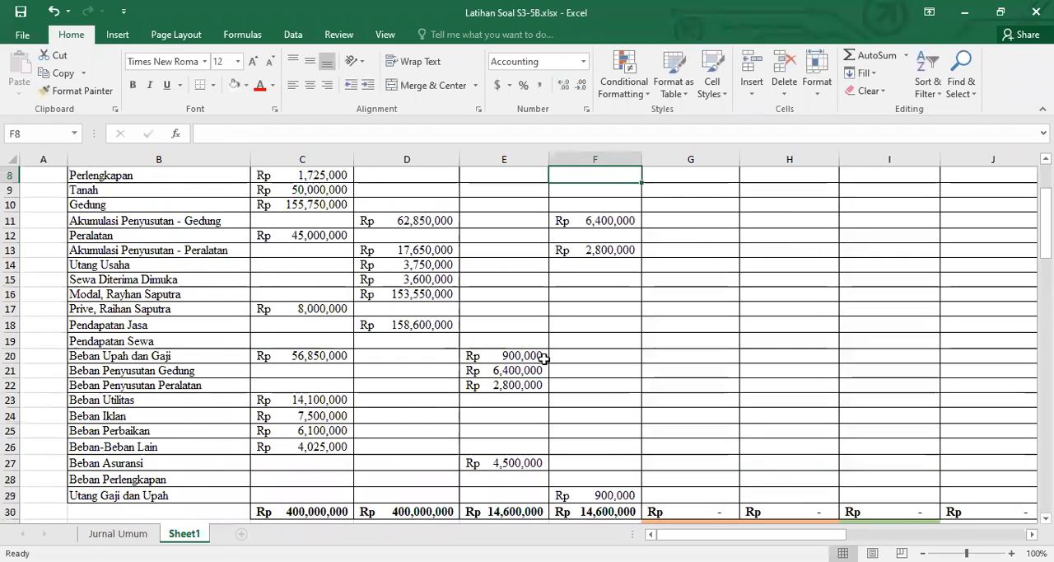
Fill the Ayat Jurnal Penyesuaian debit and credit totals in E30:F30 with a gold theme colour
scroll(543, 360, "down", 5)
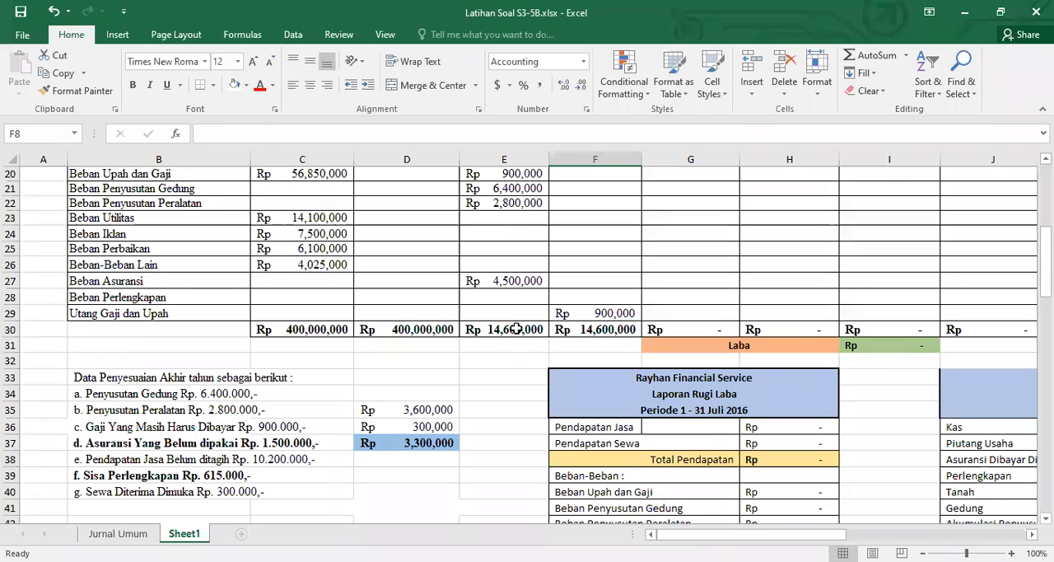
left_click_drag(519, 330, 588, 329)
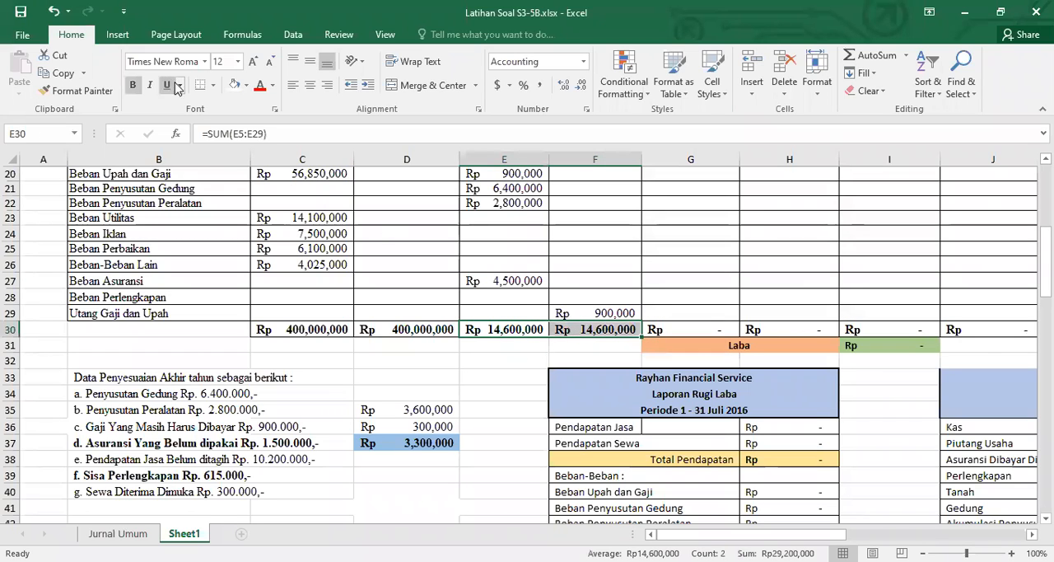
left_click(245, 85)
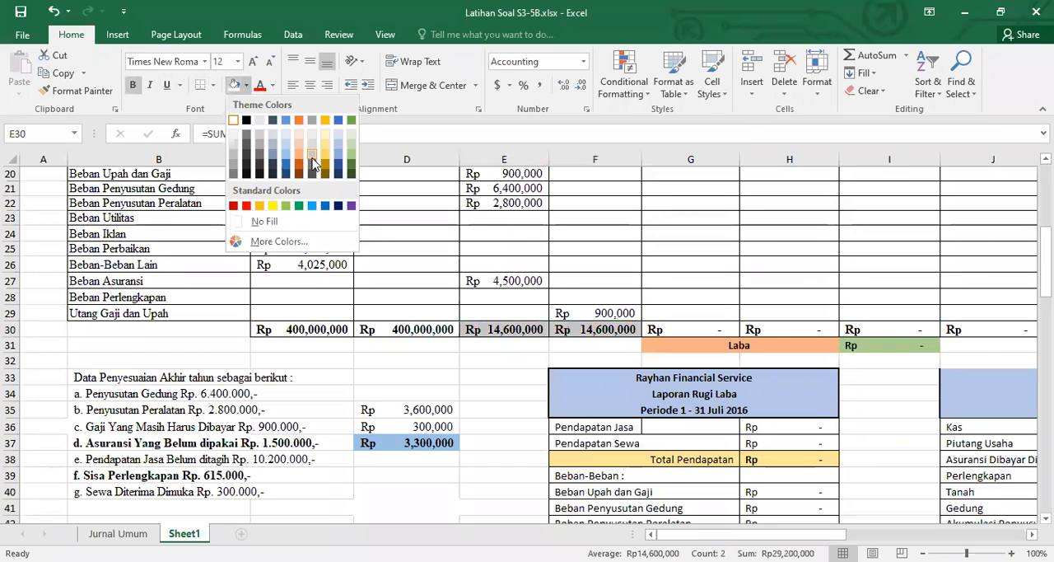
left_click(325, 159)
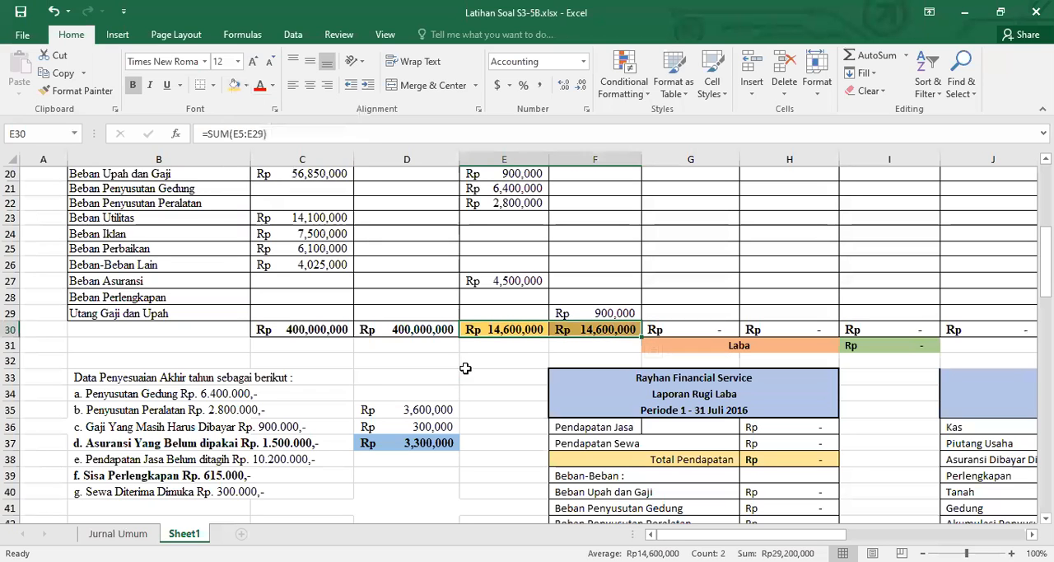
left_click(473, 375)
Link the Piutang Usaha adjustment debit in E6 to its debit amount in C57 of the Jurnal Umum table
scroll(525, 373, "down", 2)
scroll(525, 373, "down", 3)
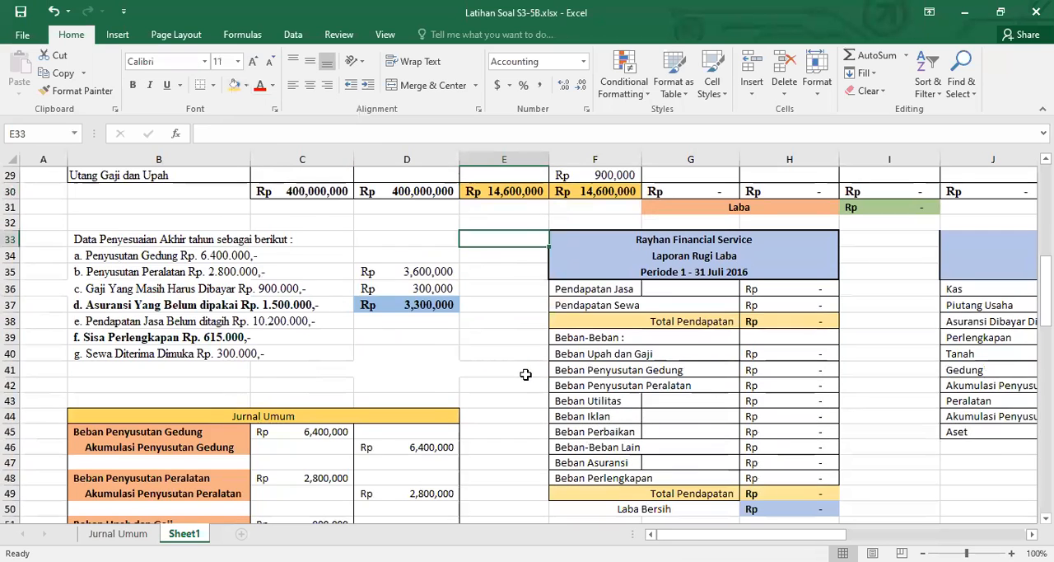
scroll(525, 373, "down", 4)
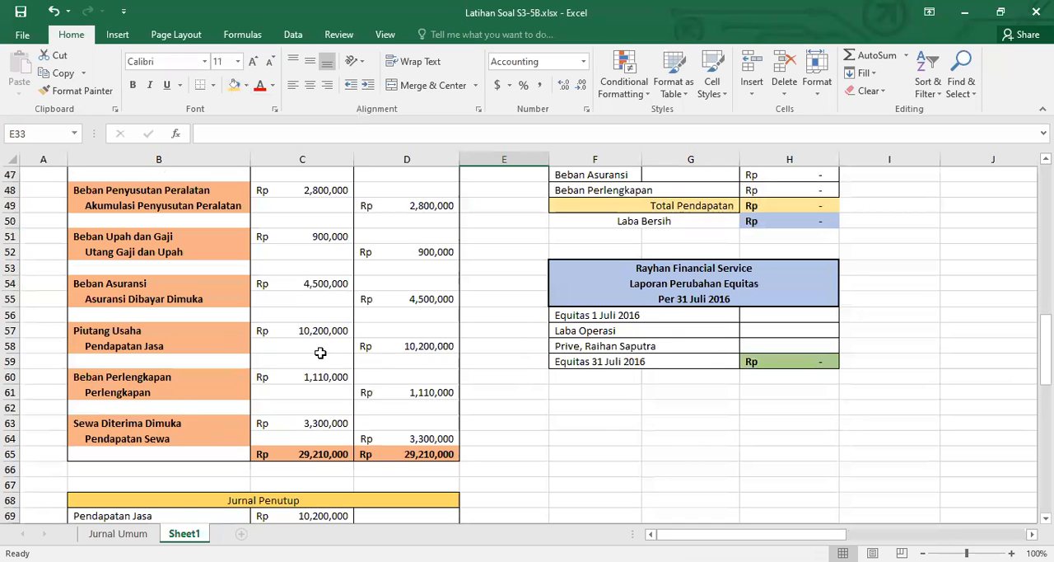
scroll(321, 352, "up", 11)
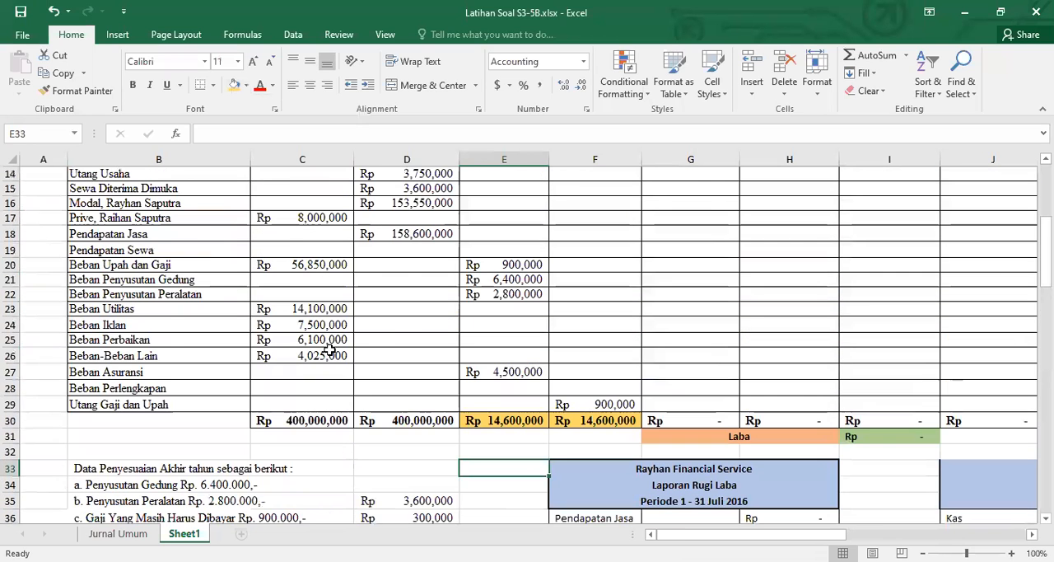
scroll(328, 351, "up", 3)
scroll(342, 354, "up", 1)
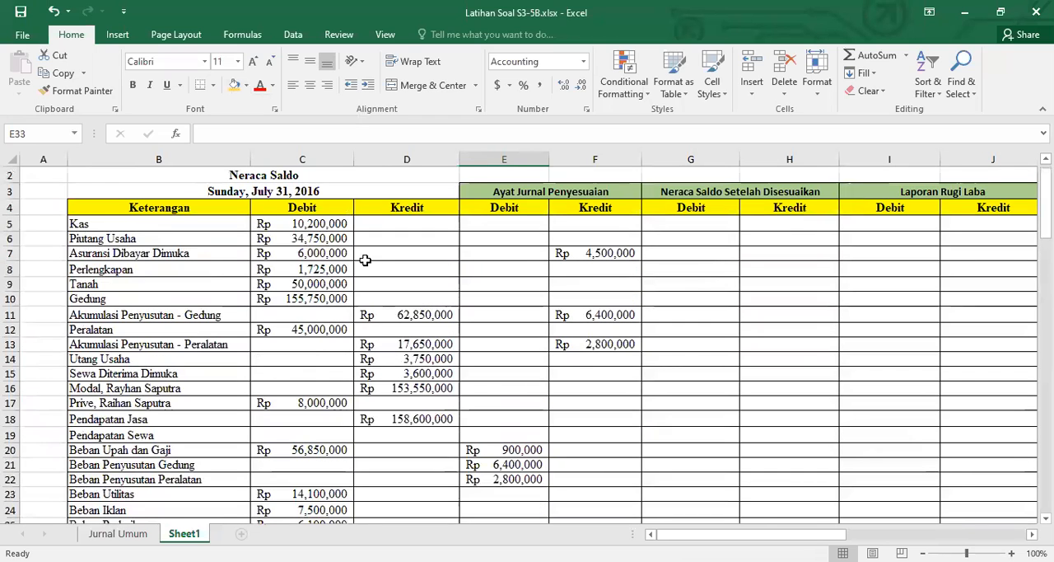
double_click(504, 238)
type("=")
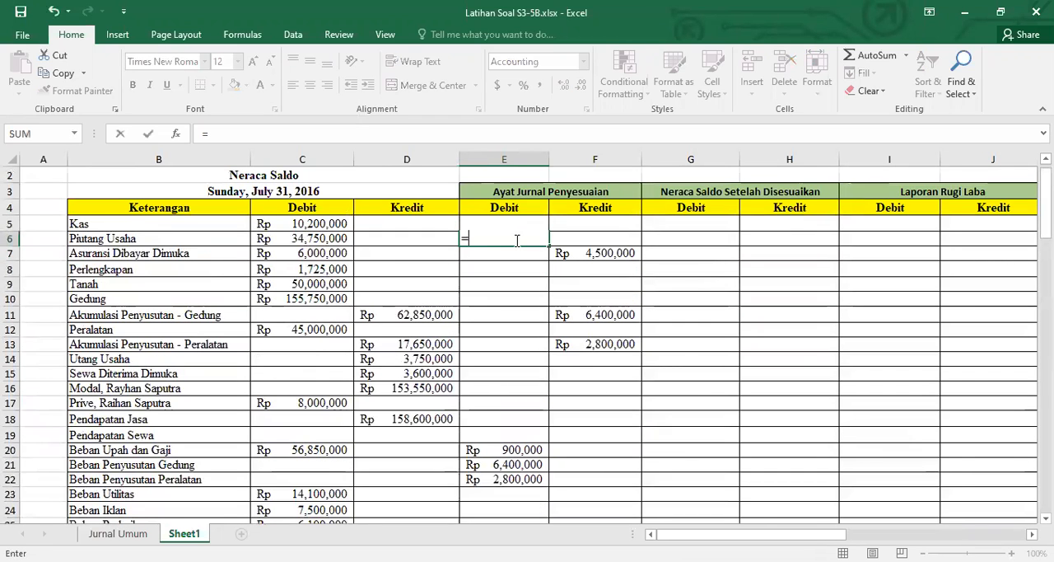
scroll(504, 278, "down", 7)
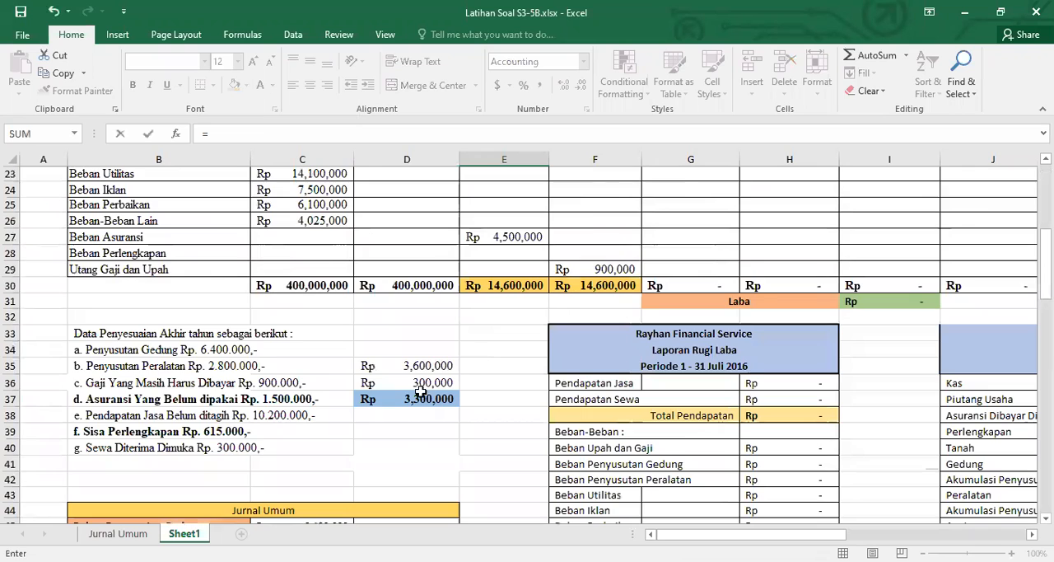
scroll(384, 415, "down", 6)
key("Escape")
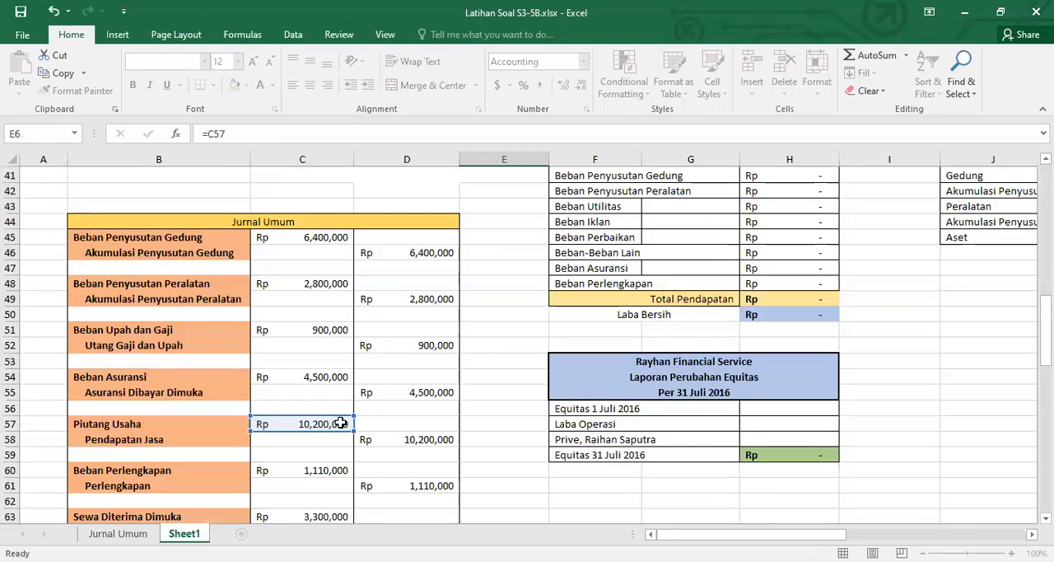
Link the Pendapatan Jasa adjustment credit in F18 to the Piutang Usaha debit in E6
scroll(340, 421, "up", 2)
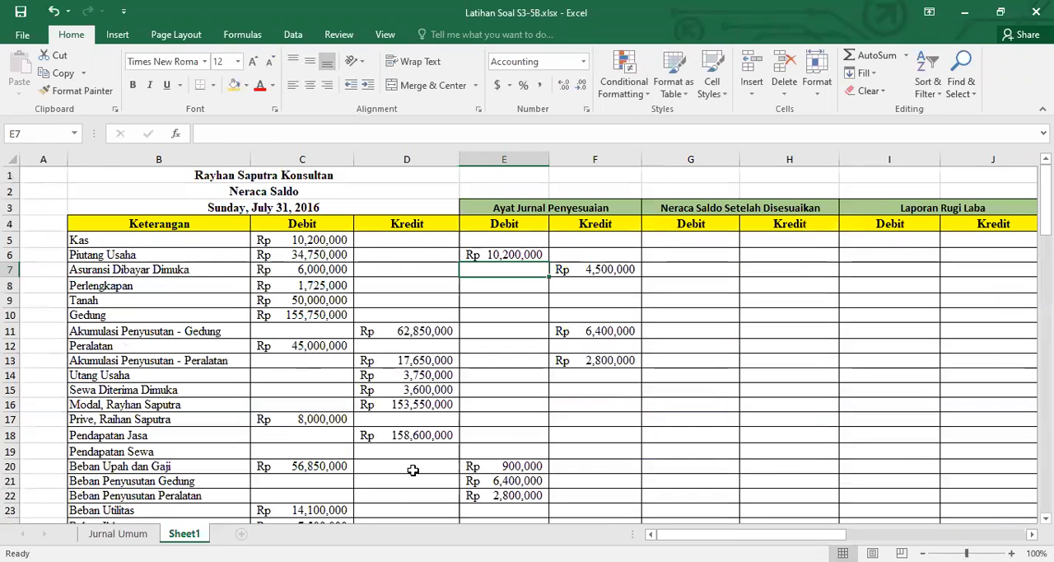
left_click(584, 434)
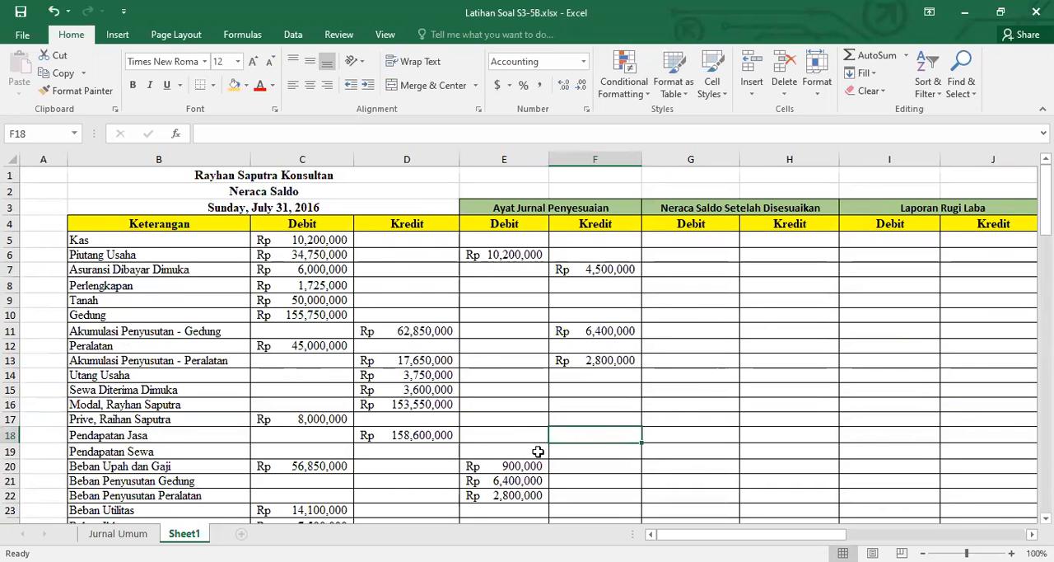
scroll(440, 463, "down", 12)
scroll(443, 471, "down", 5)
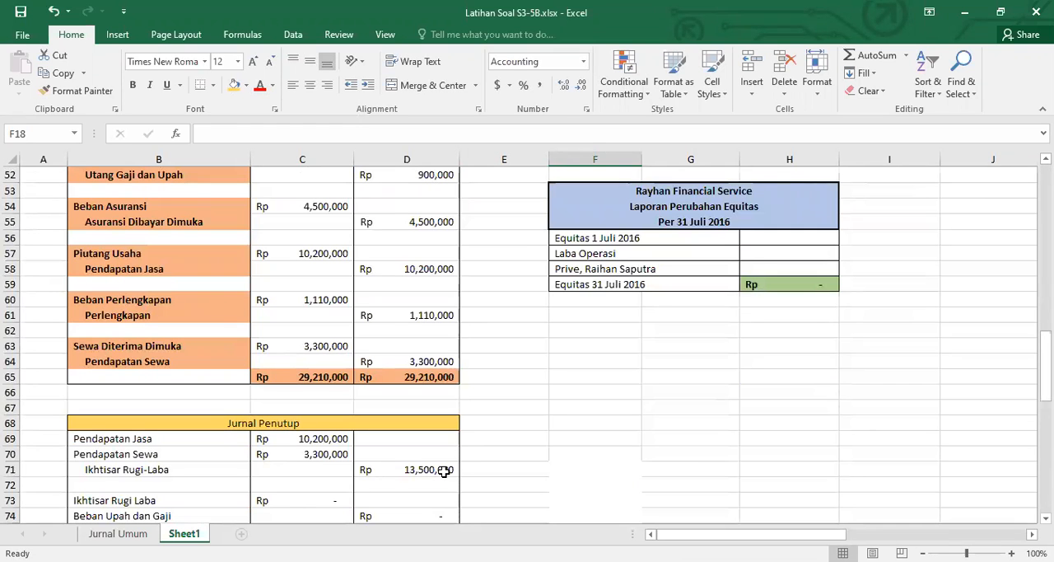
scroll(443, 471, "up", 17)
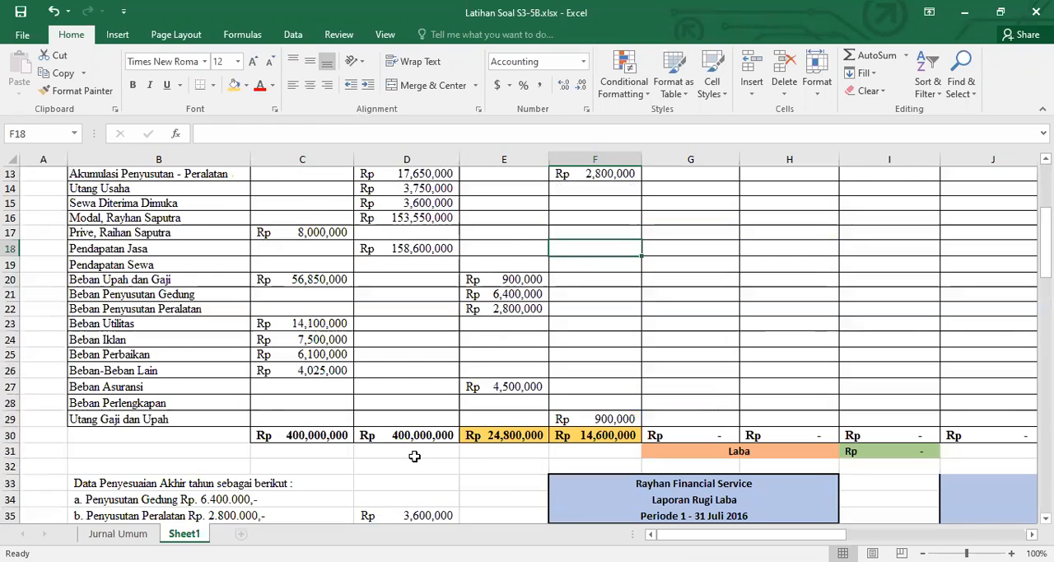
scroll(414, 456, "down", 1)
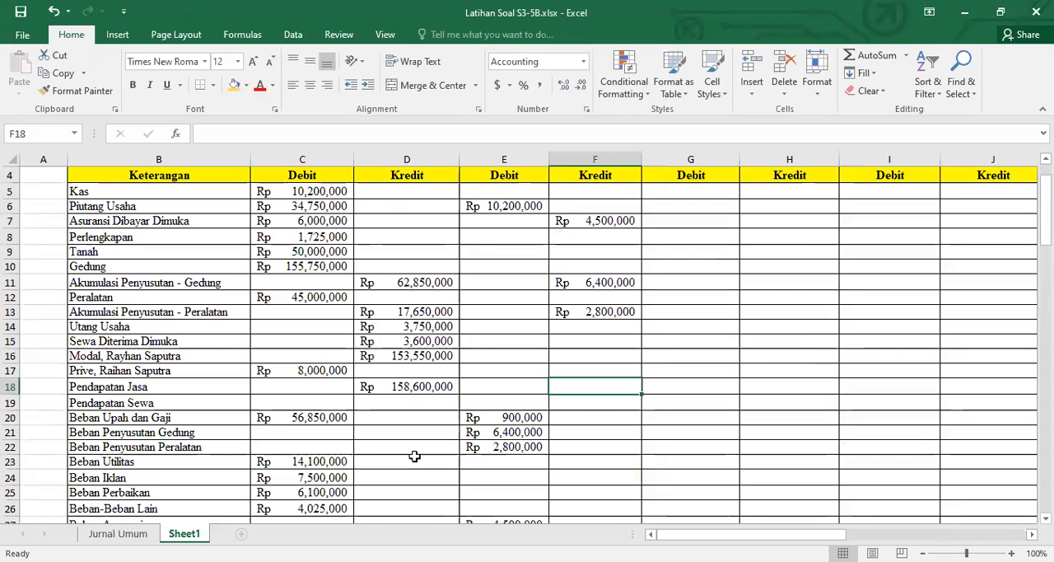
type("=")
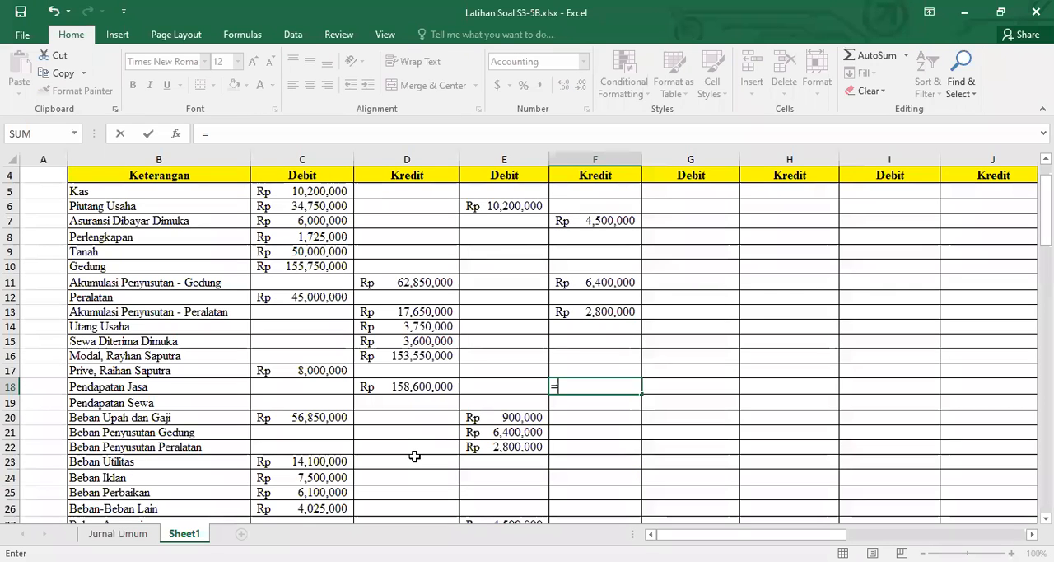
left_click(525, 207)
key("ctrl+Return")
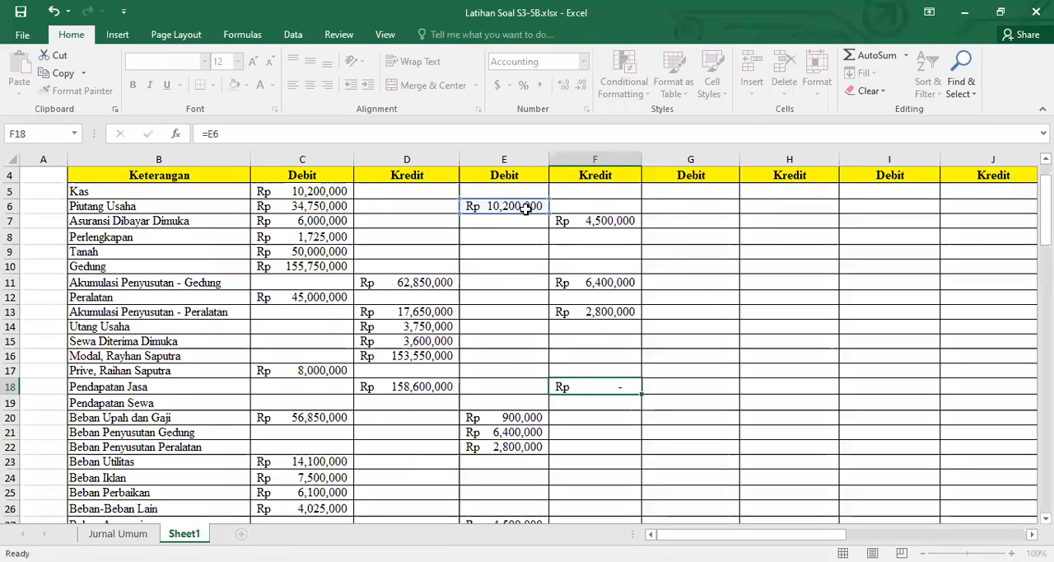
key("Return")
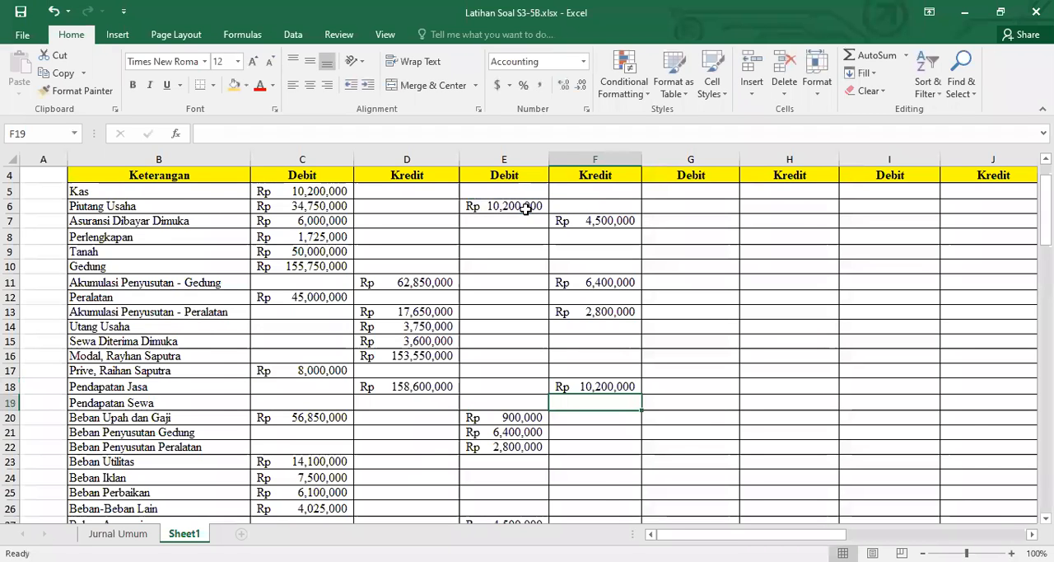
Link the Beban Perlengkapan adjustment debit in E28 to its debit amount in C60 of the Jurnal Umum table
scroll(576, 223, "down", 18)
scroll(591, 227, "up", 2)
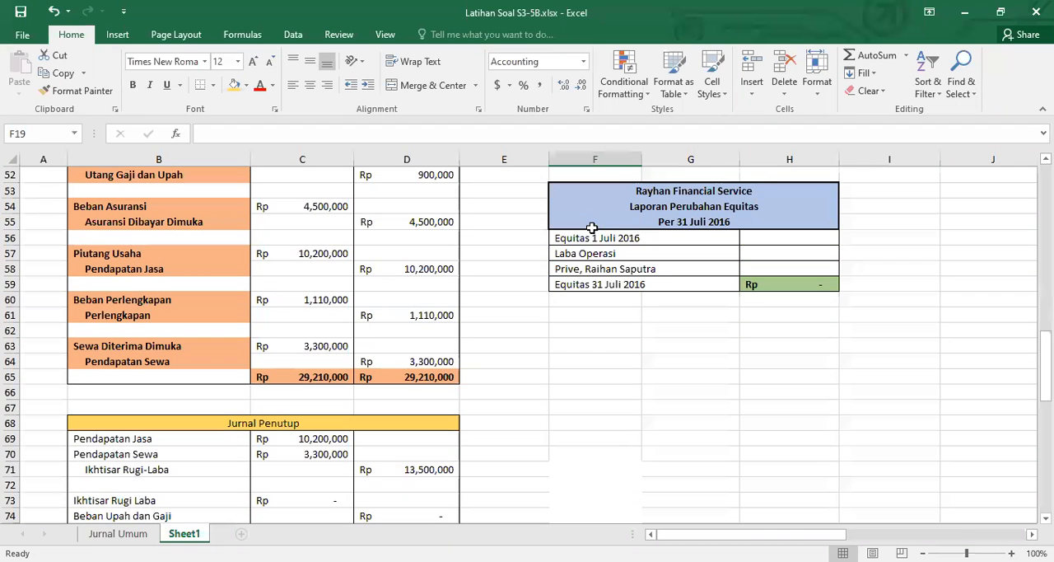
scroll(442, 280, "up", 8)
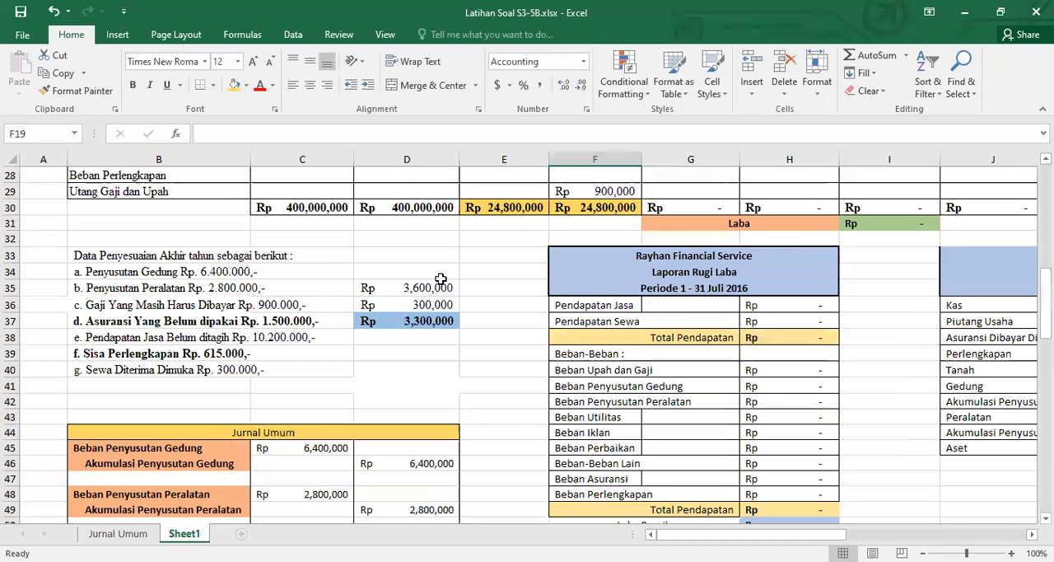
scroll(441, 279, "up", 6)
scroll(449, 324, "down", 2)
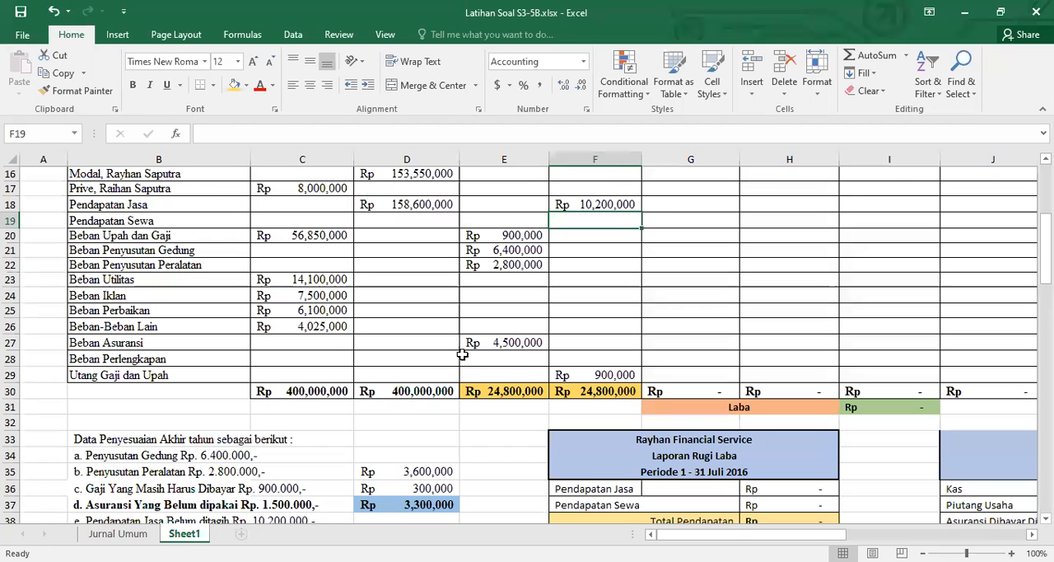
left_click(481, 360)
type("=")
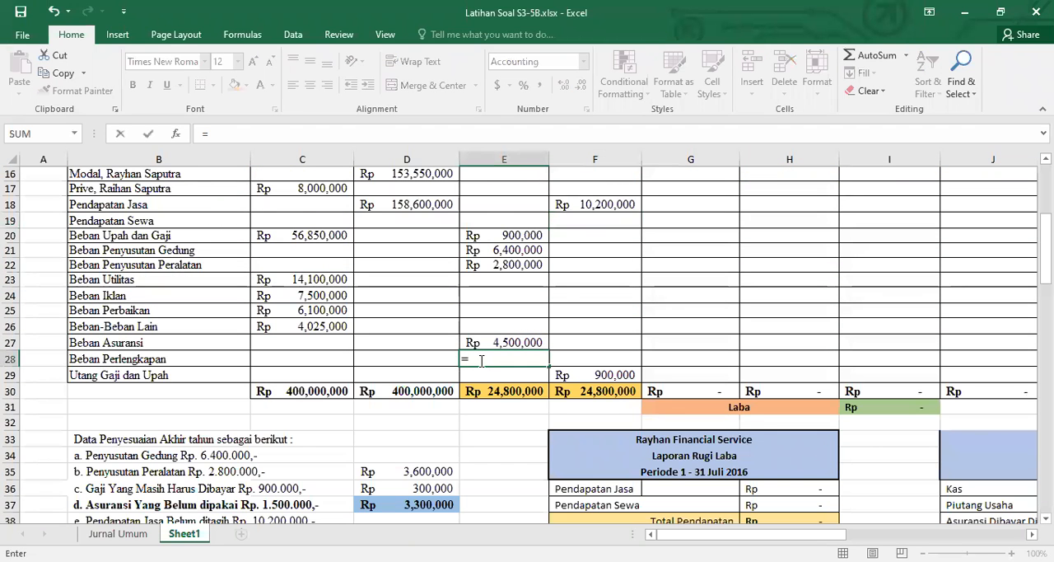
scroll(490, 373, "down", 7)
scroll(330, 321, "down", 5)
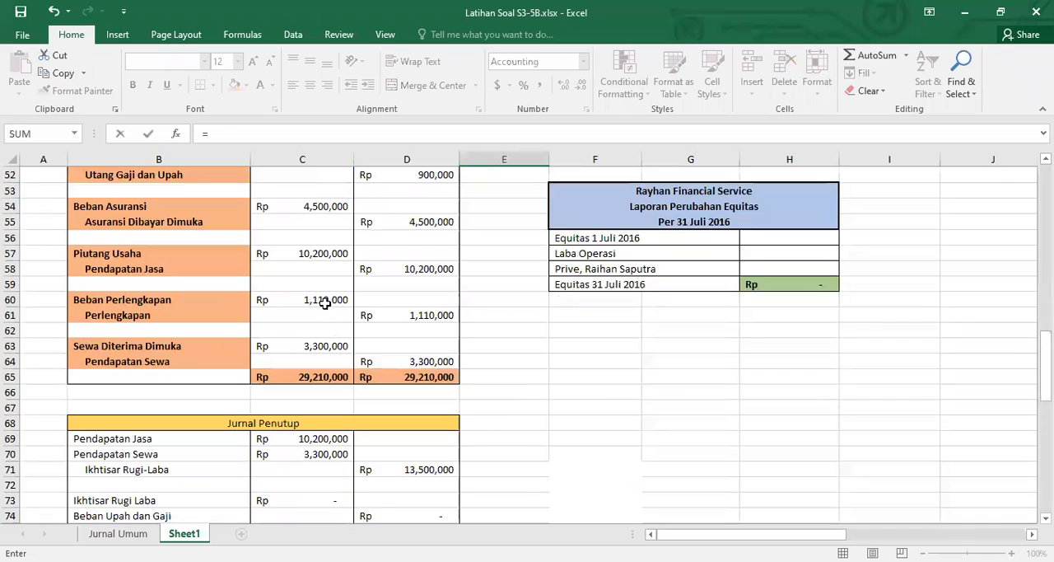
left_click(326, 306)
key("Return")
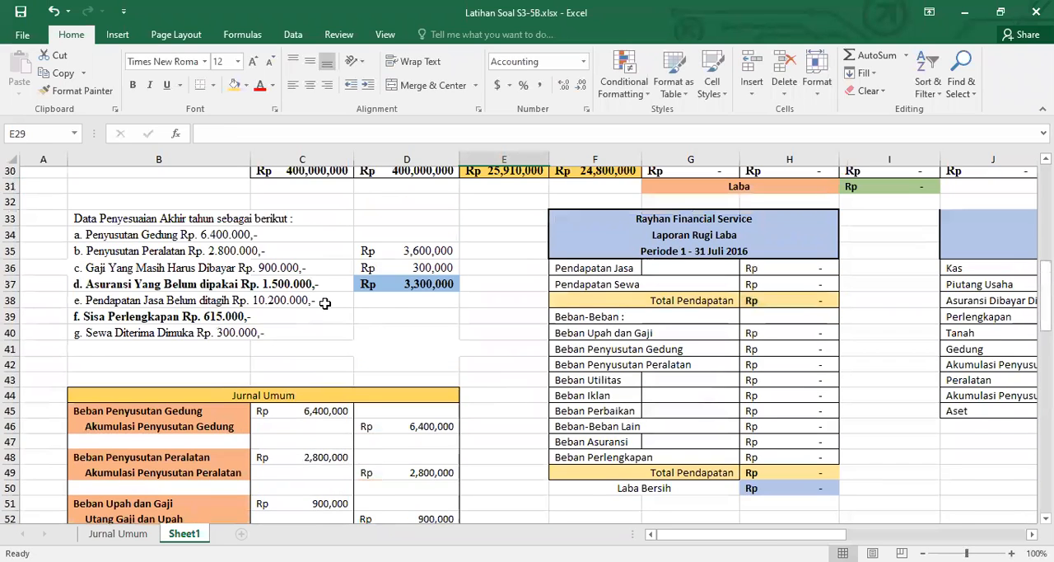
Link the Perlengkapan adjustment credit in F8 to the Beban Perlengkapan debit in E28
scroll(333, 302, "up", 5)
scroll(510, 247, "up", 3)
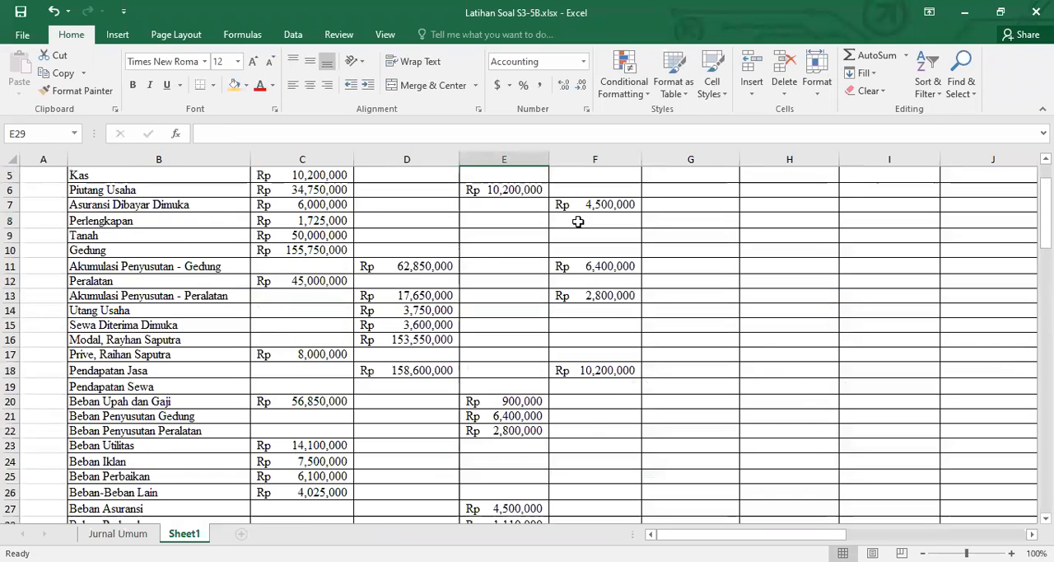
left_click(584, 220)
type("=")
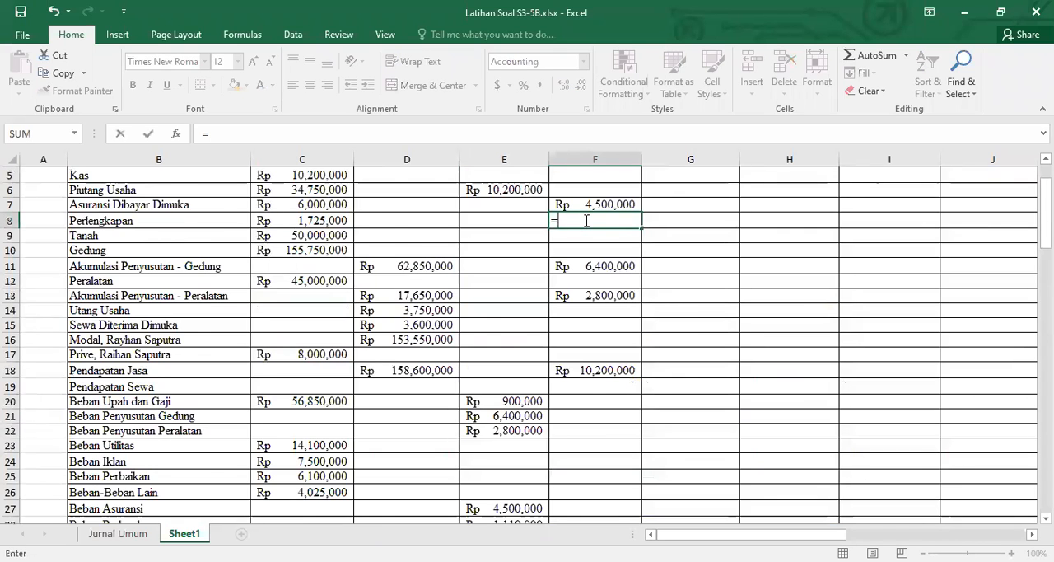
scroll(568, 260, "down", 3)
left_click(517, 387)
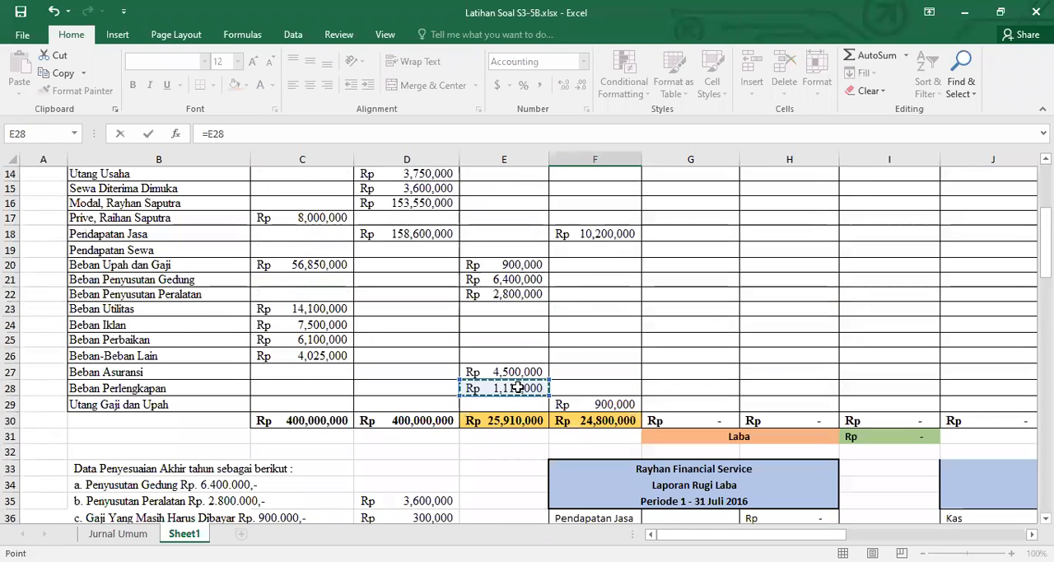
key("Return")
Link the Sewa Diterima Dimuka adjustment debit in E15 to its debit amount in C63 of the Jurnal Umum table
scroll(519, 387, "up", 2)
scroll(530, 428, "down", 7)
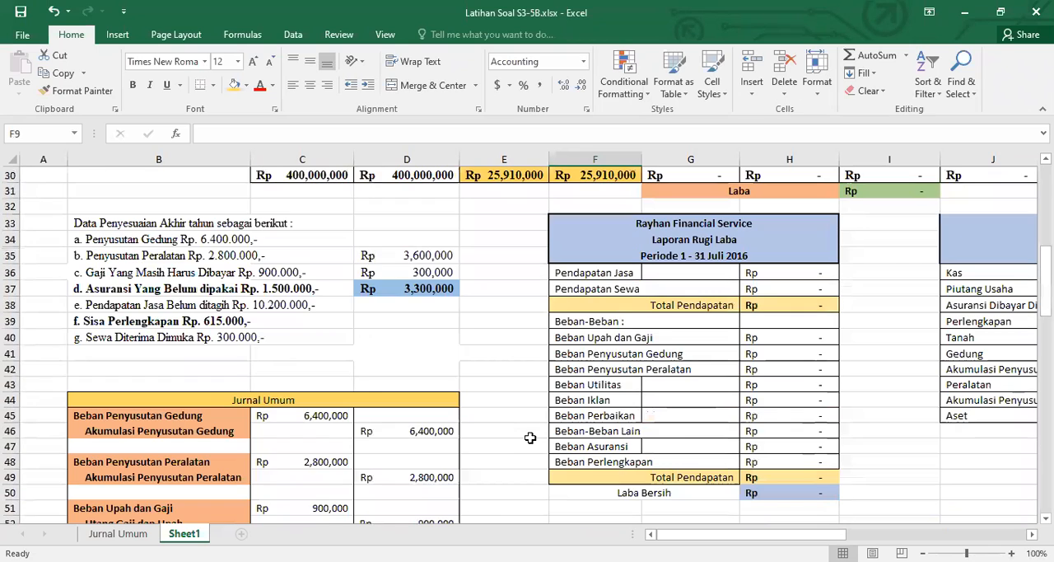
scroll(529, 442, "down", 6)
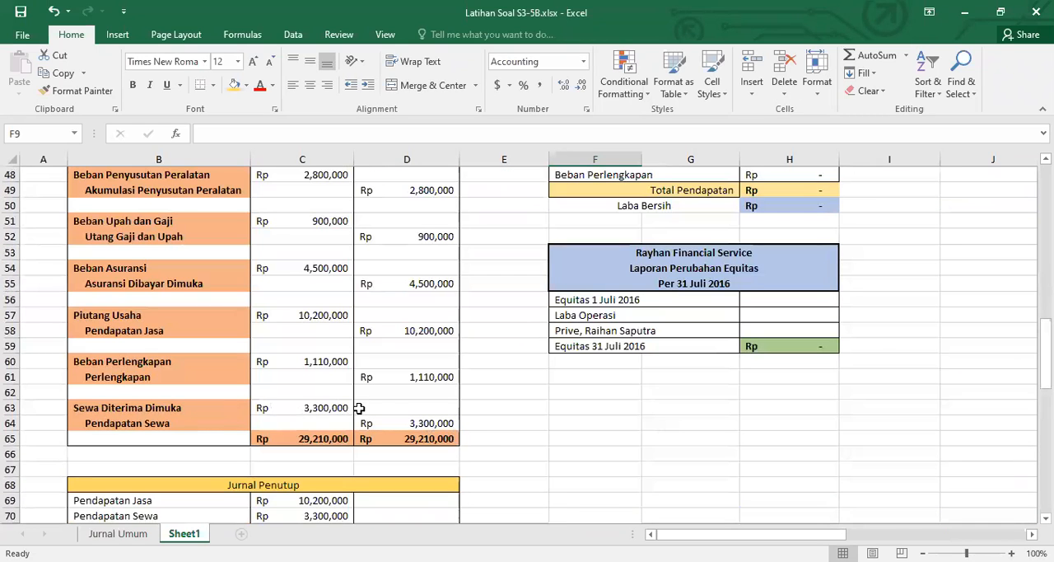
scroll(363, 409, "up", 1)
scroll(362, 410, "up", 7)
scroll(362, 388, "up", 8)
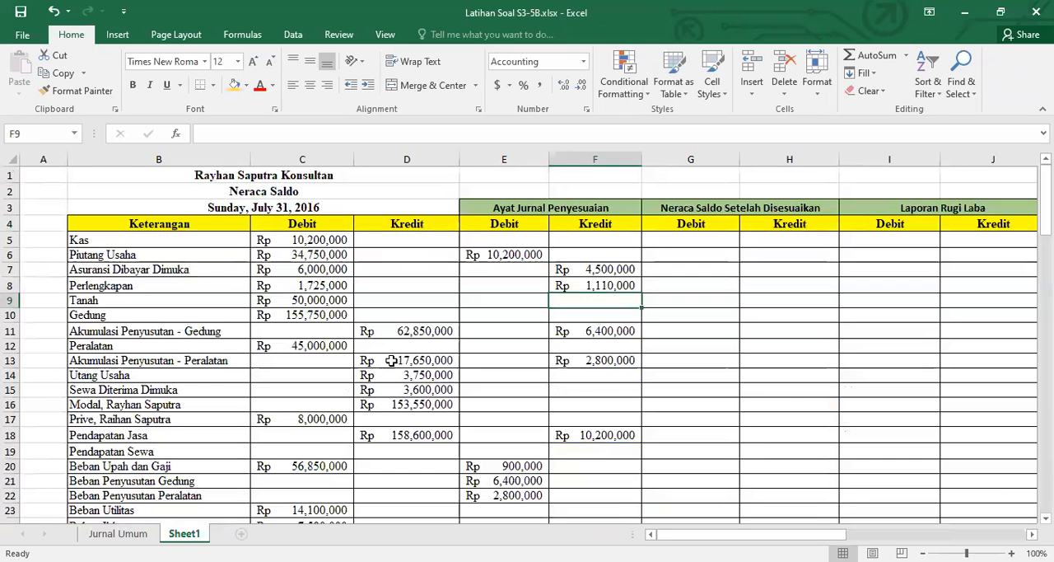
scroll(383, 366, "down", 2)
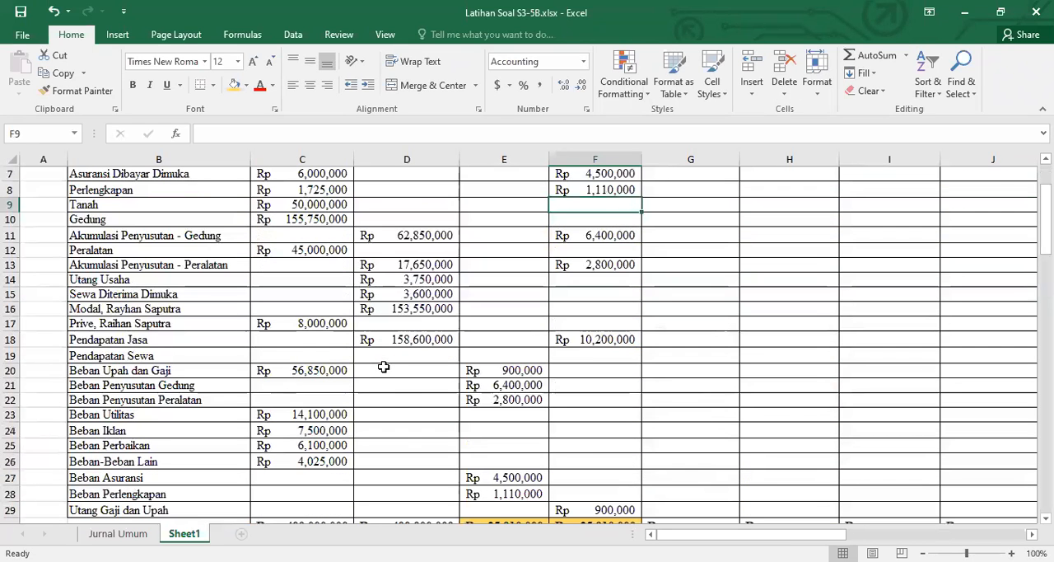
left_click(486, 292)
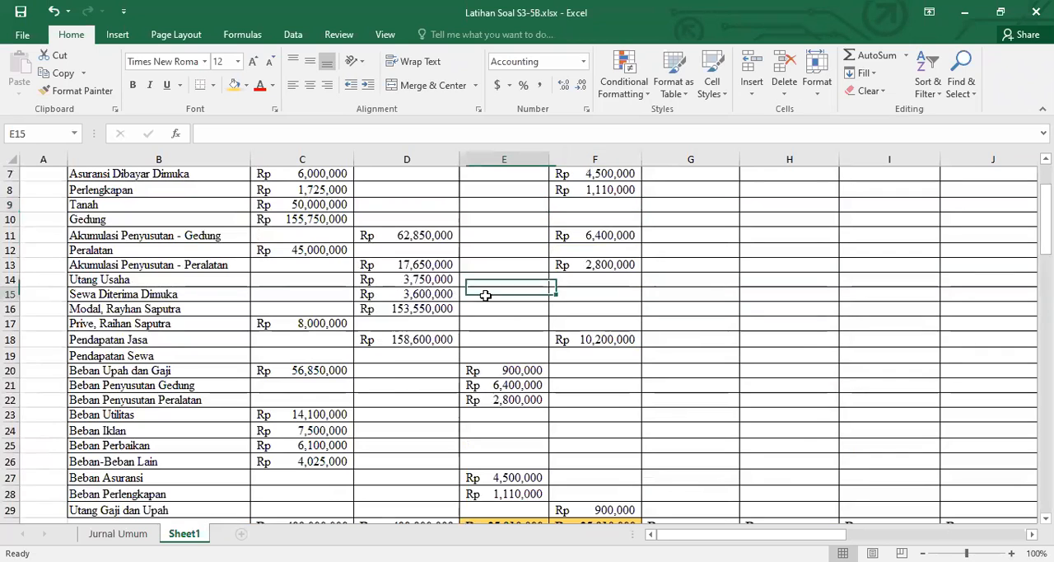
type("=")
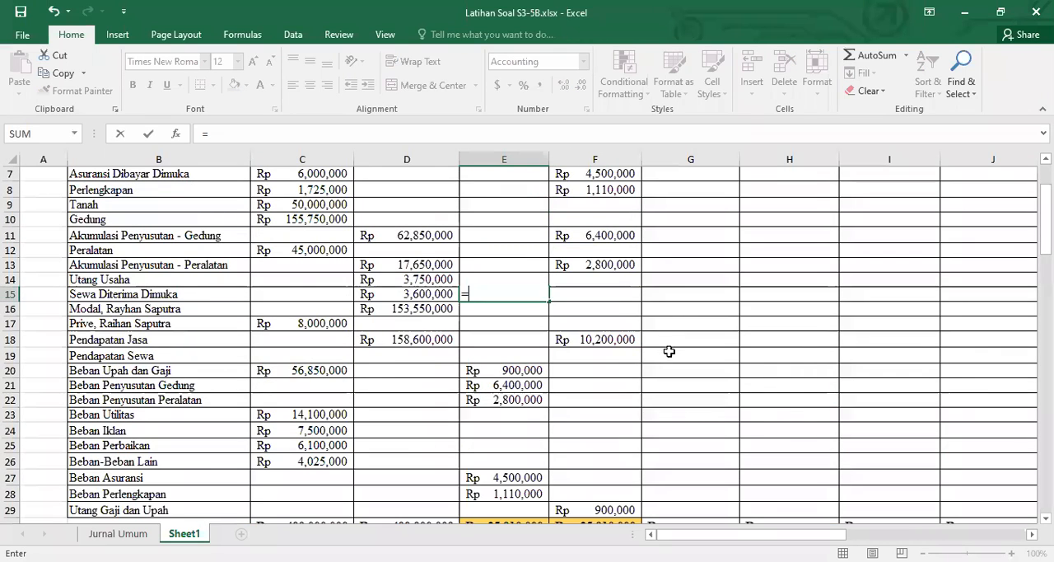
scroll(312, 454, "down", 7)
scroll(272, 457, "down", 7)
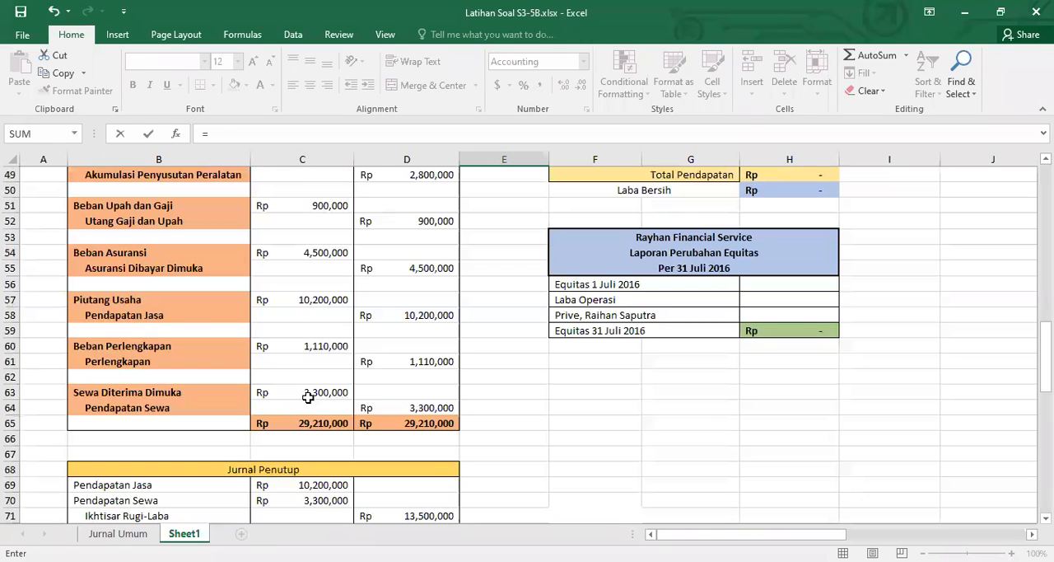
left_click(307, 393)
key("Return")
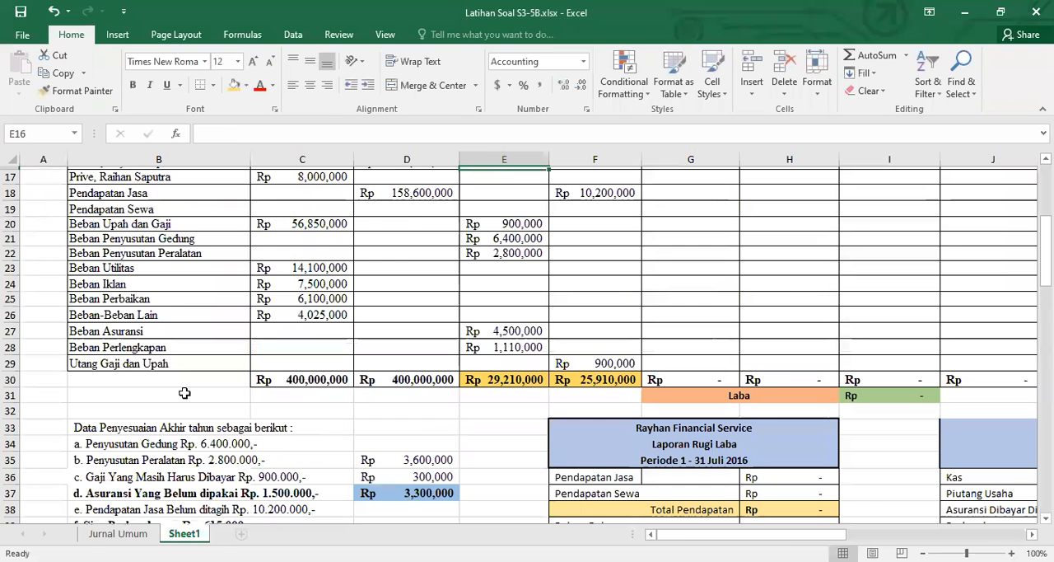
Link the Pendapatan Sewa adjustment credit in F19 to the Sewa Diterima Dimuka debit in E15
scroll(505, 294, "up", 2)
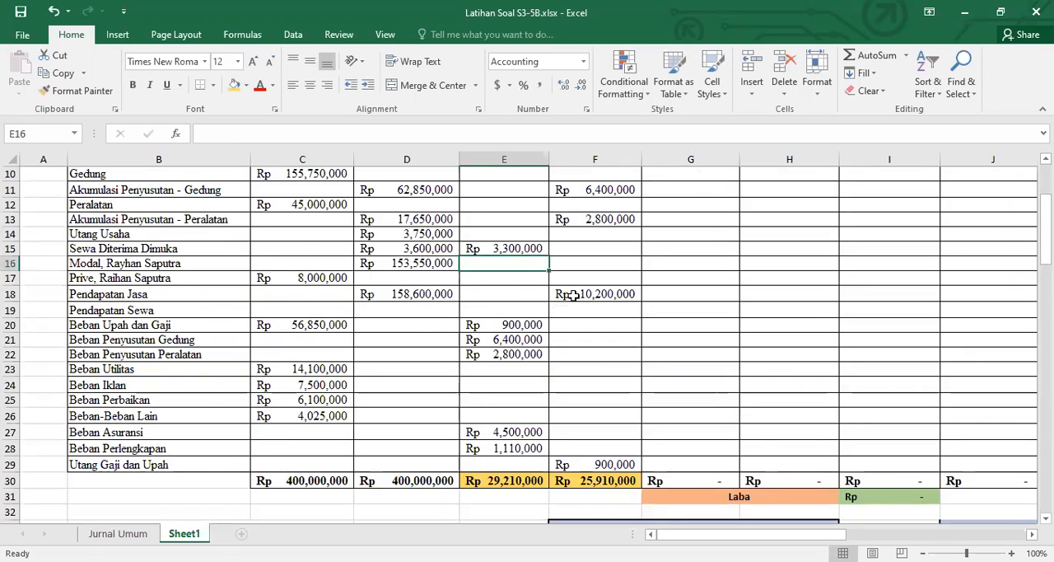
scroll(557, 293, "up", 1)
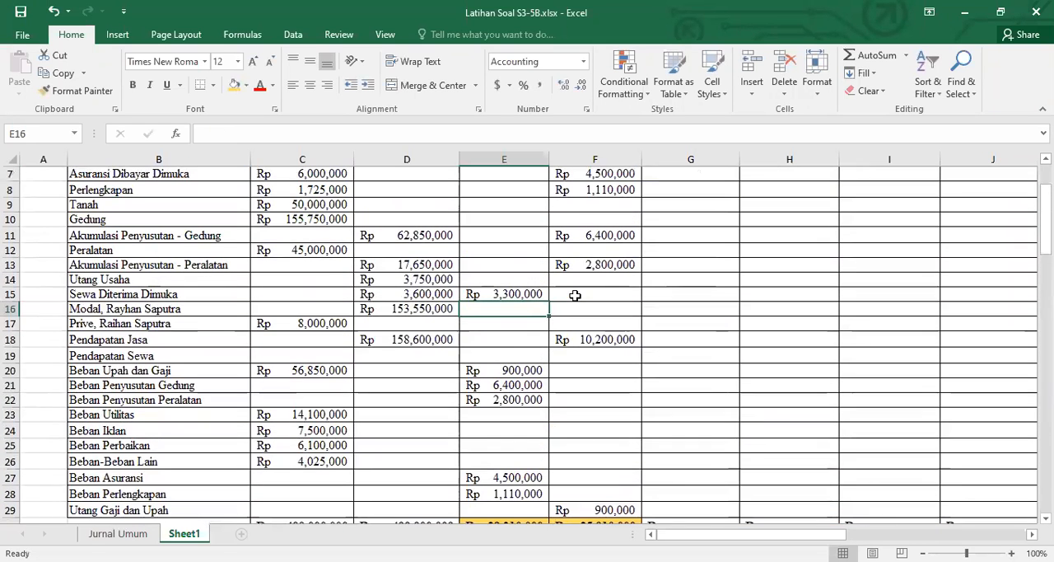
left_click(584, 354)
type("=")
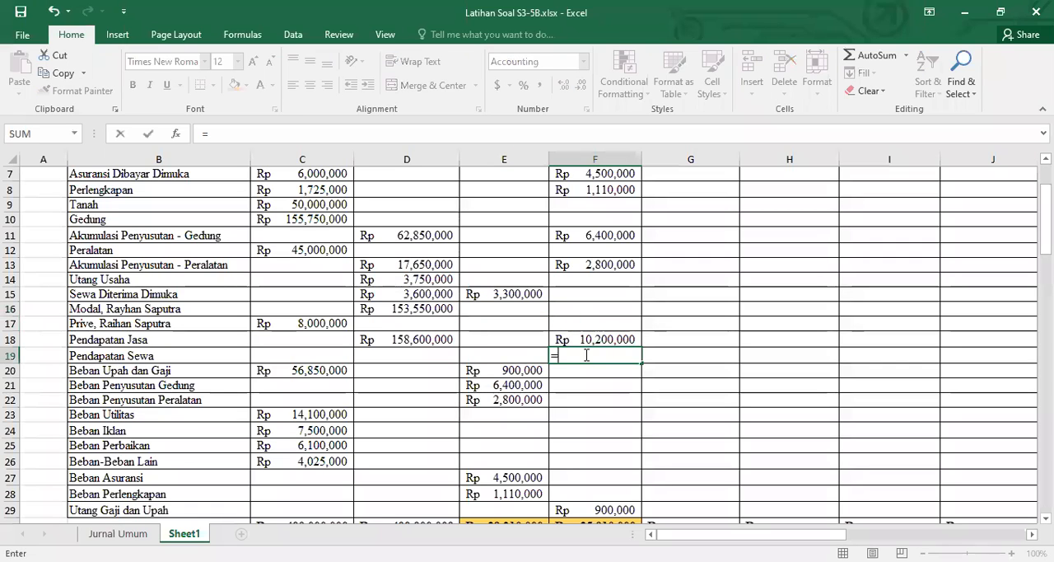
left_click(521, 295)
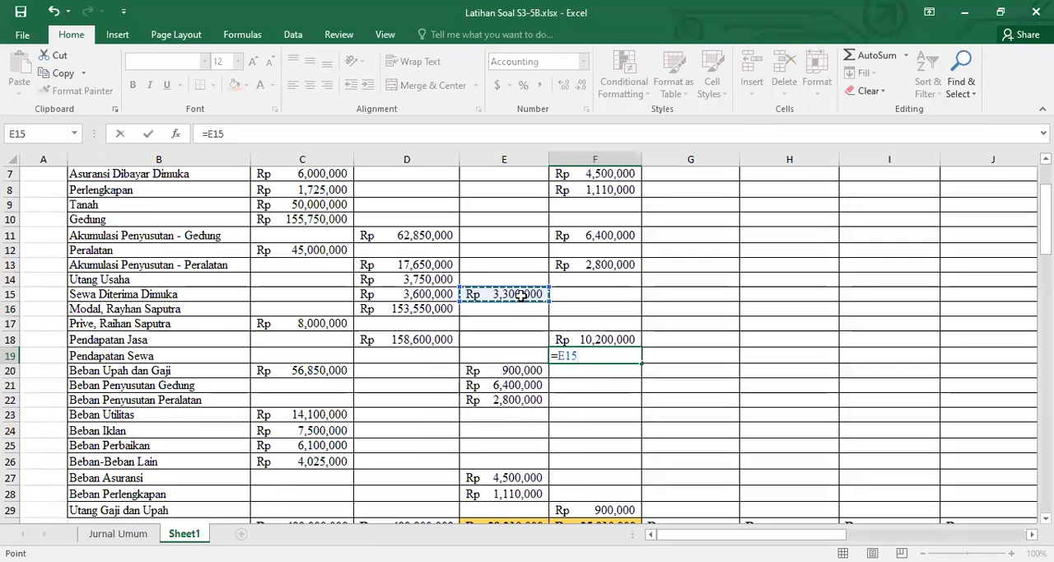
key("Return")
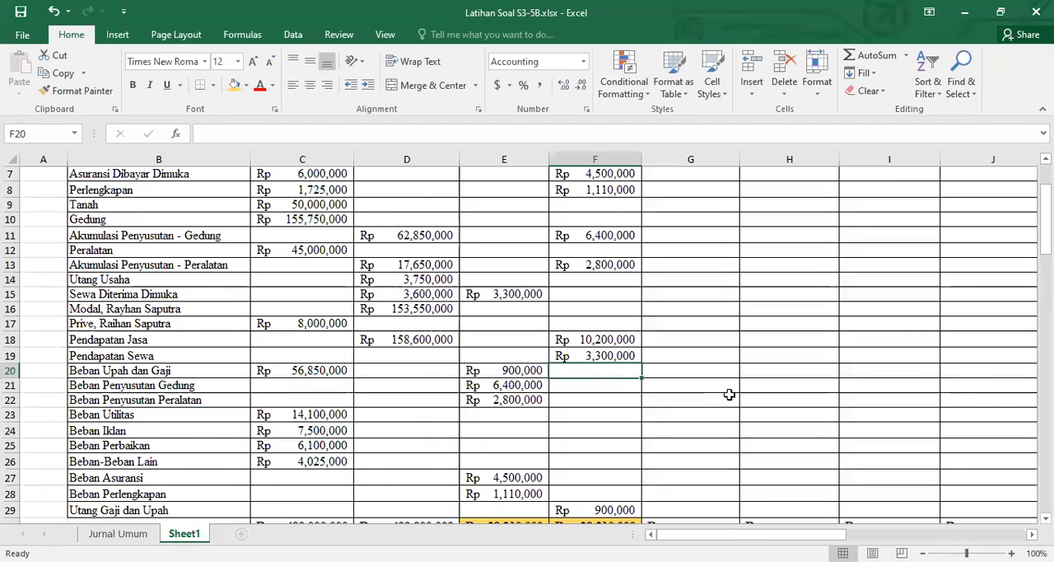
Check the Ayat Jurnal Penyesuaian totals in row 30 and collapse the ribbon to show more worksheet rows
scroll(728, 395, "down", 3)
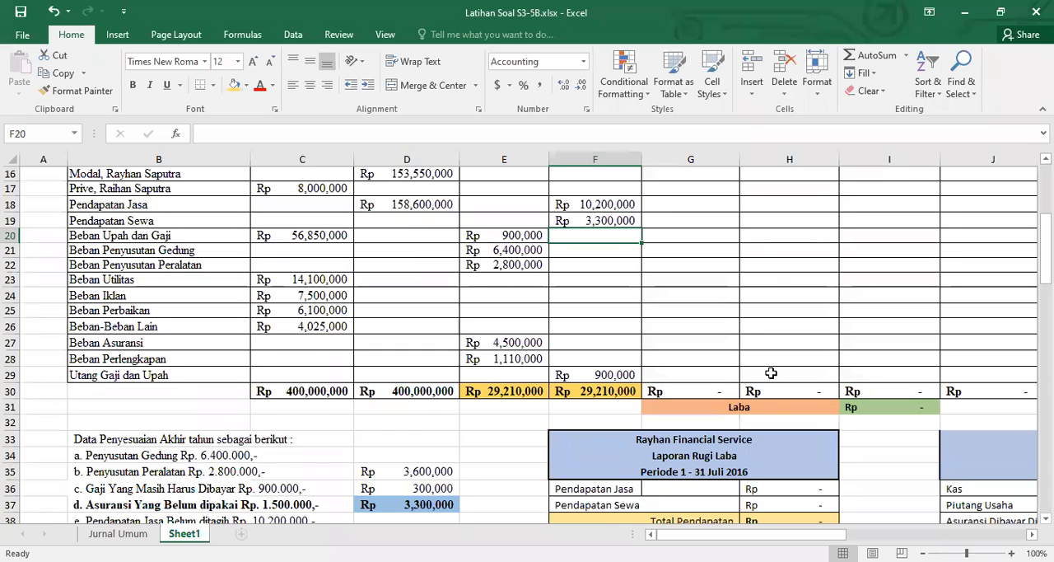
scroll(741, 371, "up", 5)
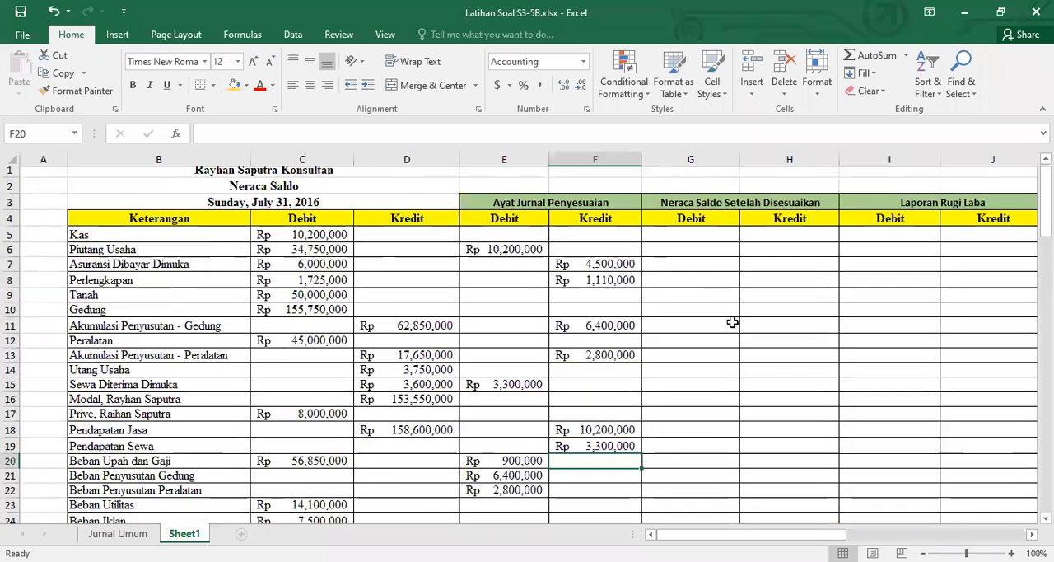
scroll(727, 268, "down", 2)
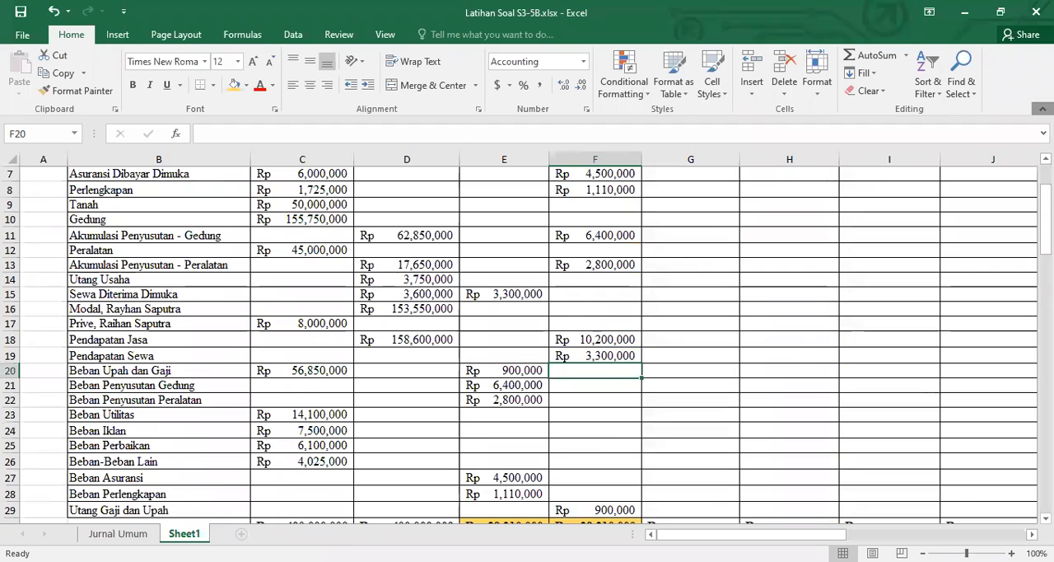
key("ctrl+F1")
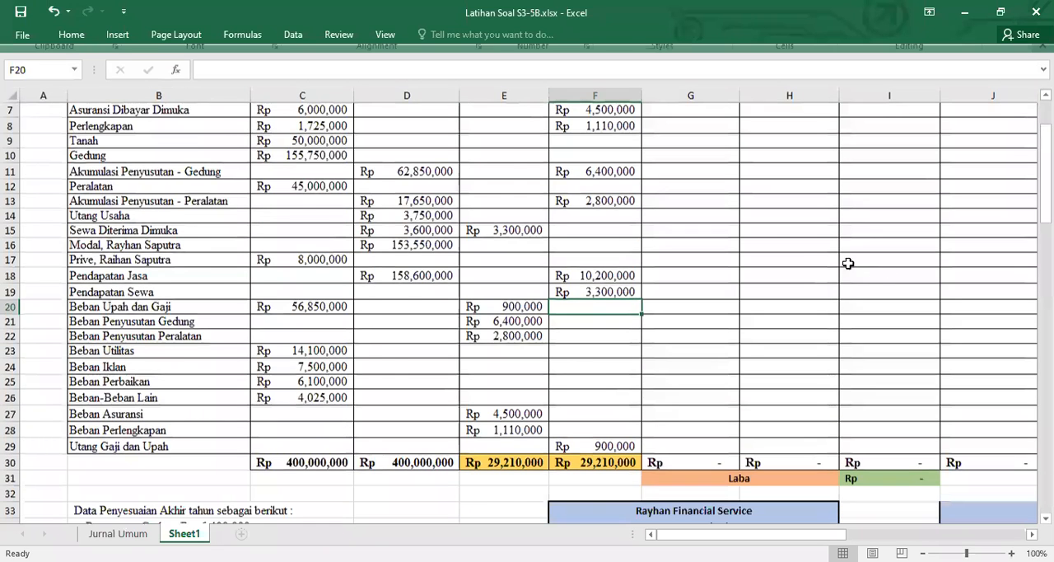
Calculate the Kas debit under Neraca Saldo Setelah Disesuaikan in G5 with the formula =C5+E5-F5
scroll(848, 264, "up", 2)
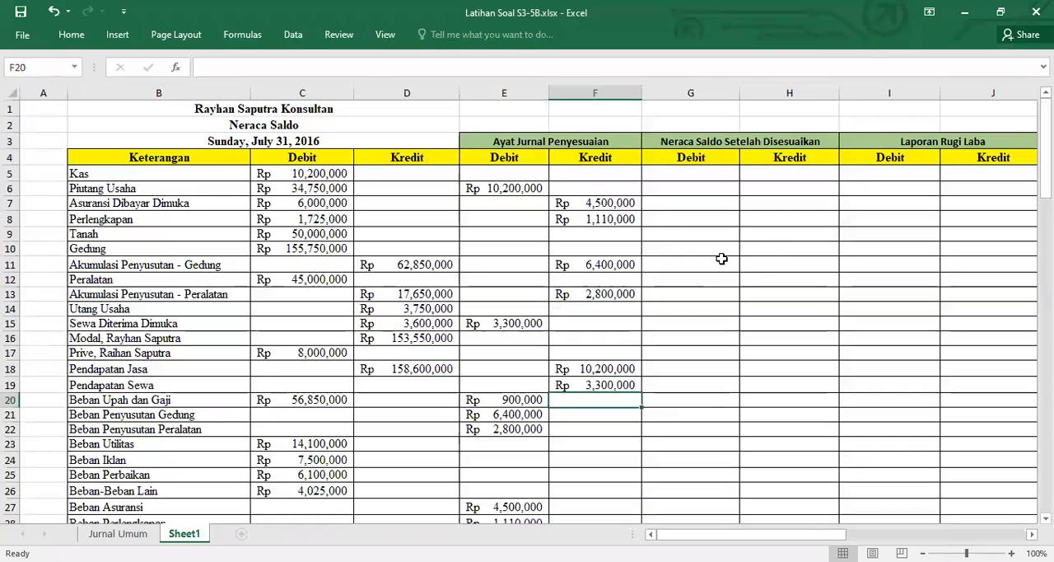
left_click(686, 173)
type("=")
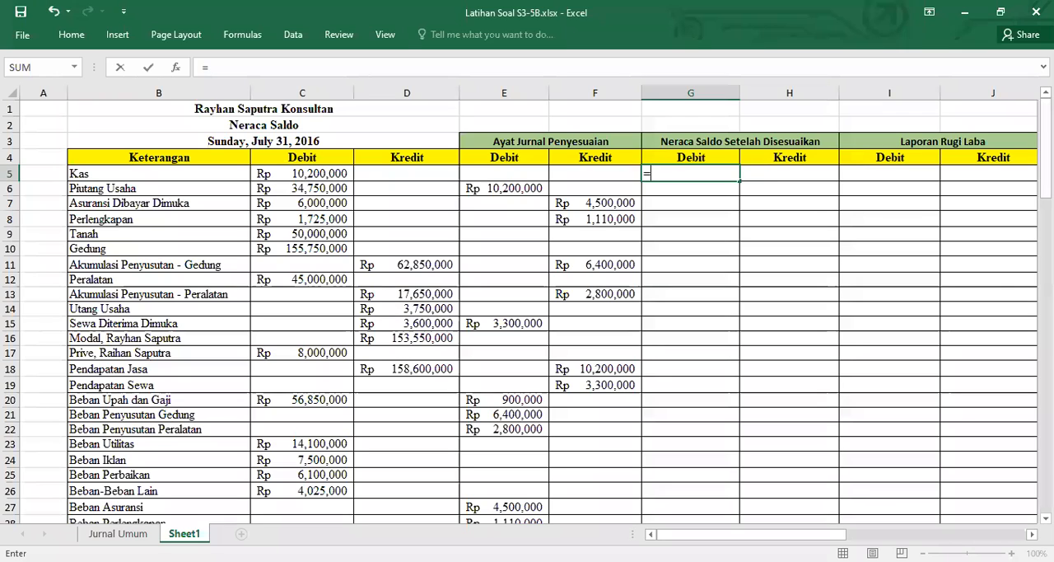
left_click(315, 173)
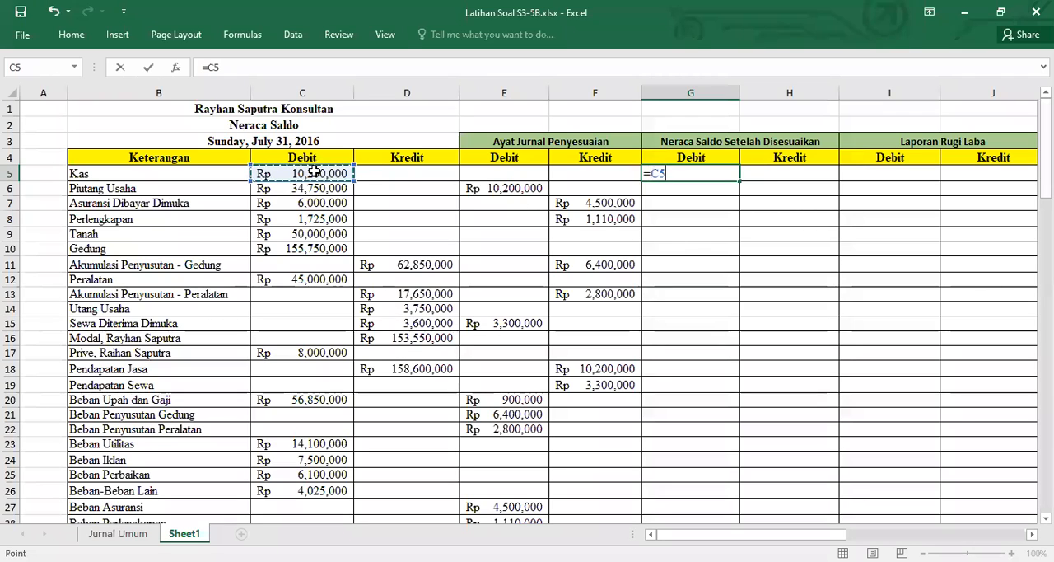
type("+")
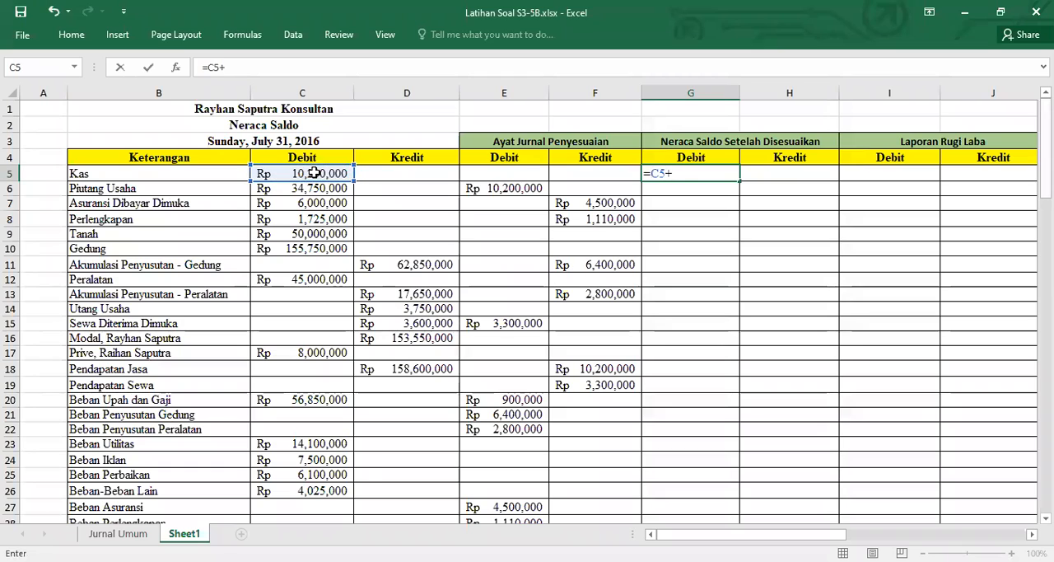
left_click(505, 173)
type("-")
left_click(603, 175)
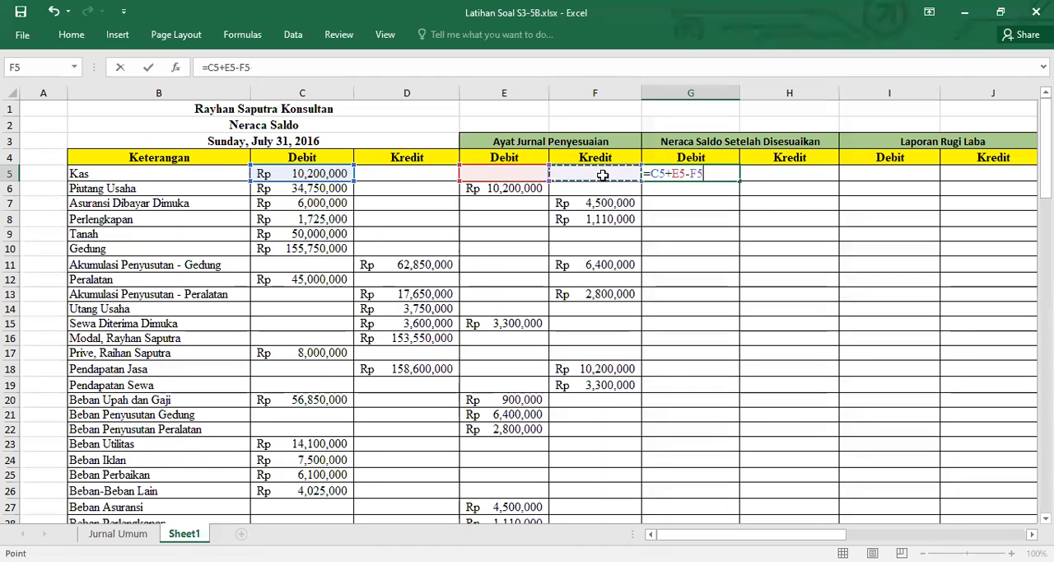
key("Return")
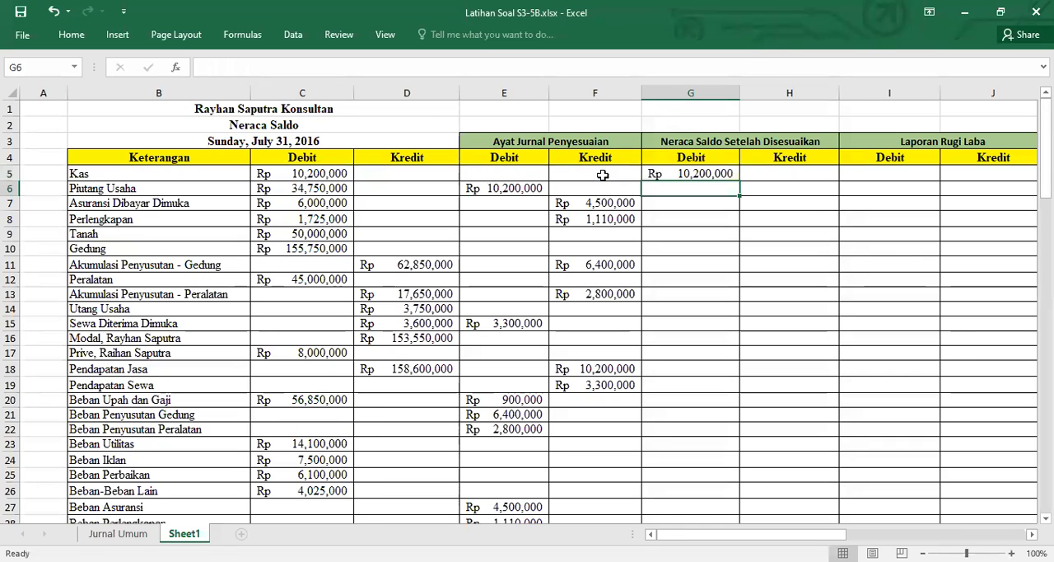
Copy the Kas adjusted debit formula from G5 to the Piutang Usaha through Gedung rows in G6:G10
key("Up")
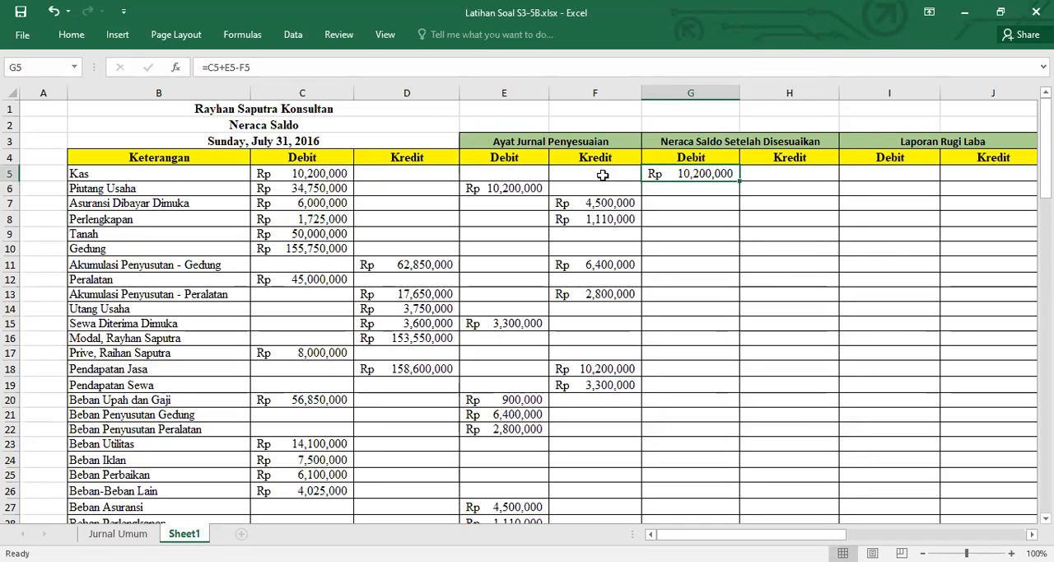
key("ctrl+c")
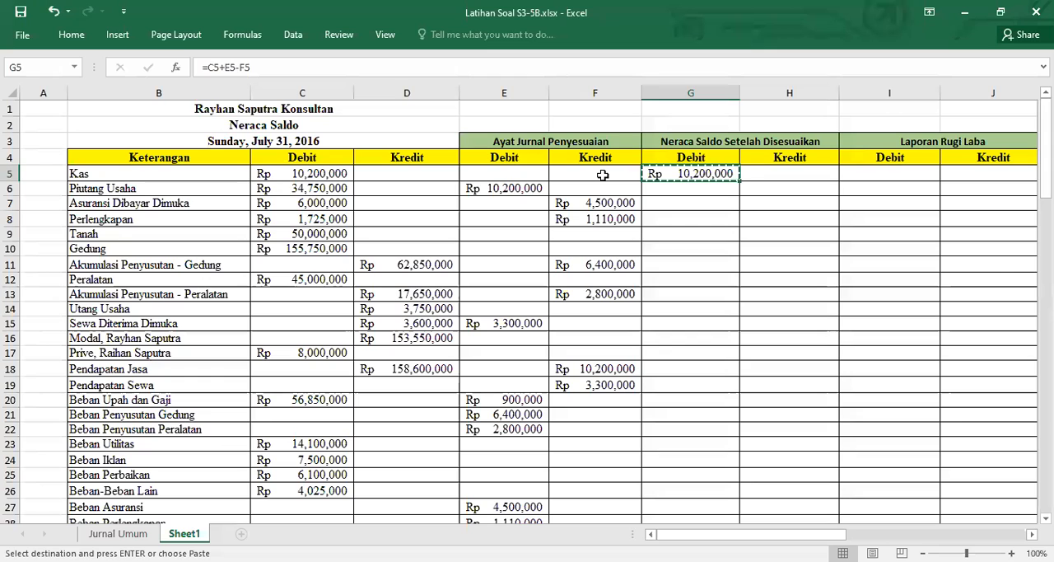
key("Down")
key("shift+Down")
key("shift+Down")
key("shift+Down")
key("shift+Down")
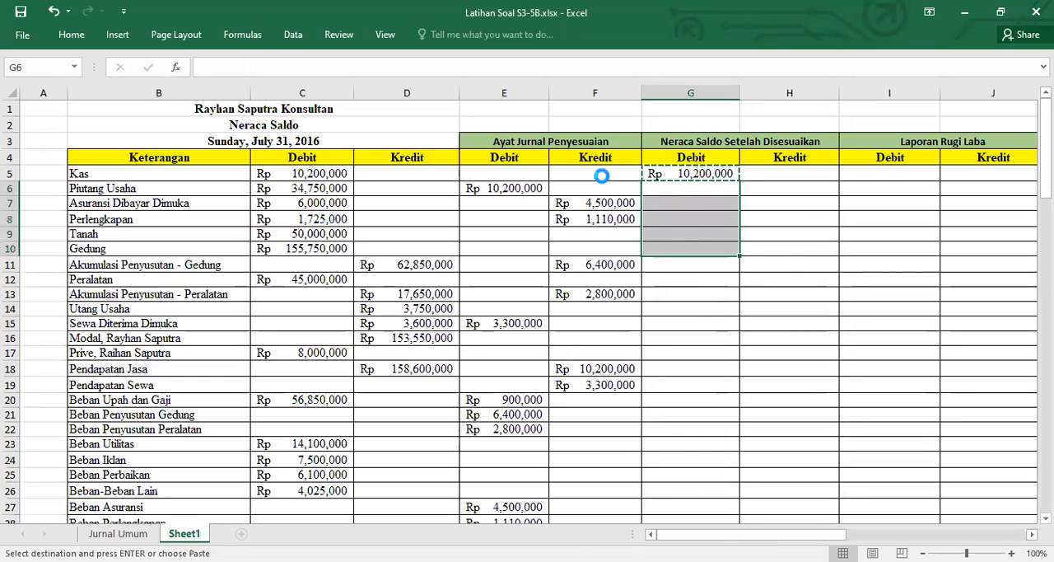
key("ctrl+v")
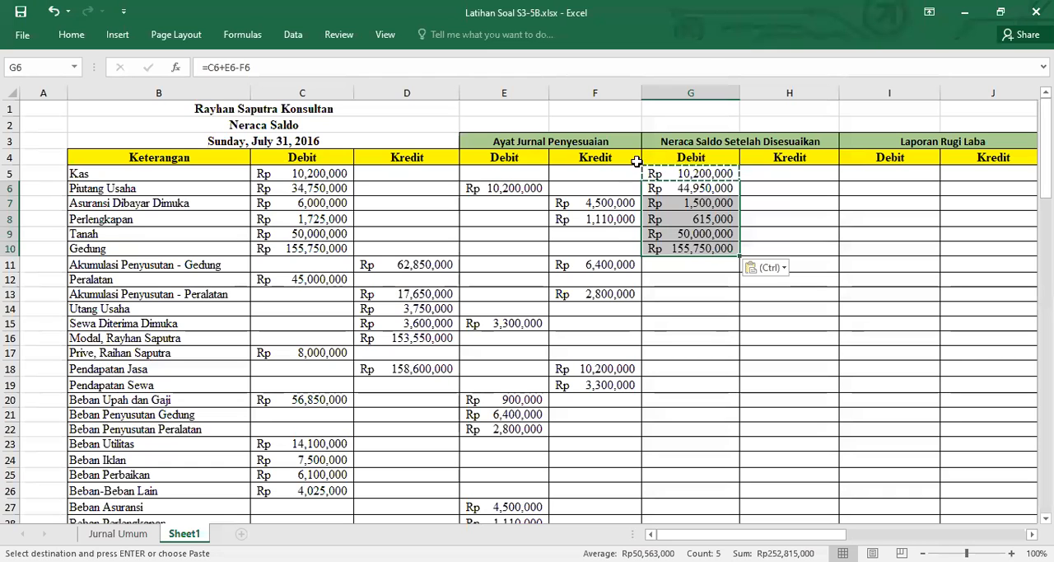
Paste the adjusted debit formula for Peralatan in G12, Prive in G17 and Beban Upah dan Gaji in G20
left_click(659, 281)
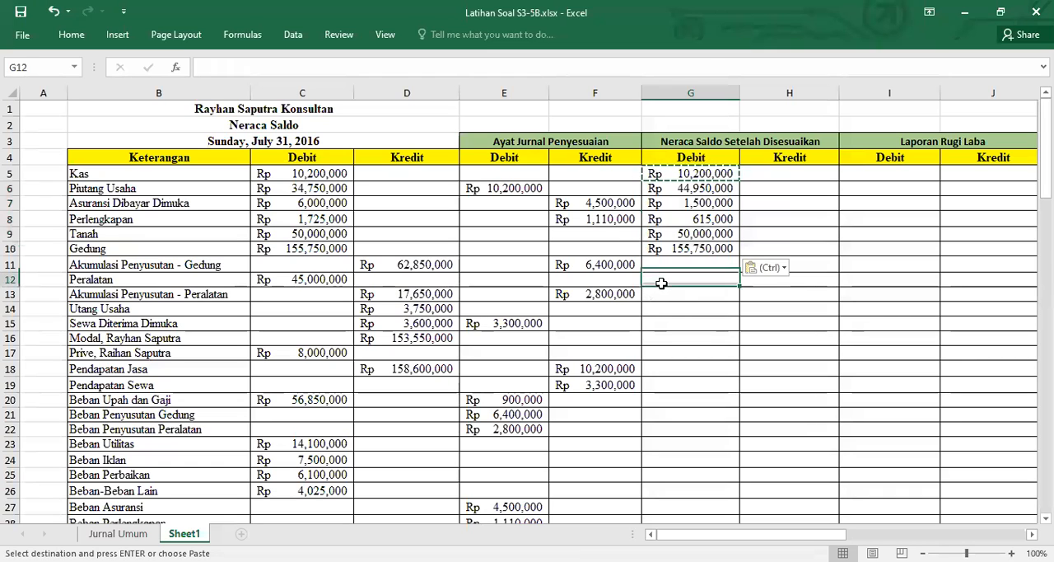
key("ctrl+v")
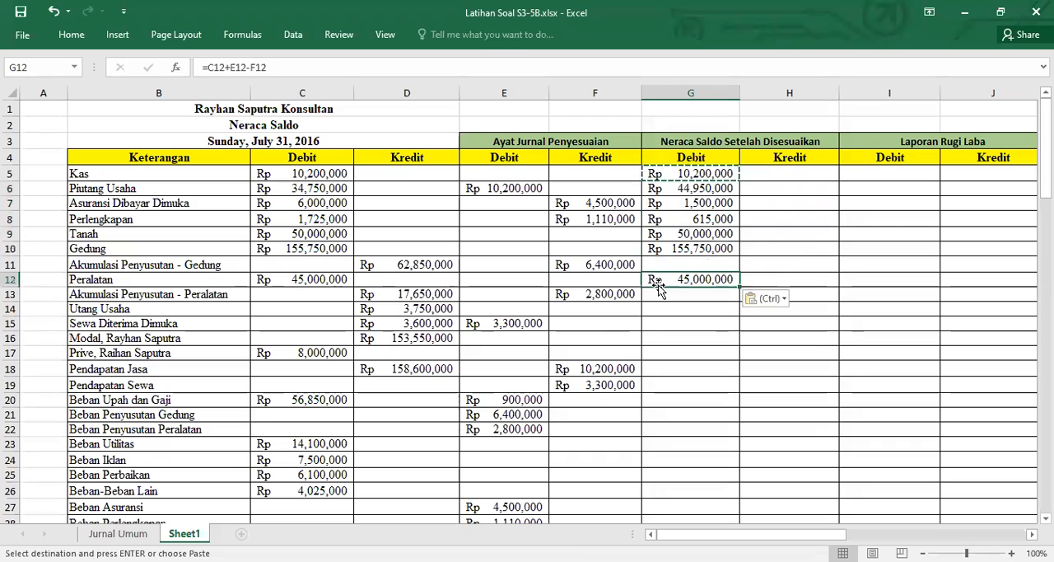
left_click(676, 354)
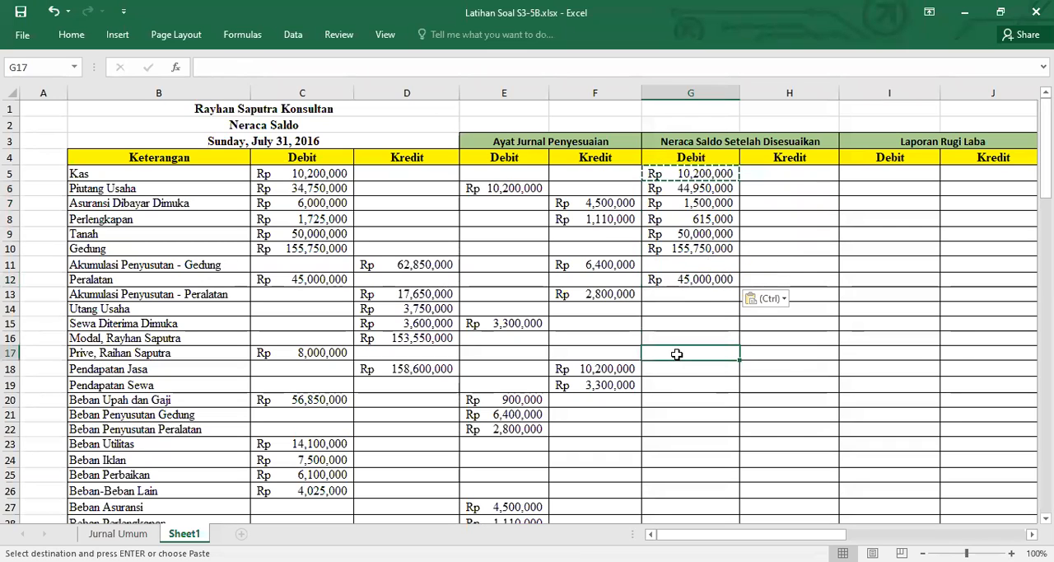
key("ctrl+v")
left_click(671, 401)
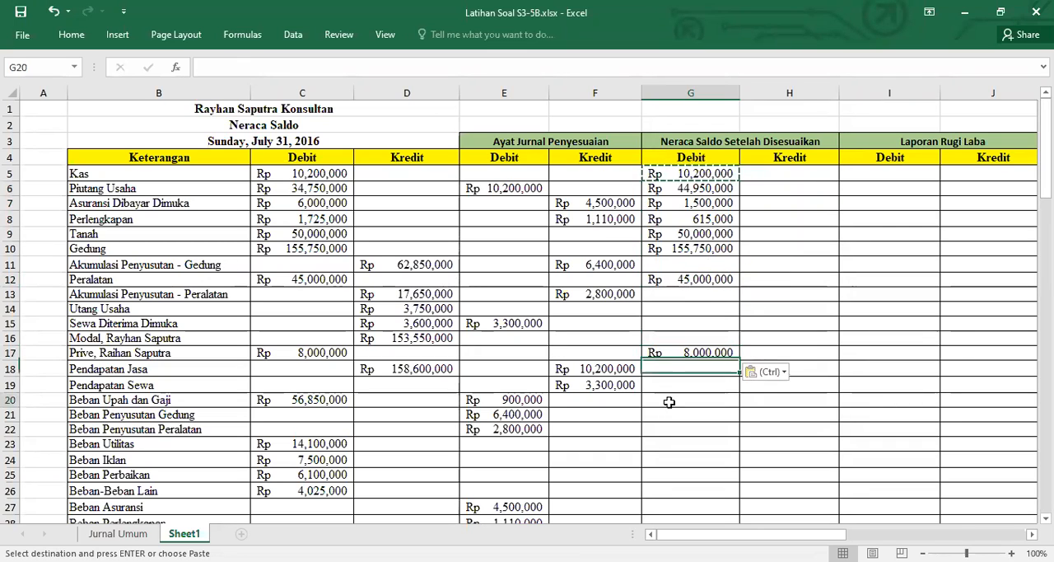
key("ctrl+v")
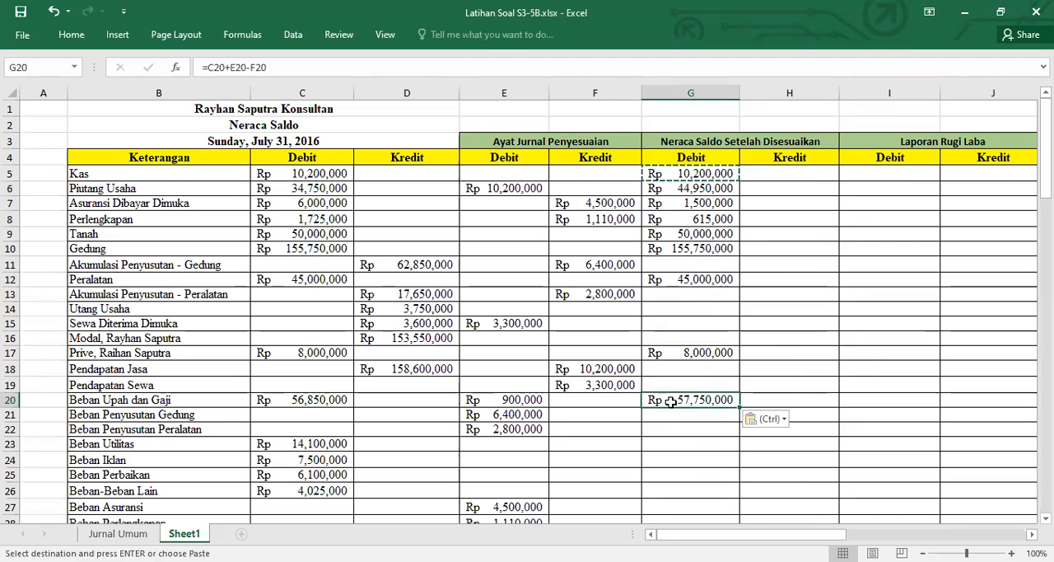
Paste the adjusted debit formula for Beban Utilitas through Beban-Beban Lain in G23:G26 and check the totals in row 30
left_click_drag(684, 446, 682, 486)
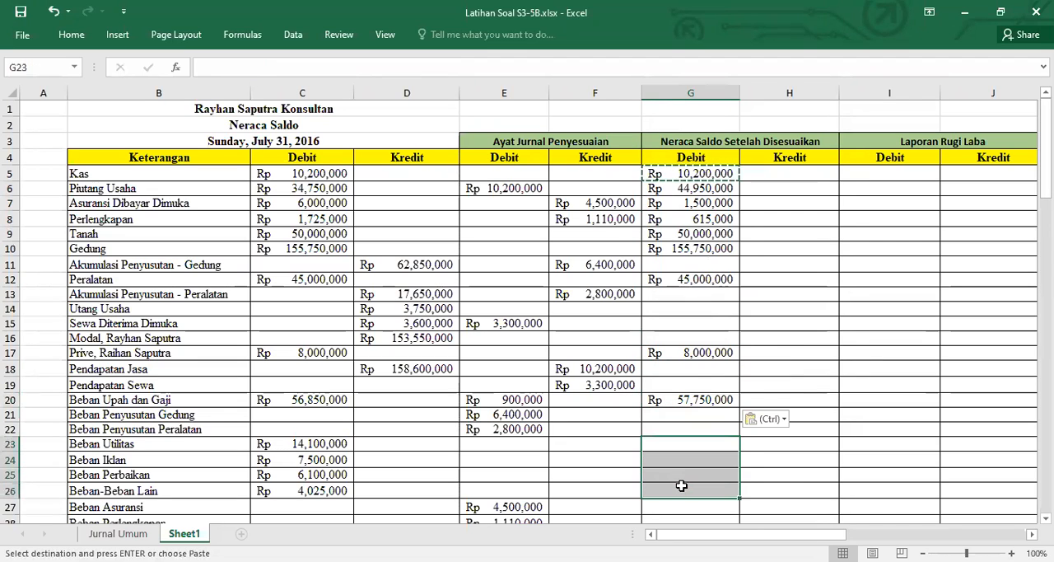
key("ctrl+v")
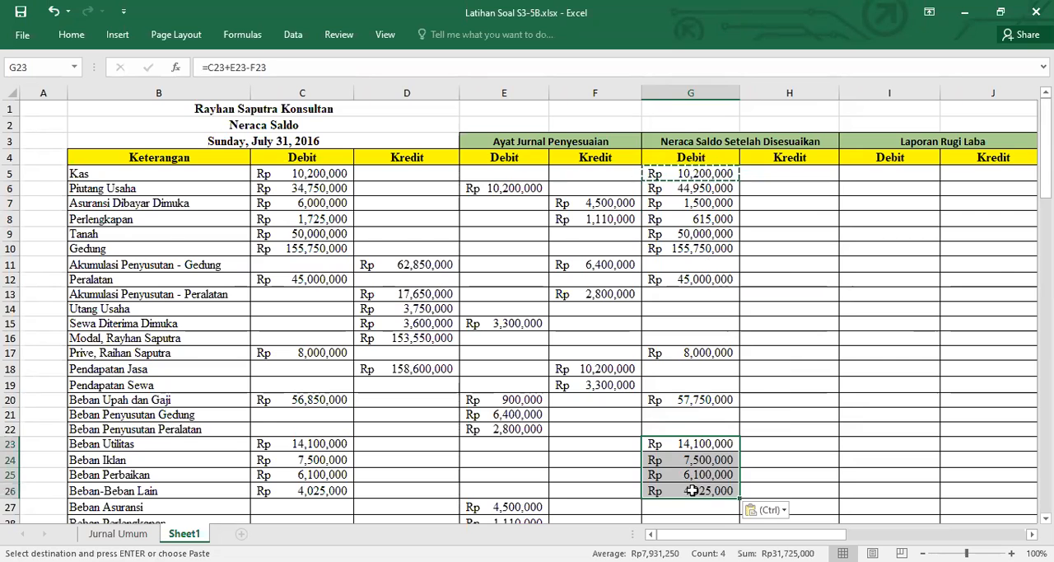
scroll(691, 490, "down", 4)
scroll(692, 490, "down", 1)
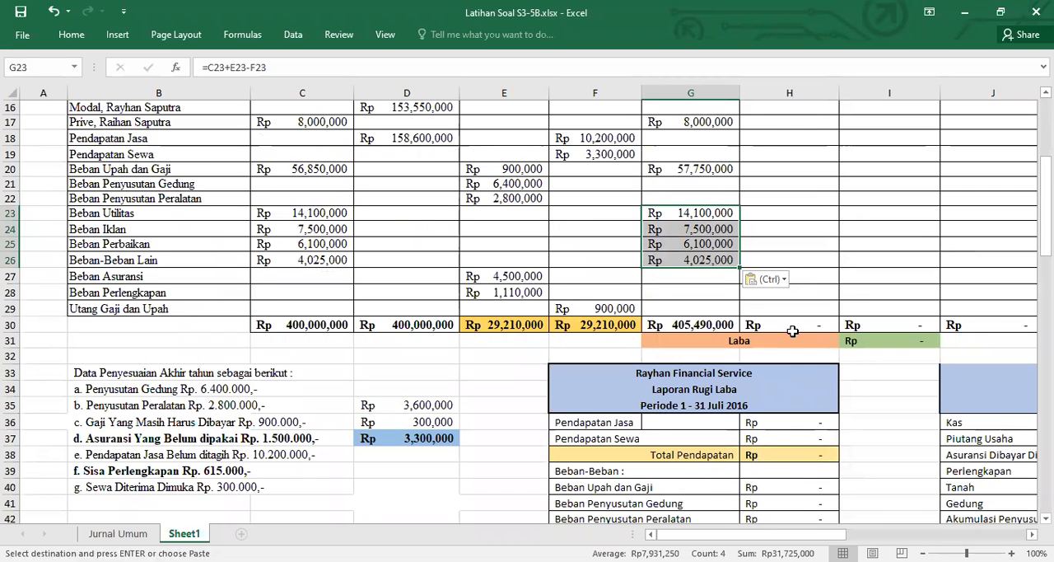
scroll(806, 310, "up", 5)
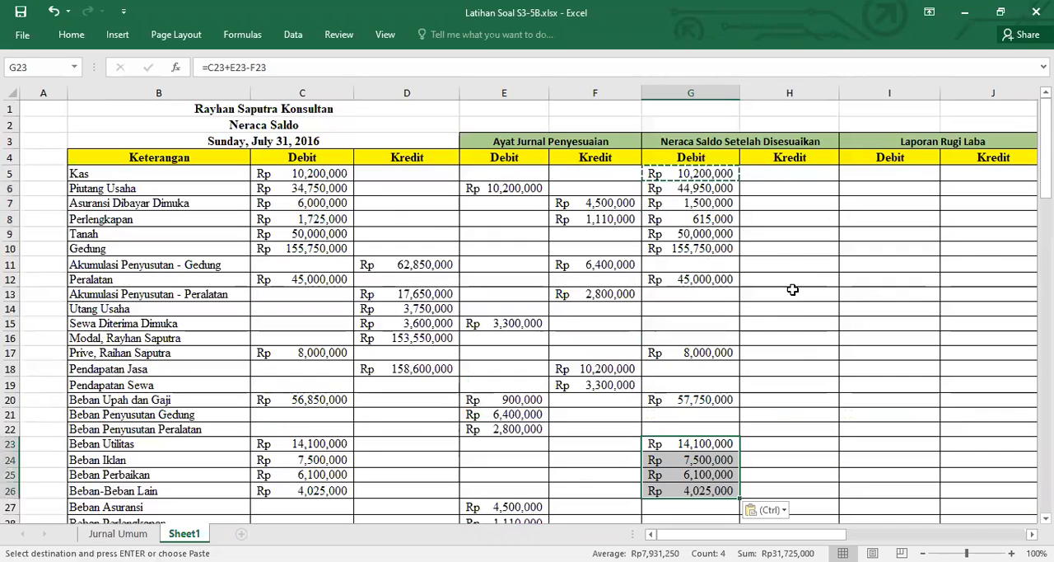
Calculate the Akumulasi Penyusutan - Gedung credit under Neraca Saldo Setelah Disesuaikan in H11 with the formula =D11-E11+F11
left_click(775, 172)
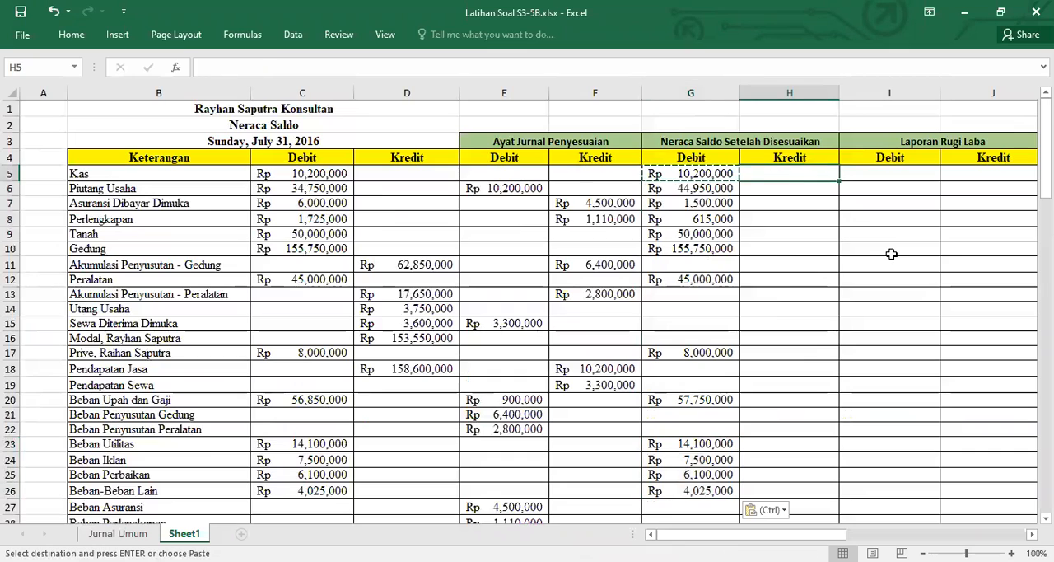
key("Down")
key("Down")
key("Down")
key("Down")
key("Down")
key("Down")
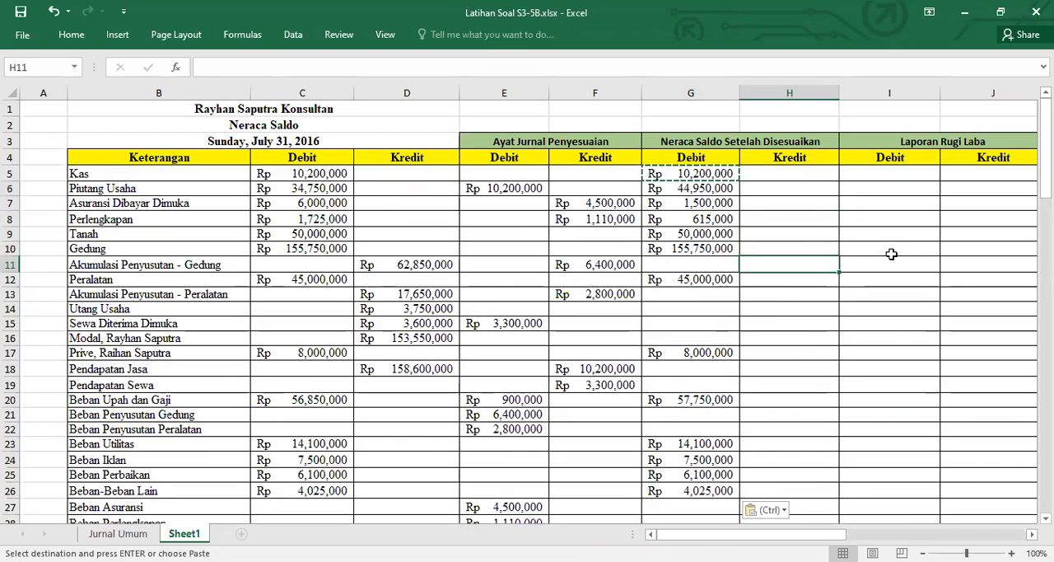
key("Escape")
type("=")
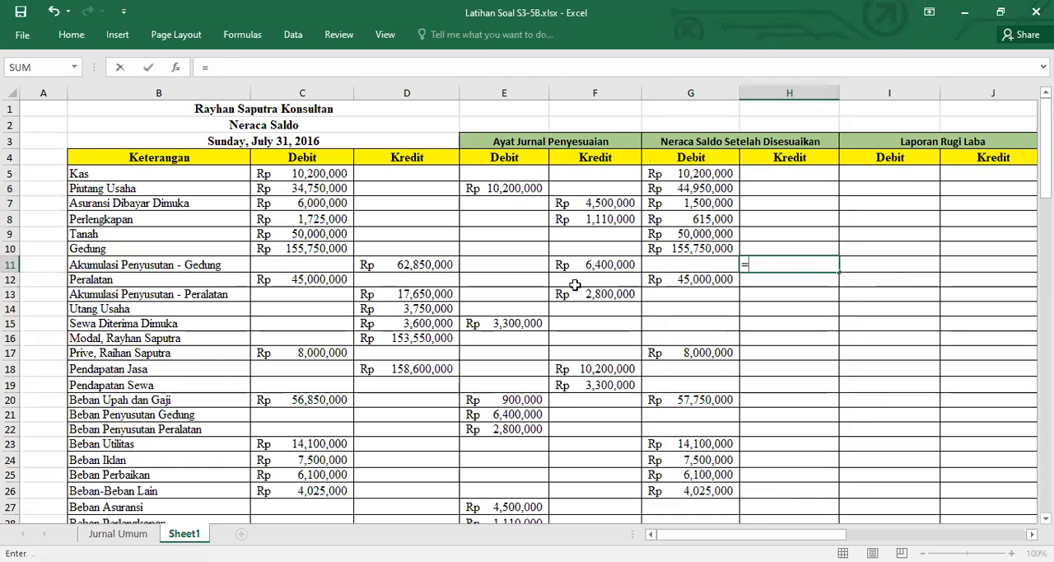
left_click(421, 262)
type("-")
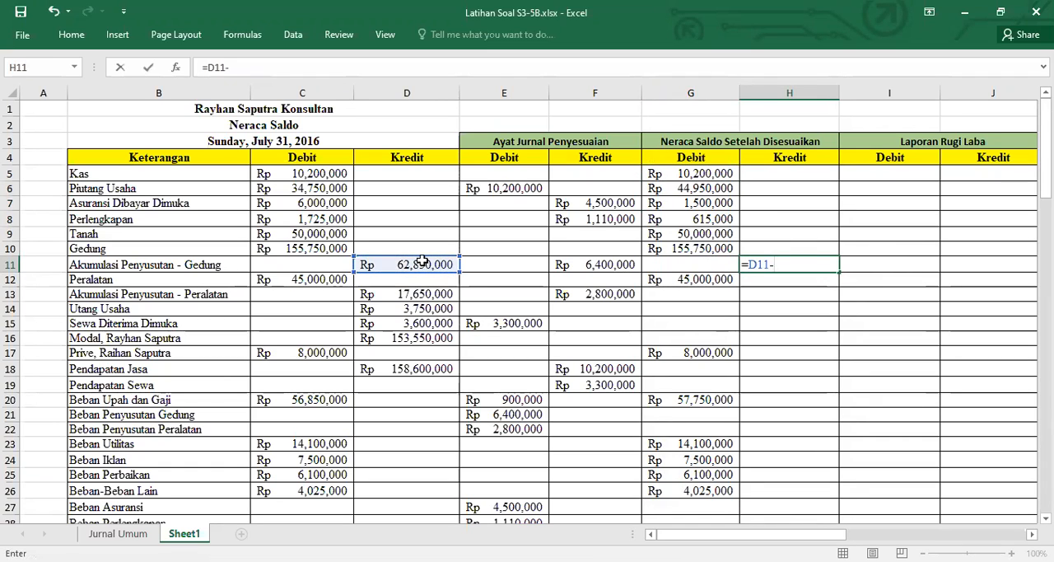
left_click(486, 265)
type("+")
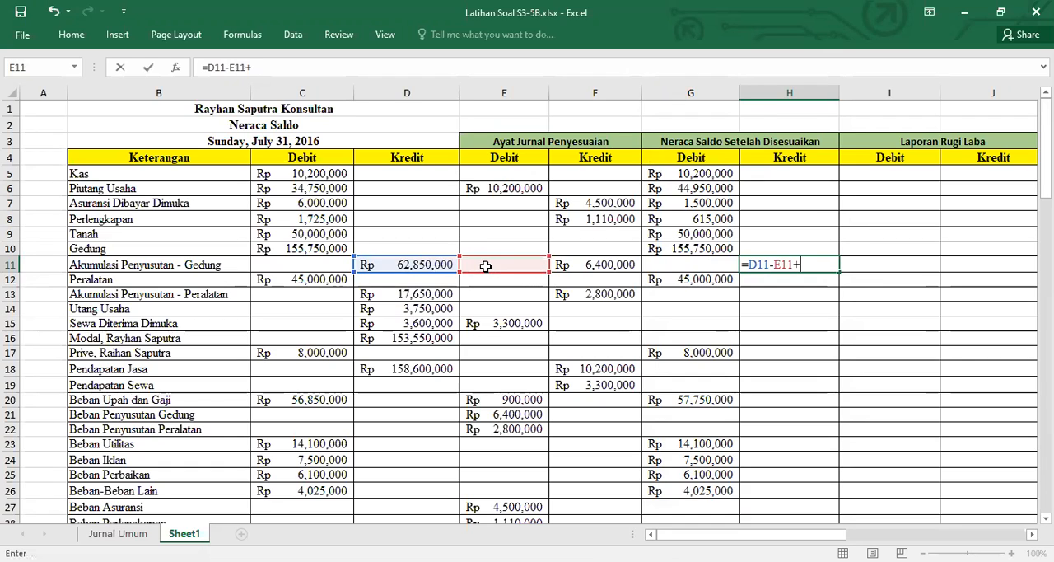
left_click(580, 265)
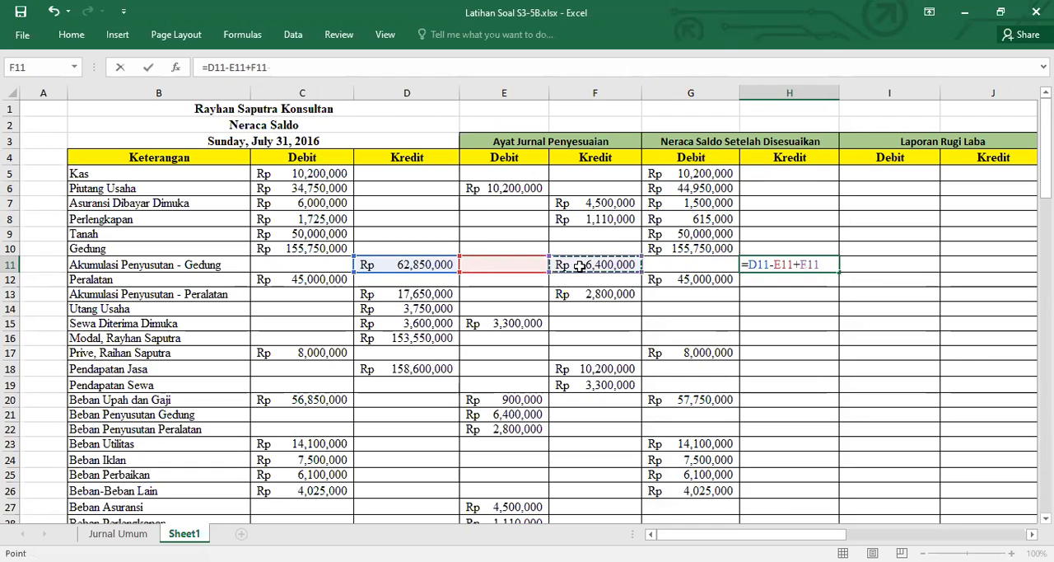
key("Return")
Copy the adjusted credit formula from H11 to the Akumulasi Penyusutan - Peralatan through Modal rows in H13:H16
key("Up")
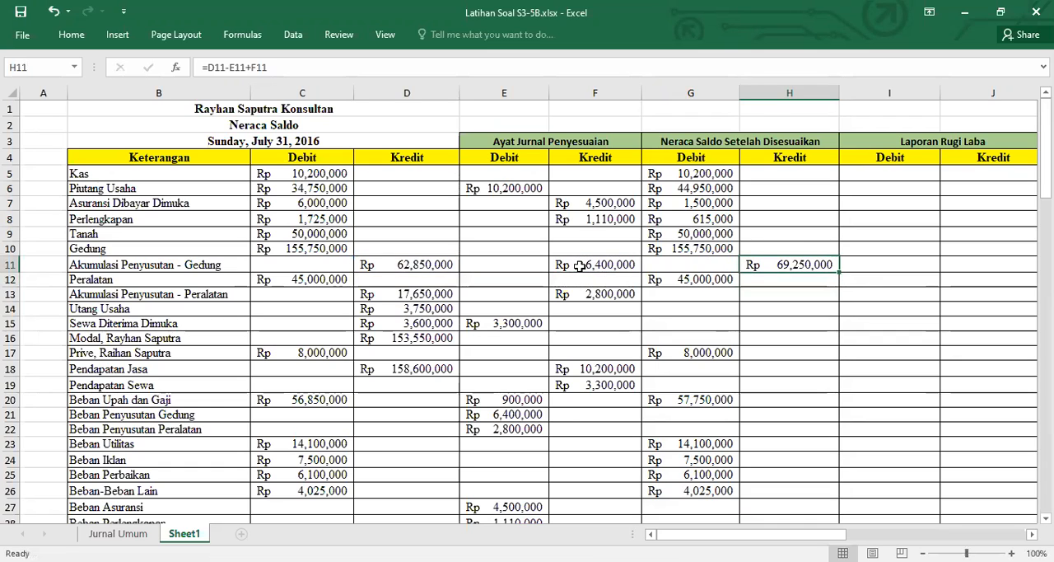
key("ctrl+c")
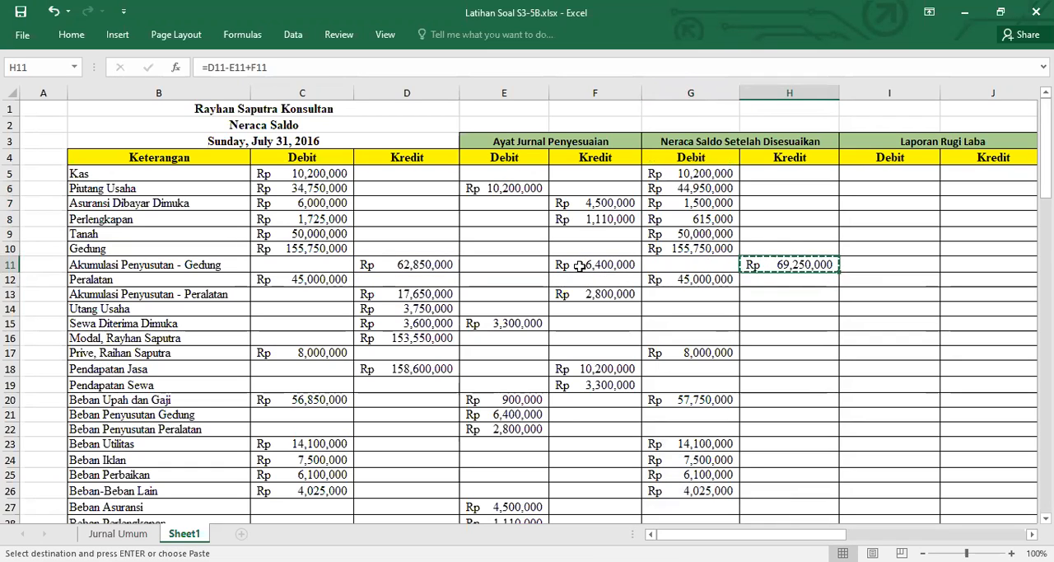
key("Down")
key("Down")
key("shift+Down")
key("shift+Down")
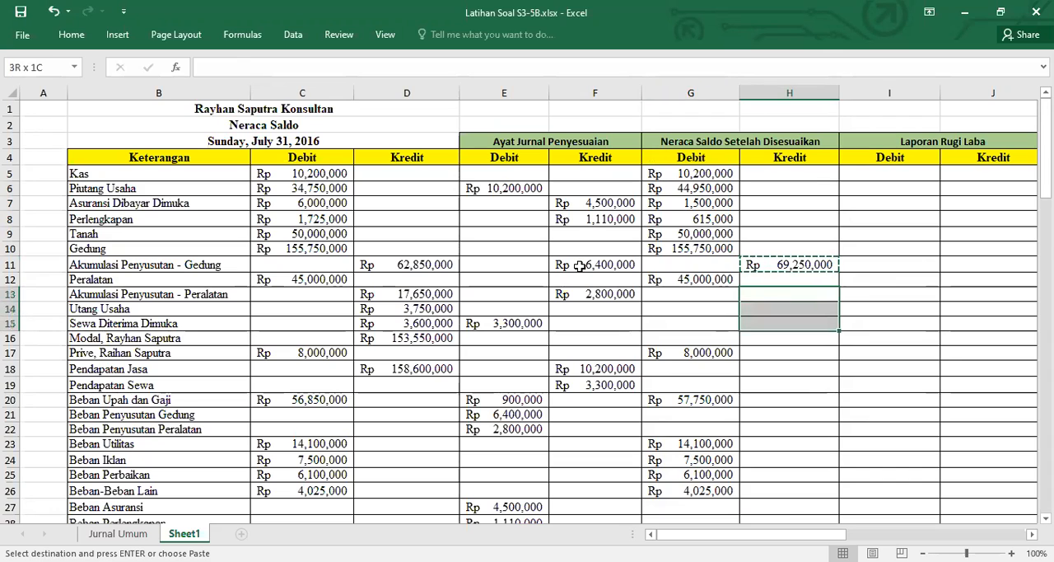
key("shift+Down")
key("ctrl+v")
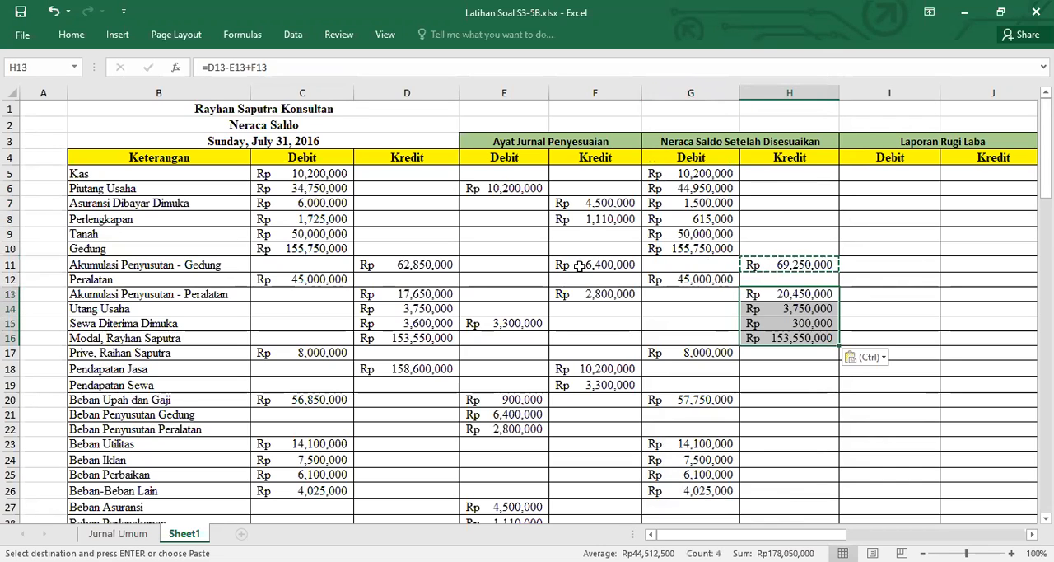
Paste the adjusted credit formula for Pendapatan Jasa in H18
key("Down")
key("Down")
key("Down")
key("Down")
Paste the adjusted credit formula for Utang Gaji dan Upah in H29
key("Down")
key("ctrl+v")
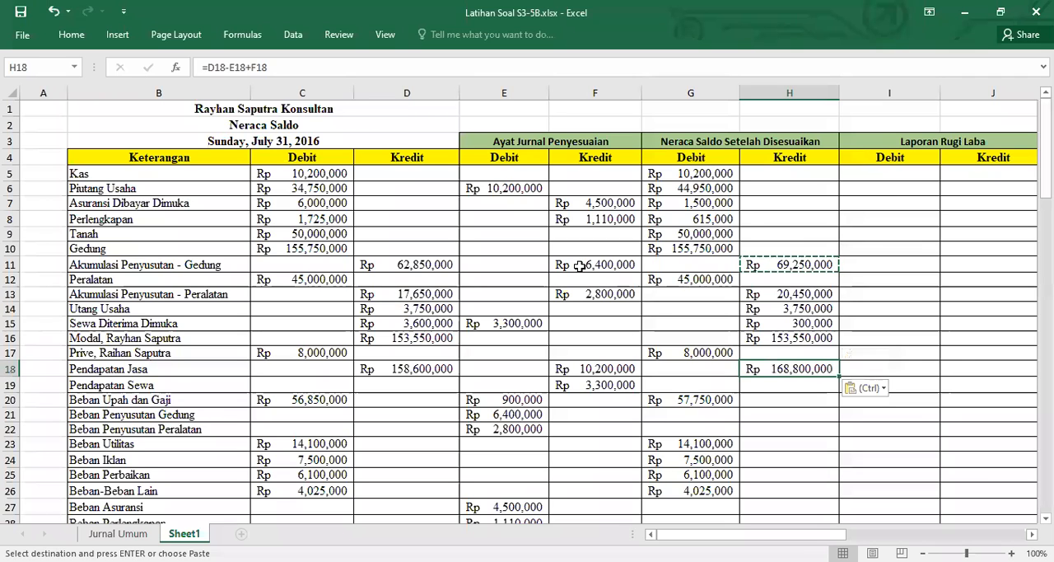
key("Down")
key("Down")
key("Down")
key("Down")
key("Down")
key("Down")
key("Down")
key("Down")
key("Down")
key("Down")
key("Down")
key("Down")
key("Down")
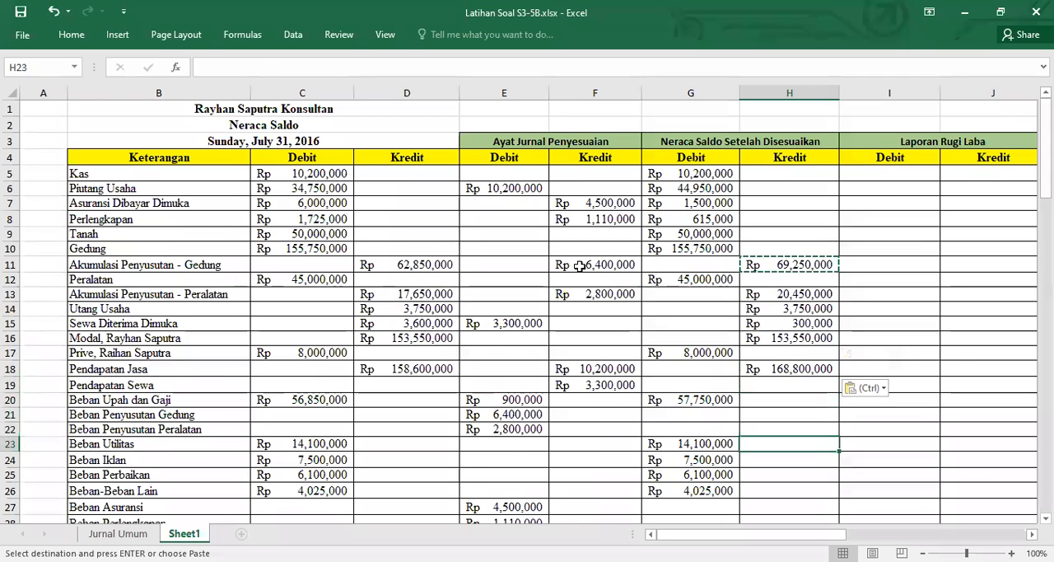
key("Up")
key("Right")
key("Up")
key("ctrl+v")
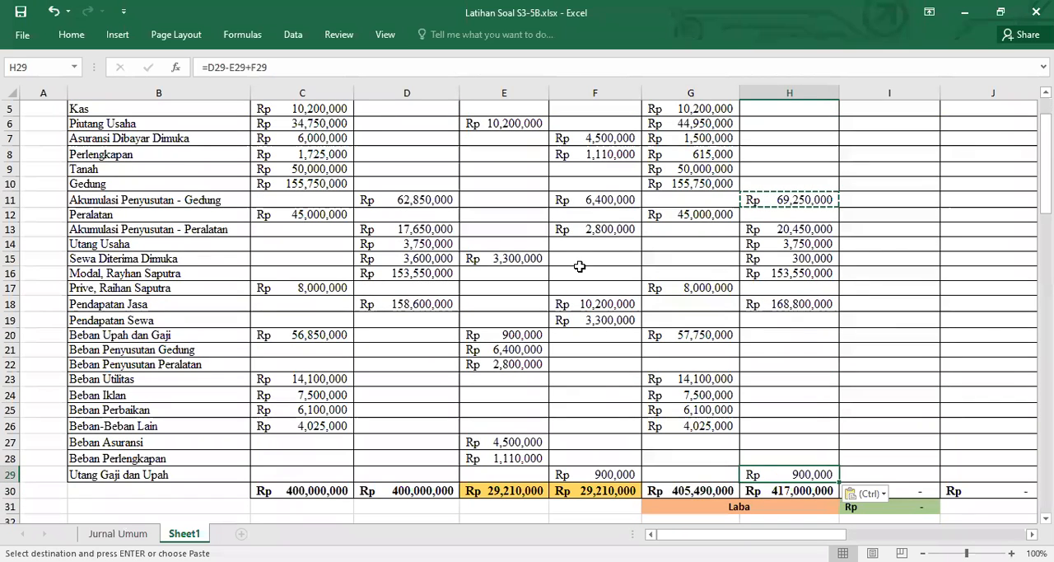
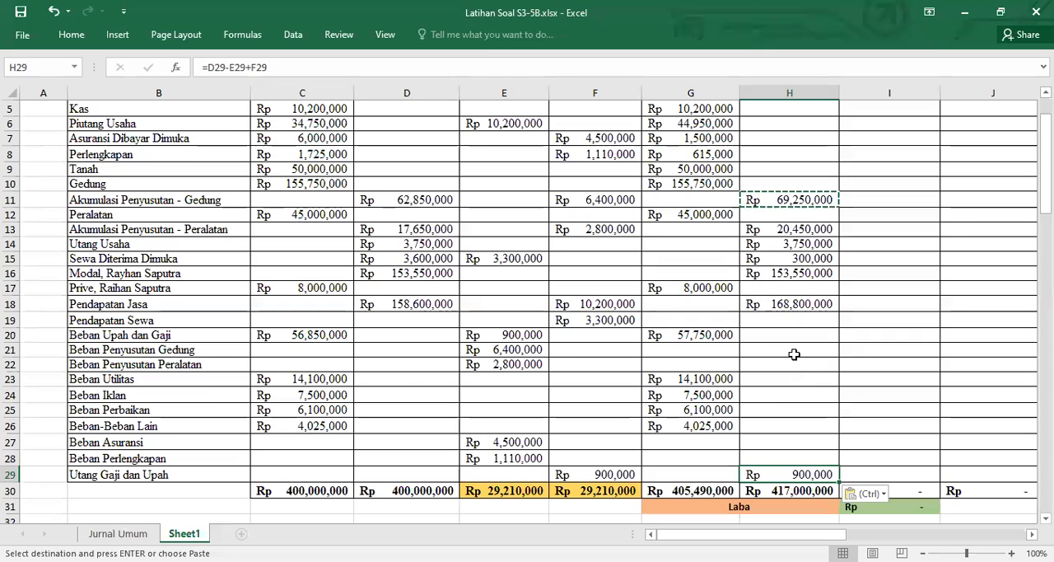
Copy the adjusted debit formula from Beban Upah dan Gaji in G20 to the Beban Penyusutan Gedung and Peralatan rows in G21:G22
left_click(795, 356)
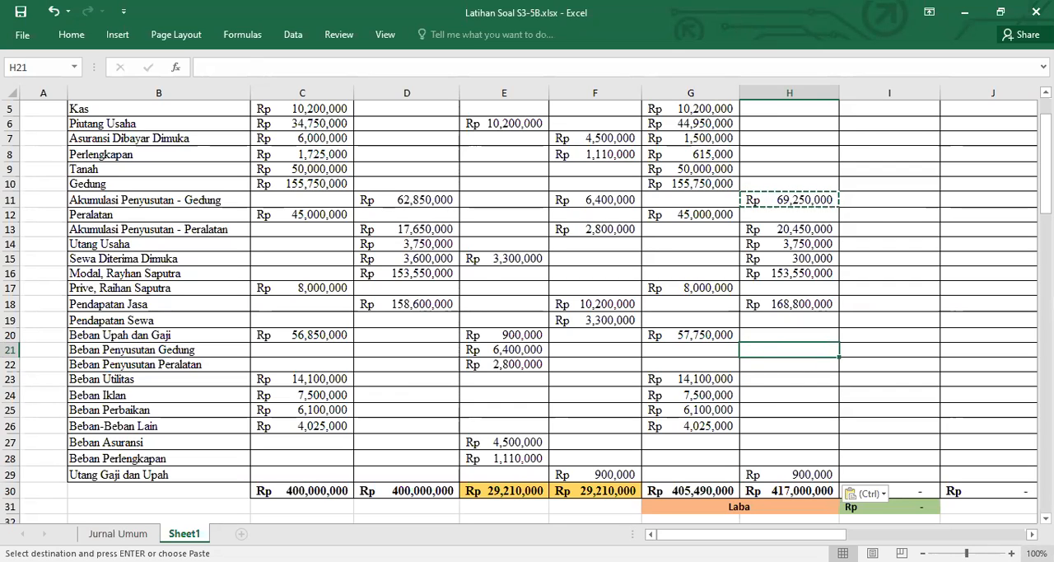
key("Left")
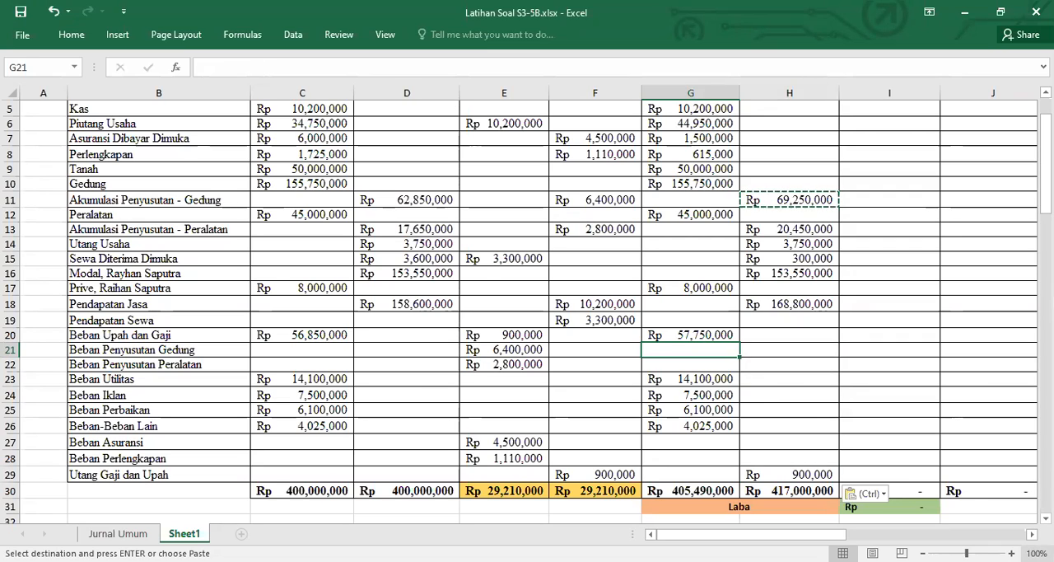
key("Up")
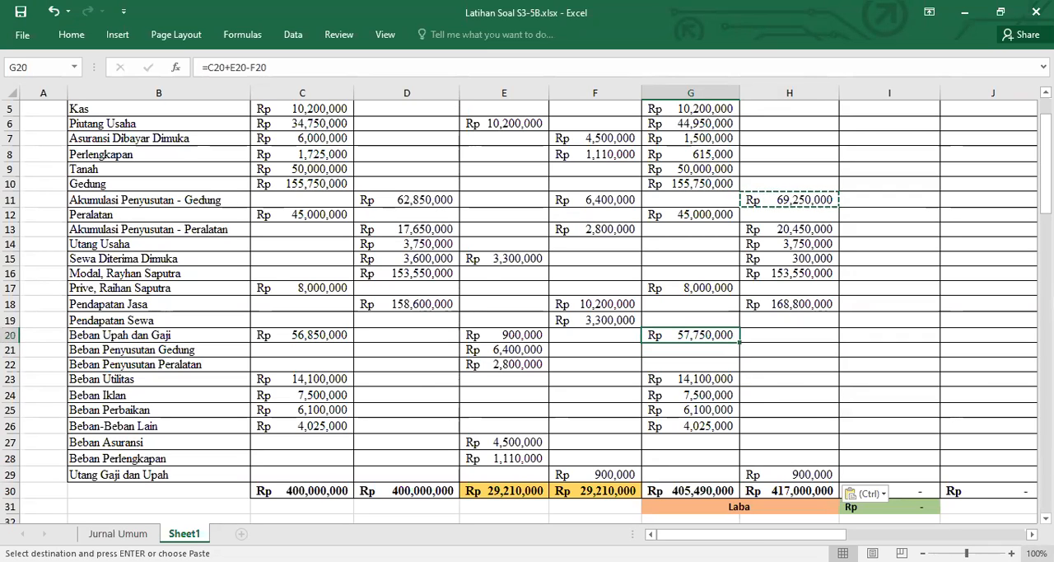
key("ctrl+c")
key("Down")
key("shift+Down")
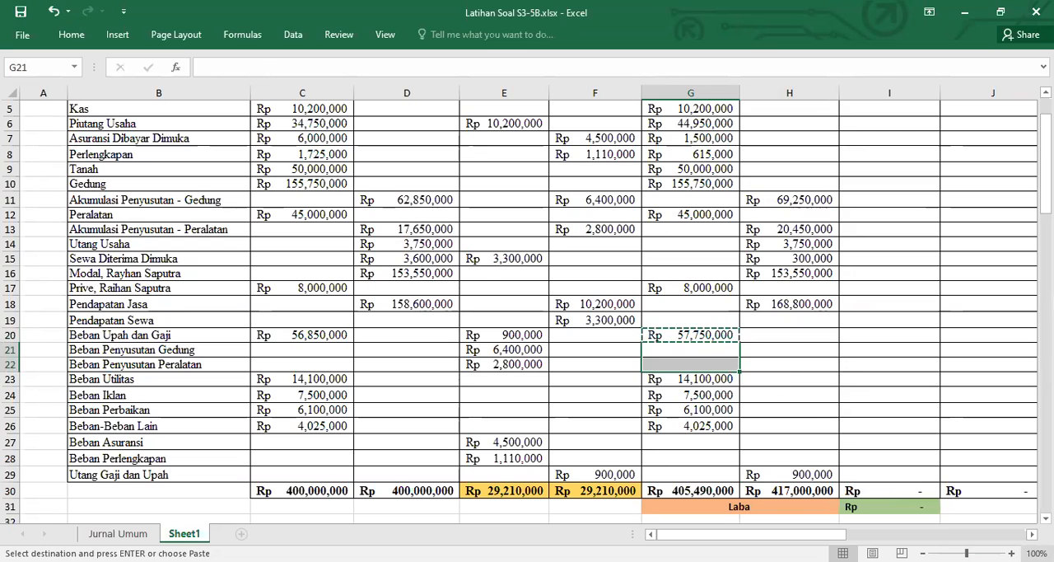
key("ctrl+v")
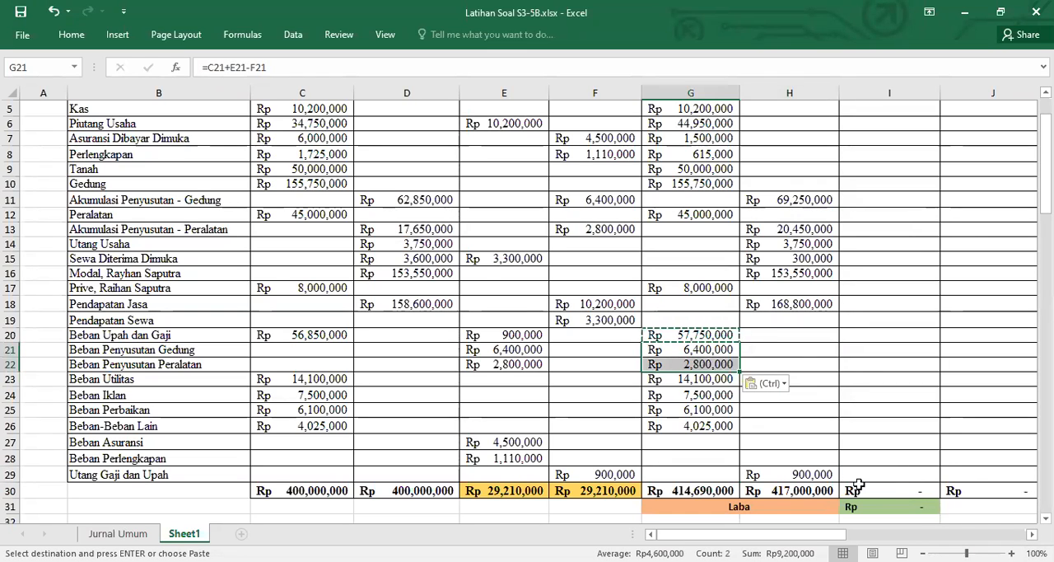
Paste the adjusted debit formula for Beban Perlengkapan in G28 and Beban Asuransi in G27
left_click(692, 460)
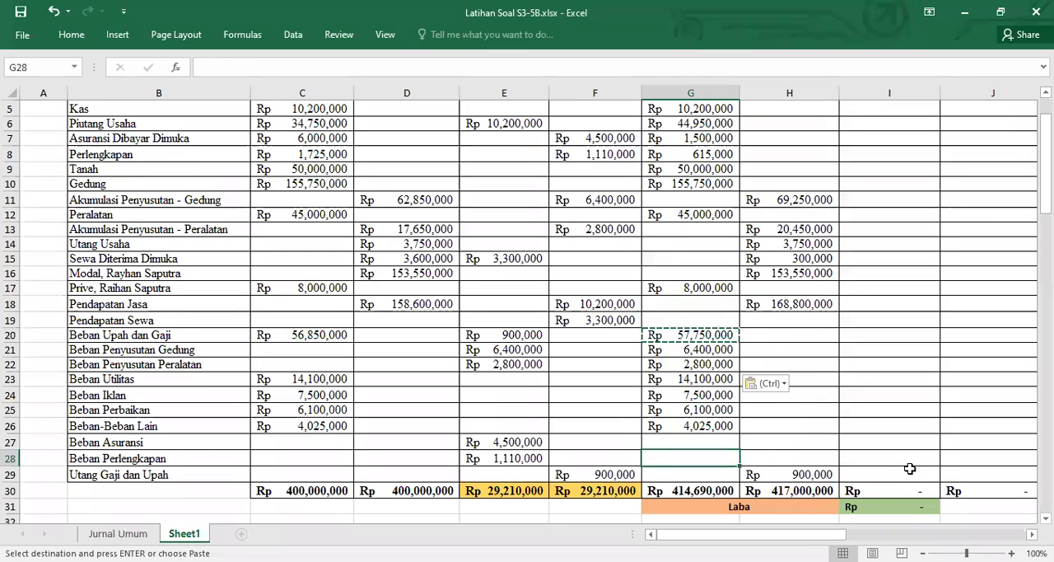
key("ctrl+v")
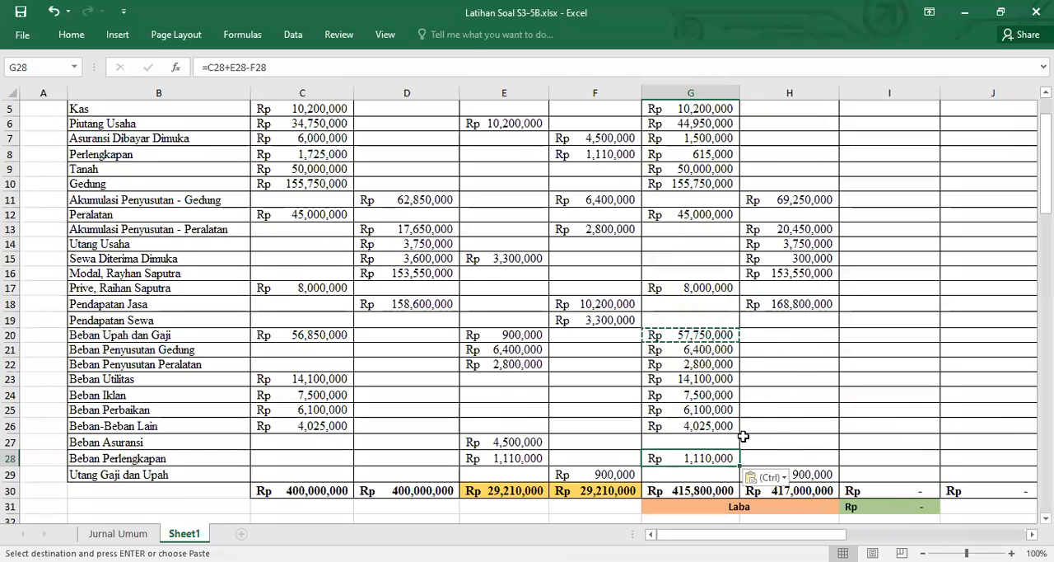
key("Up")
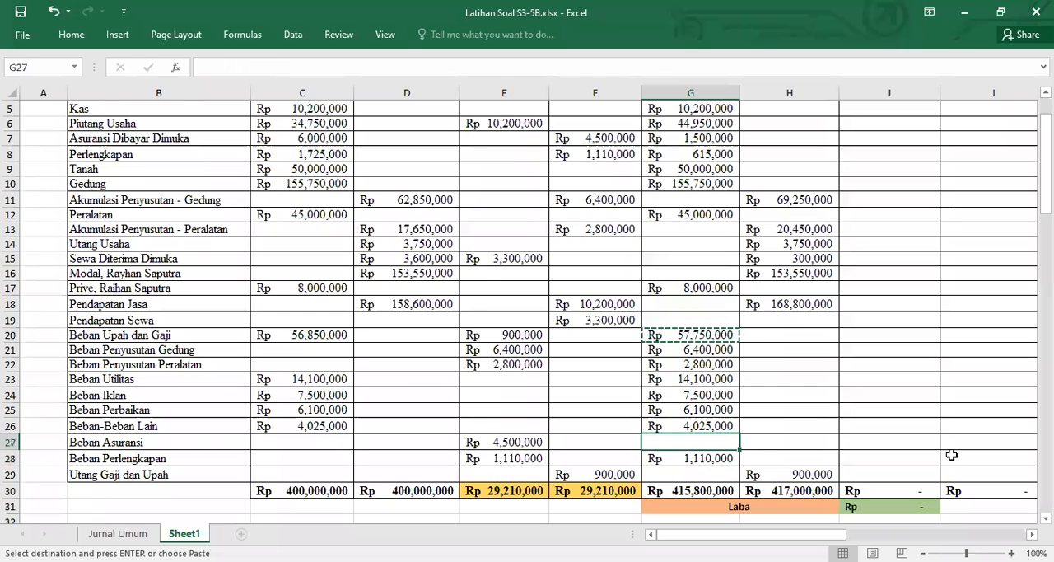
key("ctrl+v")
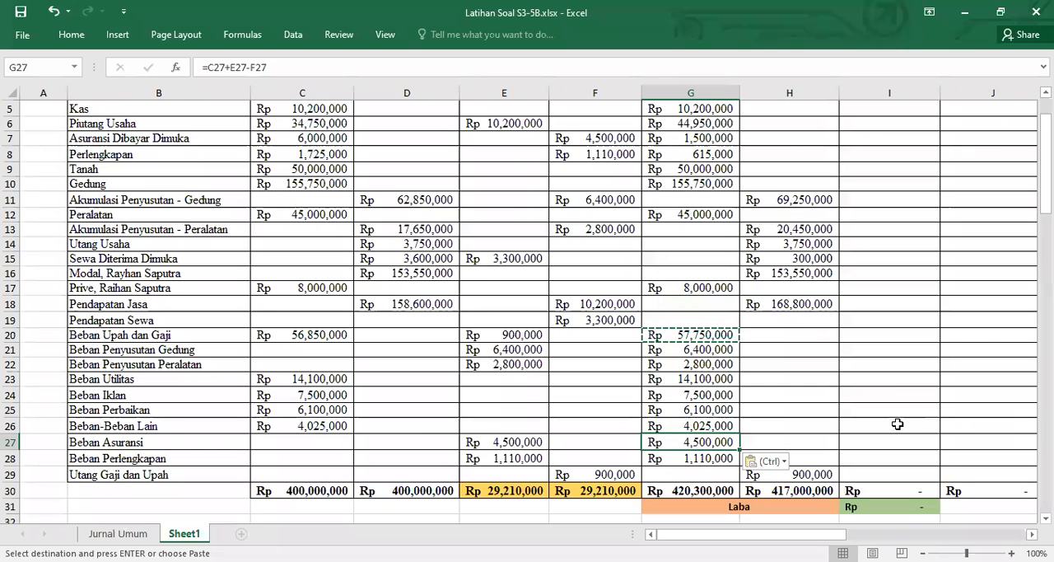
key("Escape")
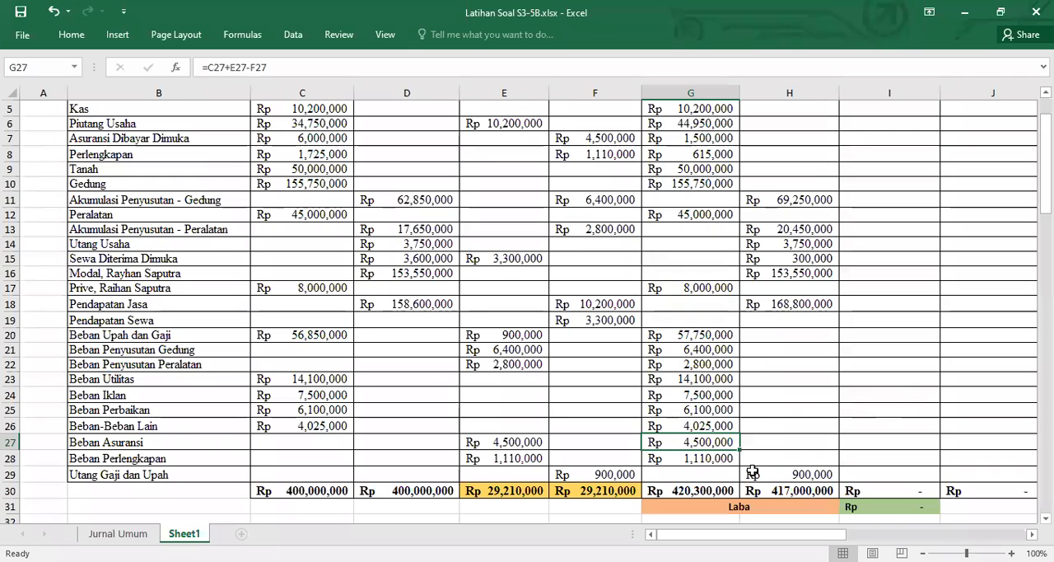
Copy the adjusted credit formula from Pendapatan Jasa in H18 to Pendapatan Sewa in H19
left_click(710, 490)
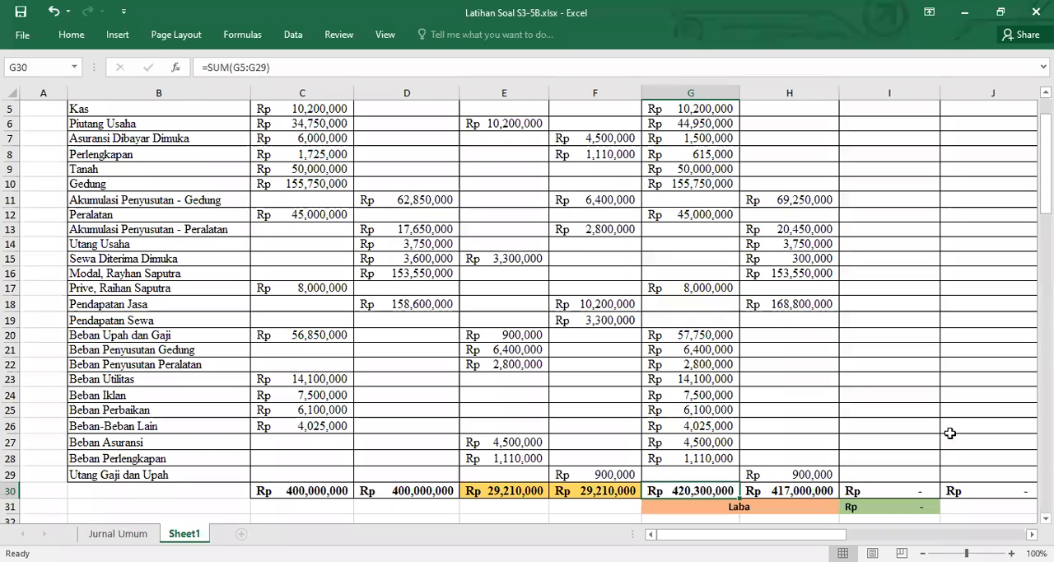
key("Right")
scroll(985, 393, "up", 1)
scroll(985, 393, "up", 1)
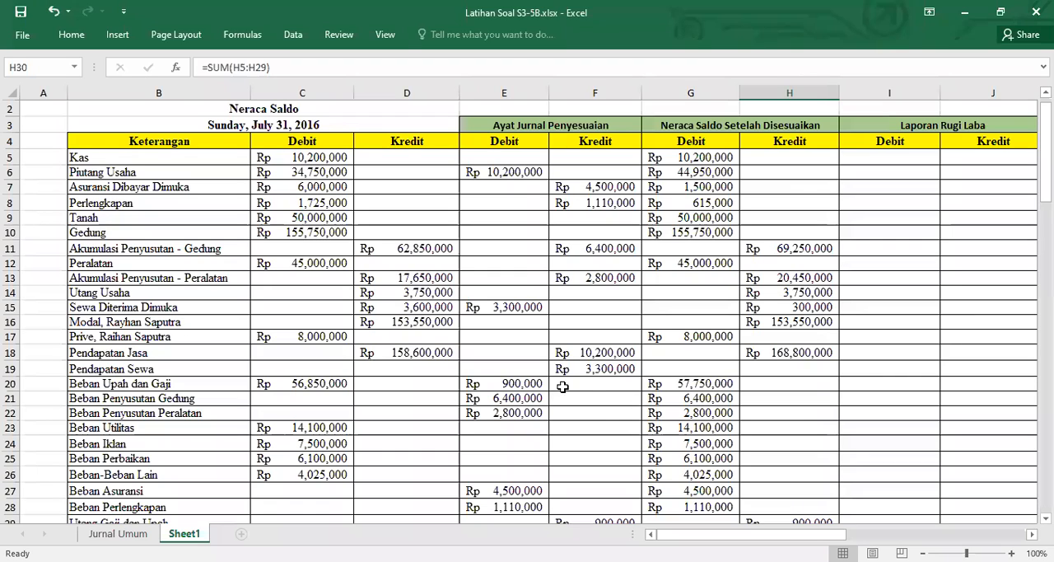
left_click(778, 370)
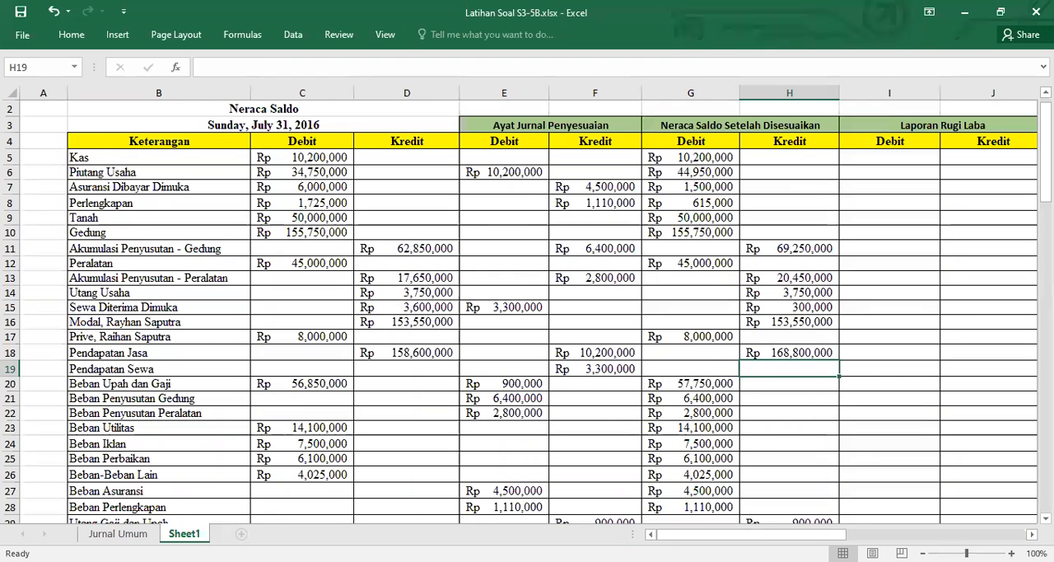
left_click(789, 353)
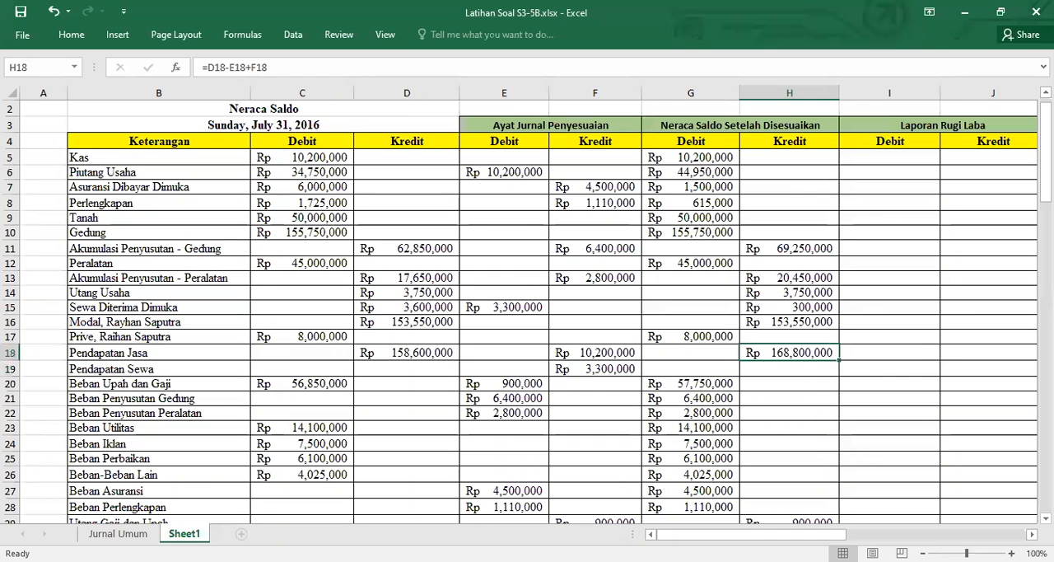
key("ctrl+c")
key("Down")
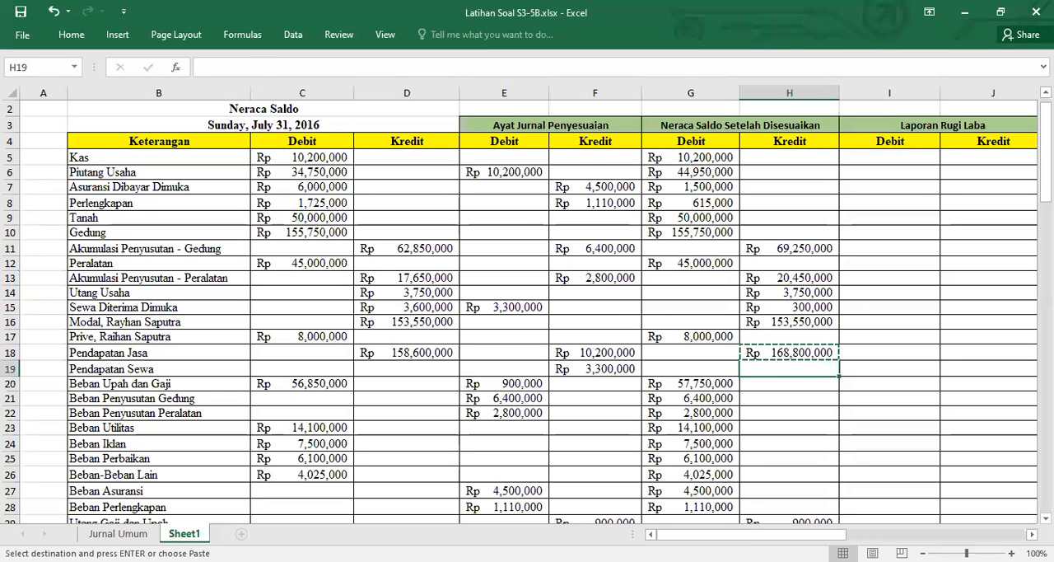
key("ctrl+v")
scroll(527, 311, "up", 1)
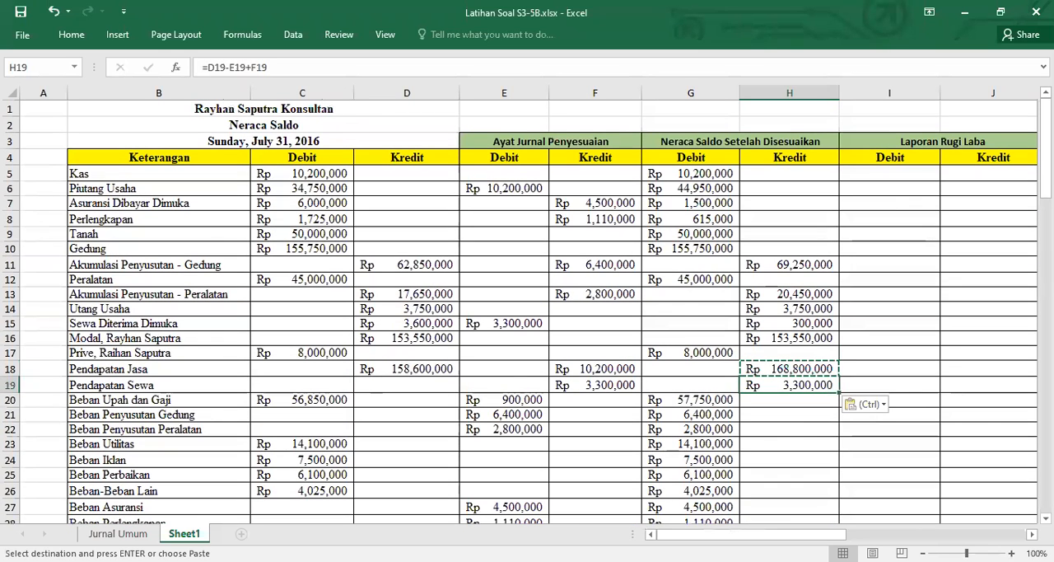
scroll(527, 311, "down", 4)
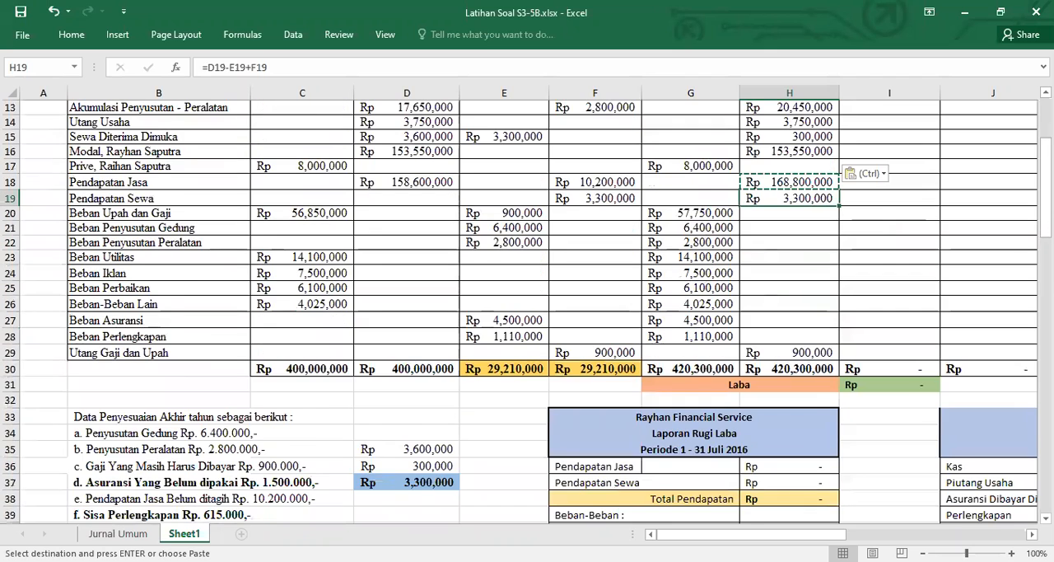
scroll(883, 446, "down", 1)
key("Escape")
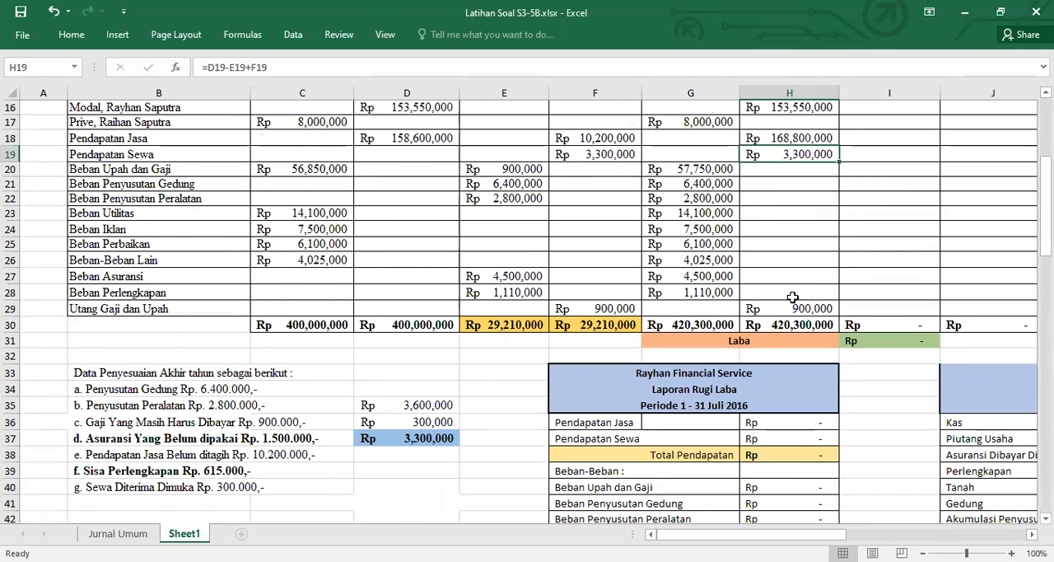
Check the adjusted debits of Kas through Perlengkapan against their adjustments, and compare the adjusted debit and credit totals in G30:H30
scroll(792, 297, "up", 5)
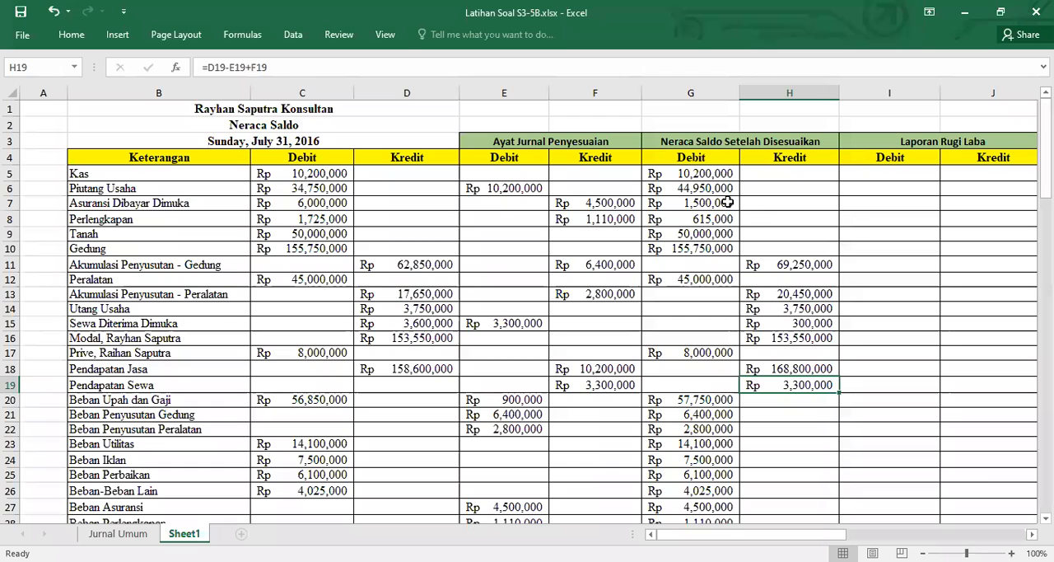
left_click_drag(332, 176, 669, 176)
left_click(332, 188)
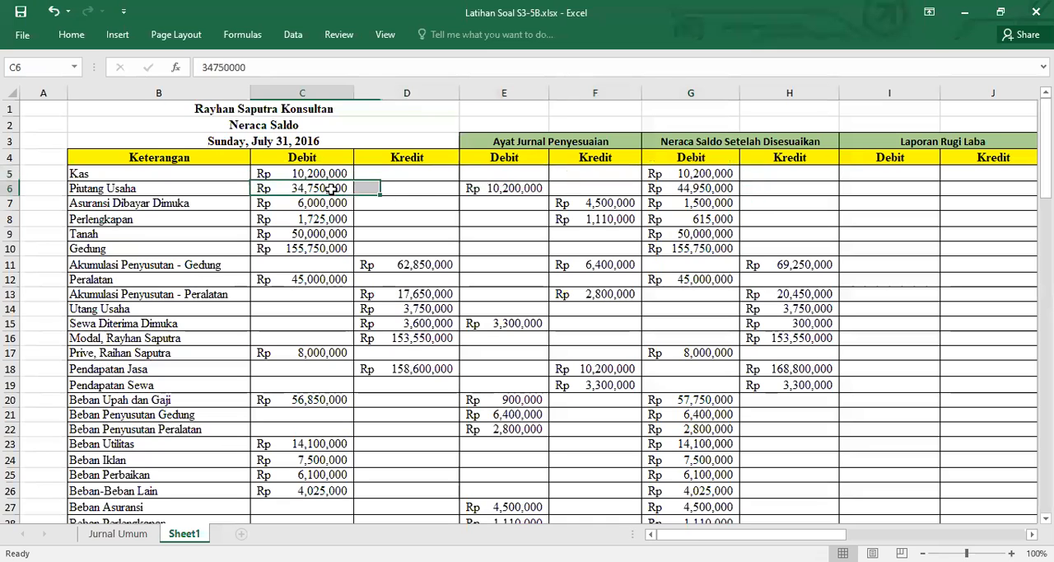
left_click_drag(332, 188, 496, 187)
left_click(663, 188)
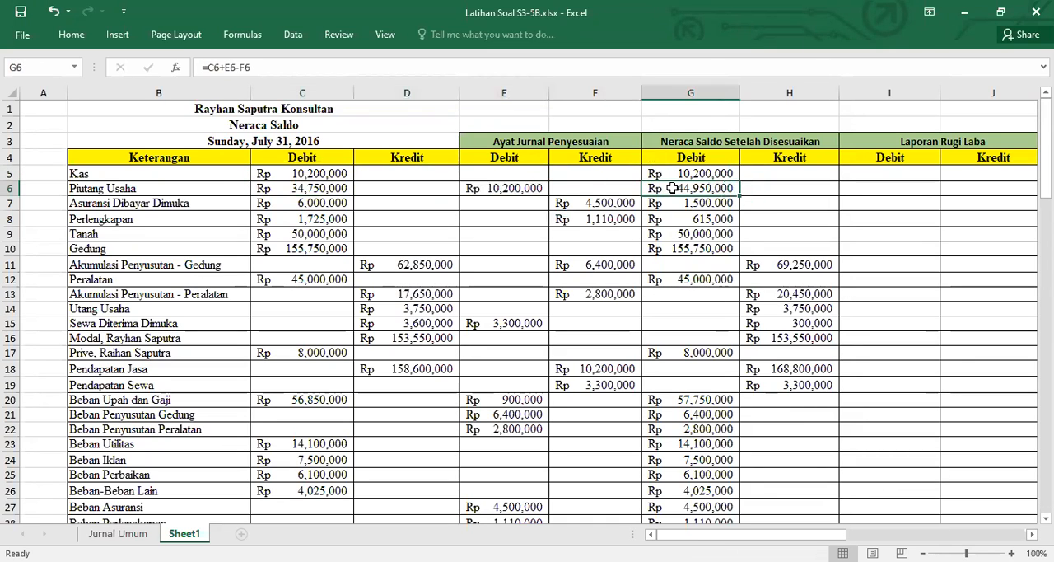
left_click_drag(287, 202, 587, 205)
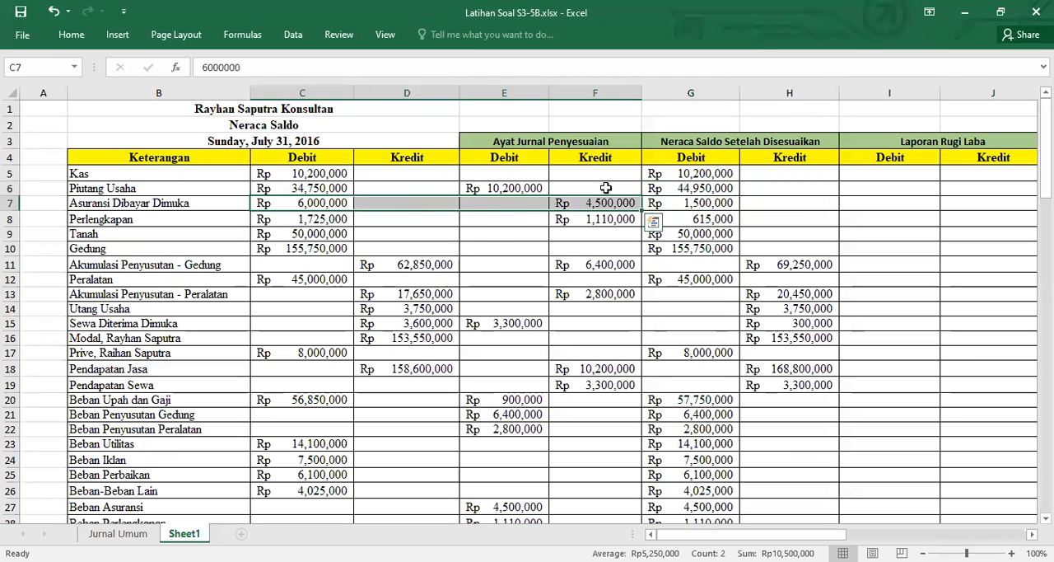
left_click(692, 206)
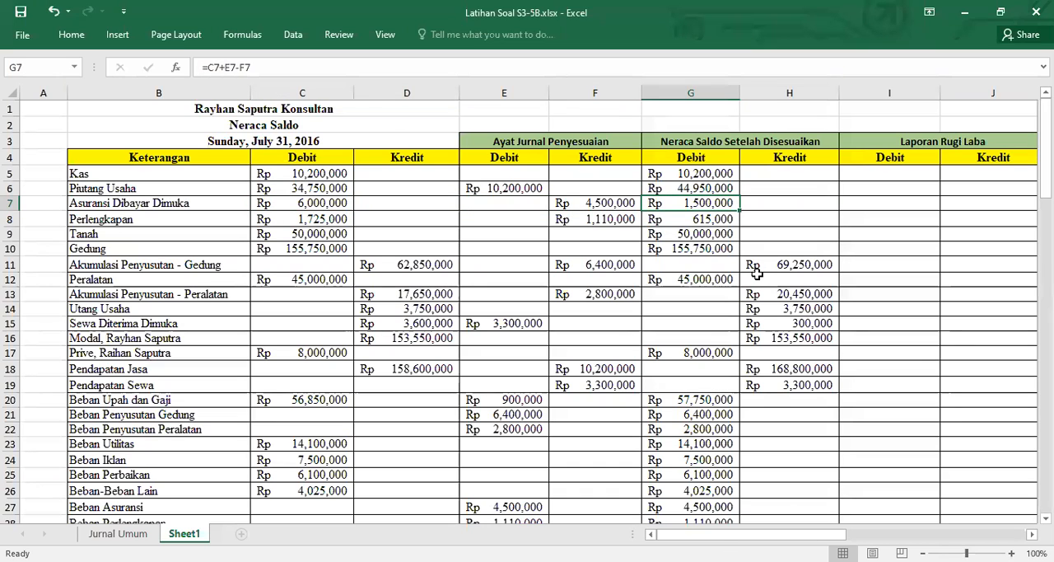
left_click(312, 218)
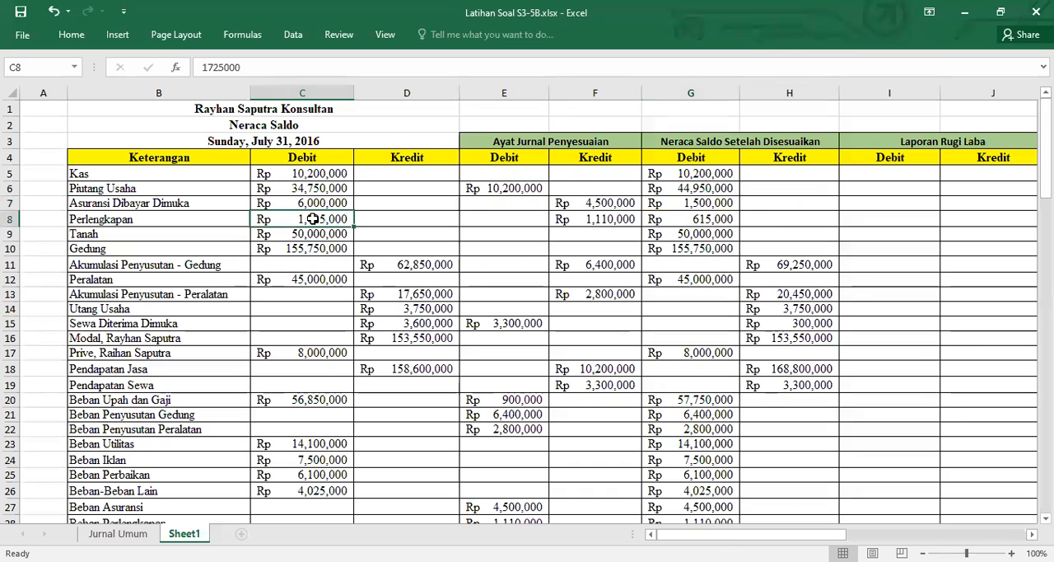
left_click(608, 223)
left_click(684, 218)
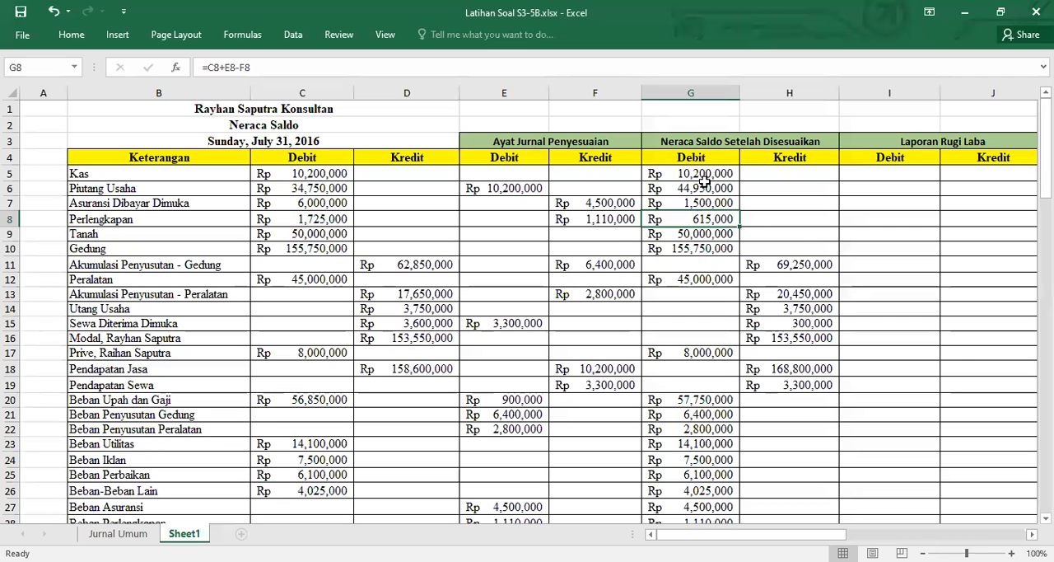
scroll(718, 223, "down", 1)
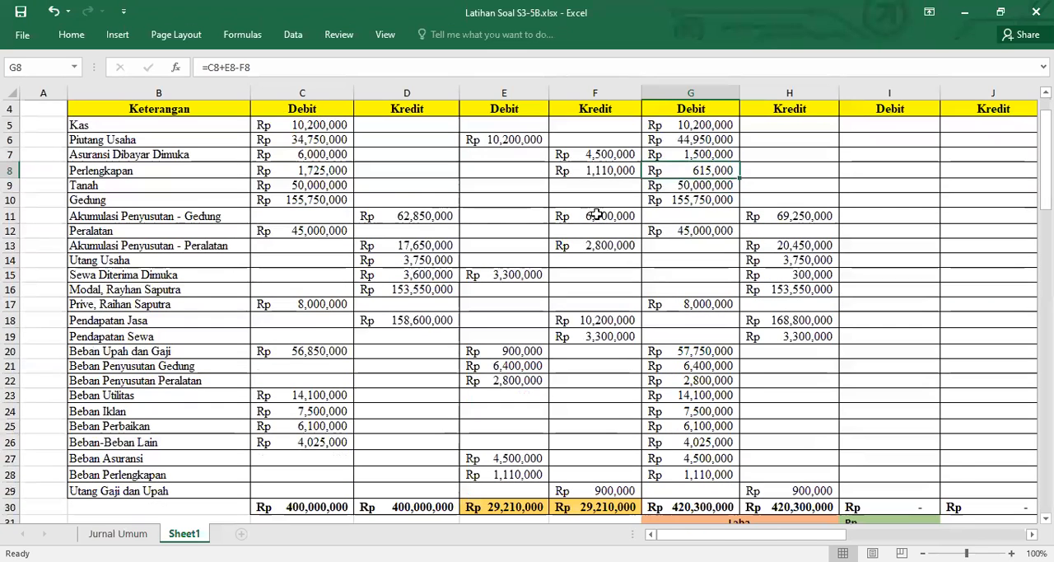
scroll(777, 306, "down", 5)
left_click(691, 280)
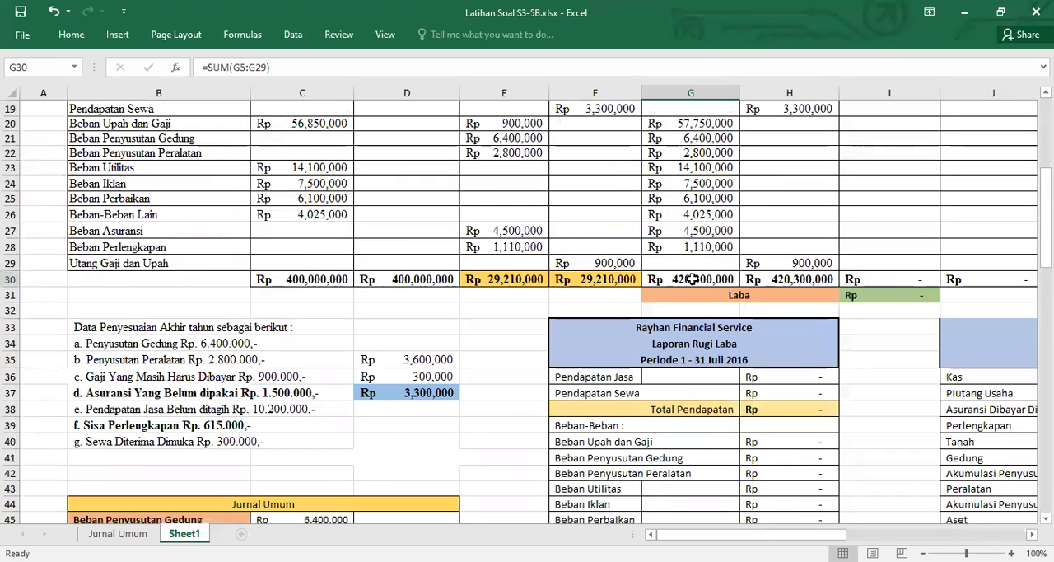
left_click_drag(691, 279, 788, 279)
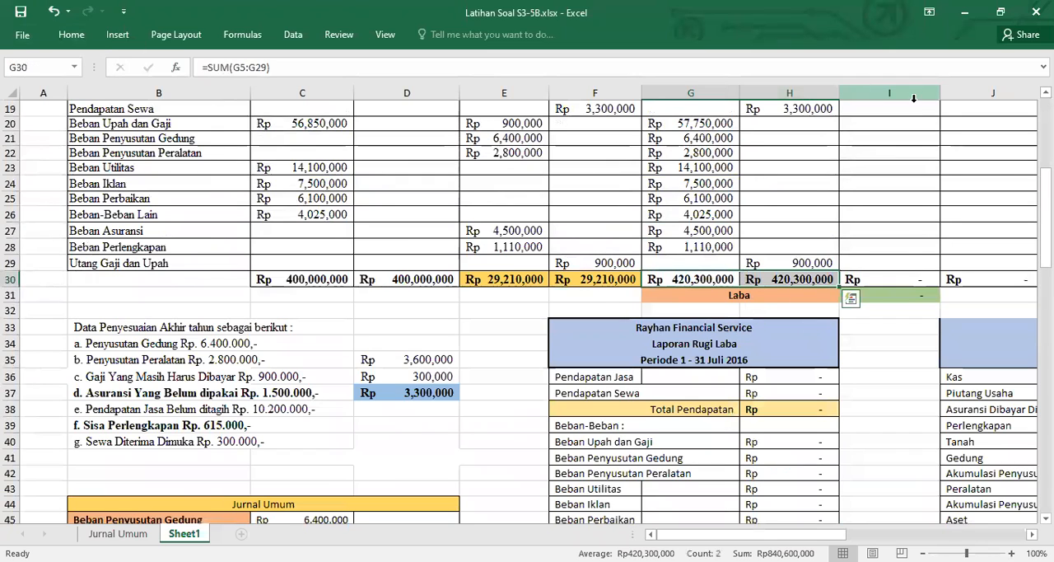
Freeze the panes at C5 to keep header rows 1 to 4 and columns A:B in view
left_click(889, 231)
scroll(871, 186, "up", 4)
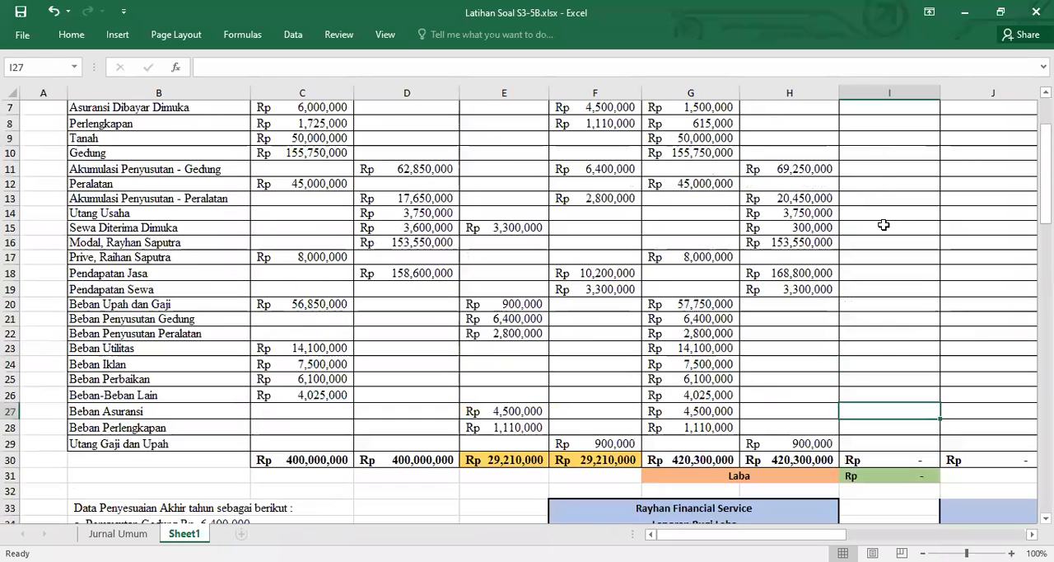
scroll(527, 304, "right", 3)
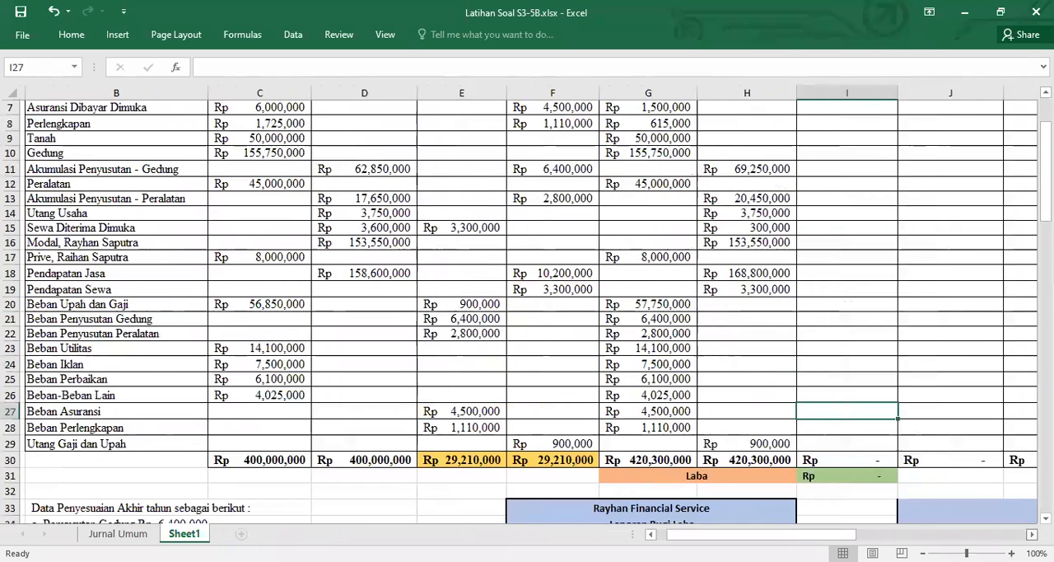
scroll(527, 305, "up", 2)
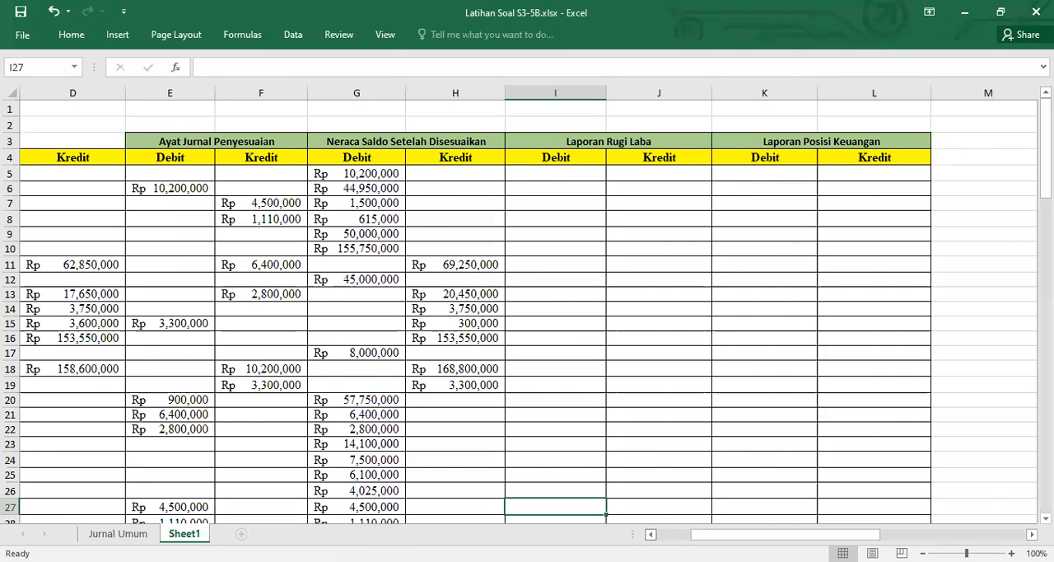
scroll(527, 305, "left", 5)
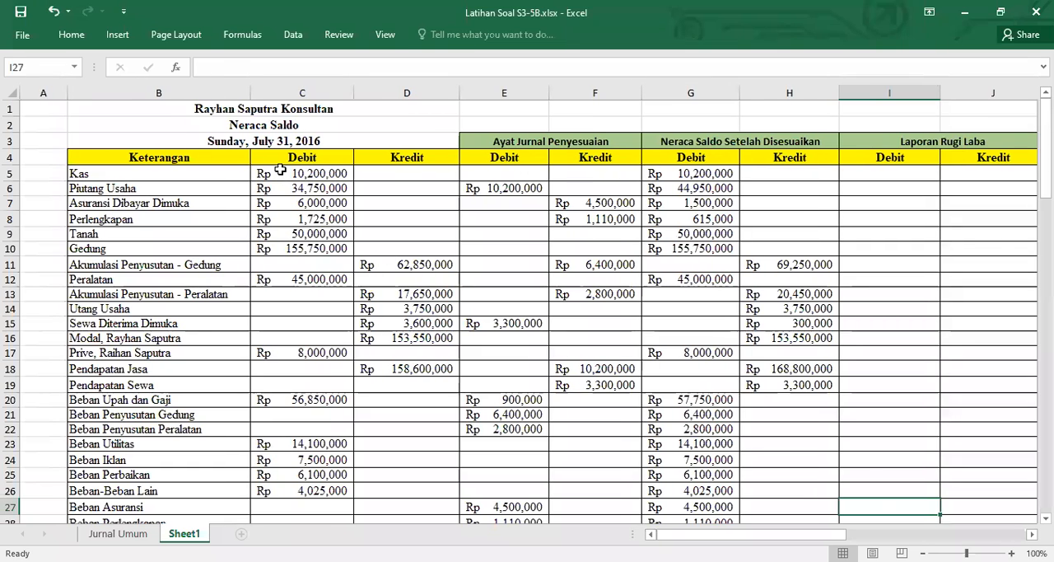
left_click(280, 171)
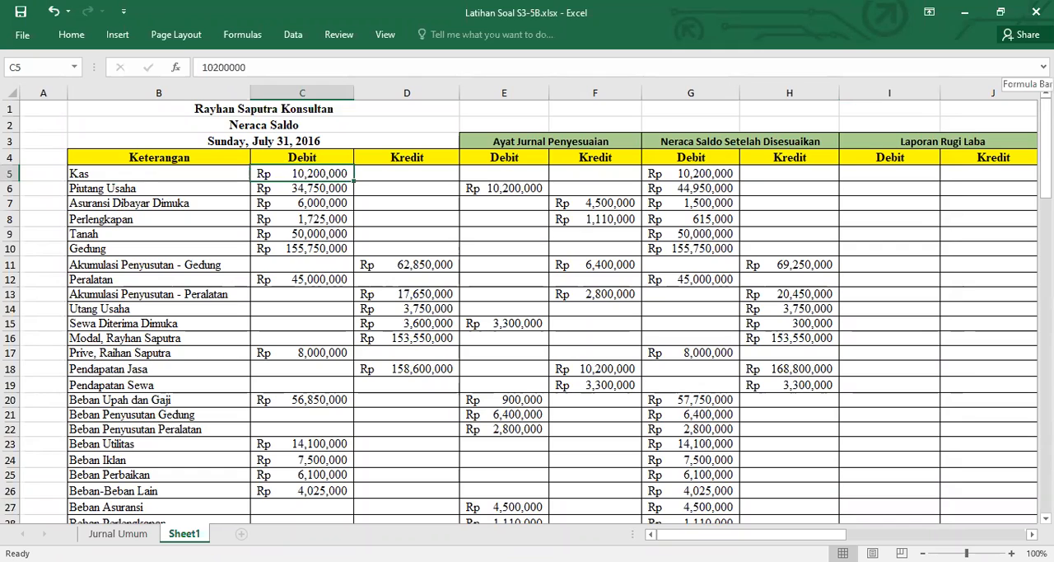
left_click(71, 35)
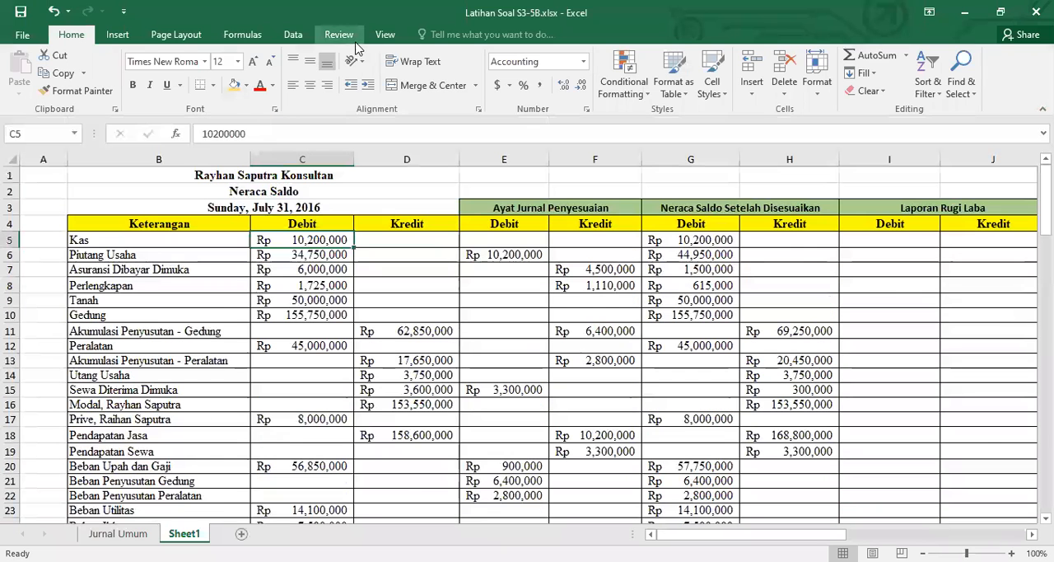
left_click(385, 35)
left_click(502, 93)
left_click(542, 127)
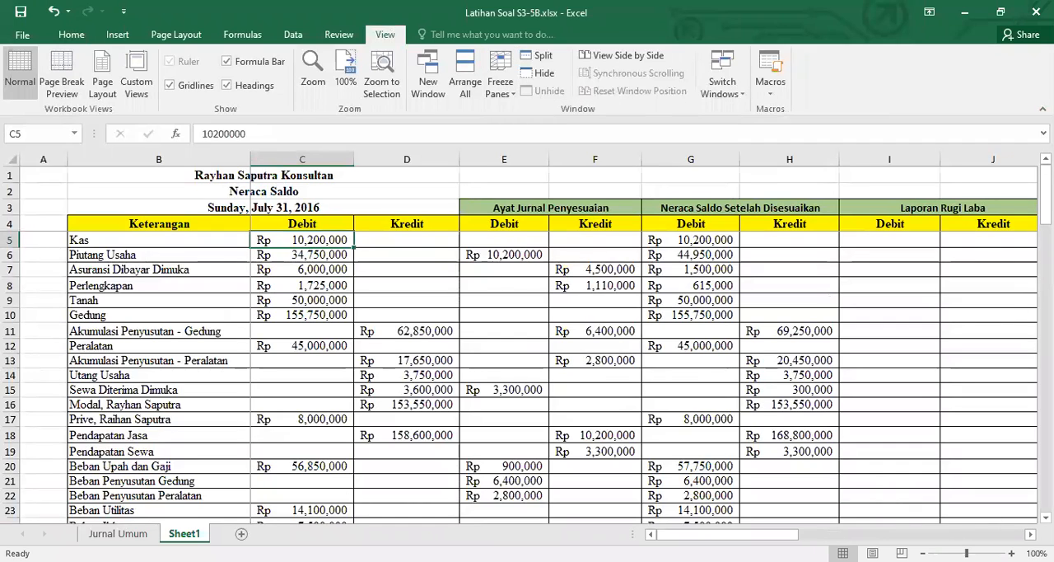
Enter =G5 in K5 to carry the adjusted Kas balance into the Laporan Posisi Keuangan debit column
scroll(558, 337, "right", 3)
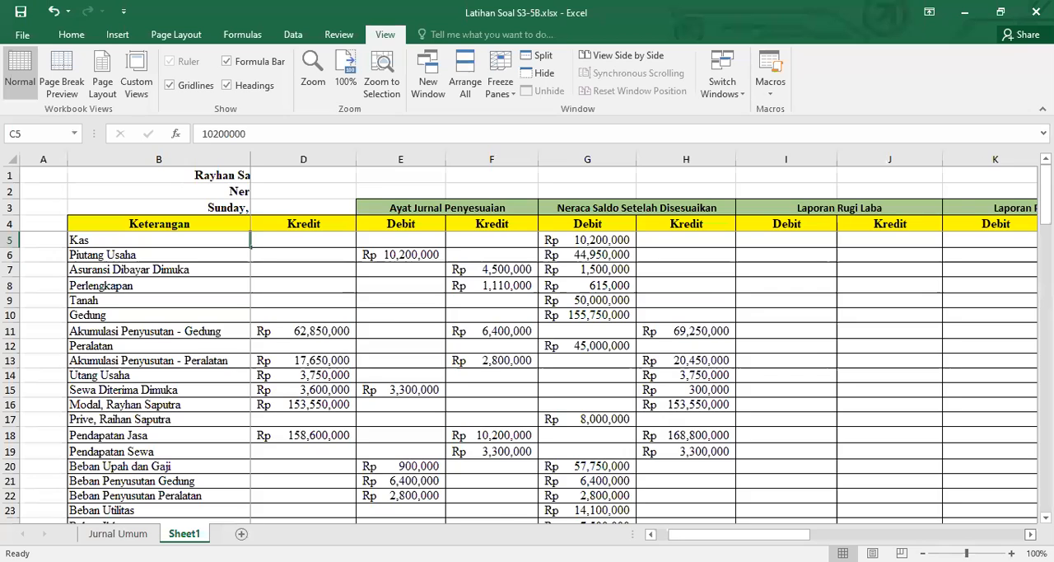
scroll(686, 398, "right", 1)
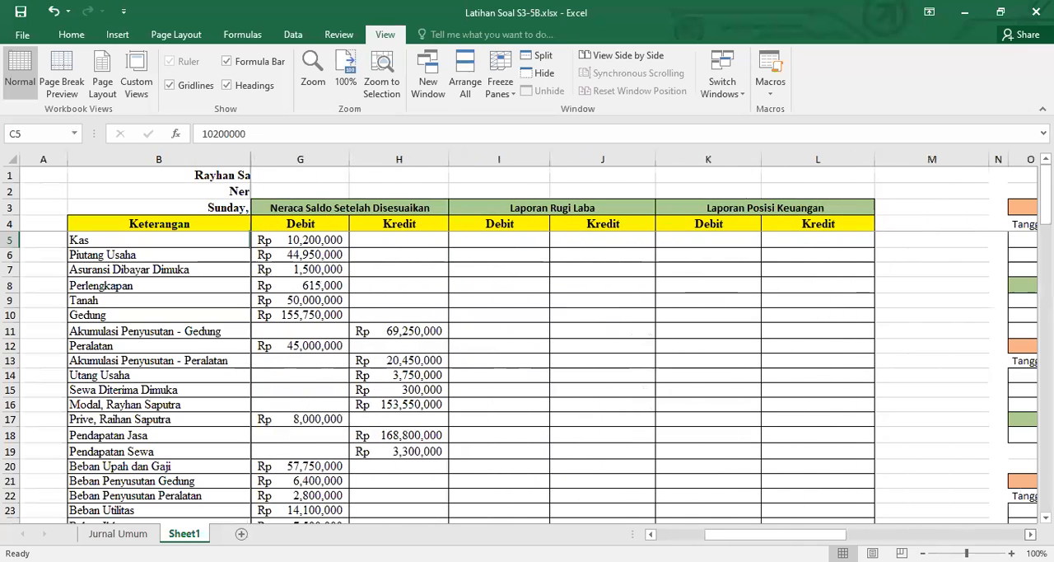
scroll(426, 373, "down", 1)
scroll(426, 373, "up", 1)
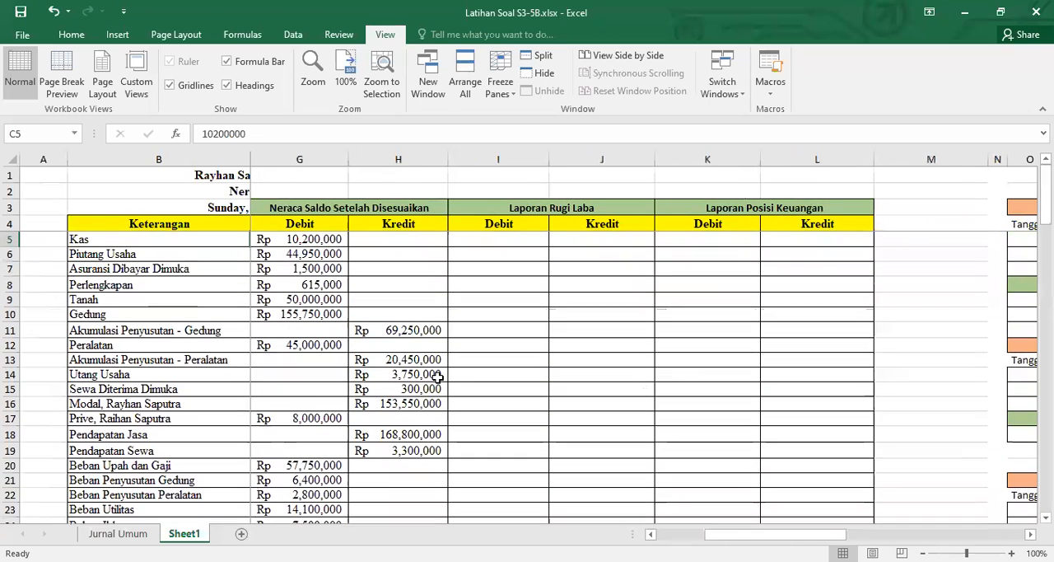
left_click(509, 242)
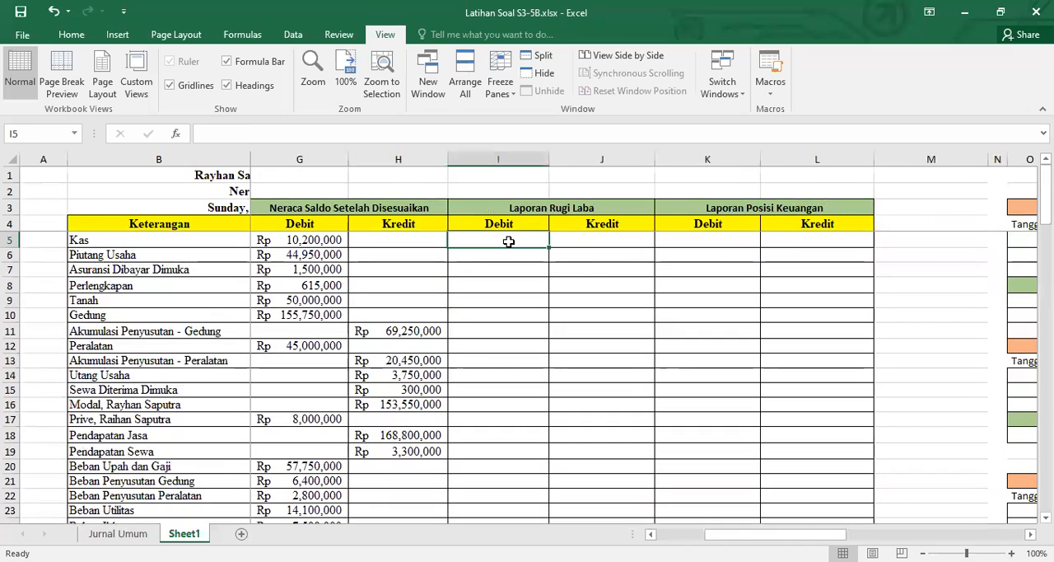
key("Right")
key("Right")
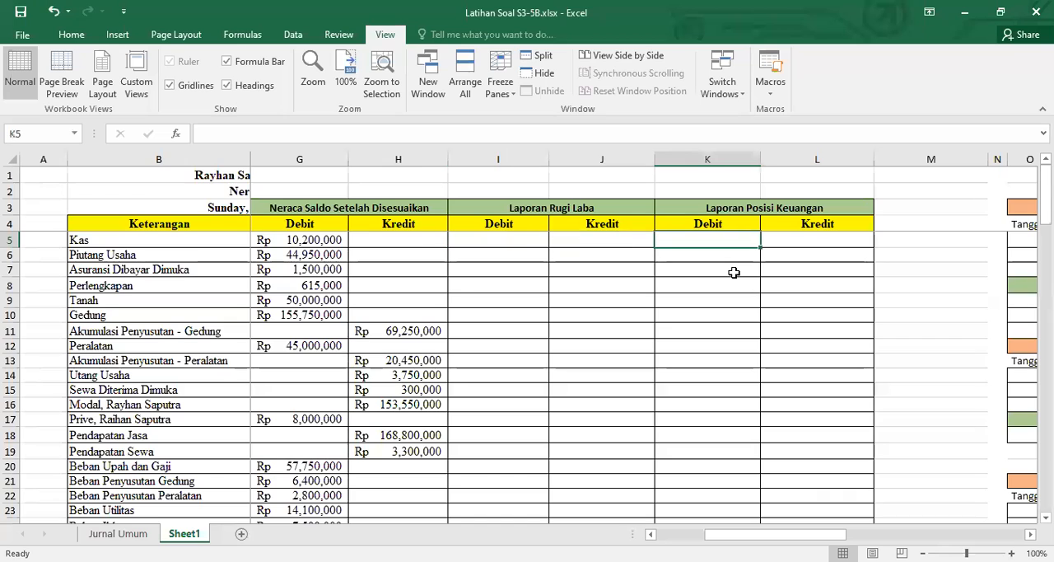
type("=")
key("Left")
key("Left")
key("Left")
key("Left")
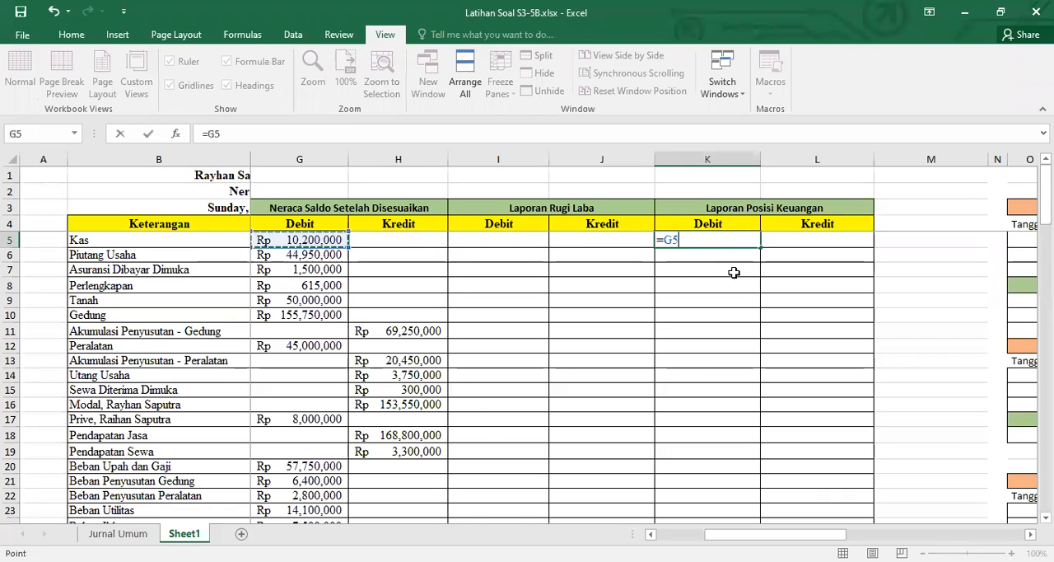
key("ctrl+Return")
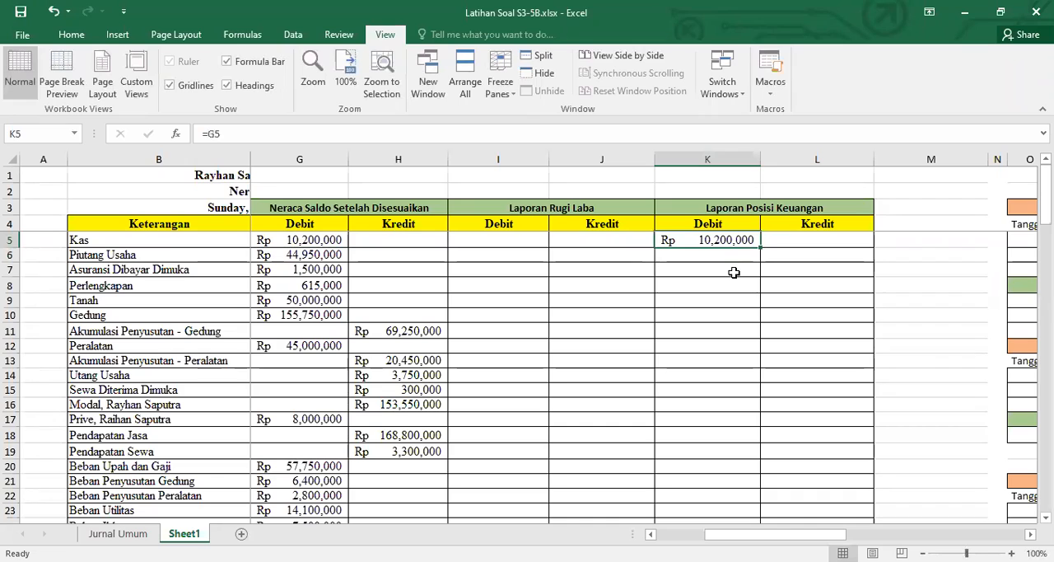
Copy the Kas formula from K5 to K6:K10 for the accounts Piutang Usaha through Gedung
key("ctrl+c")
key("Down")
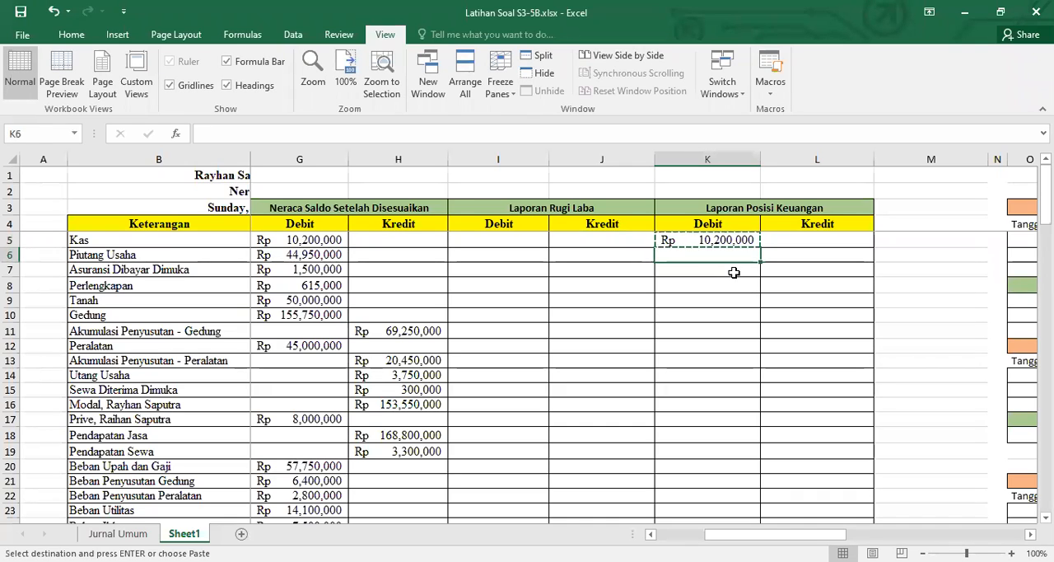
key("shift+Down")
key("shift+Down")
key("shift+Down")
key("shift+Down")
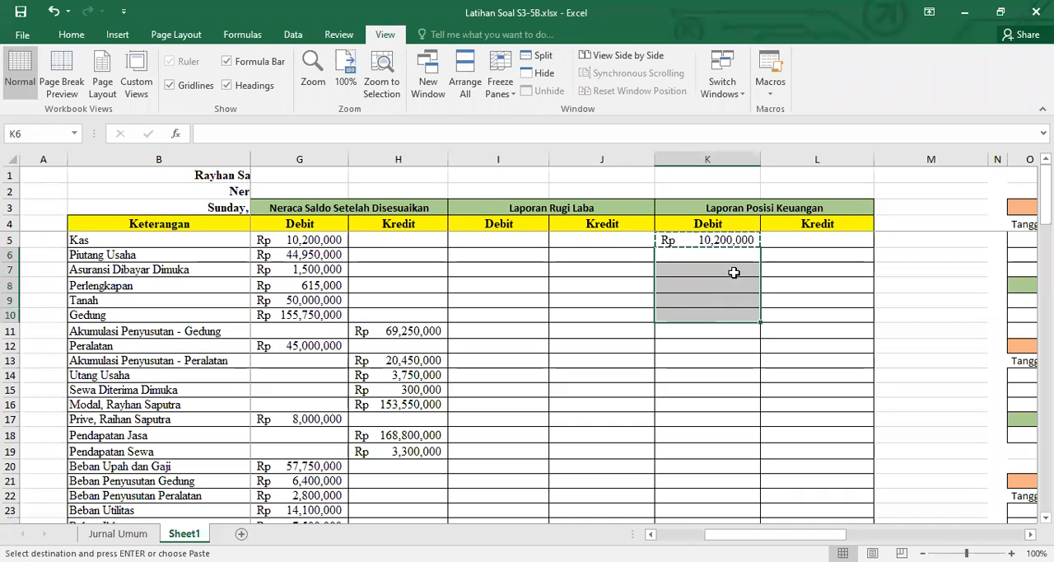
key("ctrl+v")
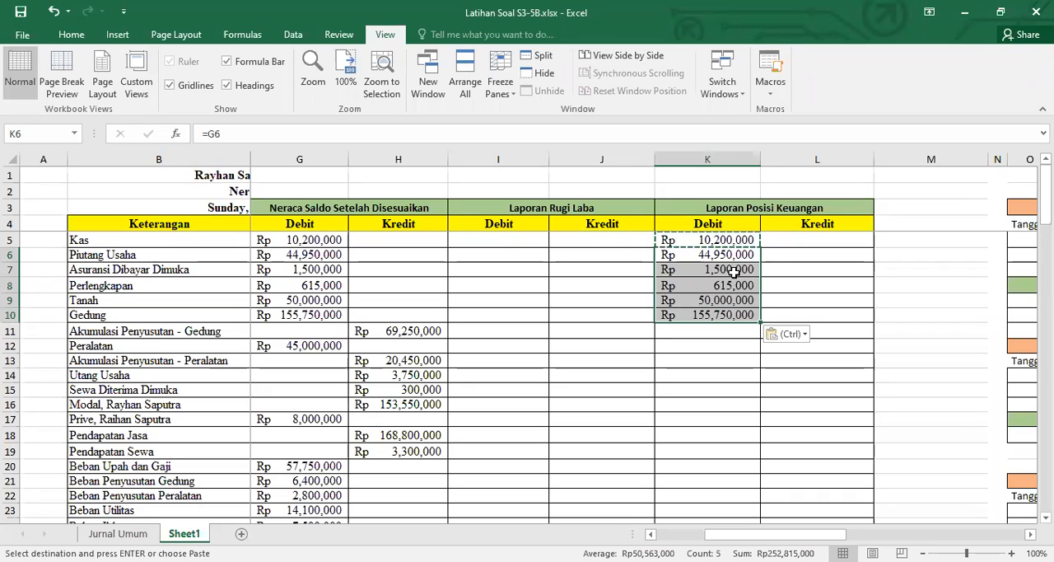
Paste the copied formula in L11 for Akumulasi Penyusutan - Gedung and in K12 for Peralatan
left_click(827, 331)
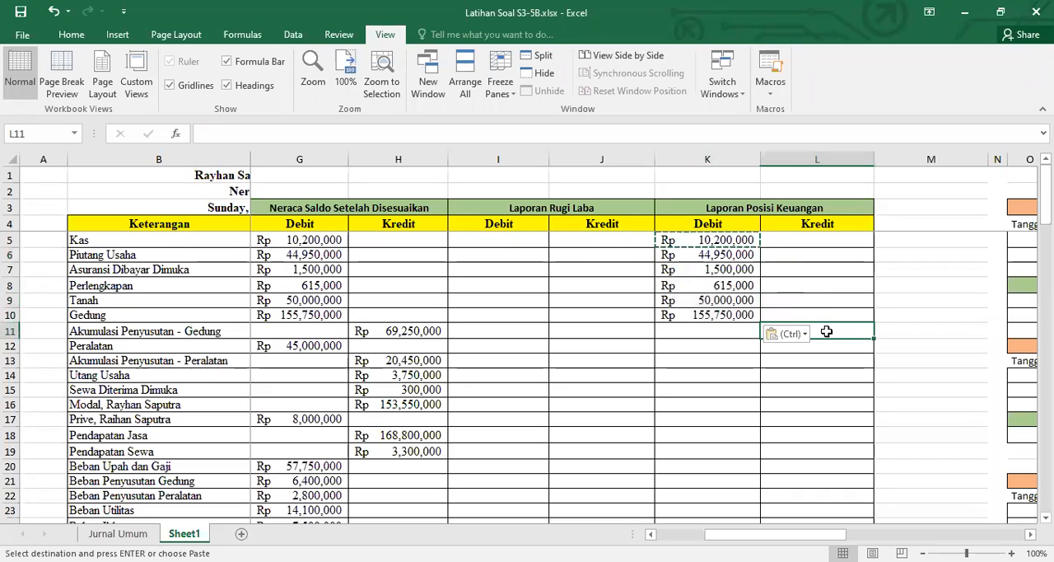
key("ctrl+v")
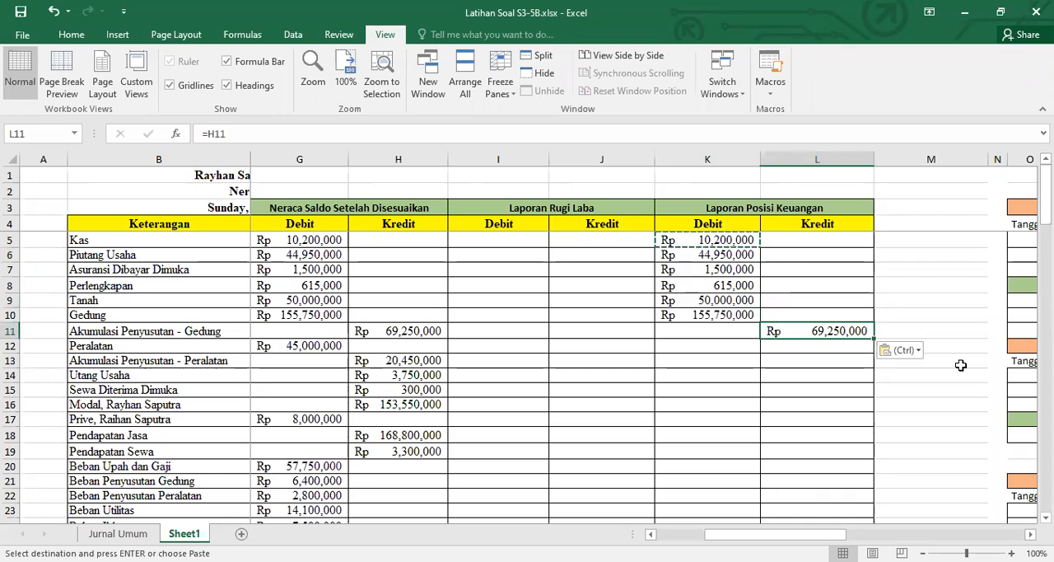
key("Down")
key("Left")
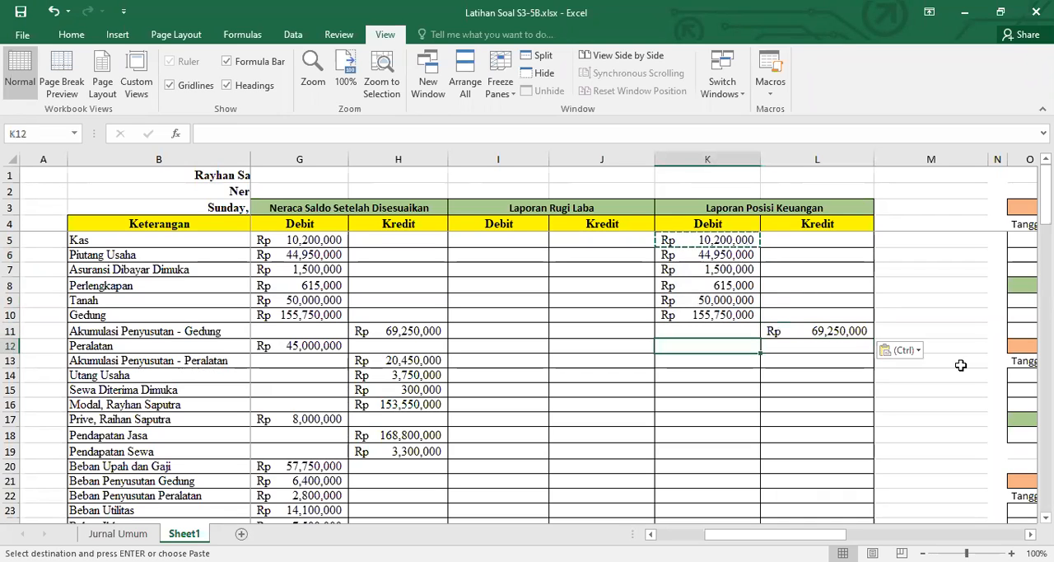
key("ctrl+v")
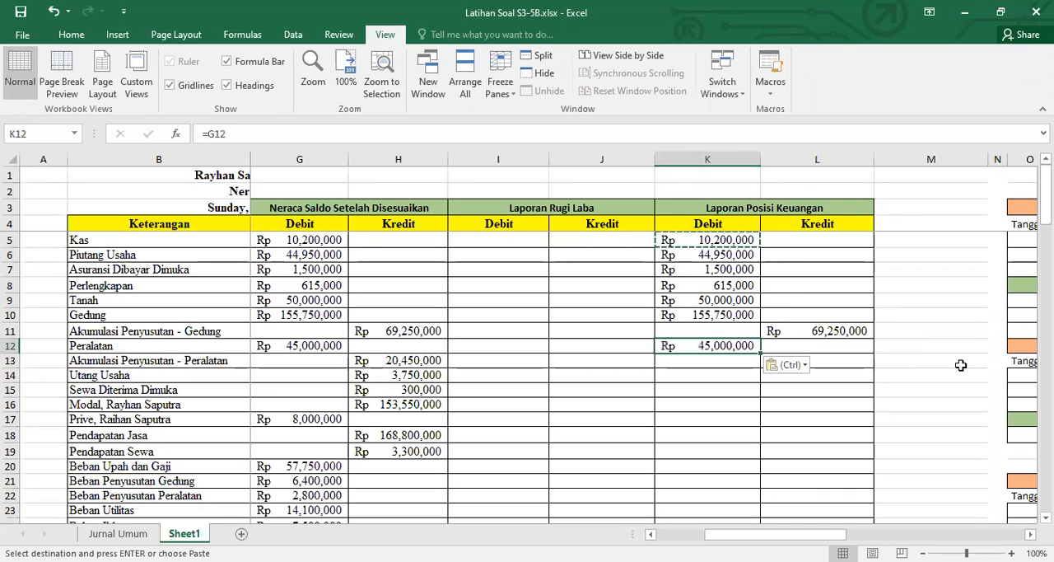
Paste the copied formula in L13:L16, from Akumulasi Penyusutan - Peralatan through the Modal account
key("Right")
key("Down")
key("shift+Down")
key("shift+Down")
key("shift+Down")
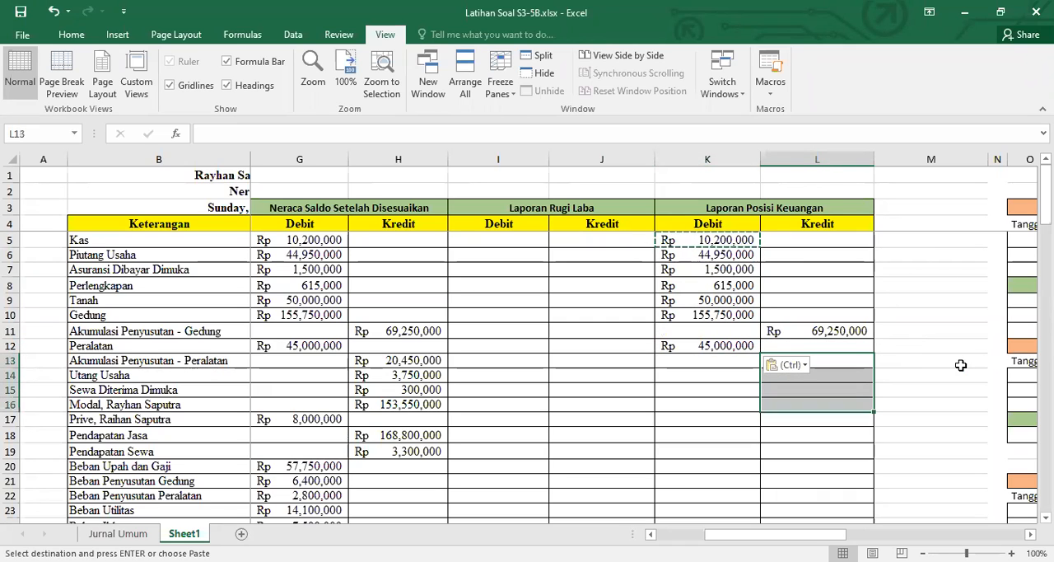
key("ctrl+v")
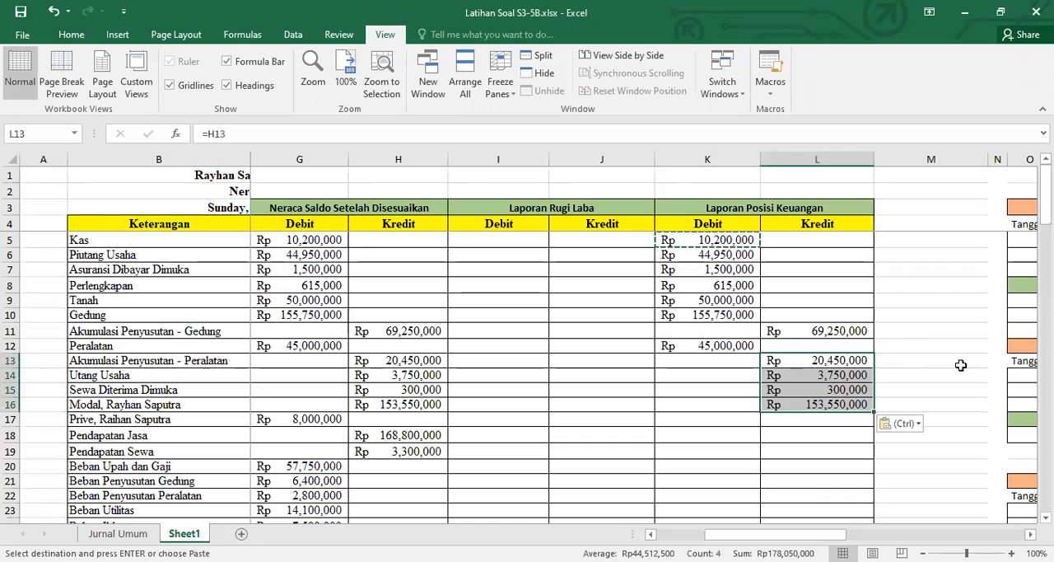
Paste the copied formula in K17 for the Prive account's debit under Laporan Posisi Keuangan
key("Left")
key("Down")
key("Down")
key("Down")
key("Down")
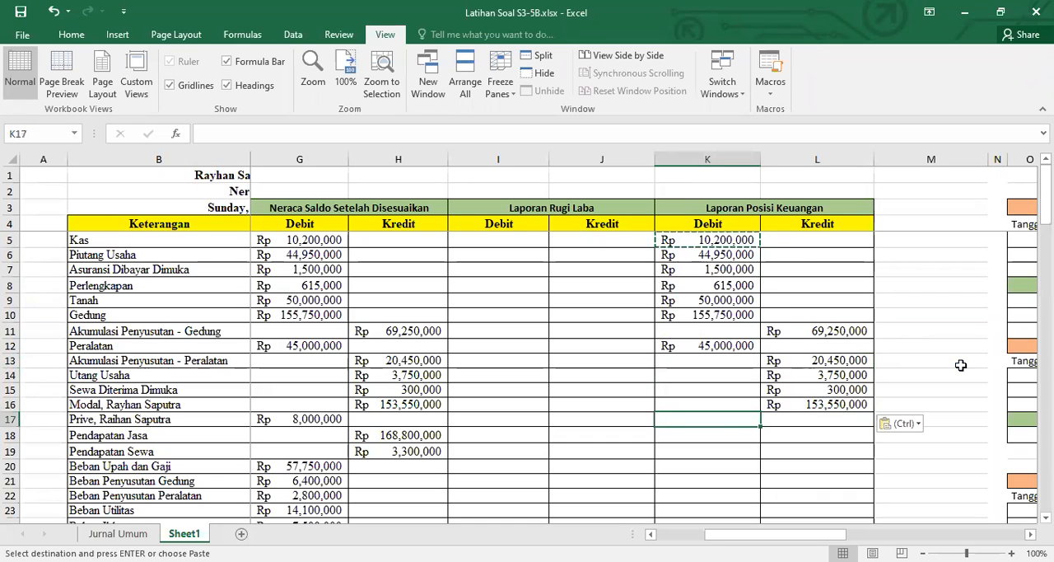
key("ctrl+v")
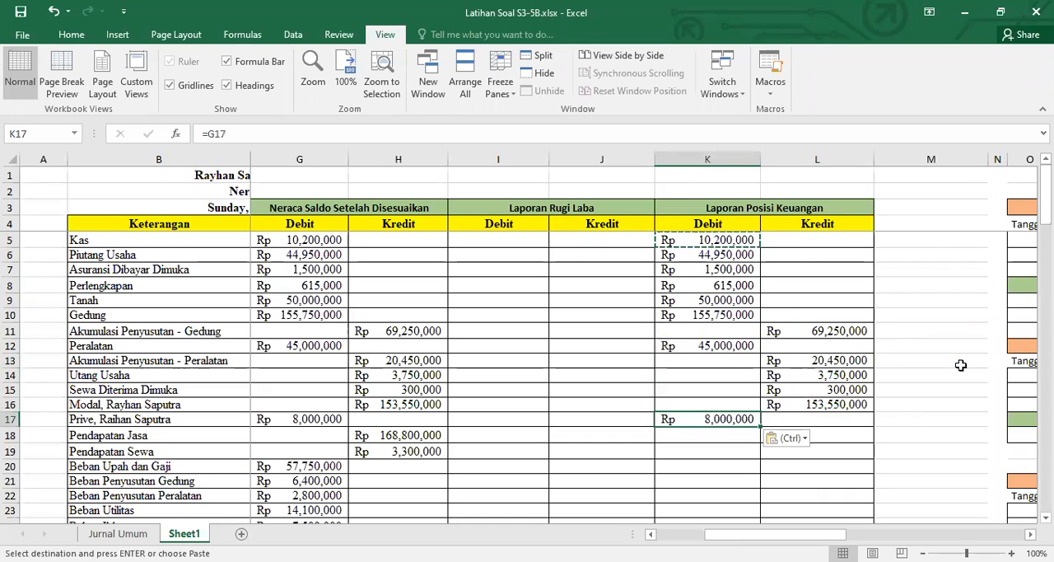
Enter =H18 in J18 to carry Pendapatan Jasa into the Laporan Rugi Laba credit column
key("Left")
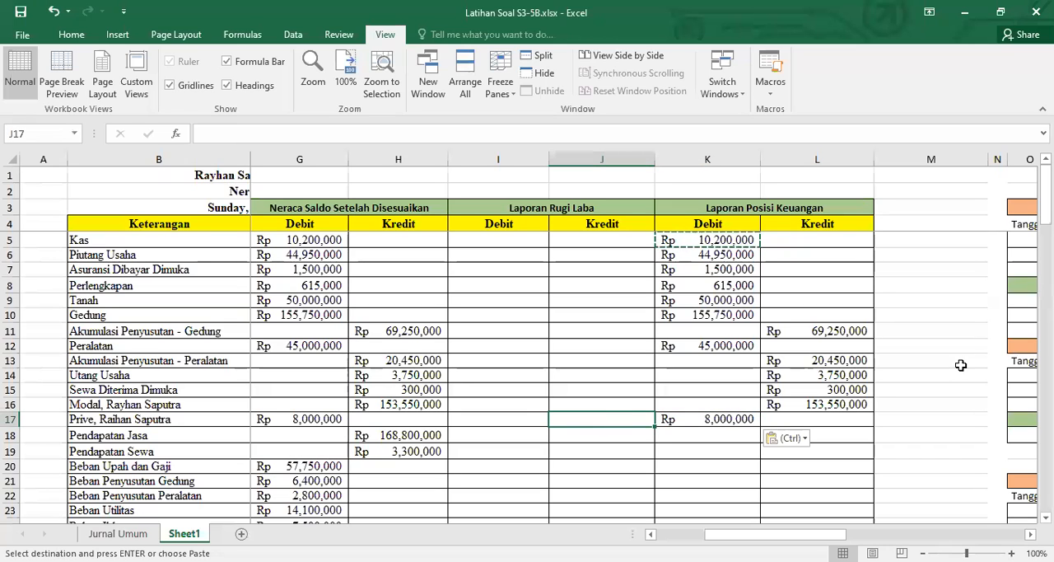
key("Down")
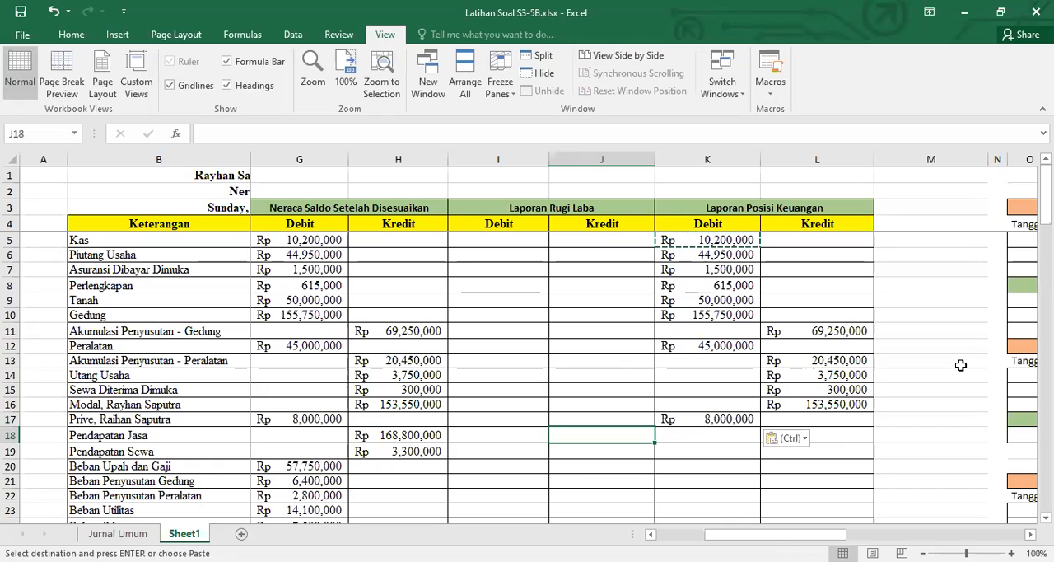
type("=")
key("Left")
key("Left")
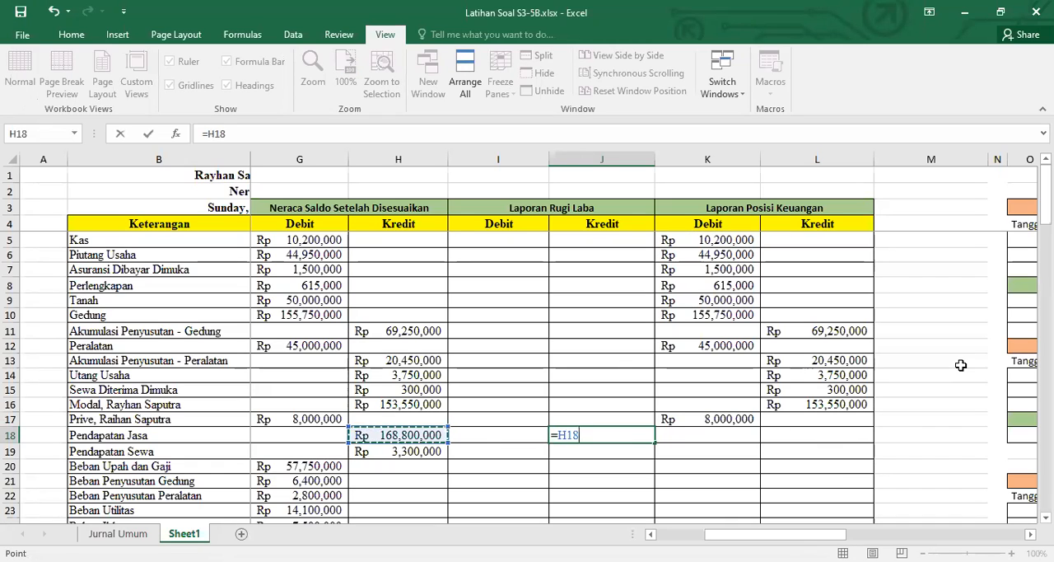
key("Return")
key("Up")
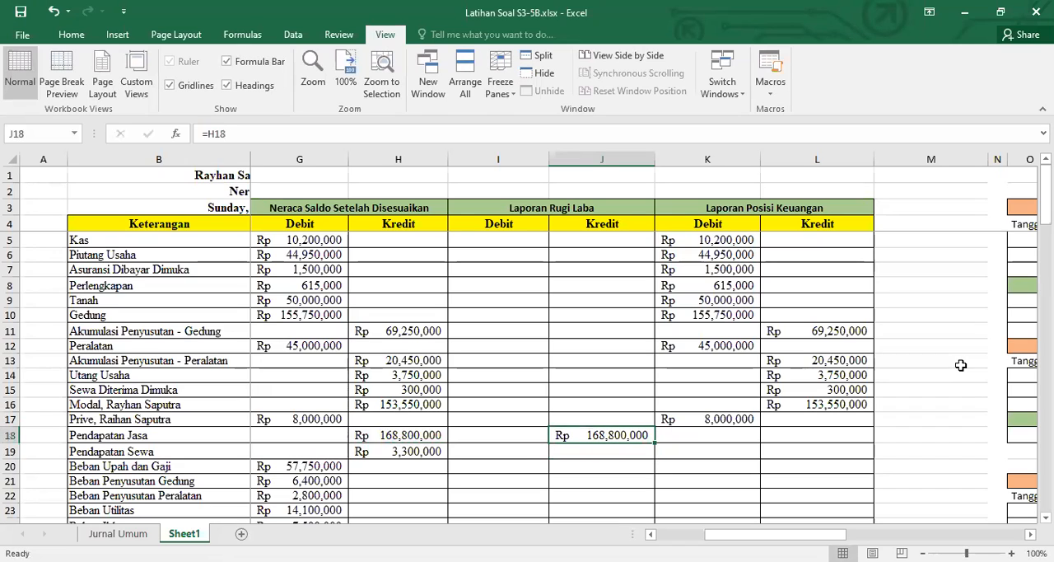
Copy the Pendapatan Jasa formula from J18 to J19 for Pendapatan Sewa
key("ctrl+c")
key("Down")
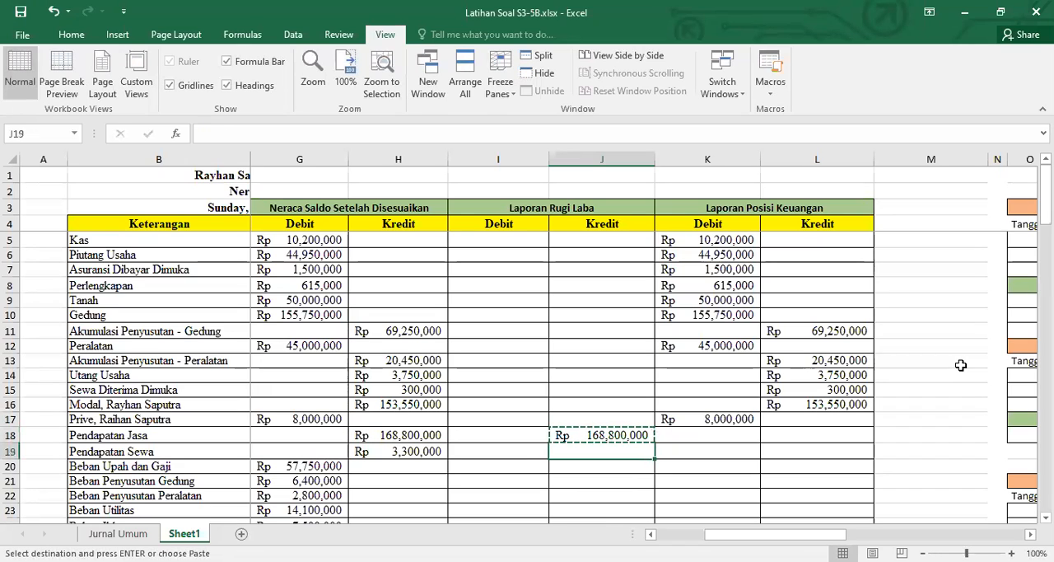
key("ctrl+v")
Paste the copied formula in I20:I28 to carry all Beban accounts into the Laporan Rugi Laba debit column
key("Down")
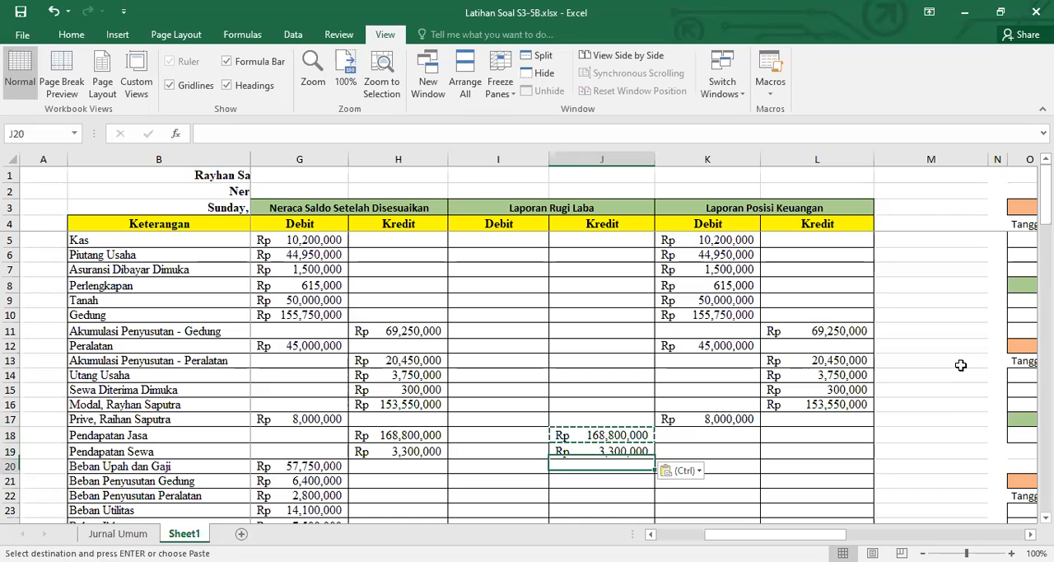
key("Left")
key("shift+Down")
key("shift+Down")
key("shift+Down")
key("shift+Down")
key("shift+Down")
key("shift+Down")
key("shift+Down")
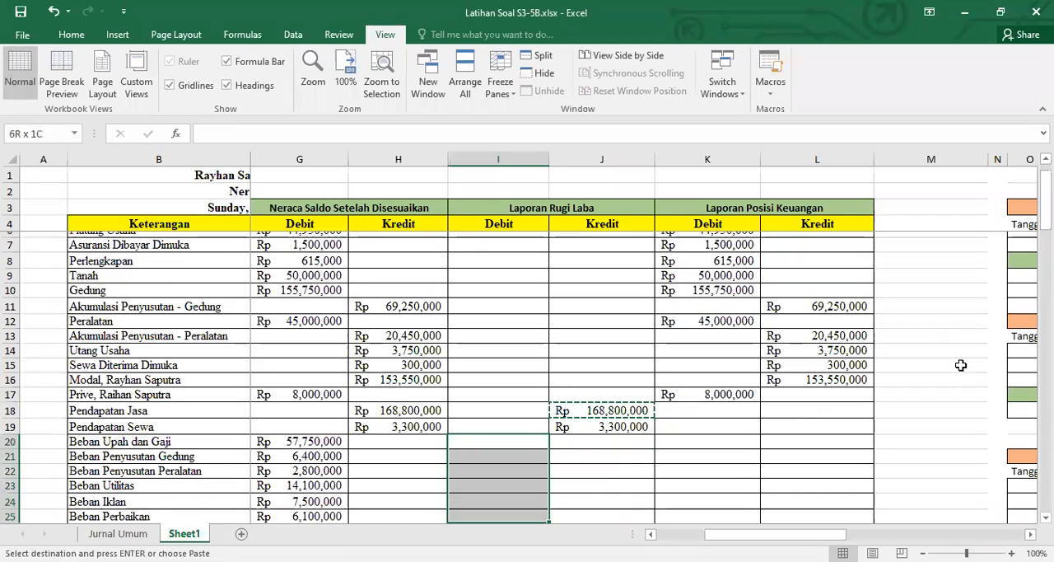
key("shift+Down")
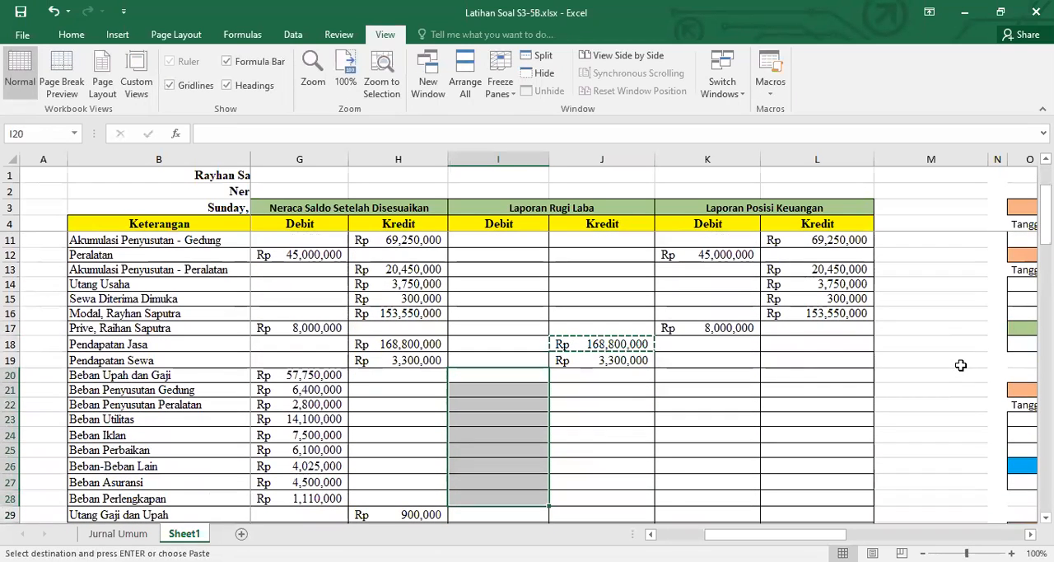
key("ctrl+v")
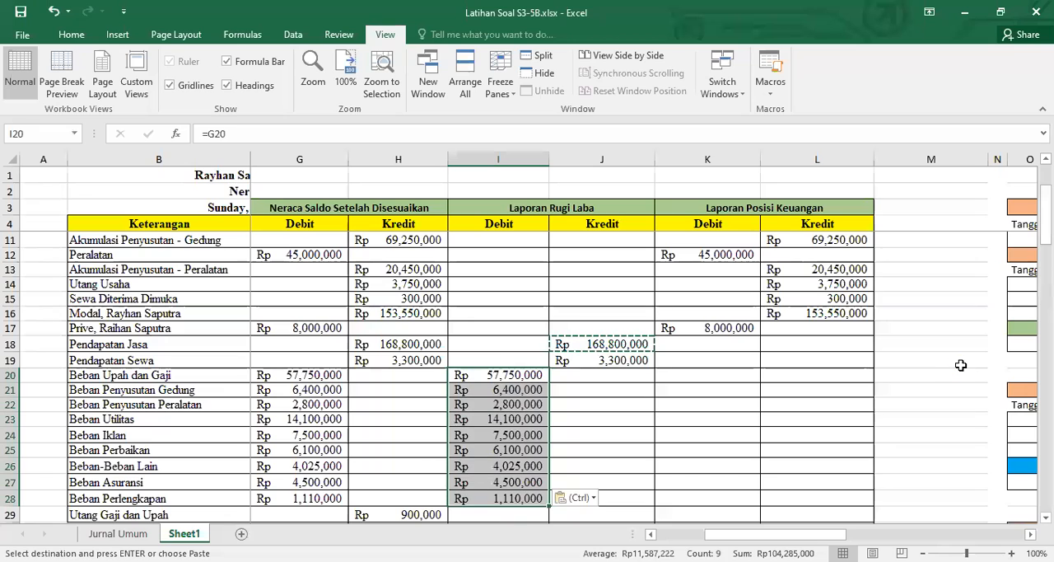
Enter =H29 in L29 to carry Utang Gaji dan Upah into the Laporan Posisi Keuangan credit column
key("Right")
key("Right")
key("Right")
key("Right")
key("Left")
key("Down")
key("Down")
key("Down")
key("Down")
key("Down")
key("Down")
key("Down")
key("Down")
key("Down")
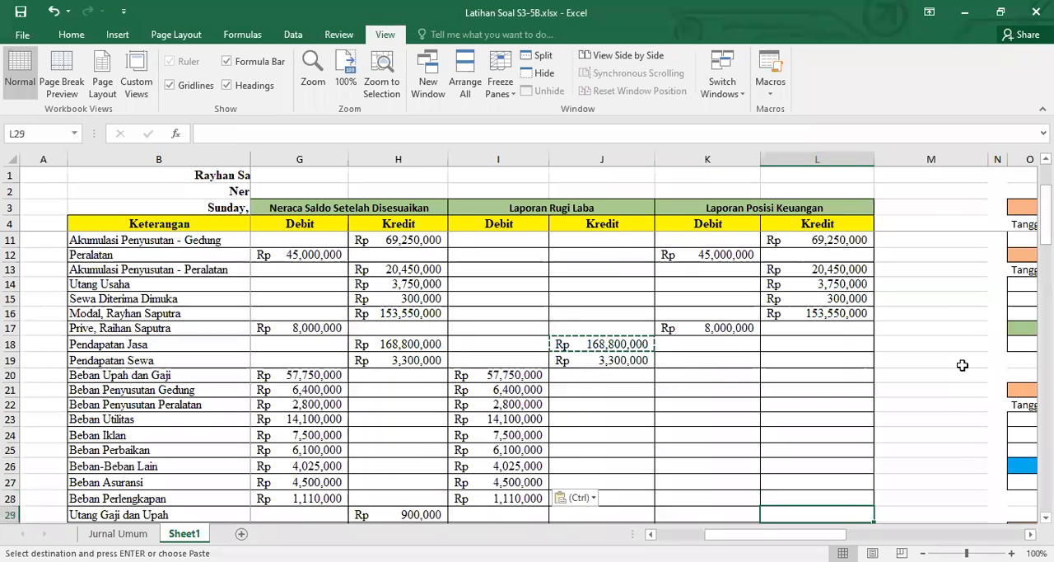
type("=")
key("Left")
key("Left")
key("Left")
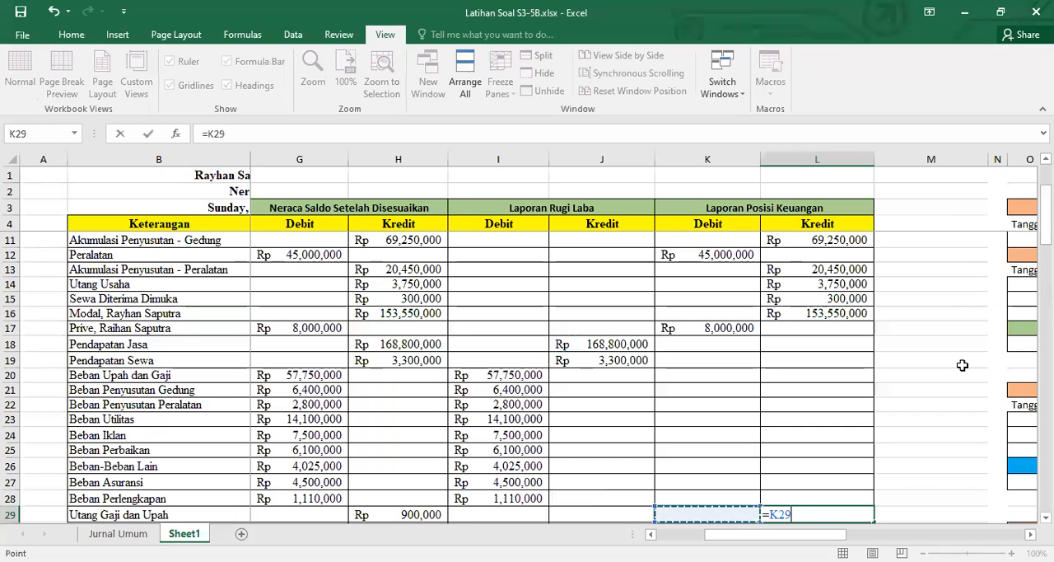
key("Left")
key("Return")
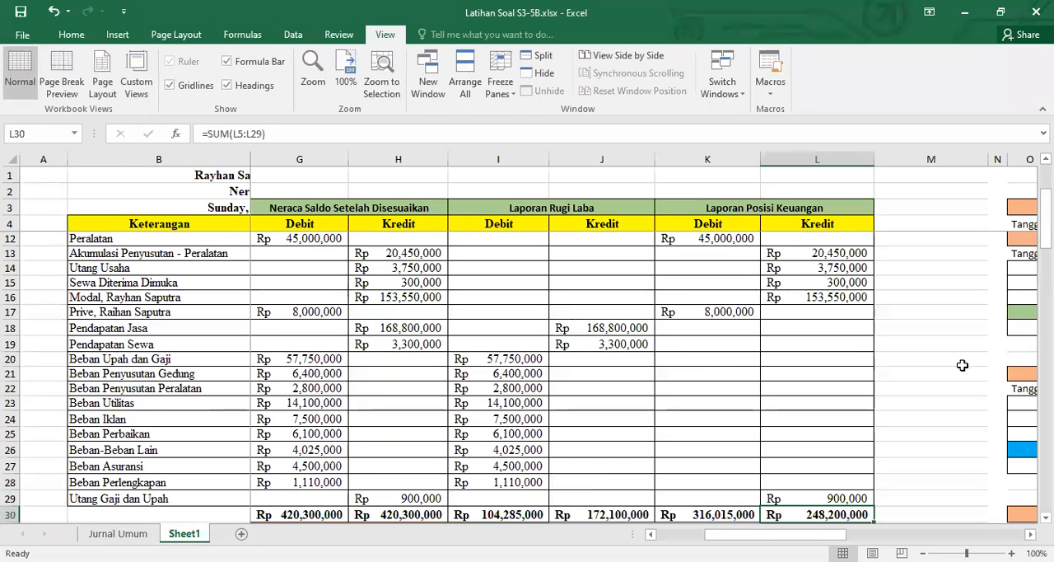
Clear the existing Laba formulas in L31 and I31 below the totals row
scroll(829, 359, "down", 3)
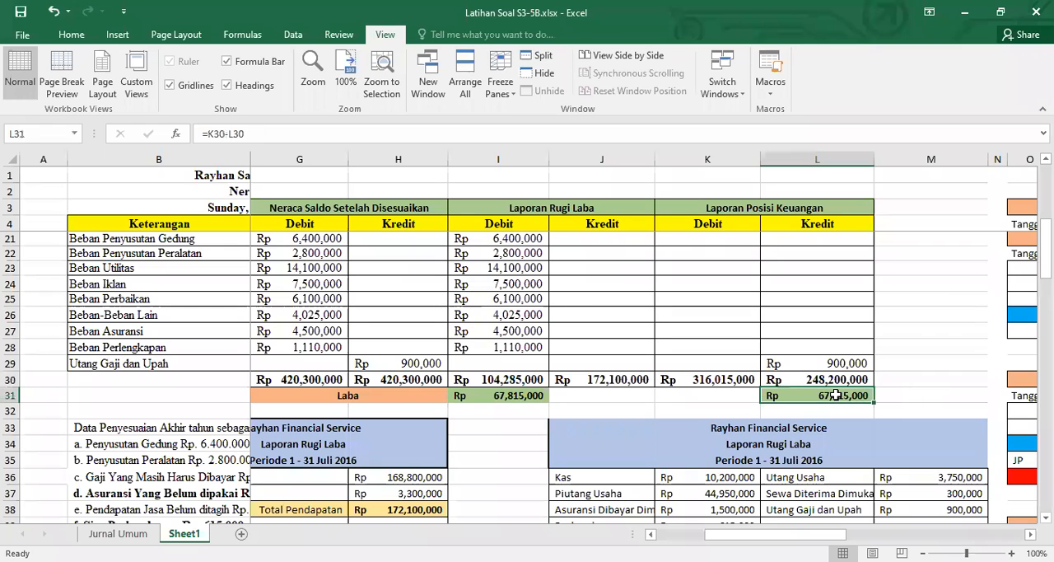
key("Delete")
left_click(505, 395)
key("Delete")
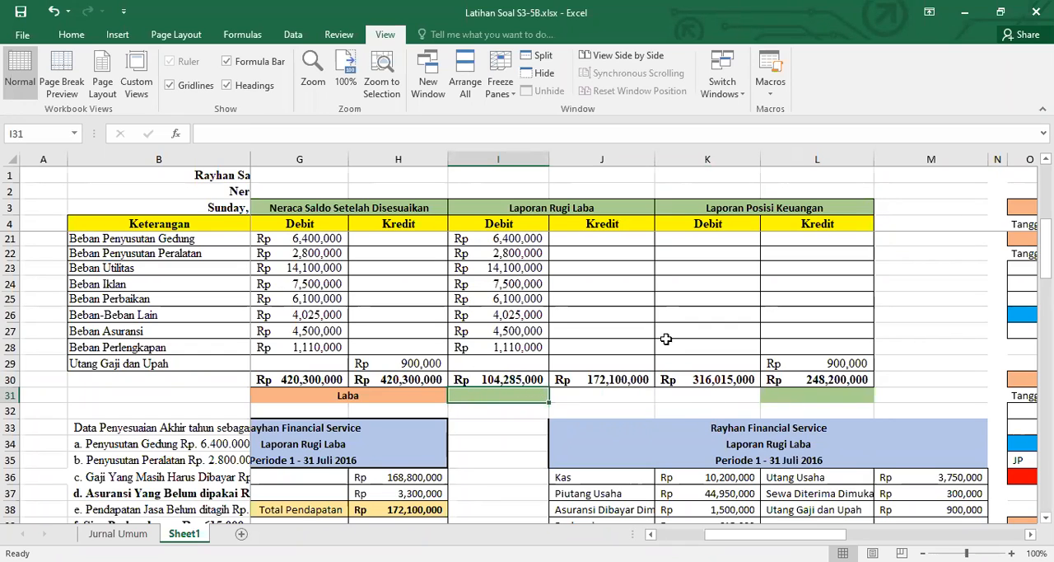
Review the Laporan Rugi Laba block I3:J31 and its credit total in J30
left_click(558, 209)
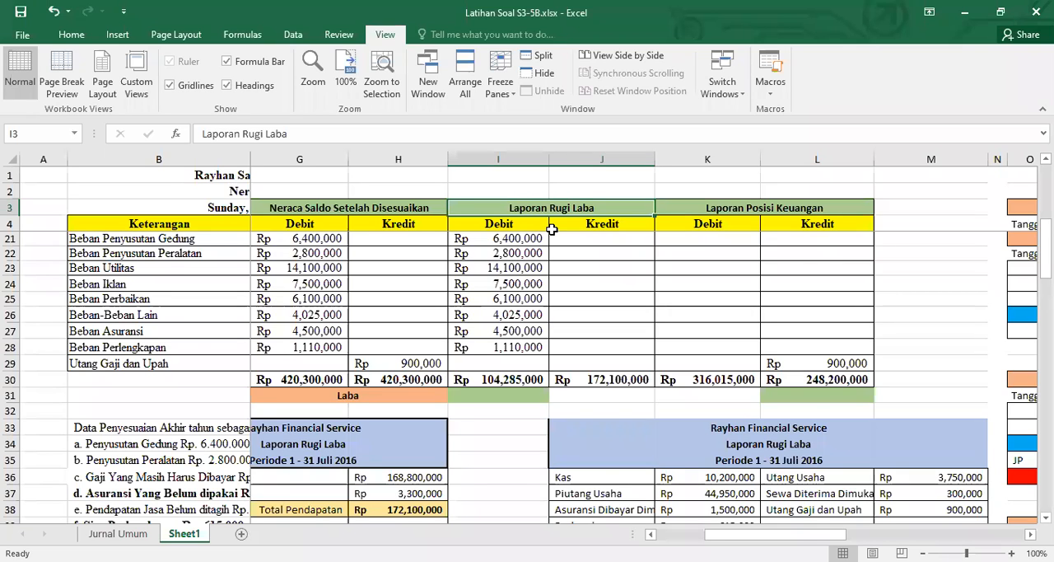
left_click_drag(551, 229, 606, 480)
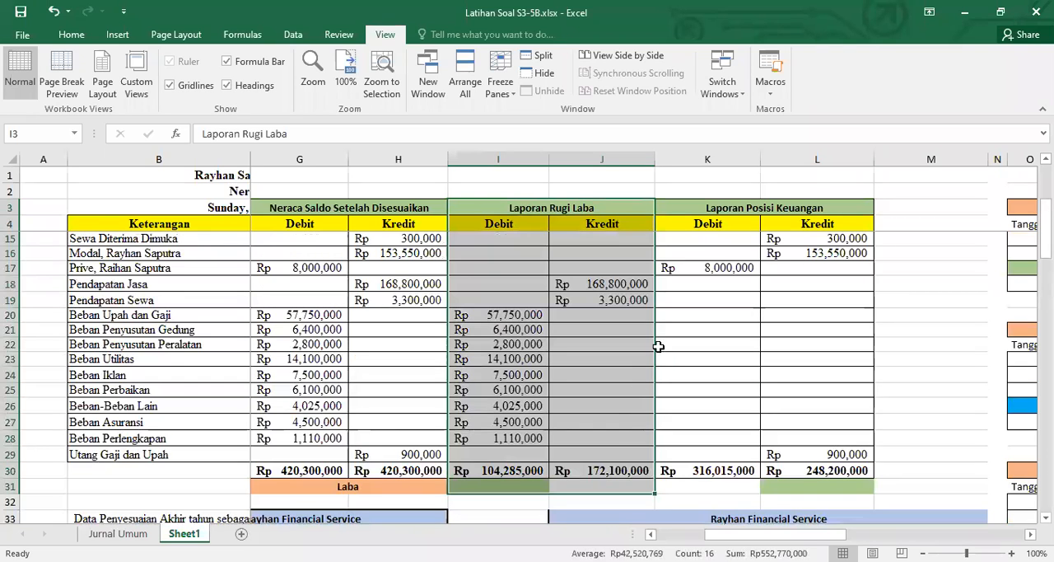
left_click(605, 470)
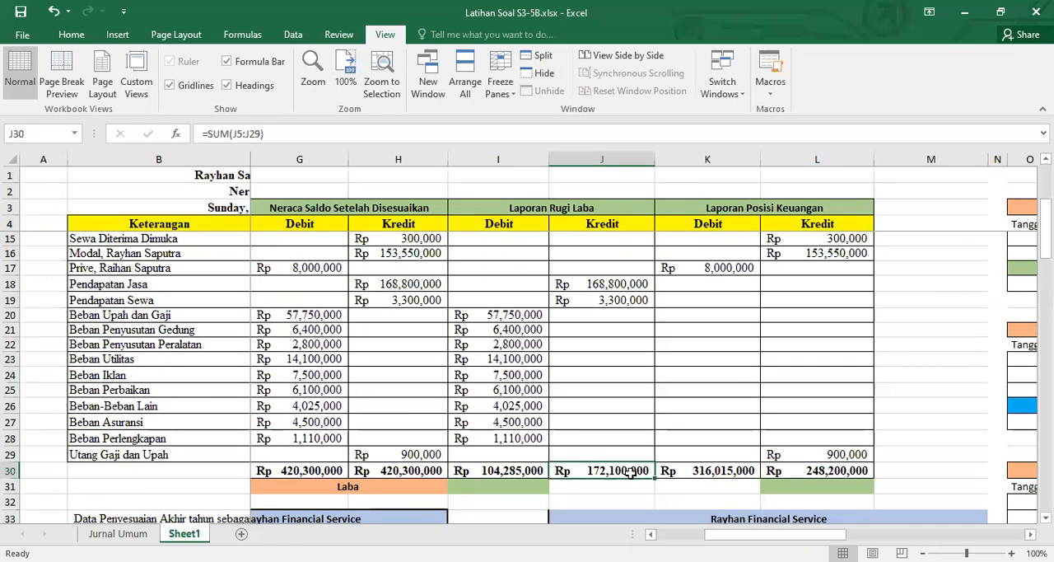
Calculate Laba in I31 by subtracting the Laporan Rugi Laba debit total from its credit total with =J30-I30
left_click(504, 468)
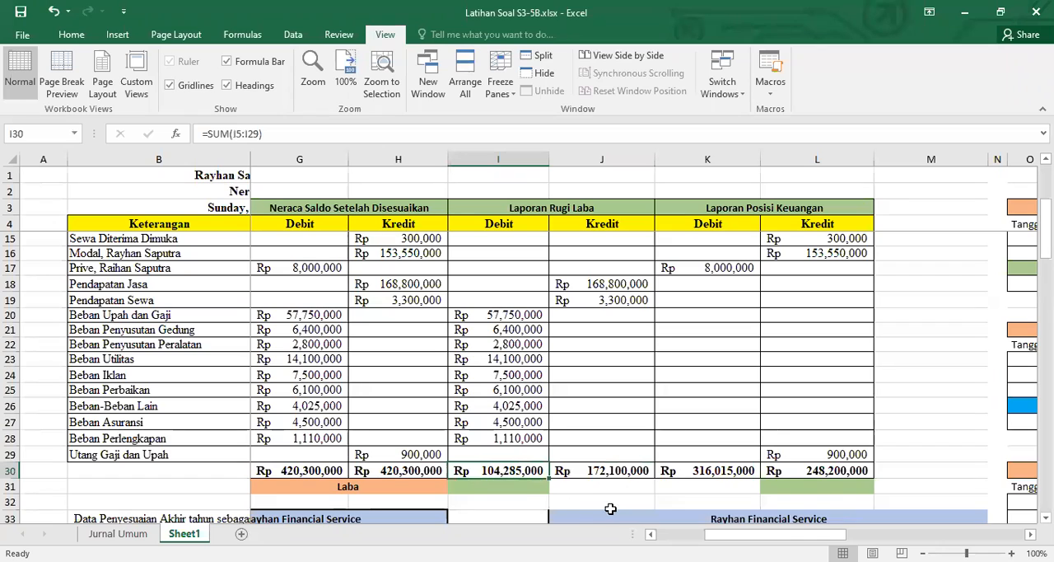
left_click(532, 486)
type("=")
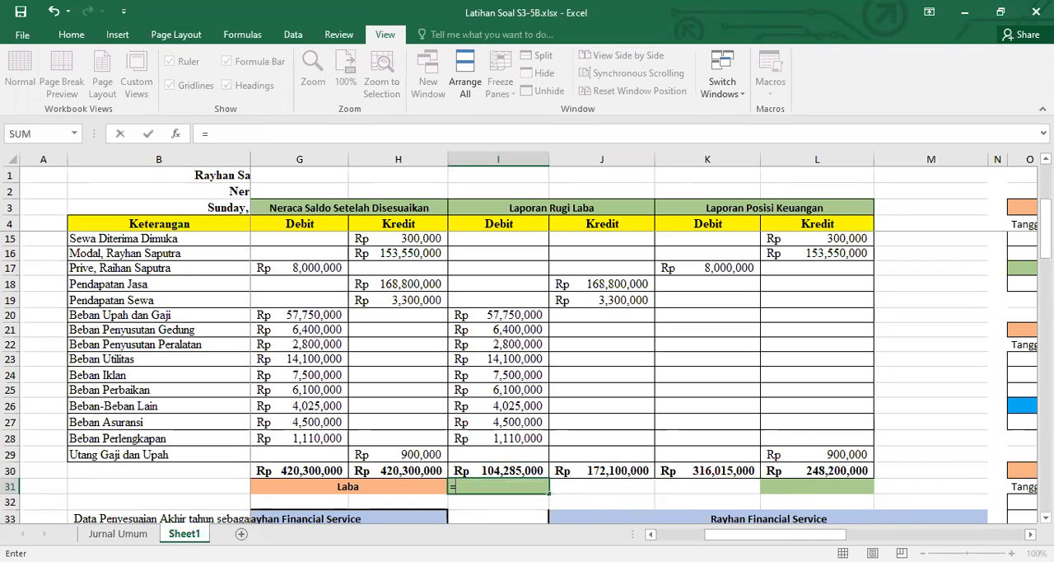
left_click(601, 470)
type("-")
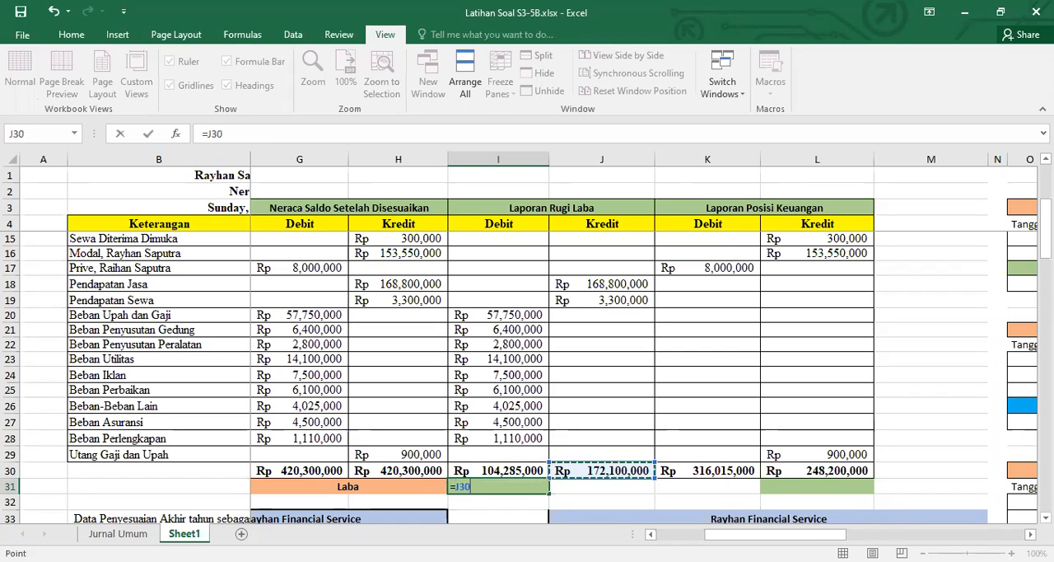
key("Left")
key("Up")
key("Right")
key("Return")
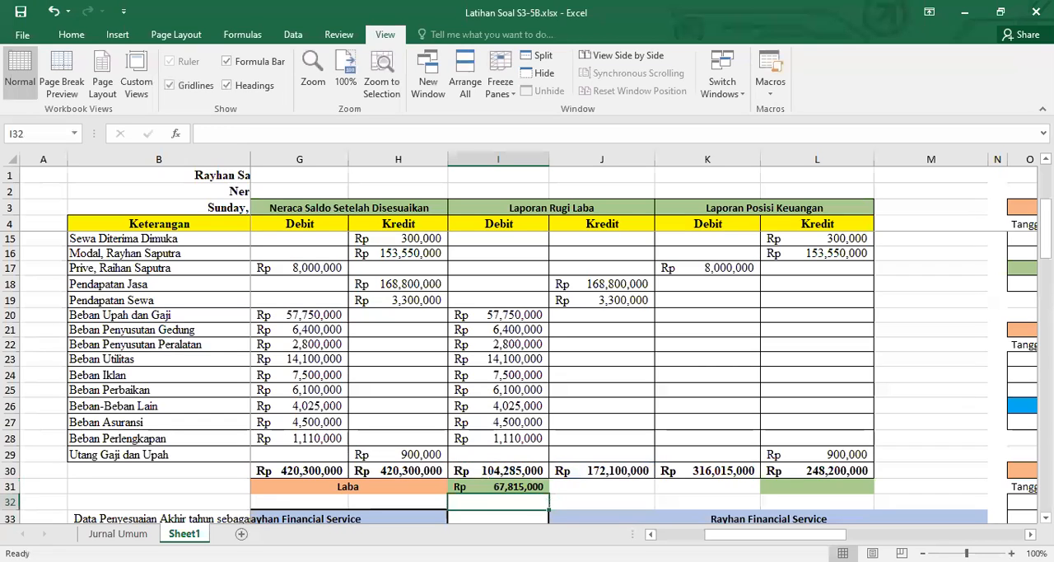
key("Up")
key("ctrl+b")
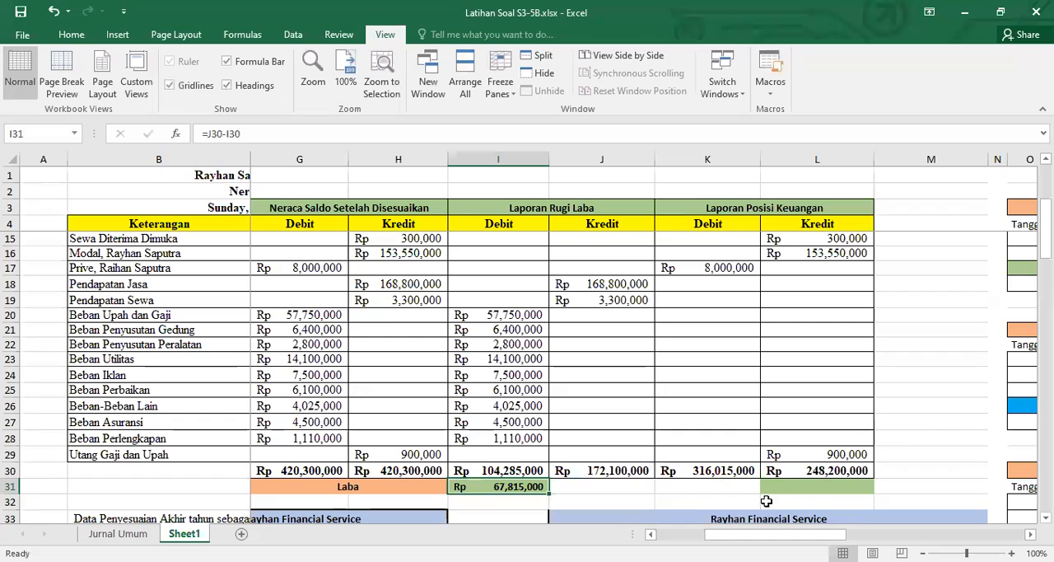
Calculate Laba in L31 by subtracting the Laporan Posisi Keuangan credit total from its debit total with =K30-L30
left_click(815, 485)
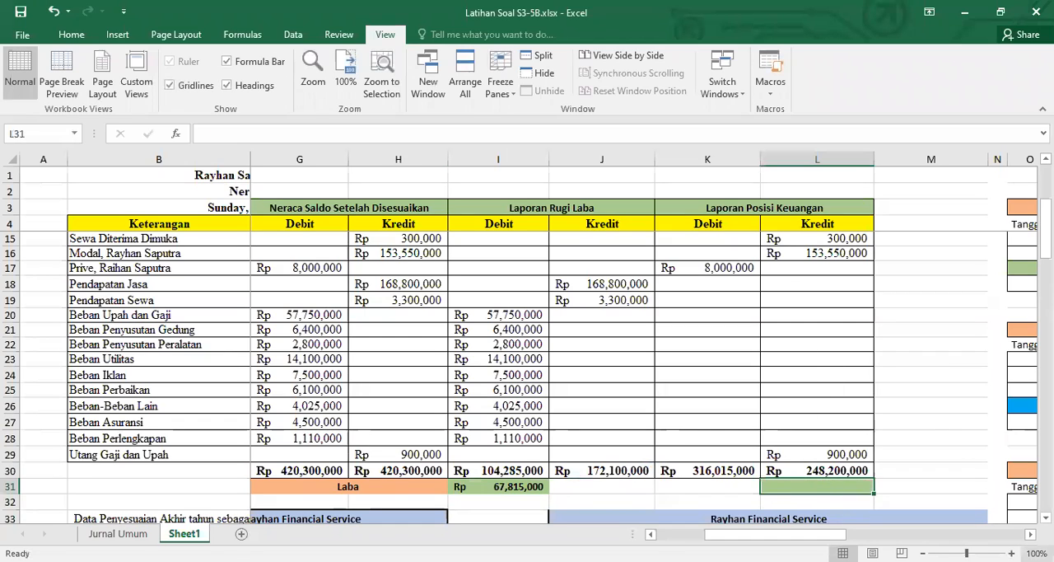
type("=")
key("Left")
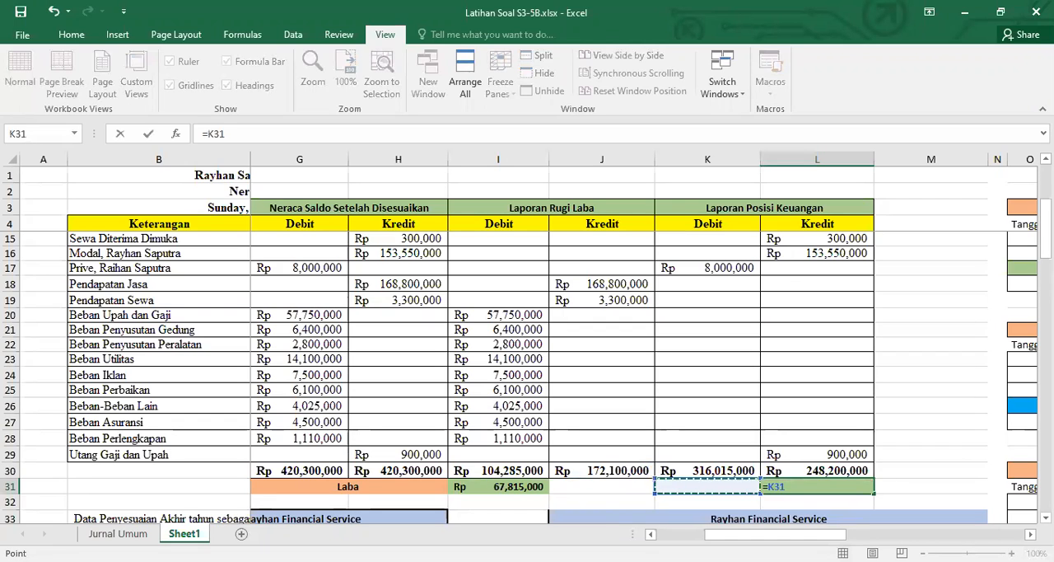
key("Up")
type("-")
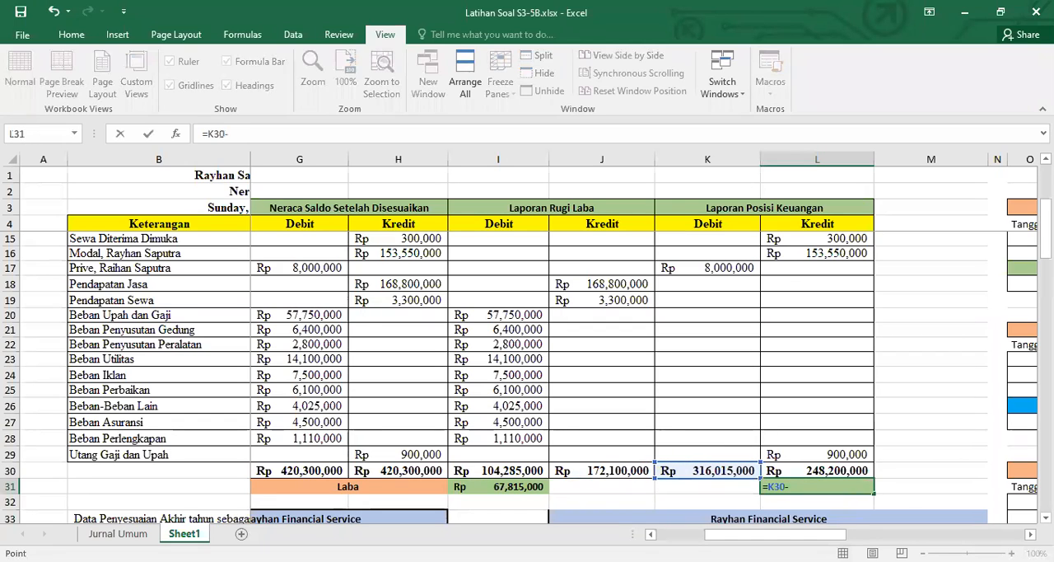
key("Up")
key("Return")
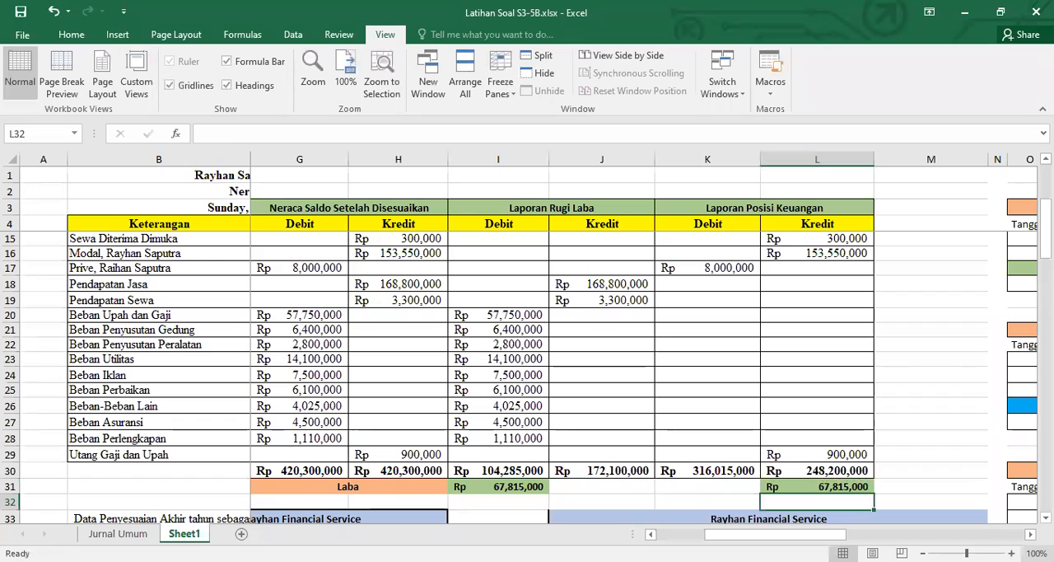
left_click(827, 486)
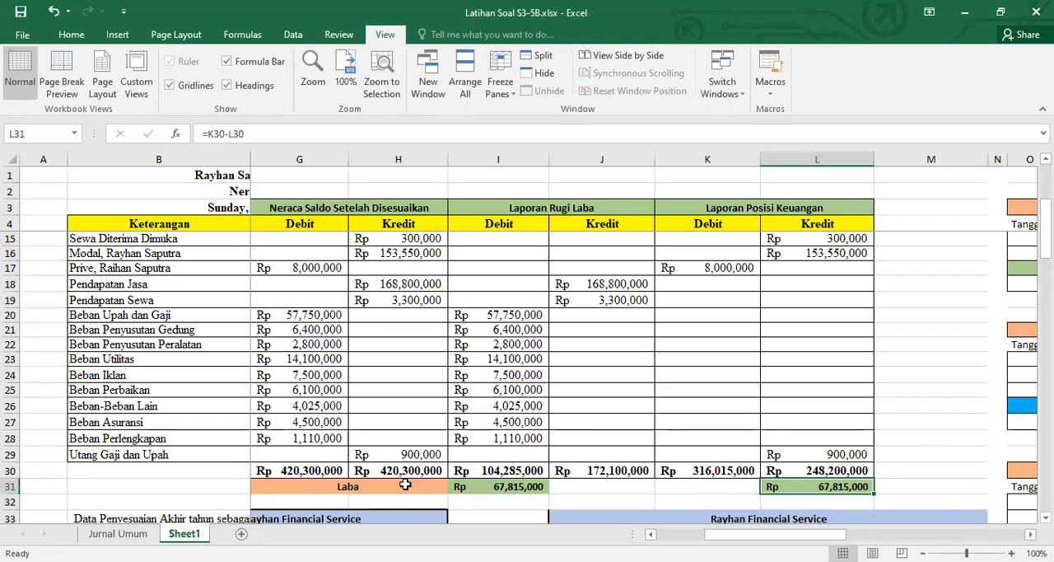
Format the Laba row G31:L31 in Times New Roman at font size 12
left_click_drag(333, 491, 782, 488)
left_click(82, 37)
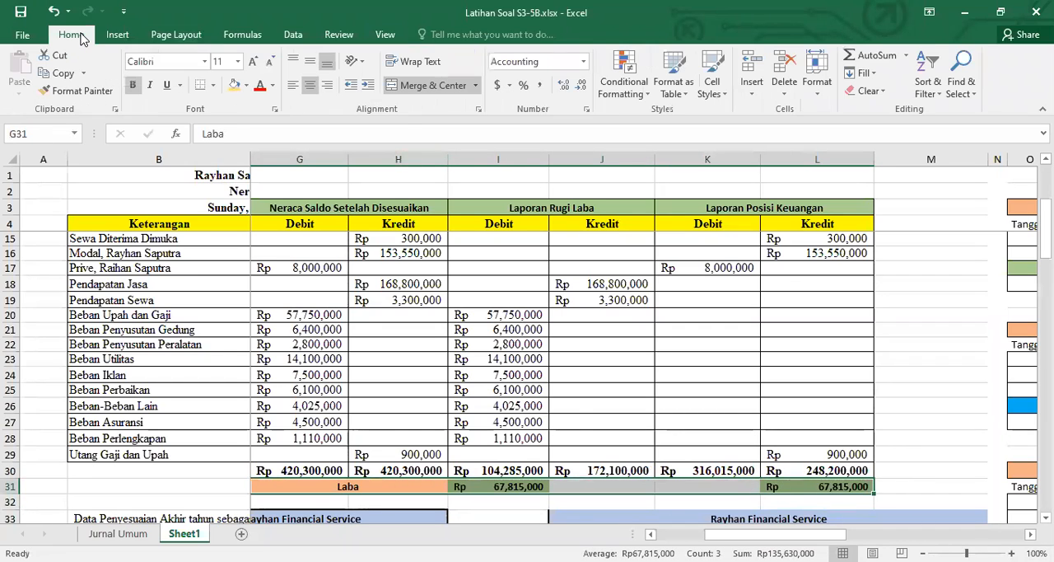
left_click(237, 61)
left_click(219, 139)
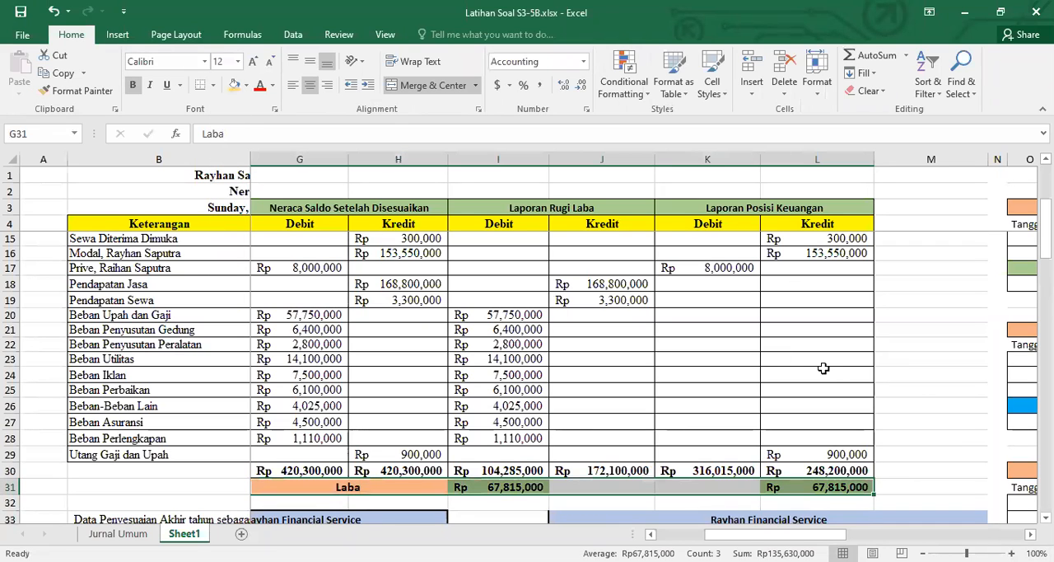
left_click(204, 63)
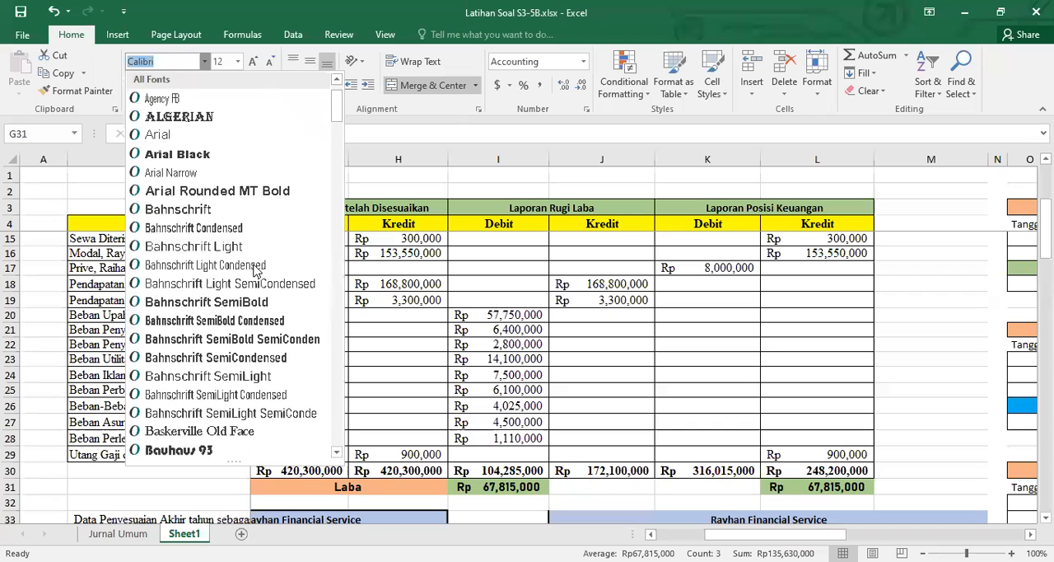
scroll(255, 272, "down", 3)
type("ti")
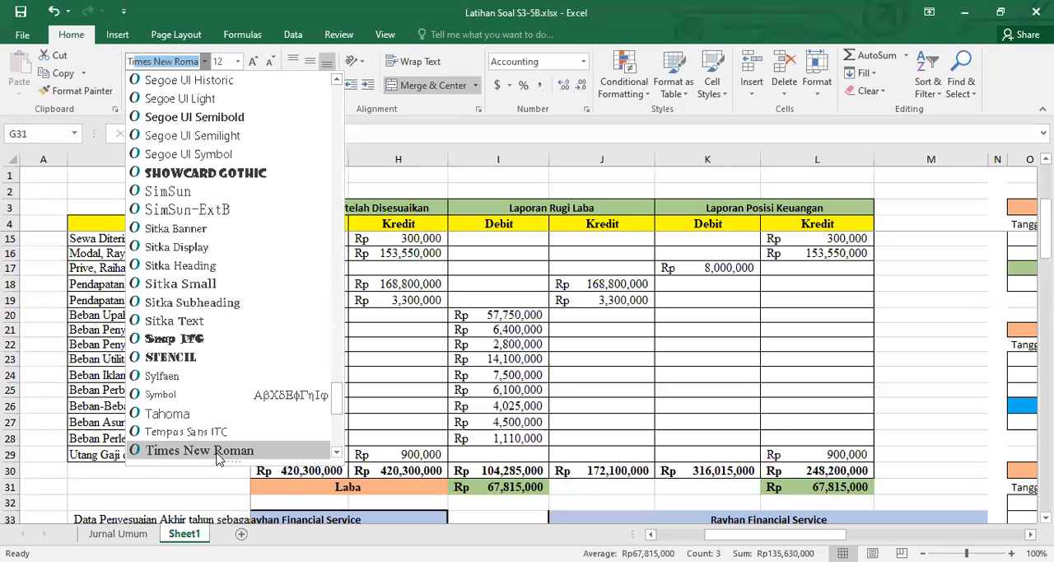
left_click(220, 452)
left_click(886, 402)
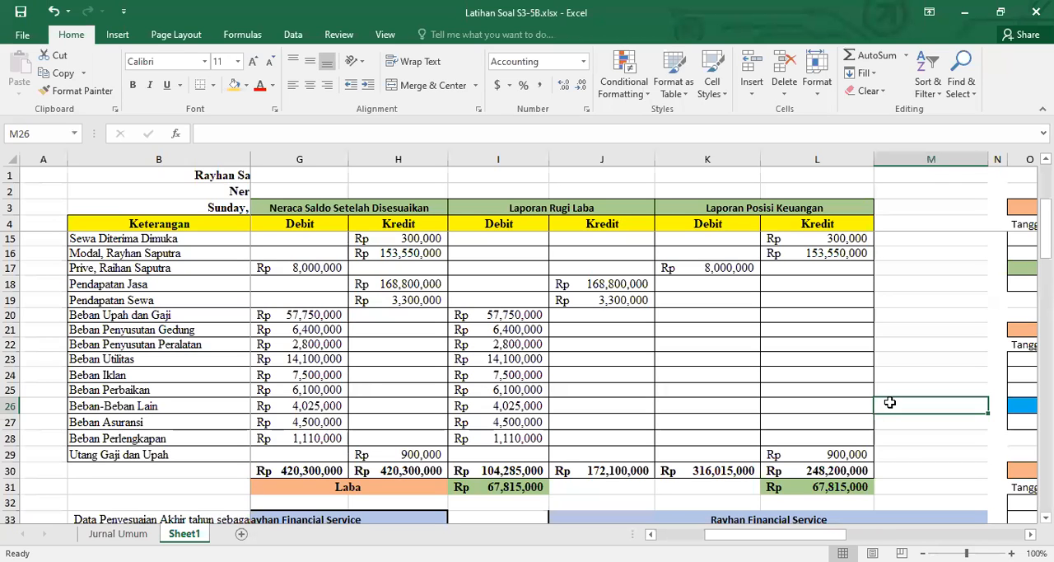
Autofit the width of column M beside the Laporan Posisi Keuangan columns
scroll(889, 402, "up", 4)
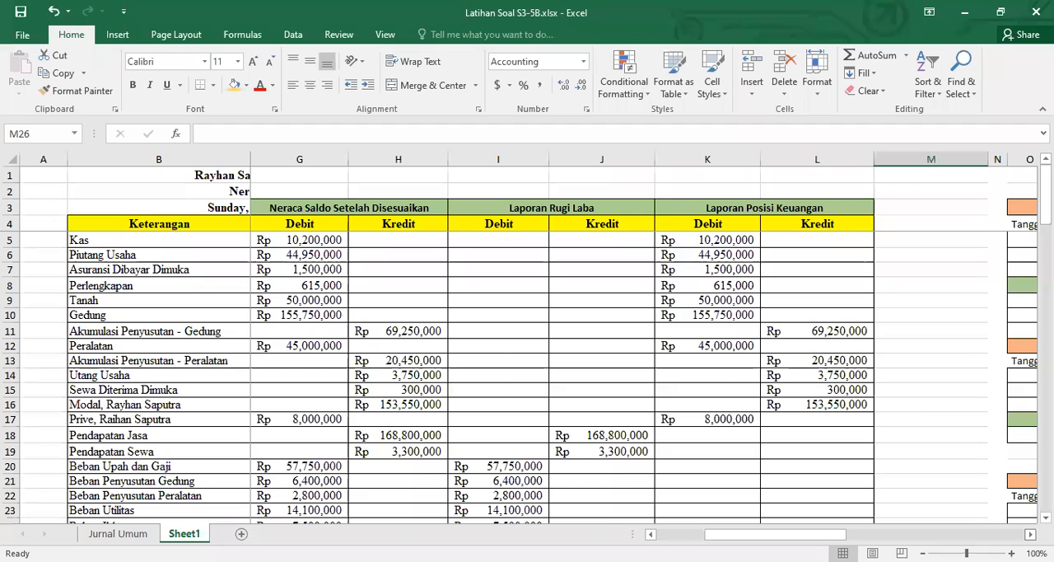
scroll(910, 457, "right", 1)
scroll(910, 457, "down", 10)
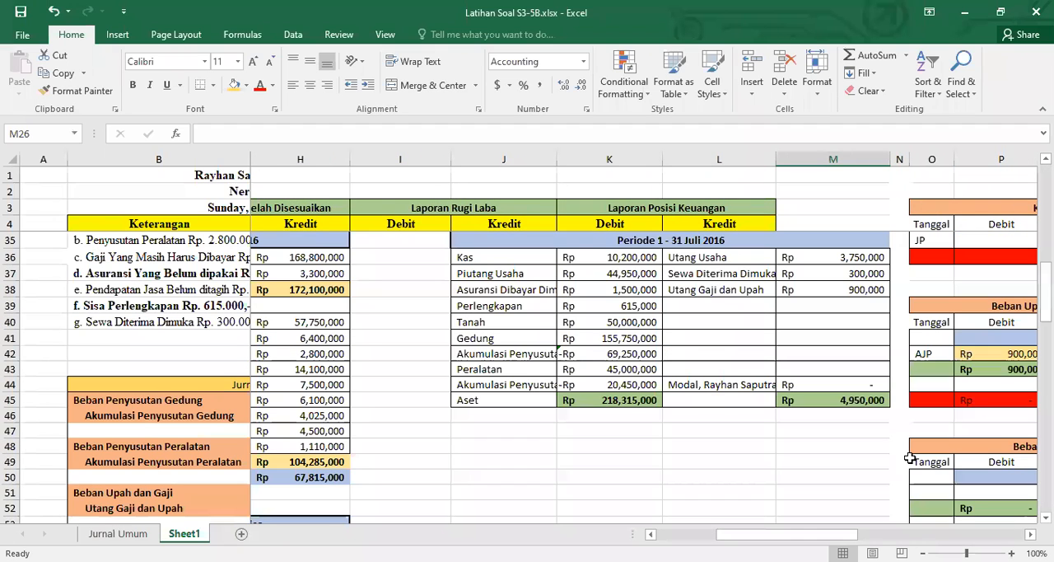
scroll(894, 309, "up", 4)
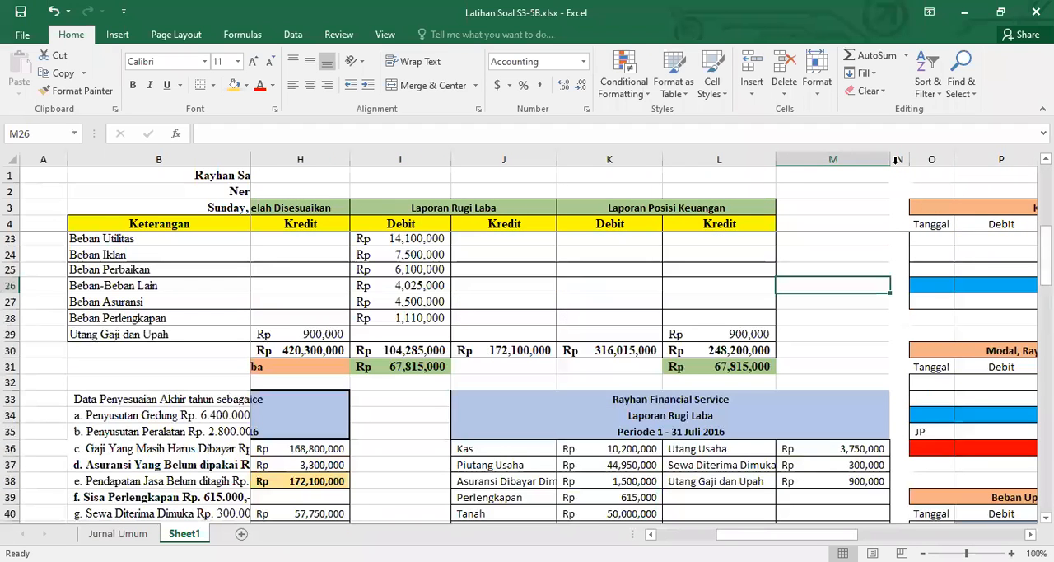
double_click(895, 159)
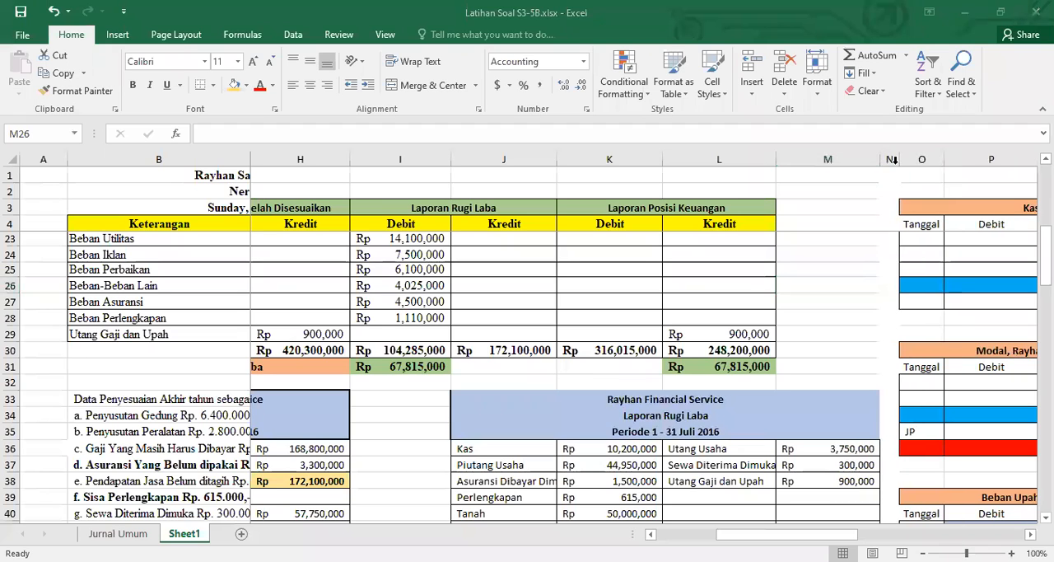
Unfreeze the panes so the whole worksheet scrolls freely
scroll(527, 379, "up", 6)
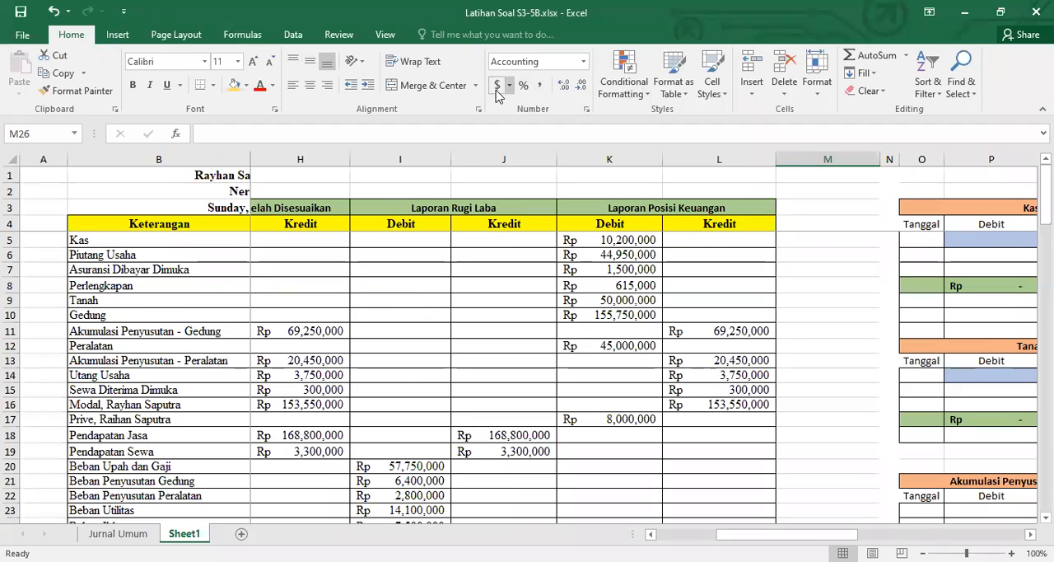
left_click(384, 35)
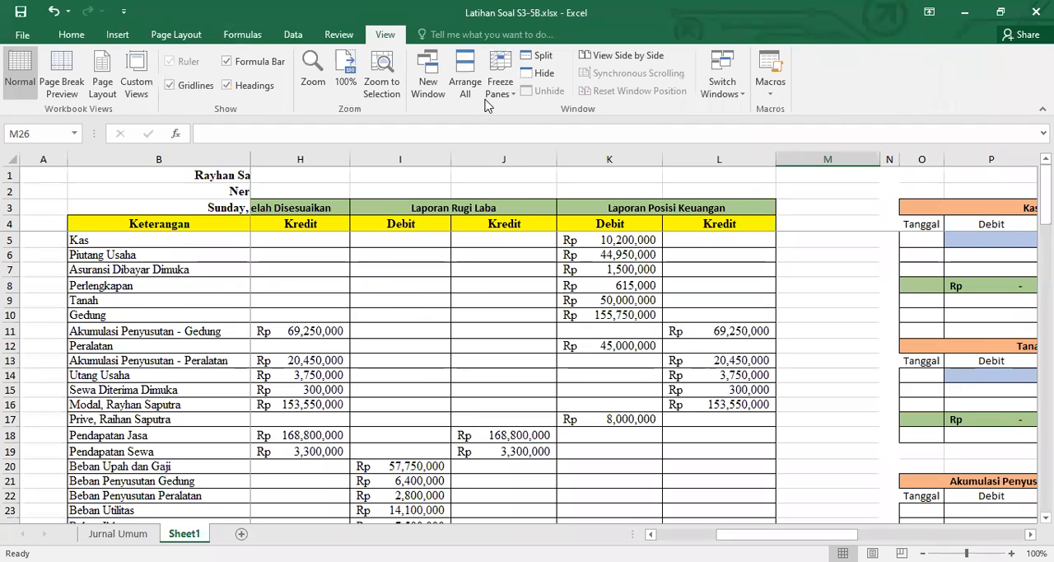
left_click(500, 86)
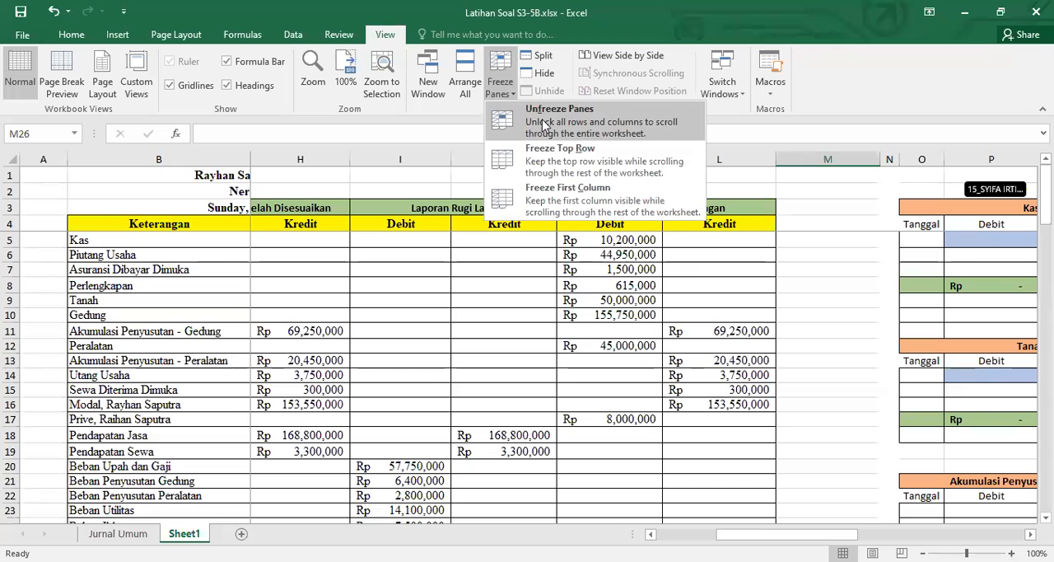
left_click(543, 123)
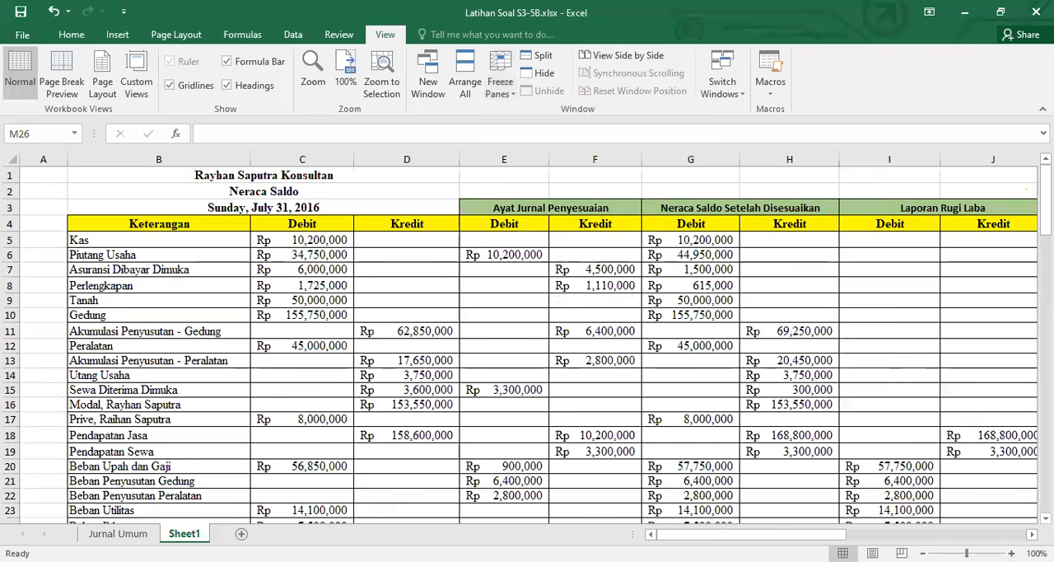
Enter =C5 in P5 to carry the Neraca Saldo debit balance of Kas into the Kas ledger's debit column
scroll(527, 337, "right", 8)
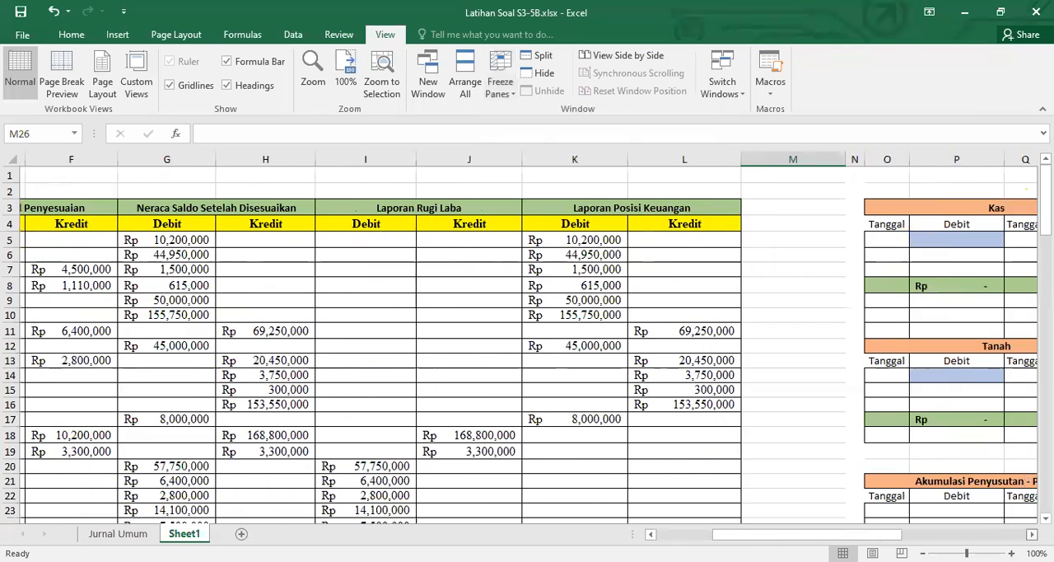
scroll(465, 247, "right", 3)
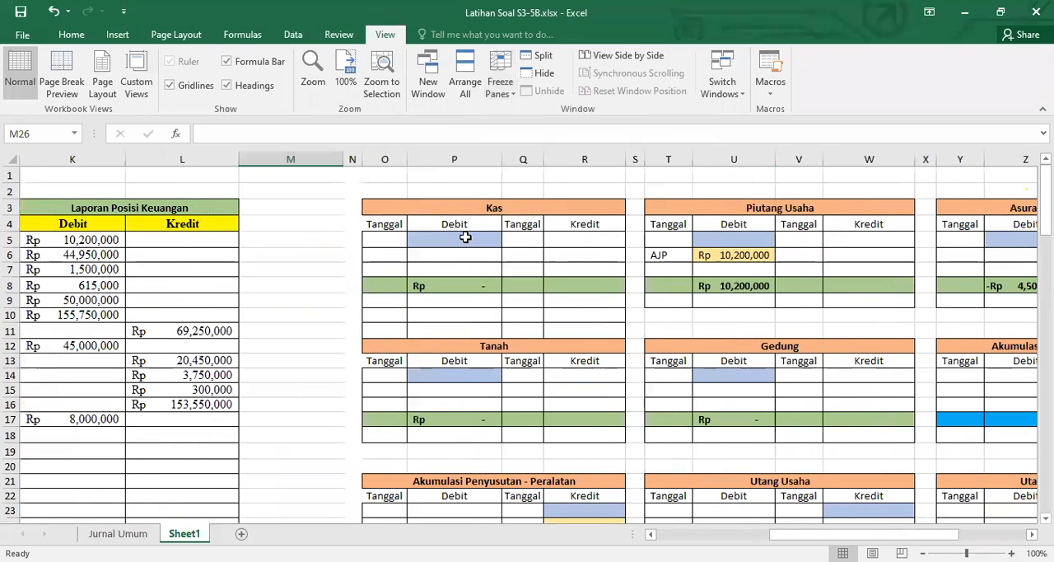
left_click(465, 237)
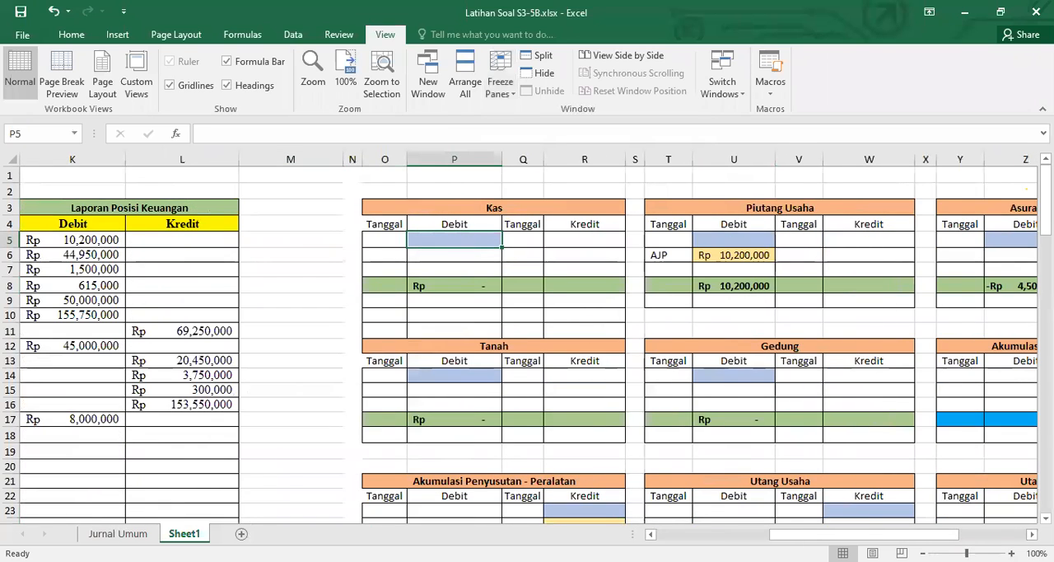
type("=")
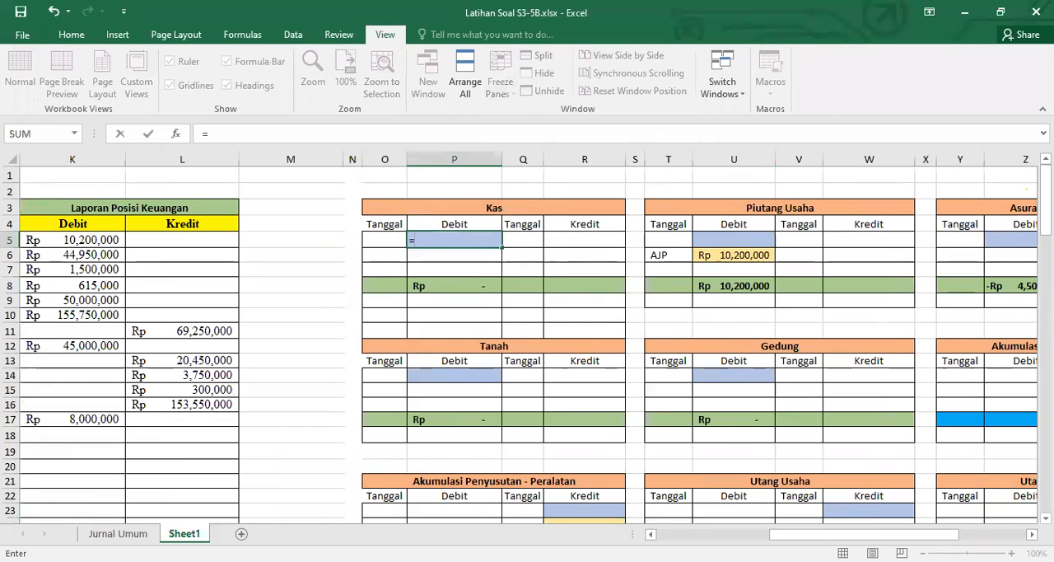
scroll(466, 377, "left", 9)
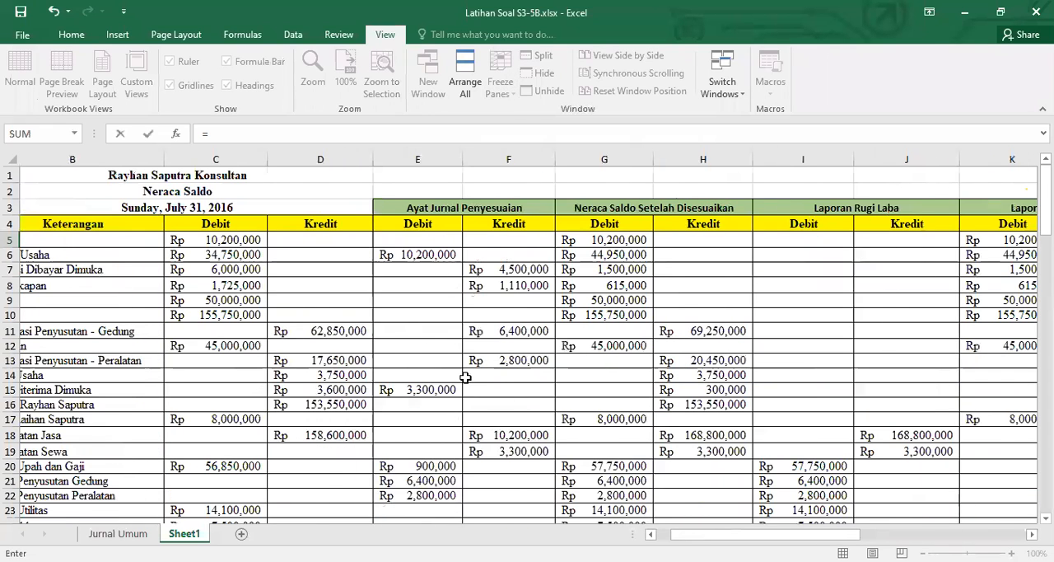
scroll(275, 272, "left", 1)
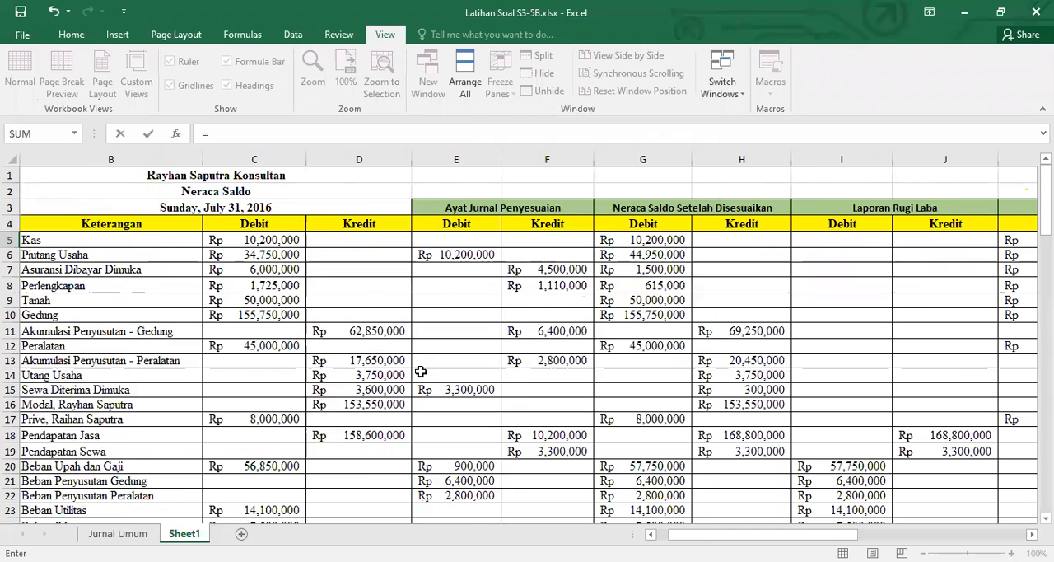
left_click(290, 240)
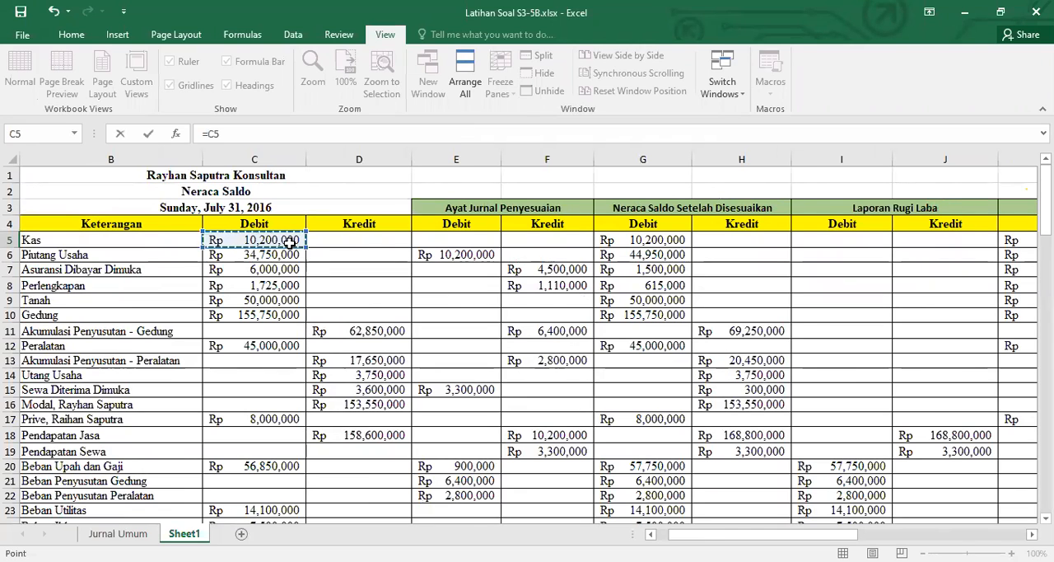
key("Return")
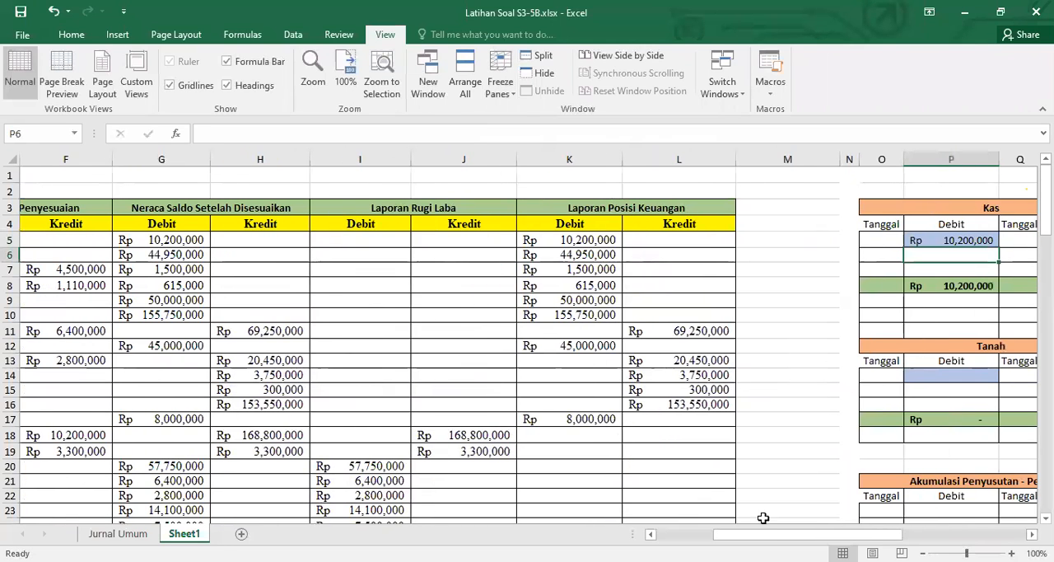
Enter =C6 in U5 to carry the Neraca Saldo debit balance of Piutang Usaha into its ledger's debit column
left_click(1031, 534)
left_click(1031, 535)
left_click(1032, 534)
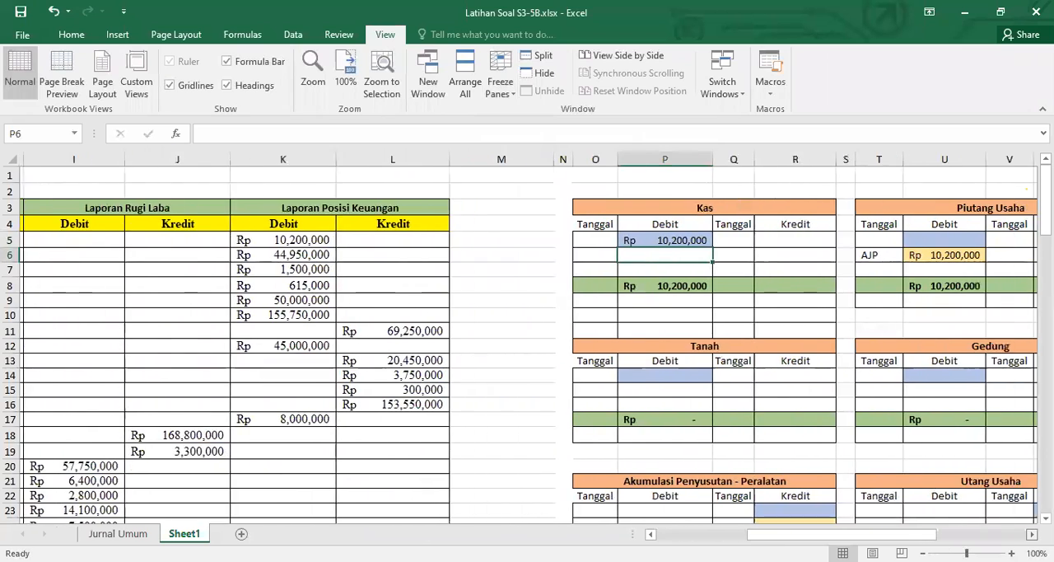
scroll(928, 393, "right", 2)
left_click(728, 237)
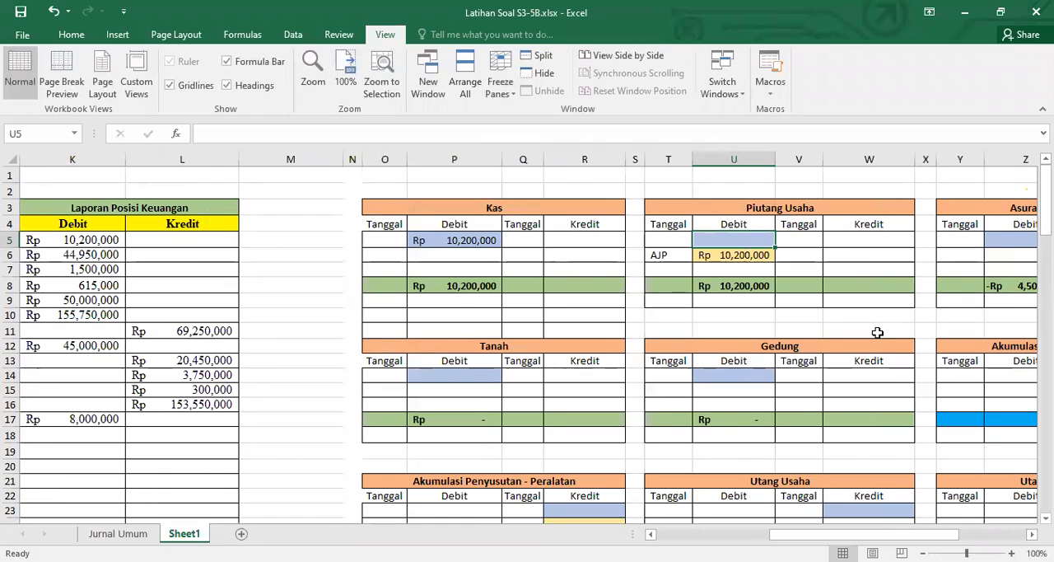
type("=")
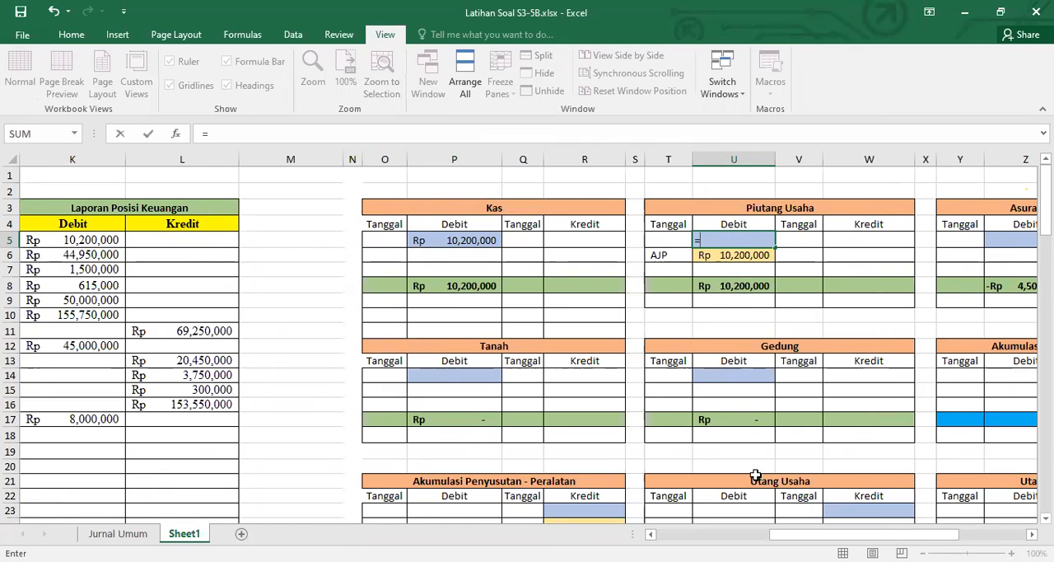
left_click_drag(824, 534, 722, 534)
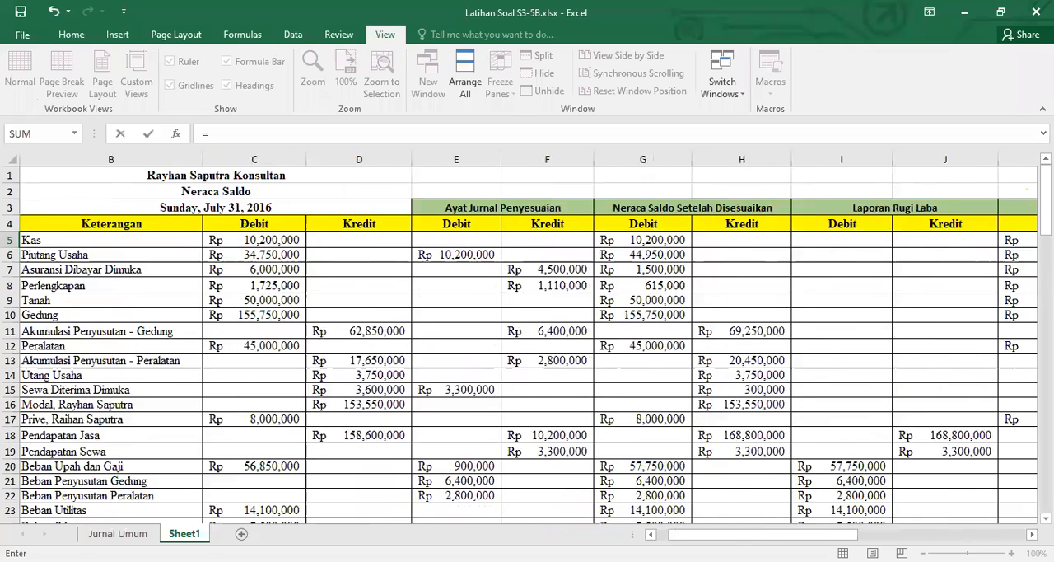
scroll(315, 268, "left", 1)
left_click(320, 253)
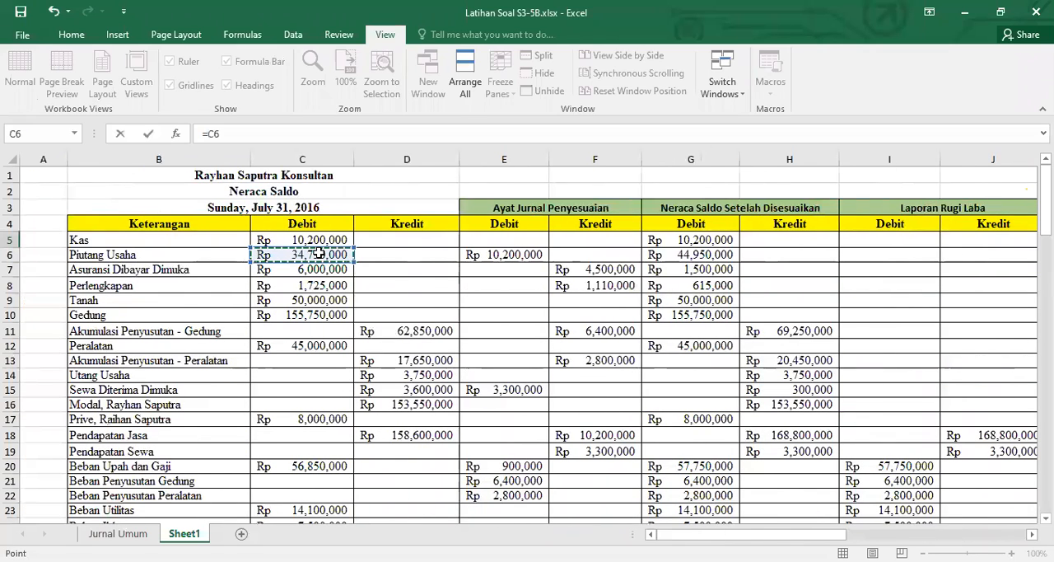
key("Return")
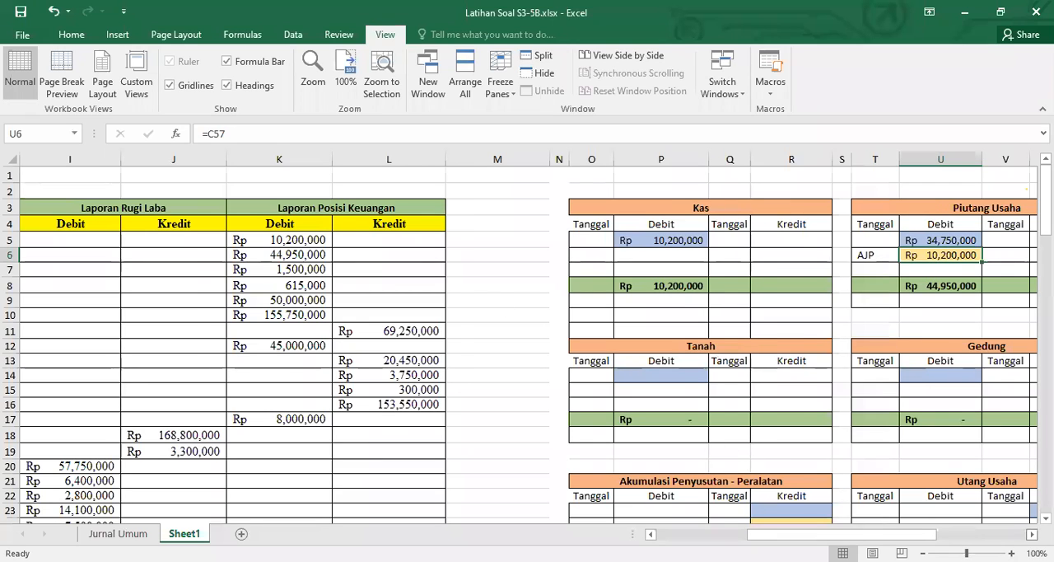
Clear the AJP amounts in U6 of the Piutang Usaha ledger and AB5 of the Asuransi Dibayar Dimuka ledger
scroll(527, 338, "right", 3)
scroll(840, 475, "right", 1)
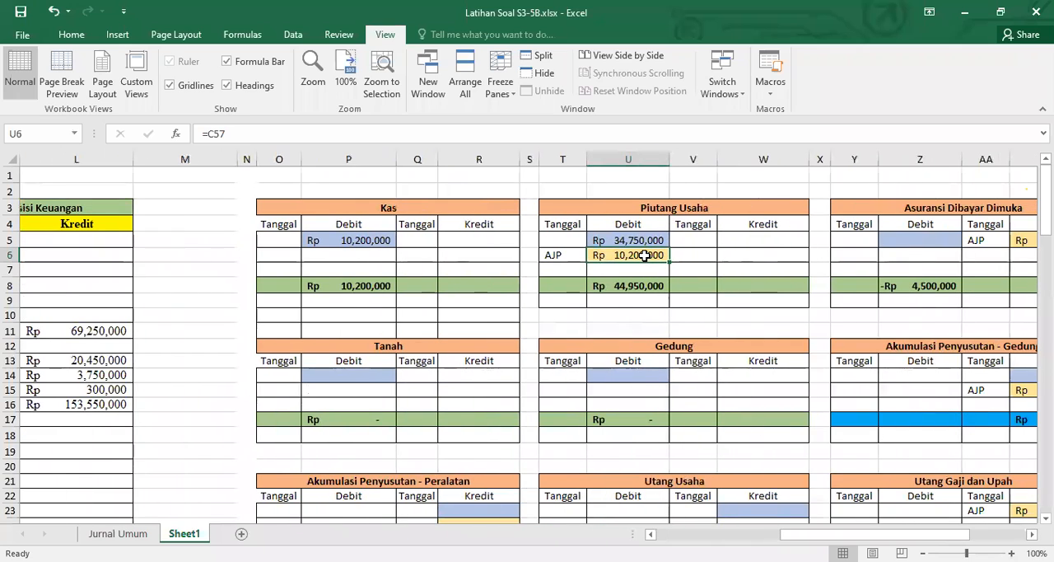
key("Delete")
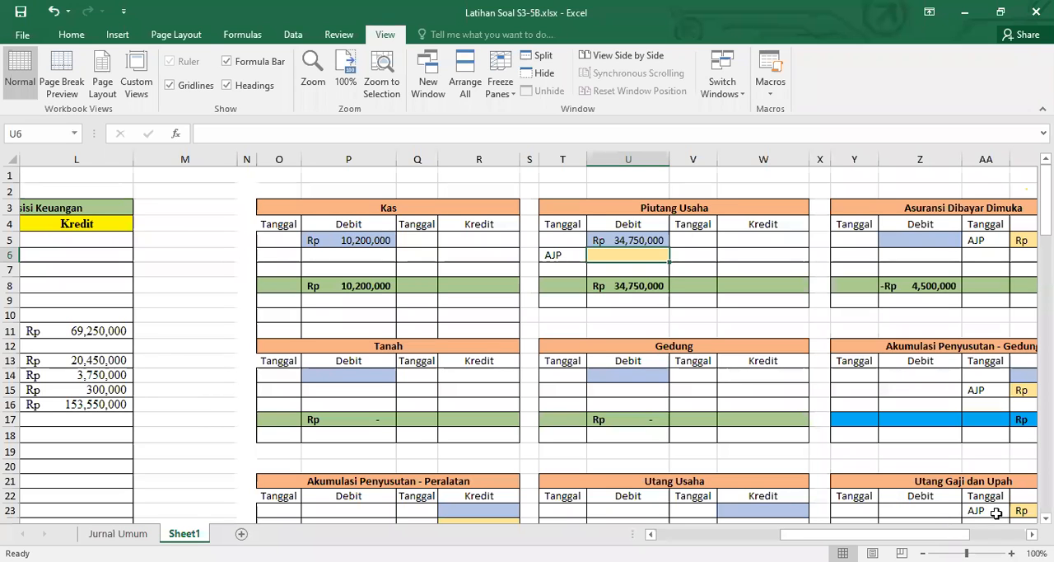
scroll(956, 423, "right", 3)
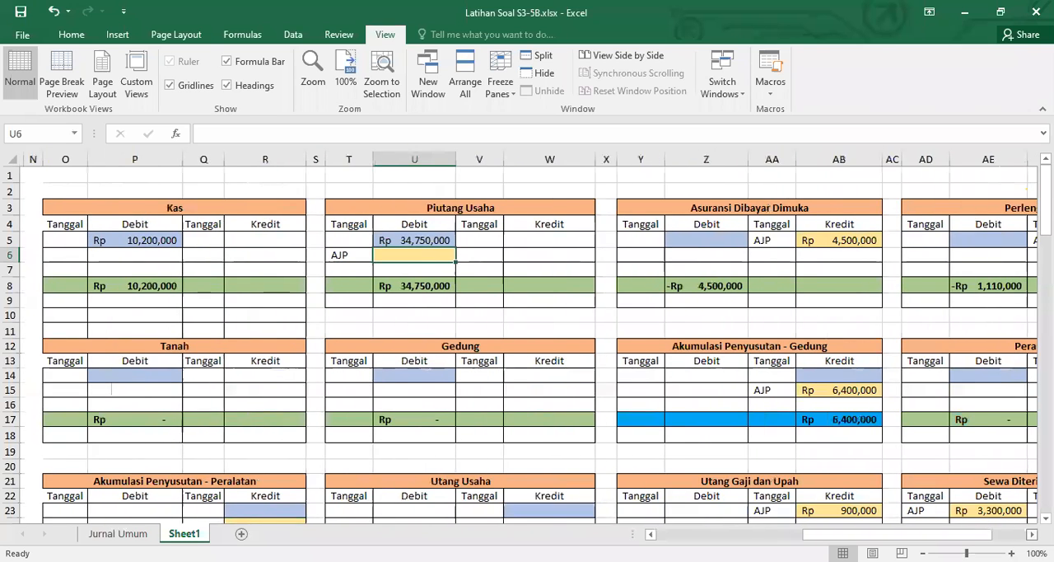
left_click(834, 238)
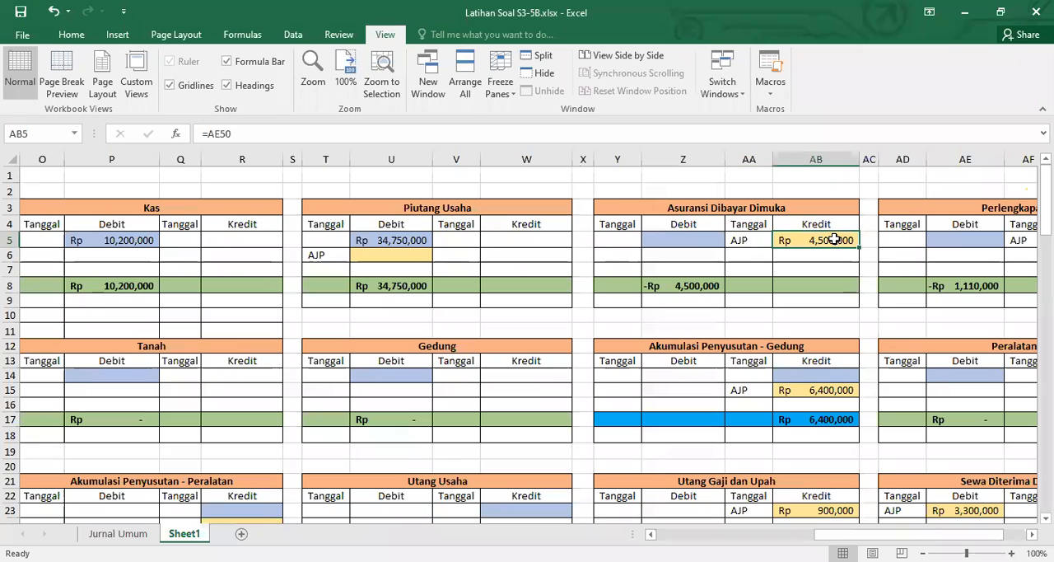
key("Delete")
Clear the AJP amounts in AB15, AB23, AE23 and AG5 of the Akumulasi Penyusutan - Gedung, Utang Gaji dan Upah, Sewa Diterima Dimuka and Perlengkapan ledgers
left_click(820, 387)
key("Delete")
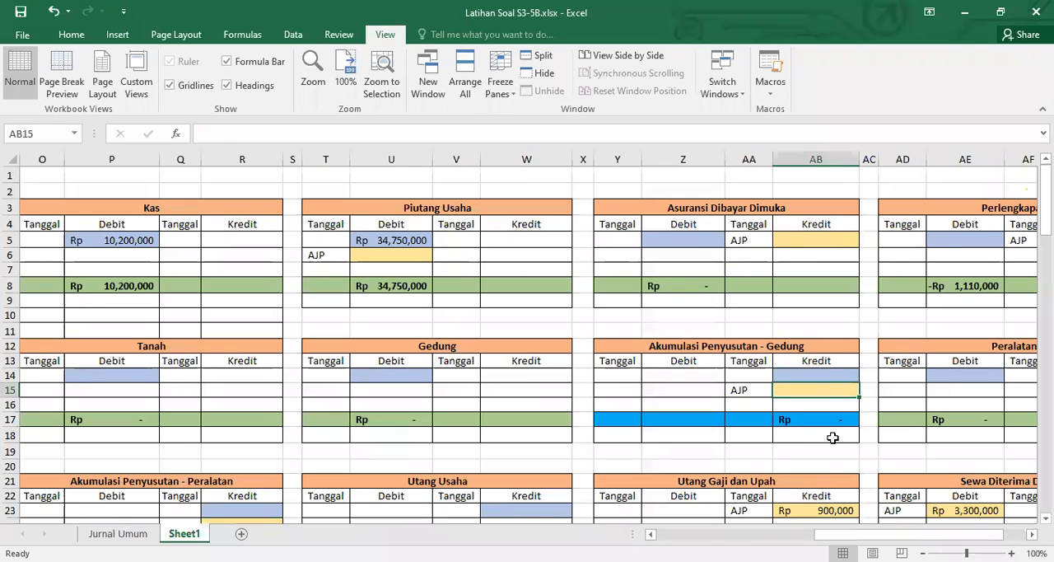
left_click(826, 512)
key("Delete")
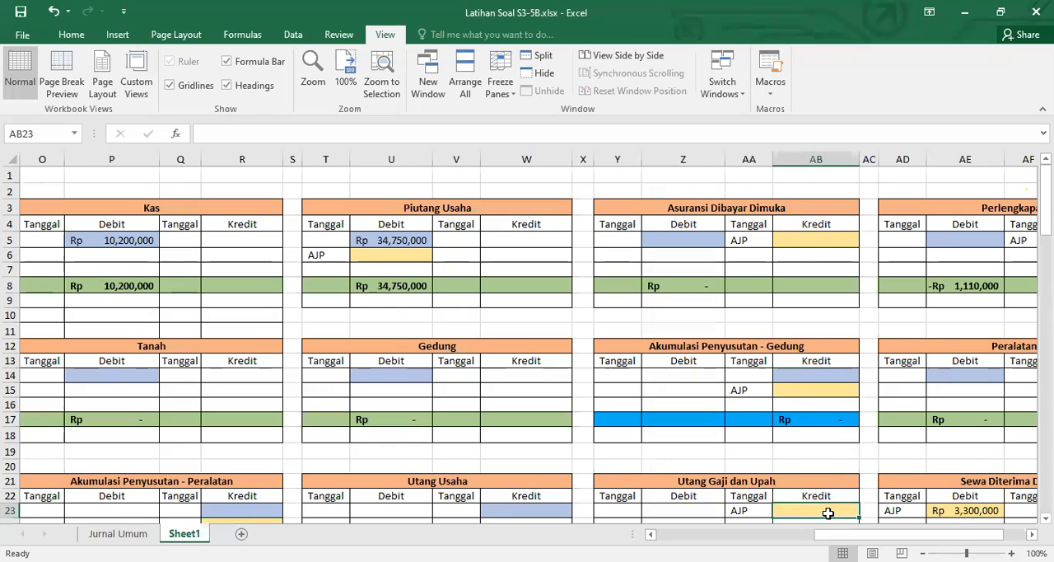
left_click(935, 511)
key("Delete")
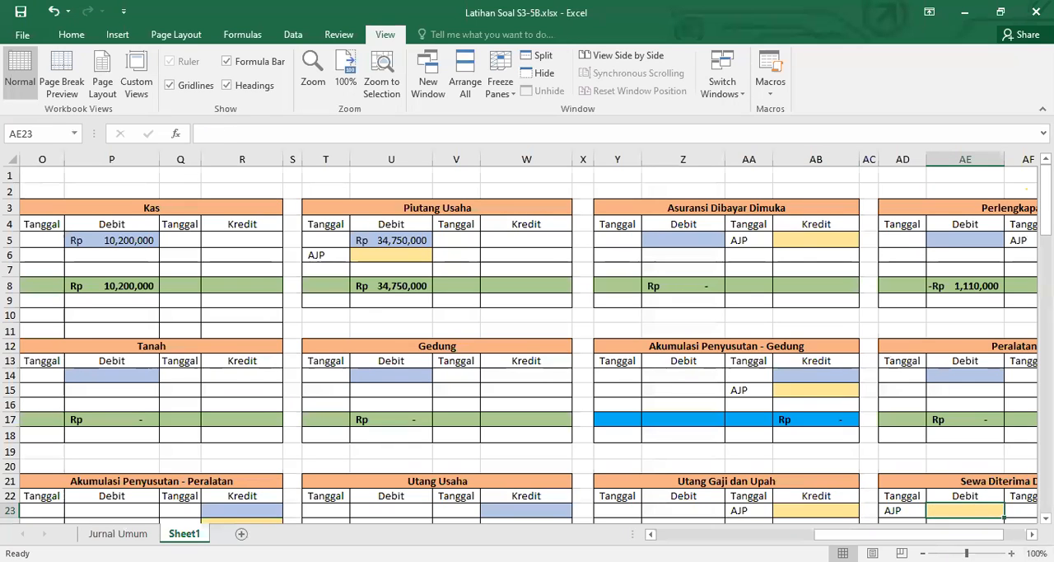
scroll(955, 371, "right", 3)
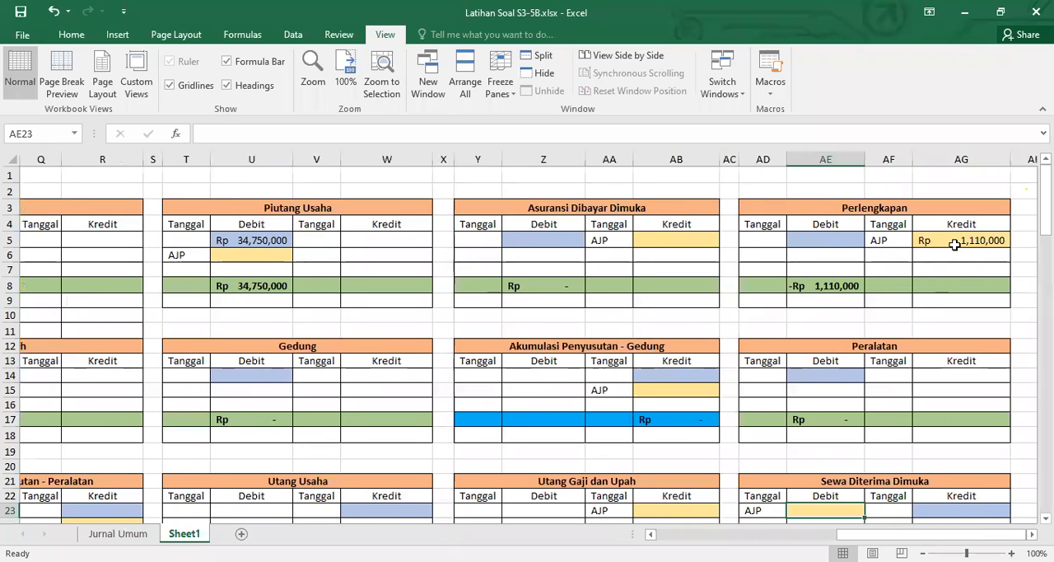
left_click(955, 240)
key("Delete")
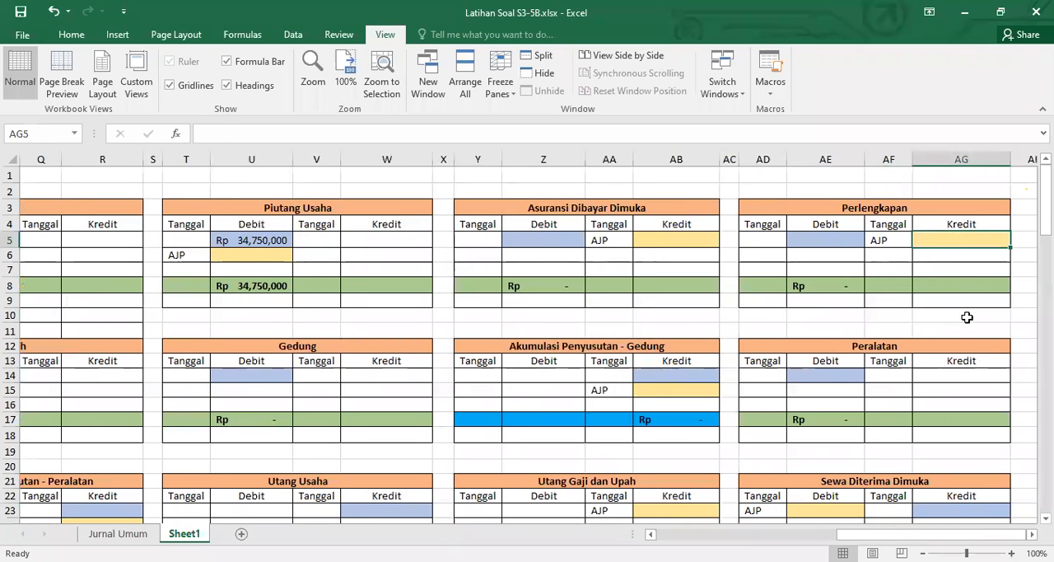
Clear the AJP debit amounts in Z41, AE50 and U41 of the Beban Penyusutan Peralatan, Beban Asuransi and Beban Penyusutan Gedung ledgers
scroll(885, 360, "down", 5)
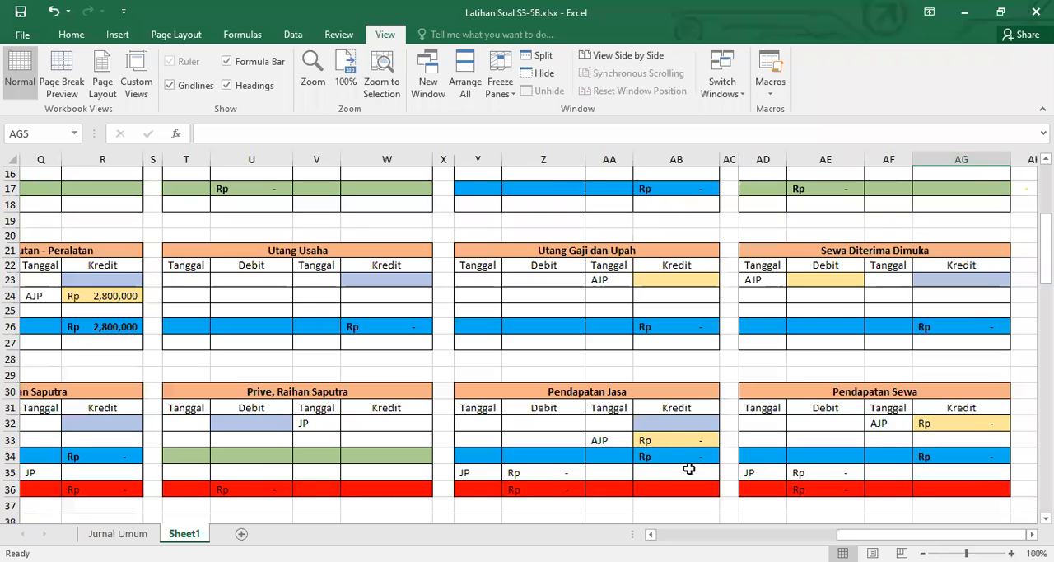
scroll(688, 453, "down", 4)
left_click(551, 388)
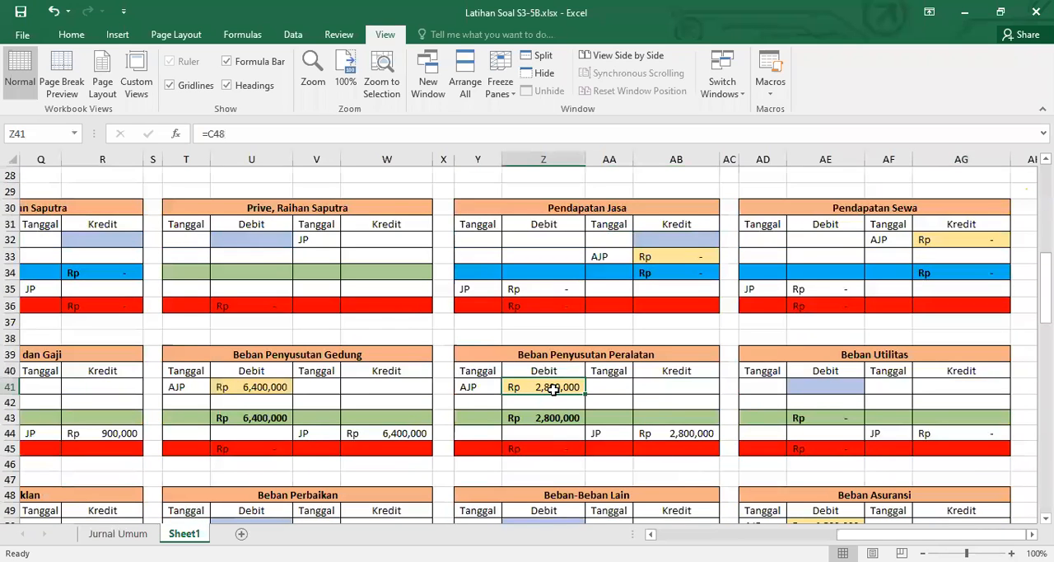
key("Delete")
scroll(553, 391, "down", 3)
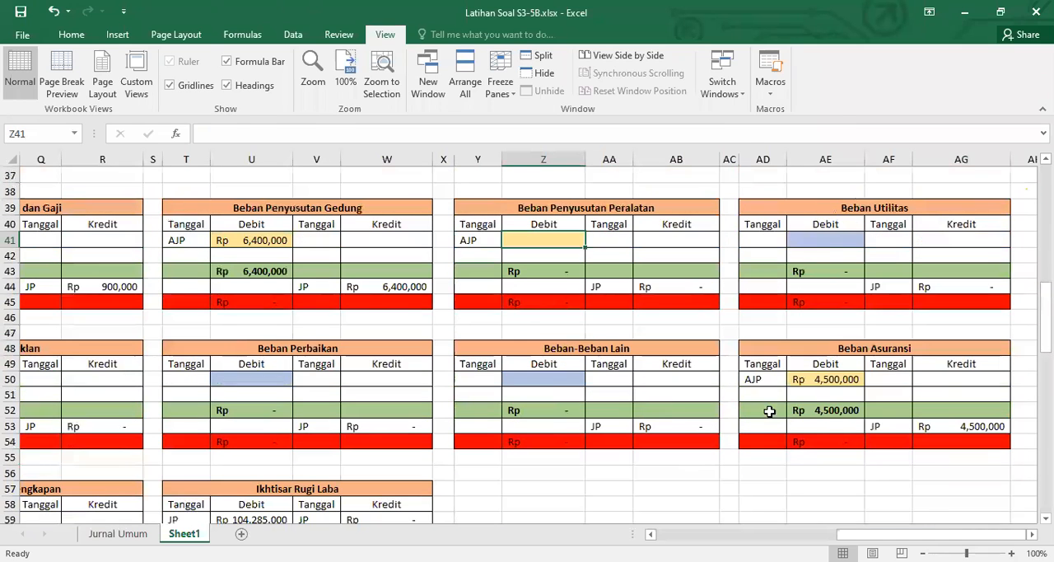
left_click(835, 380)
key("Delete")
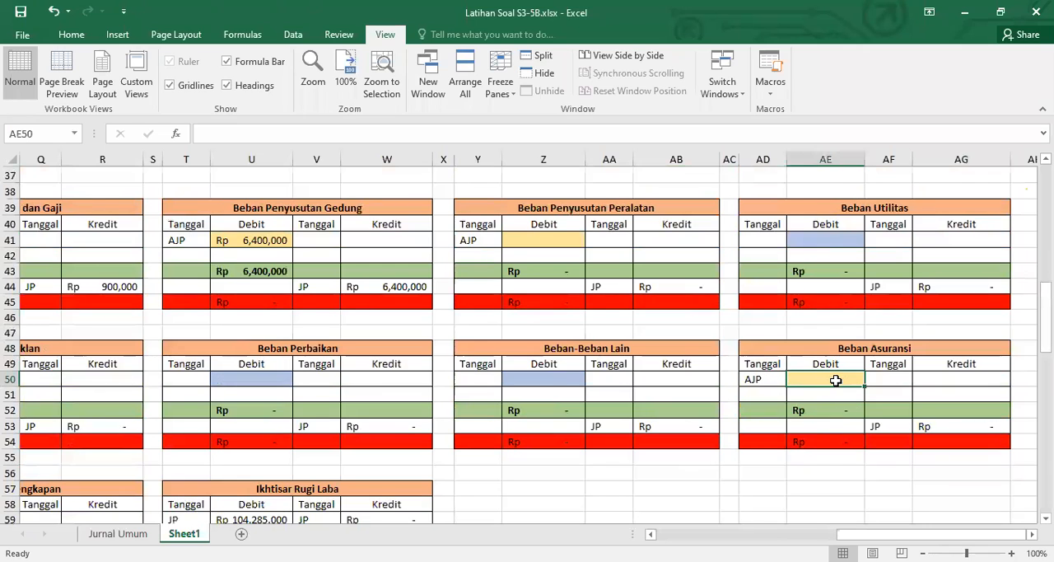
left_click(230, 240)
key("Delete")
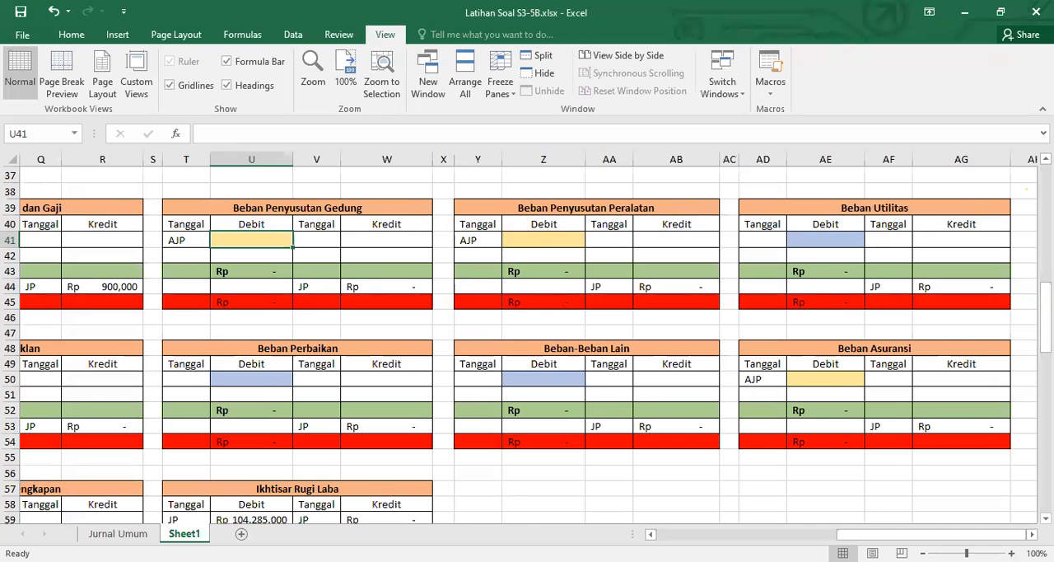
Clear the debit amounts in U59:U60 of the Ikhtisar Rugi Laba ledger and P59 of the Beban Perlengkapan ledger
left_click(650, 534)
left_click(651, 534)
scroll(422, 427, "down", 2)
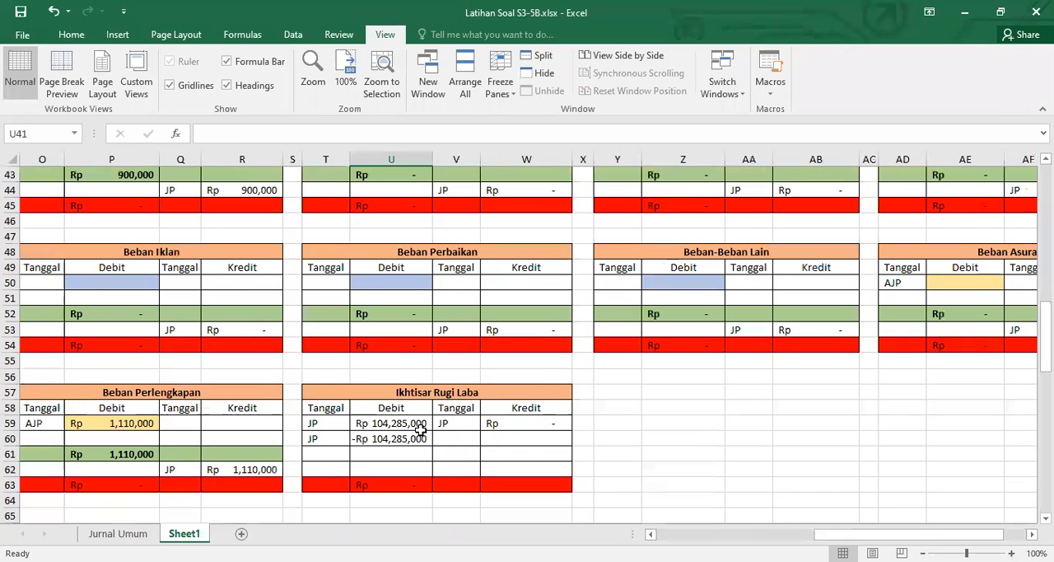
left_click_drag(409, 426, 415, 443)
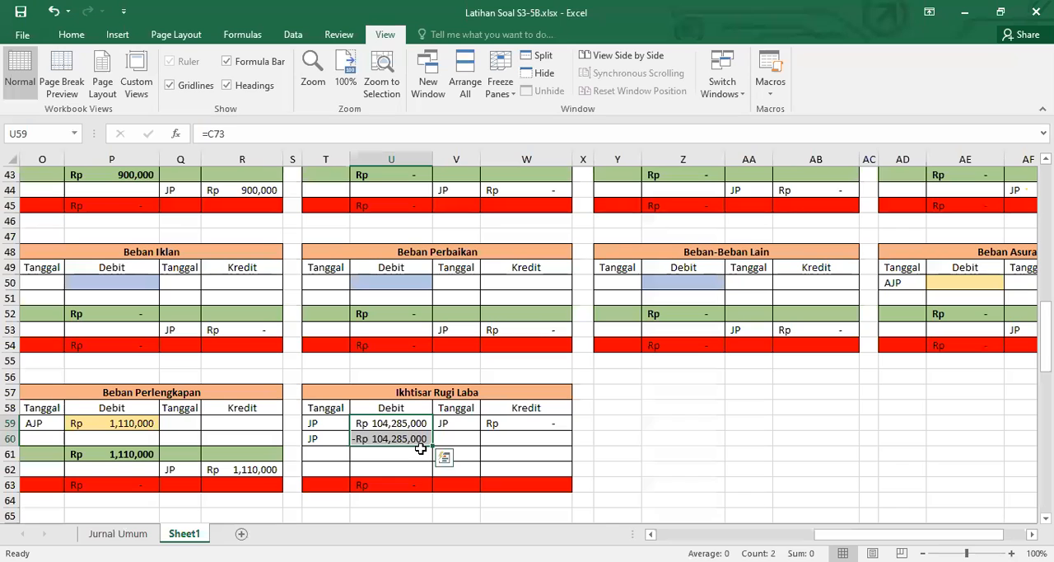
key("Delete")
left_click(128, 422)
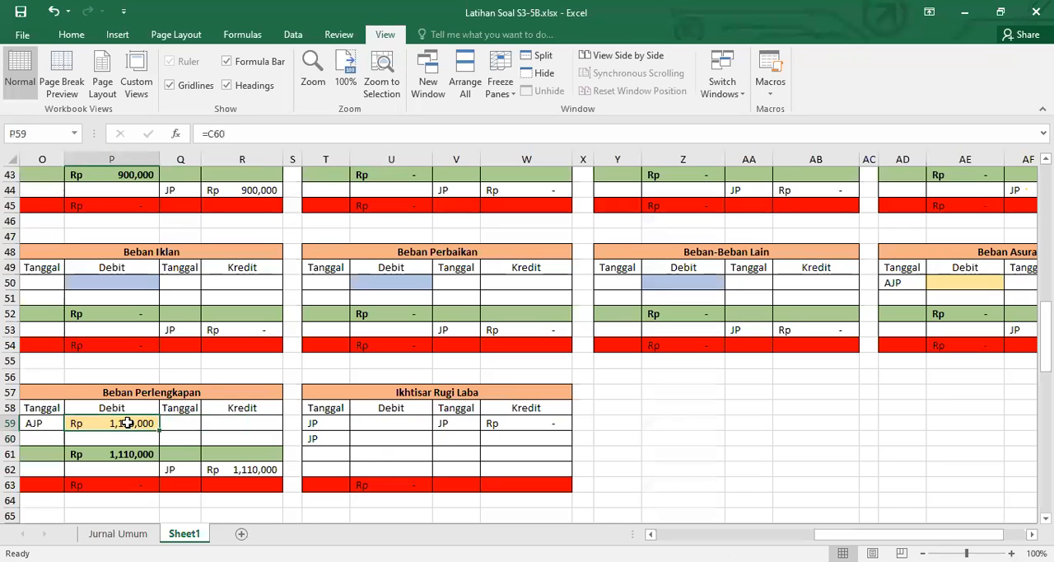
key("Delete")
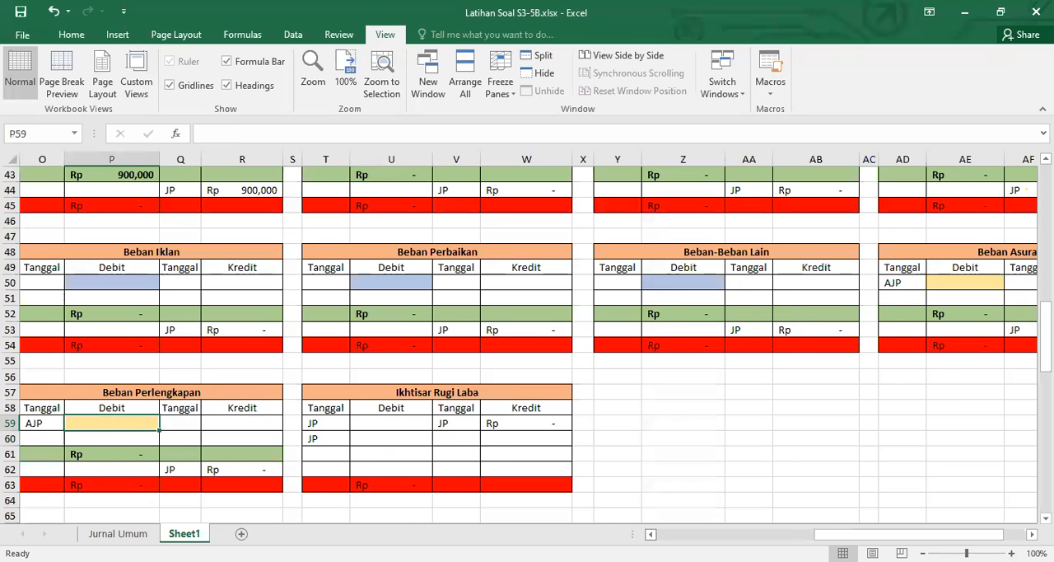
Clear the AJP debit amount in P42 of the Beban Upah dan Gaji ledger
scroll(633, 435, "left", 4)
scroll(633, 433, "up", 4)
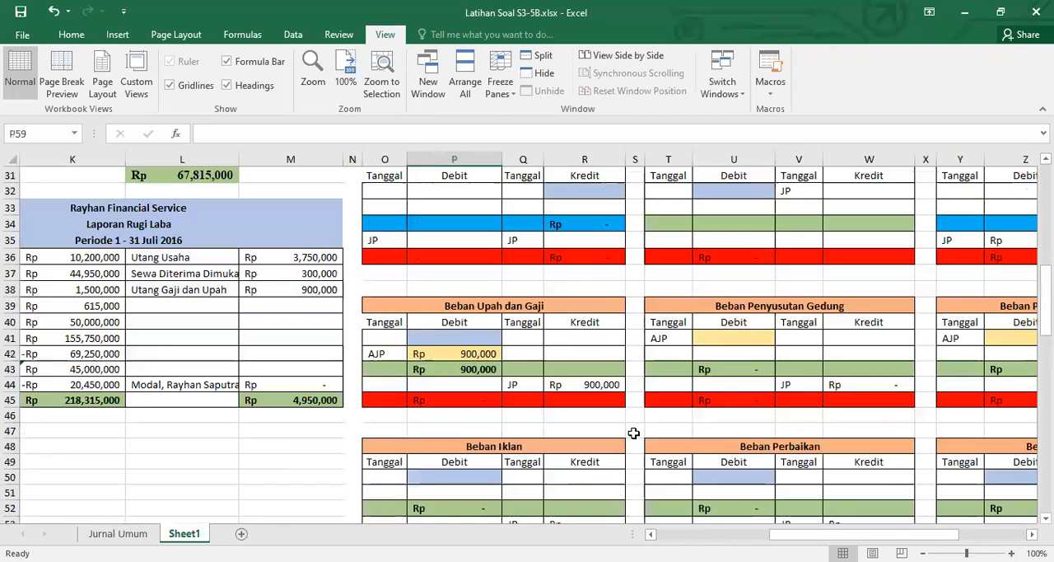
scroll(633, 433, "up", 1)
left_click(481, 401)
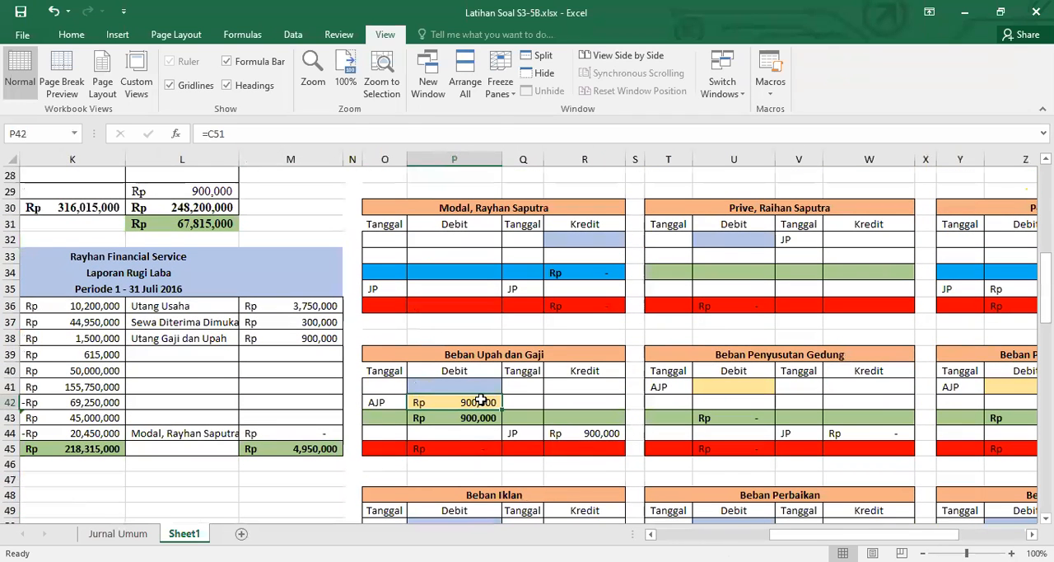
key("Delete")
Link debit cell Z5 of the Asuransi Dibayar Dimuka ledger to its Neraca Saldo debit balance with =C7
scroll(489, 399, "up", 5)
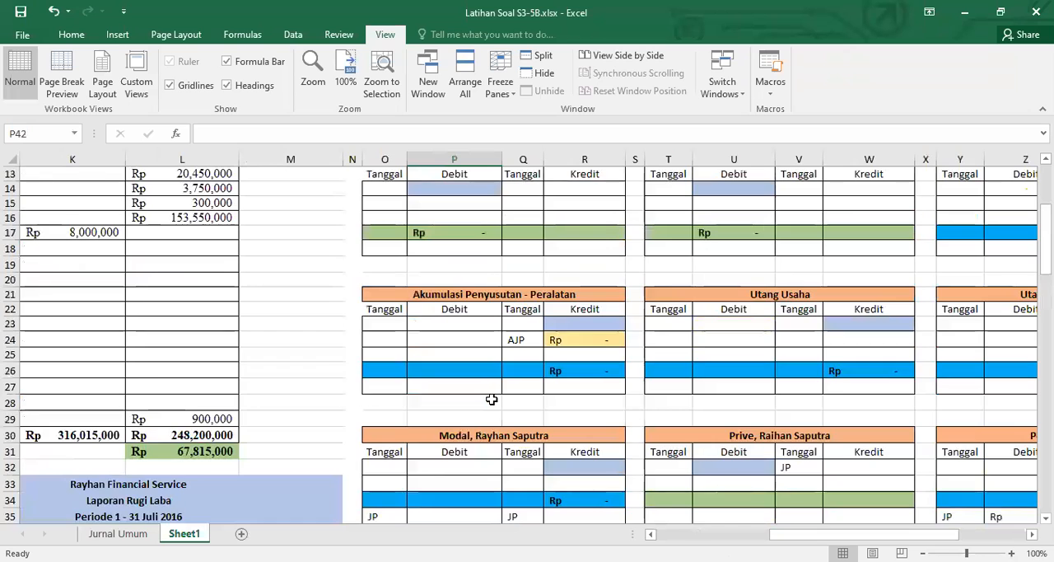
scroll(491, 399, "up", 4)
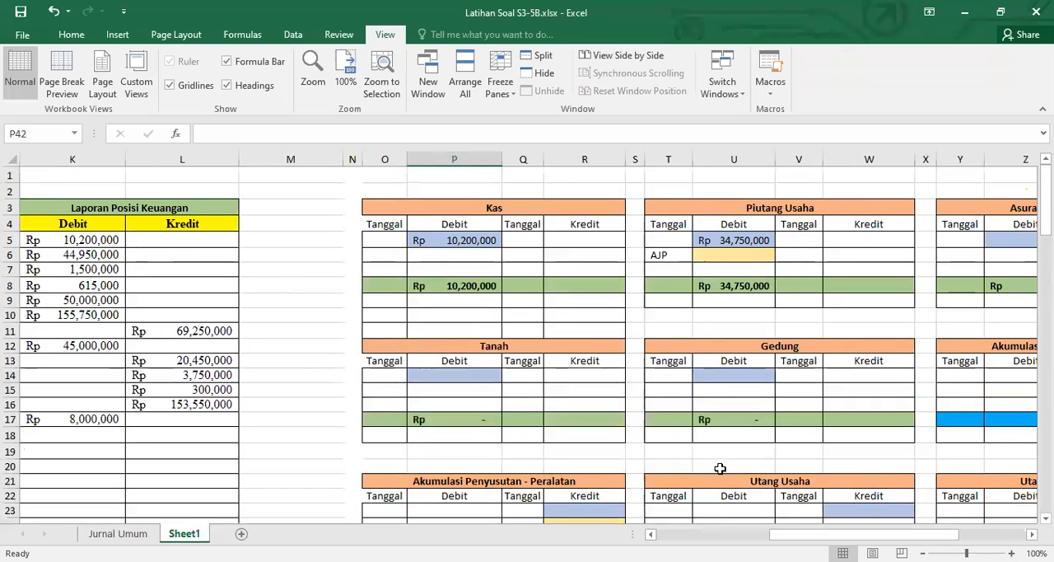
scroll(395, 402, "left", 5)
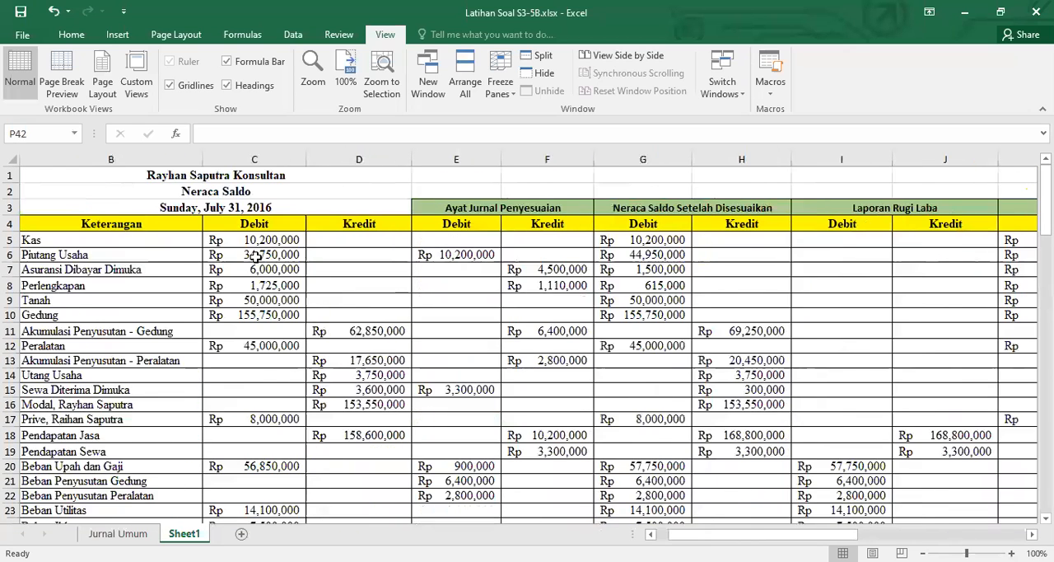
scroll(272, 284, "left", 2)
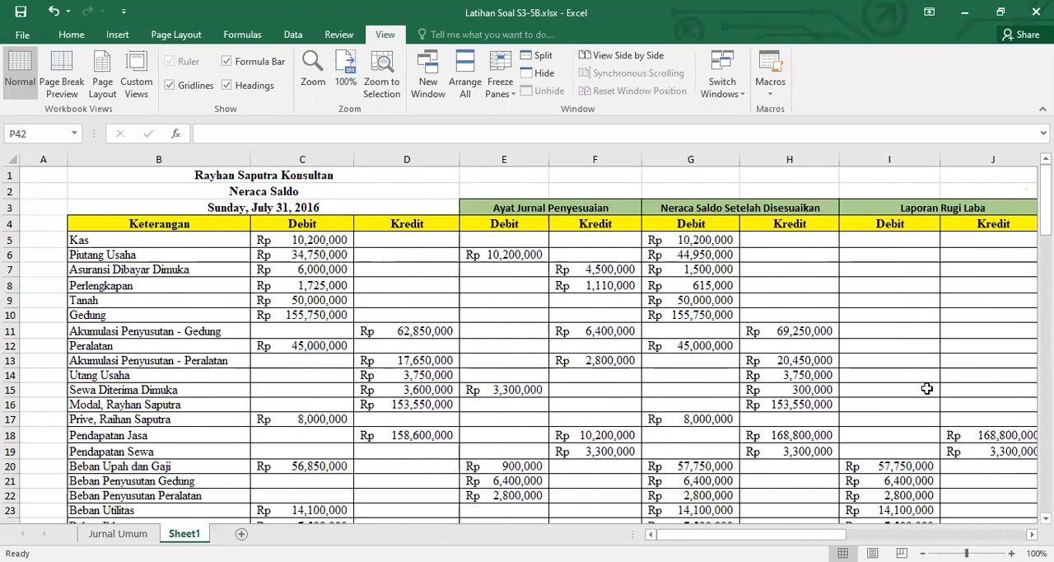
left_click(319, 277)
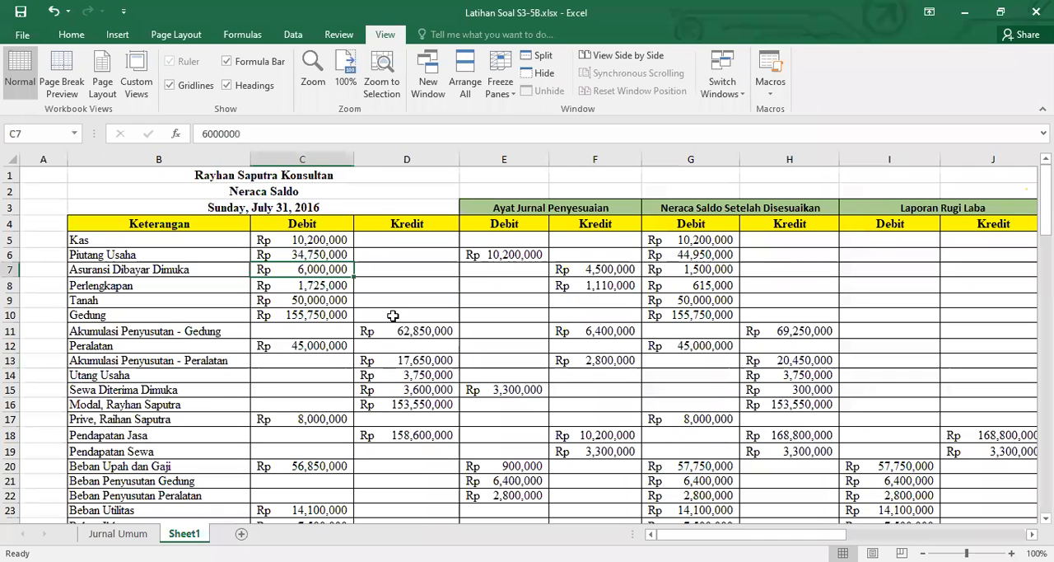
scroll(394, 316, "right", 5)
scroll(526, 337, "right", 10)
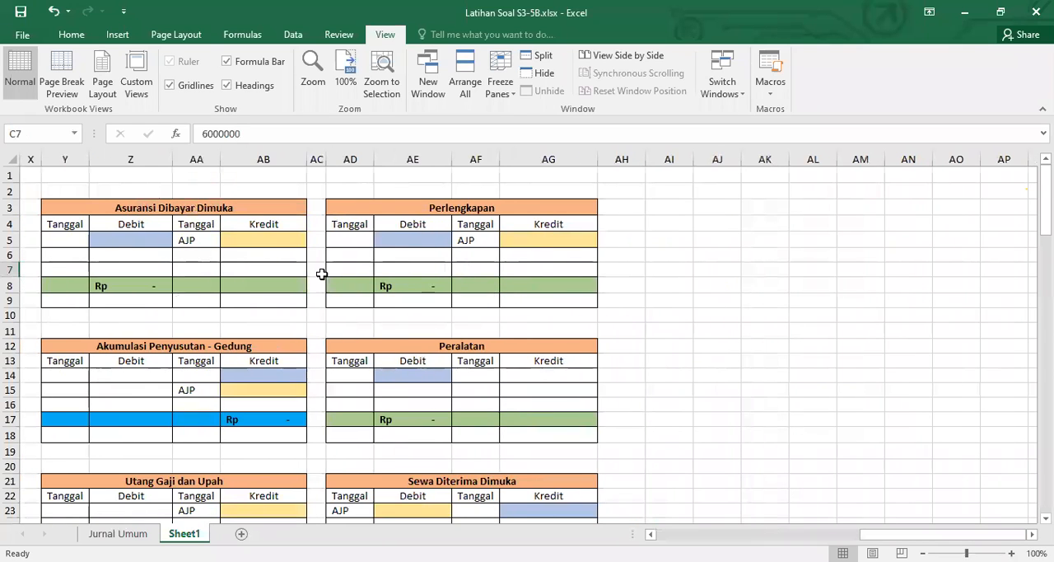
left_click(135, 235)
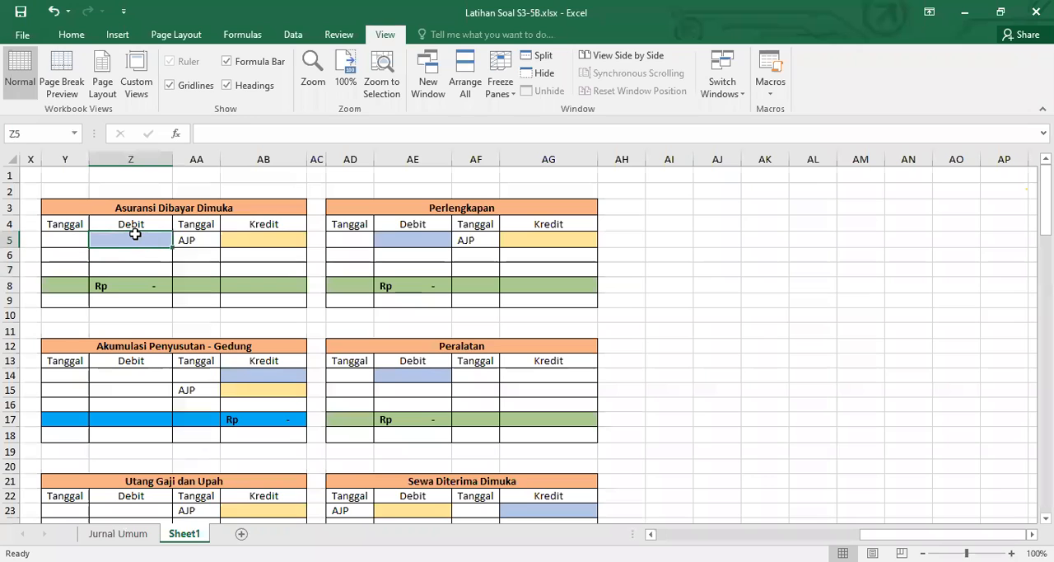
type("=")
scroll(339, 365, "left", 5)
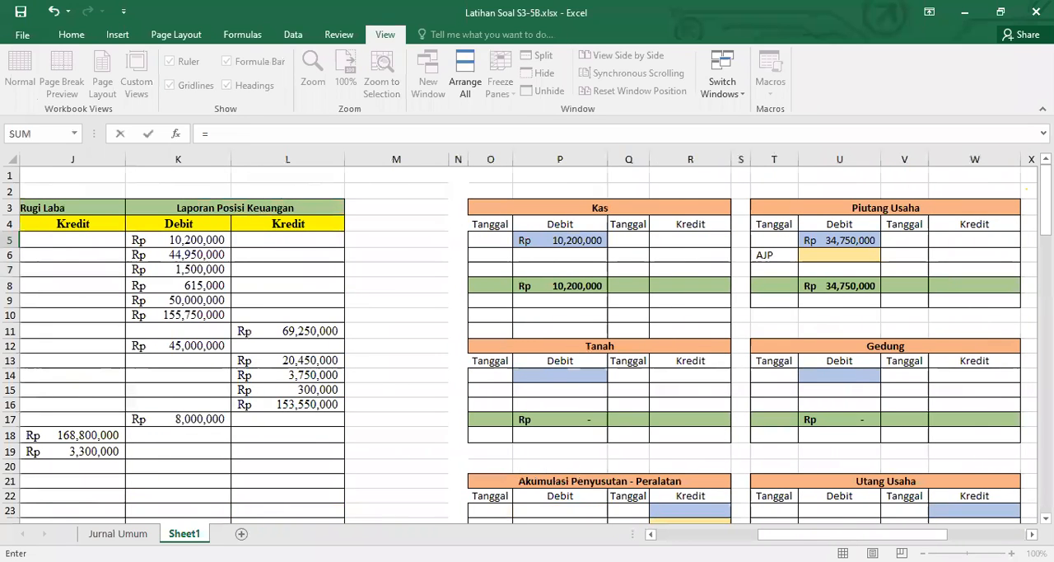
scroll(330, 356, "left", 4)
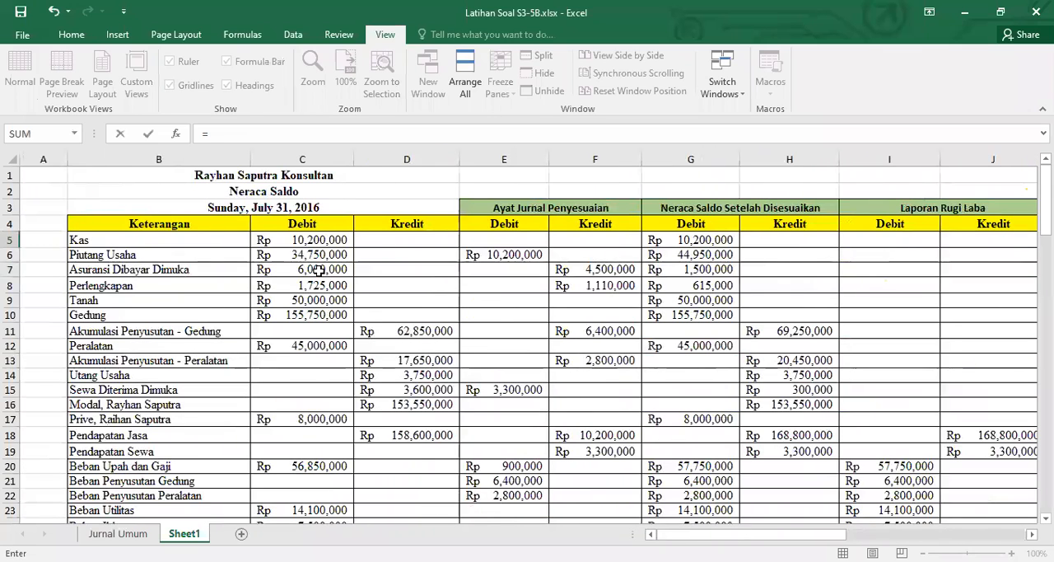
left_click(318, 269)
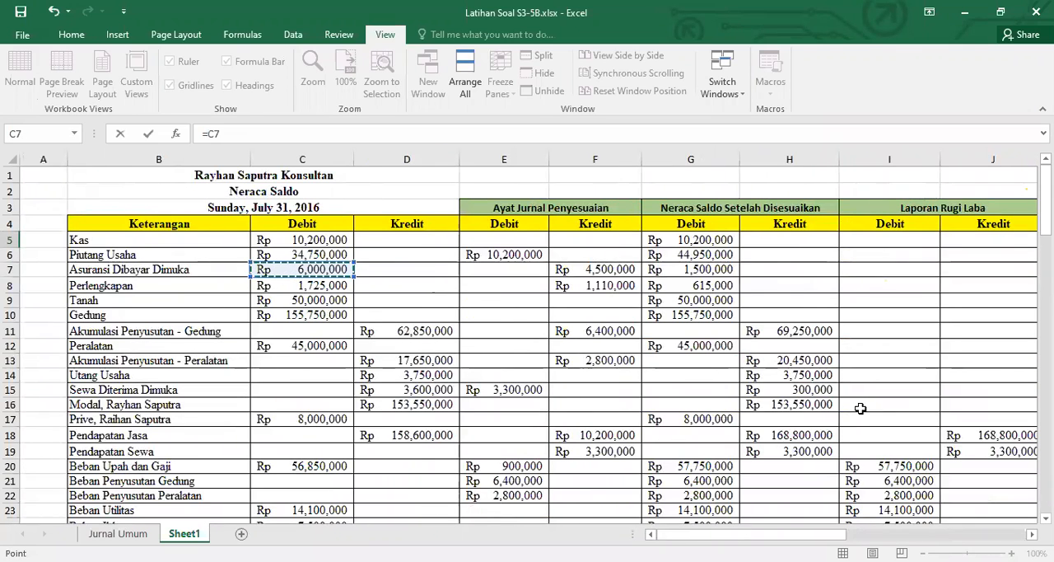
key("Escape")
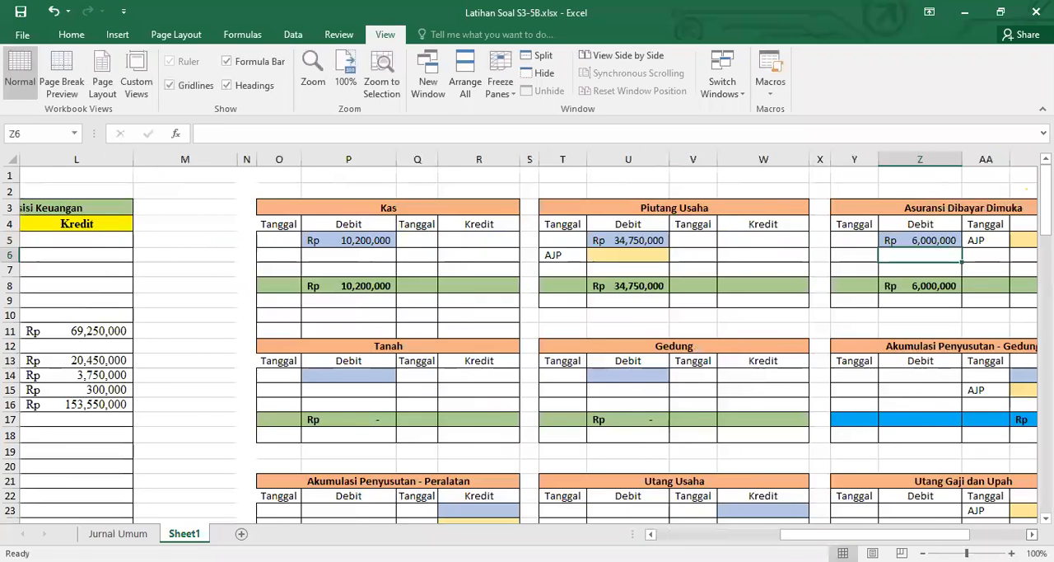
Link debit cell AE5 of the Perlengkapan ledger to the Perlengkapan debit balance in C8 of the Neraca Saldo
scroll(931, 258, "right", 3)
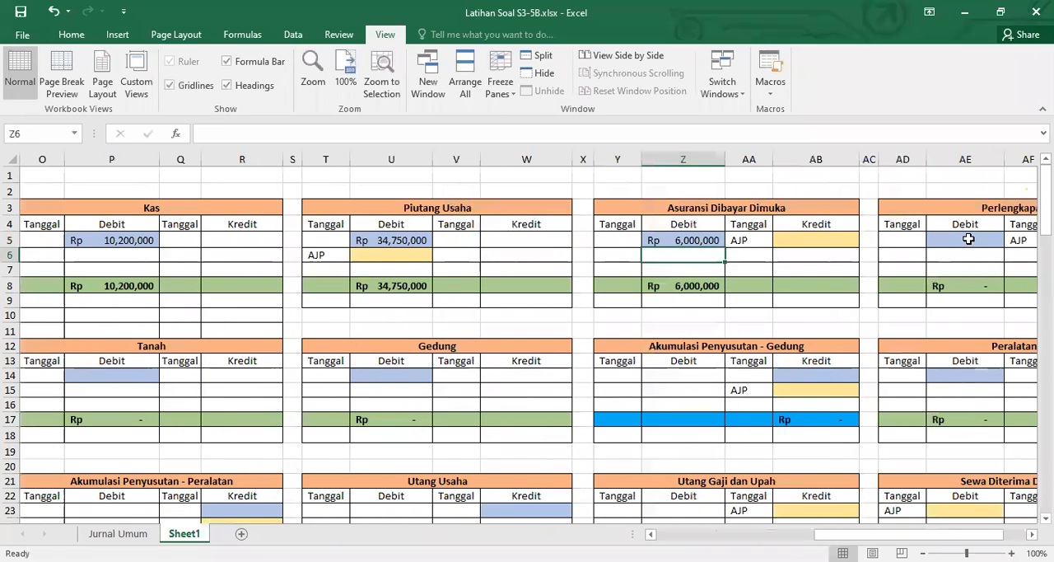
left_click(968, 239)
type("=")
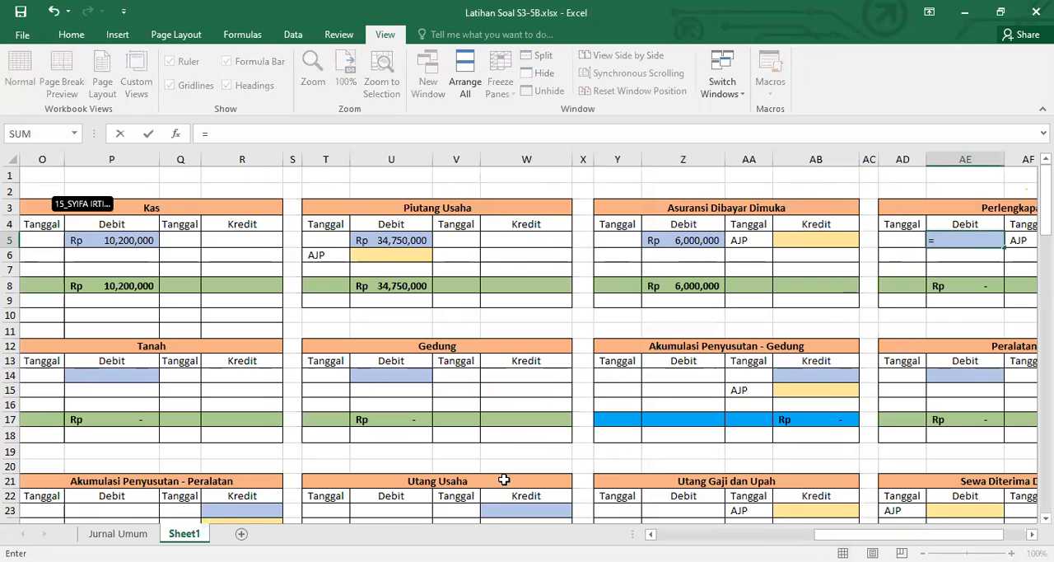
scroll(305, 290, "left", 10)
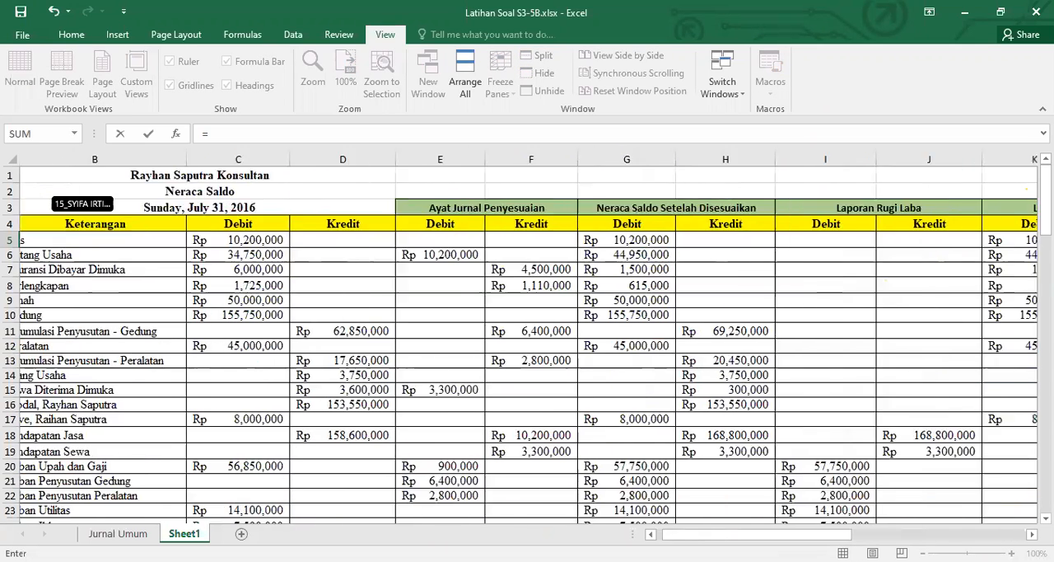
left_click(304, 288)
key("Return")
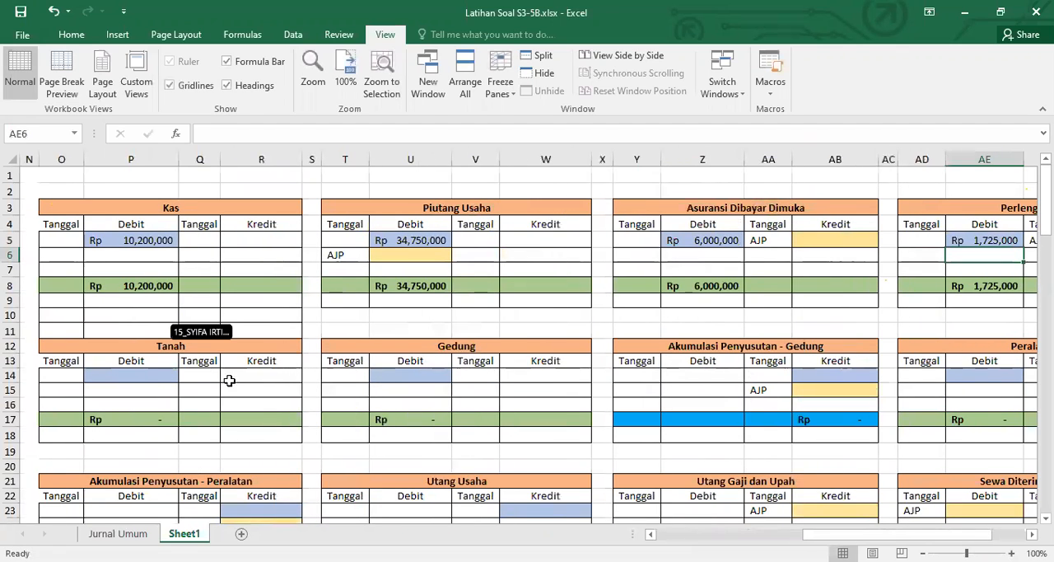
Link debit cell P14 of the Tanah ledger to the Tanah balance in the Neraca Saldo with =C9
left_click(117, 375)
type("=")
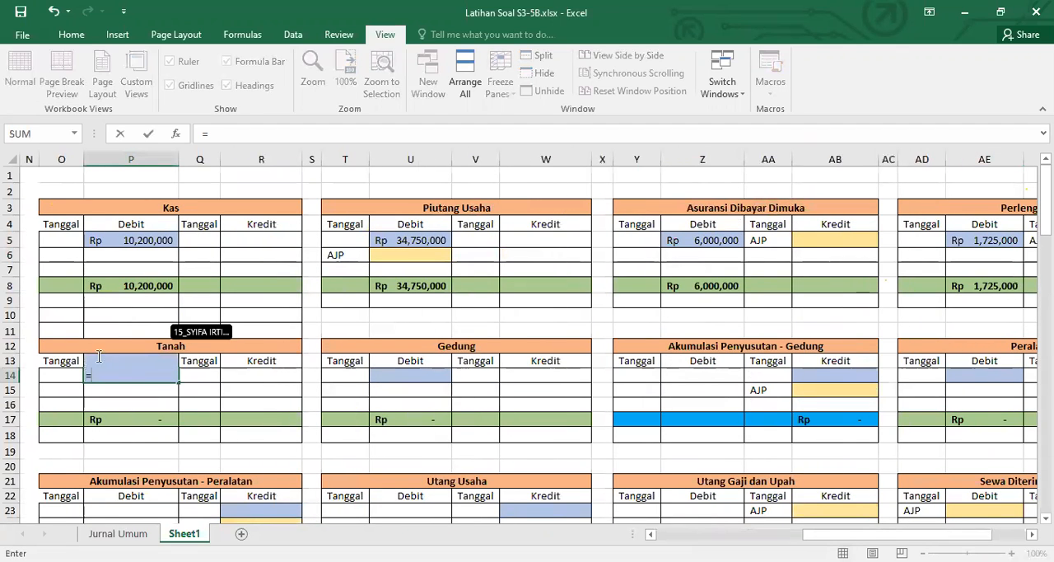
scroll(429, 423, "left", 8)
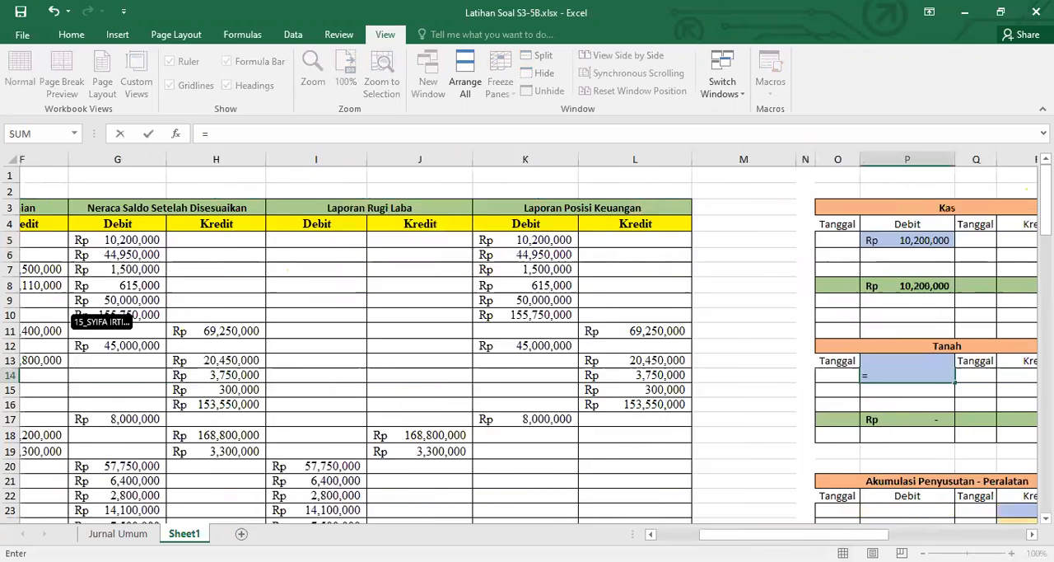
left_click(306, 300)
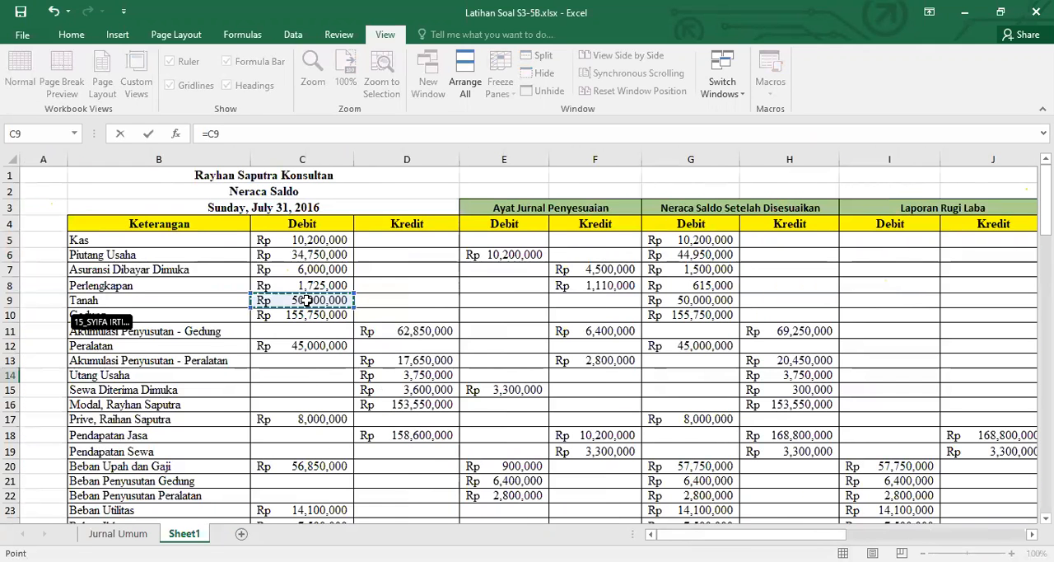
key("Return")
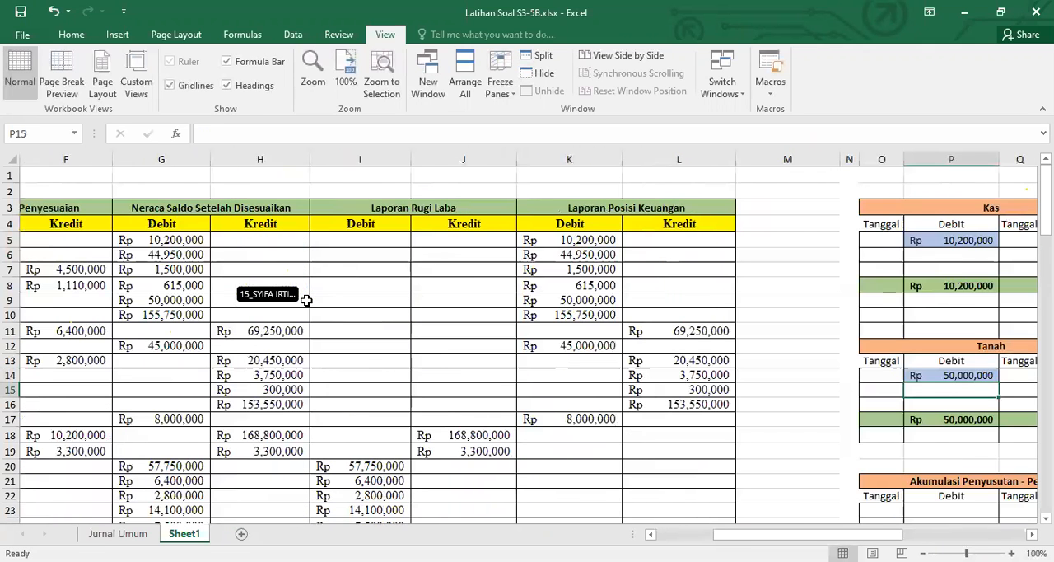
Link debit cell U14 of the Gedung ledger to the Gedung debit balance in C10 of the Neraca Saldo
left_click(1024, 536)
left_click(242, 371)
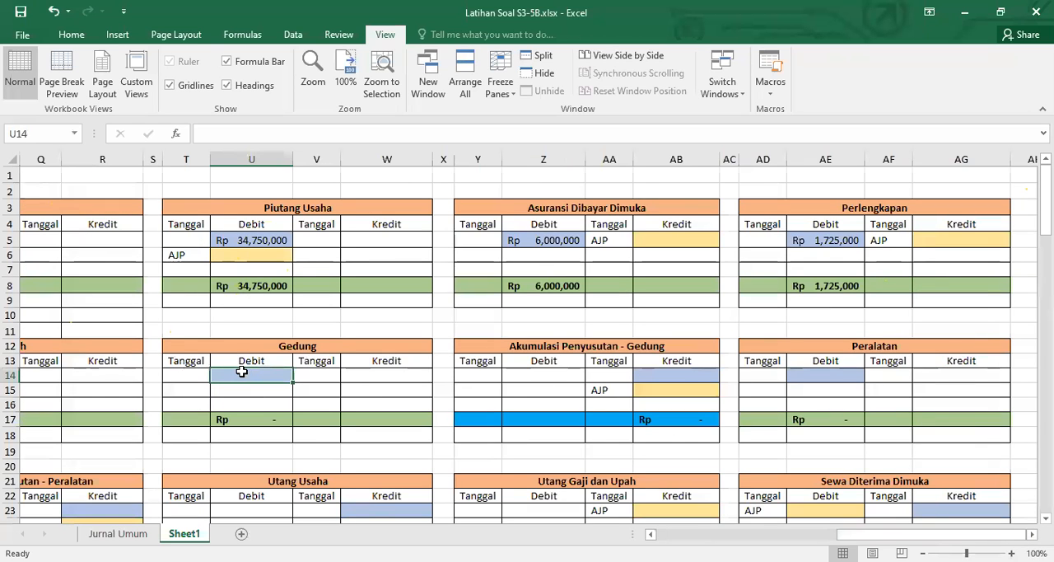
type("=")
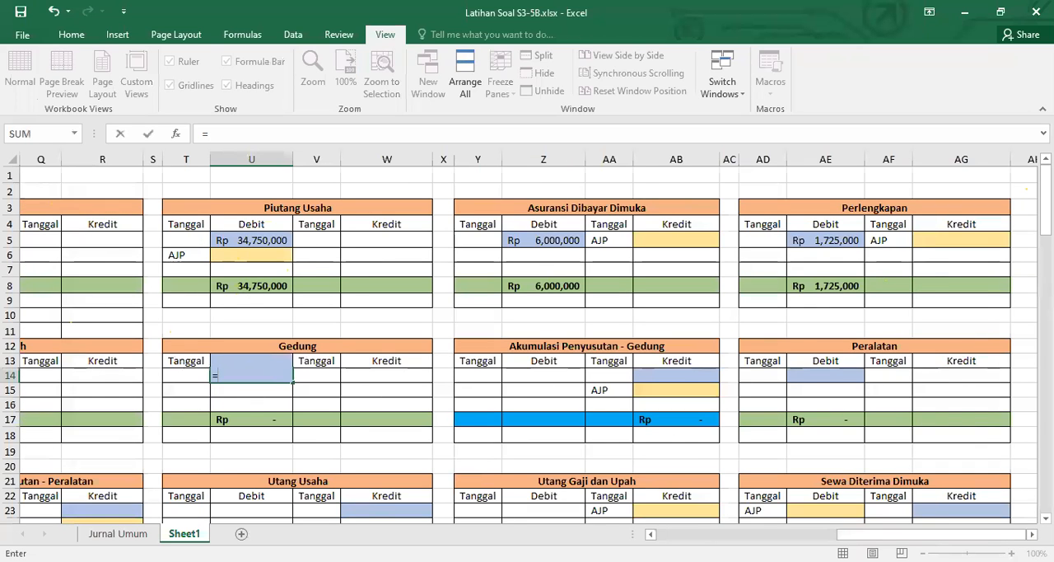
scroll(269, 326, "left", 10)
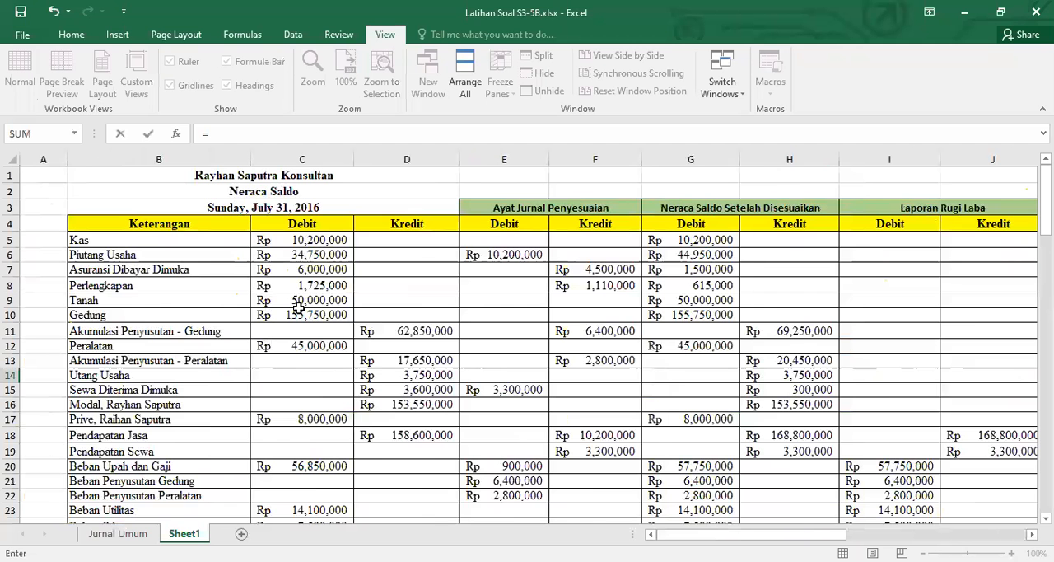
left_click(301, 313)
key("Return")
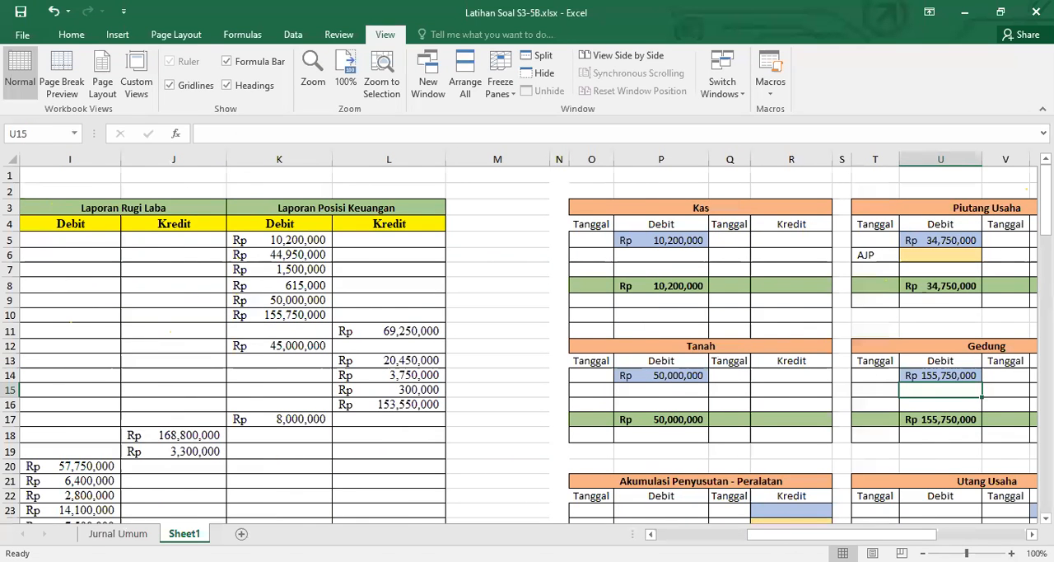
Link credit cell AB14 of the Akumulasi Penyusutan - Gedung ledger to its Neraca Saldo credit balance with =D11
scroll(503, 376, "right", 5)
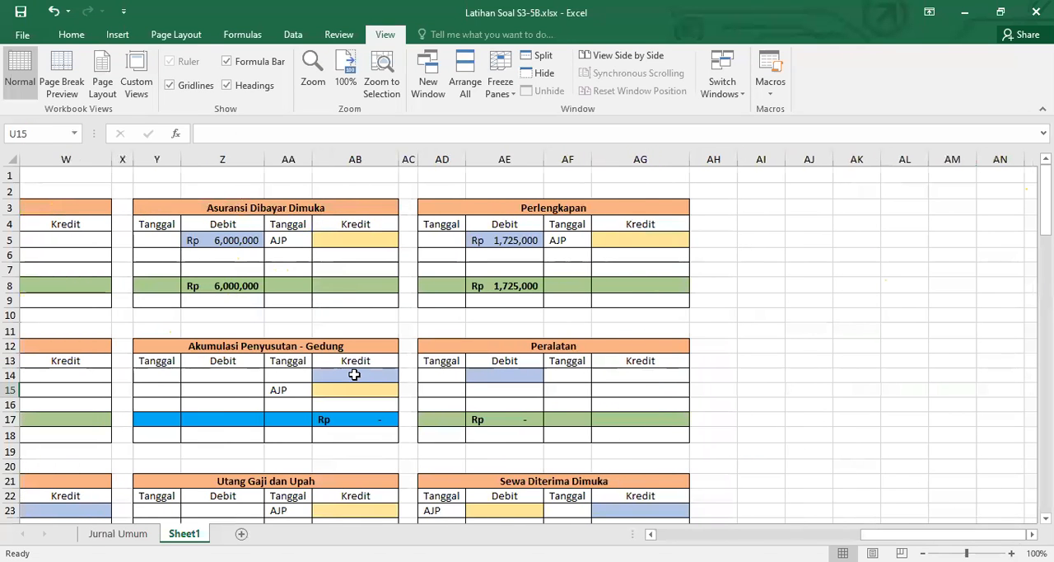
left_click(352, 373)
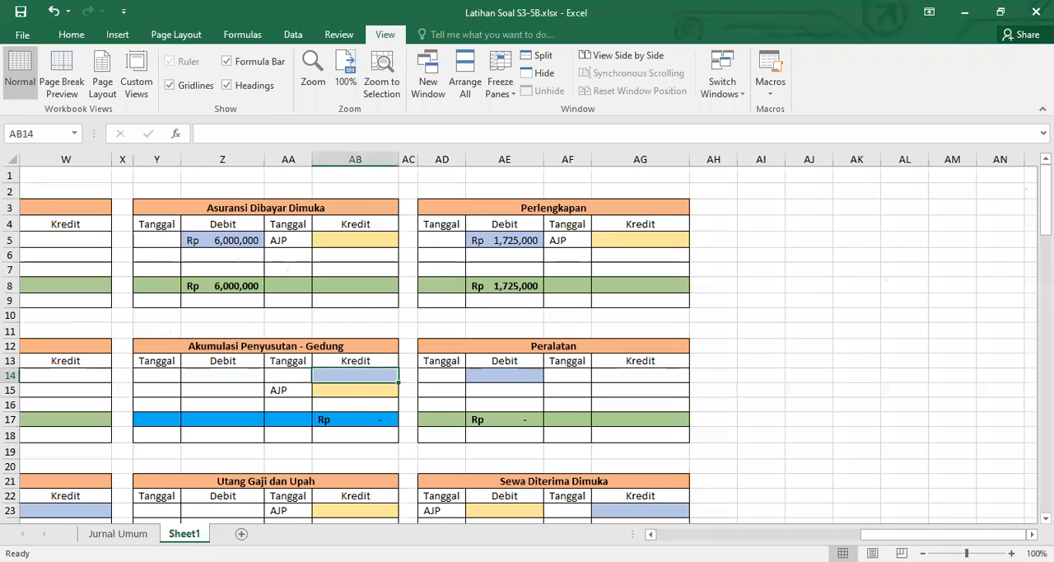
type("=")
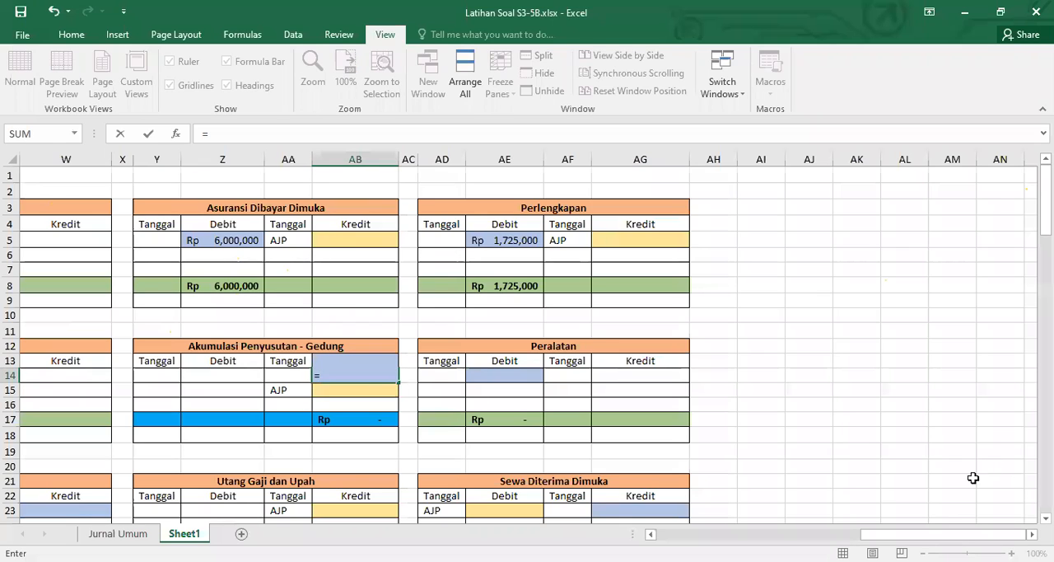
left_click(650, 535)
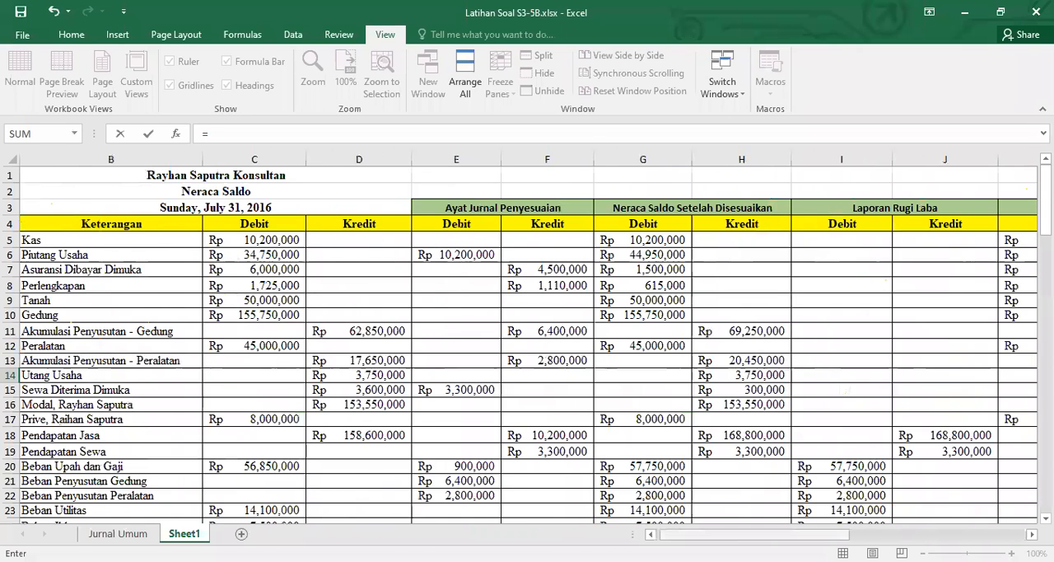
left_click(402, 331)
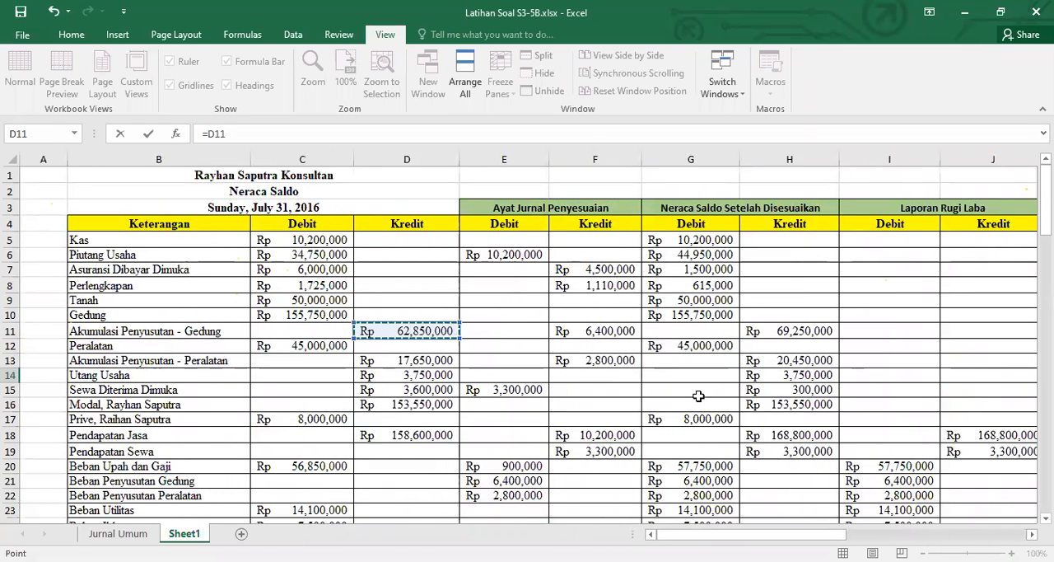
key("Return")
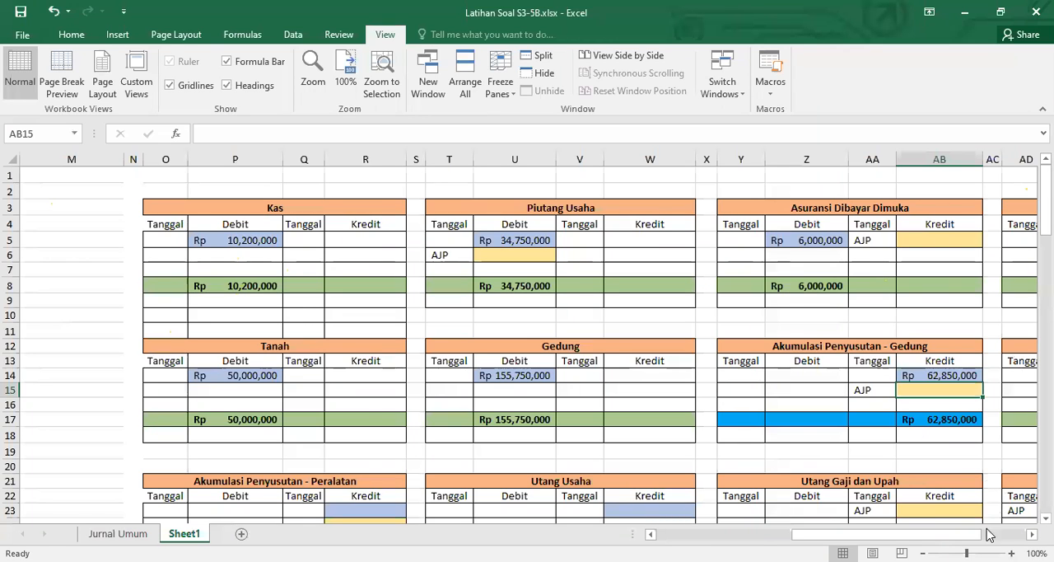
Link debit cell AE14 of the Peralatan ledger to the Peralatan balance in the Neraca Saldo with =C12
scroll(964, 447, "right", 3)
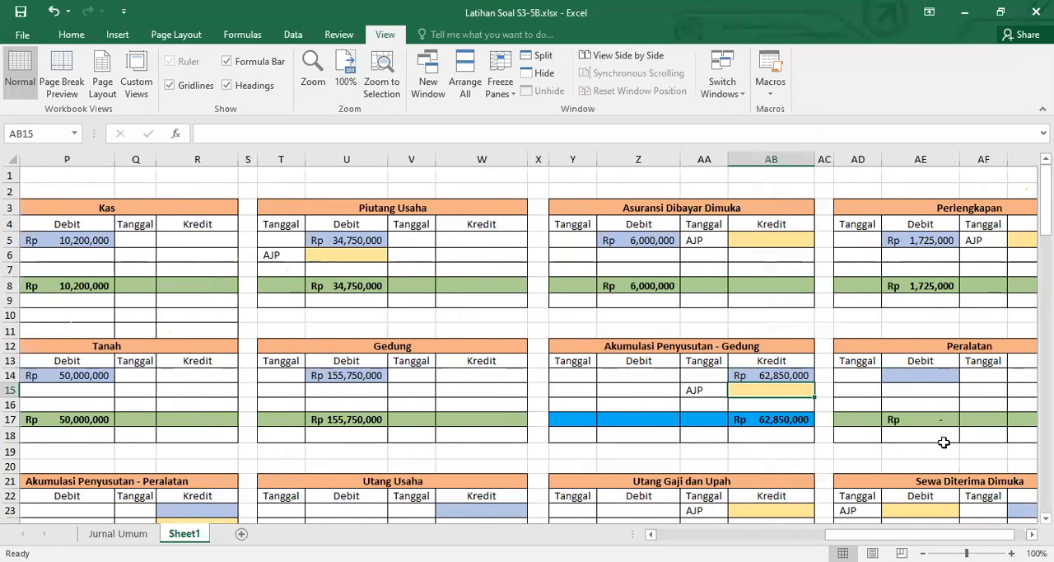
left_click(926, 377)
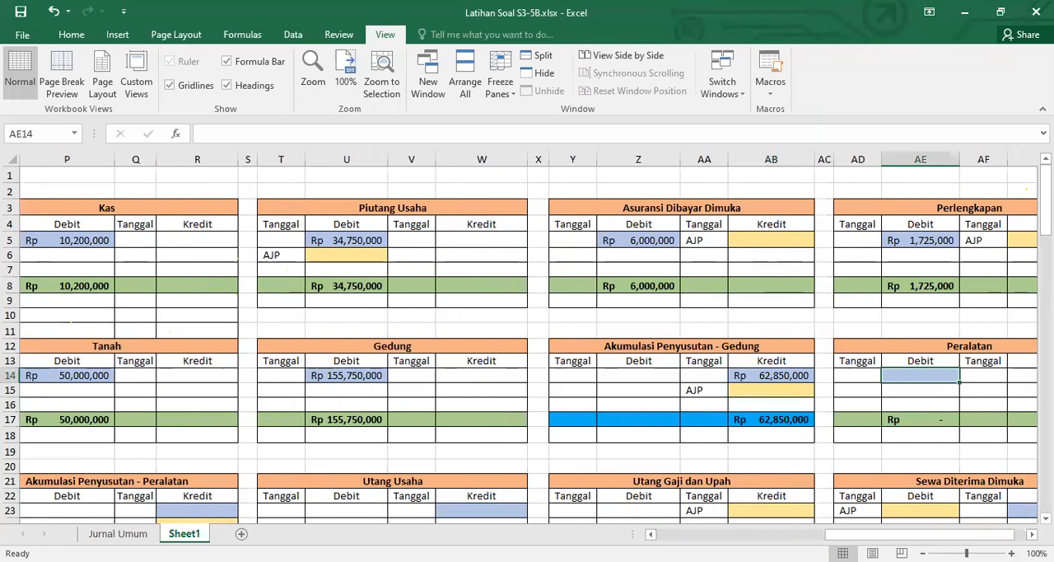
type("=")
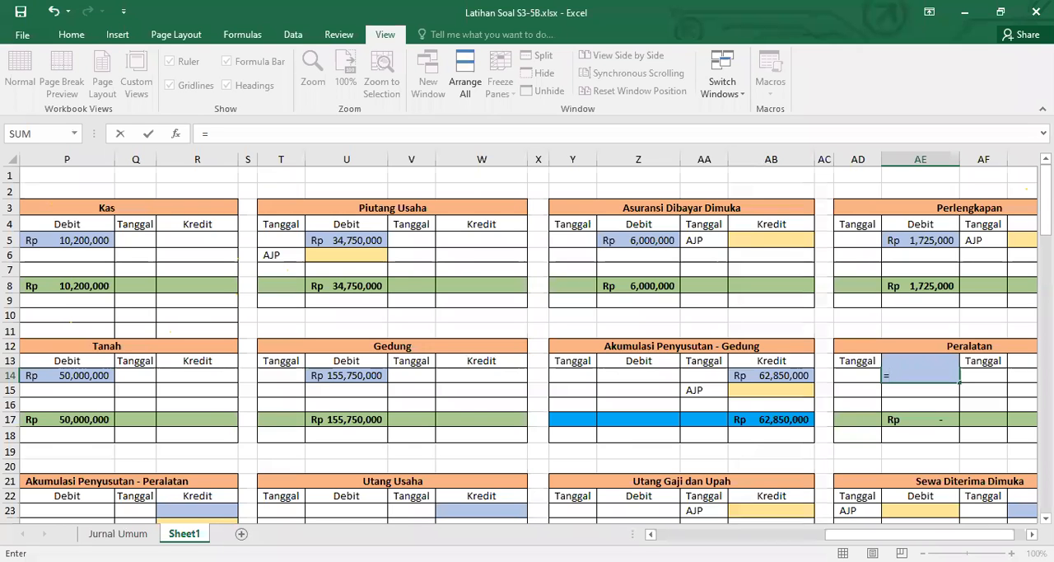
scroll(386, 380, "left", 8)
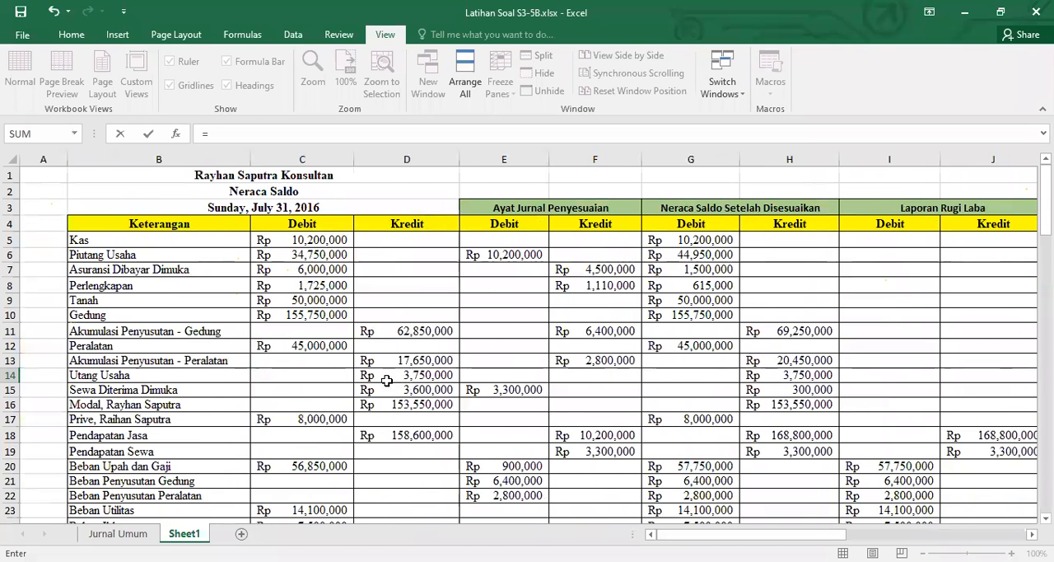
left_click(336, 347)
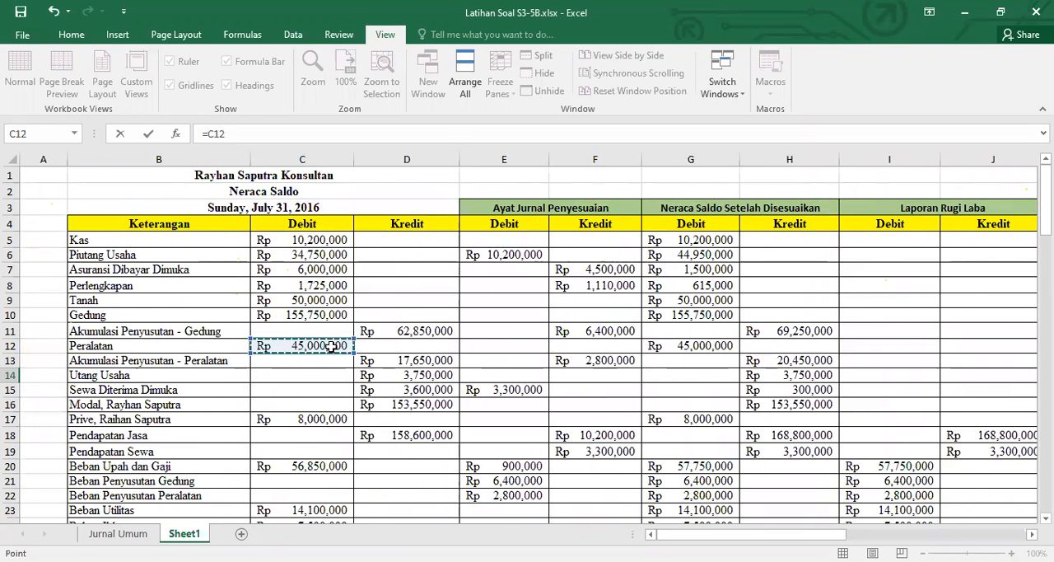
key("Return")
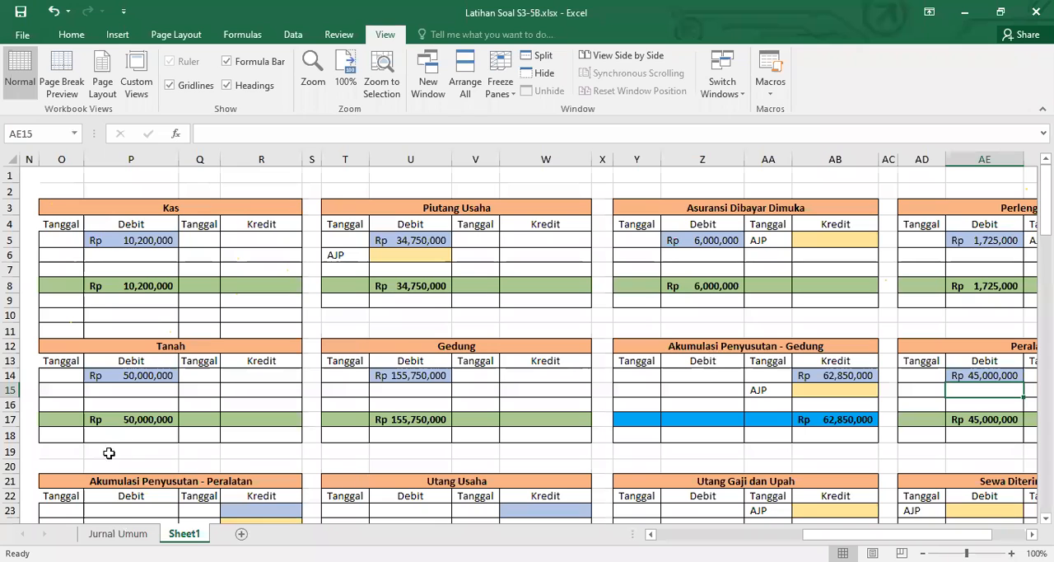
Link credit cell R23 of the Akumulasi Penyusutan - Peralatan ledger to its Neraca Saldo credit balance with =D13
scroll(213, 467, "down", 3)
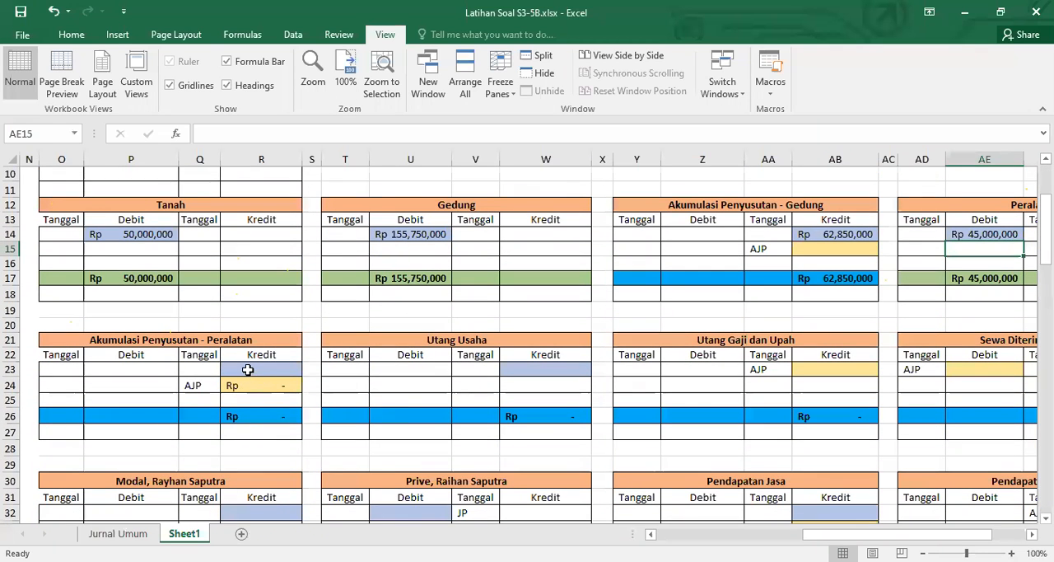
left_click(247, 369)
type("=")
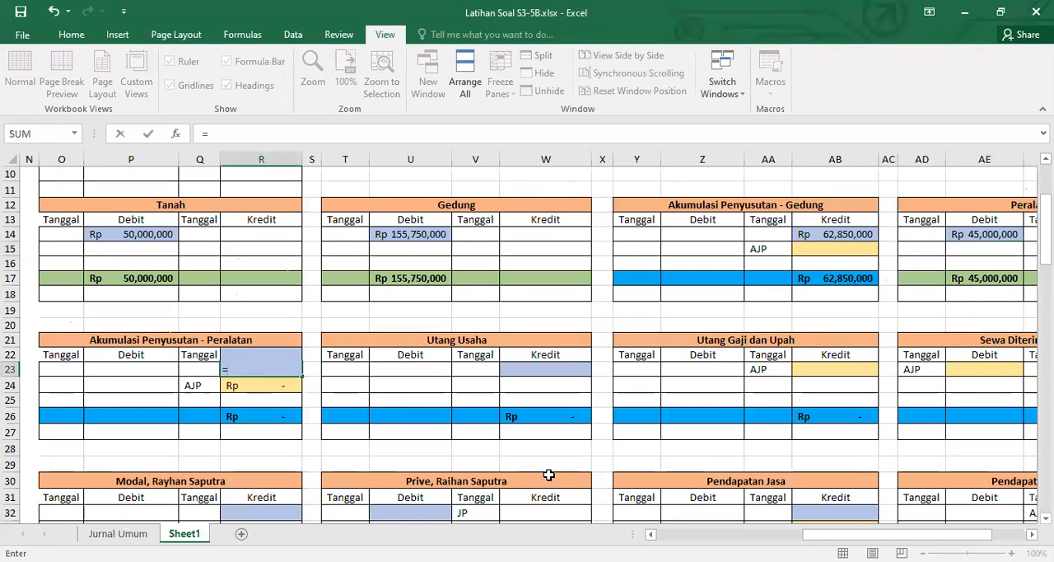
scroll(528, 337, "left", 5)
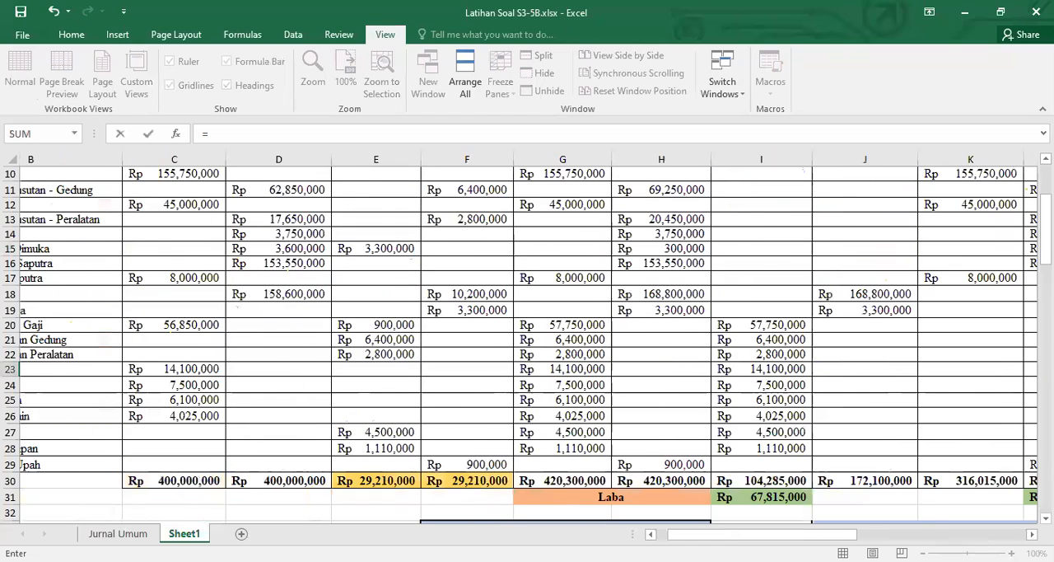
scroll(613, 423, "left", 1)
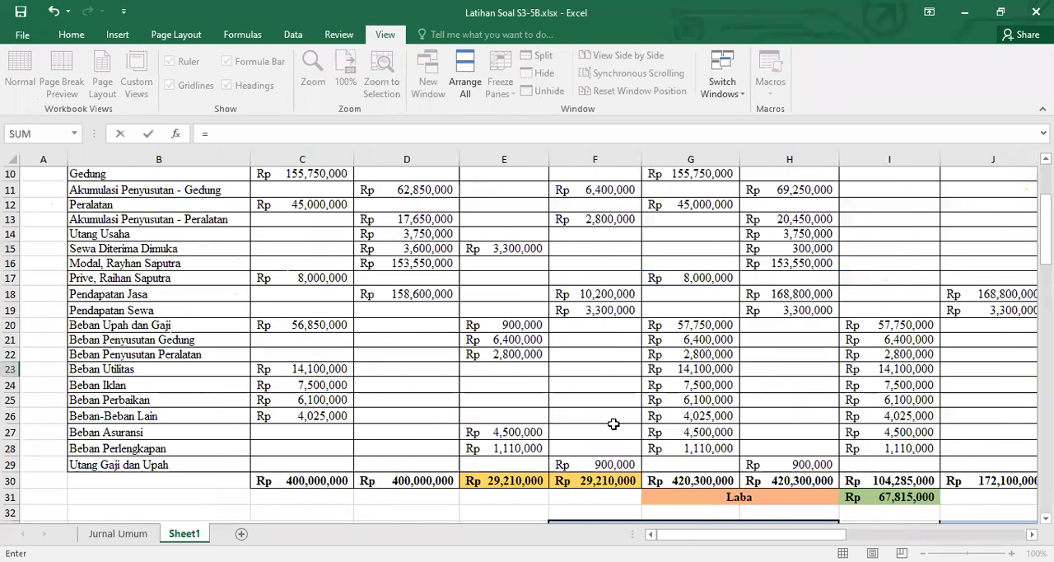
left_click(434, 221)
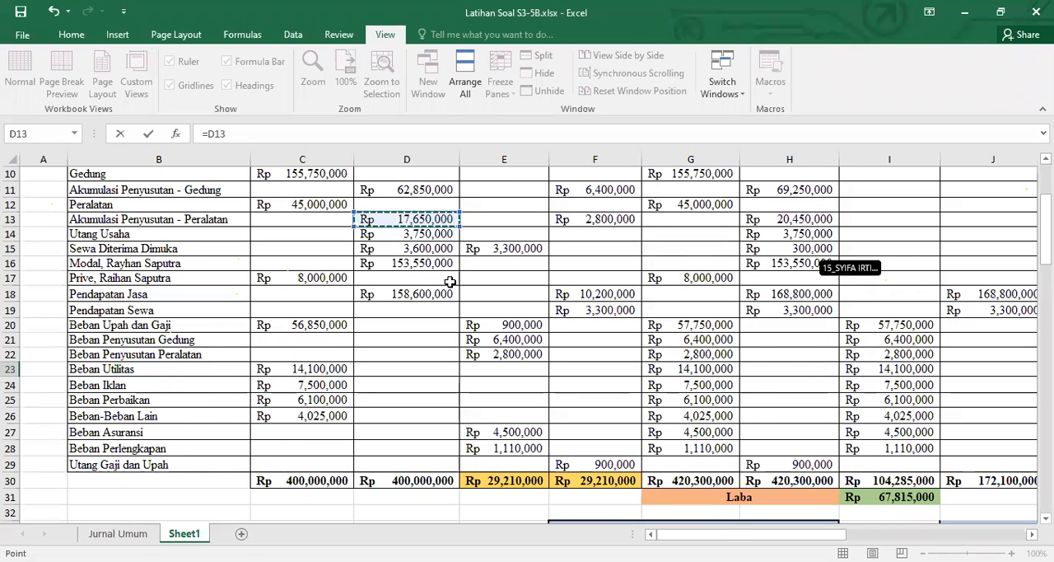
key("Escape")
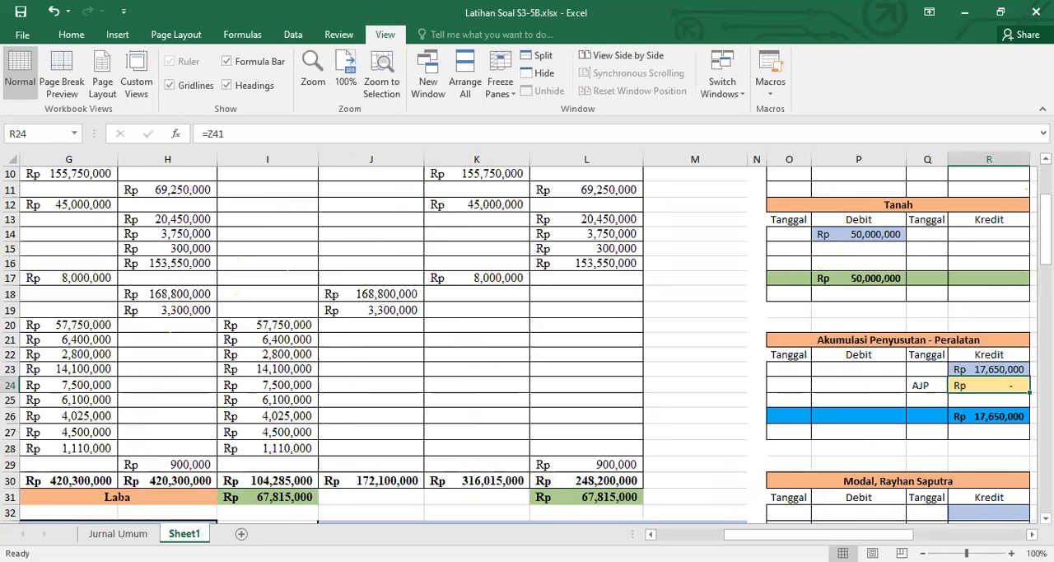
Link credit cell W23 of the Utang Usaha ledger to the Utang Usaha balance in the Neraca Saldo with =D14
scroll(527, 336, "right", 5)
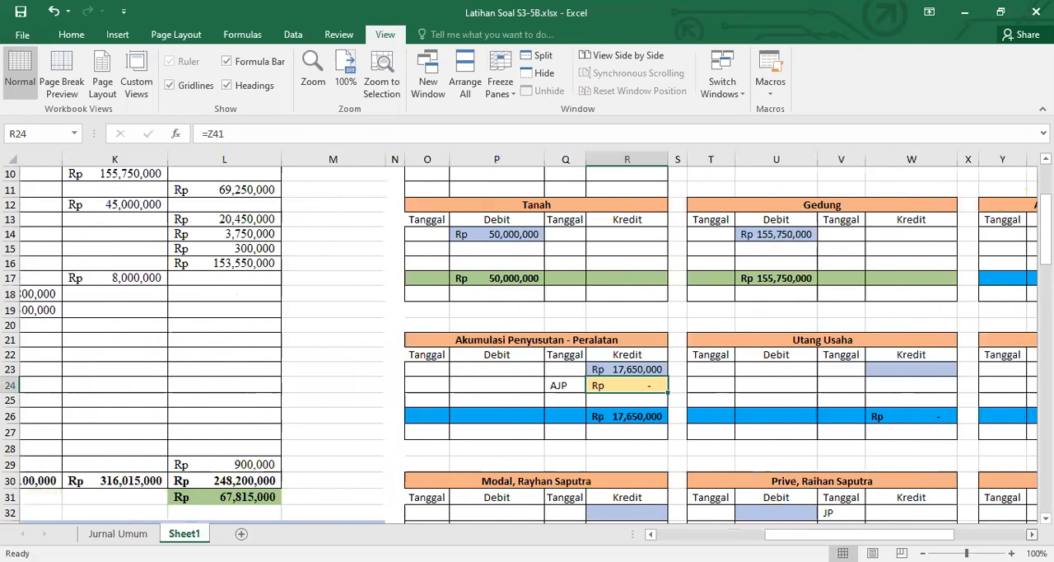
scroll(528, 336, "right", 1)
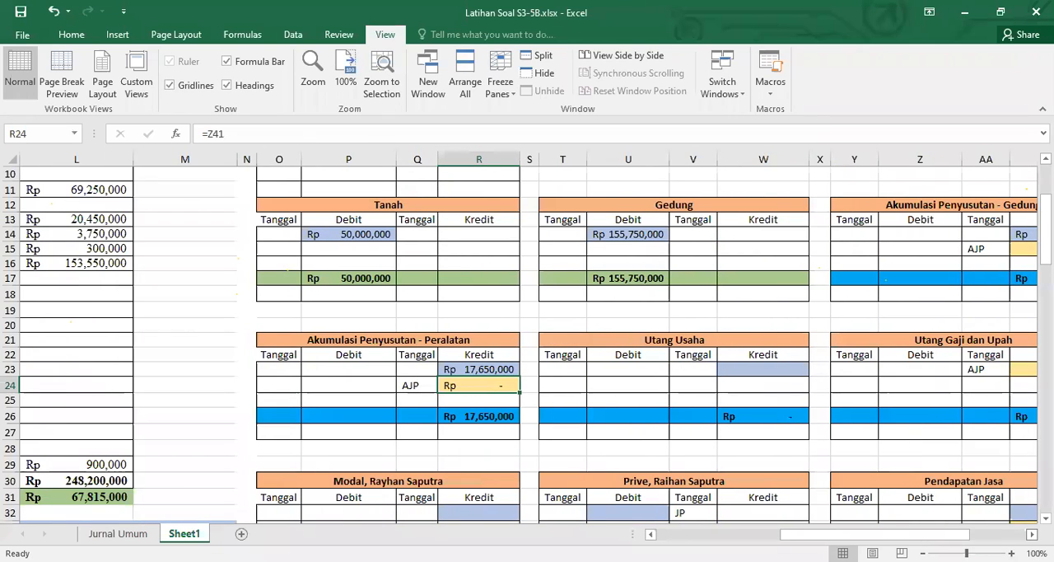
scroll(625, 379, "right", 2)
left_click(634, 372)
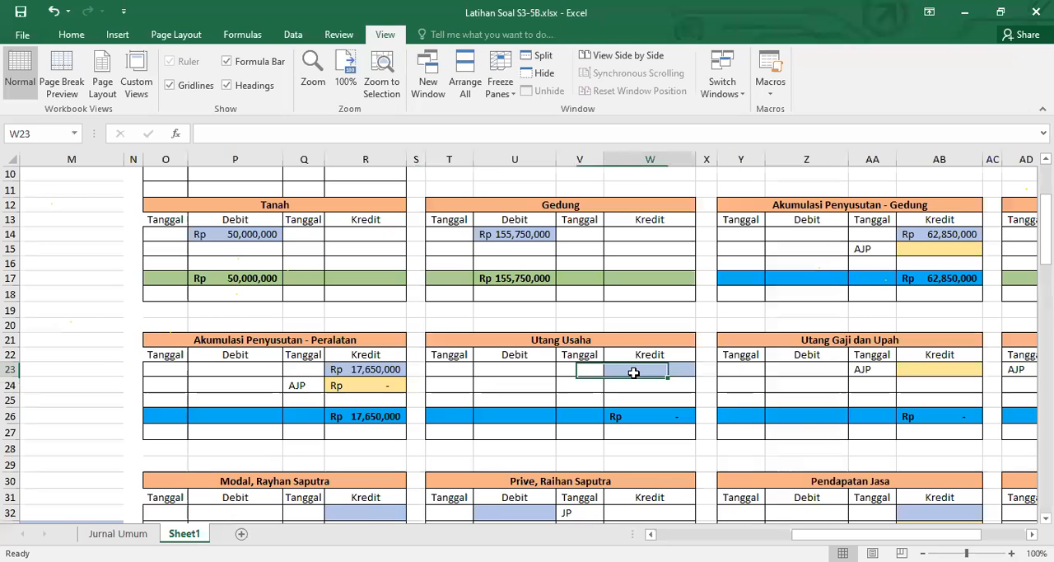
type("=")
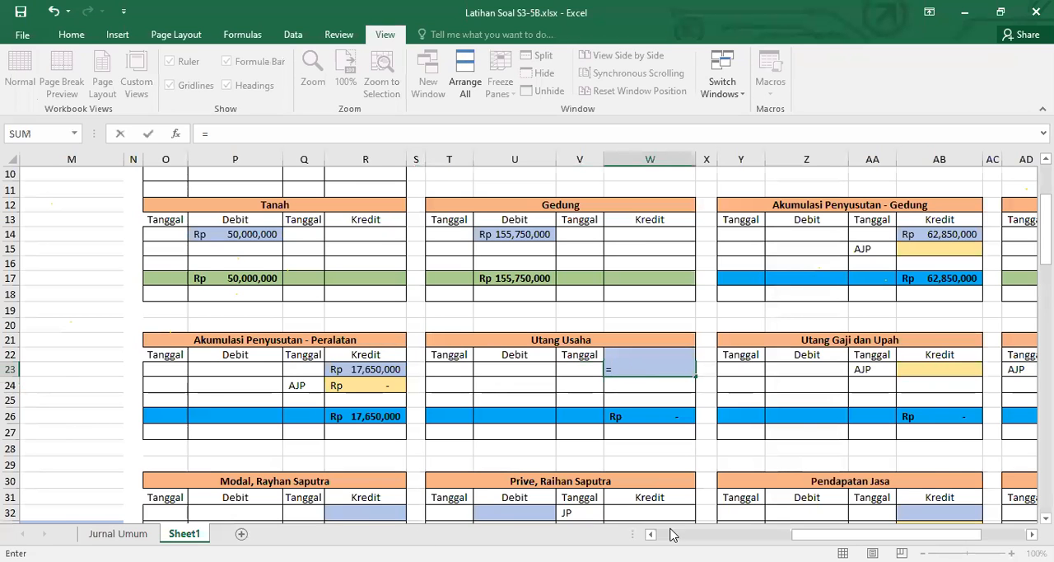
scroll(406, 303, "left", 10)
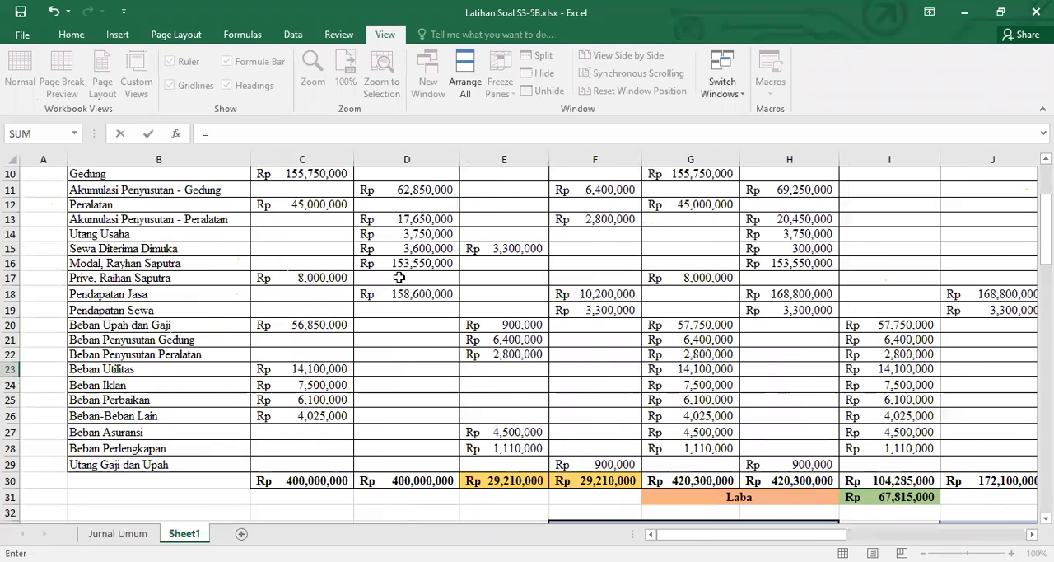
left_click(410, 234)
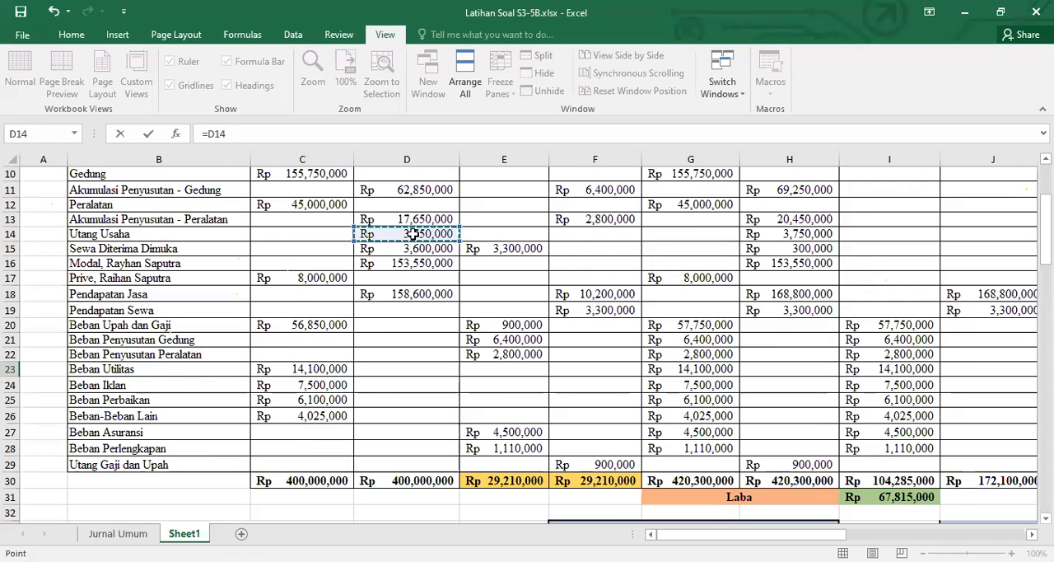
key("Return")
Link credit cell AG23 of the Sewa Diterima Dimuka ledger to its credit balance in D15 of the Neraca Saldo
scroll(512, 221, "left", 2)
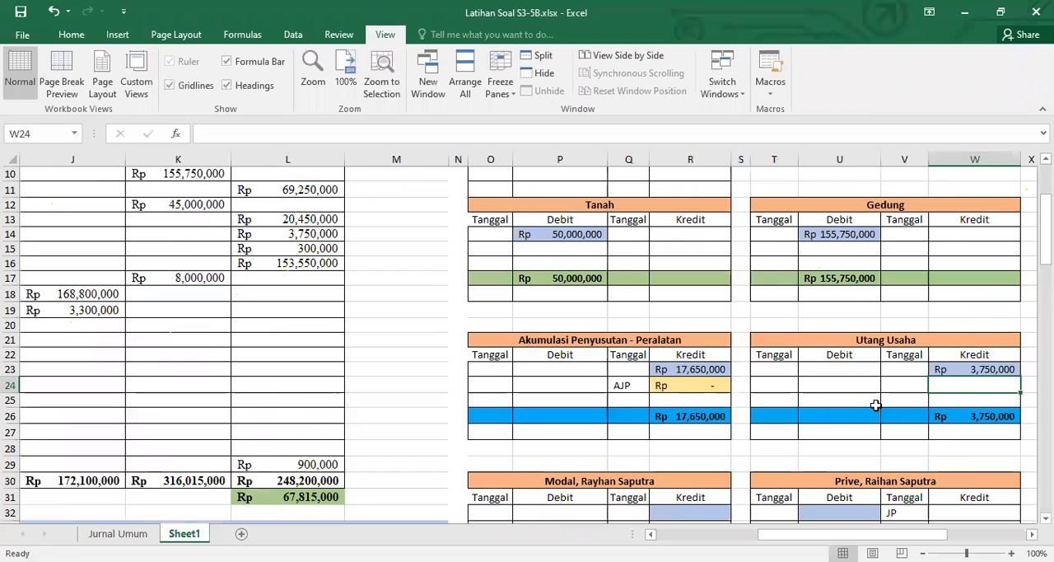
scroll(974, 512, "right", 5)
left_click(522, 370)
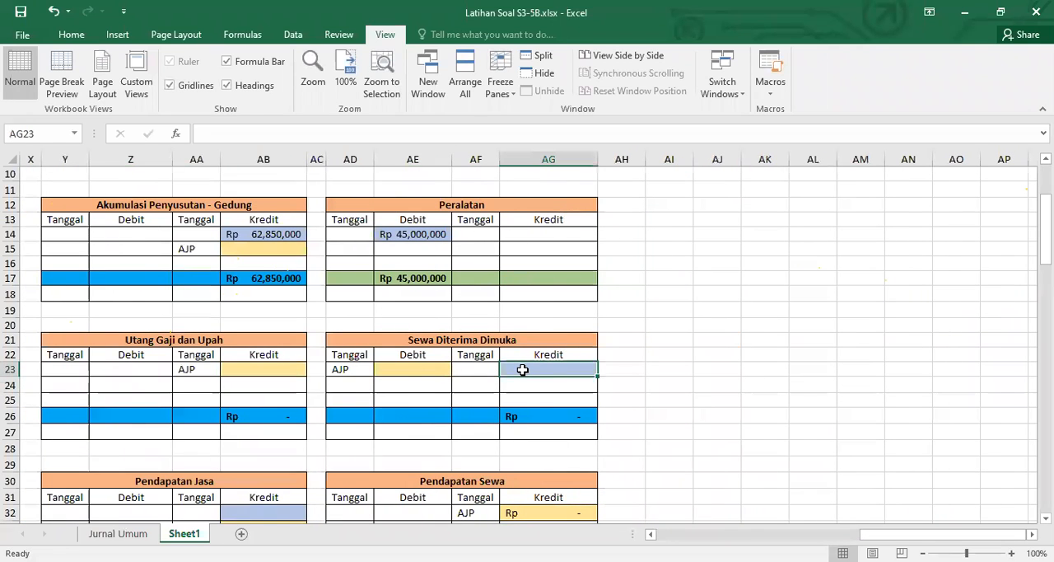
type("=")
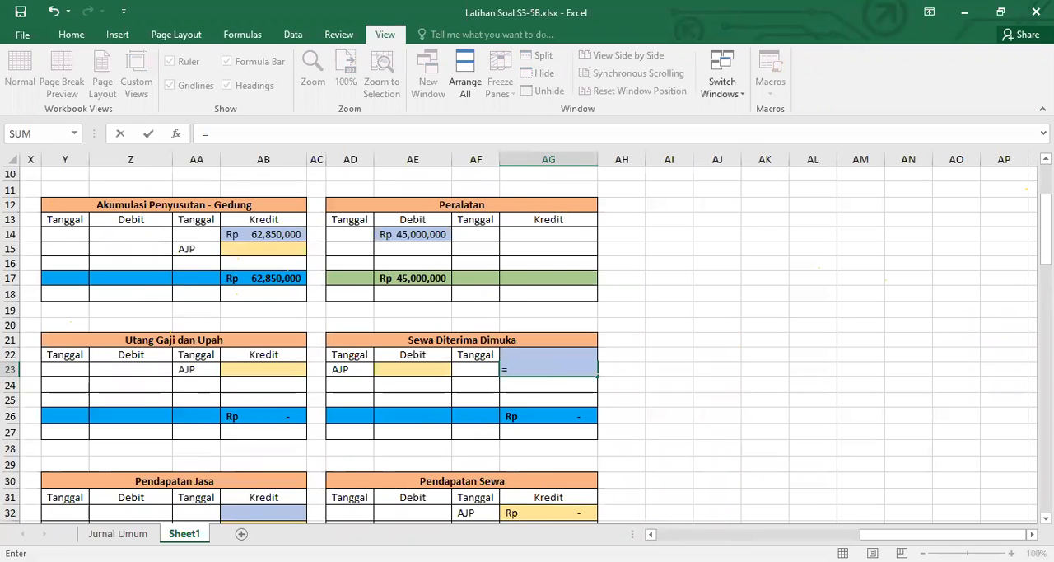
scroll(376, 245, "left", 8)
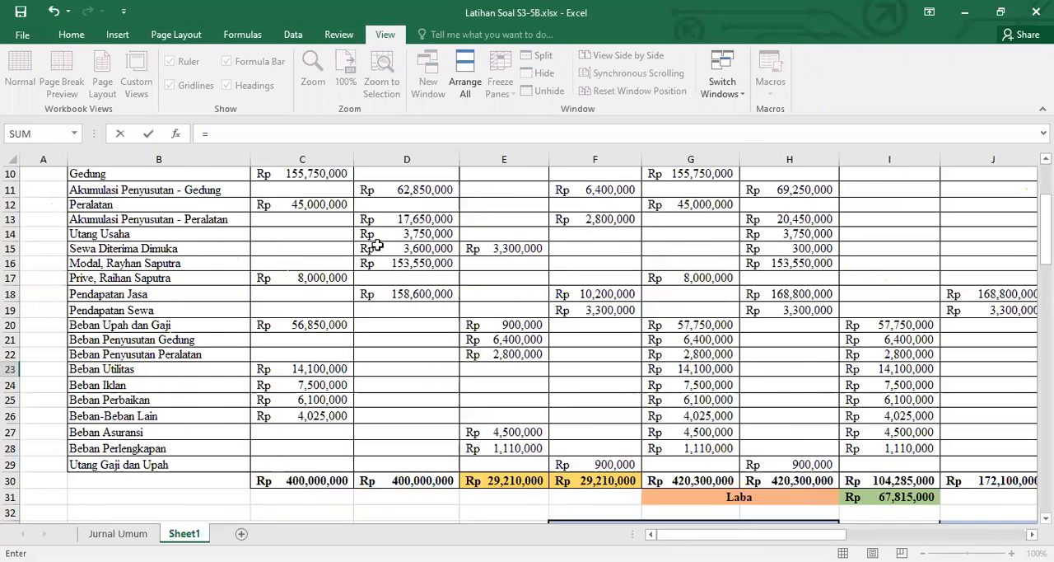
left_click(393, 245)
key("Return")
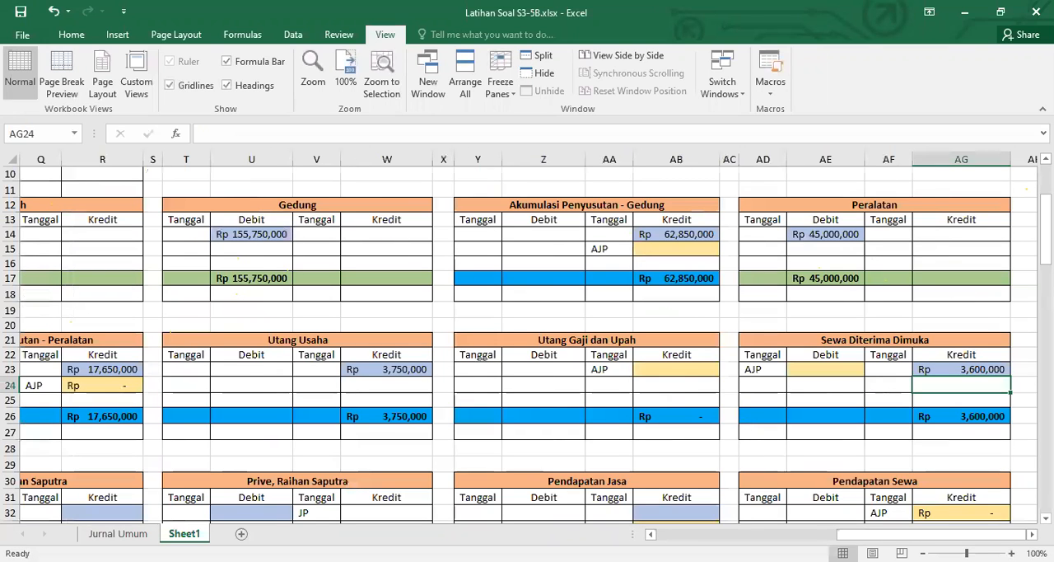
Link credit cell R32 of the owner's Modal ledger to the Modal balance in the Neraca Saldo with =D16
scroll(946, 484, "left", 10)
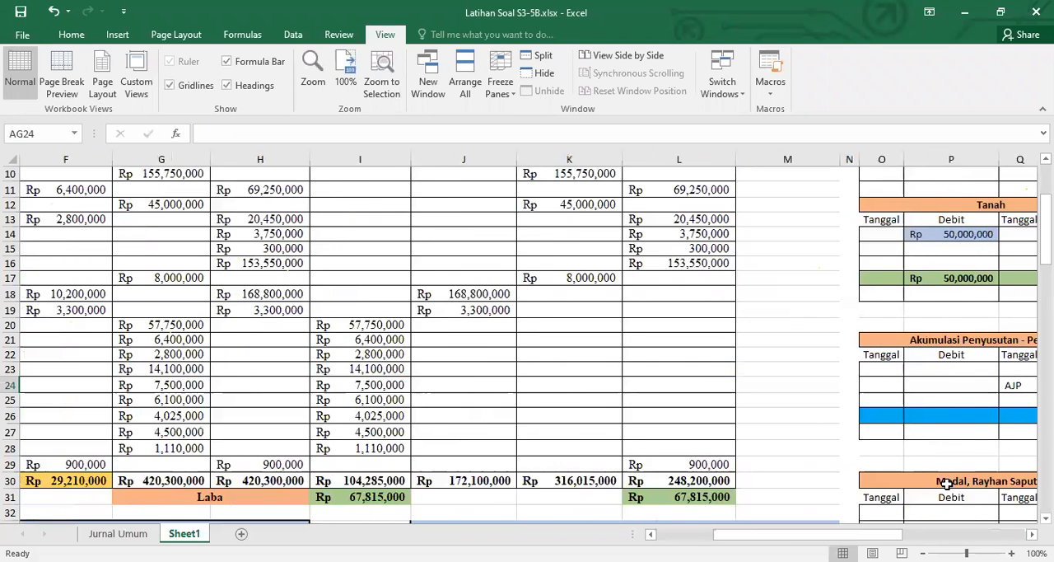
scroll(945, 484, "down", 1)
scroll(918, 482, "right", 2)
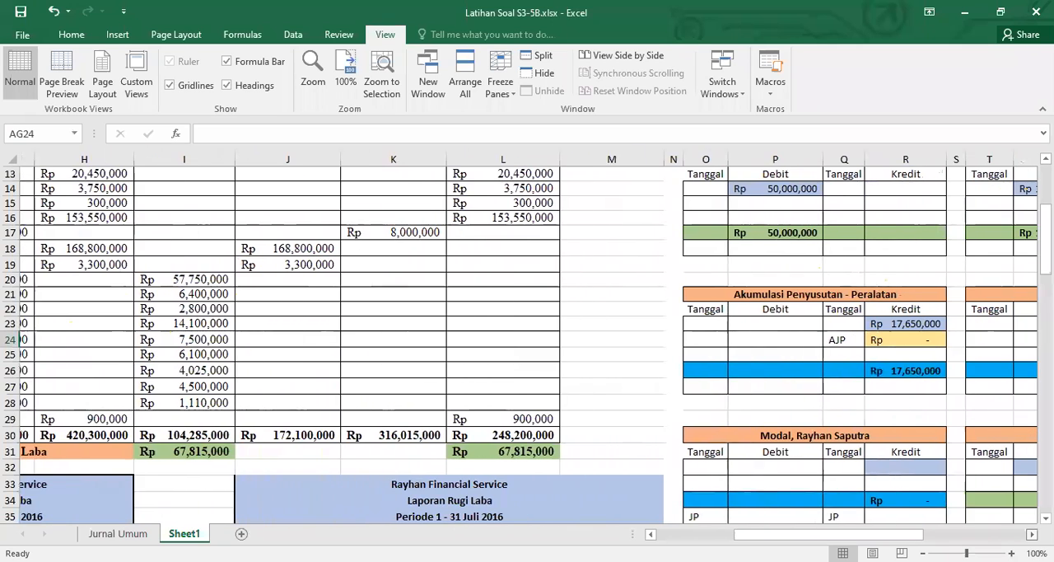
left_click(901, 465)
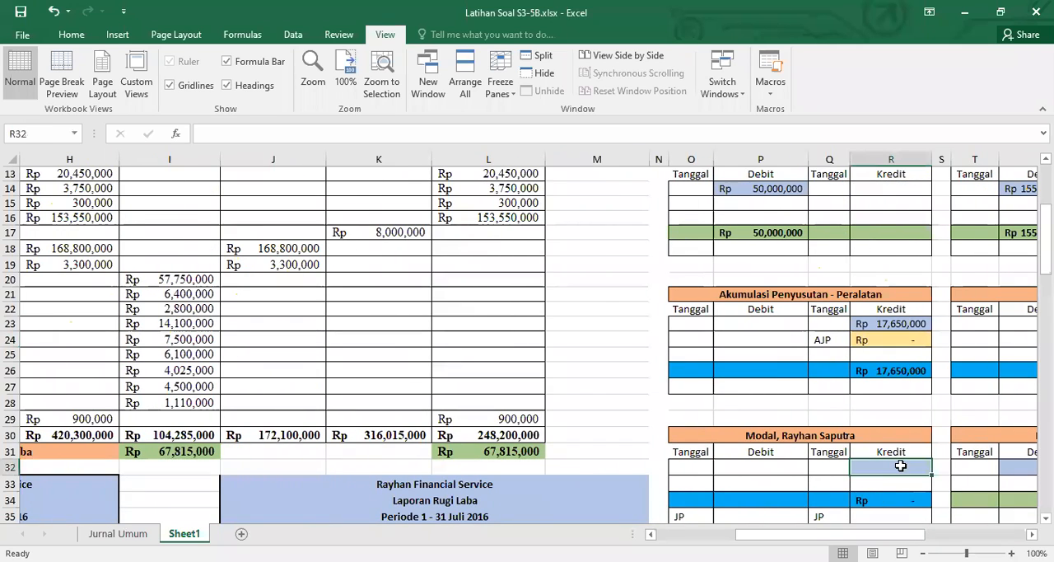
type("=")
left_click(676, 536)
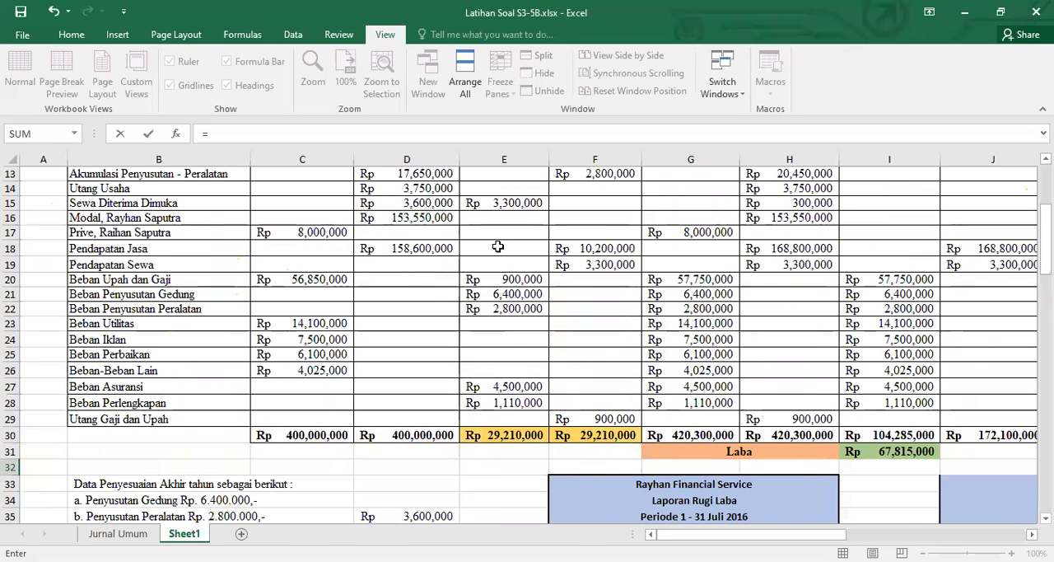
left_click(424, 219)
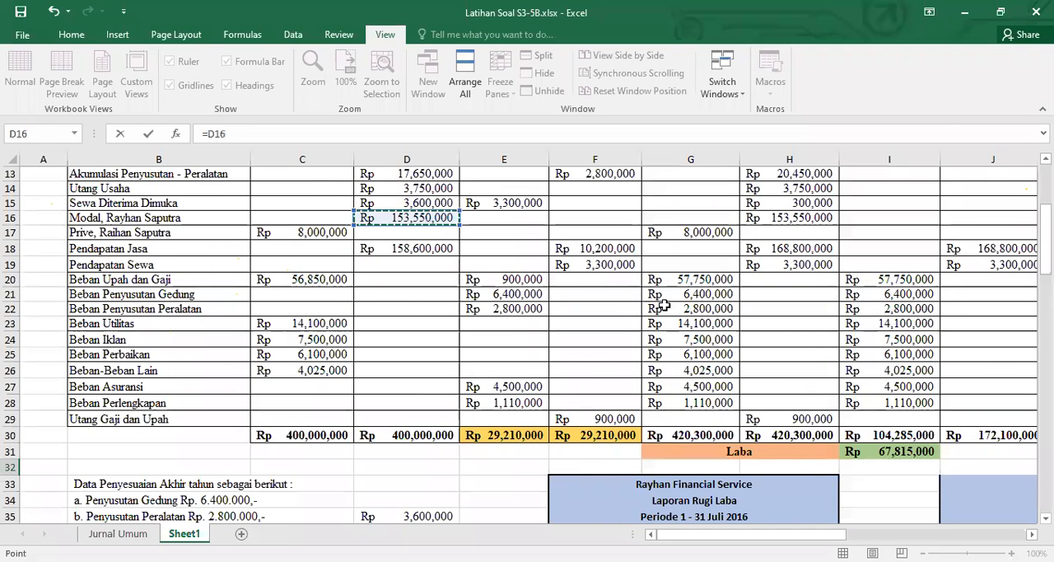
key("Escape")
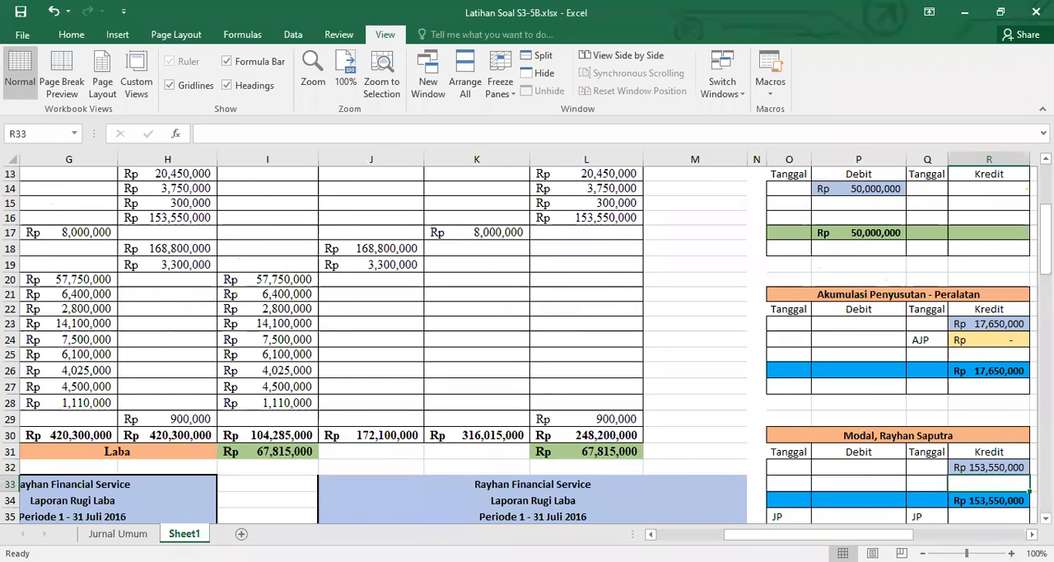
Link debit cell U32 of the owner's Prive ledger to the Prive debit balance in the Neraca Saldo with =C17
scroll(965, 522, "right", 4)
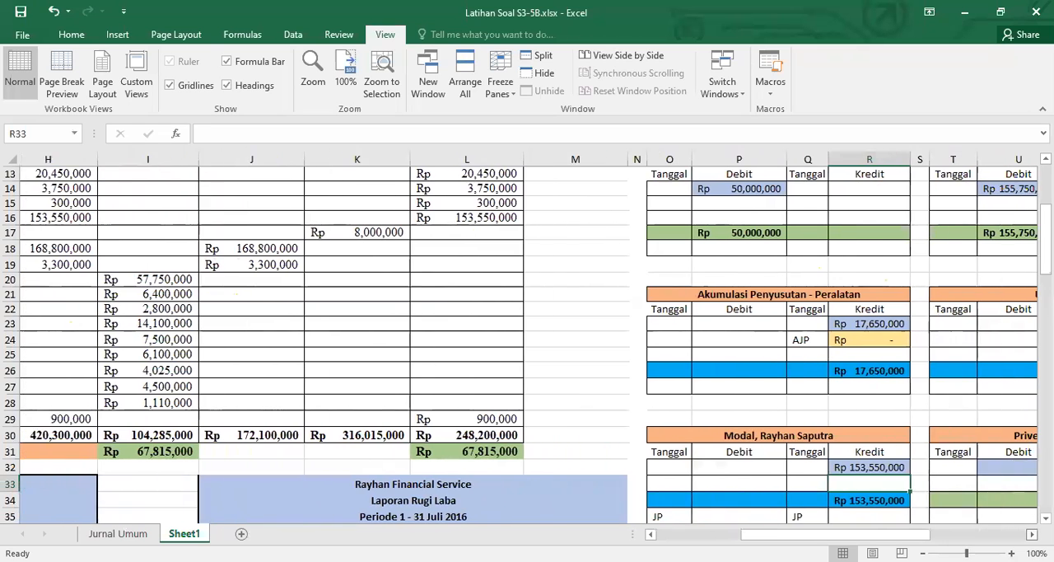
left_click(755, 468)
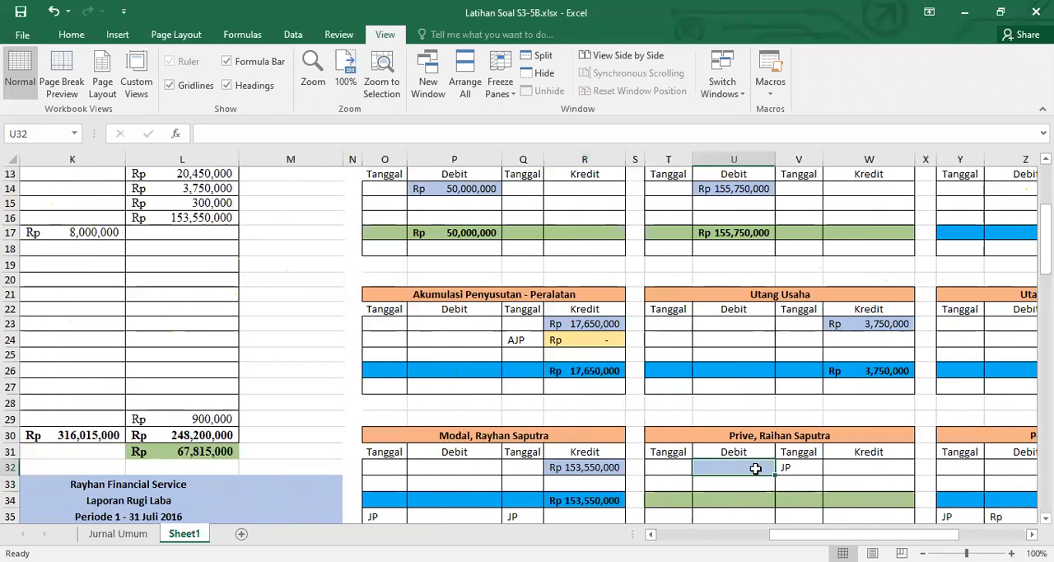
type("=")
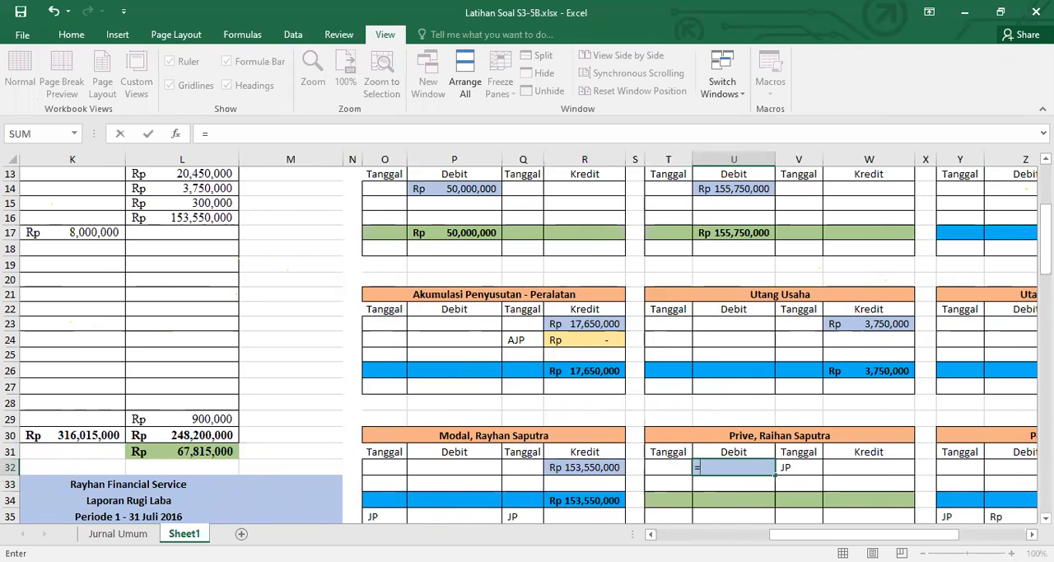
scroll(529, 337, "left", 8)
scroll(229, 226, "left", 2)
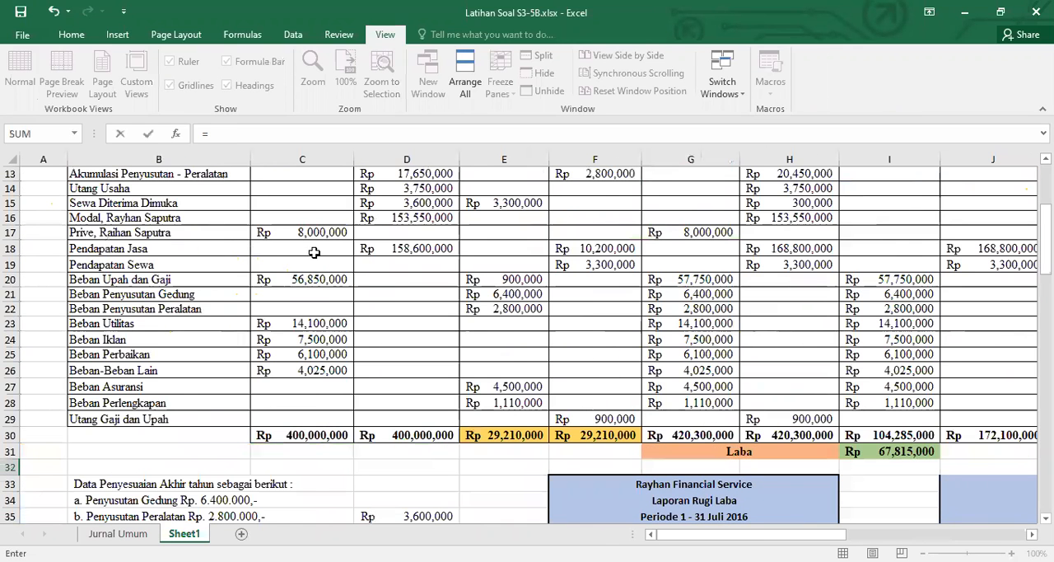
left_click(314, 233)
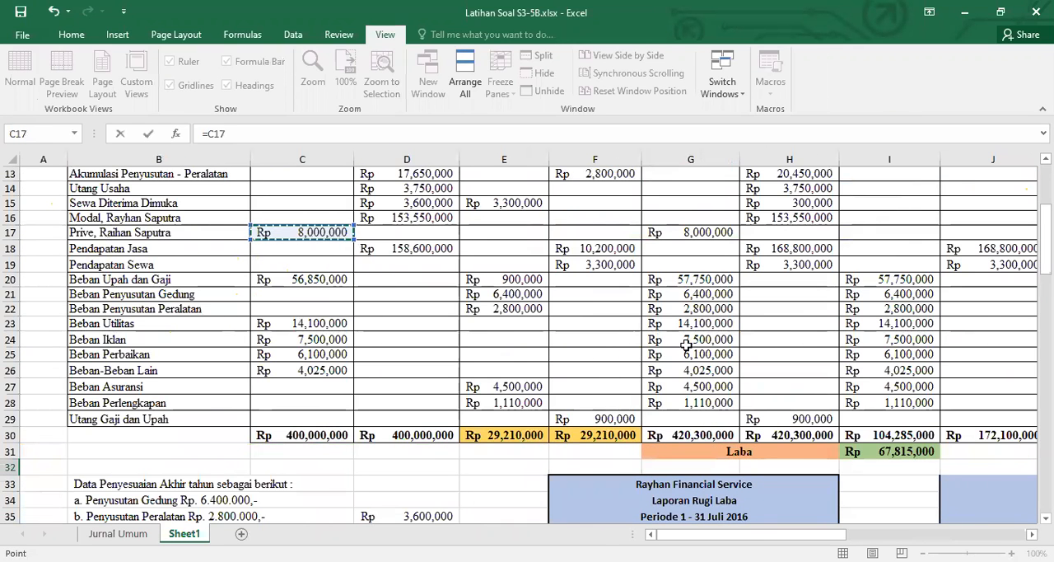
key("Return")
Link credit cell AB32 of the Pendapatan Jasa ledger to its Neraca Saldo credit balance with =D18
left_click(1027, 535)
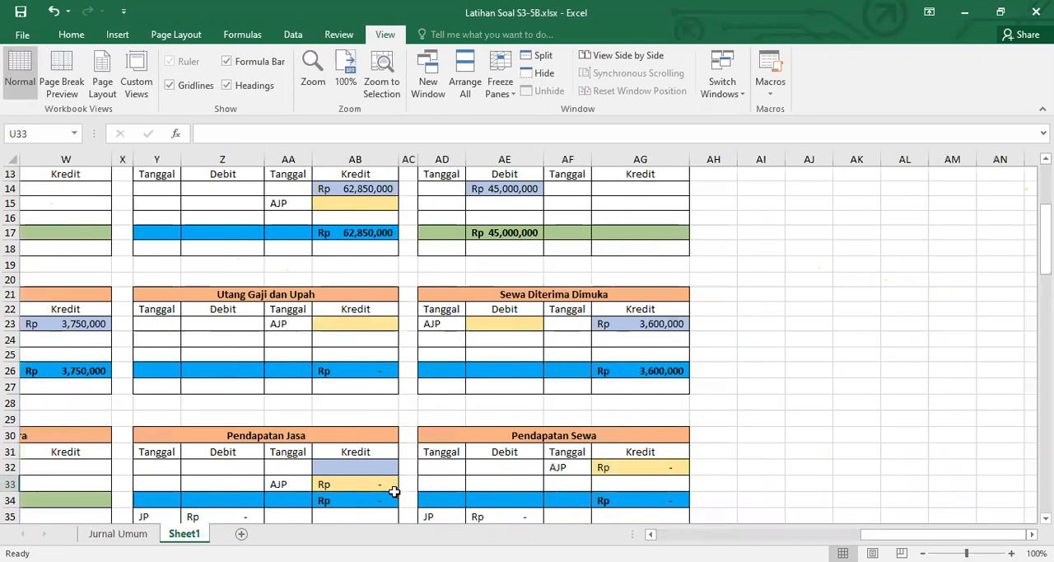
left_click(379, 467)
type("=")
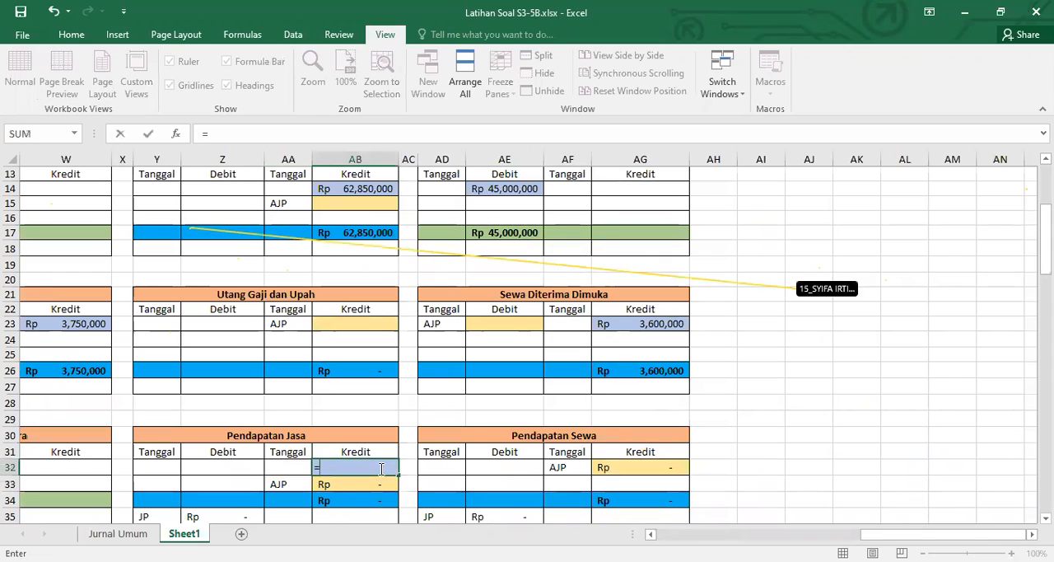
scroll(526, 338, "left", 10)
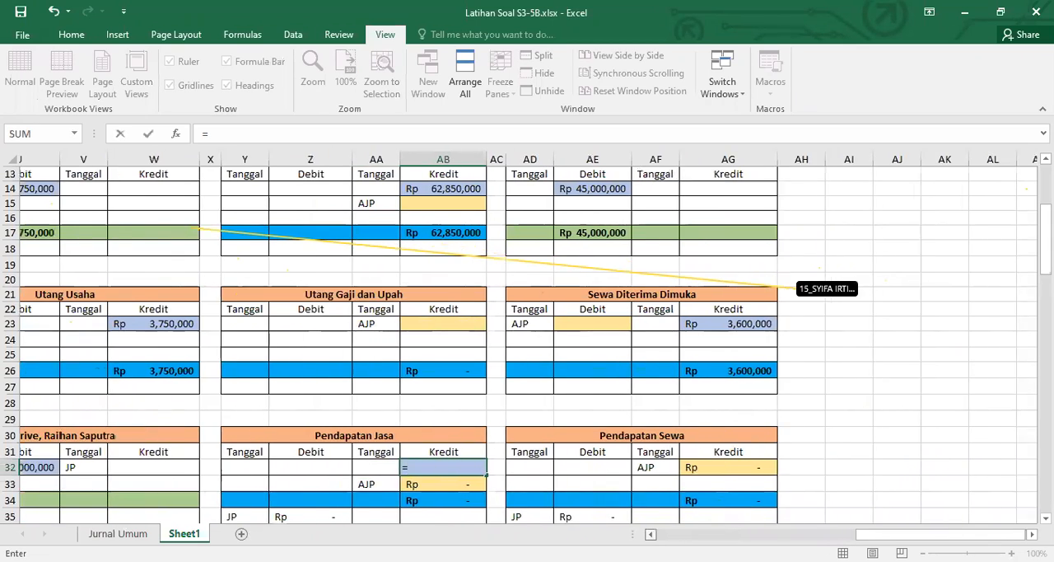
scroll(650, 534, "left", 7)
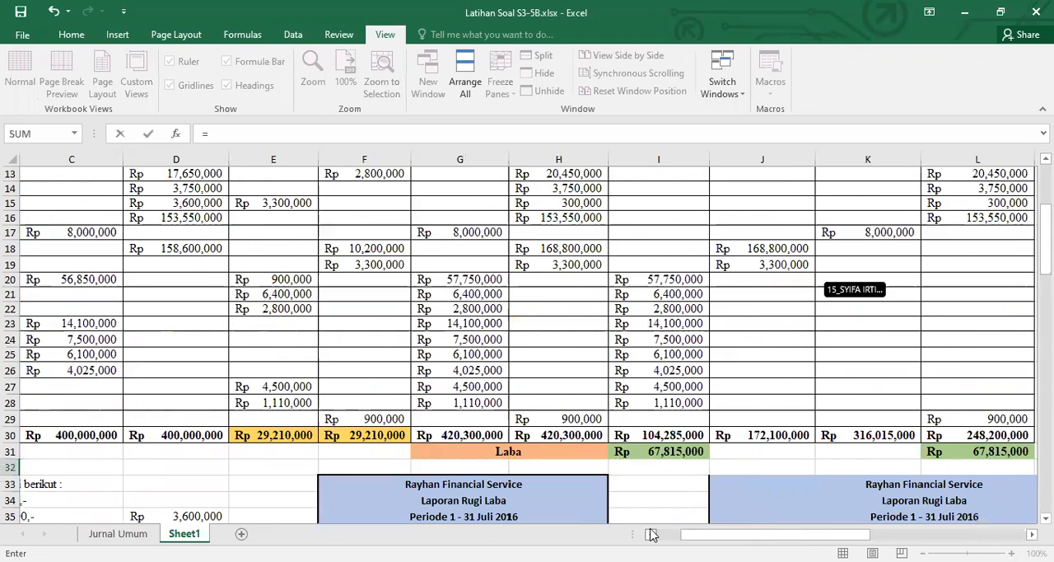
scroll(650, 534, "left", 3)
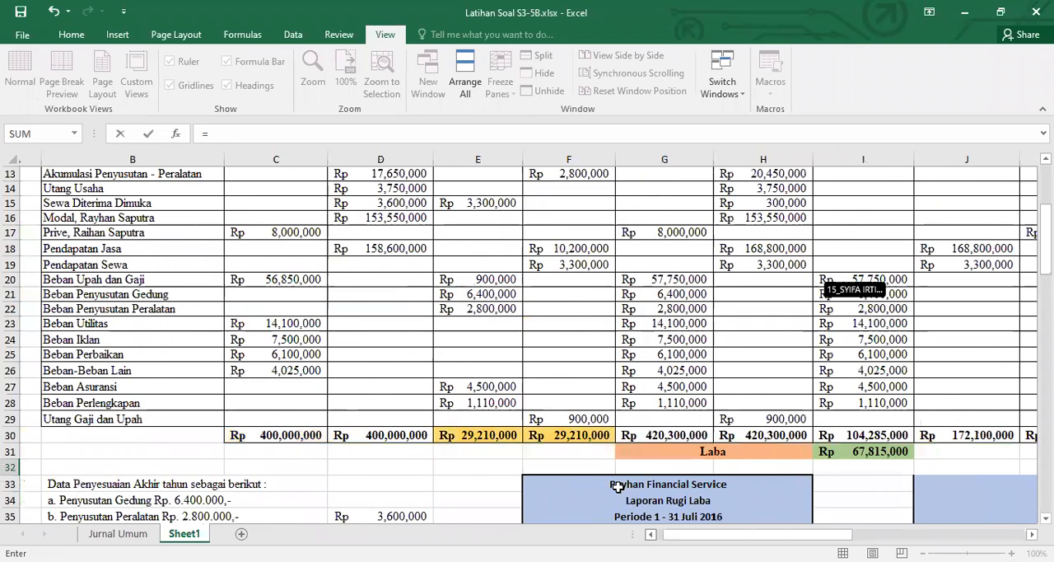
scroll(469, 251, "left", 1)
left_click(437, 248)
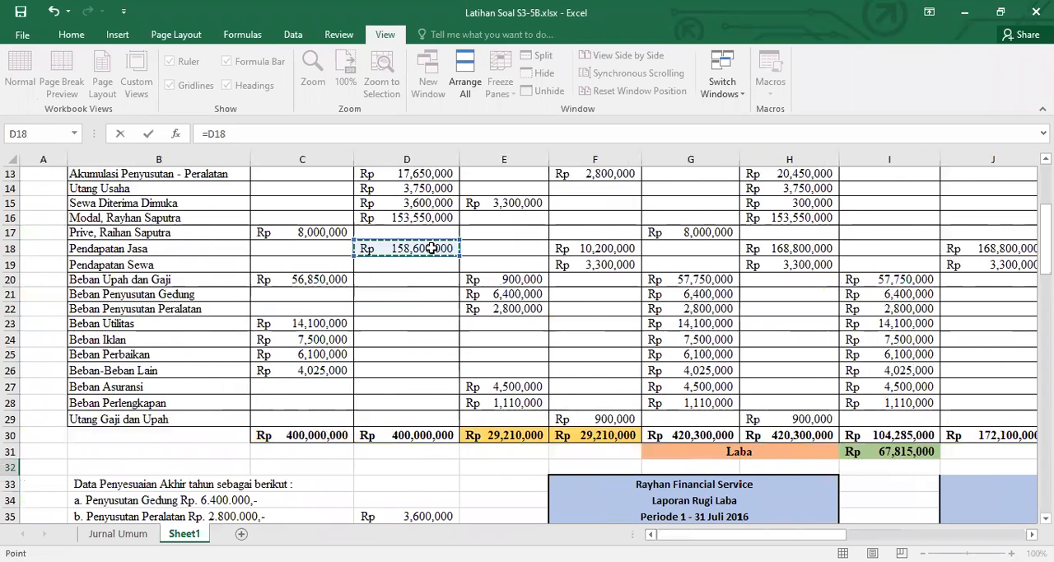
key("Return")
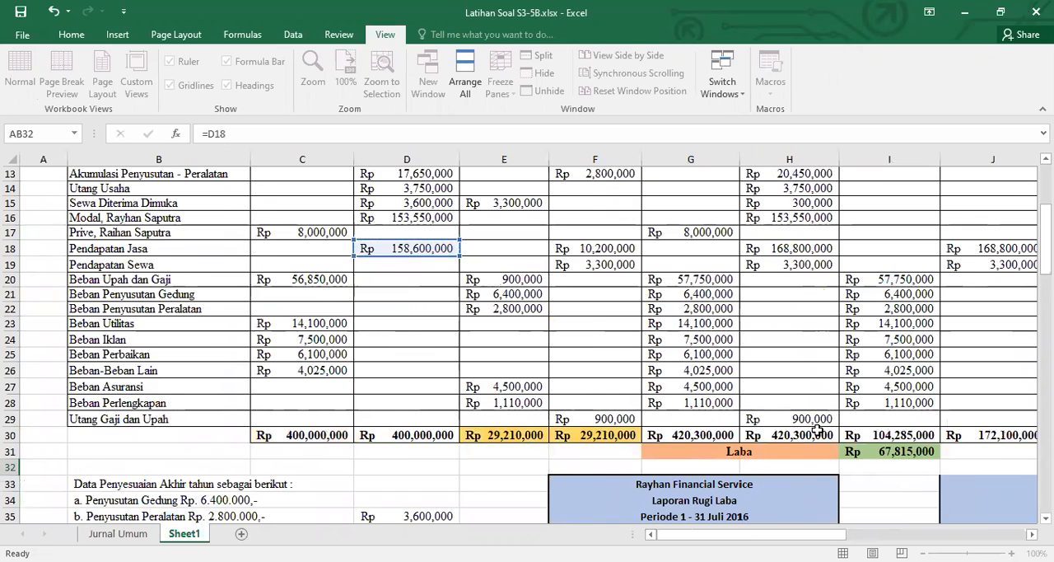
Link debit cell AE41 of the Beban Utilitas ledger to its debit balance in the Neraca Saldo with =C23
left_click(1022, 534)
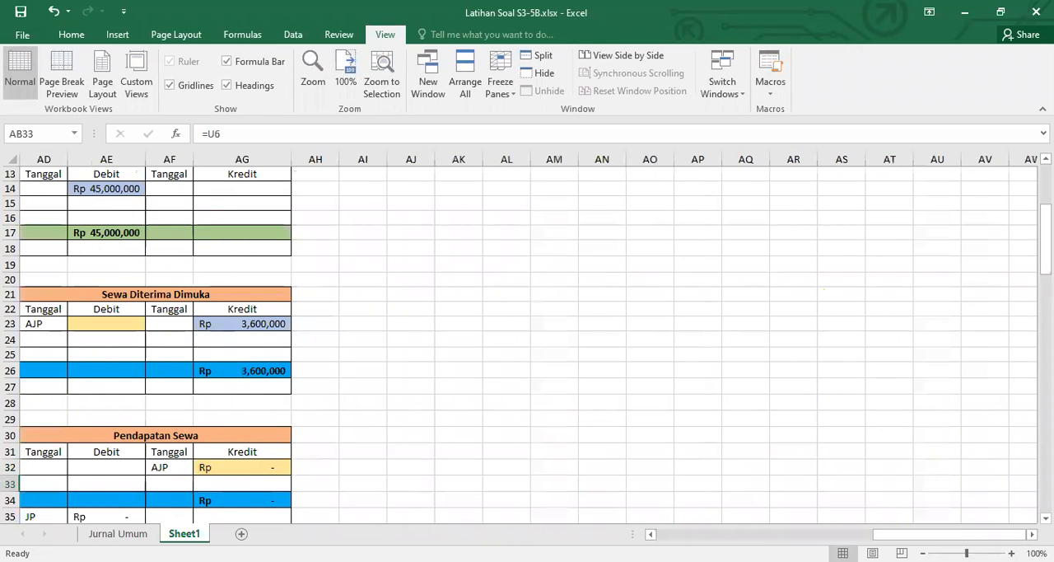
scroll(527, 337, "left", 4)
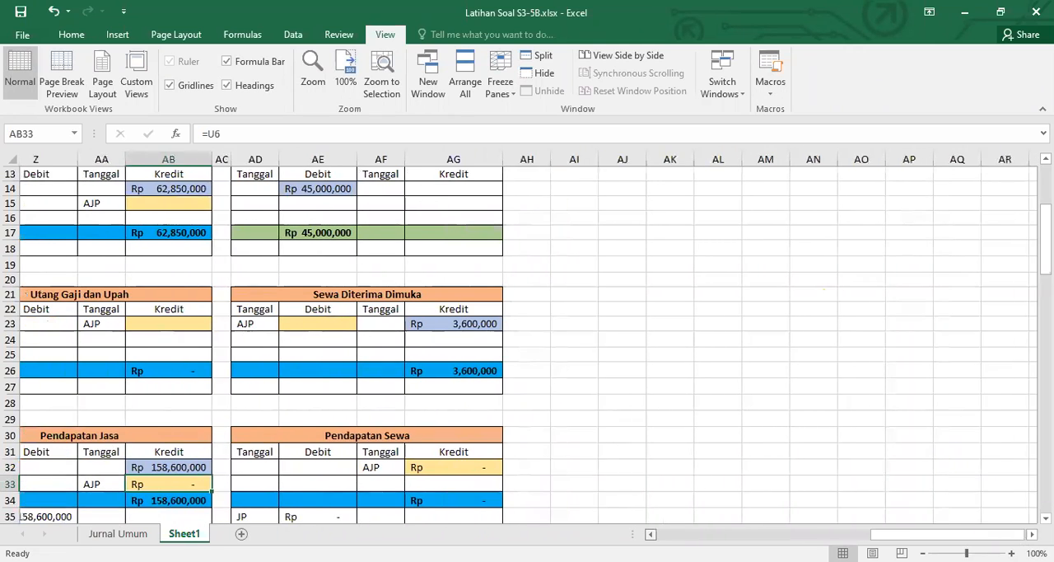
scroll(527, 337, "left", 6)
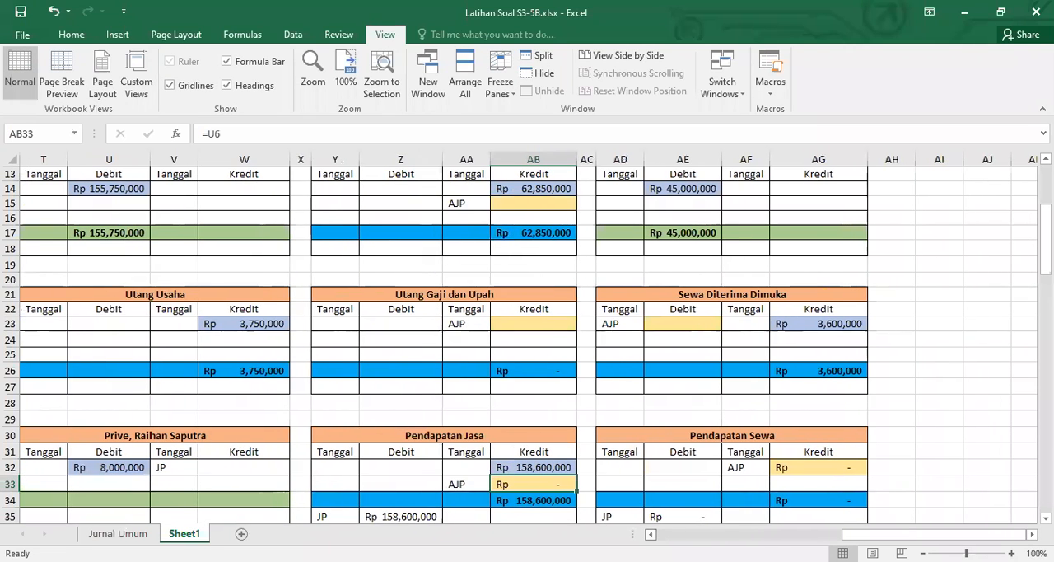
scroll(664, 470, "down", 5)
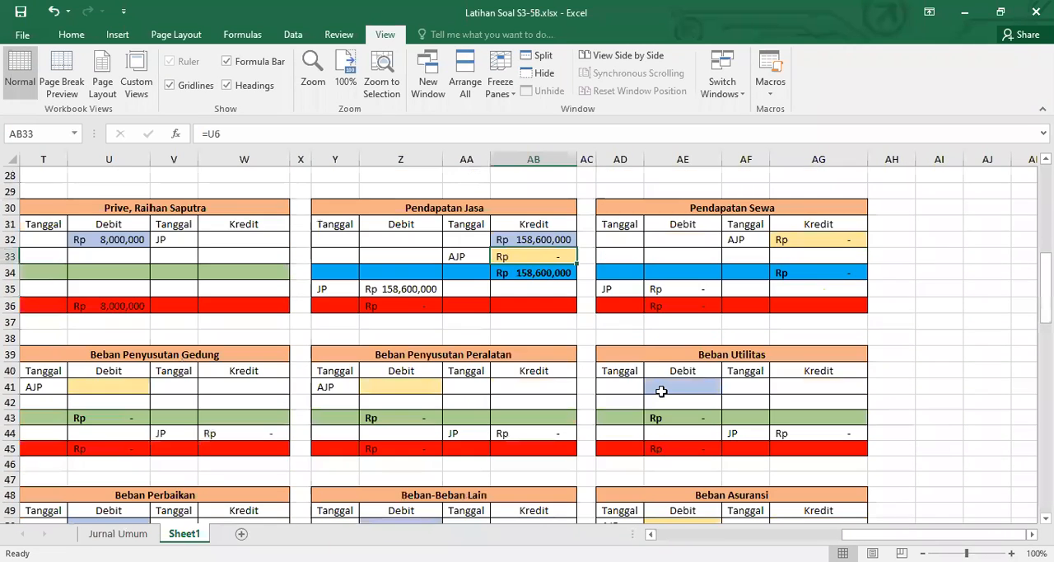
left_click(661, 387)
type("=")
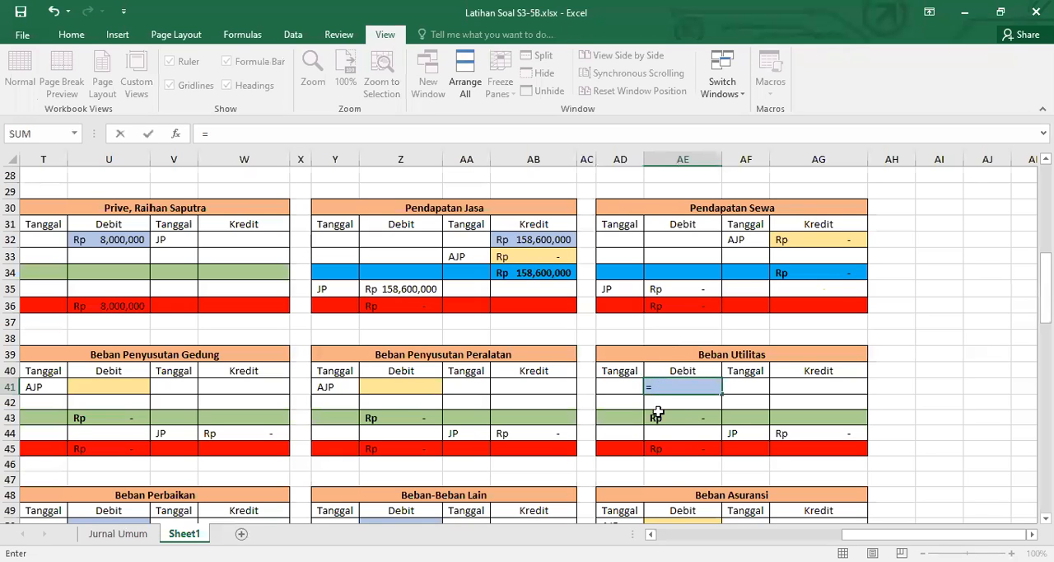
left_click_drag(934, 534, 831, 534)
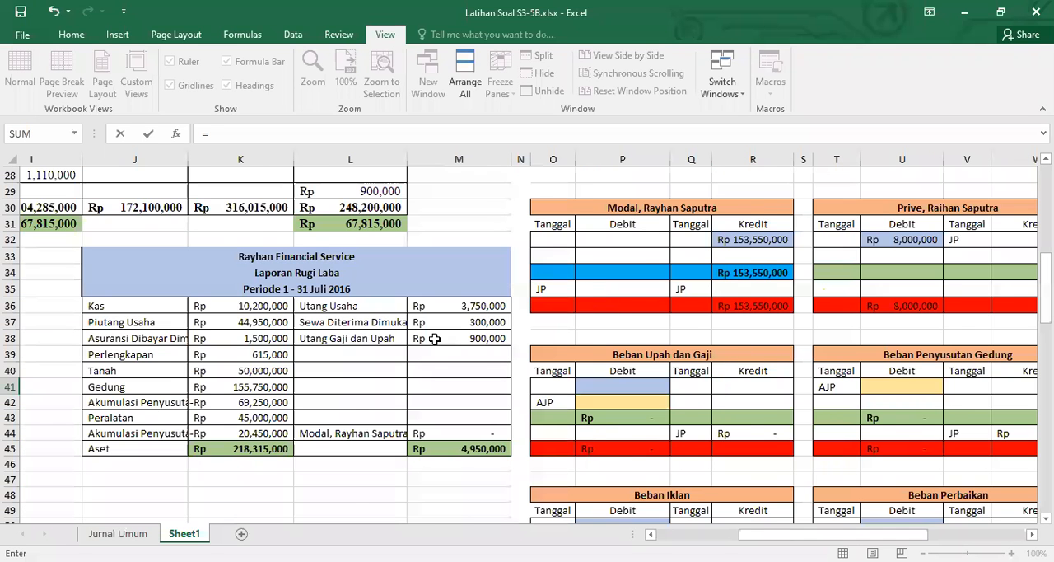
scroll(435, 337, "left", 3)
scroll(435, 337, "up", 3)
scroll(417, 285, "up", 1)
left_click(312, 279)
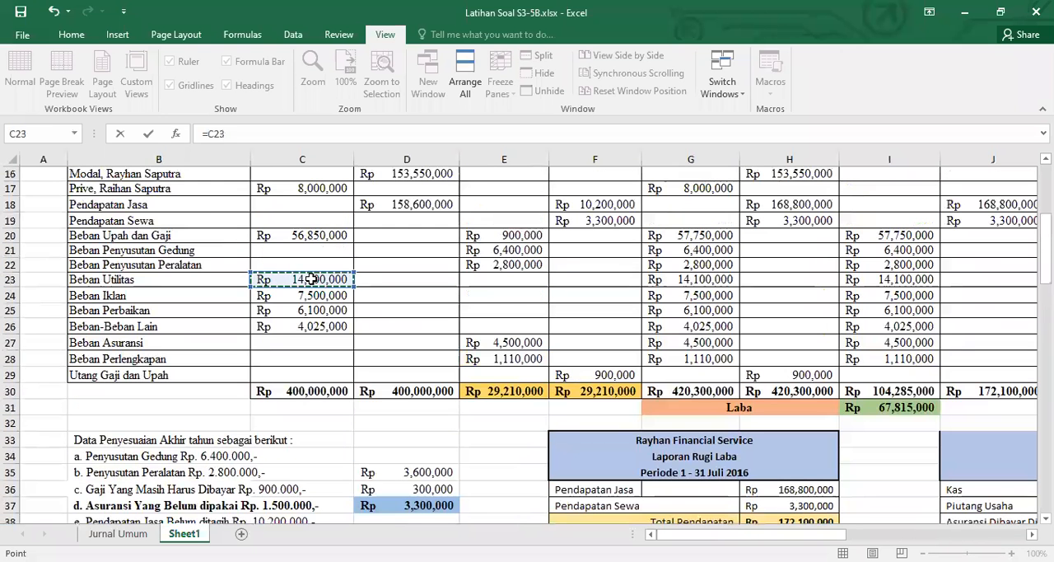
key("Return")
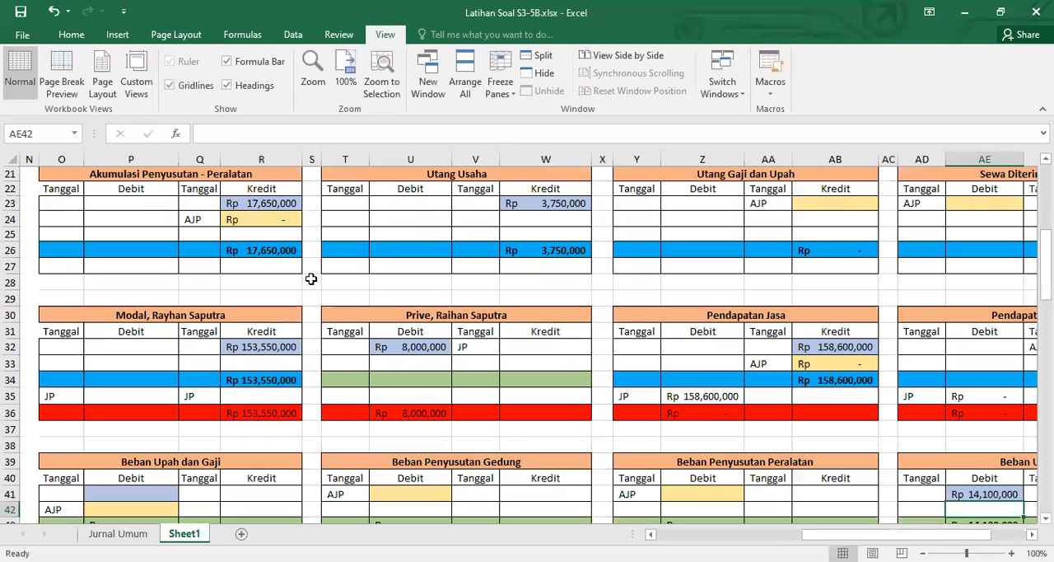
Link debit cell P41 of the Beban Upah dan Gaji ledger to its debit balance in C20 of the Neraca Saldo
scroll(574, 454, "right", 6)
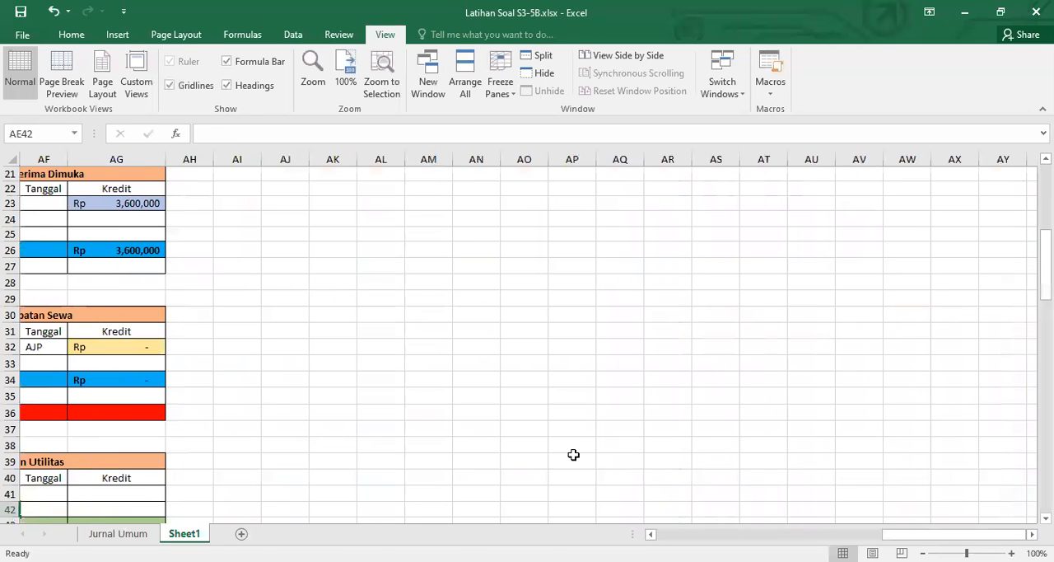
scroll(694, 511, "left", 6)
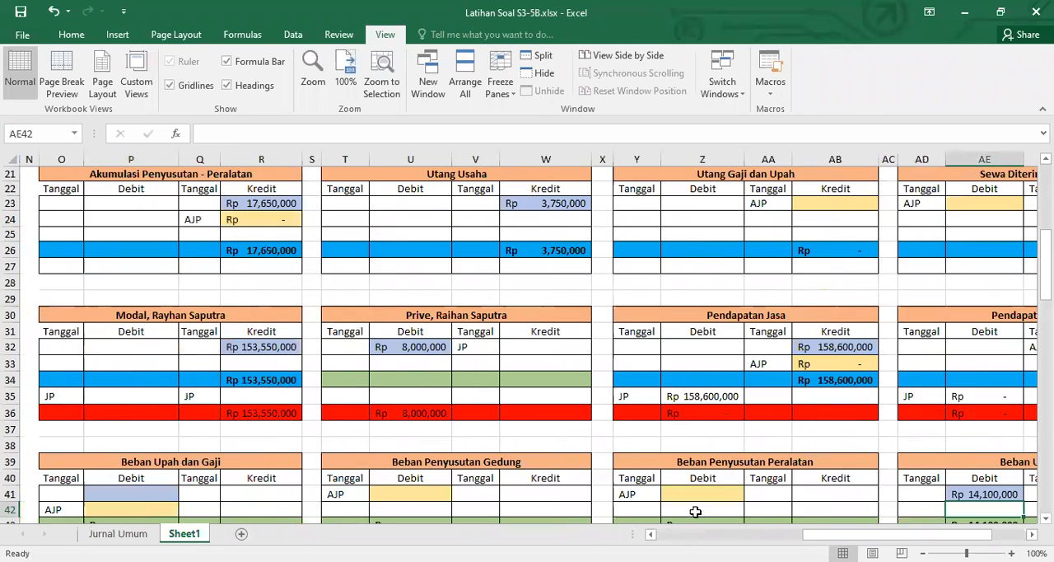
scroll(695, 512, "down", 5)
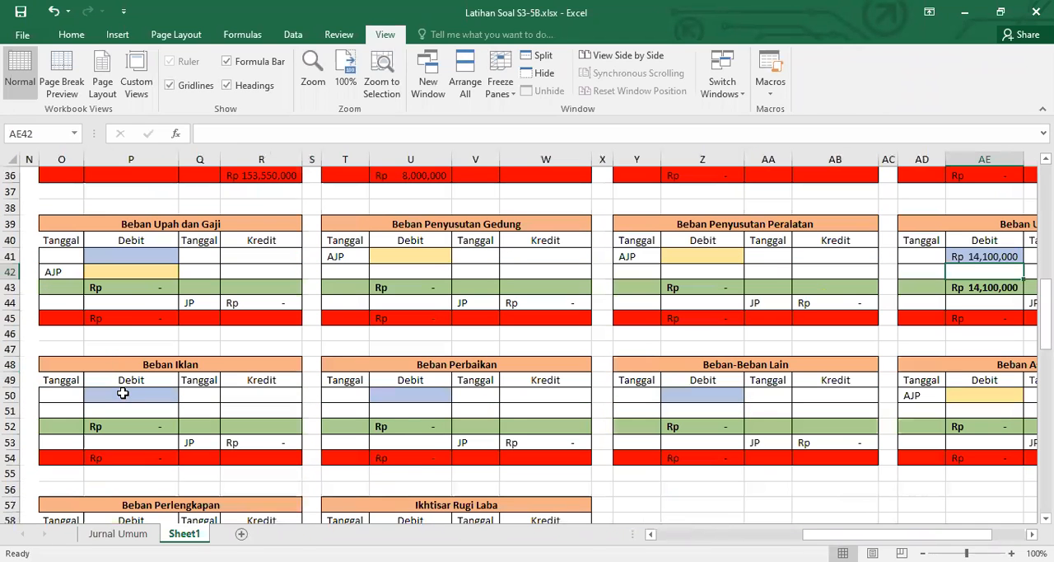
left_click(153, 257)
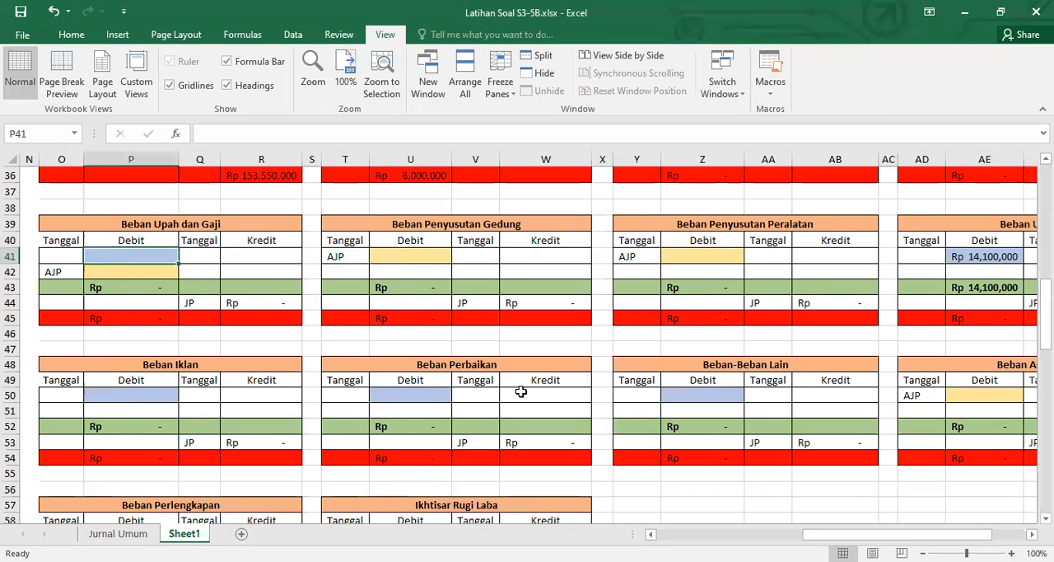
type("=")
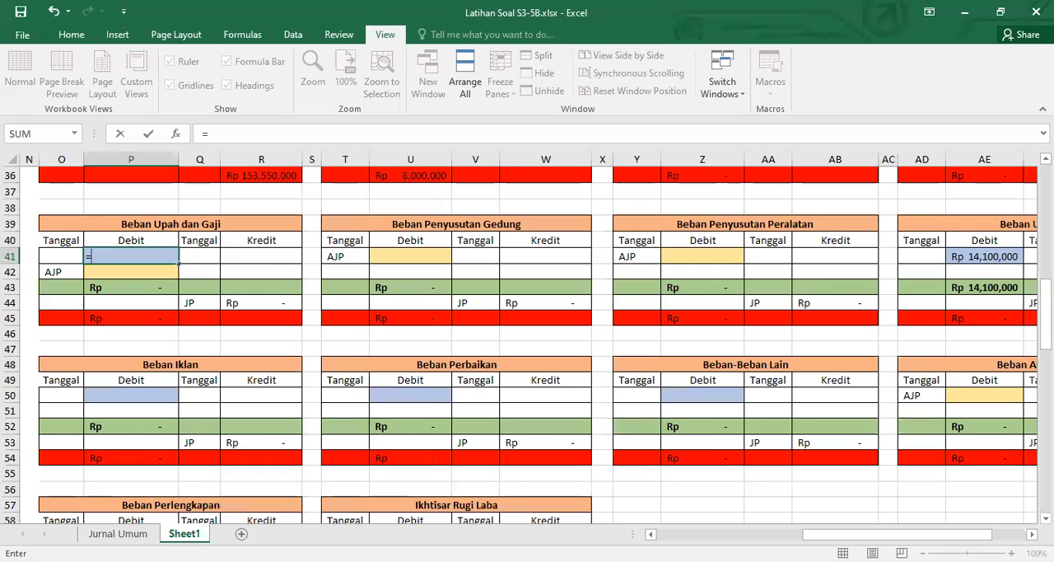
scroll(520, 392, "left", 4)
scroll(328, 389, "up", 5)
scroll(327, 390, "left", 2)
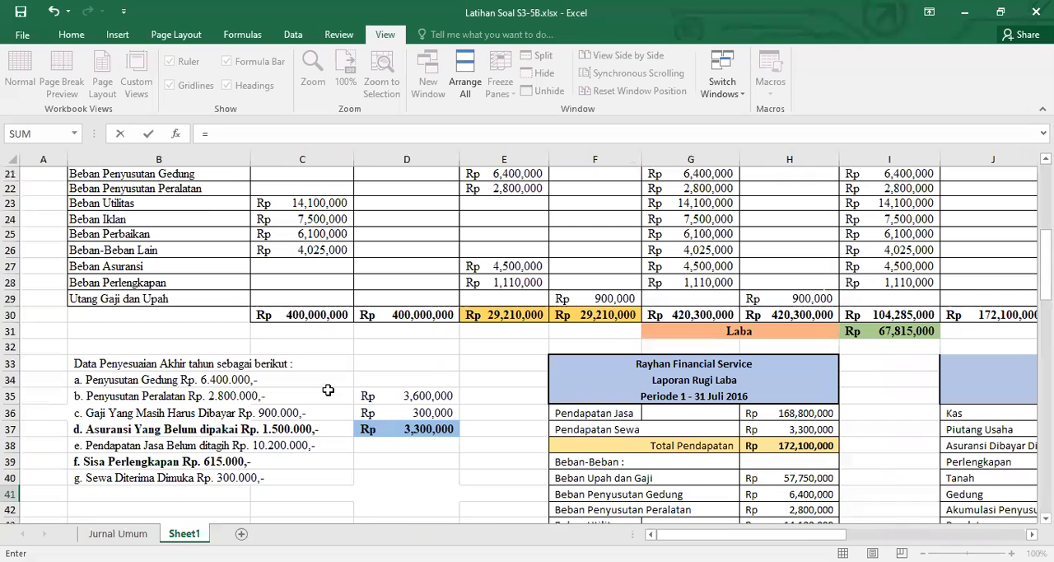
scroll(308, 384, "up", 4)
left_click(282, 339)
key("Return")
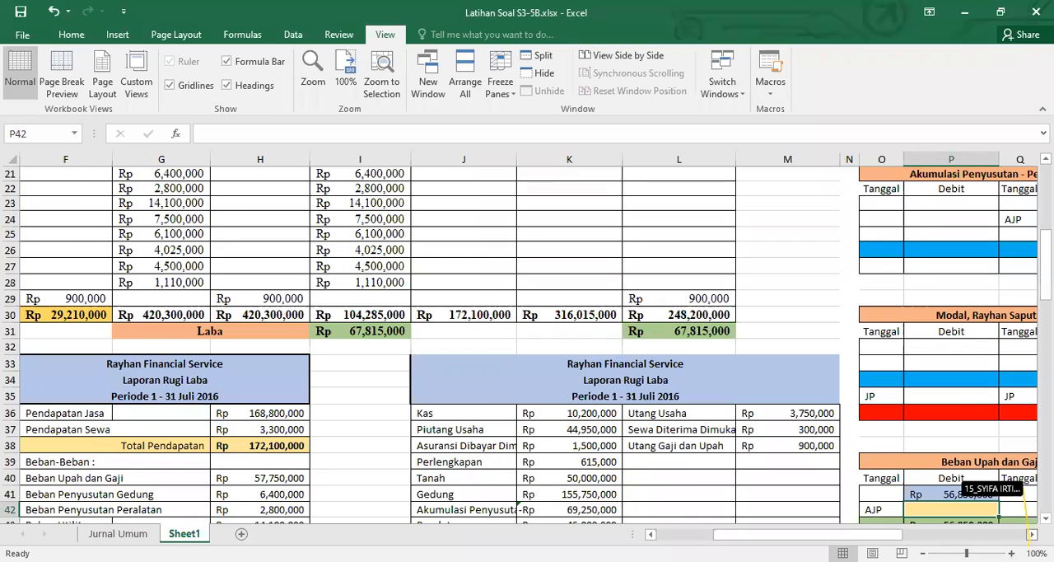
Link debit cell P50 of the Beban Iklan ledger to its debit balance in C24 of the Neraca Saldo
left_click(1031, 534)
scroll(896, 486, "down", 3)
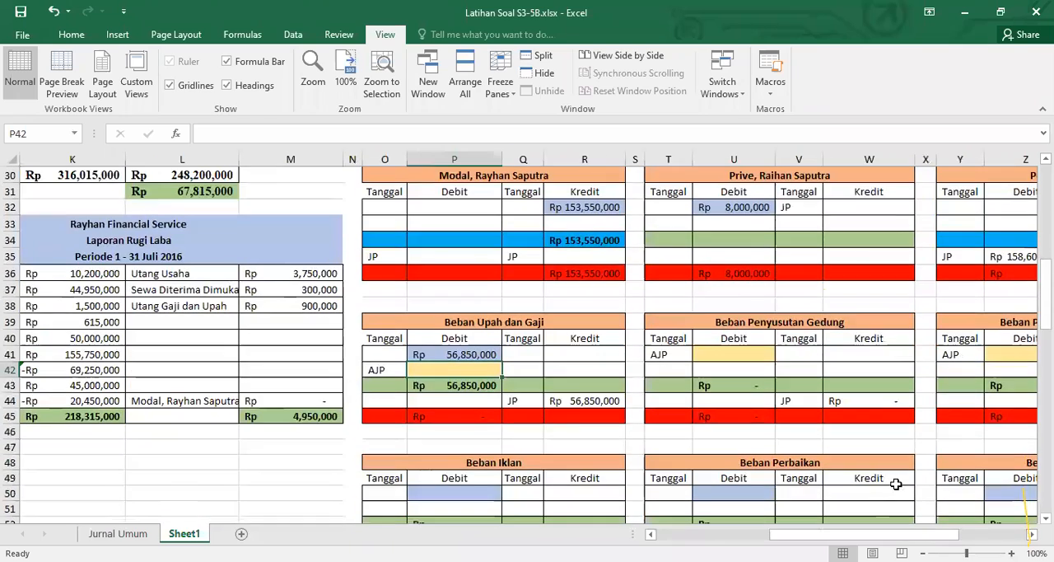
scroll(856, 482, "down", 2)
left_click(437, 395)
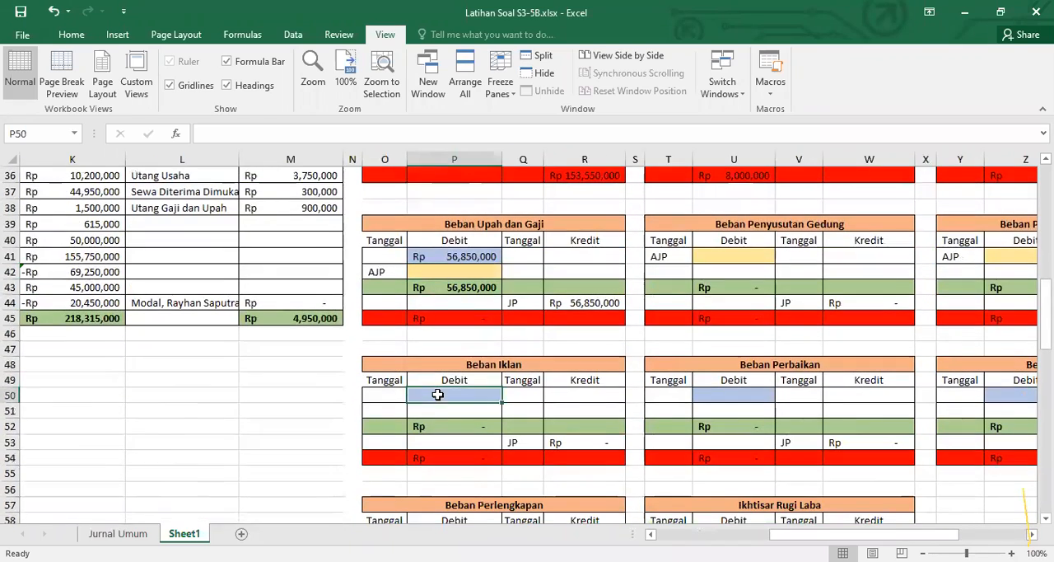
type("=")
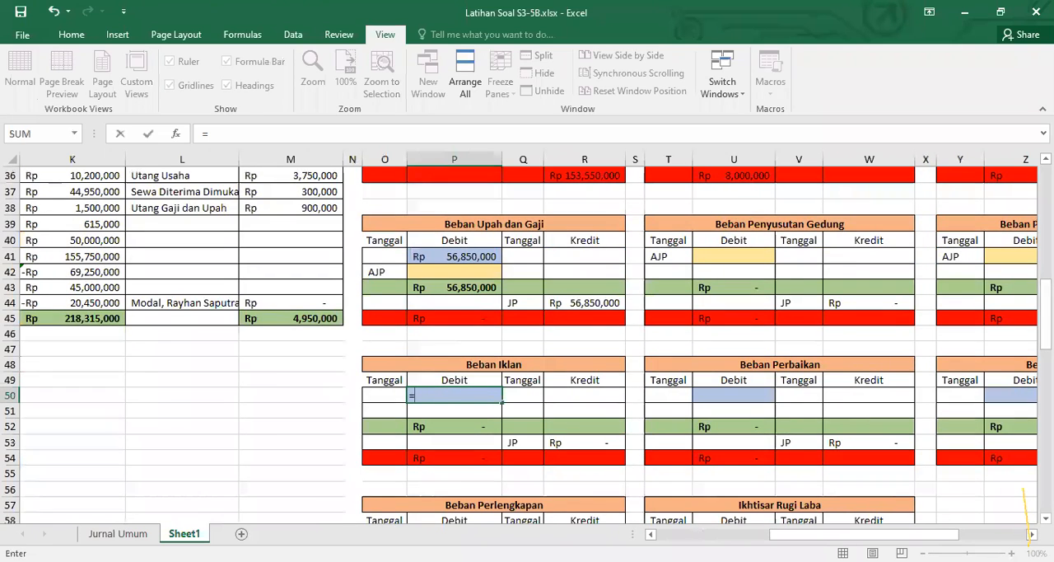
scroll(527, 338, "left", 5)
scroll(581, 481, "left", 2)
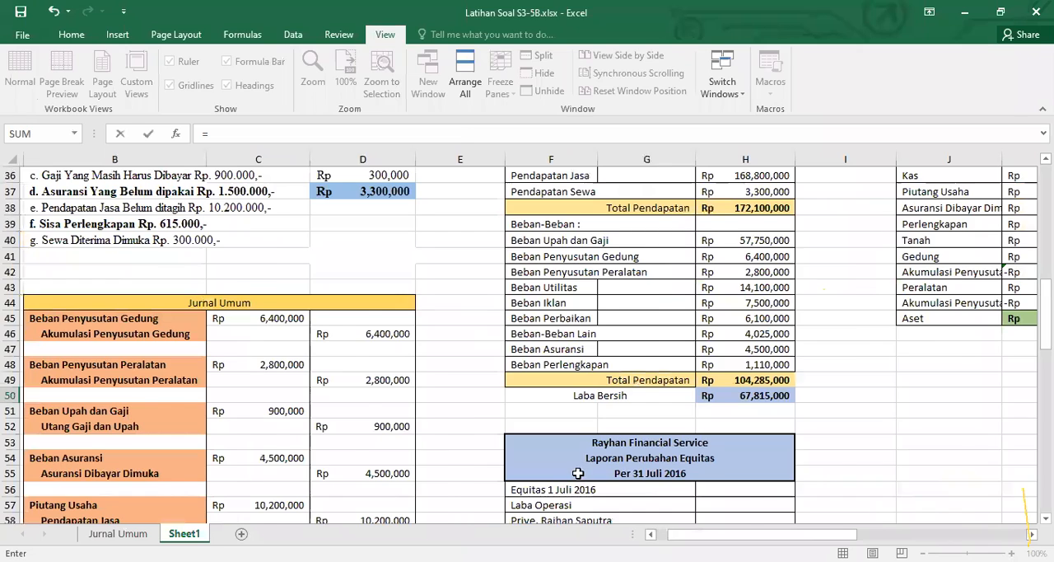
scroll(578, 472, "up", 6)
scroll(570, 471, "left", 1)
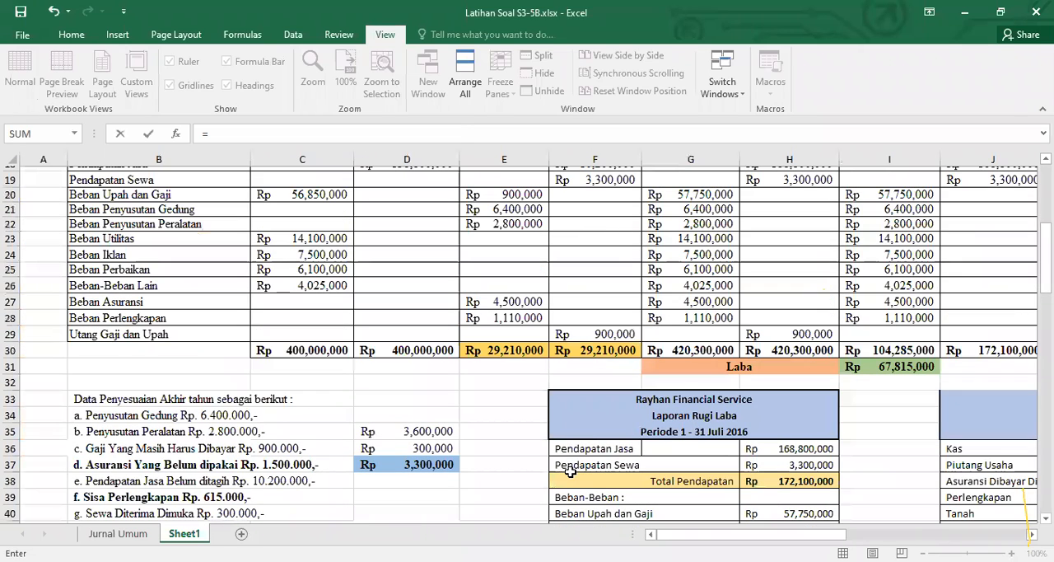
scroll(328, 313, "up", 1)
left_click(328, 310)
key("Return")
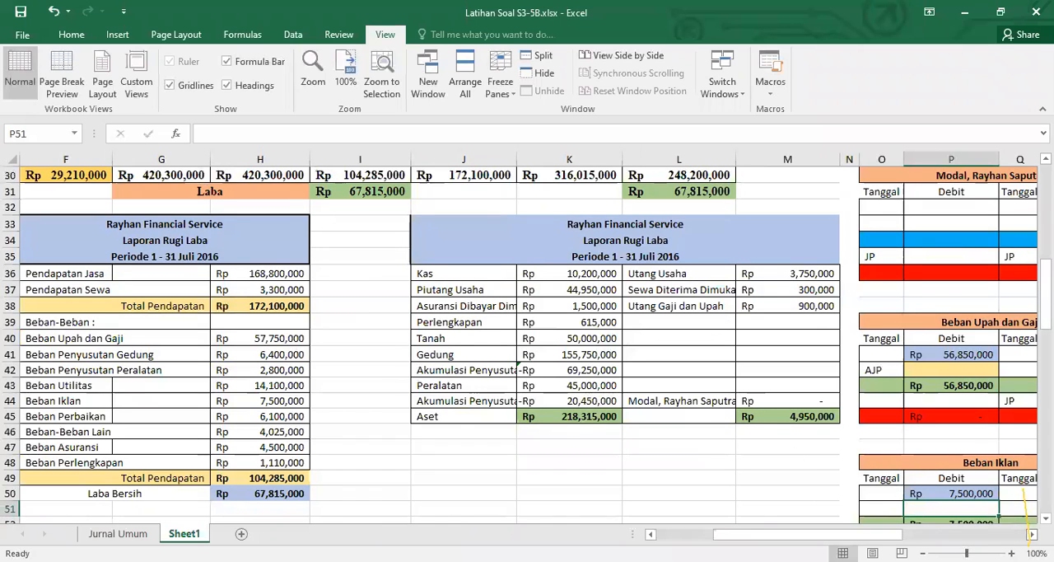
Link debit cell U50 of the Beban Perbaikan ledger to its debit balance in C25 of the Neraca Saldo
left_click(1031, 534)
left_click(1032, 533)
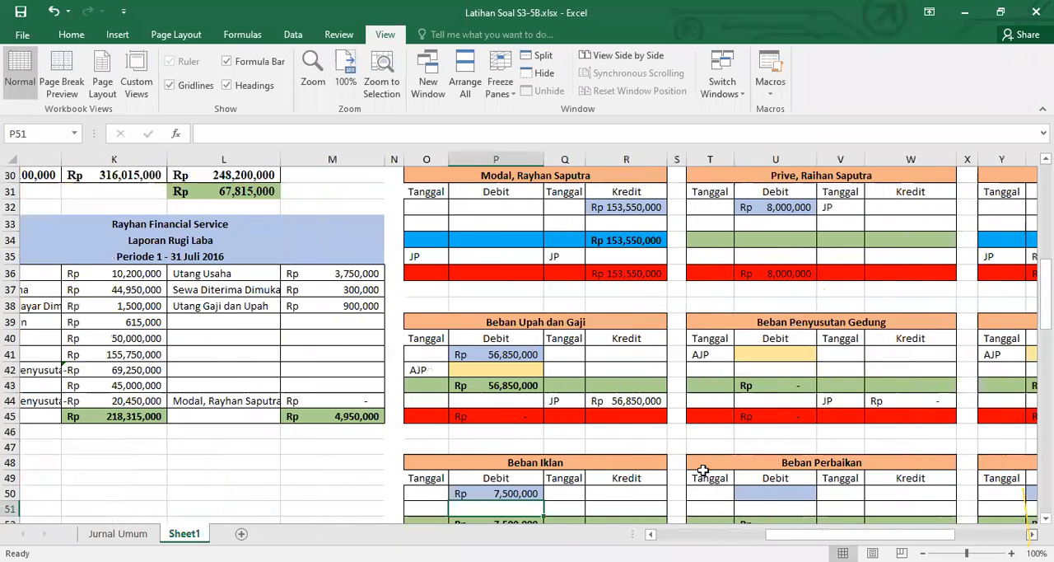
scroll(734, 482, "down", 3)
scroll(734, 481, "right", 1)
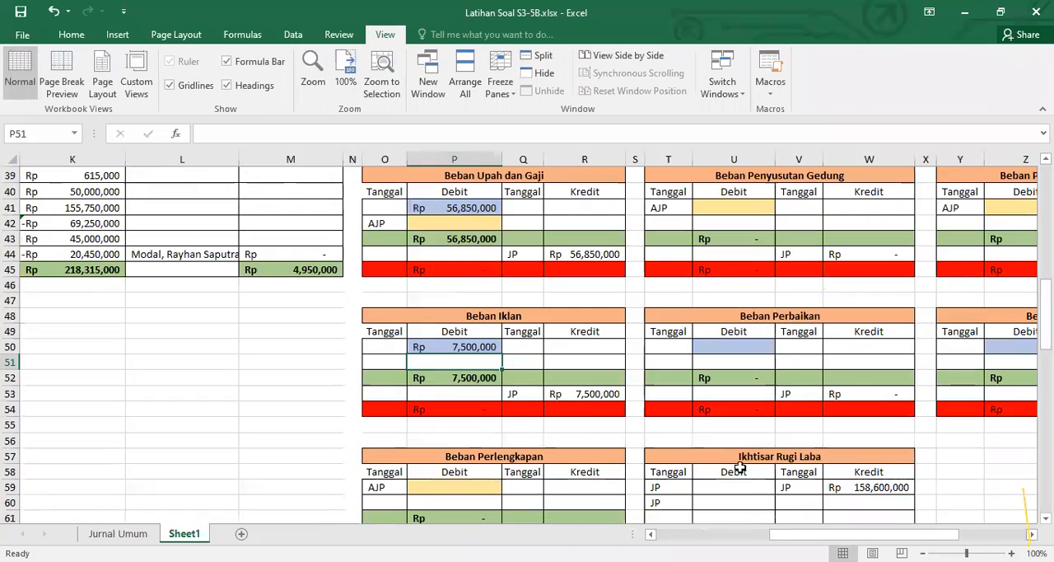
left_click(741, 347)
type("=")
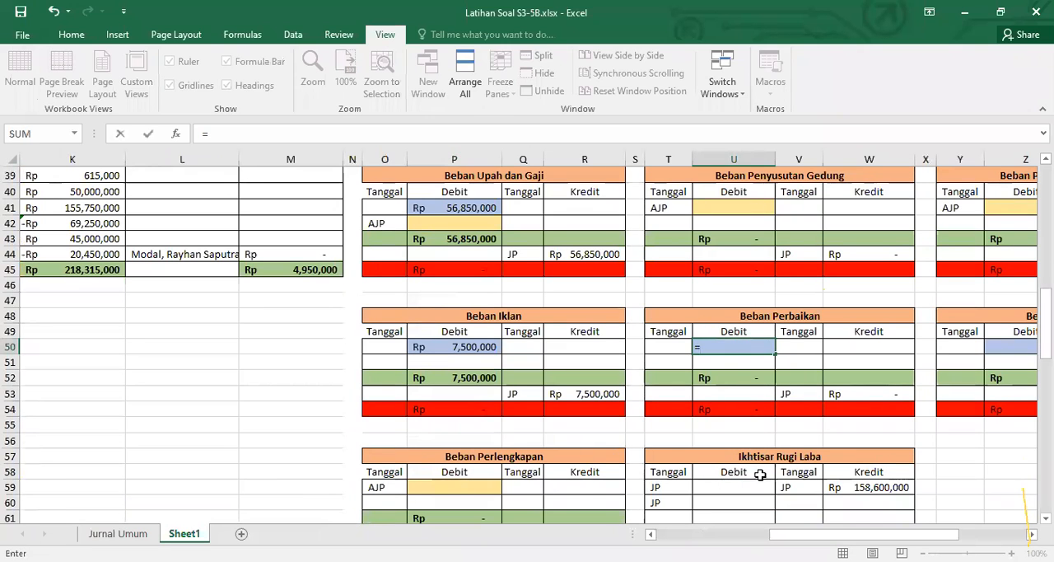
scroll(527, 338, "left", 5)
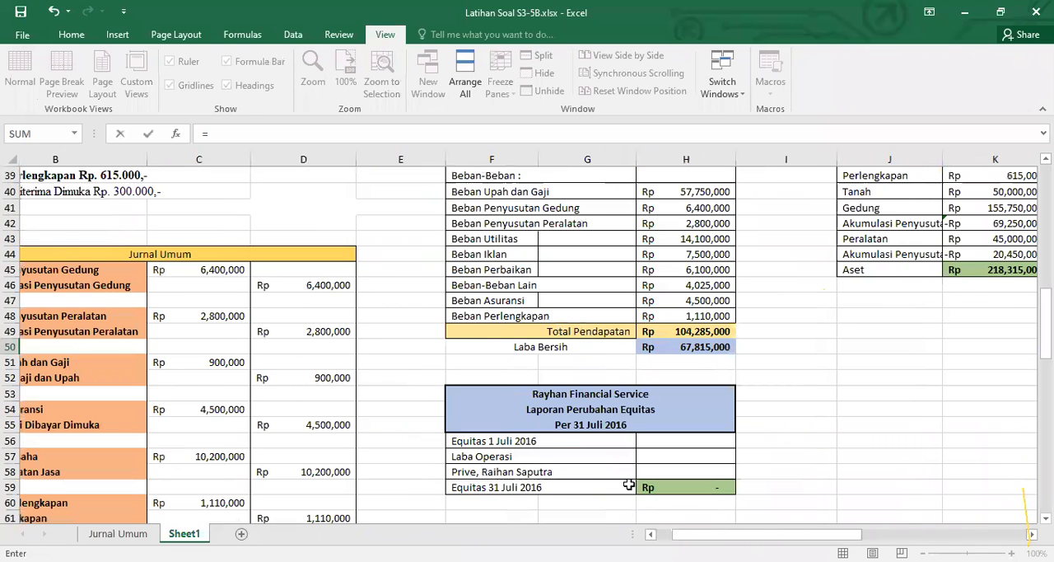
scroll(519, 520, "up", 7)
scroll(520, 520, "left", 1)
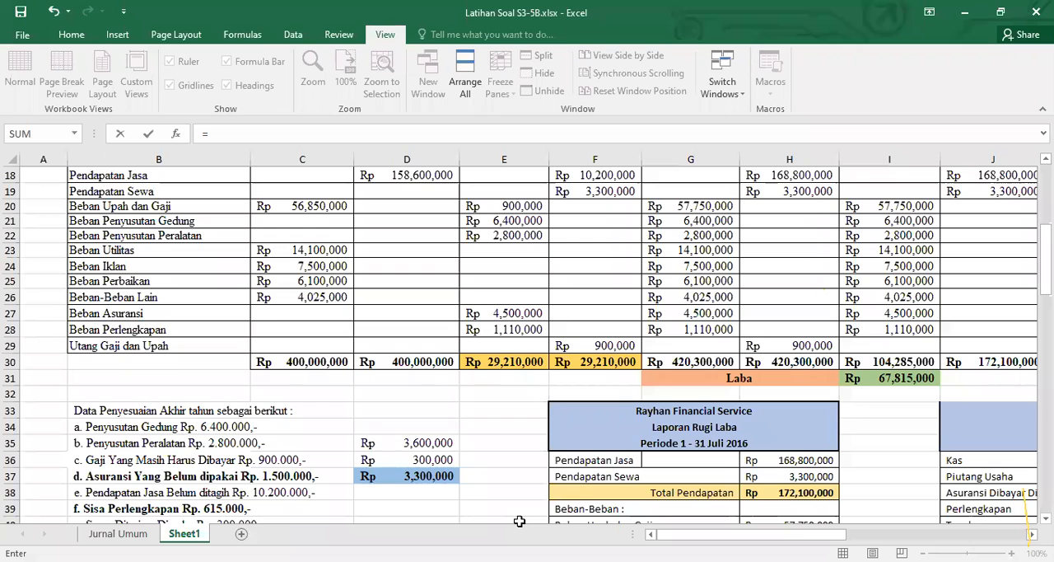
left_click(321, 280)
key("Return")
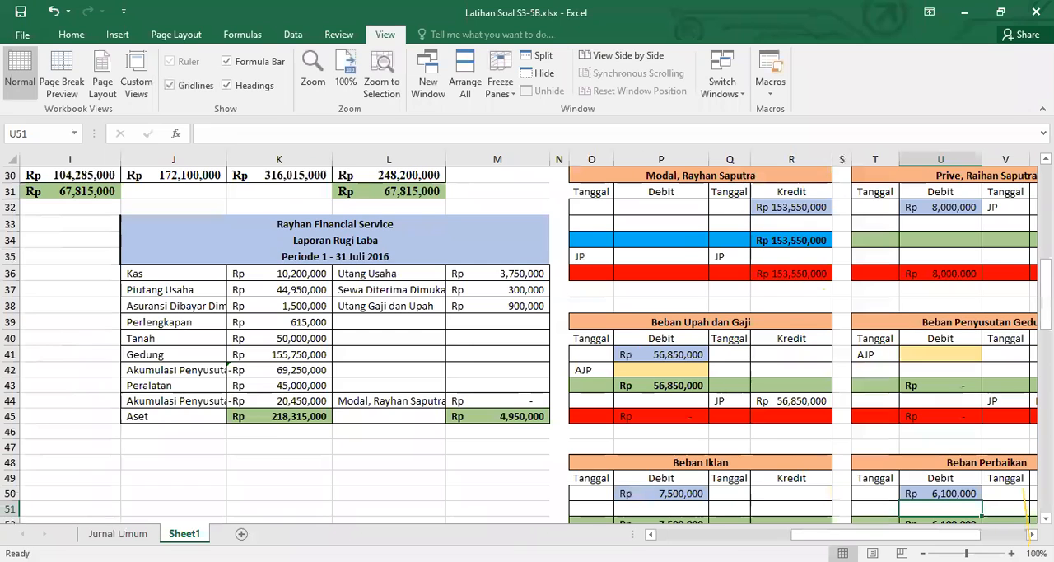
Link debit cell Z50 of the Beban-Beban Lain ledger to its debit balance in C26 of the Neraca Saldo
scroll(821, 492, "right", 7)
scroll(409, 416, "down", 3)
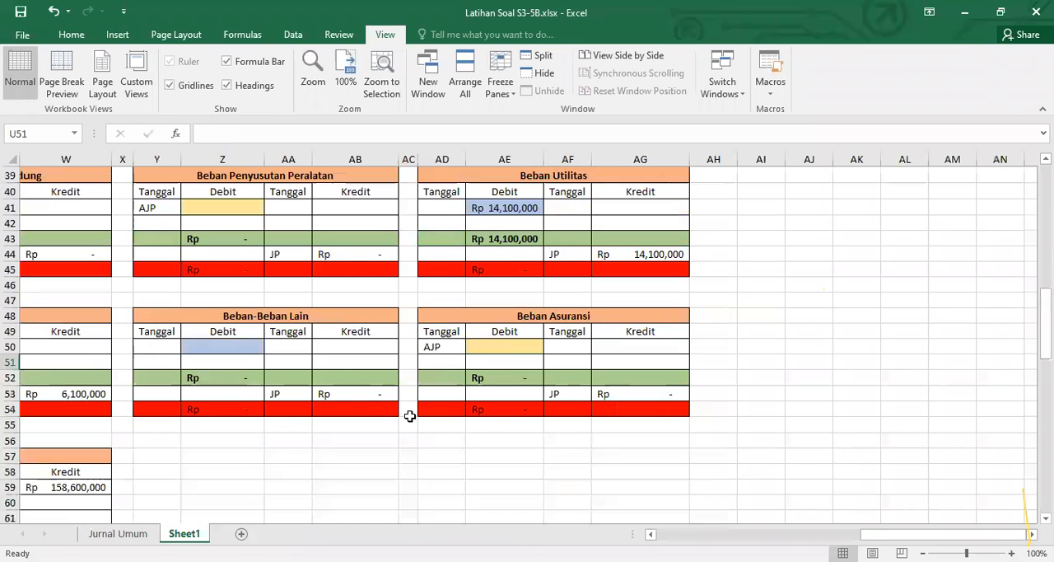
left_click(224, 350)
type("=")
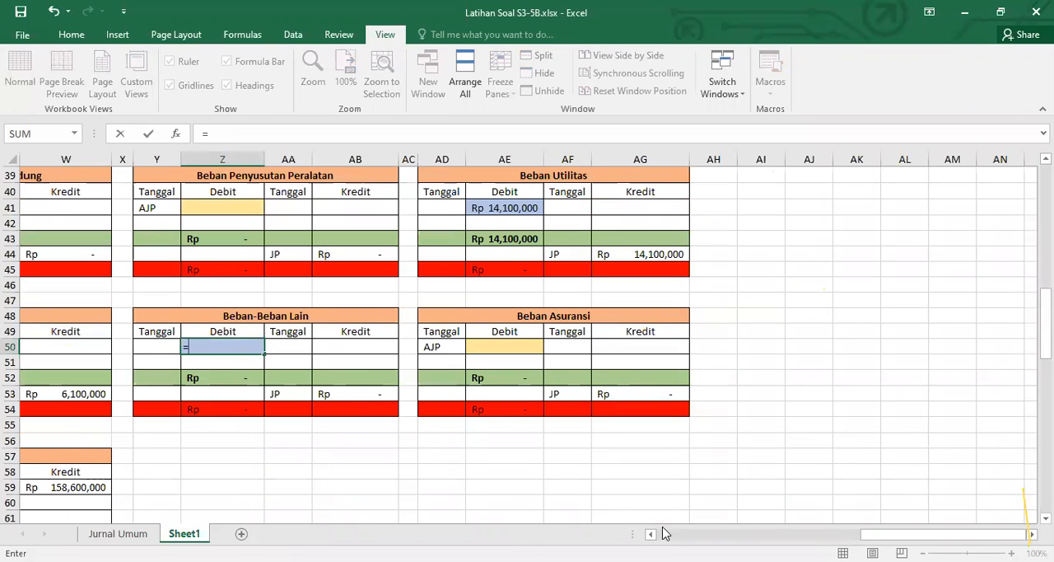
scroll(526, 338, "left", 6)
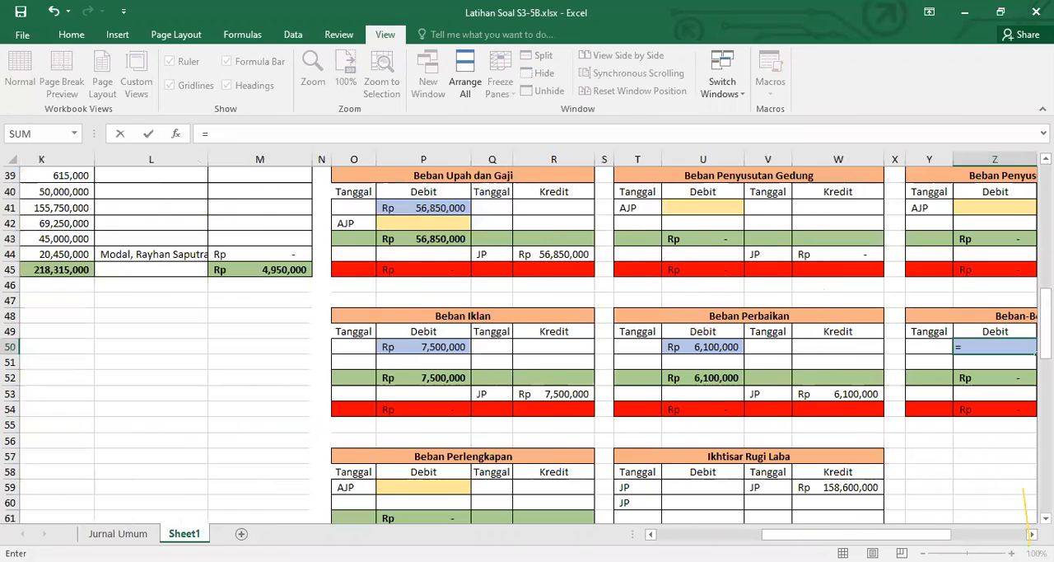
scroll(566, 467, "left", 5)
scroll(567, 467, "up", 5)
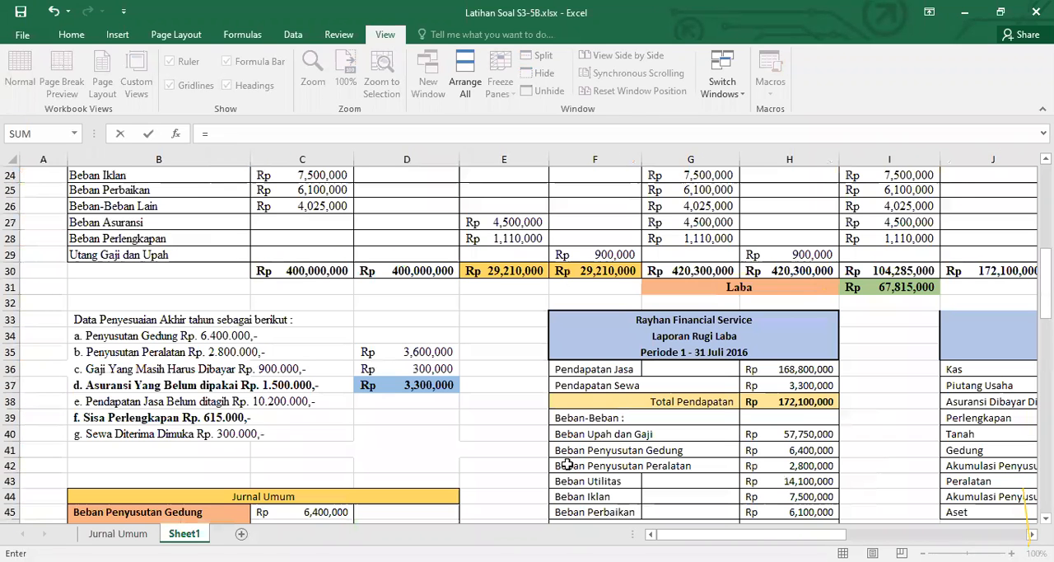
scroll(358, 325, "up", 2)
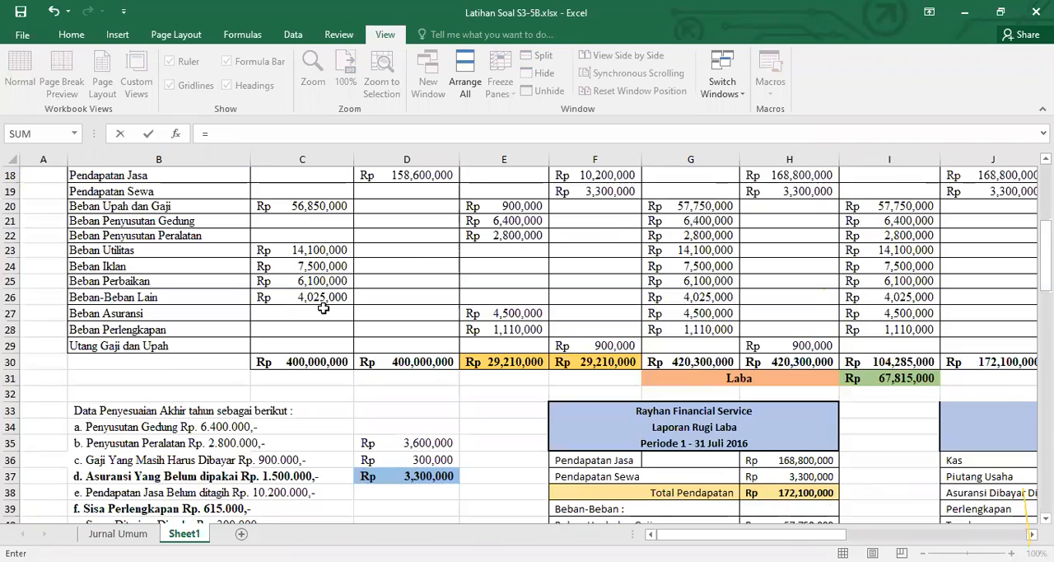
left_click(321, 301)
key("Return")
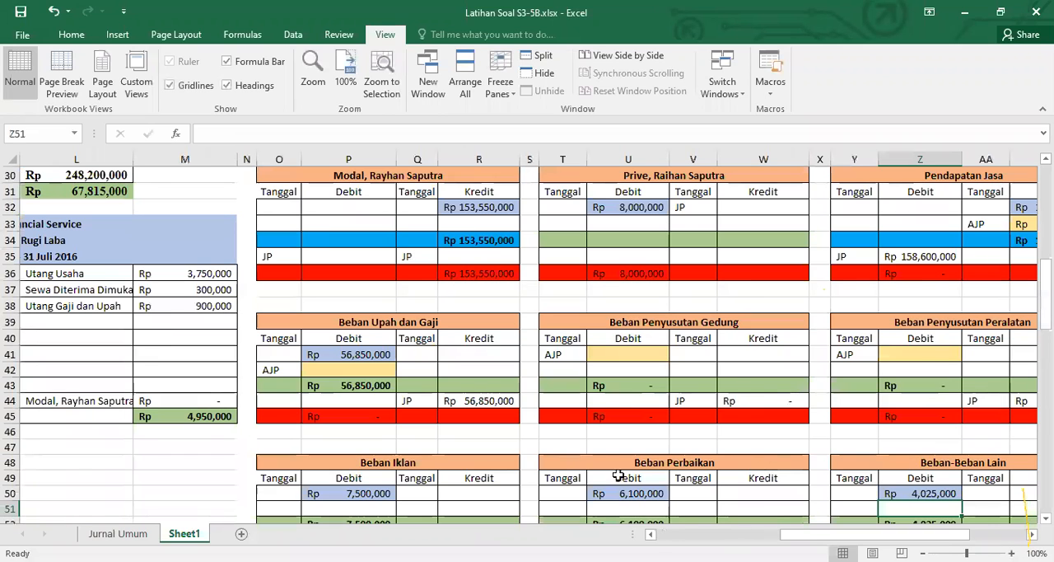
Review the Neraca Saldo debit and credit columns to check that every account balance has been carried to the ledgers
left_click(717, 535)
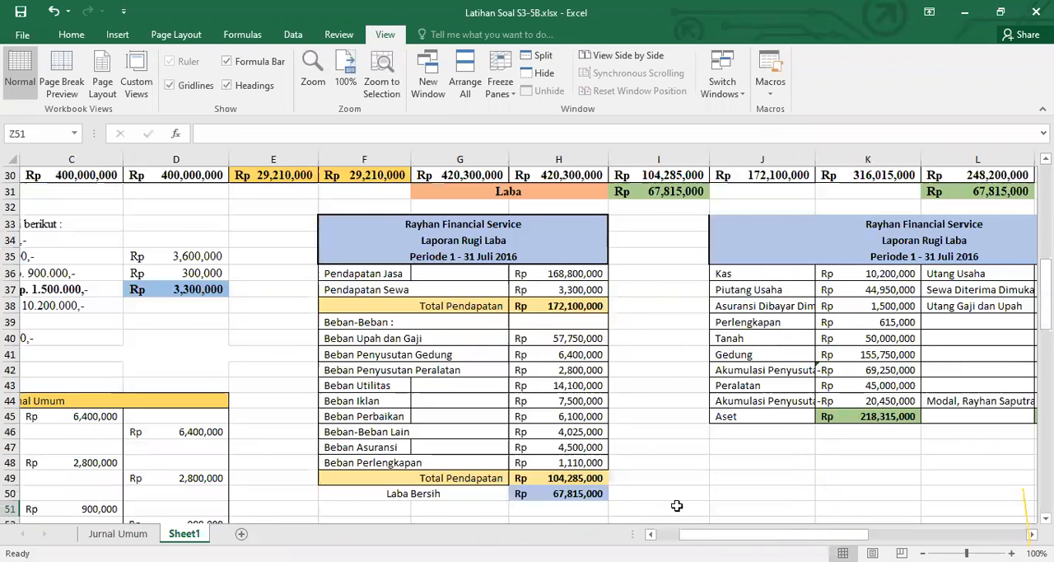
scroll(676, 504, "left", 3)
scroll(589, 280, "up", 7)
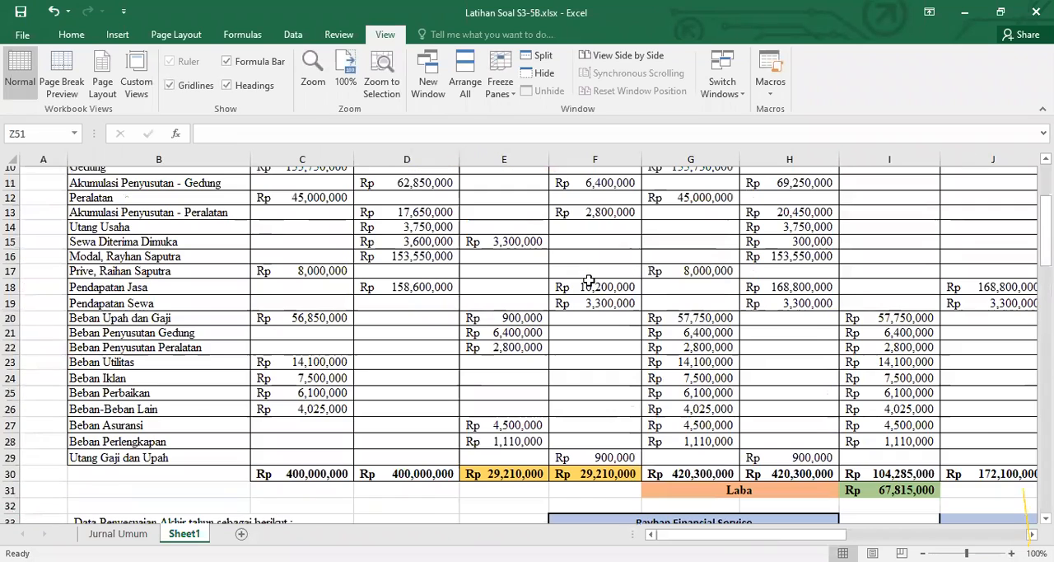
scroll(513, 361, "up", 2)
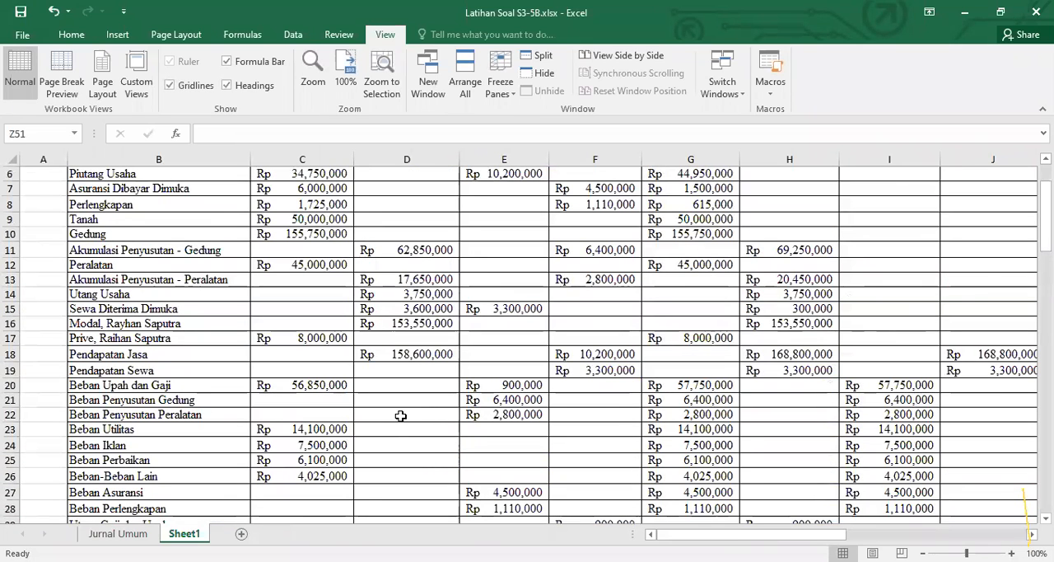
left_click_drag(339, 475, 338, 460)
left_click_drag(343, 280, 348, 190)
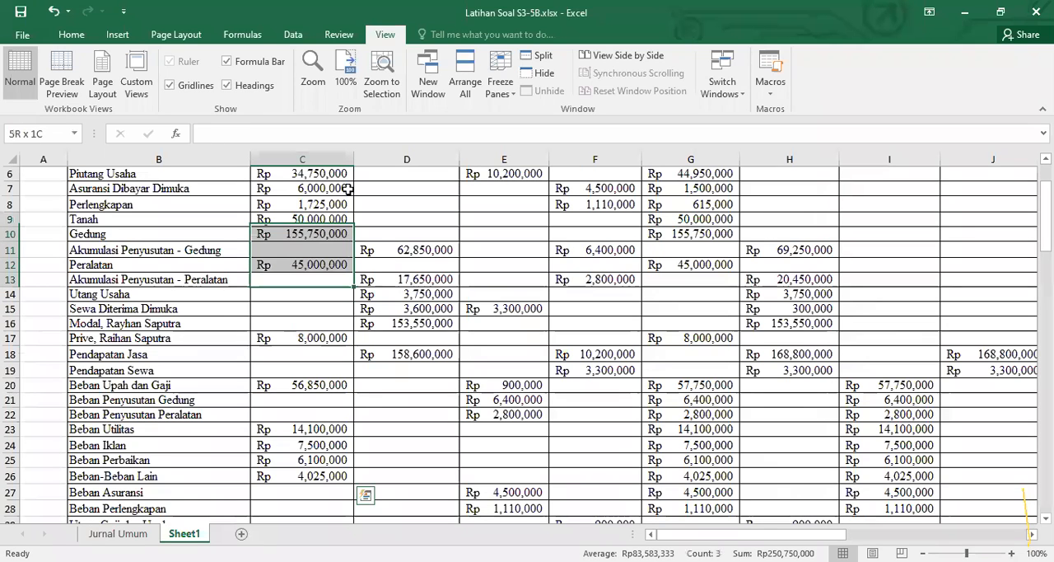
left_click_drag(326, 466, 391, 188)
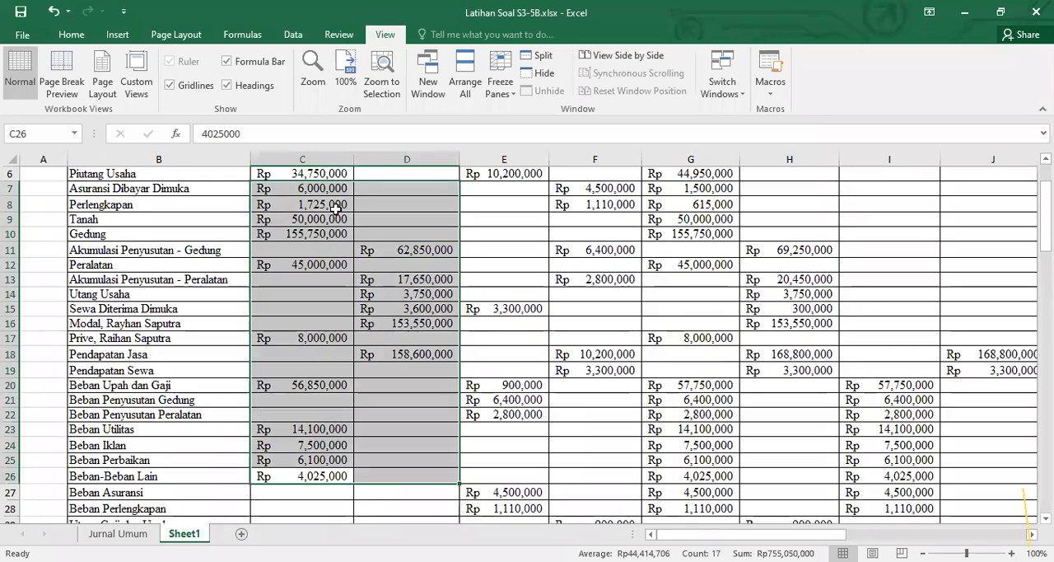
scroll(389, 237, "up", 1)
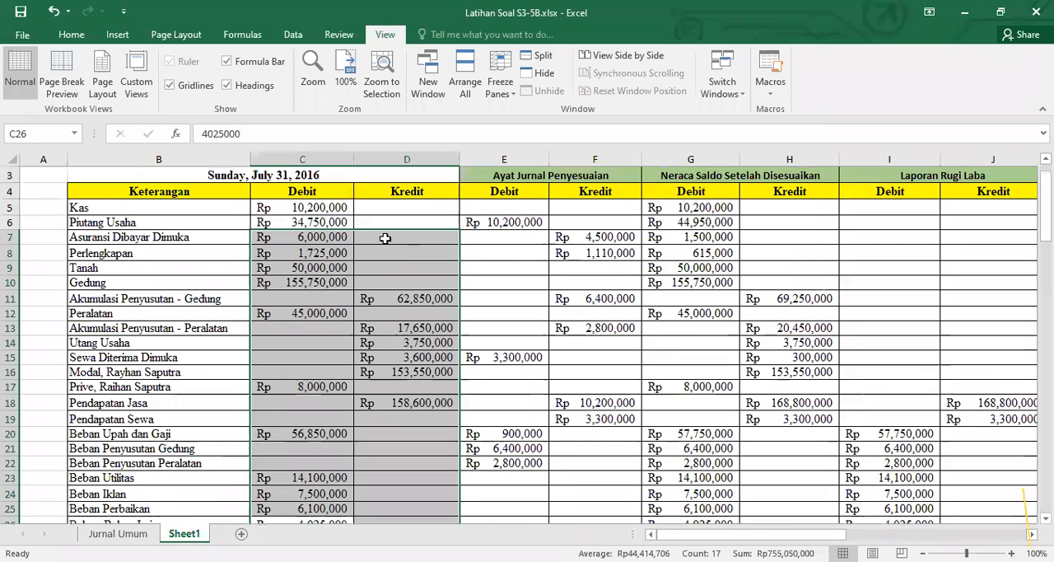
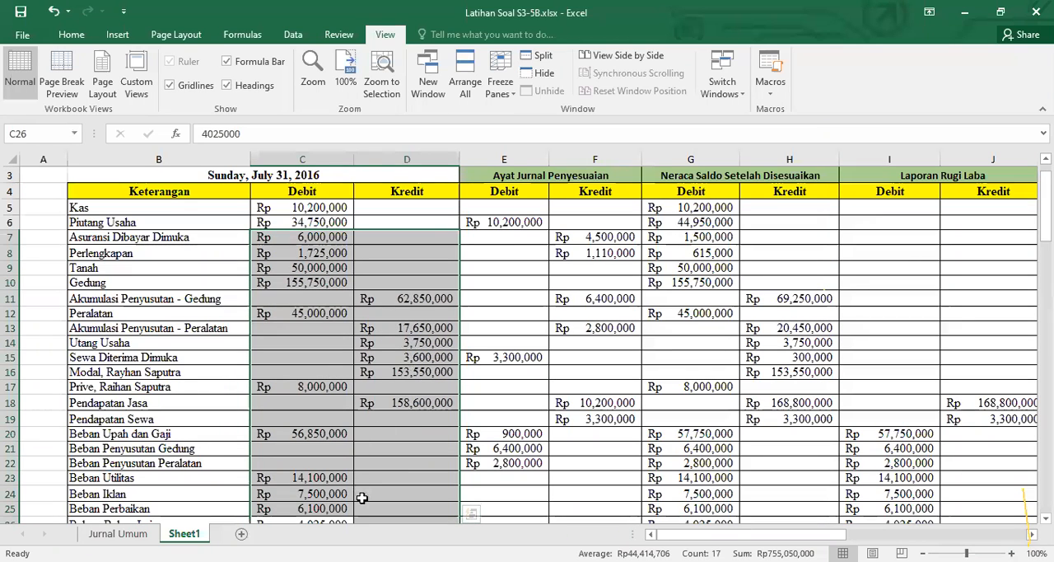
Check the source formulas of the opening debit balances in the Kas, Piutang Usaha and Asuransi Dibayar Dimuka ledgers
scroll(360, 494, "down", 2)
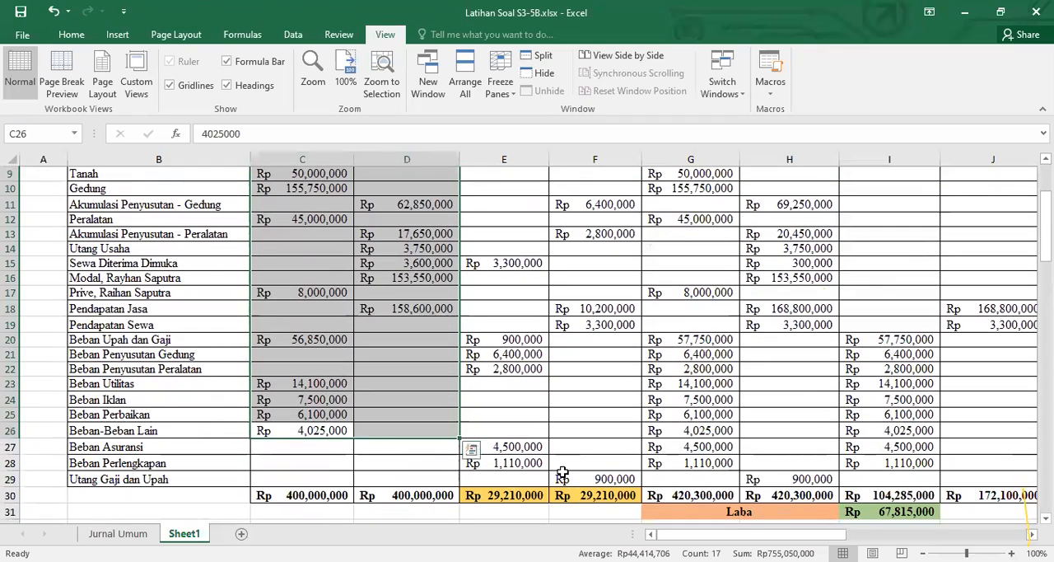
scroll(1027, 511, "right", 8)
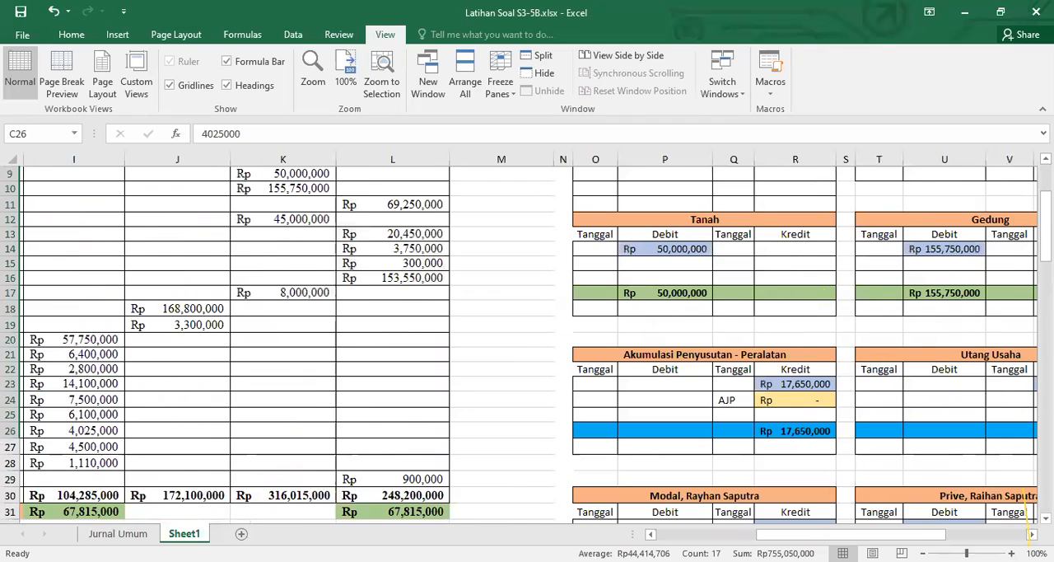
scroll(1026, 504, "up", 3)
scroll(1026, 504, "right", 6)
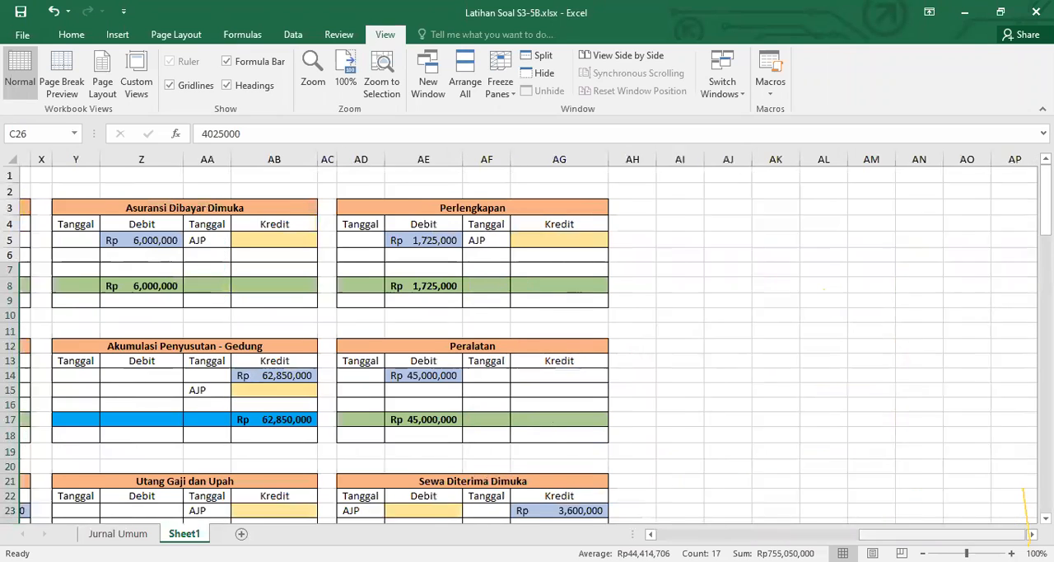
left_click(321, 80)
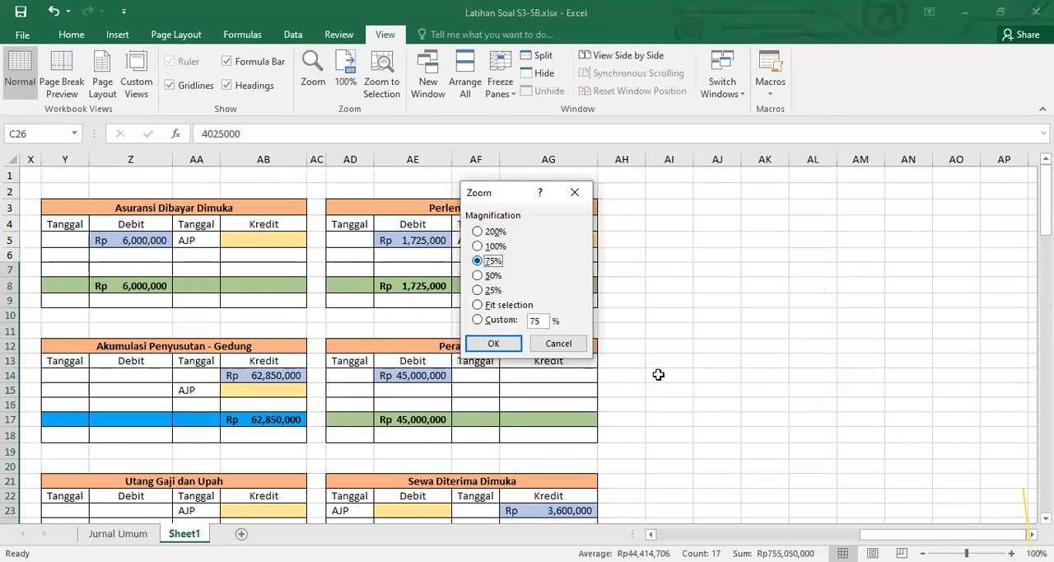
key("Return")
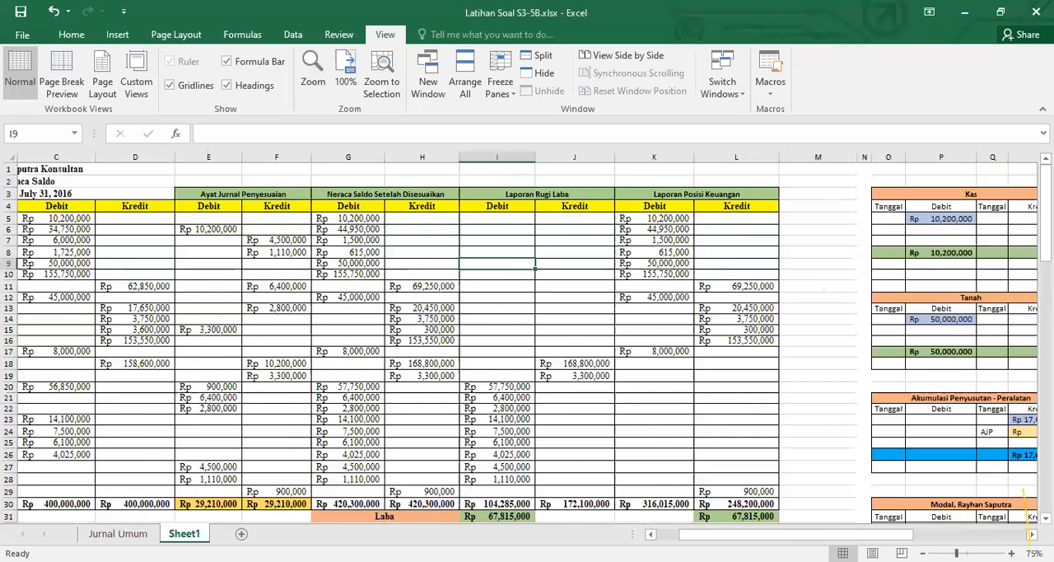
scroll(1026, 504, "right", 3)
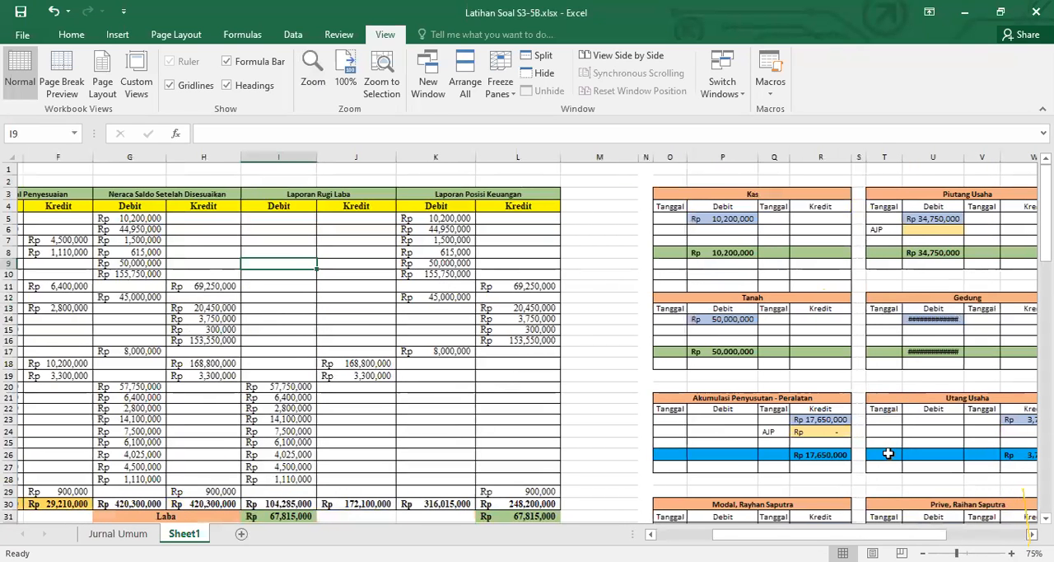
scroll(888, 454, "right", 5)
left_click(354, 218)
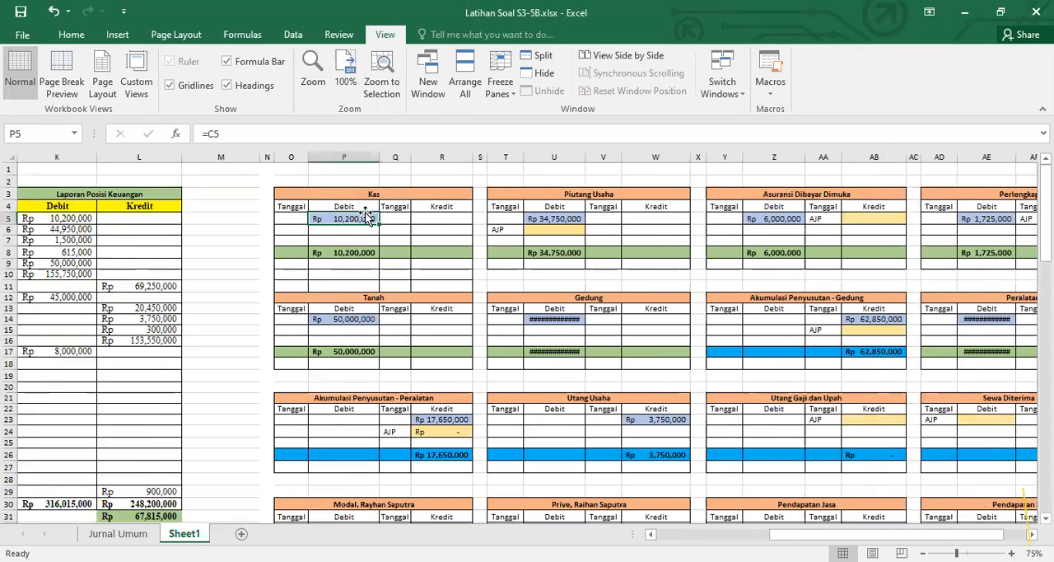
left_click(569, 217)
left_click(783, 217)
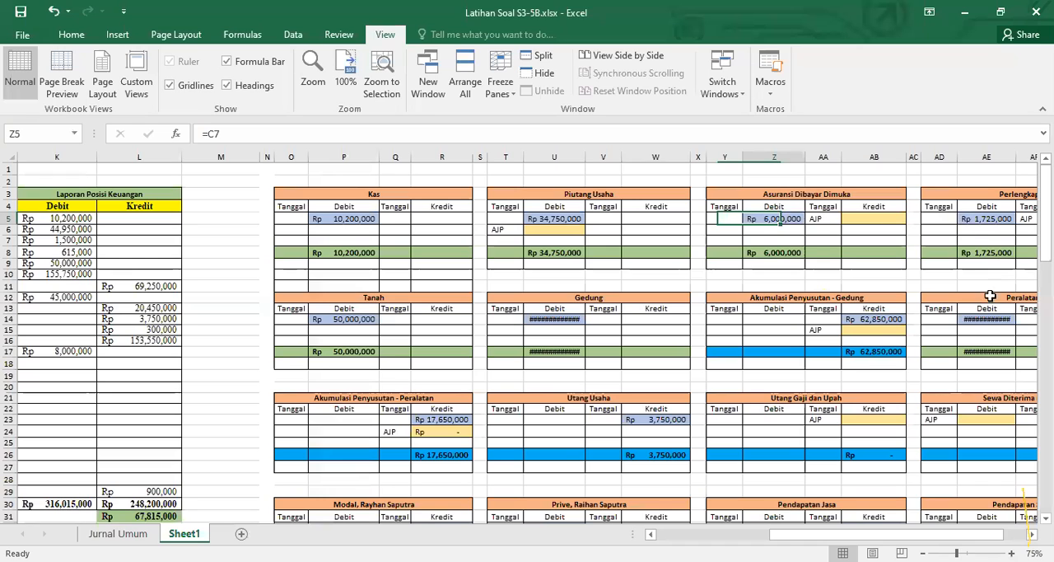
Check the balance links in the Gedung, Tanah, both Akumulasi Penyusutan, Utang Usaha and Sewa Diterima Dimuka ledgers
left_click(871, 320)
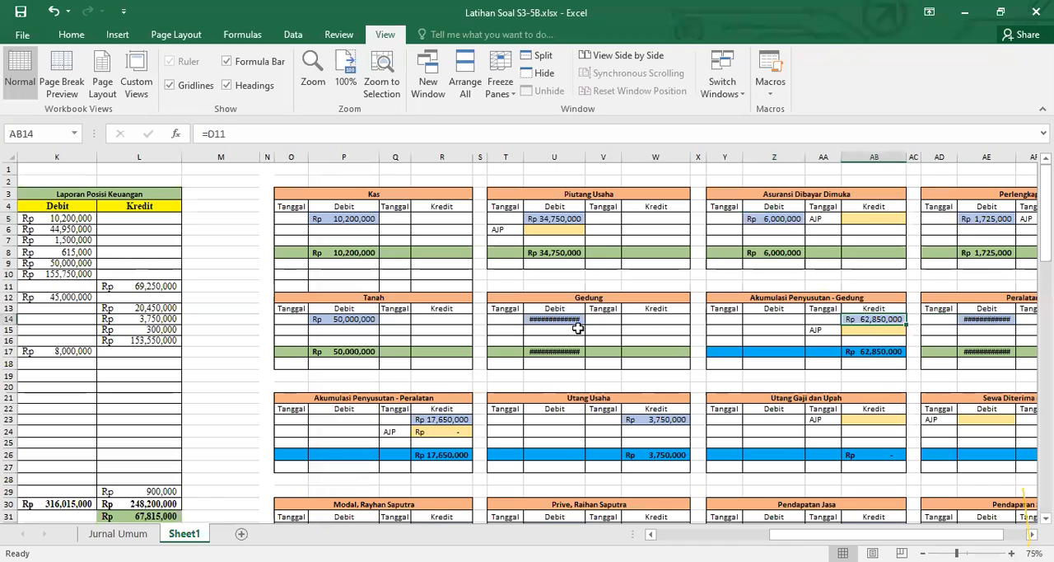
left_click(575, 321)
left_click(354, 321)
left_click(445, 420)
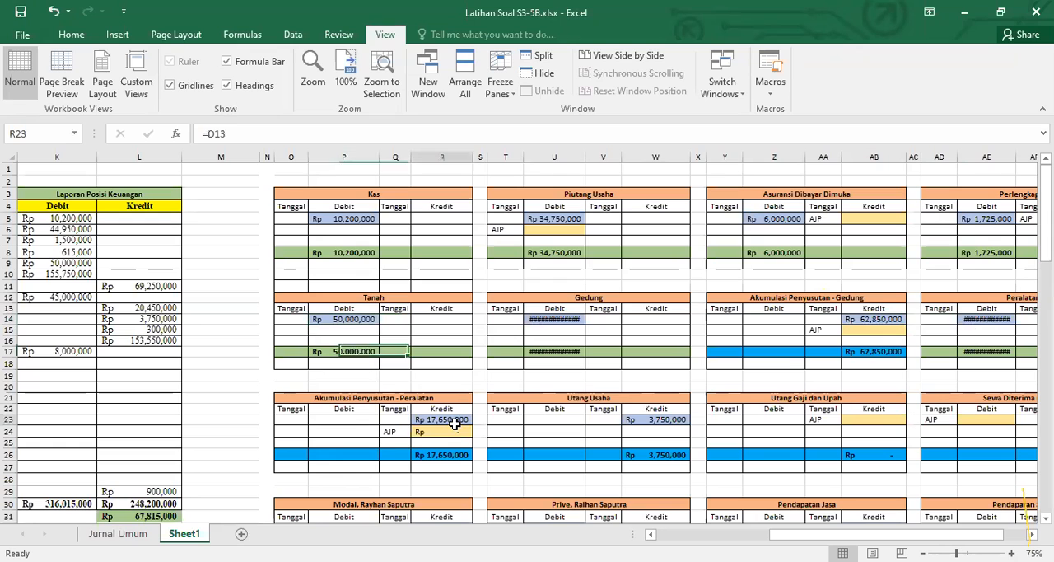
left_click(656, 419)
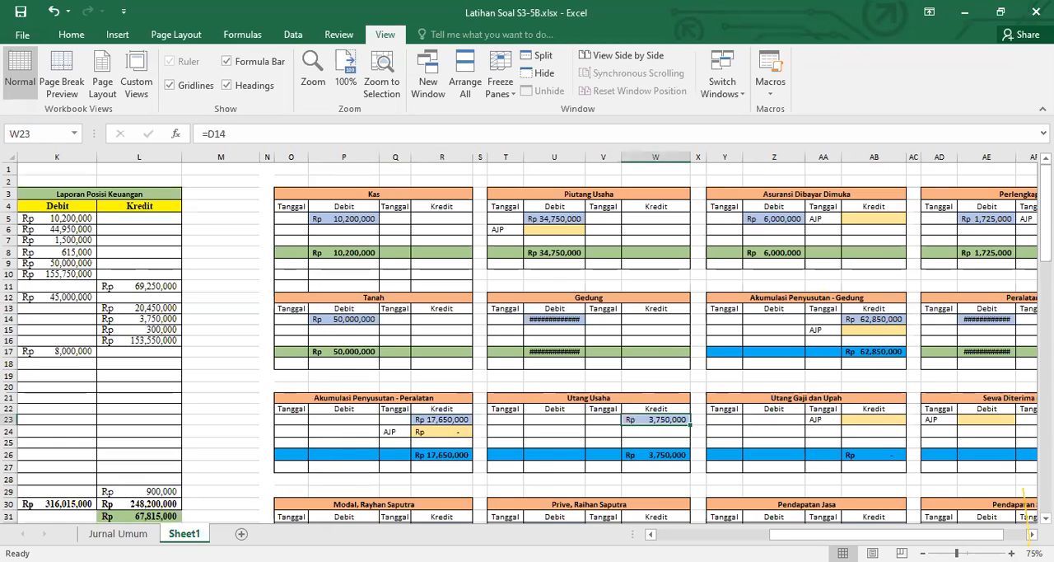
left_click(1031, 535)
left_click(1032, 535)
left_click(937, 422)
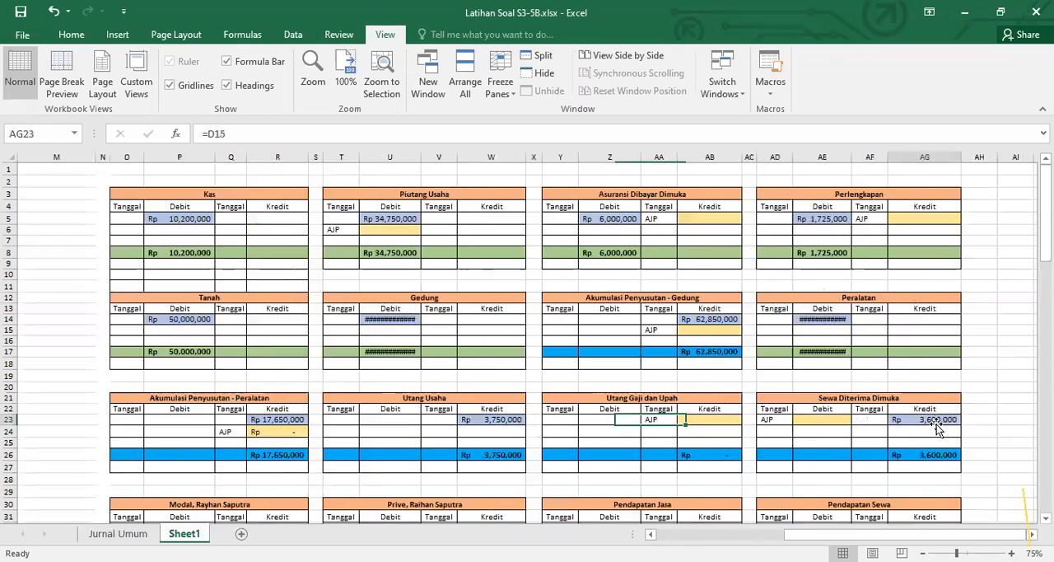
Check the Neraca Saldo links in the Pendapatan Jasa, Modal, Beban-Beban Lain and Beban Utilitas ledgers
scroll(957, 468, "down", 4)
left_click(710, 387)
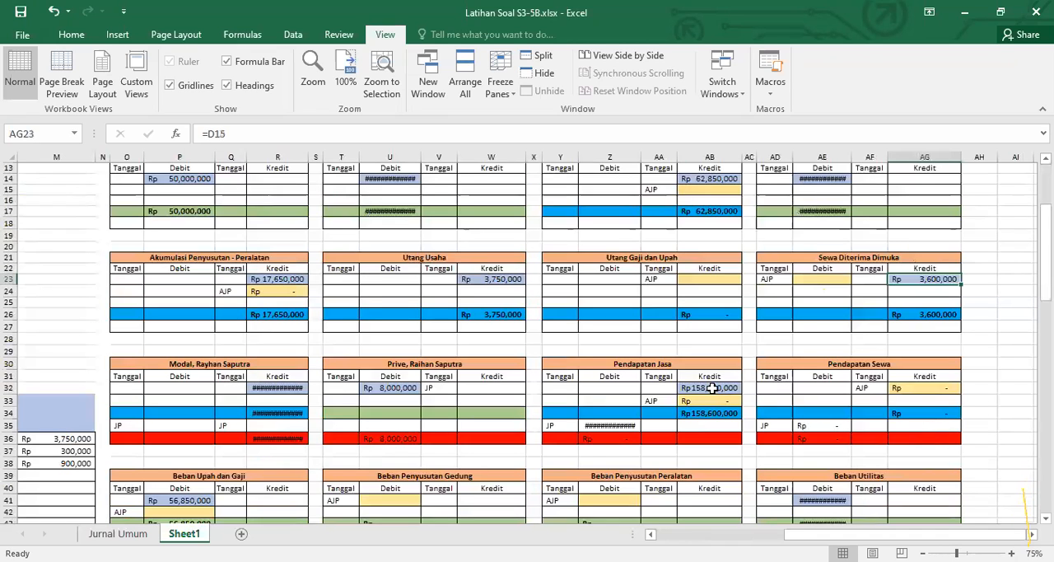
left_click(278, 388)
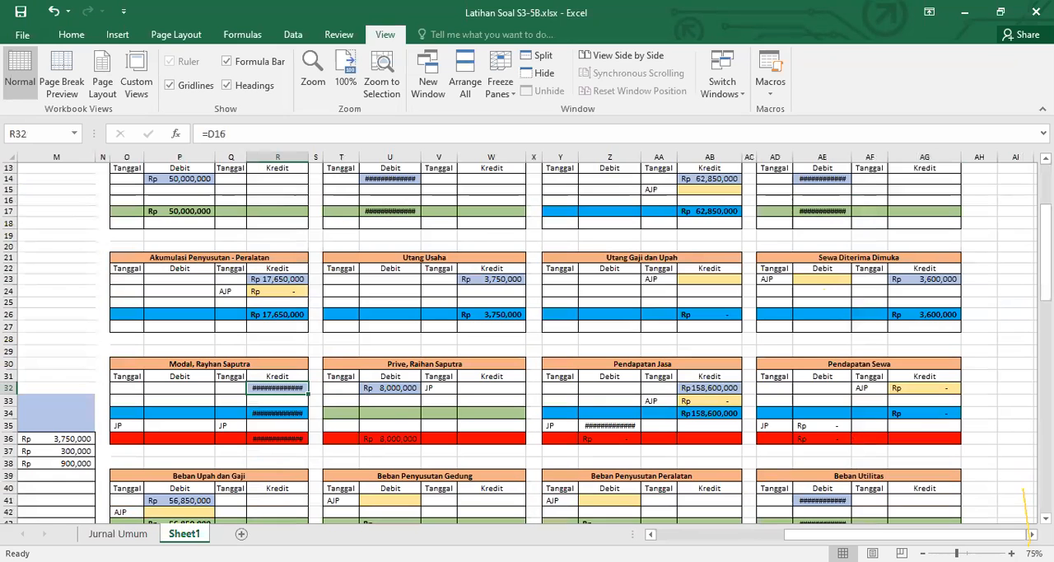
scroll(667, 484, "left", 3)
scroll(659, 462, "down", 2)
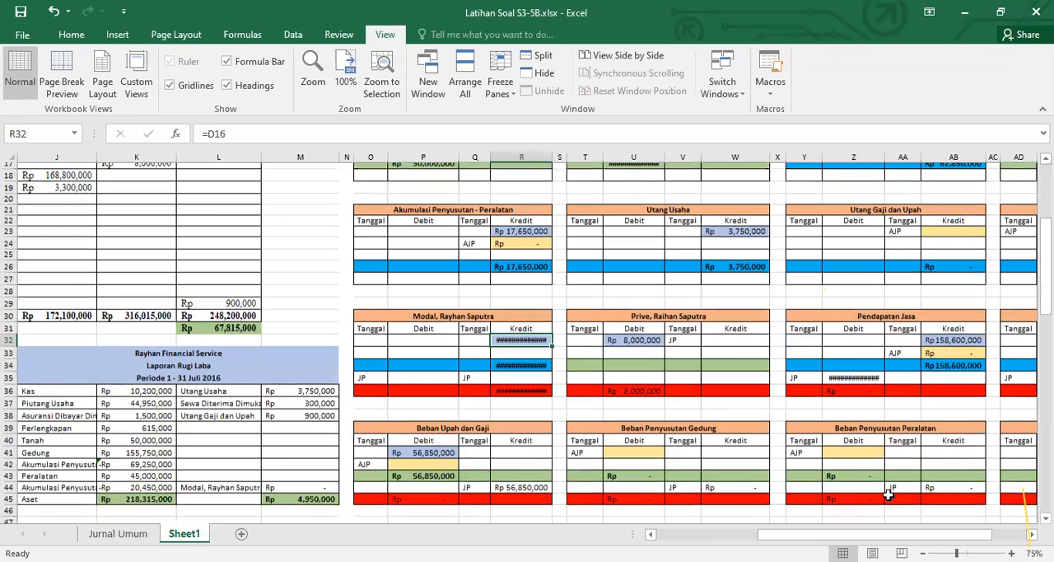
scroll(889, 492, "down", 2)
left_click(853, 470)
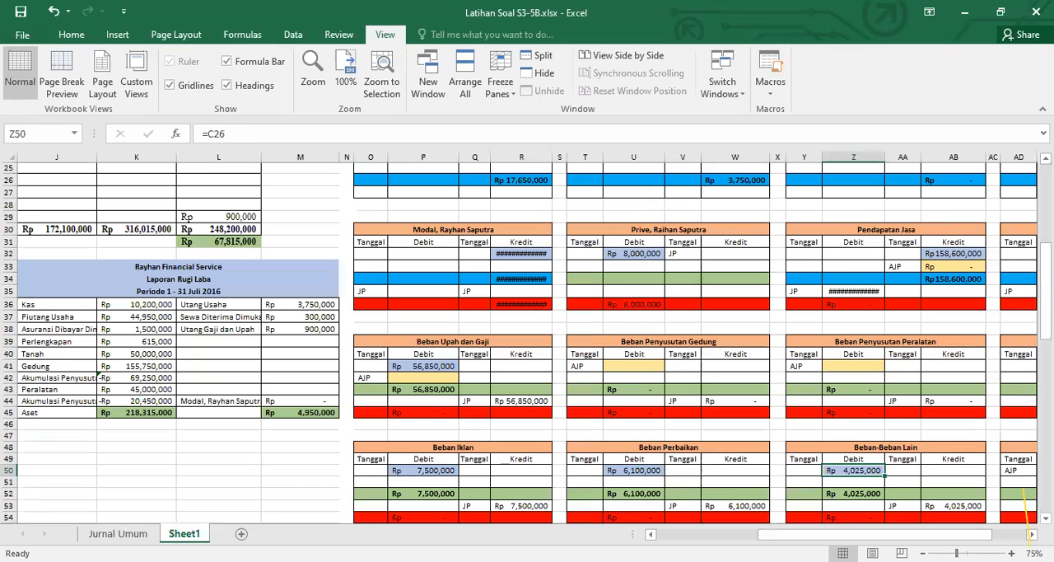
scroll(920, 366, "right", 2)
left_click(920, 365)
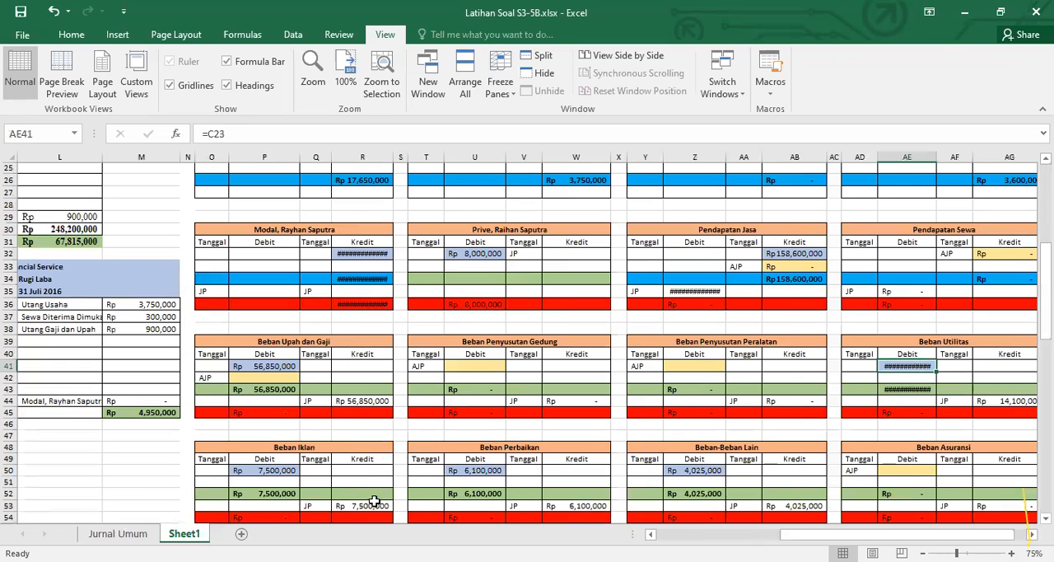
Review the year-end adjustment data and the Jurnal Umum adjusting entries against the Neraca Saldo, with the sheet at 100% magnification
left_click_drag(839, 534, 796, 534)
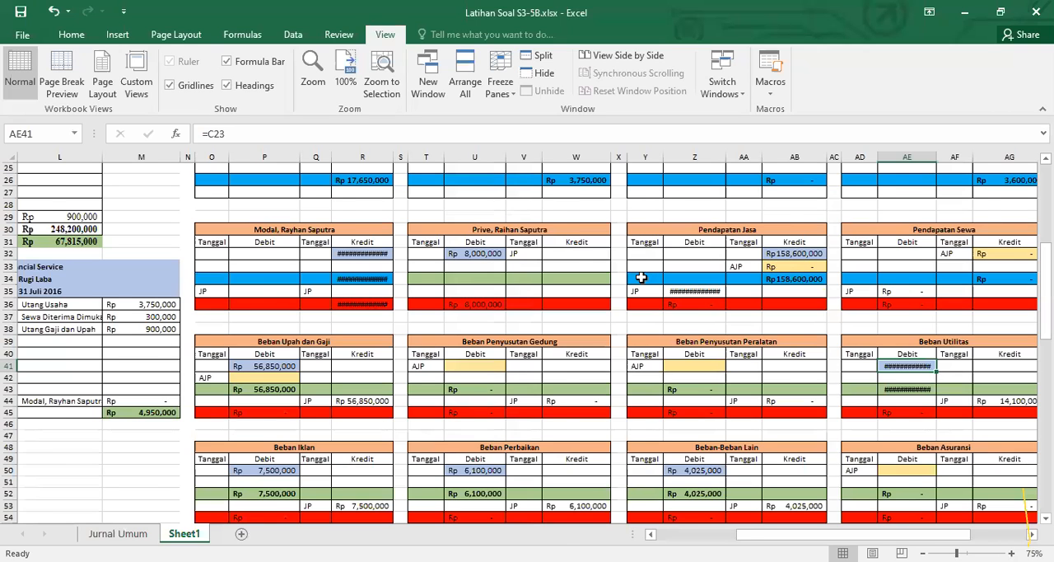
scroll(642, 278, "left", 4)
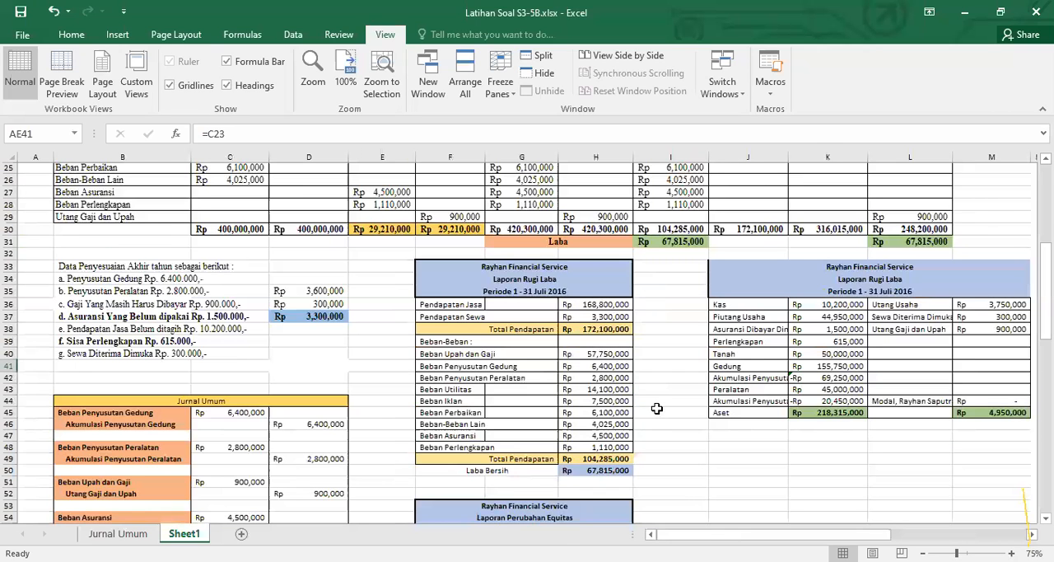
scroll(654, 407, "up", 2)
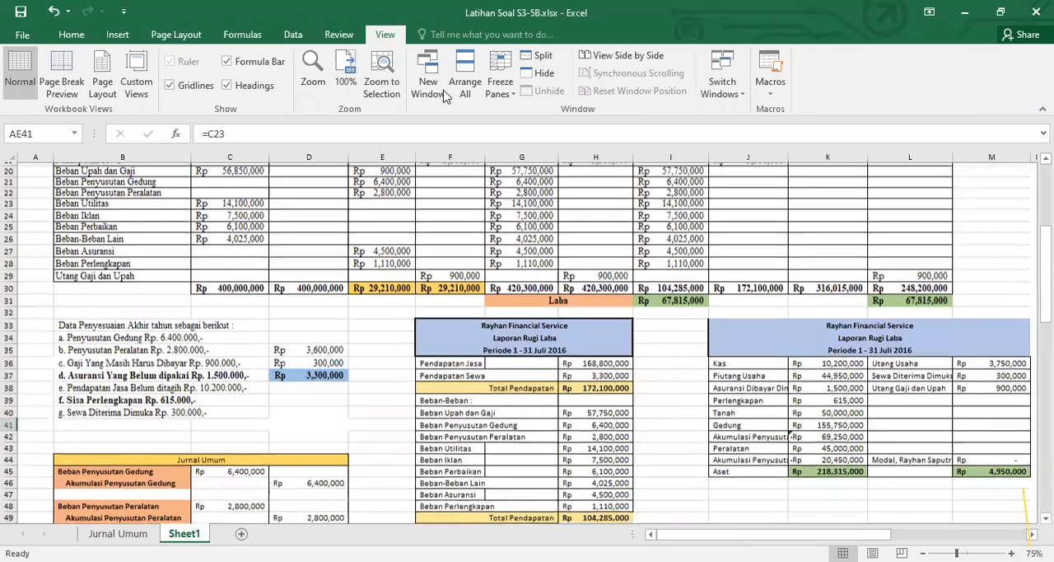
left_click(345, 74)
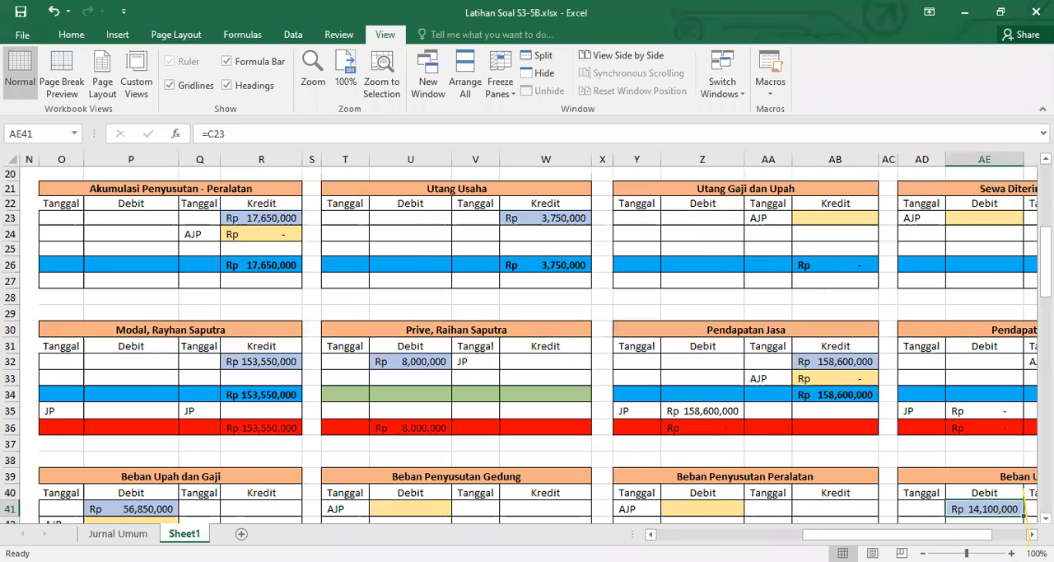
scroll(527, 342, "left", 5)
scroll(527, 342, "down", 5)
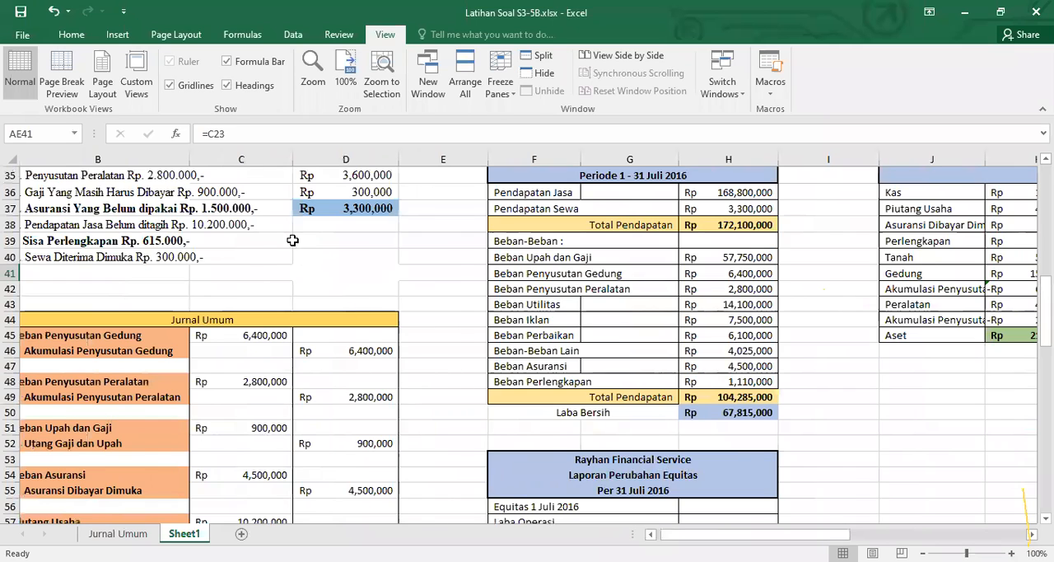
scroll(285, 221, "down", 2)
scroll(285, 220, "left", 1)
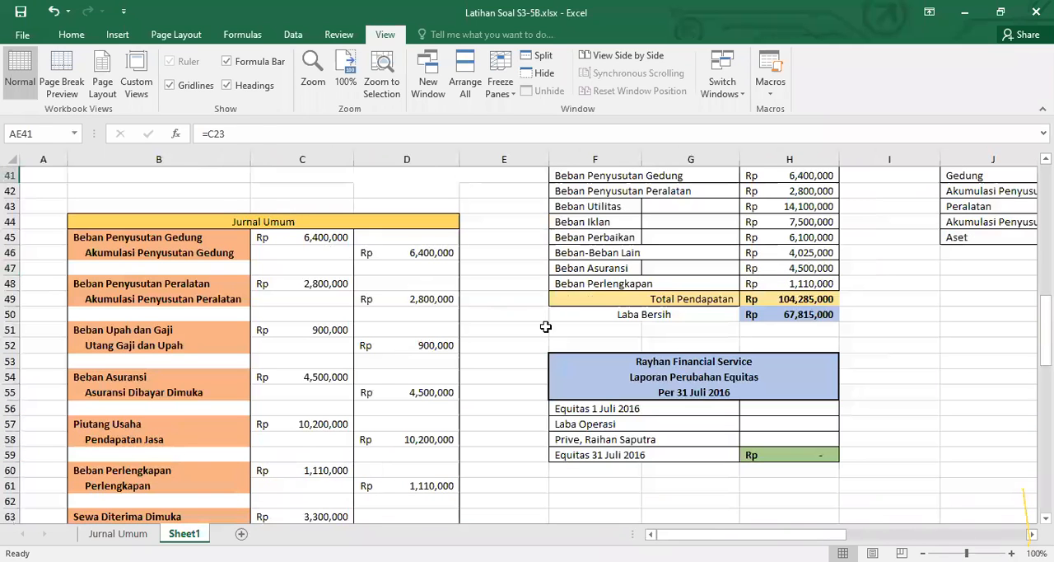
key("ctrl+z")
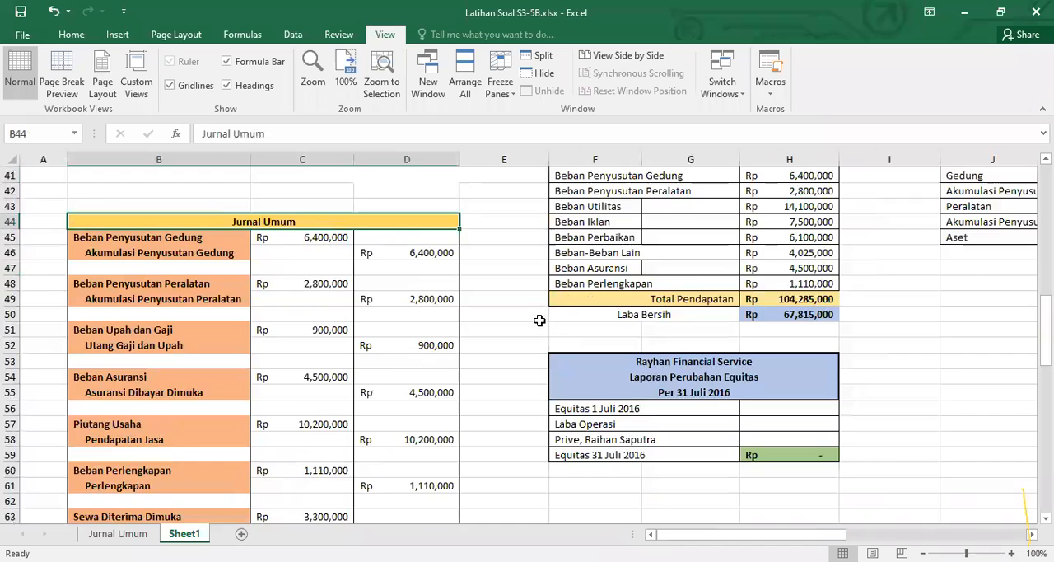
scroll(538, 320, "up", 12)
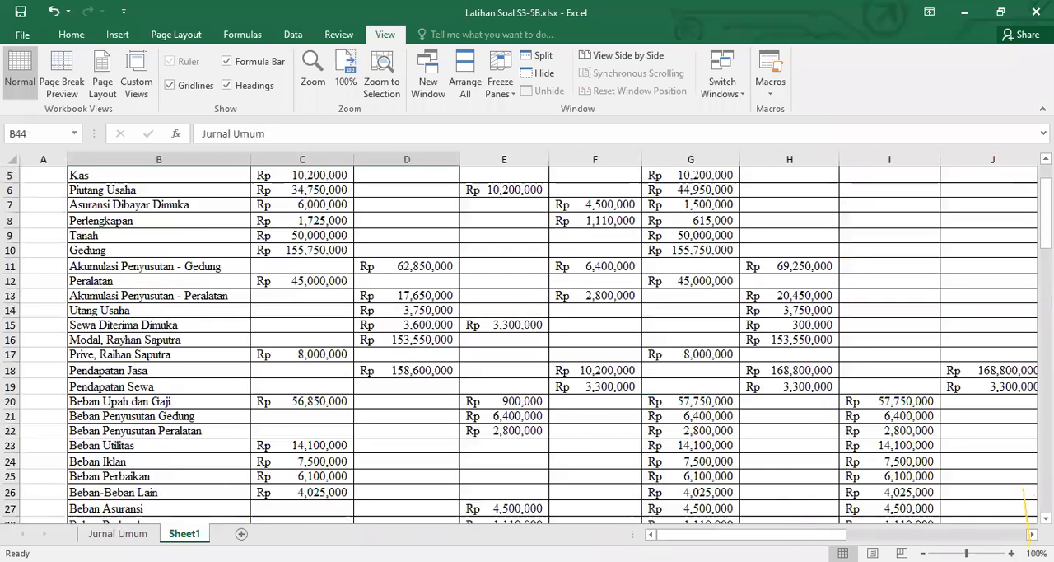
scroll(771, 473, "up", 2)
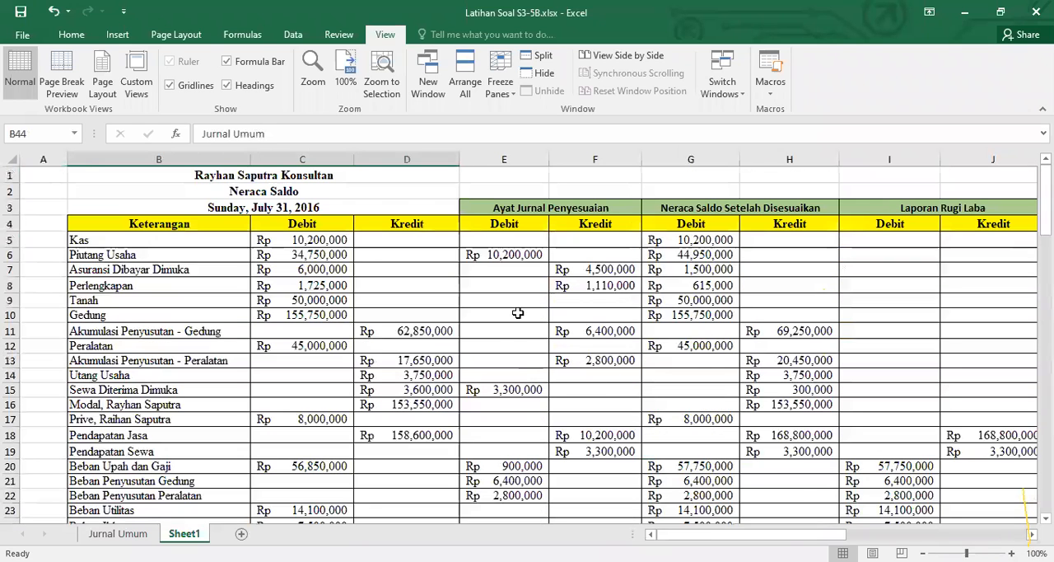
scroll(487, 517, "down", 6)
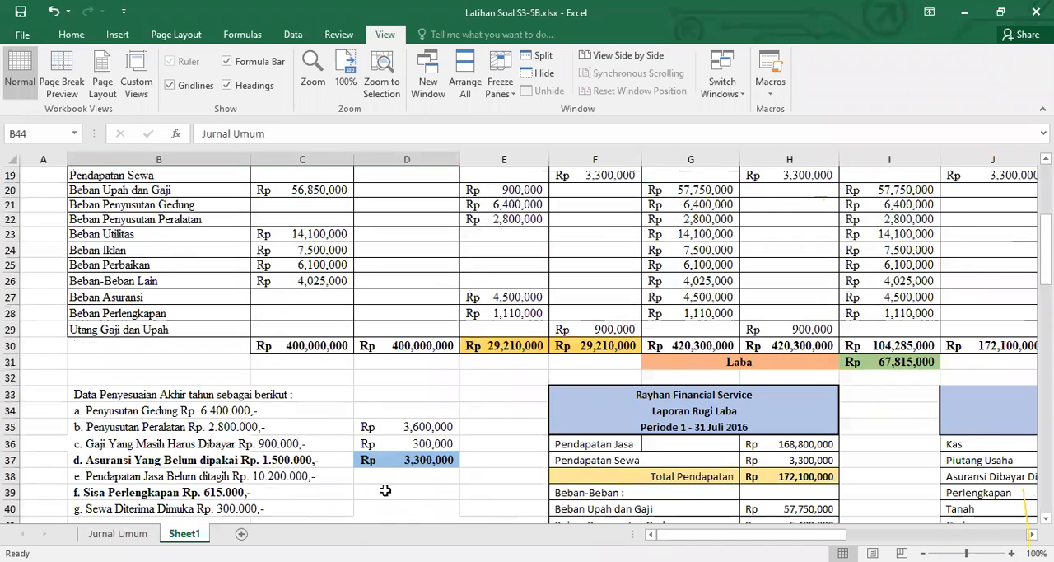
scroll(313, 401, "down", 4)
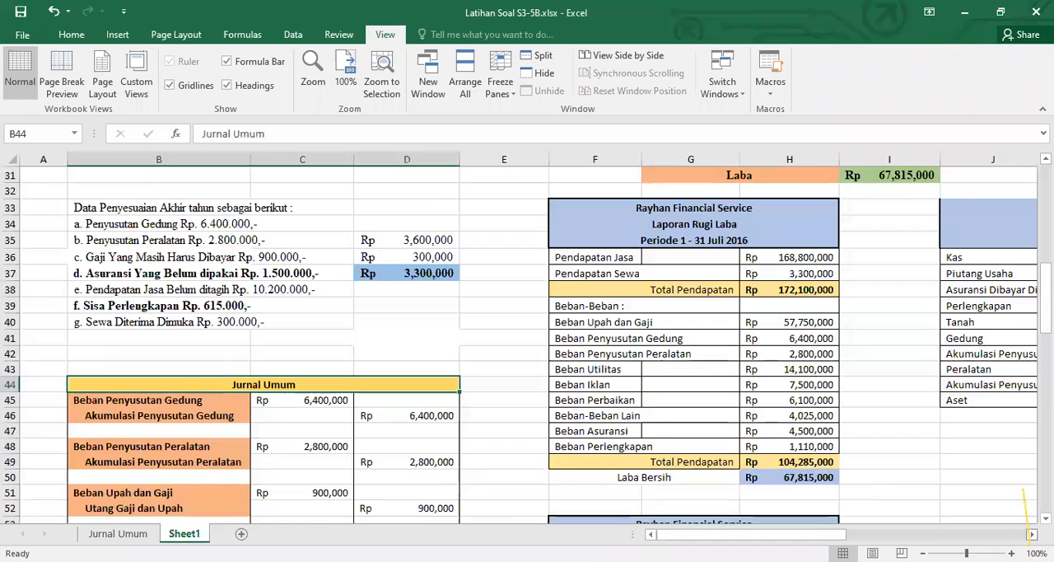
Link the AJP debit cell U41 of the Beban Penyusutan Gedung ledger to the adjusting entry in C45 of the Jurnal Umum
scroll(1030, 520, "right", 5)
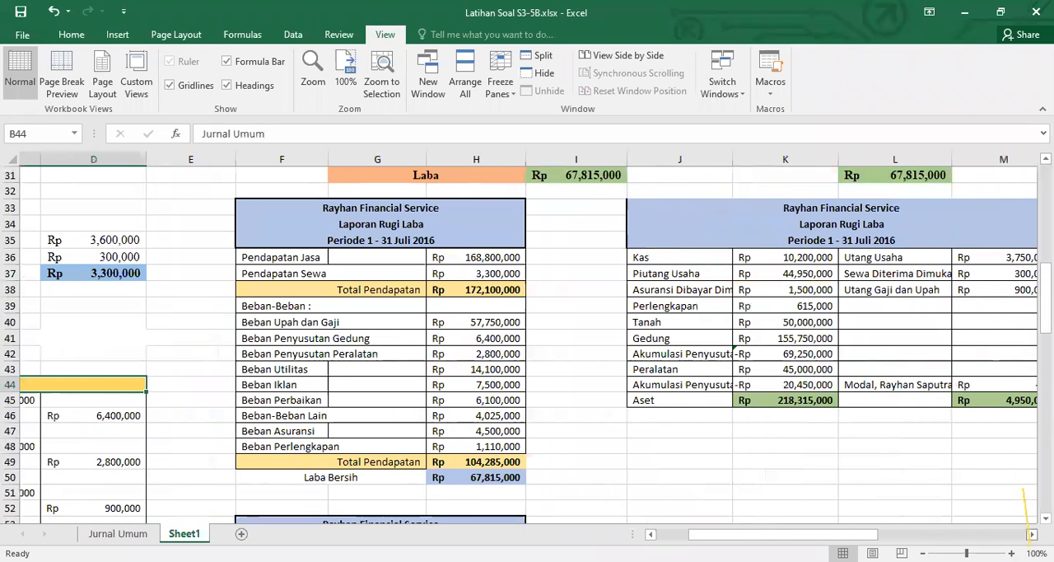
scroll(1029, 520, "right", 5)
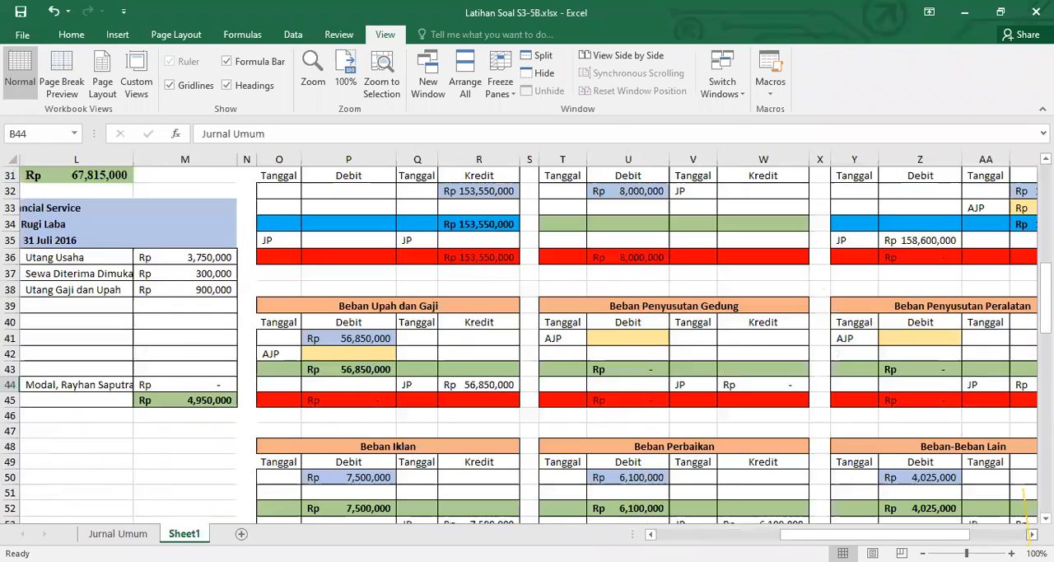
left_click(628, 338)
type("=")
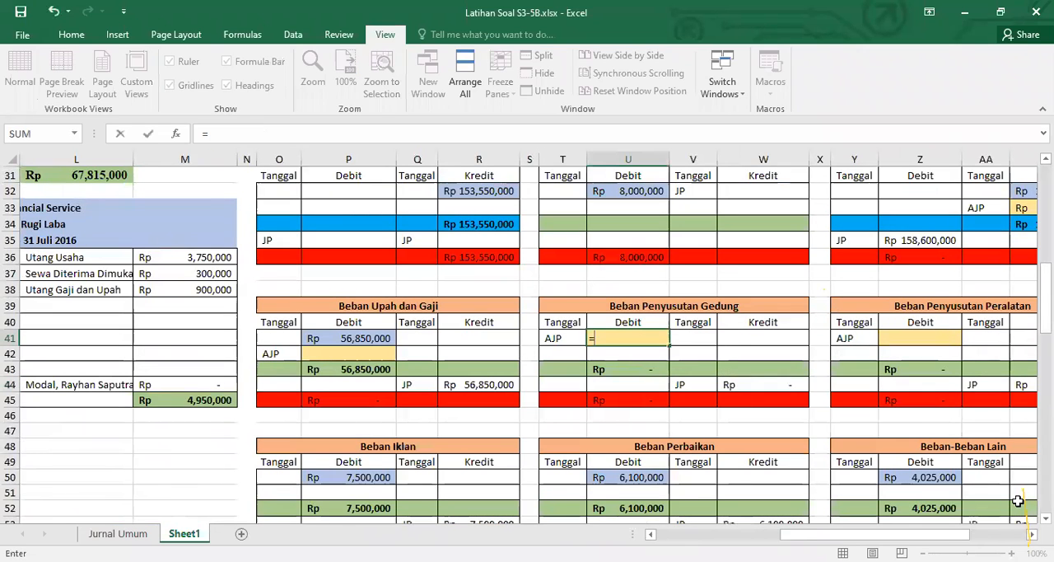
left_click(665, 536)
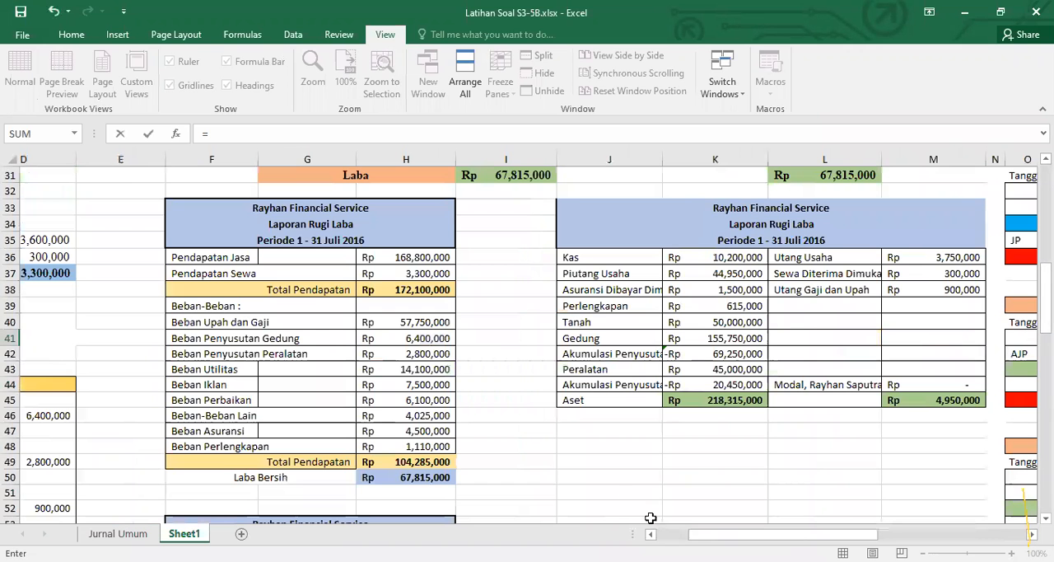
scroll(324, 400, "left", 3)
left_click(329, 399)
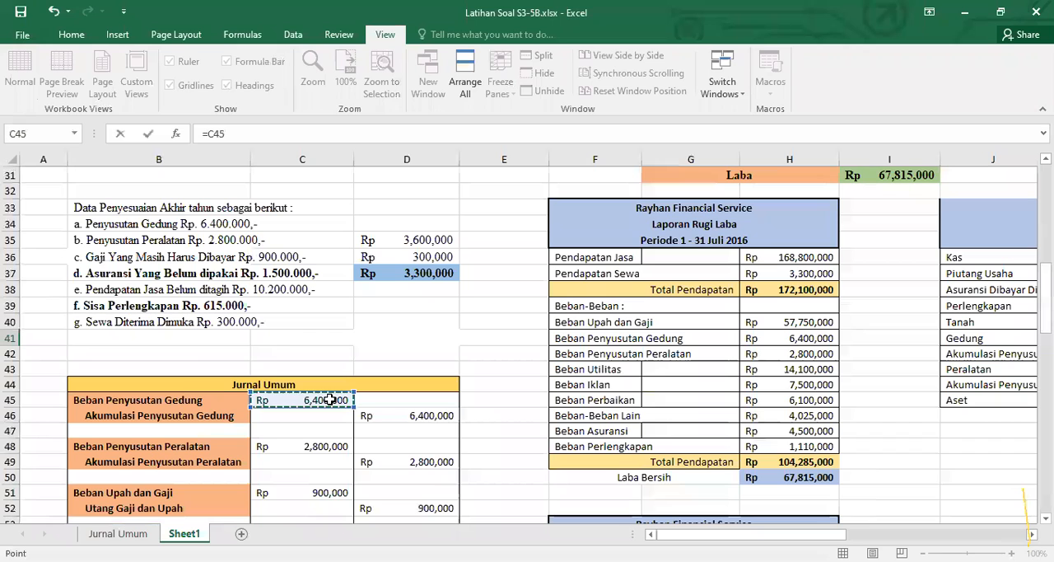
key("Return")
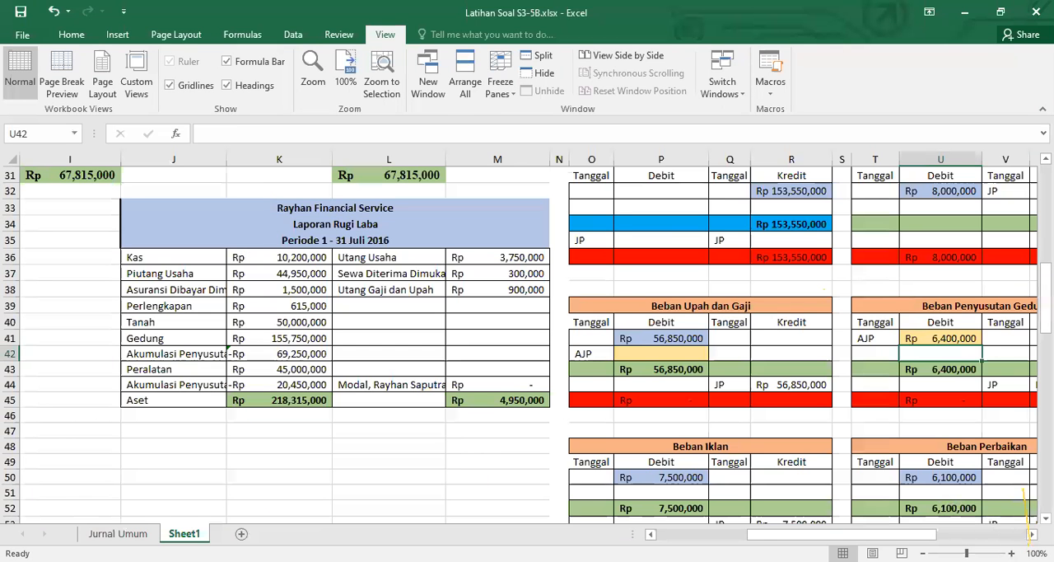
scroll(527, 337, "right", 3)
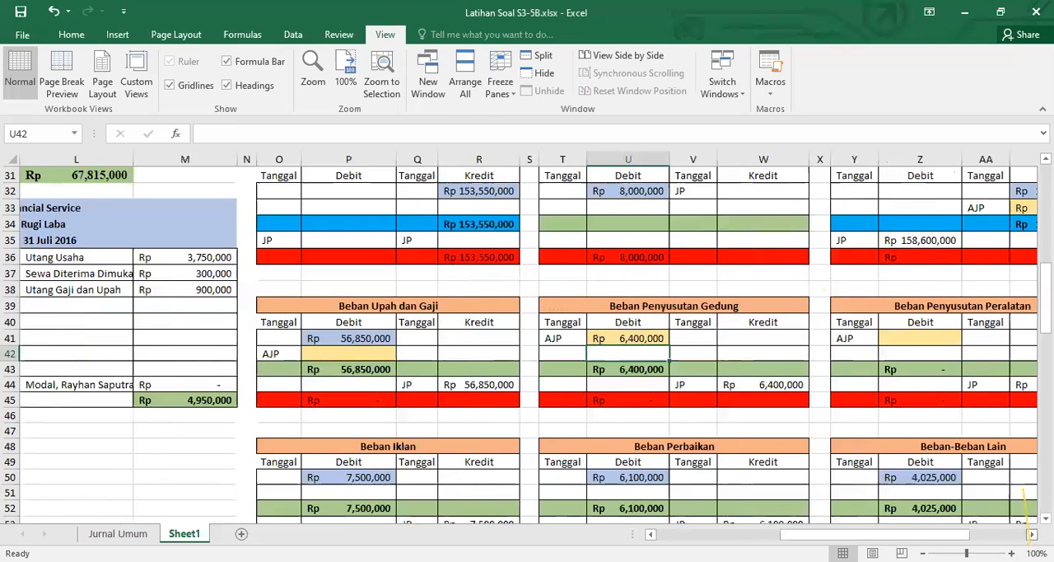
Link the AJP credit cell AB15 of the Akumulasi Penyusutan - Gedung ledger to U41 in the Beban Penyusutan Gedung ledger
left_click(1030, 533)
scroll(1025, 511, "up", 2)
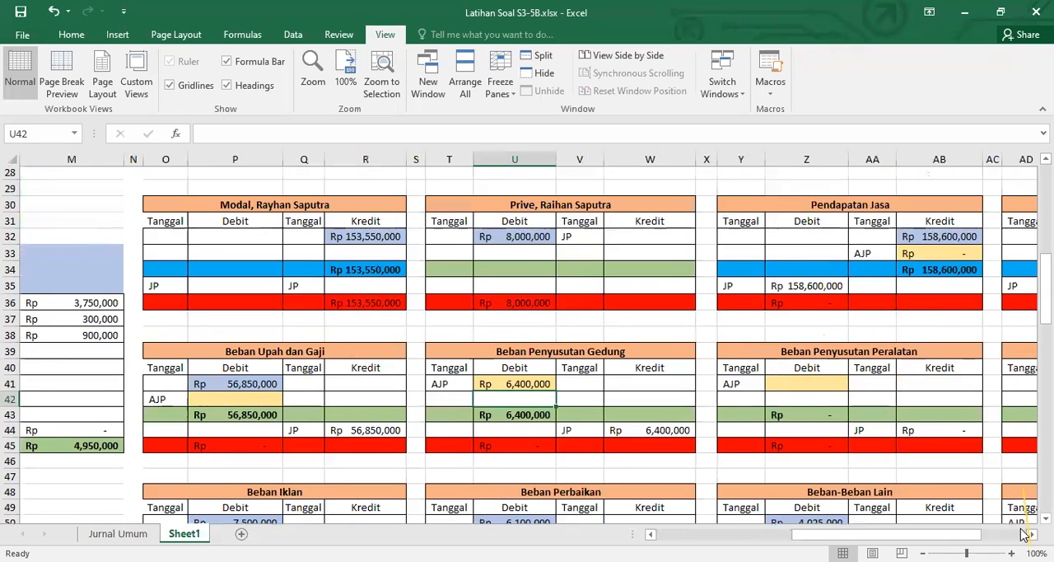
scroll(1025, 511, "right", 5)
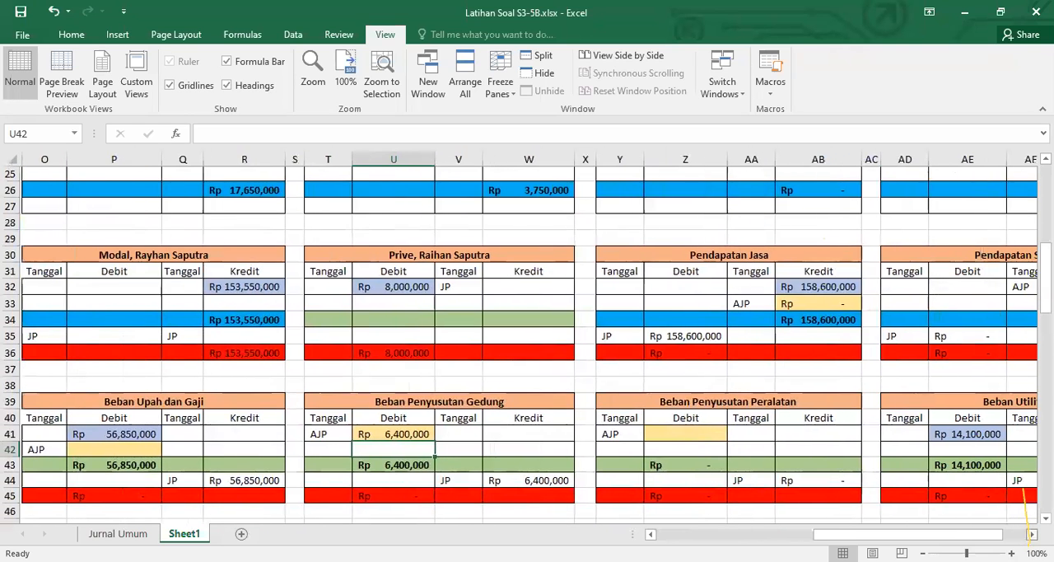
scroll(1022, 535, "down", 4)
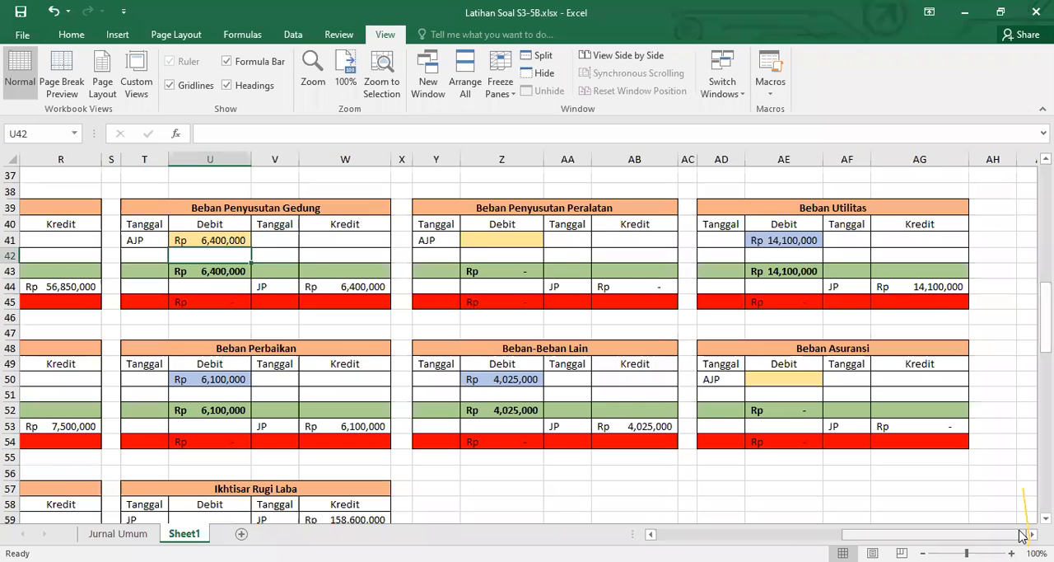
scroll(1021, 535, "down", 3)
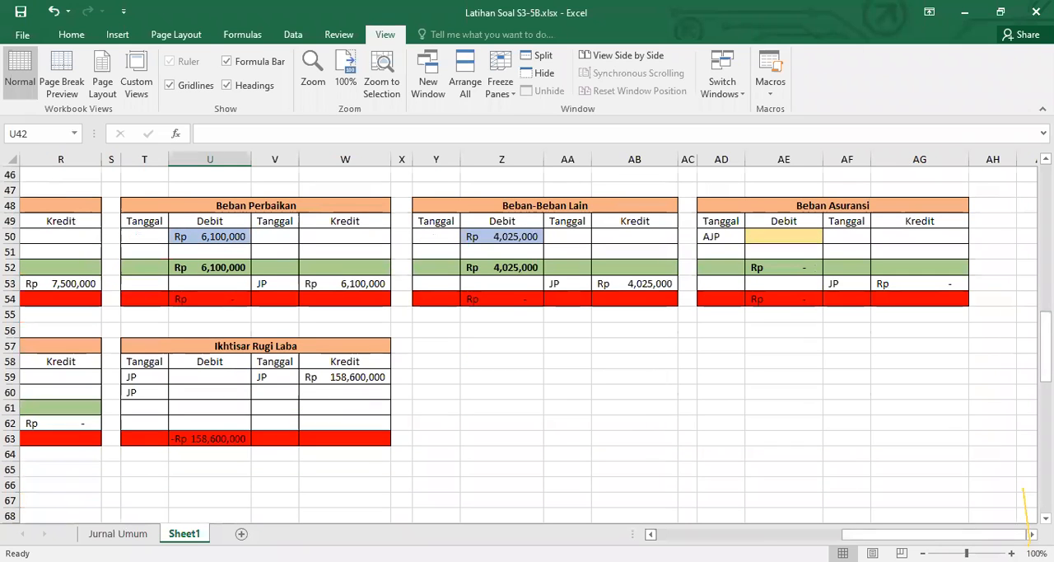
scroll(1028, 527, "left", 3)
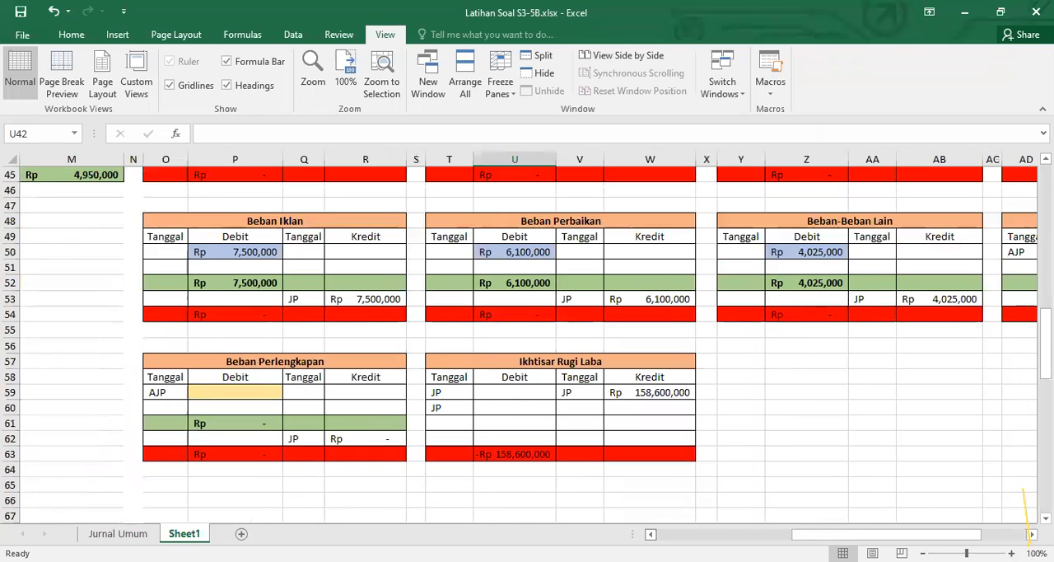
scroll(1027, 521, "up", 13)
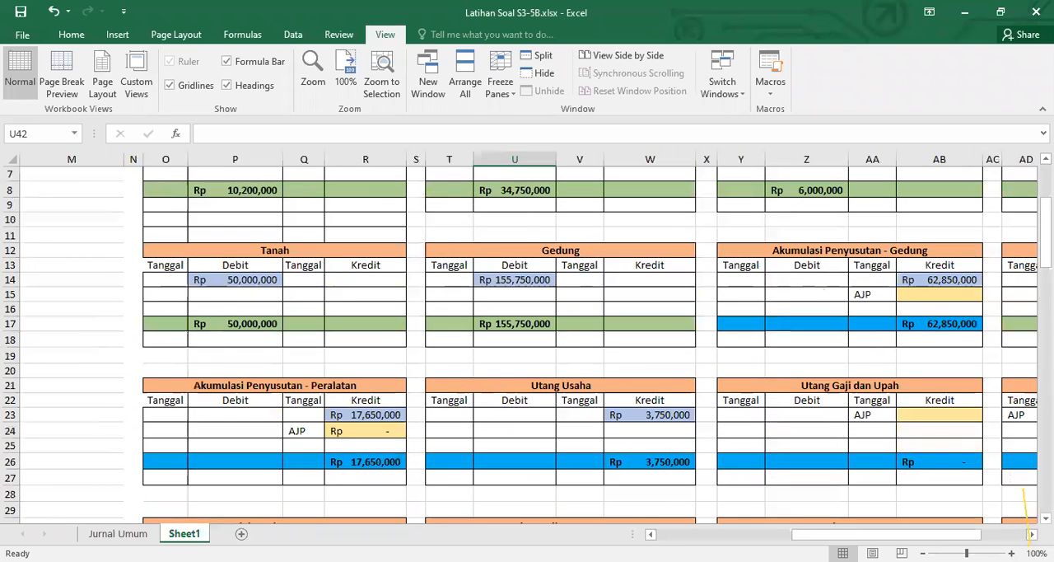
scroll(659, 534, "up", 2)
left_click(917, 393)
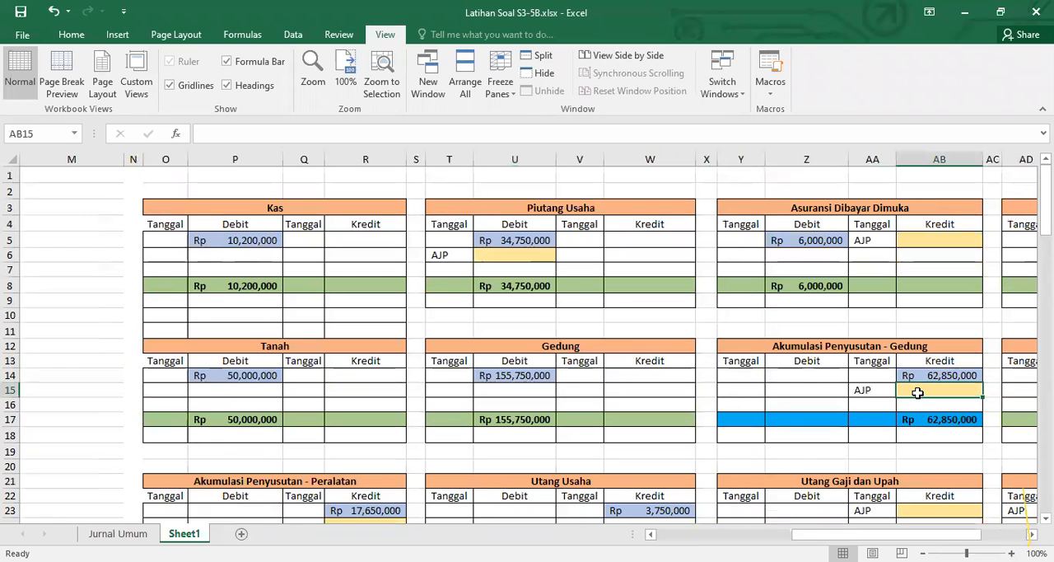
type("=")
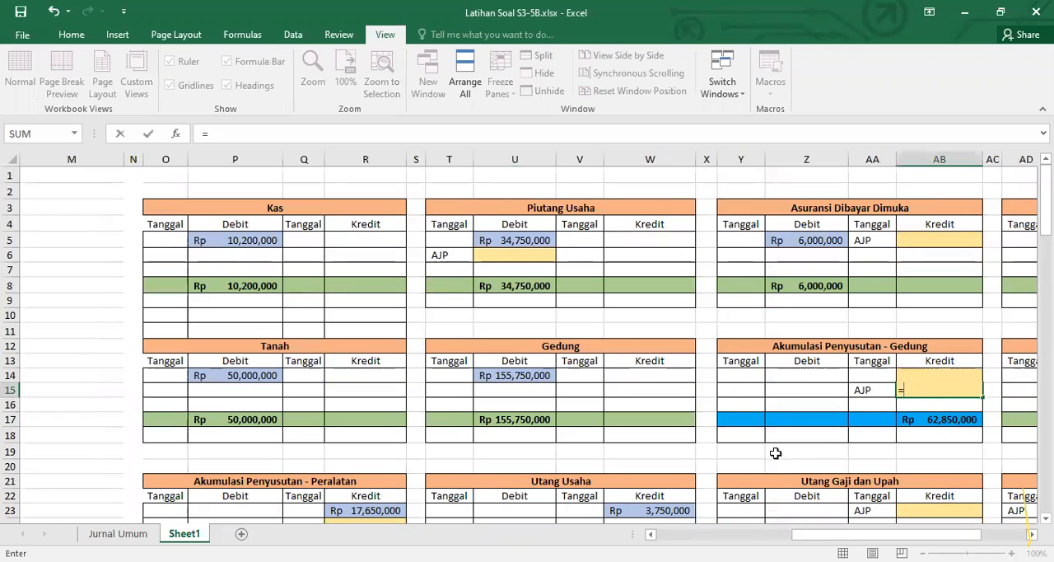
scroll(635, 467, "down", 2)
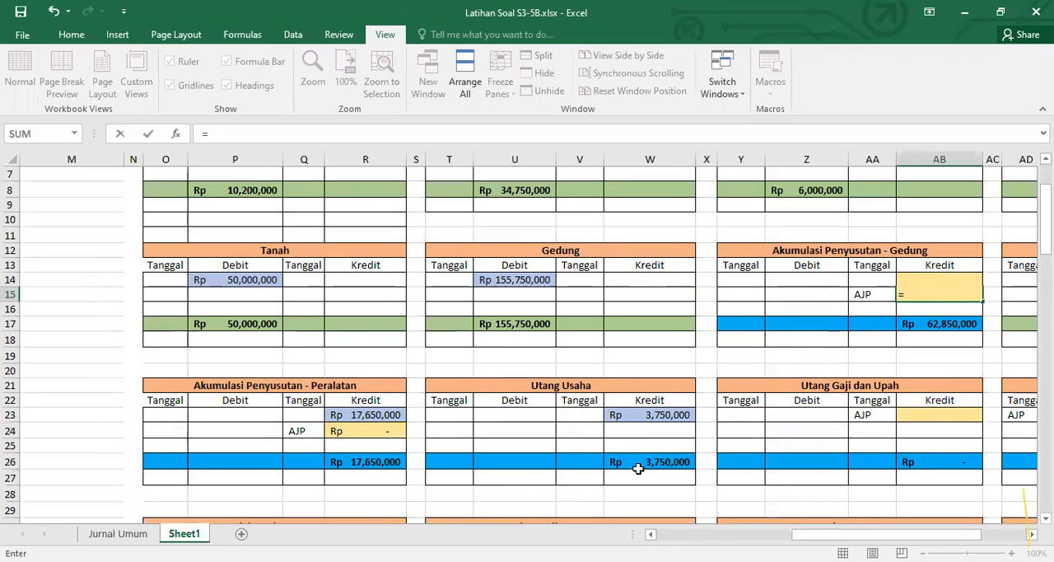
scroll(636, 467, "down", 5)
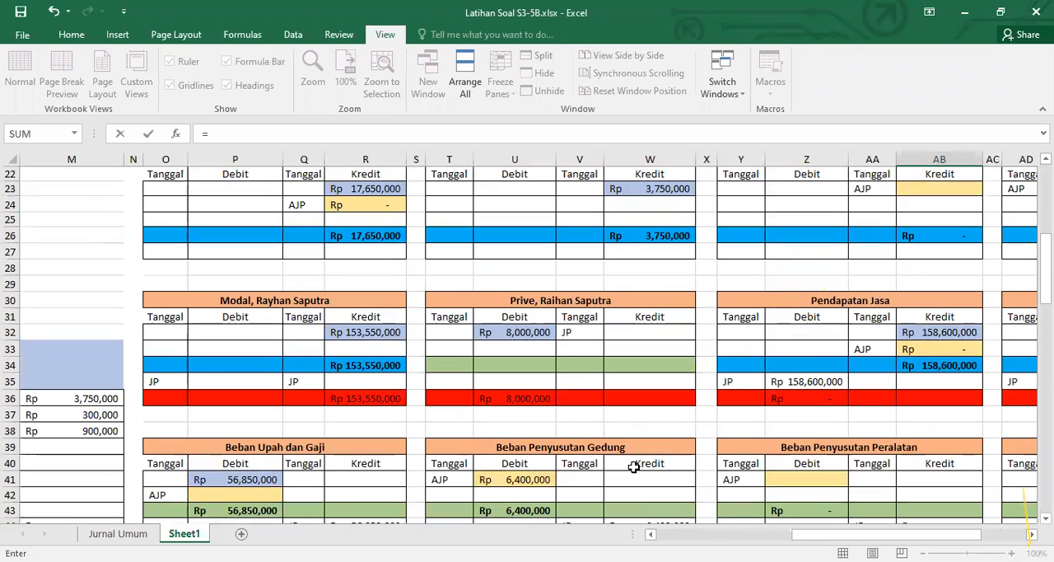
left_click(541, 480)
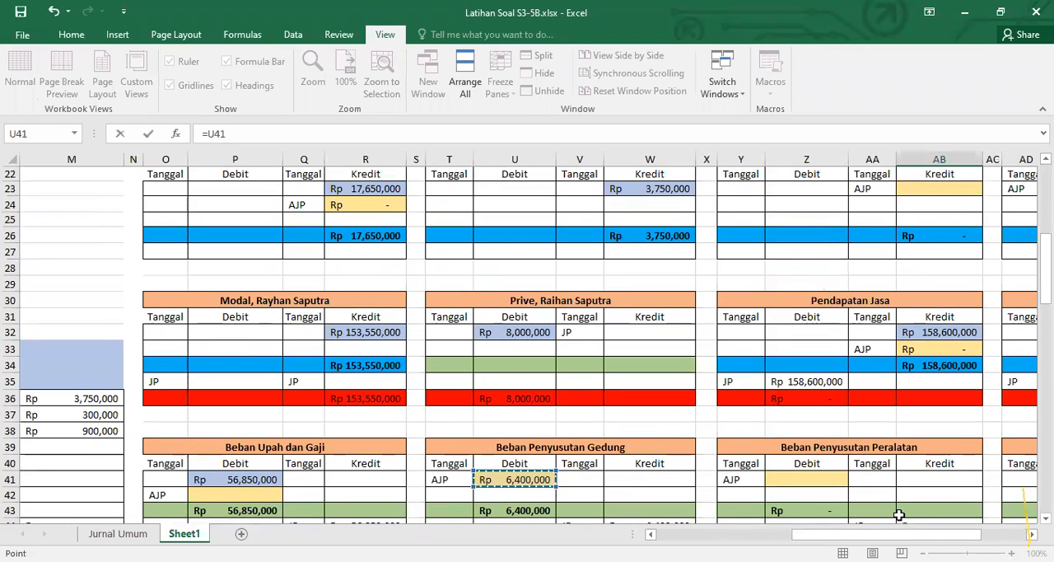
key("Return")
scroll(899, 514, "up", 6)
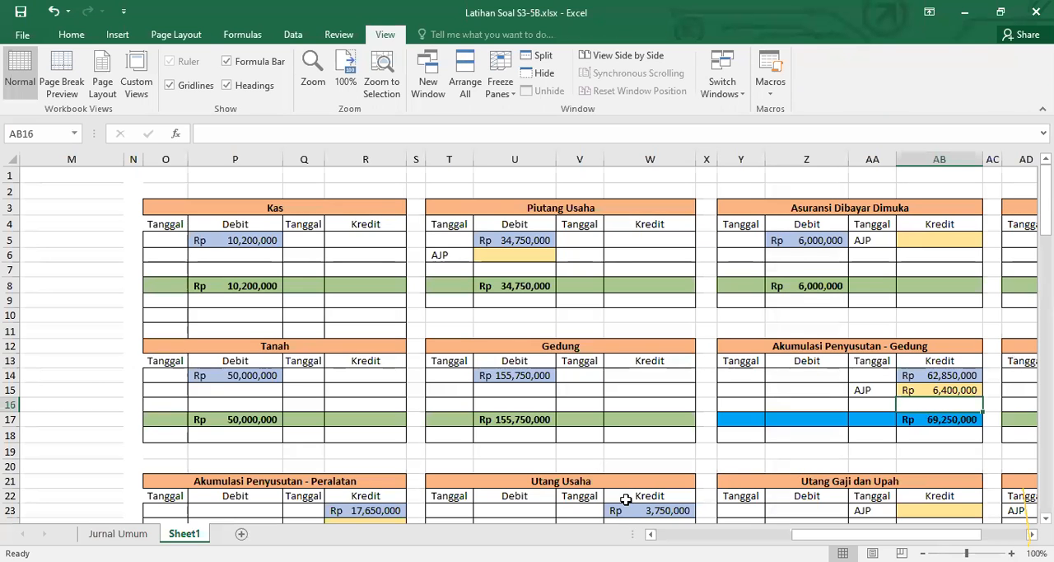
Link the AJP debit cell Z41 of the Beban Penyusutan Peralatan ledger to the adjusting entry in C48 of the Jurnal Umum
scroll(627, 496, "down", 1)
scroll(627, 495, "down", 6)
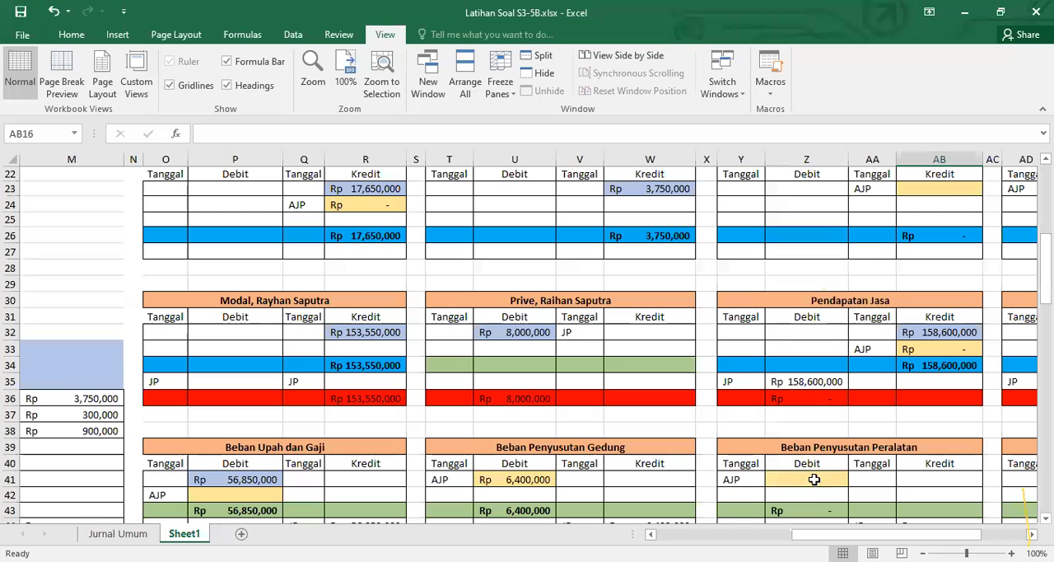
left_click(818, 478)
type("=")
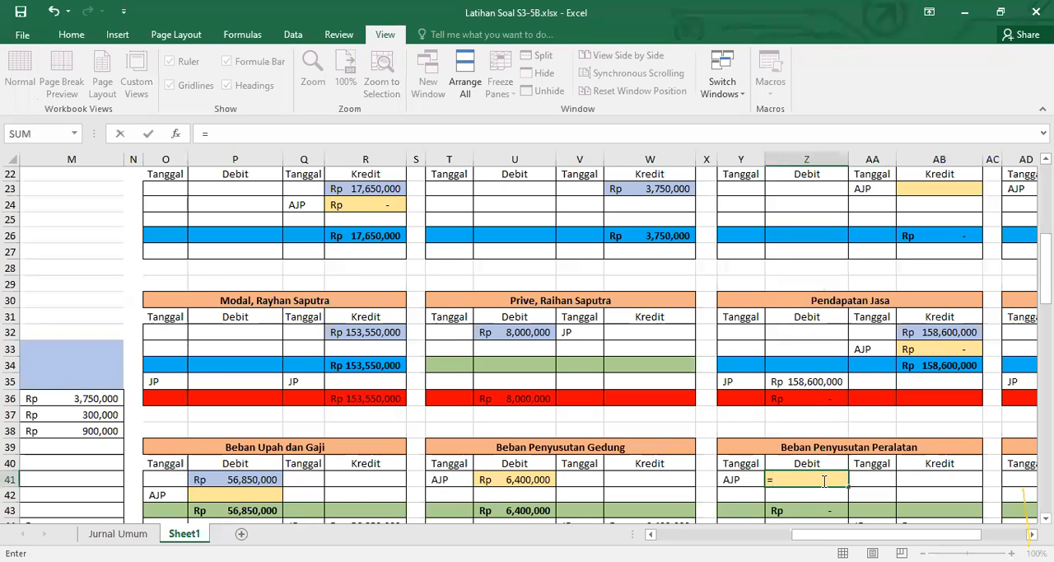
left_click(667, 535)
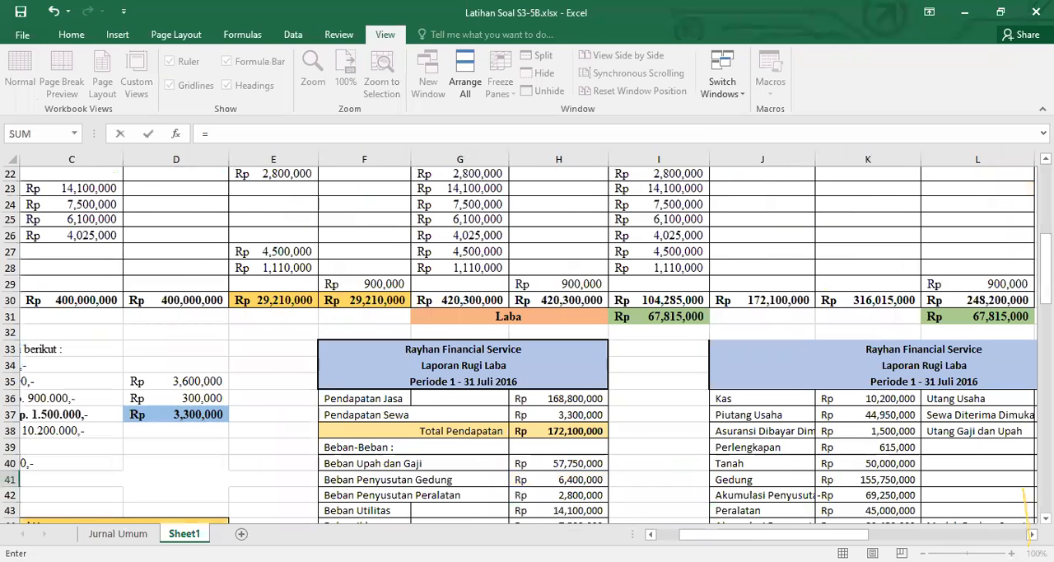
left_click(667, 534)
scroll(421, 436, "down", 3)
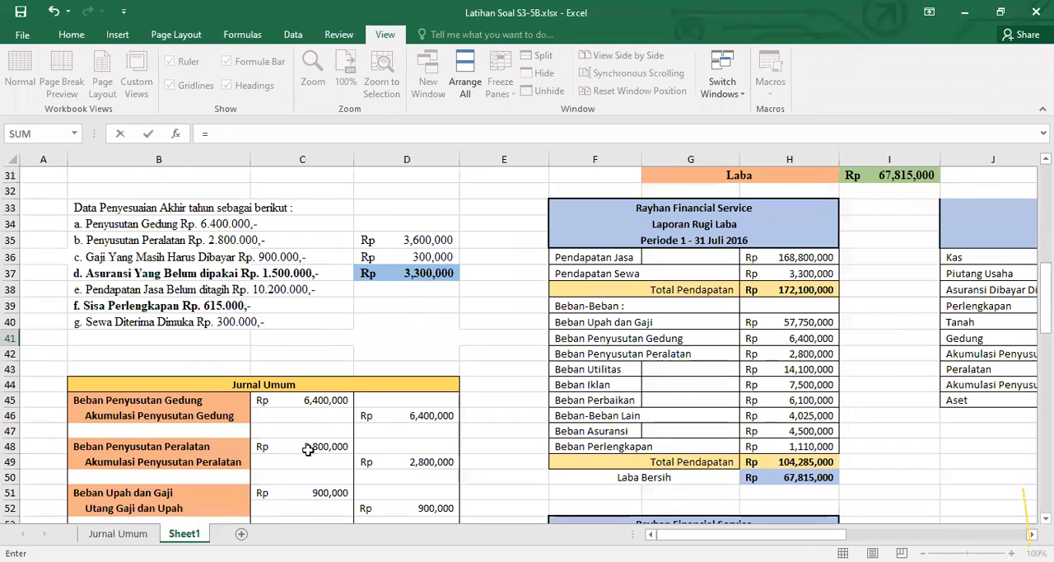
left_click(318, 447)
key("Return")
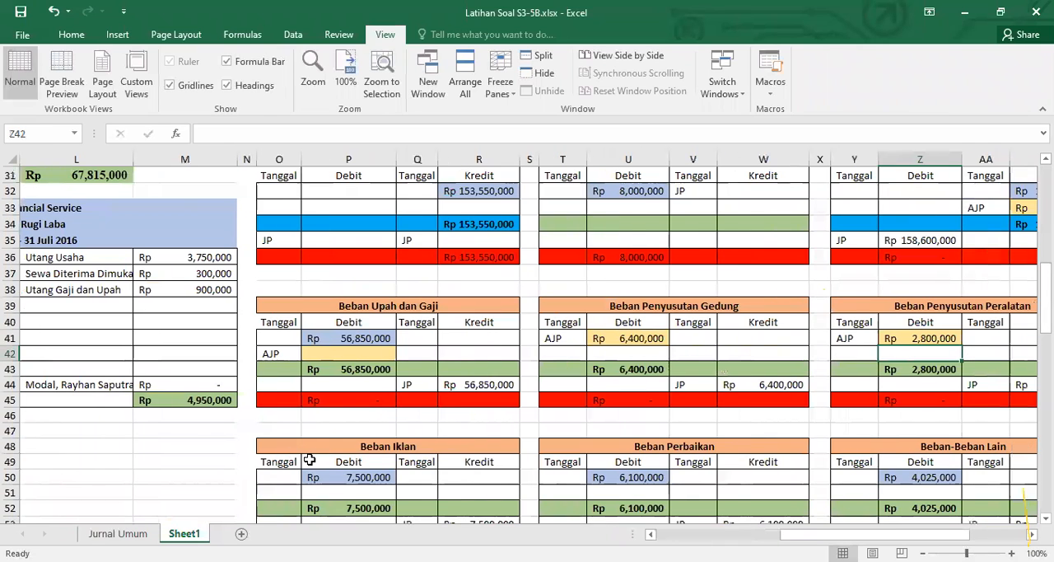
Replace the AJP credit formula in R24 of the Akumulasi Penyusutan - Peralatan ledger with =U41
scroll(471, 477, "down", 4)
scroll(515, 470, "up", 5)
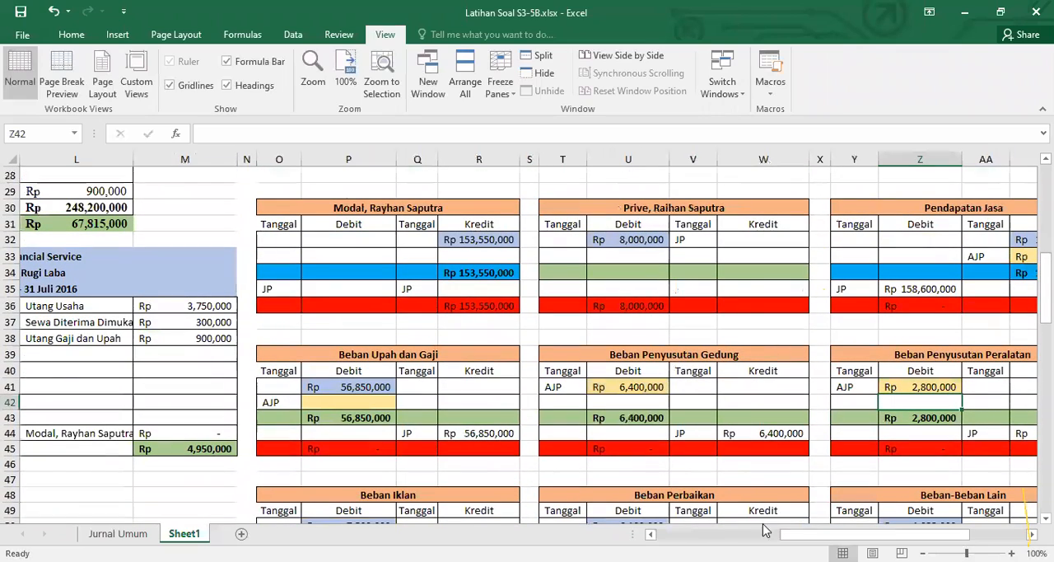
scroll(803, 496, "up", 4)
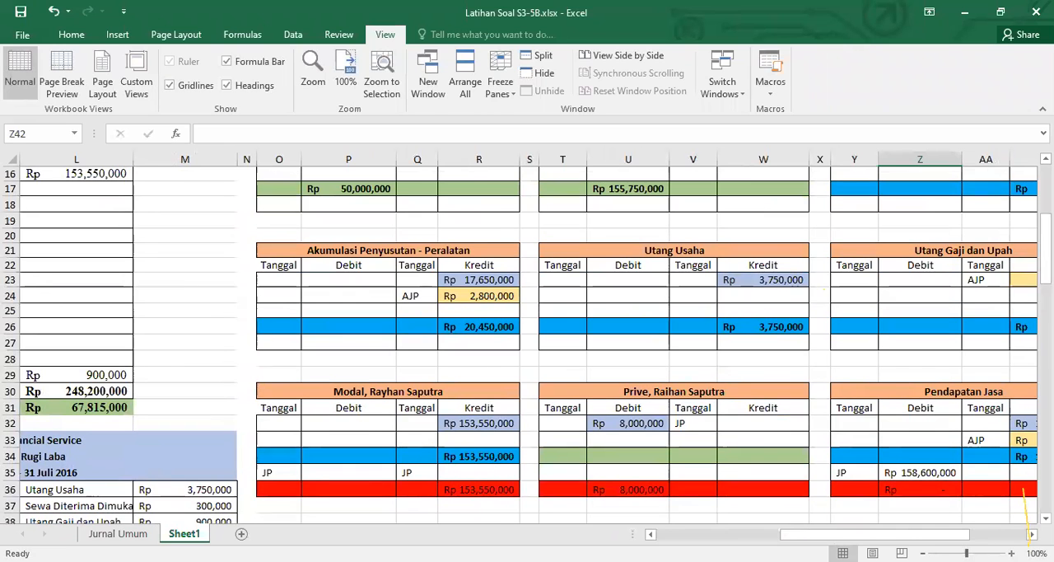
scroll(527, 337, "right", 3)
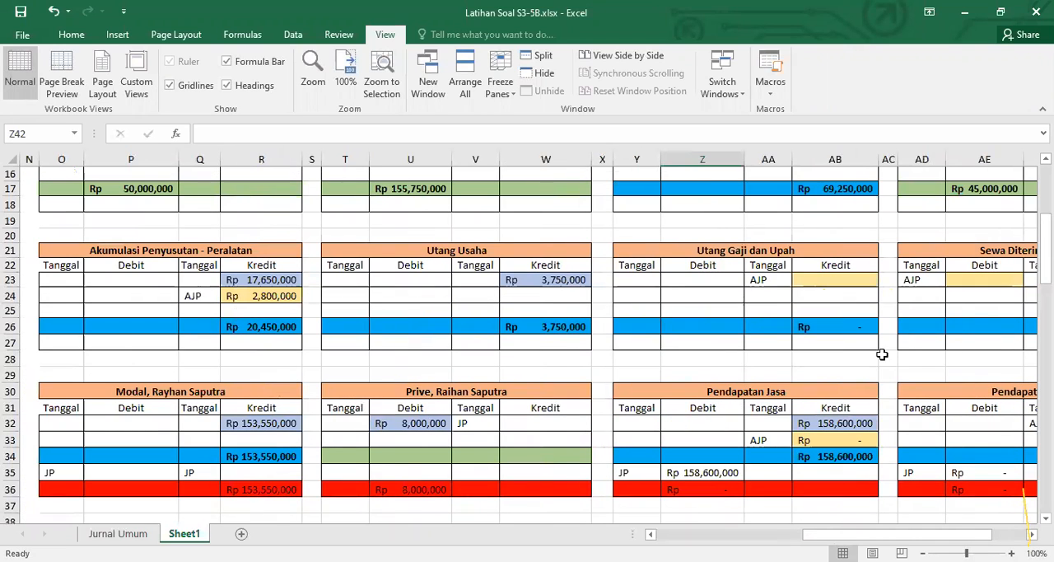
scroll(823, 393, "up", 2)
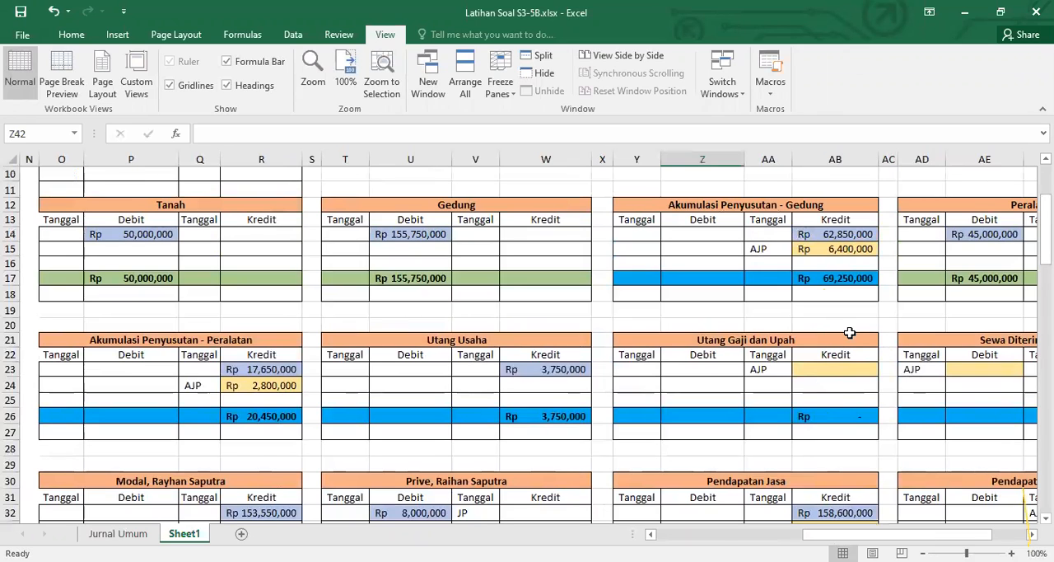
left_click(268, 389)
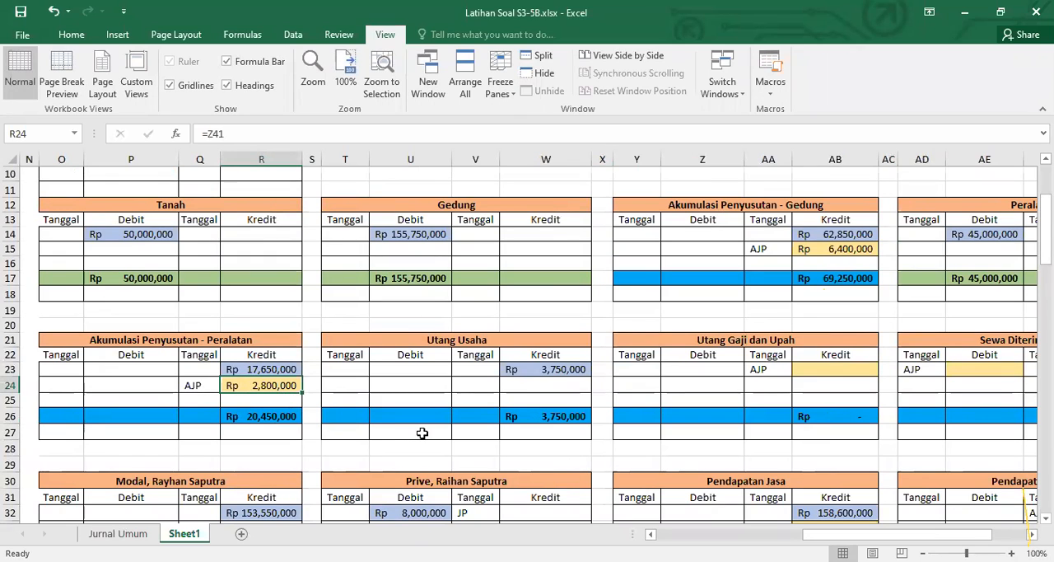
type("=")
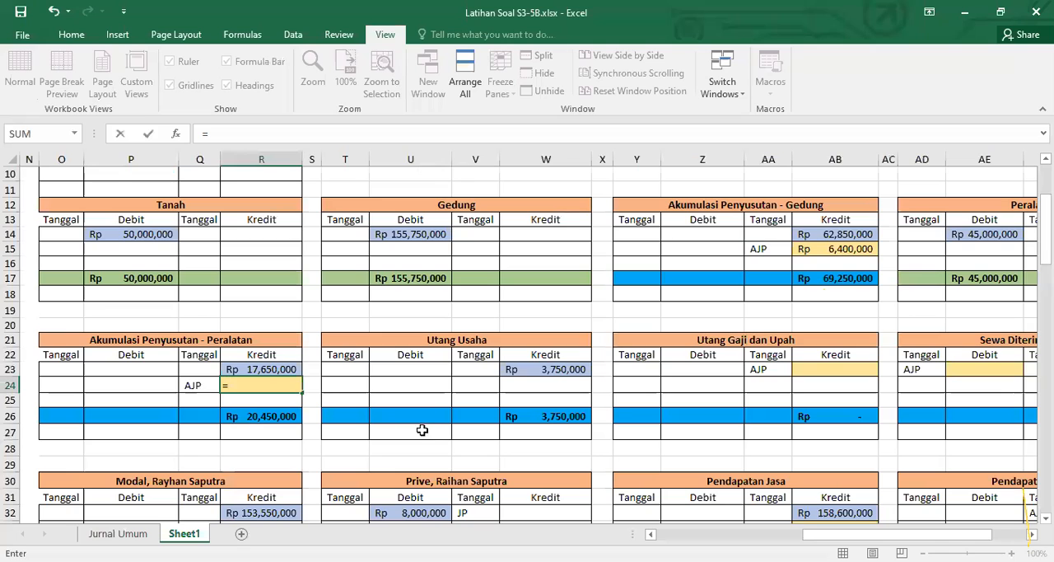
scroll(448, 431, "down", 2)
scroll(448, 431, "down", 4)
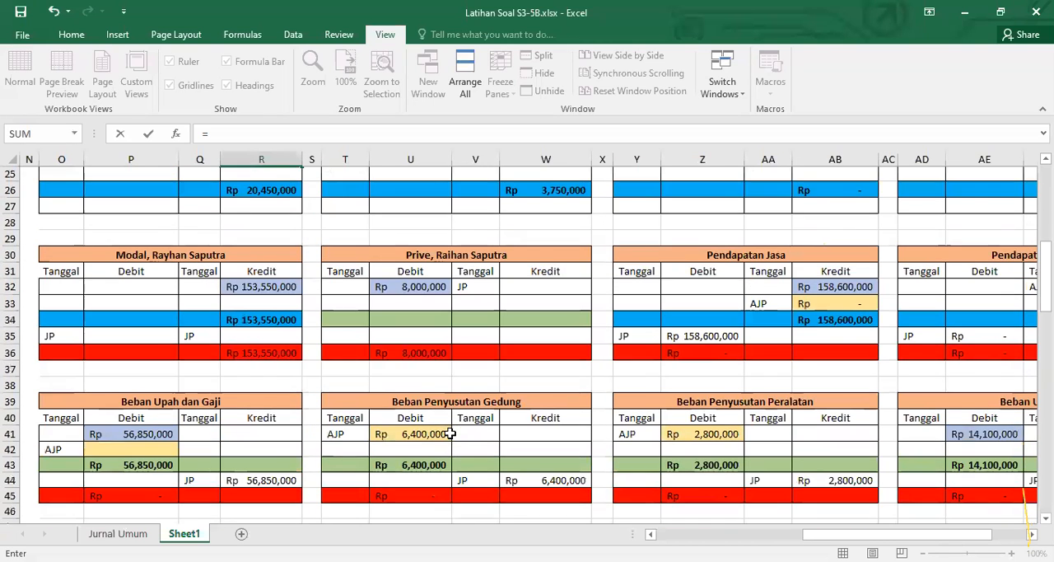
left_click(430, 387)
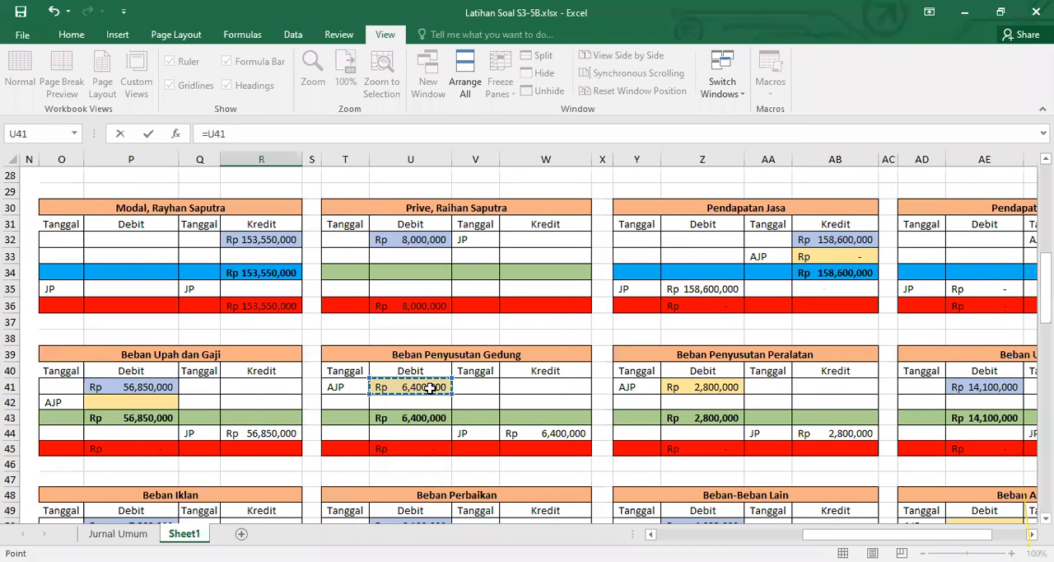
key("Return")
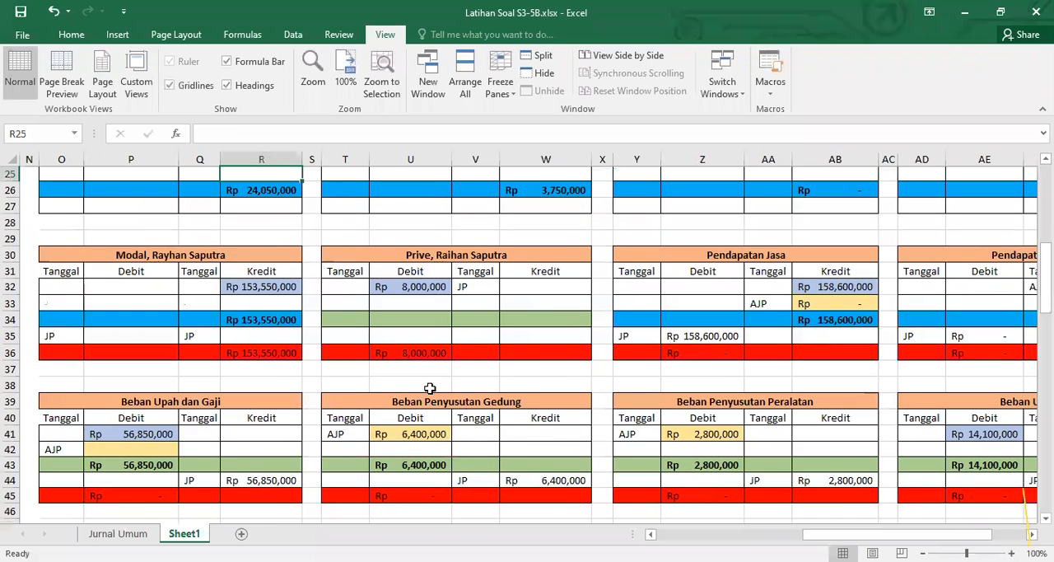
scroll(429, 387, "up", 1)
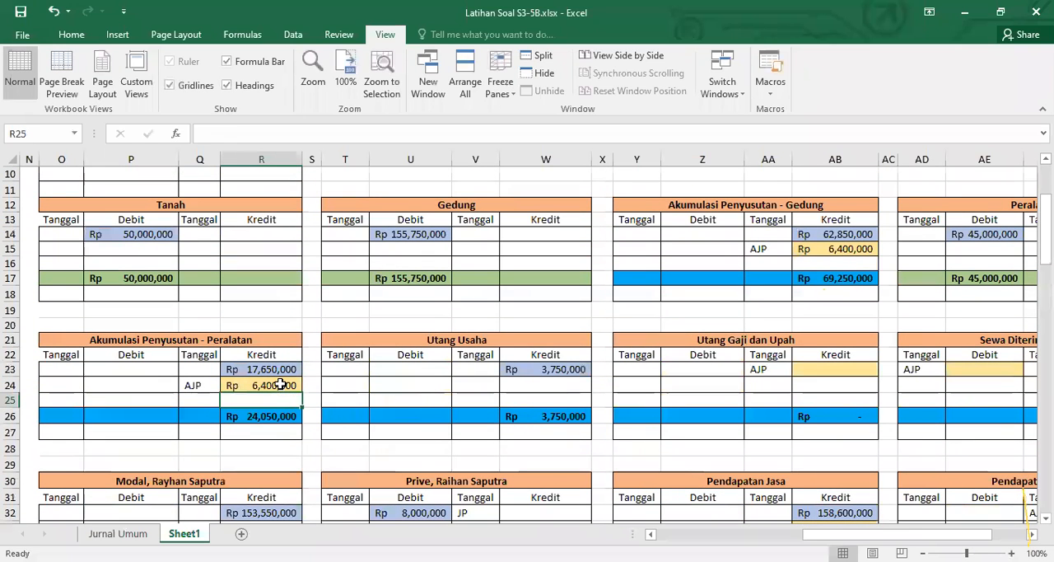
Link the AJP debit cell P42 of the Beban Upah dan Gaji ledger to the adjusting entry in C51 of the Jurnal Umum
scroll(527, 520, "left", 5)
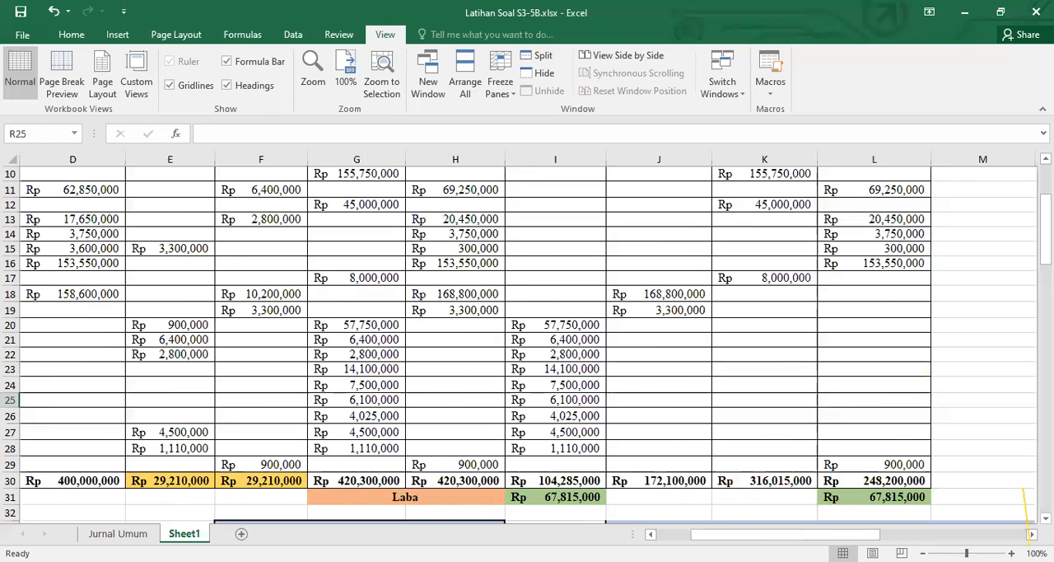
scroll(530, 478, "left", 2)
scroll(528, 478, "down", 5)
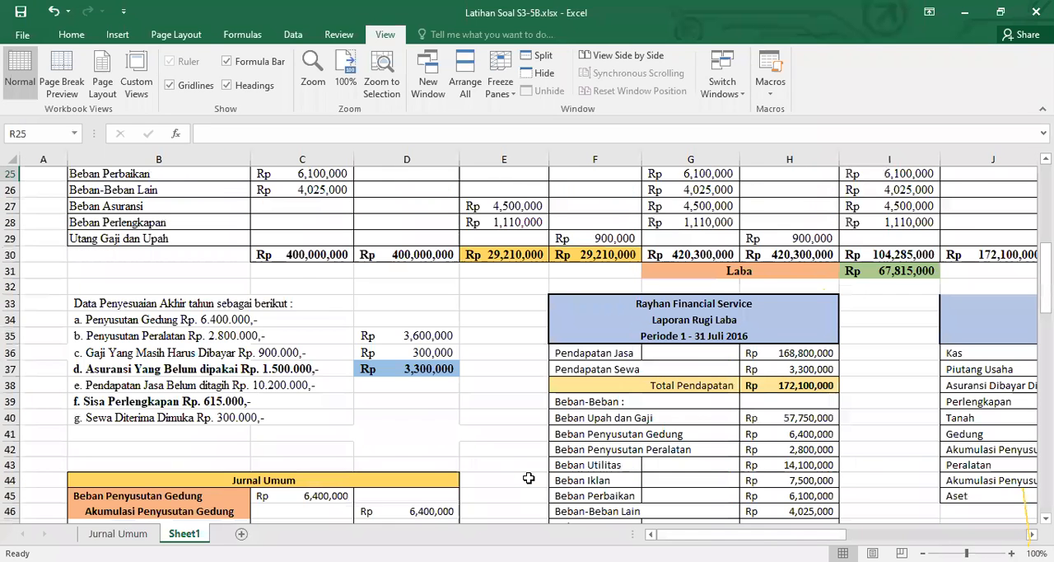
scroll(528, 477, "down", 5)
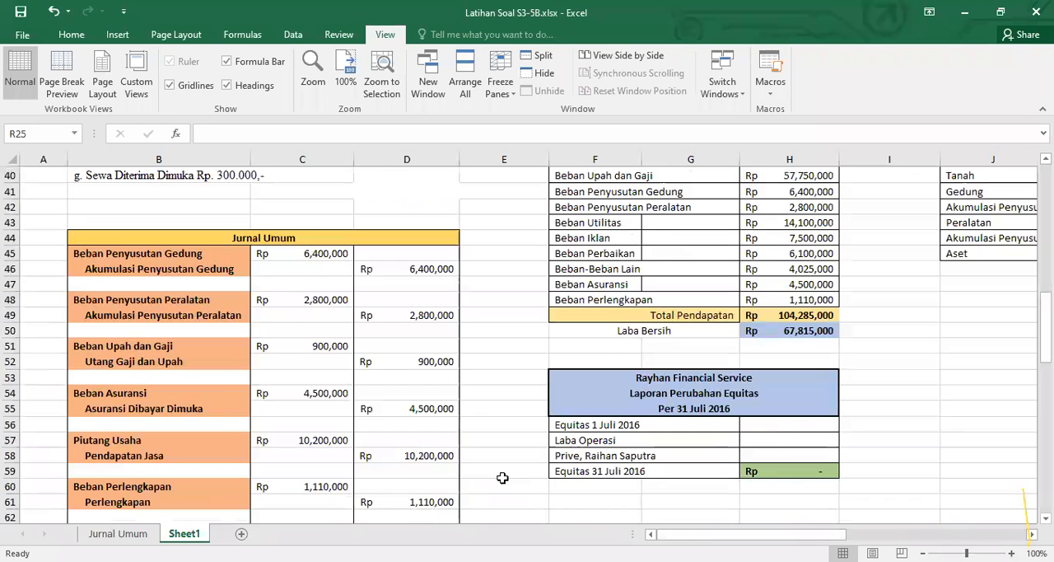
left_click(911, 534)
left_click(912, 534)
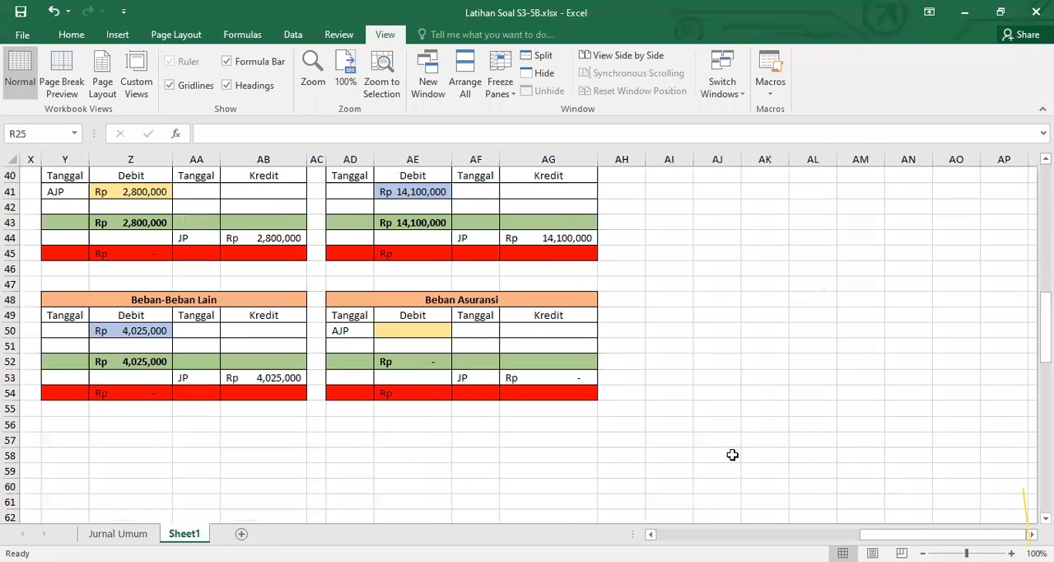
left_click(740, 535)
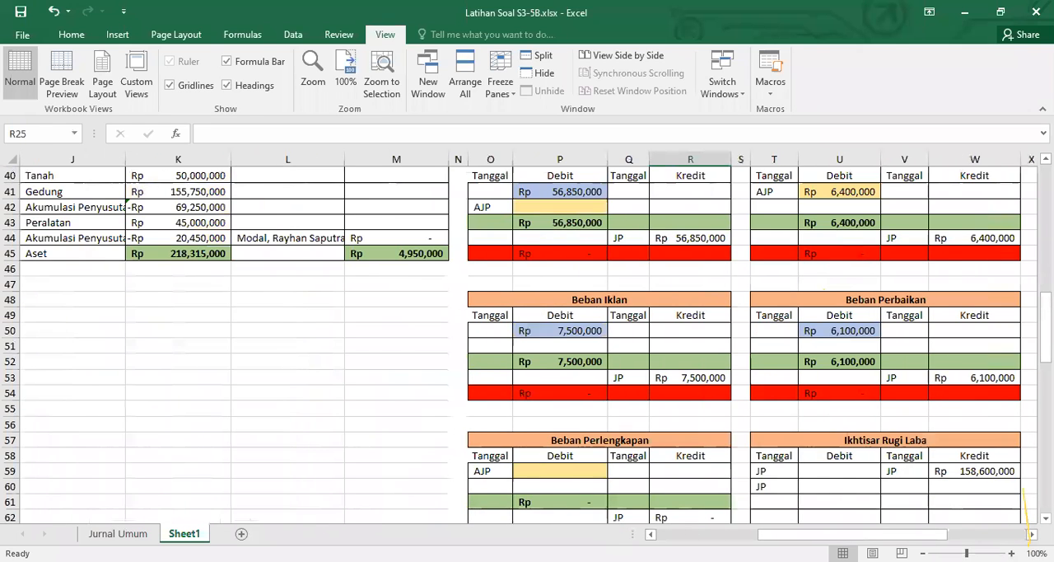
scroll(860, 437, "up", 4)
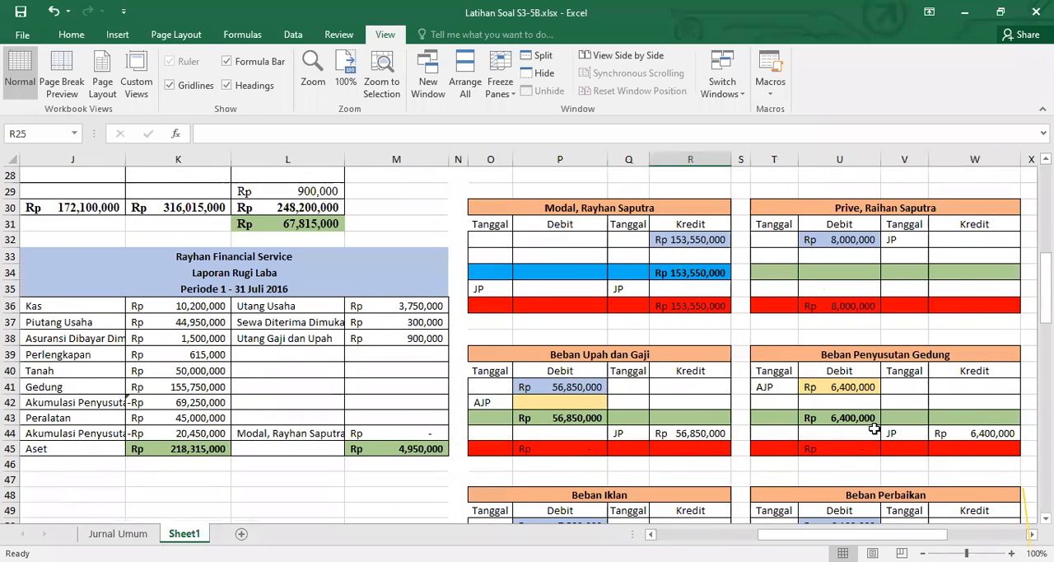
left_click(590, 398)
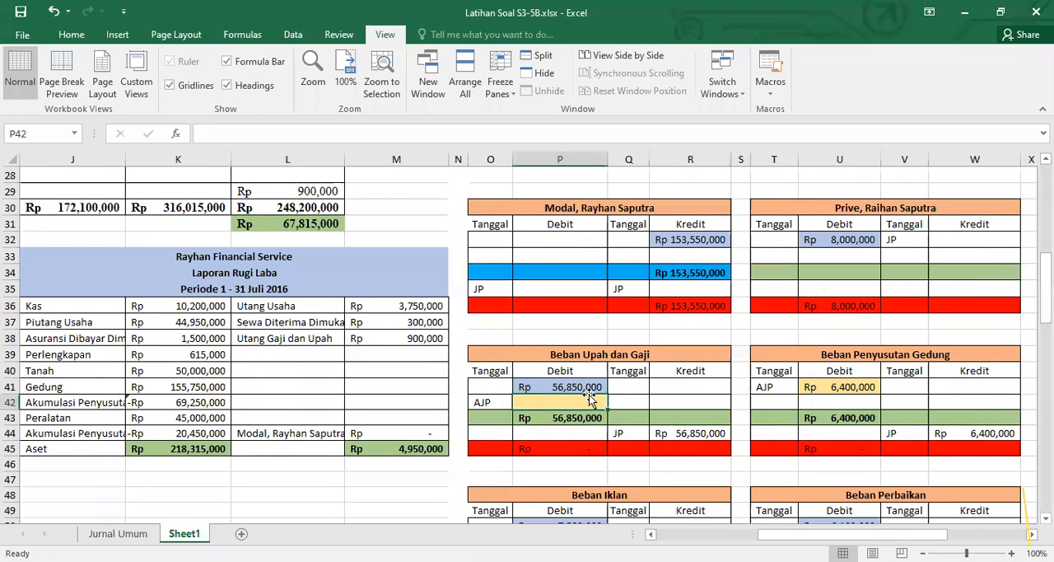
type("=")
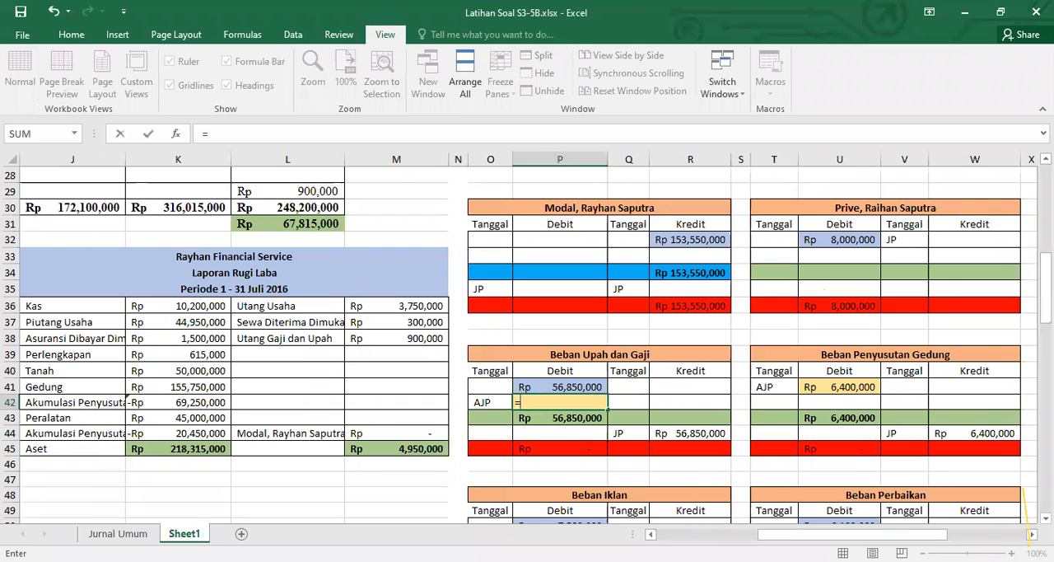
scroll(527, 345, "left", 5)
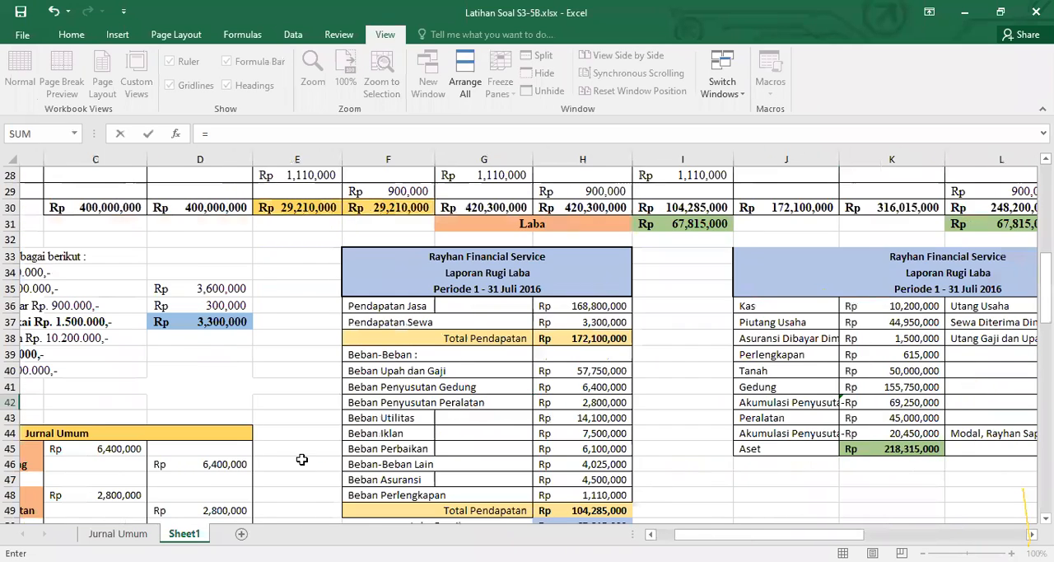
scroll(302, 458, "down", 3)
scroll(301, 459, "left", 2)
left_click(295, 401)
key("Return")
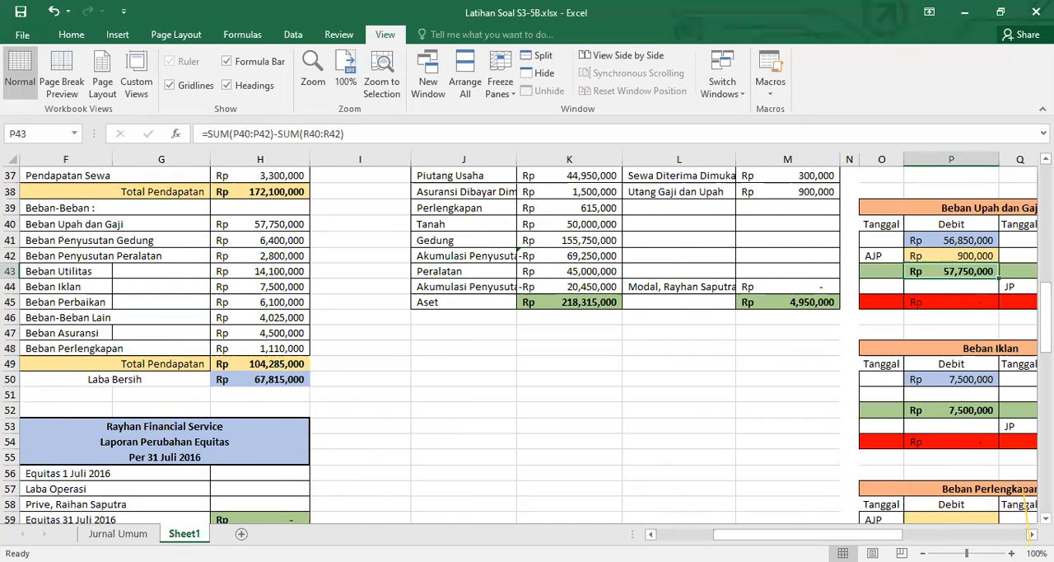
Link the AJP credit cell AB23 of the Utang Gaji dan Upah ledger to P42 in the Beban Upah dan Gaji ledger
scroll(965, 519, "right", 6)
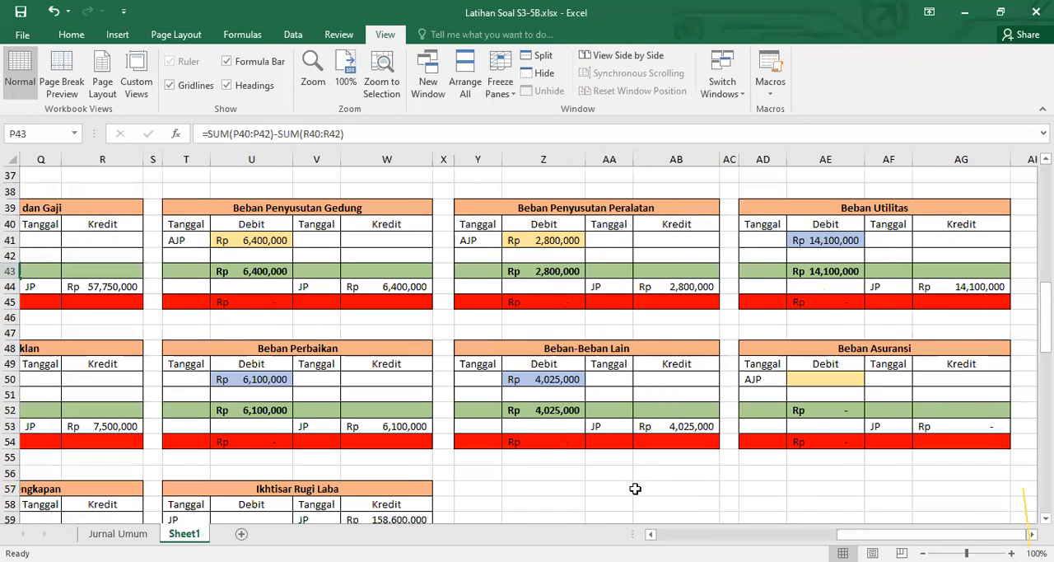
scroll(543, 451, "up", 3)
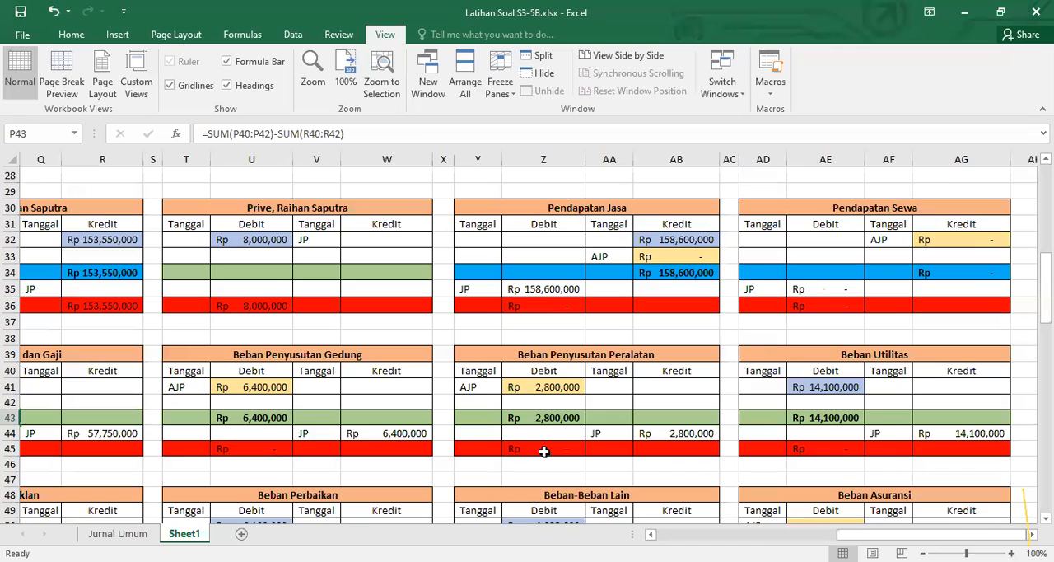
scroll(544, 451, "up", 4)
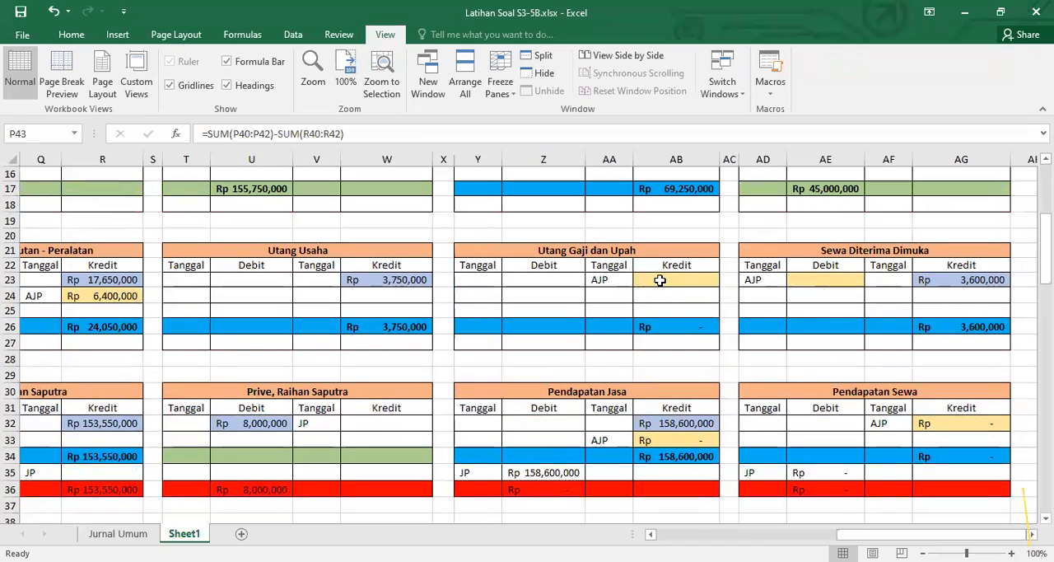
left_click(660, 280)
type("=")
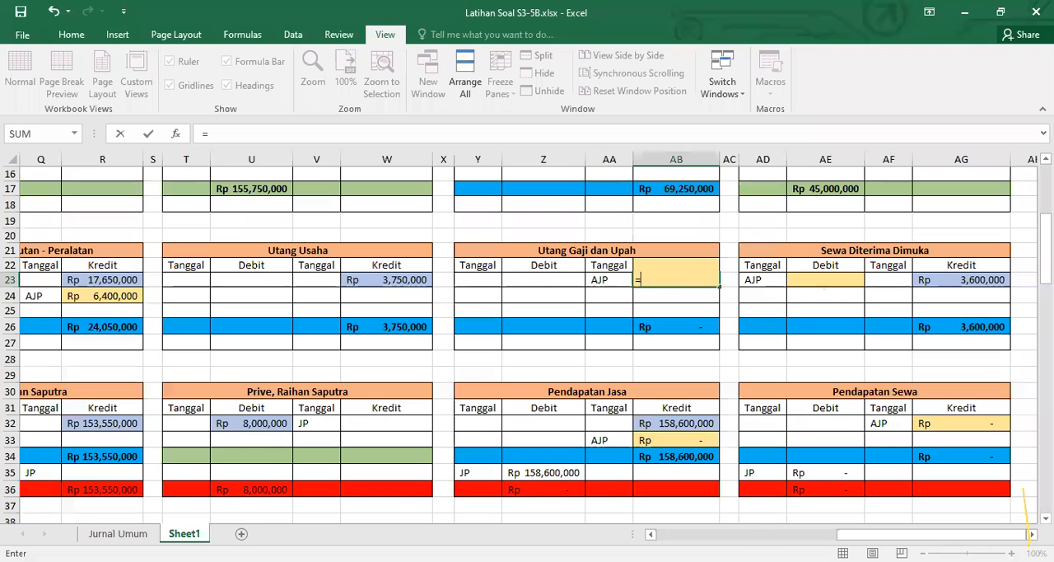
scroll(527, 337, "left", 3)
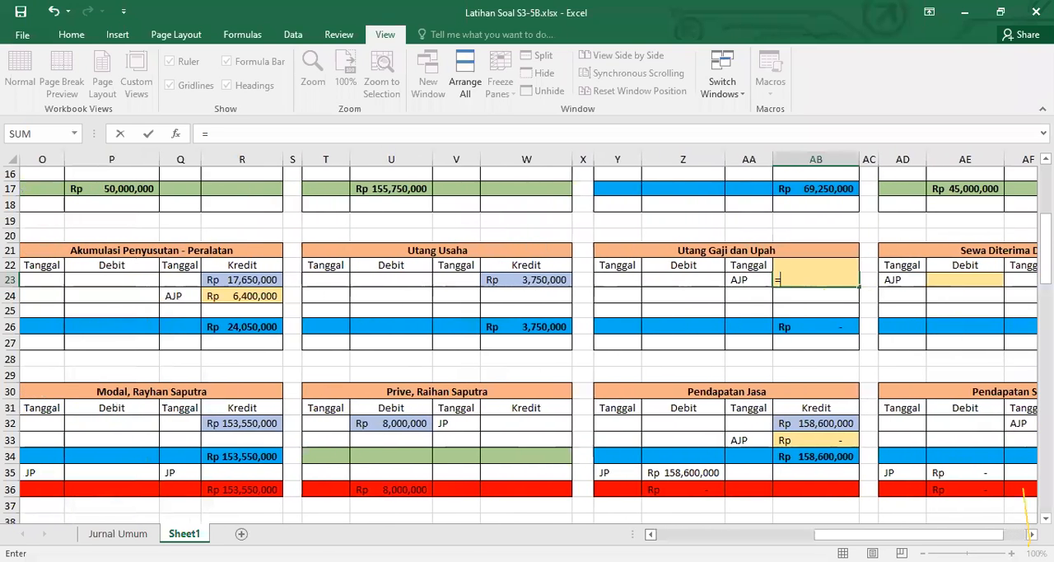
scroll(313, 458, "down", 3)
left_click(85, 449)
key("Return")
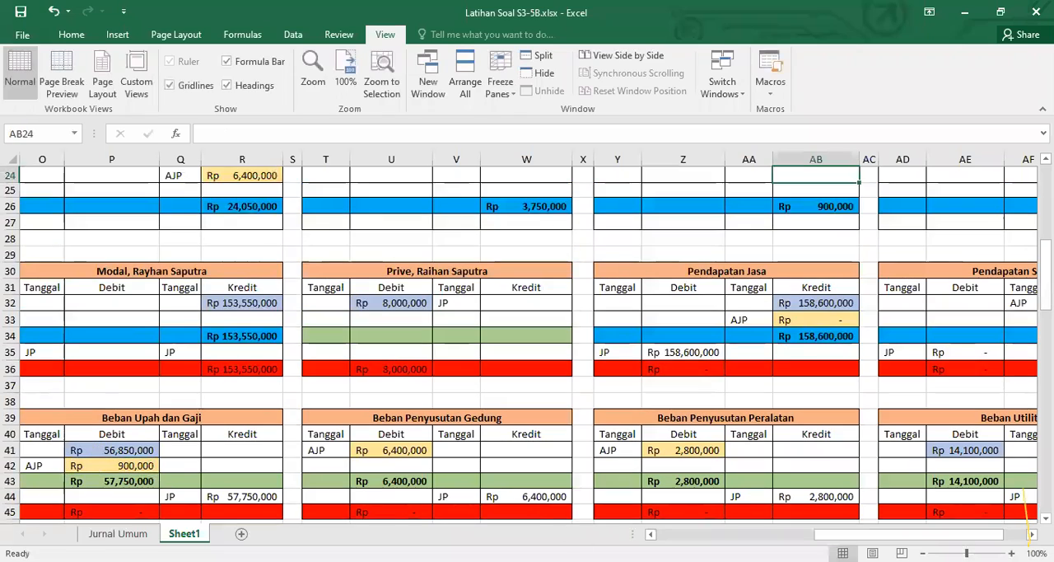
Link the AJP debit cell U6 of the Piutang Usaha ledger to the adjusting entry in C57 of the Jurnal Umum
left_click_drag(908, 535, 750, 535)
scroll(527, 337, "down", 5)
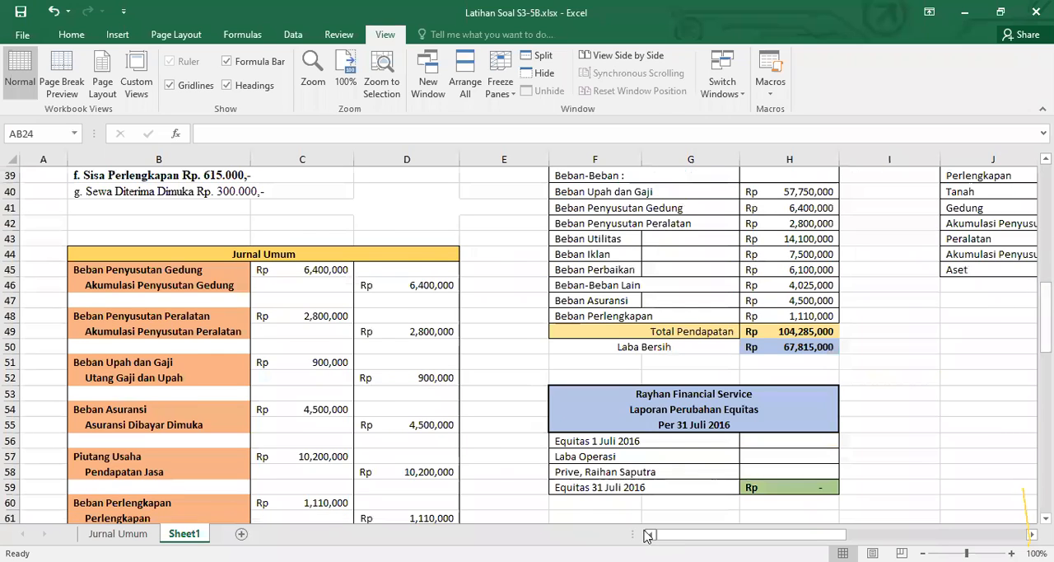
scroll(659, 531, "down", 2)
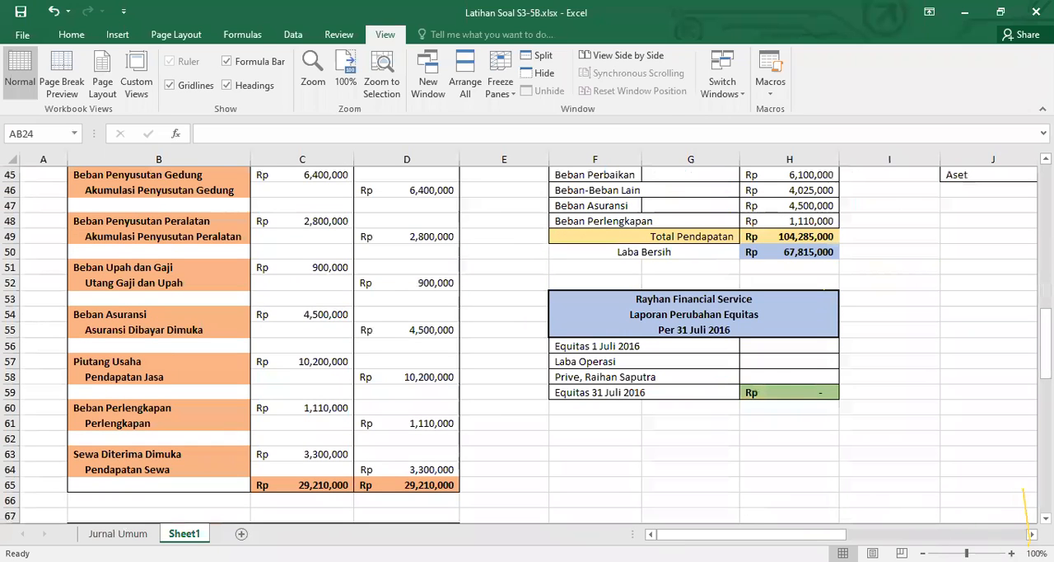
scroll(842, 470, "right", 10)
scroll(713, 498, "up", 12)
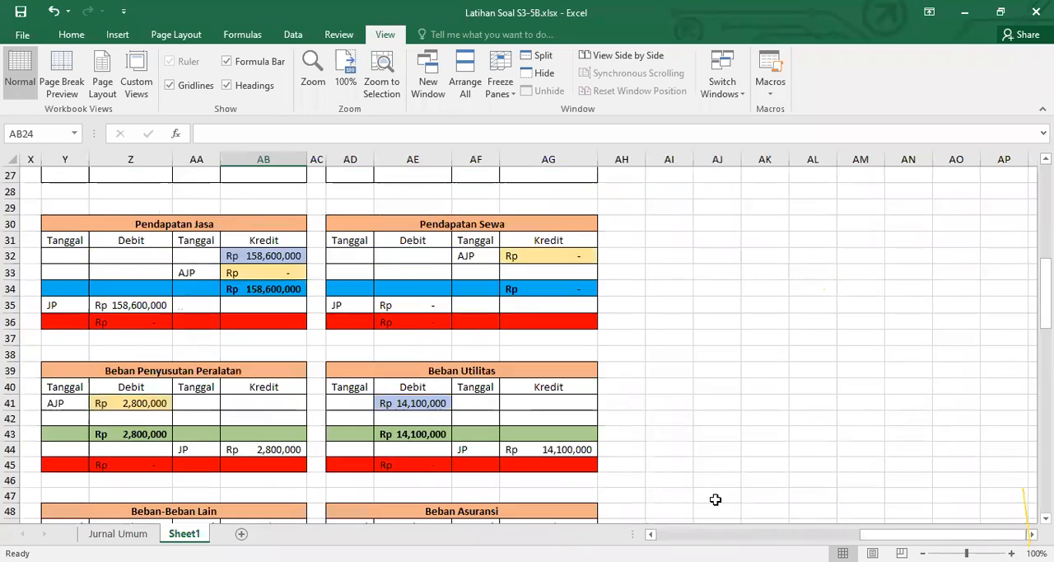
scroll(703, 501, "up", 3)
left_click(650, 534)
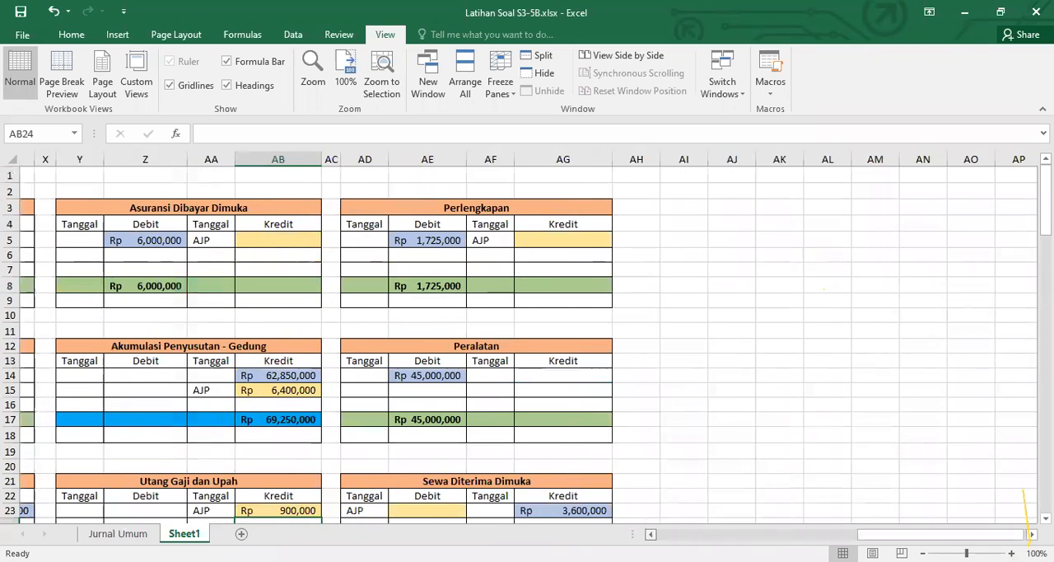
left_click(651, 534)
scroll(527, 345, "left", 5)
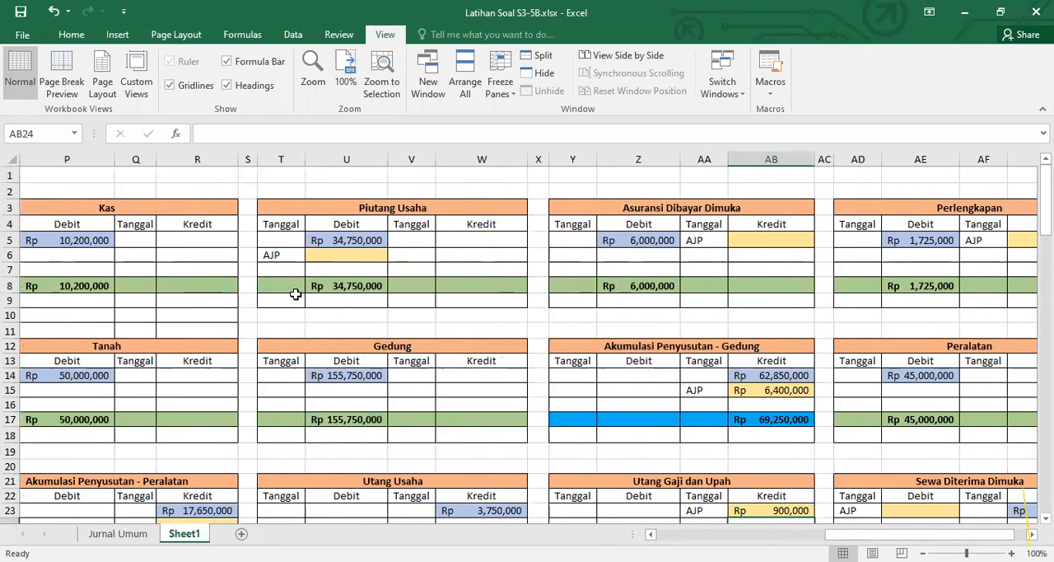
left_click(325, 256)
type("=")
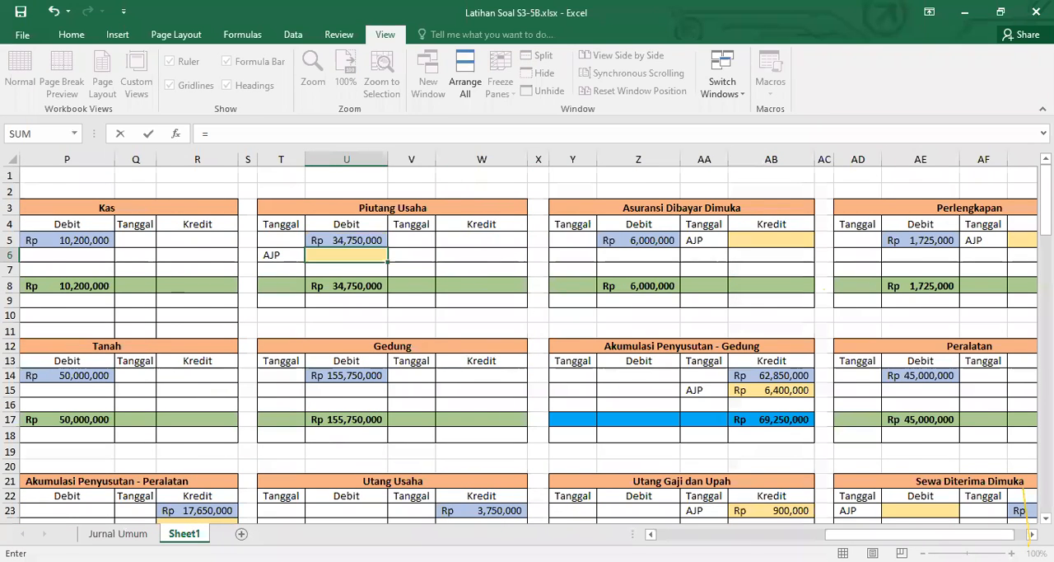
left_click(664, 531)
scroll(657, 531, "down", 6)
scroll(626, 535, "down", 5)
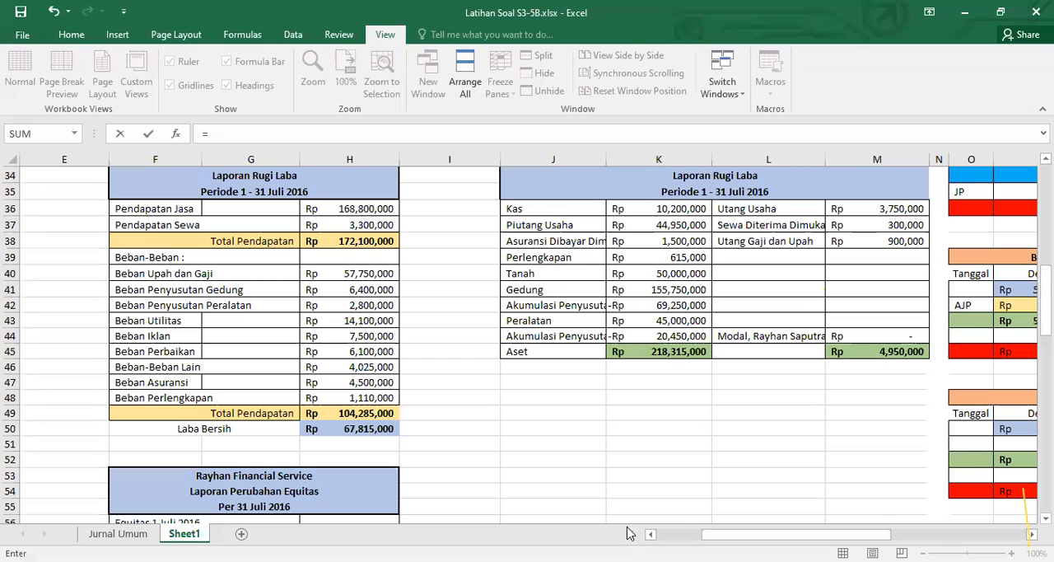
scroll(394, 456, "left", 5)
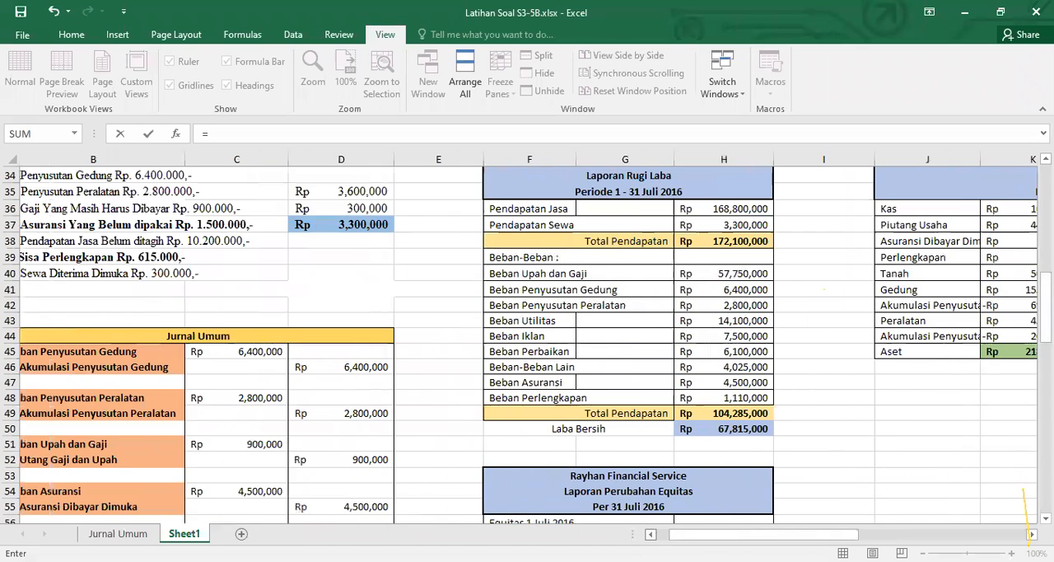
scroll(394, 456, "down", 4)
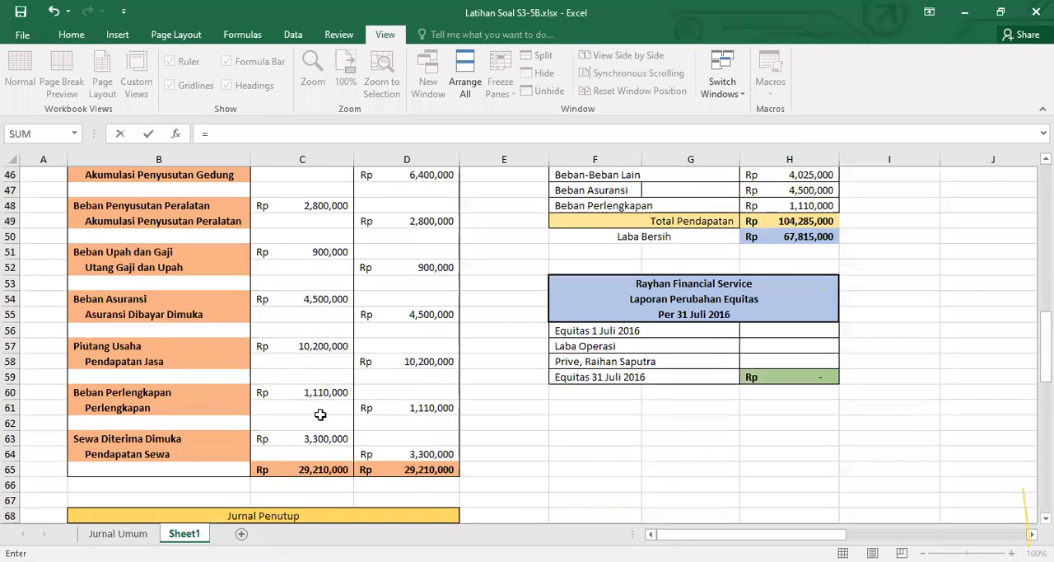
left_click(324, 347)
key("Escape")
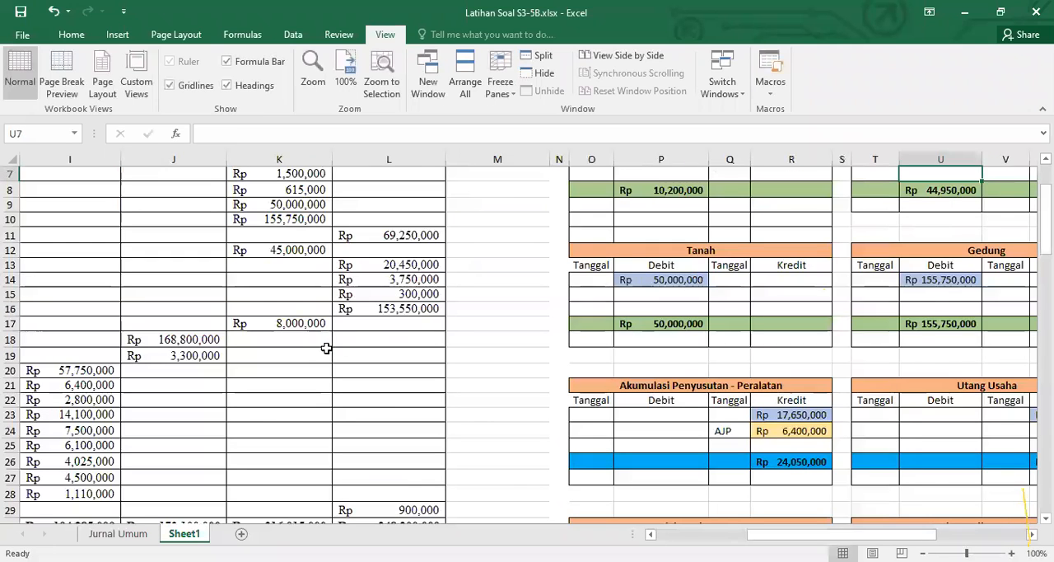
Look through the ledger accounts for the Piutang Usaha adjustment's counterpart and check the AJP credit formula in AB33 of the Pendapatan Jasa ledger
left_click(1032, 533)
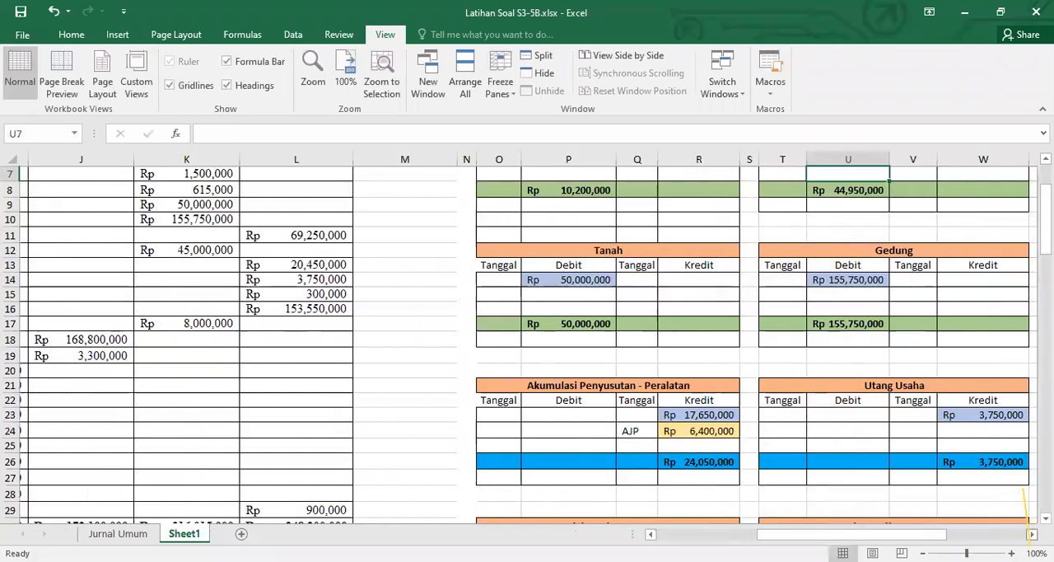
left_click(1031, 533)
left_click(992, 534)
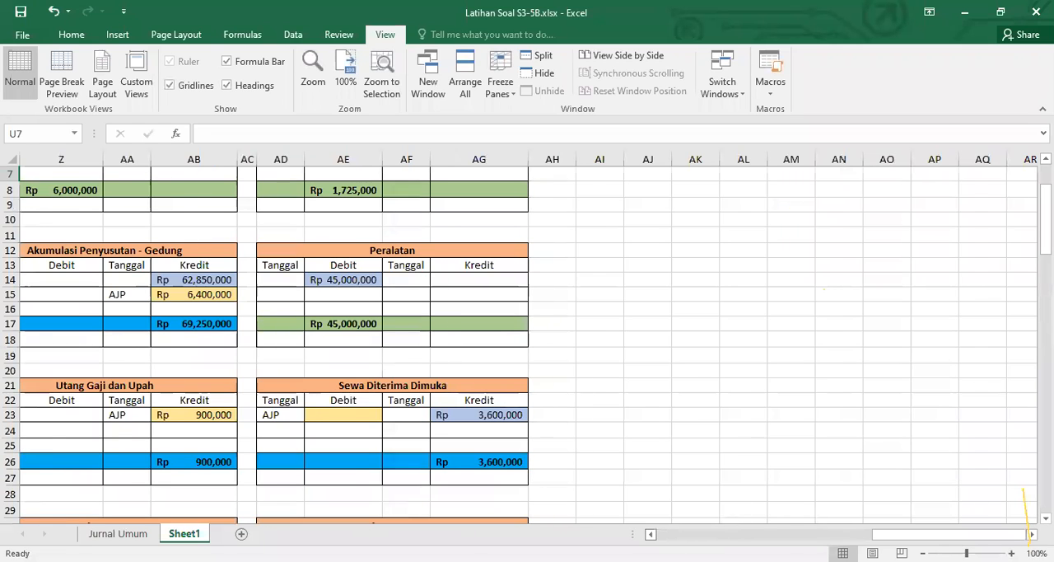
left_click(650, 533)
left_click(651, 534)
left_click(651, 534)
left_click(650, 533)
left_click(650, 534)
left_click(650, 533)
left_click(651, 534)
left_click(651, 534)
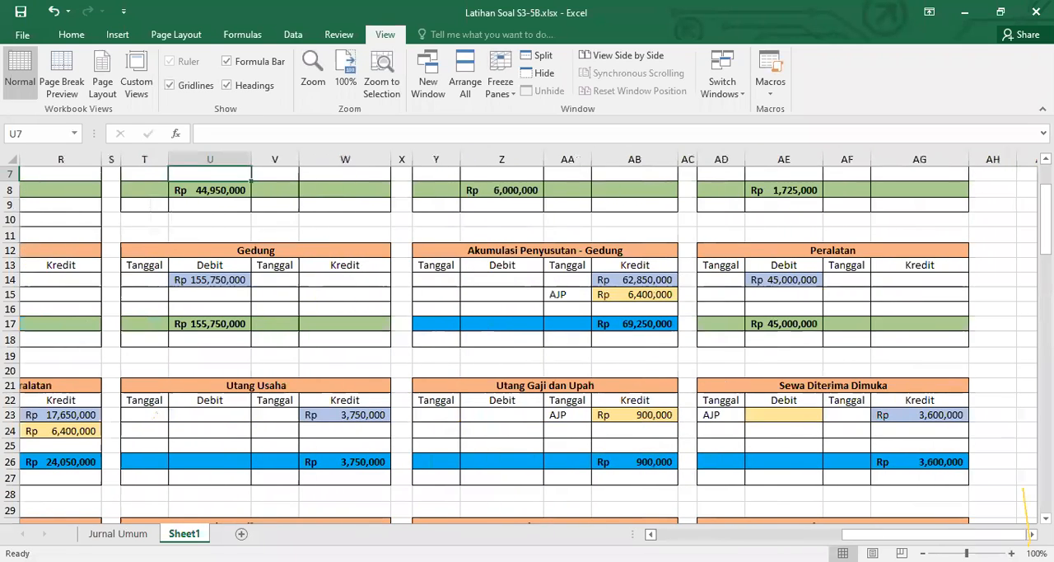
scroll(527, 344, "up", 2)
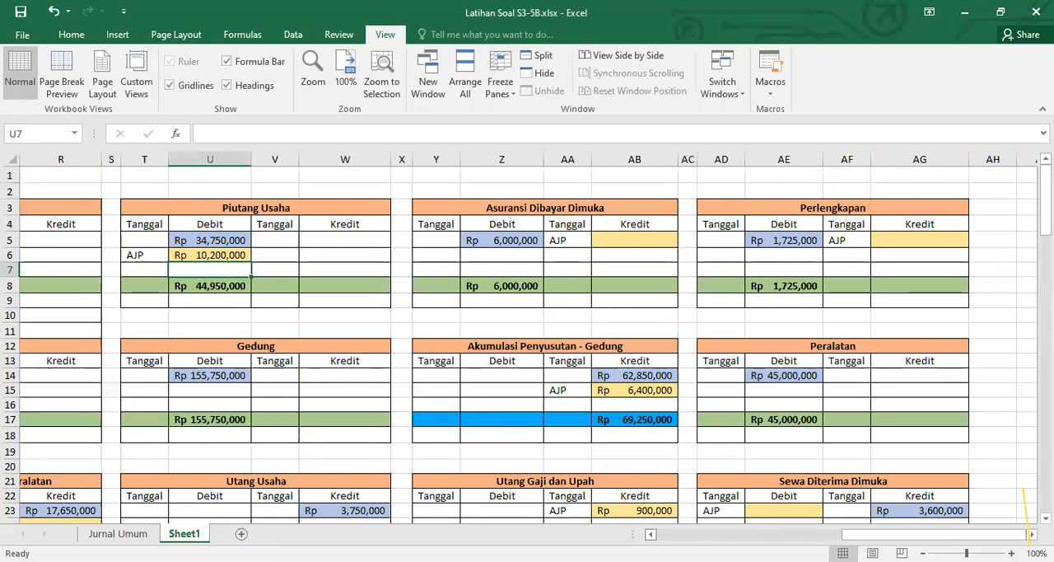
scroll(527, 344, "left", 3)
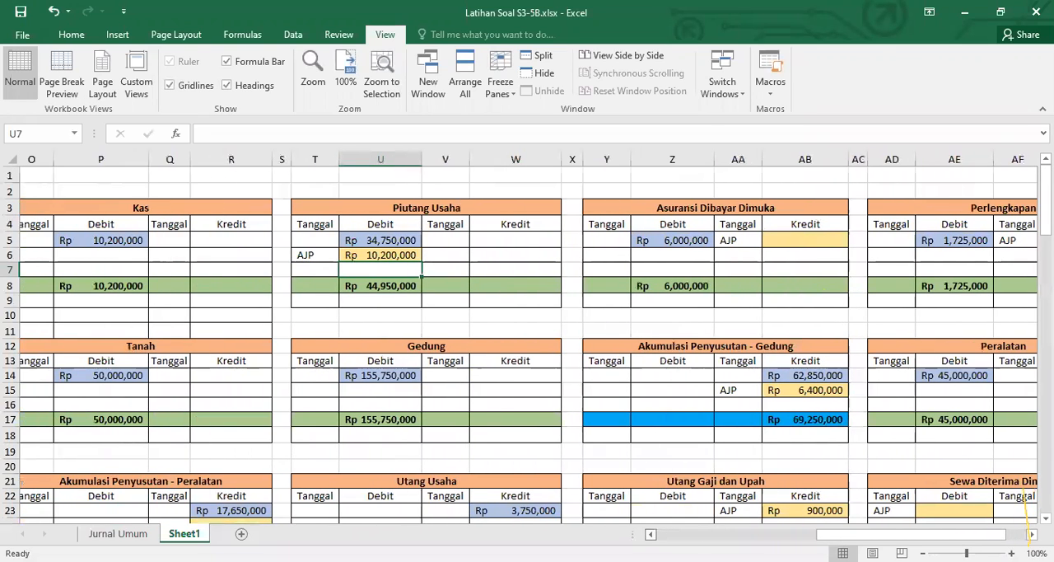
scroll(527, 344, "left", 1)
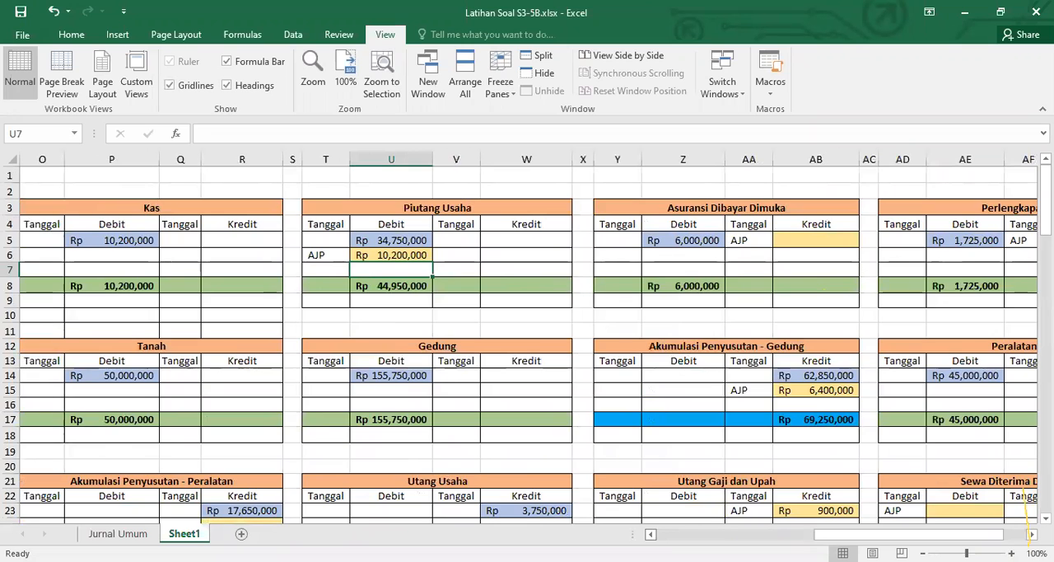
scroll(720, 522, "down", 4)
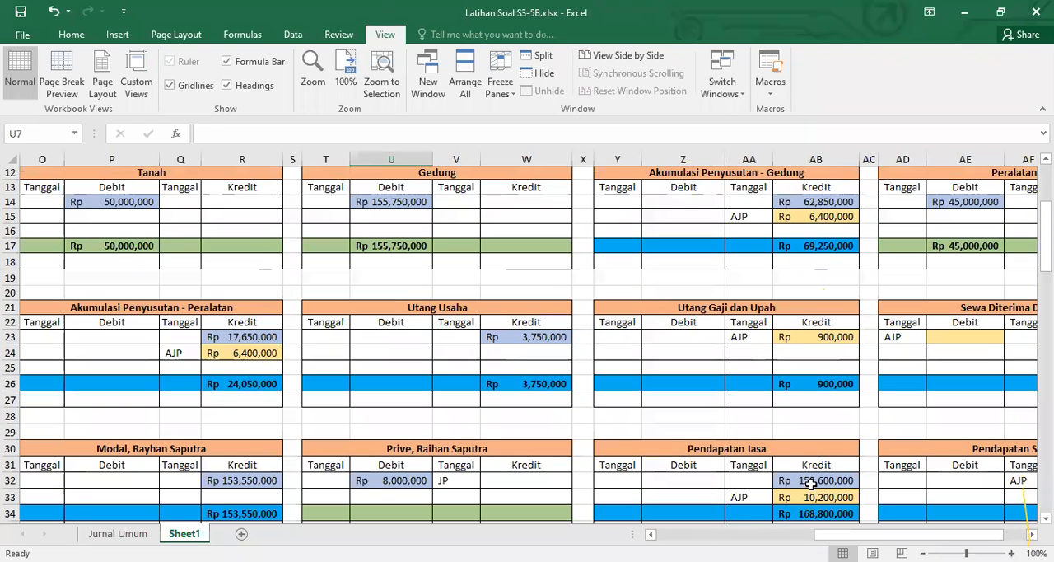
scroll(811, 483, "down", 1)
left_click(811, 483)
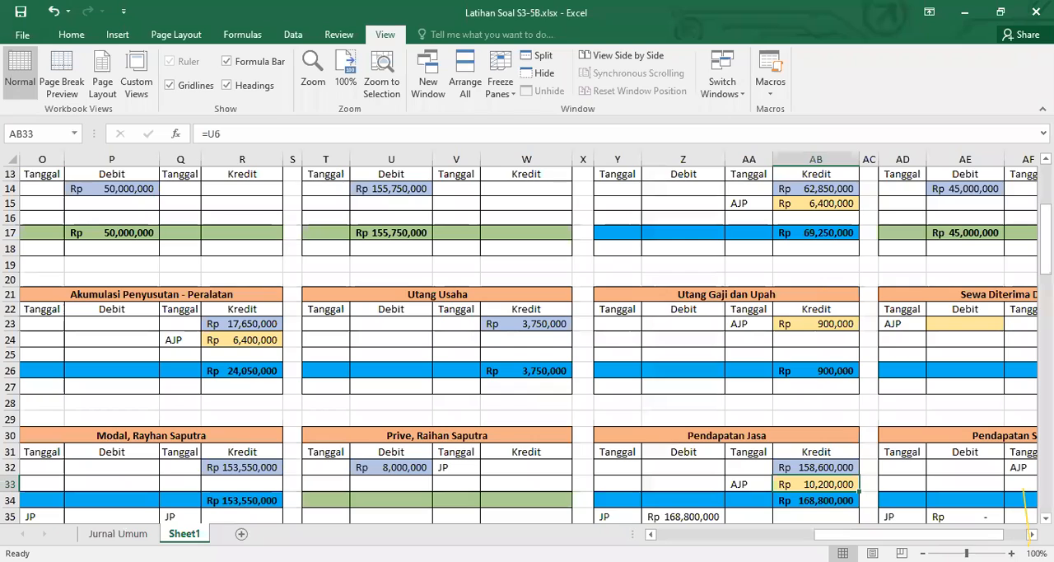
Try to add references to R24 and Z41 to the AJP credit formula in AB33 of the Pendapatan Jasa ledger
left_click(678, 27)
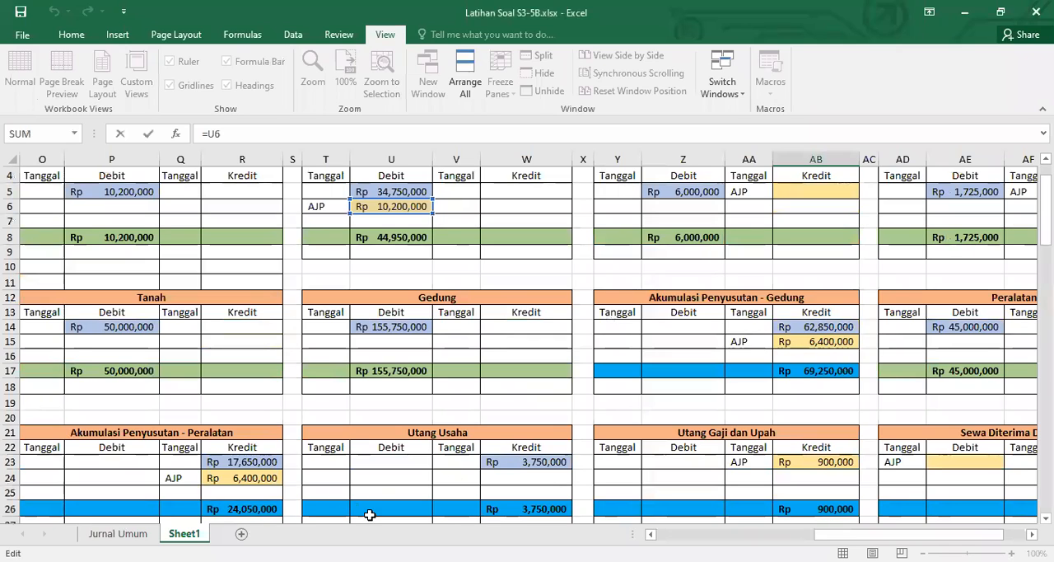
left_click(250, 480)
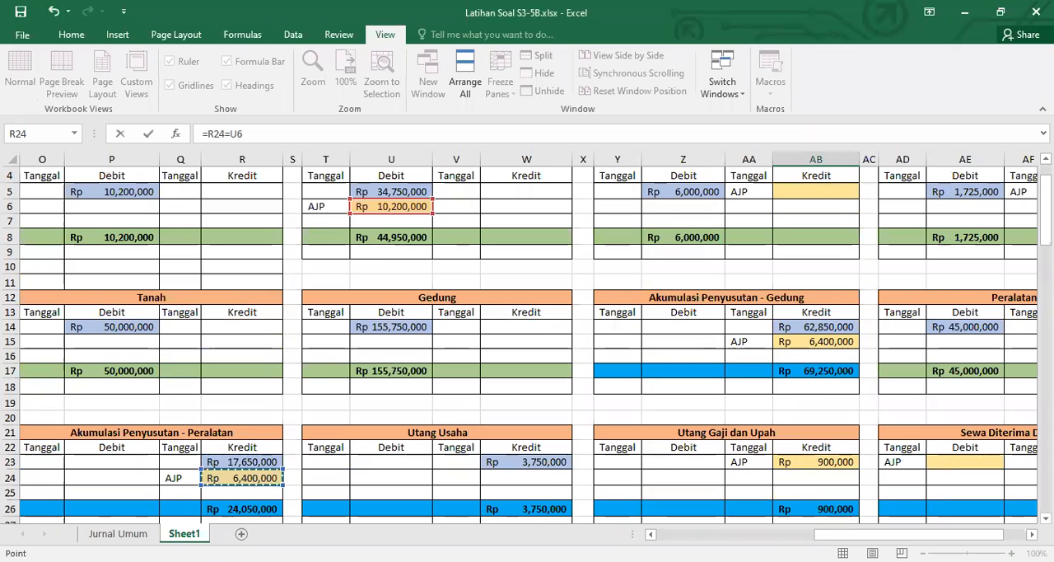
type("=")
scroll(533, 480, "down", 2)
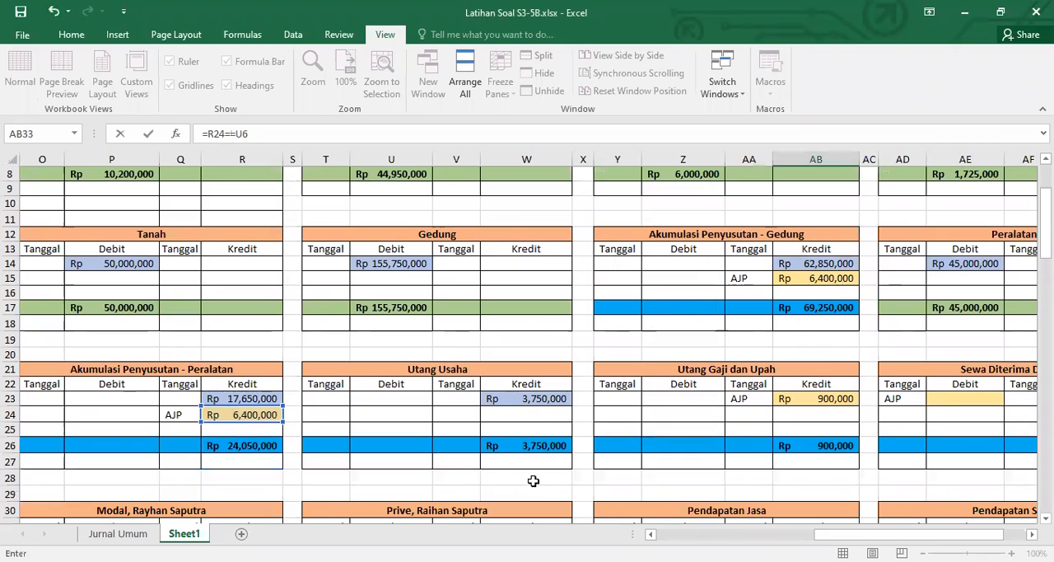
scroll(531, 474, "down", 6)
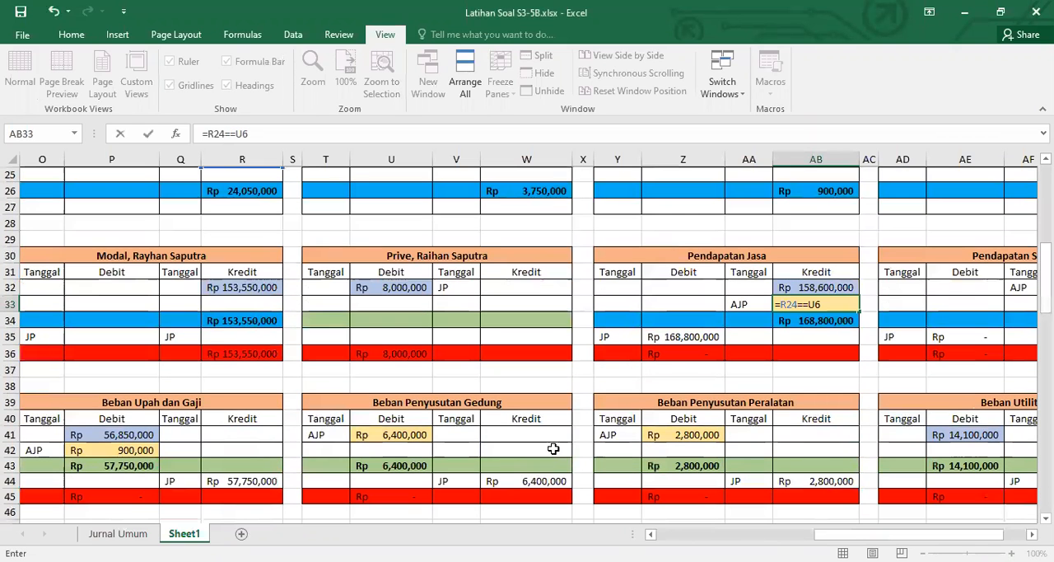
scroll(673, 338, "down", 2)
left_click(674, 344)
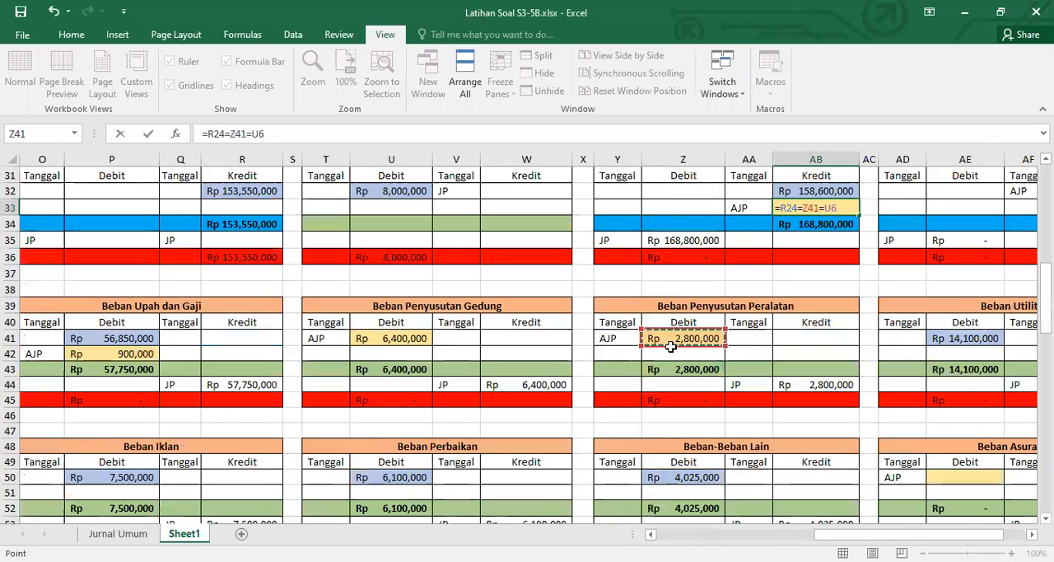
key("Return")
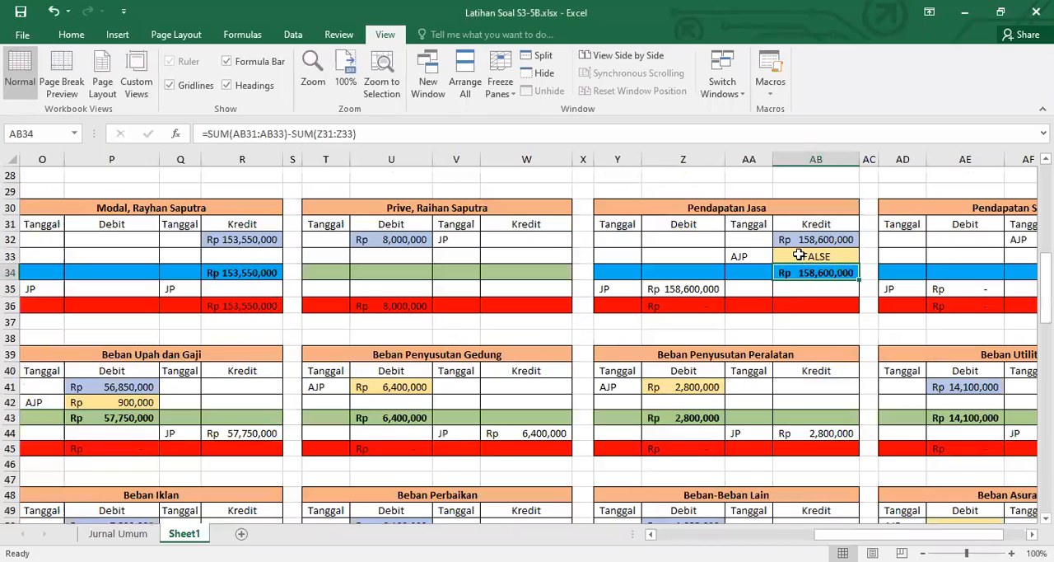
key("Up")
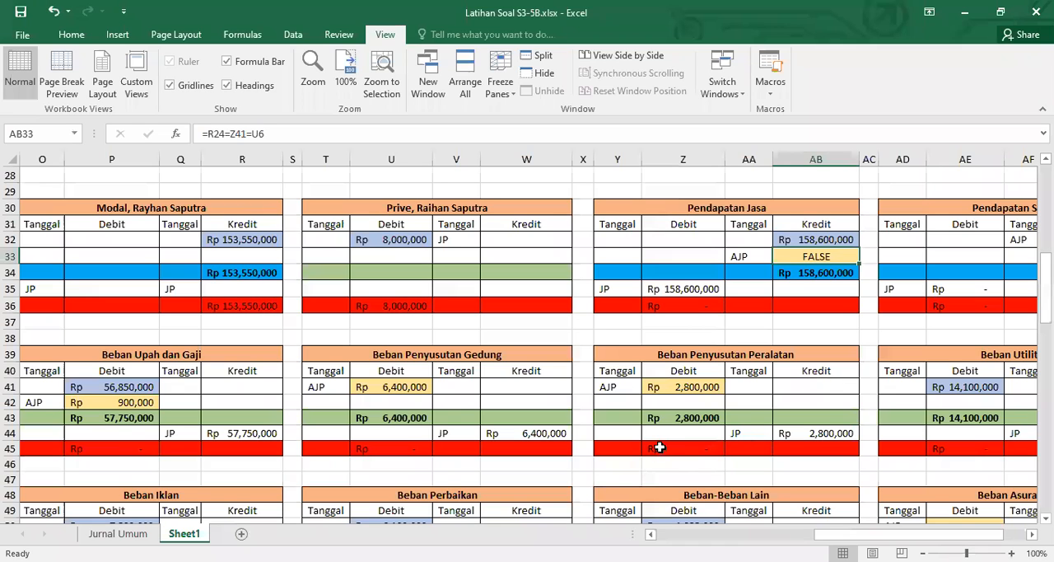
Replace the AJP credit formula in R24 of the Akumulasi Penyusutan - Peralatan ledger with =Z41 from Beban Penyusutan Peralatan
scroll(329, 436, "up", 6)
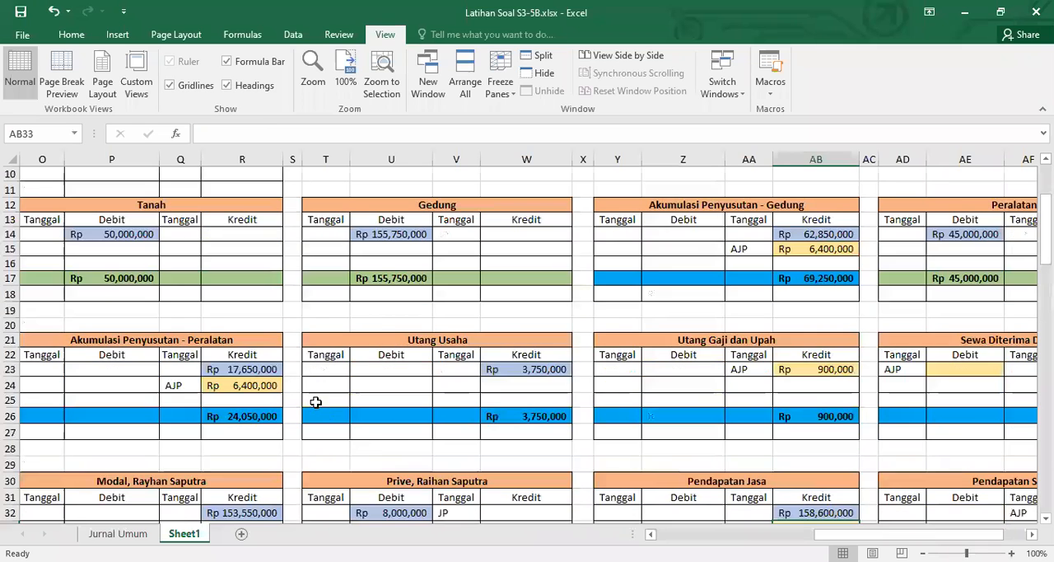
double_click(263, 387)
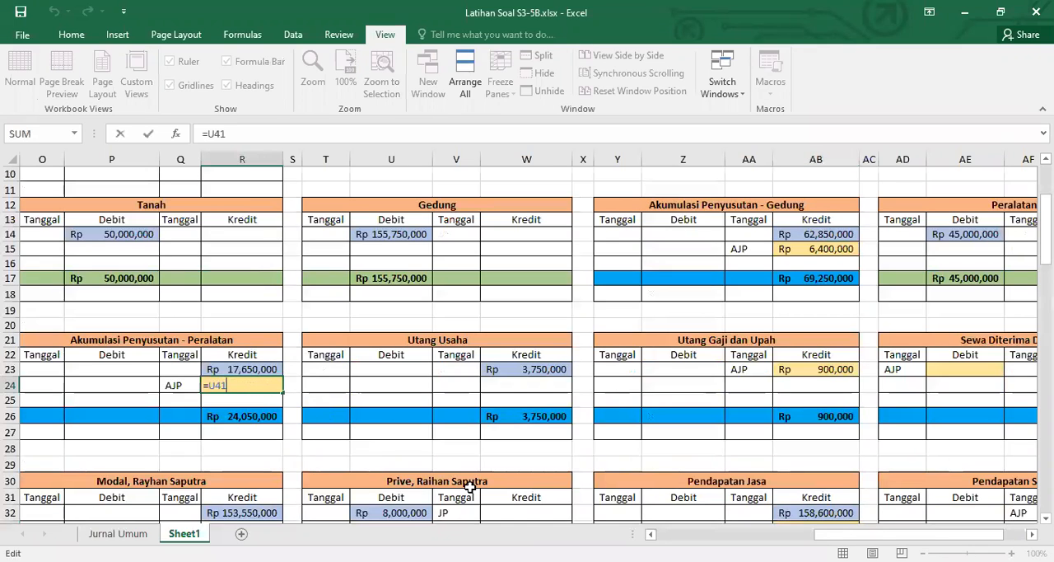
key("BackSpace")
key("BackSpace")
key("BackSpace")
scroll(527, 488, "down", 5)
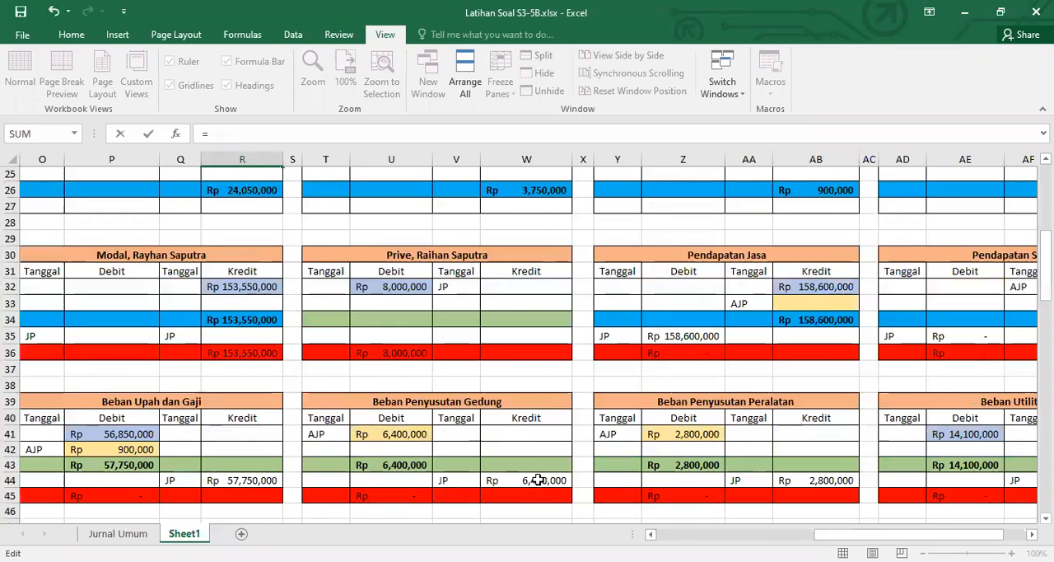
scroll(538, 479, "down", 4)
left_click(675, 240)
key("Return")
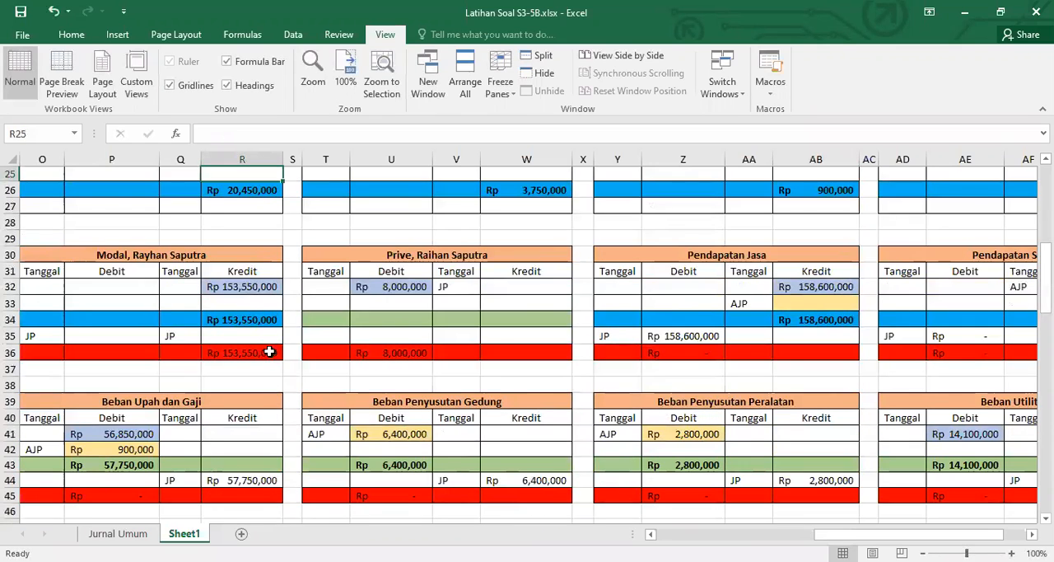
Link the AJP credit cell AB33 of the Pendapatan Jasa ledger to the AJP debit amount in the Piutang Usaha ledger
scroll(509, 379, "up", 3)
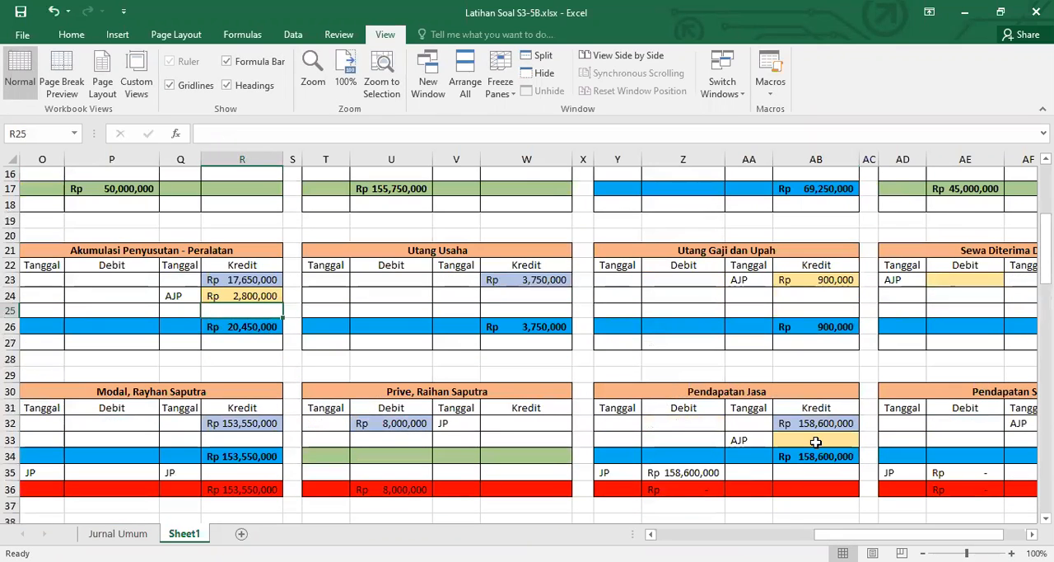
left_click(815, 441)
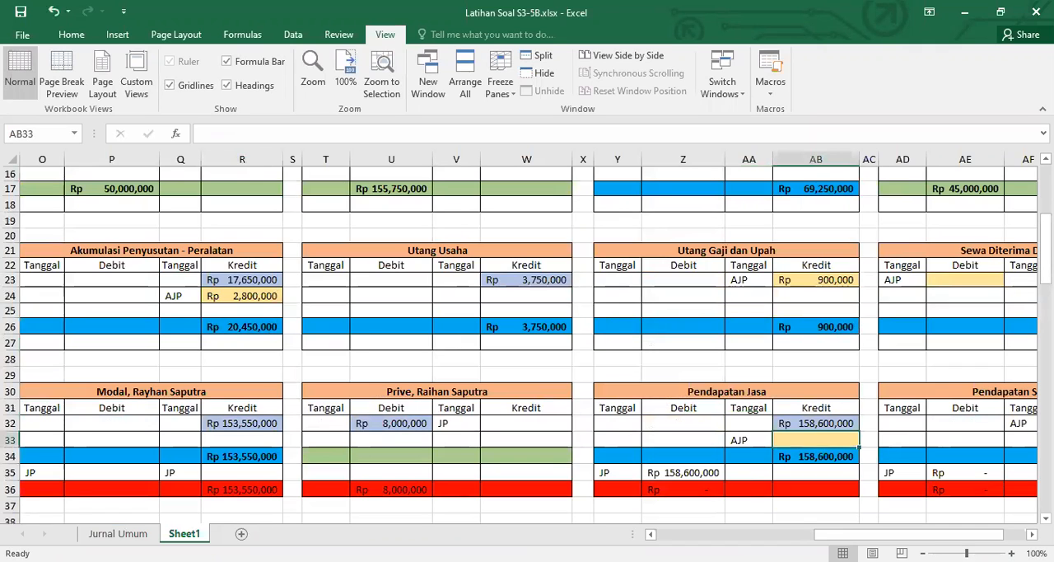
left_click_drag(909, 535, 795, 534)
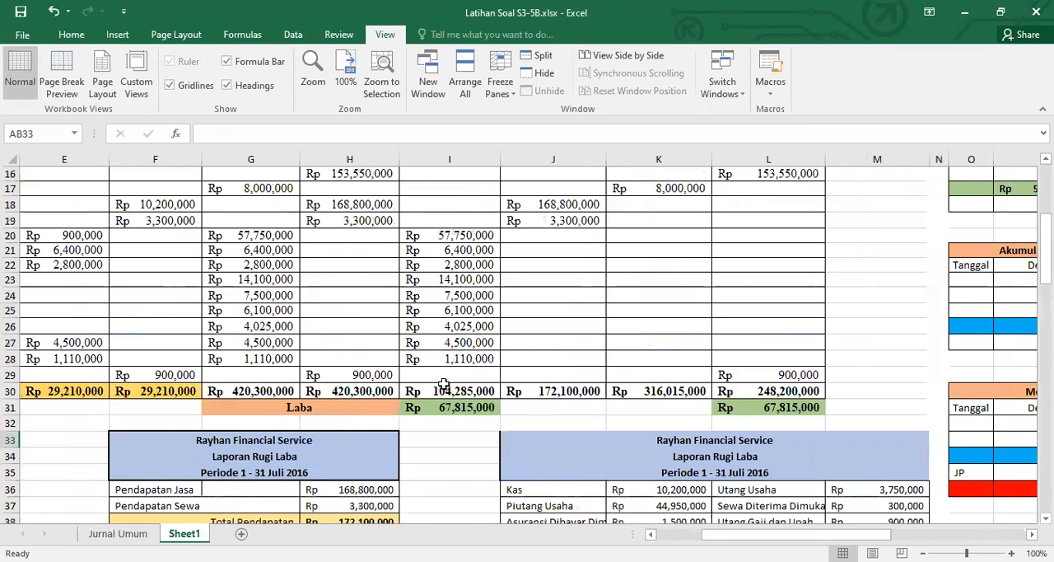
scroll(444, 385, "down", 10)
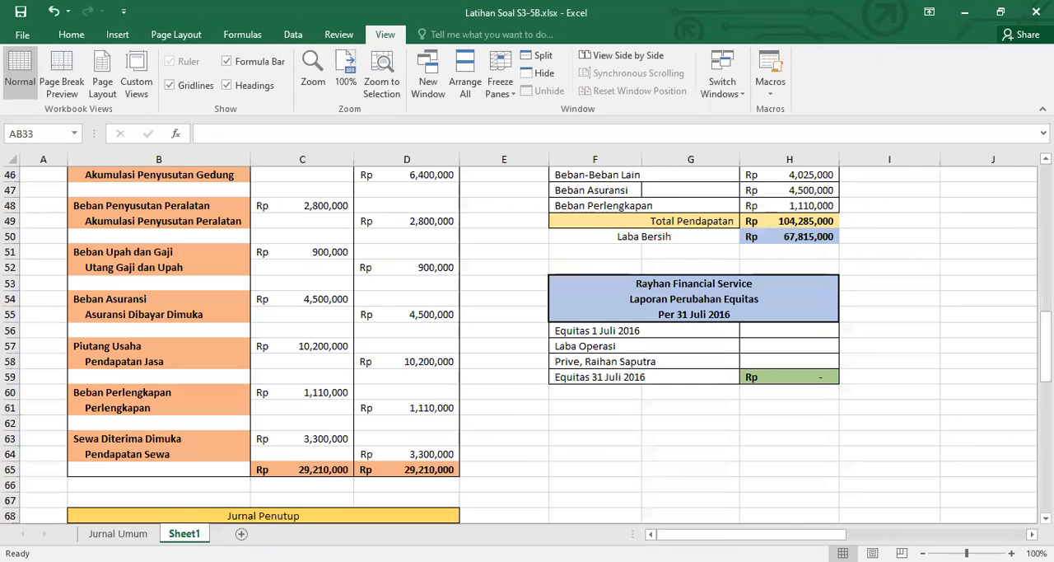
scroll(527, 338, "right", 4)
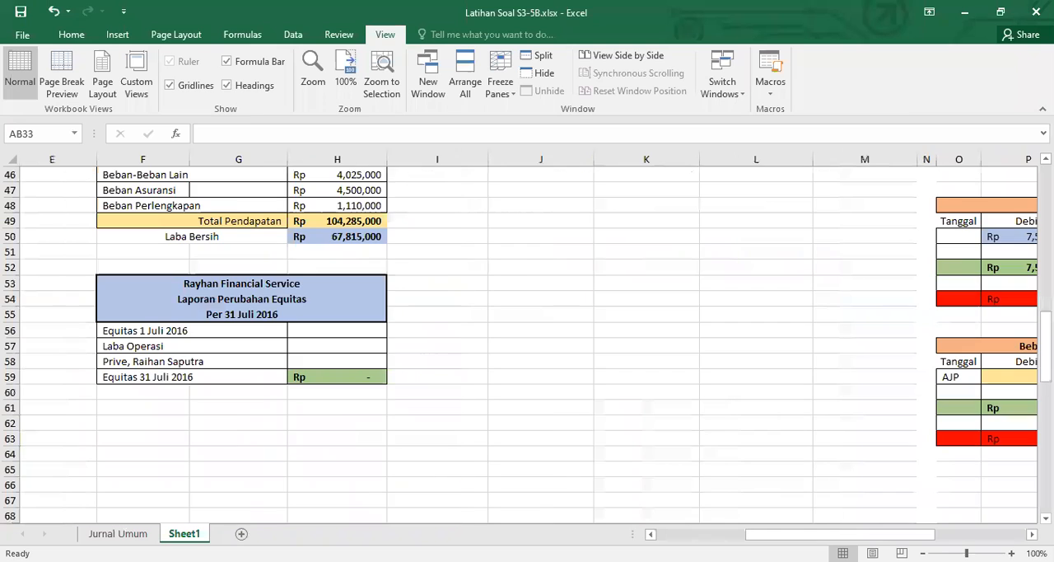
scroll(527, 338, "right", 6)
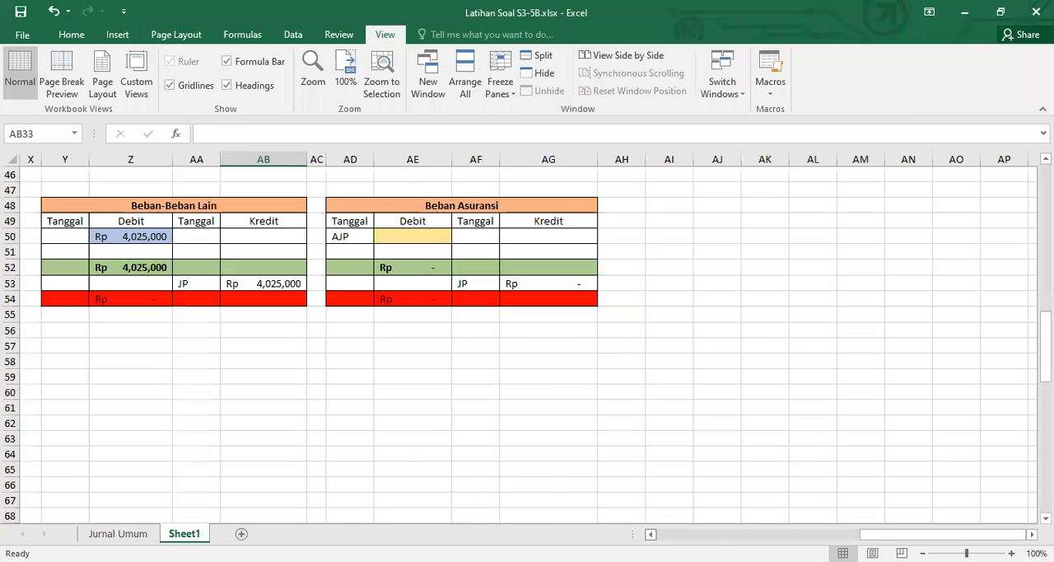
scroll(559, 420, "up", 4)
scroll(559, 420, "left", 2)
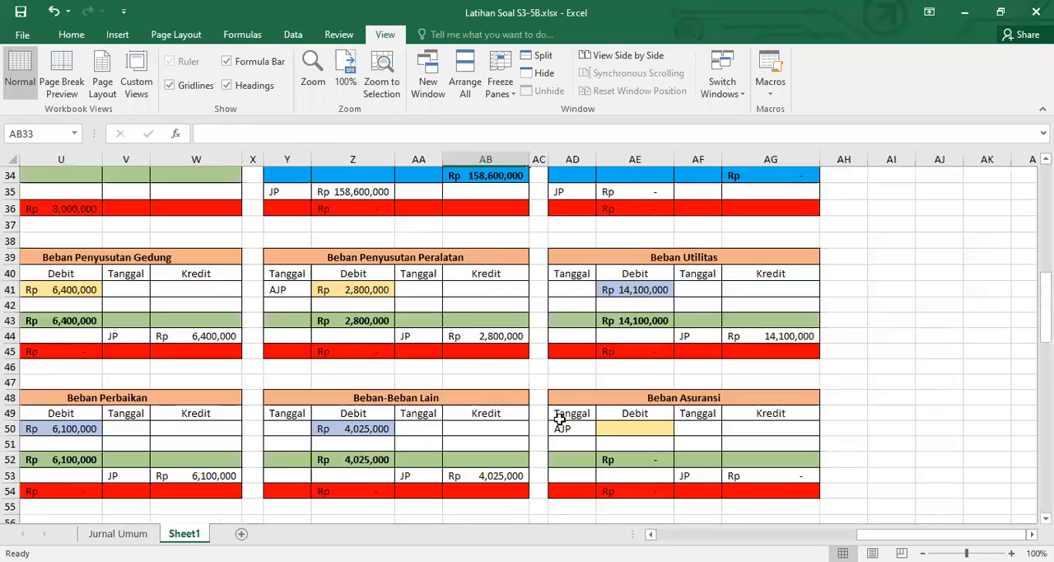
scroll(482, 263, "up", 2)
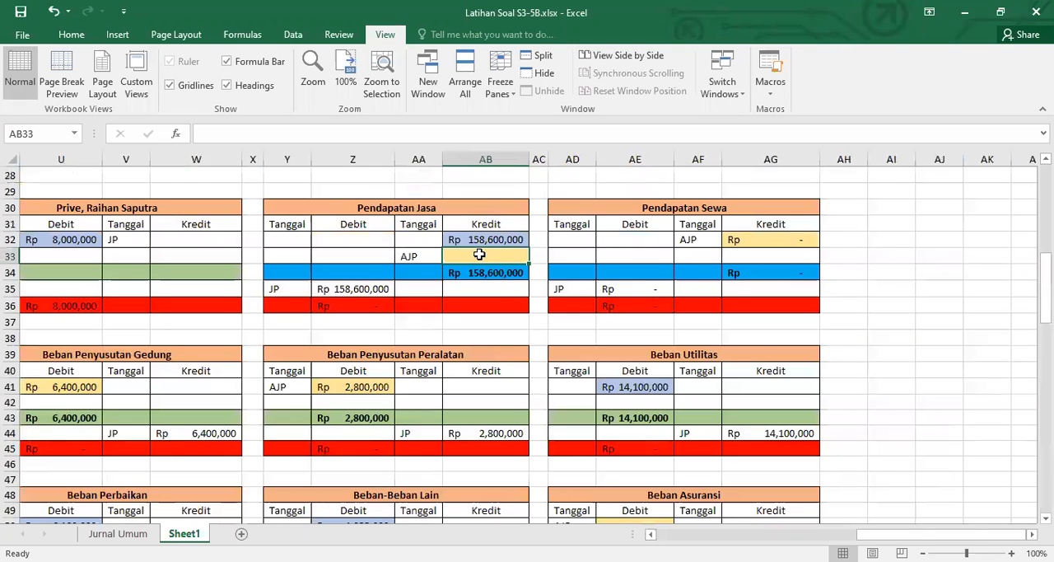
type("=")
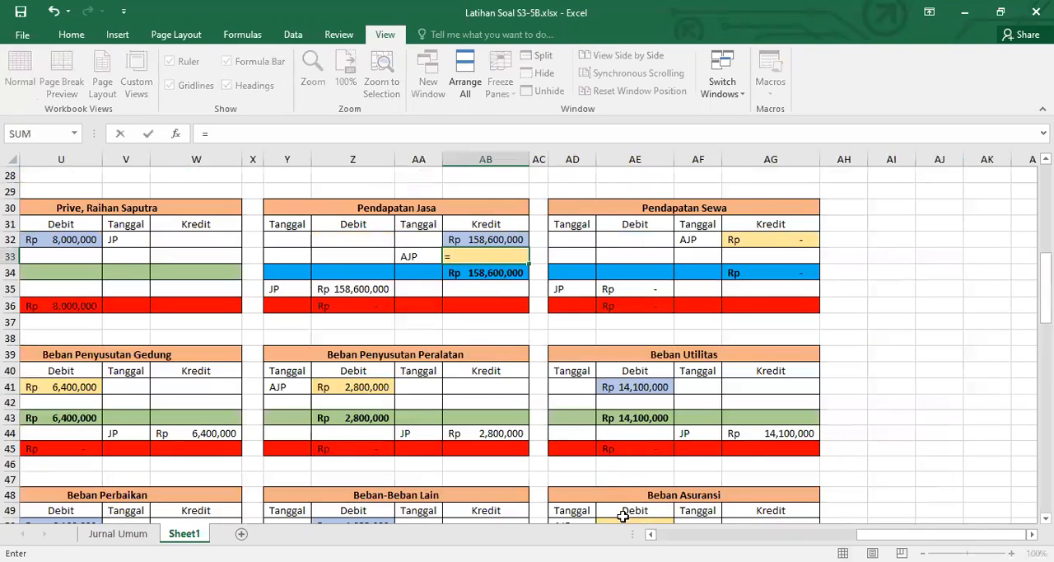
scroll(482, 263, "left", 5)
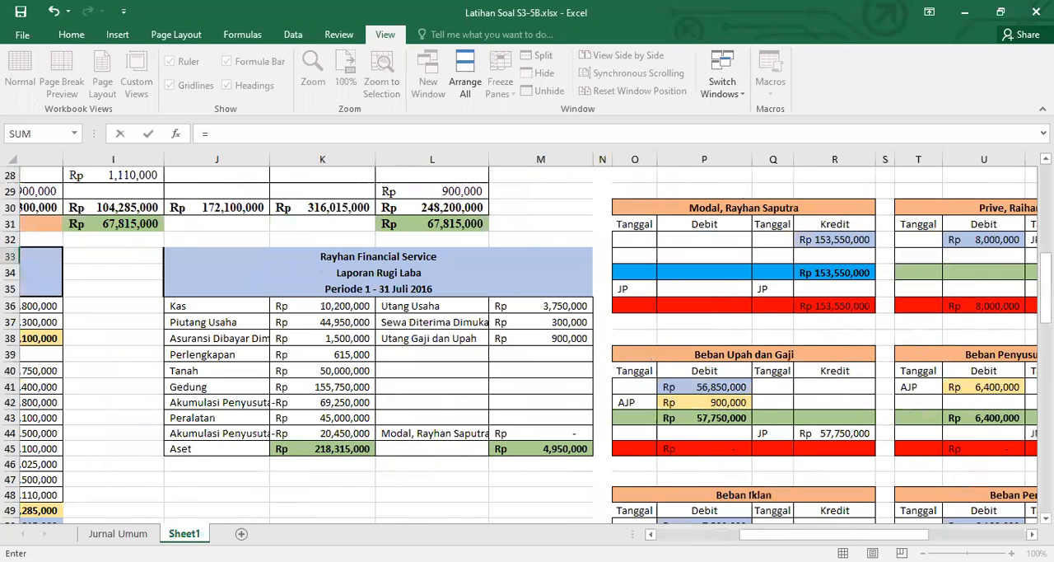
scroll(849, 368, "up", 9)
scroll(850, 368, "right", 5)
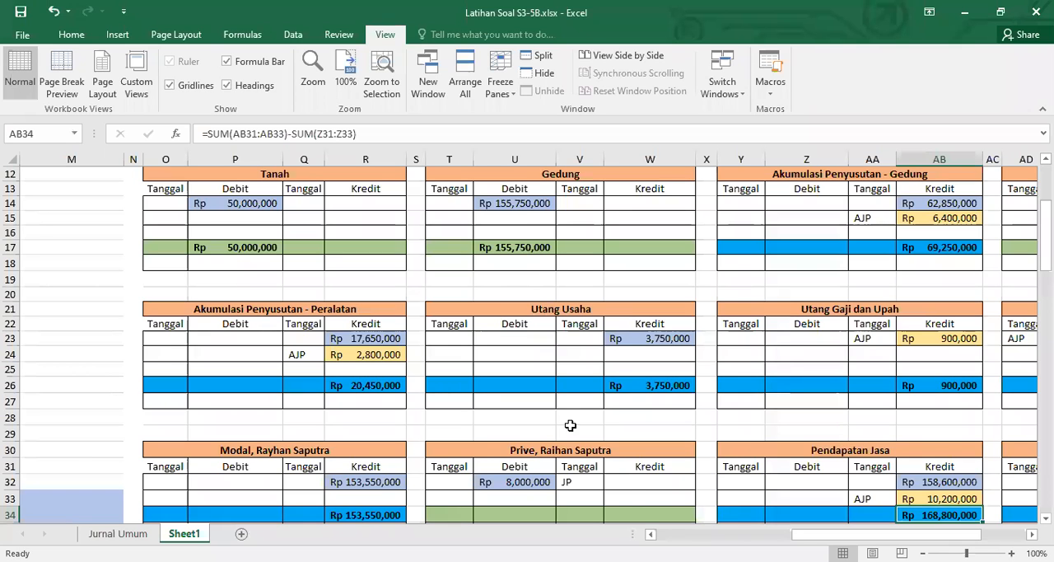
Link the AJP debit cell P59 of the Beban Perlengkapan ledger to the Beban Perlengkapan debit amount in the Jurnal Umum
scroll(627, 501, "down", 4)
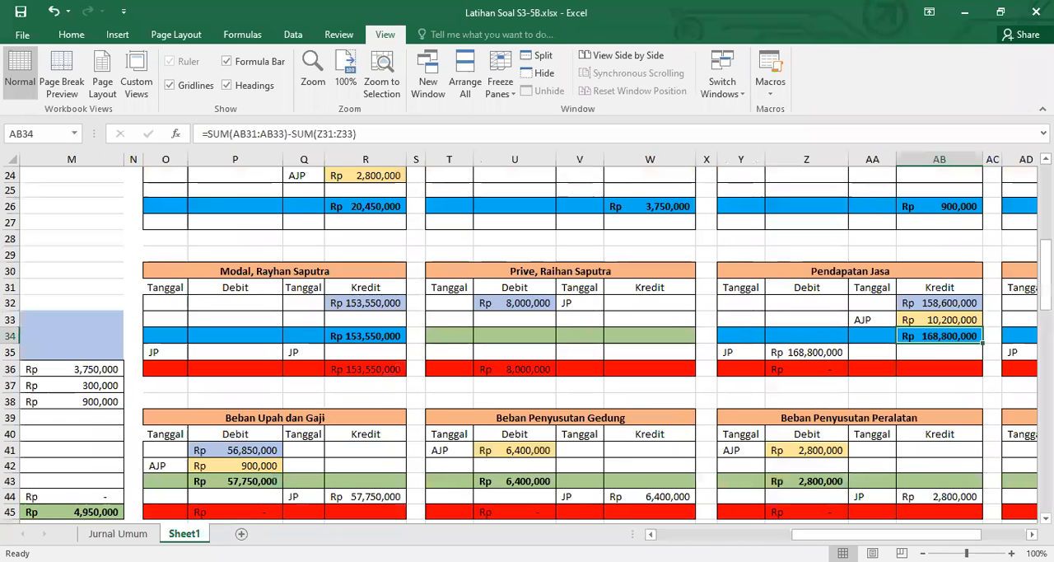
scroll(418, 458, "left", 6)
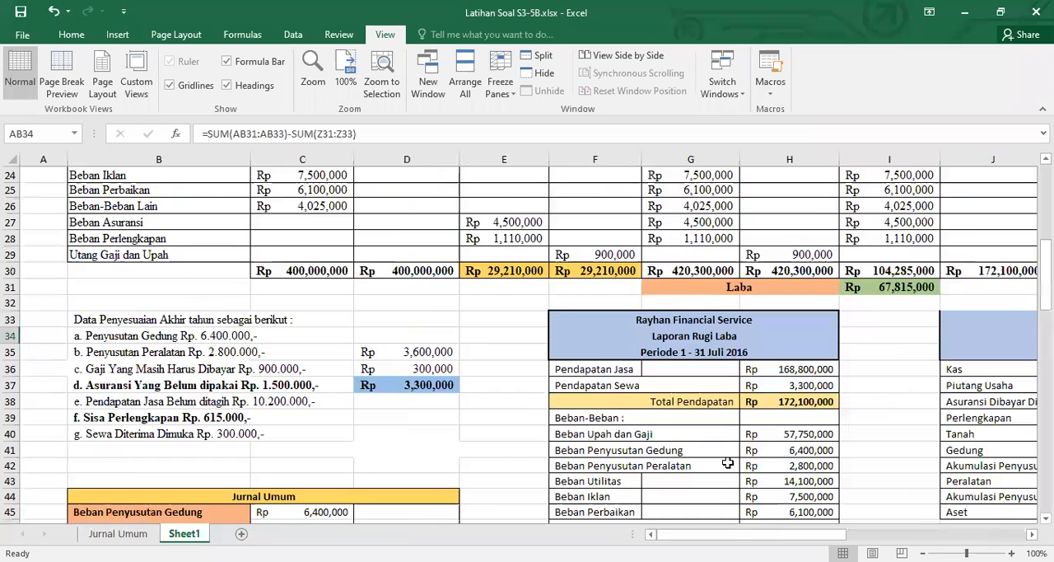
scroll(527, 344, "down", 7)
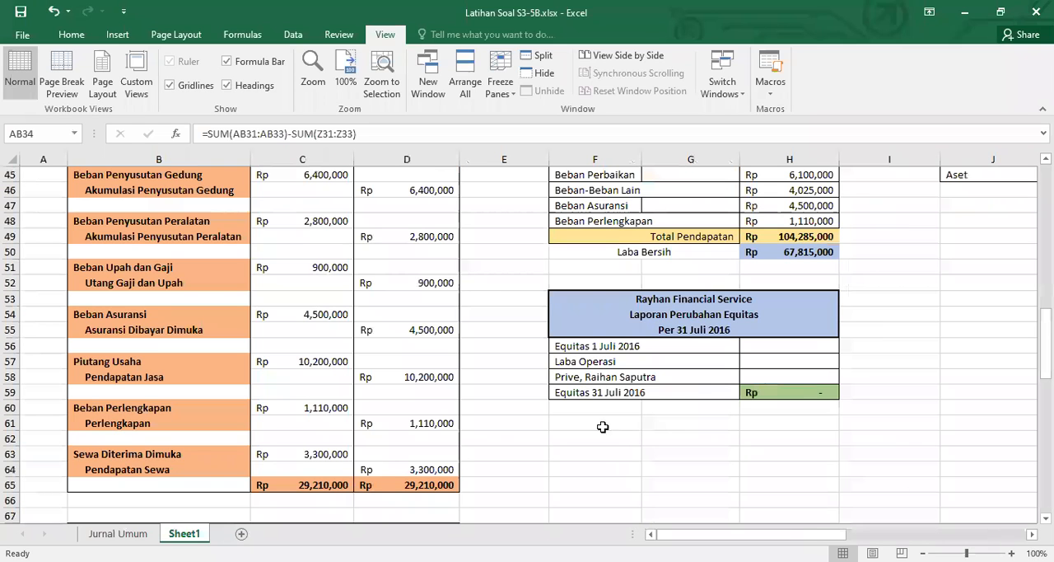
scroll(593, 486, "right", 8)
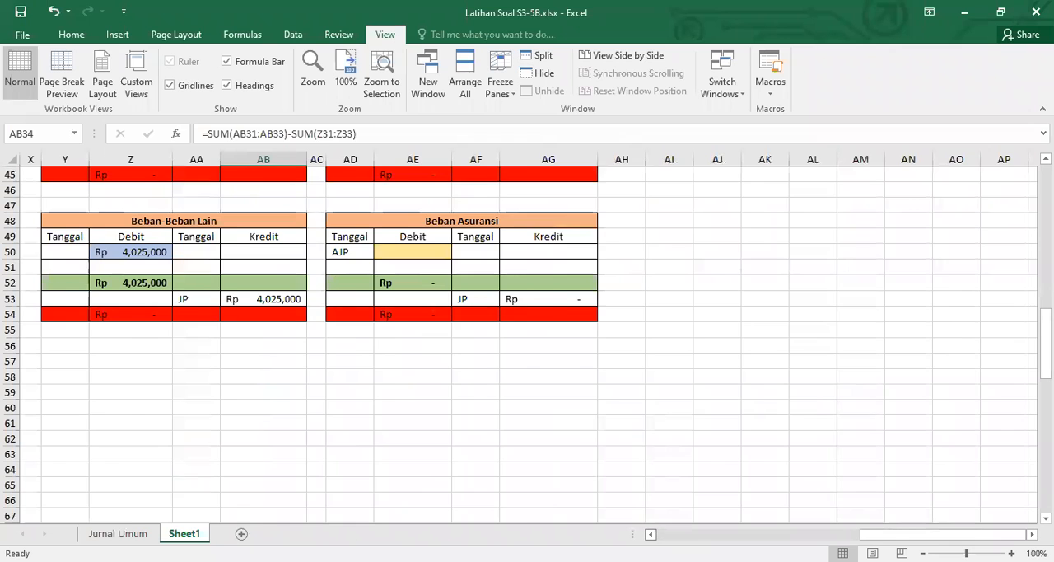
scroll(650, 533, "left", 3)
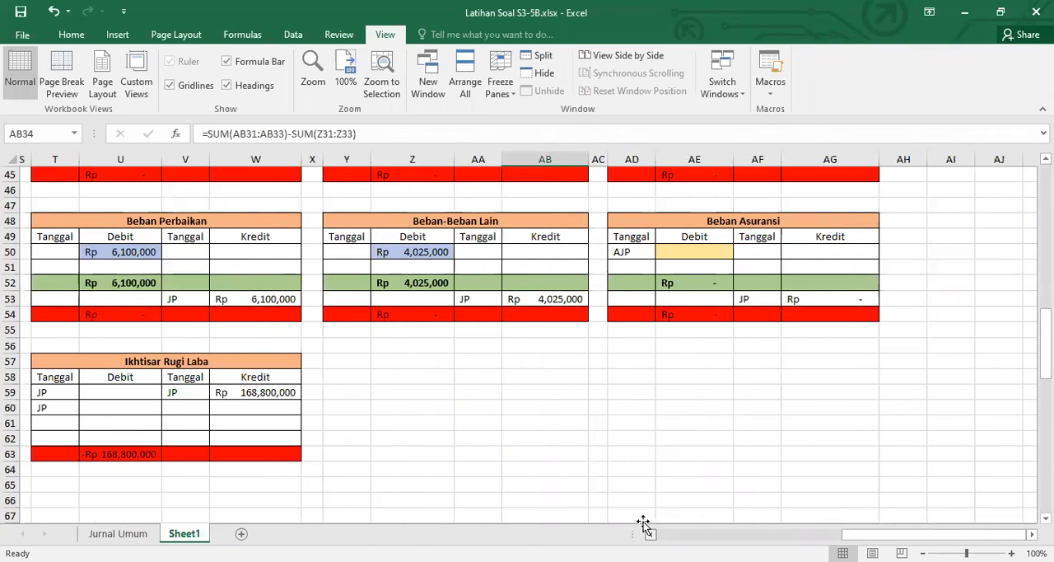
left_click(643, 520)
left_click(651, 535)
left_click(651, 535)
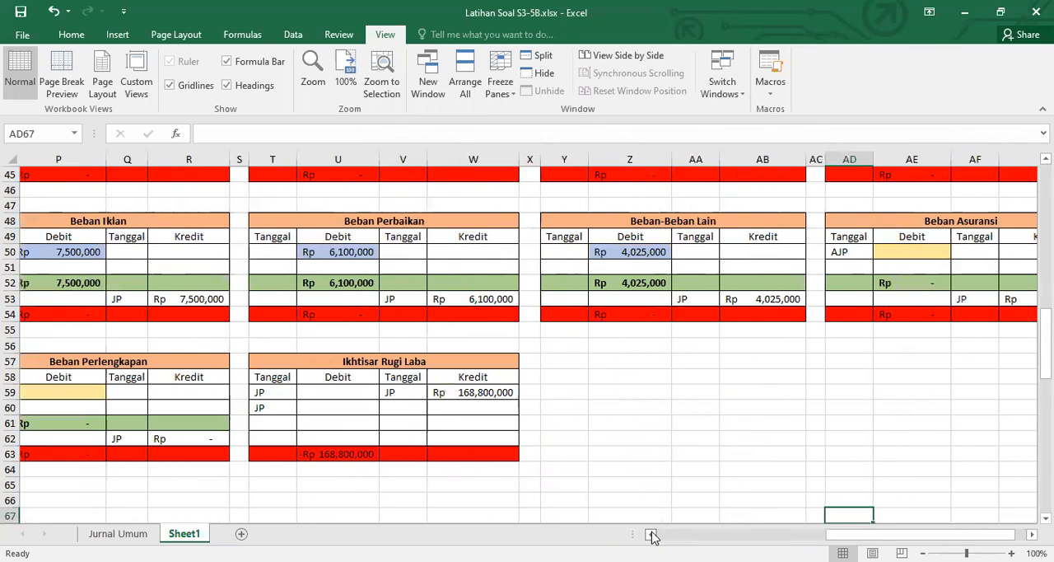
left_click(651, 534)
left_click(652, 534)
left_click(146, 393)
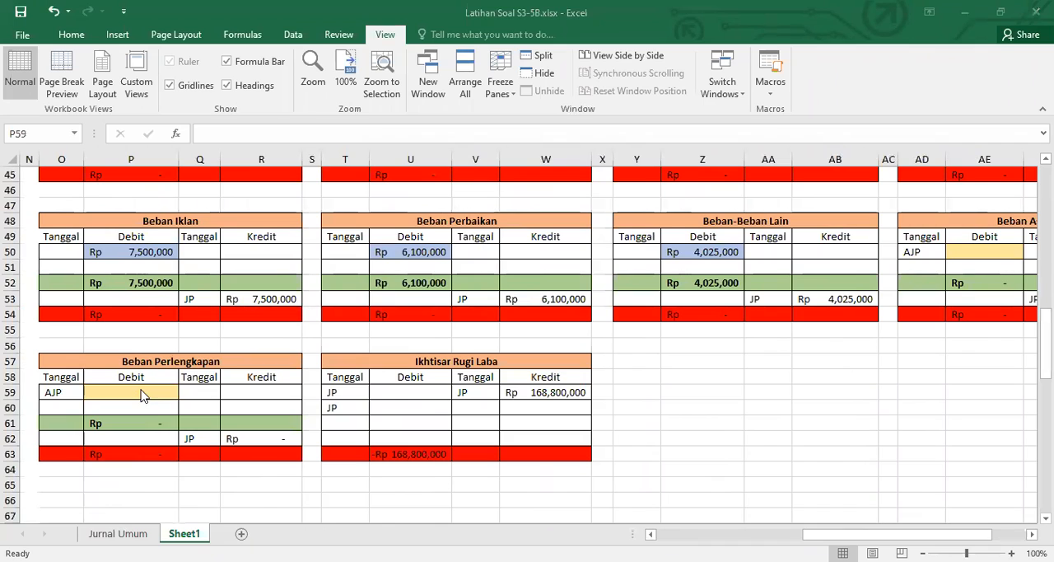
type("=")
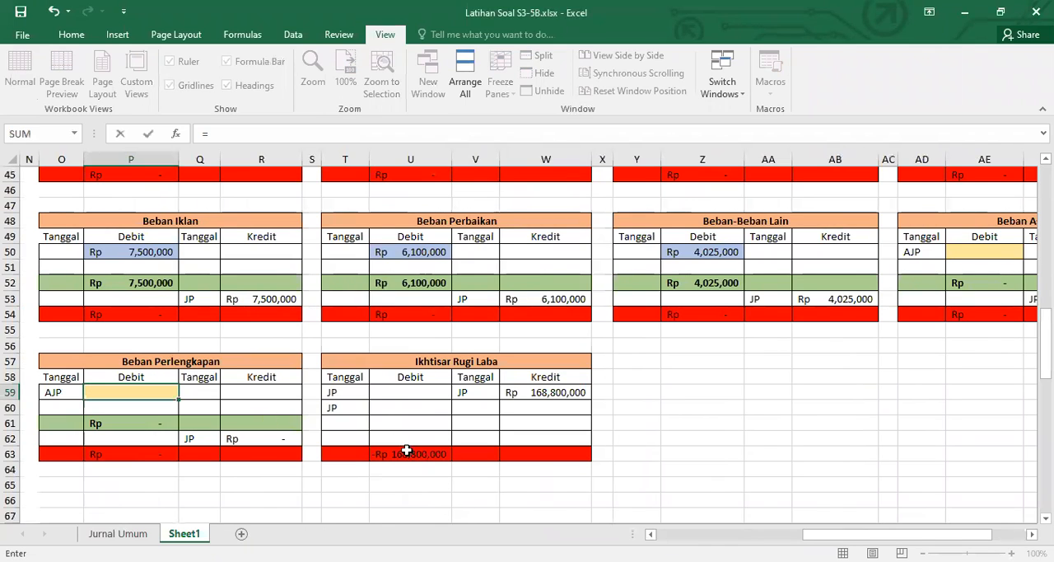
scroll(367, 417, "left", 5)
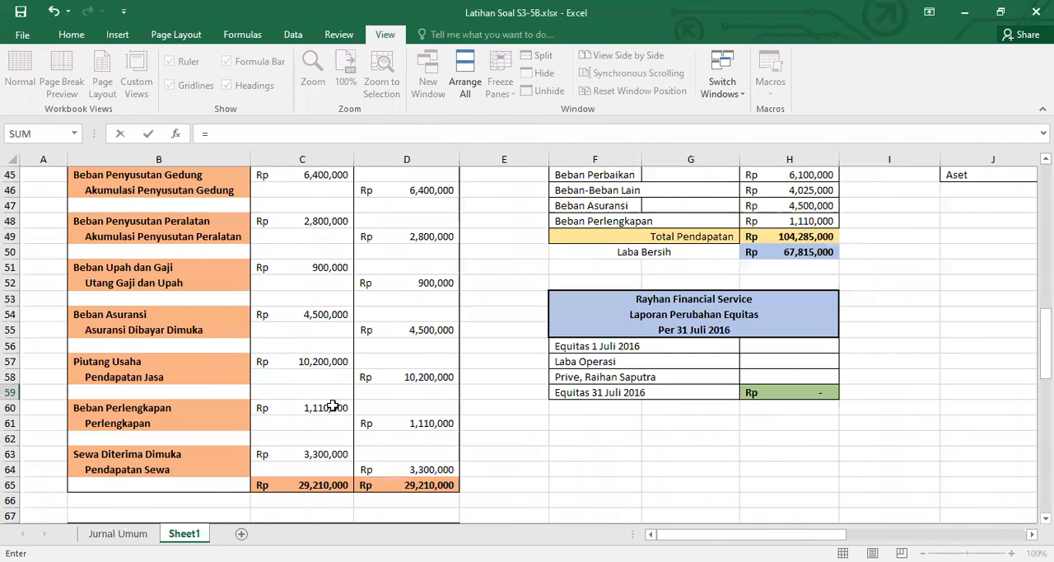
left_click(331, 406)
key("Return")
Link the AJP credit cell AG5 of the Perlengkapan ledger to the Beban Perlengkapan debit with =P59
left_click(1030, 534)
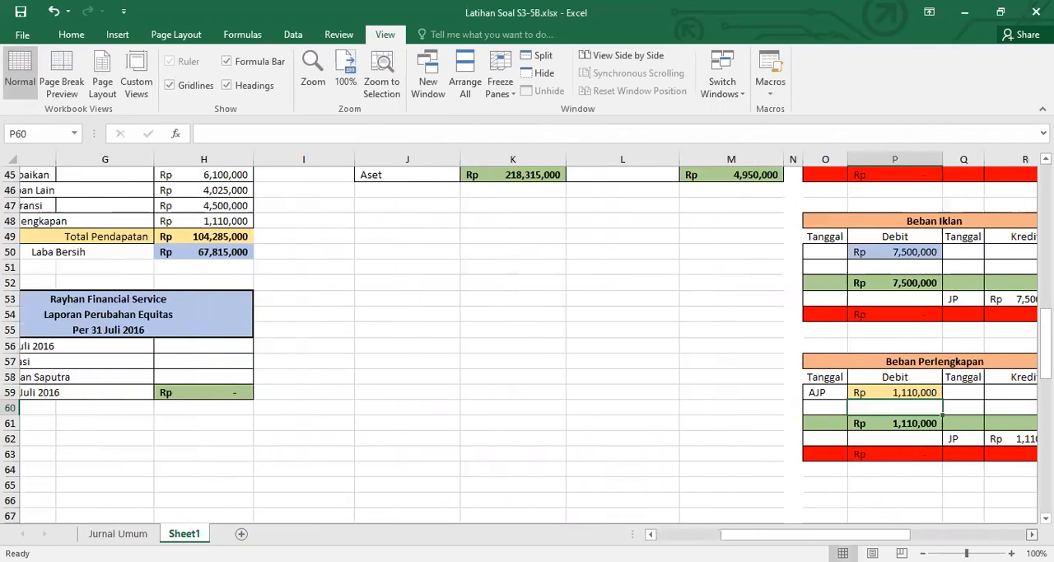
scroll(528, 336, "right", 2)
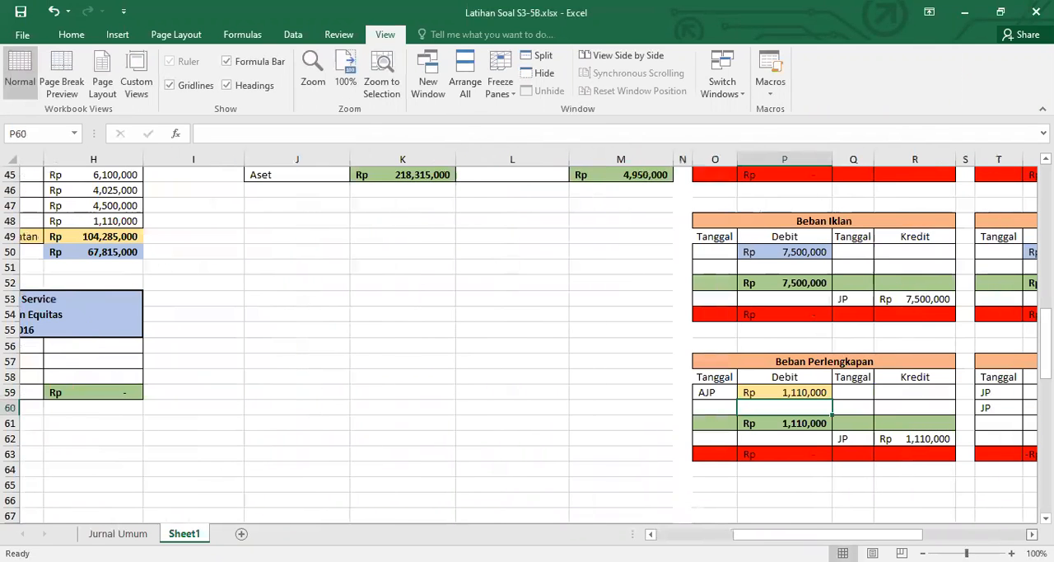
scroll(1009, 515, "right", 5)
scroll(1003, 511, "up", 12)
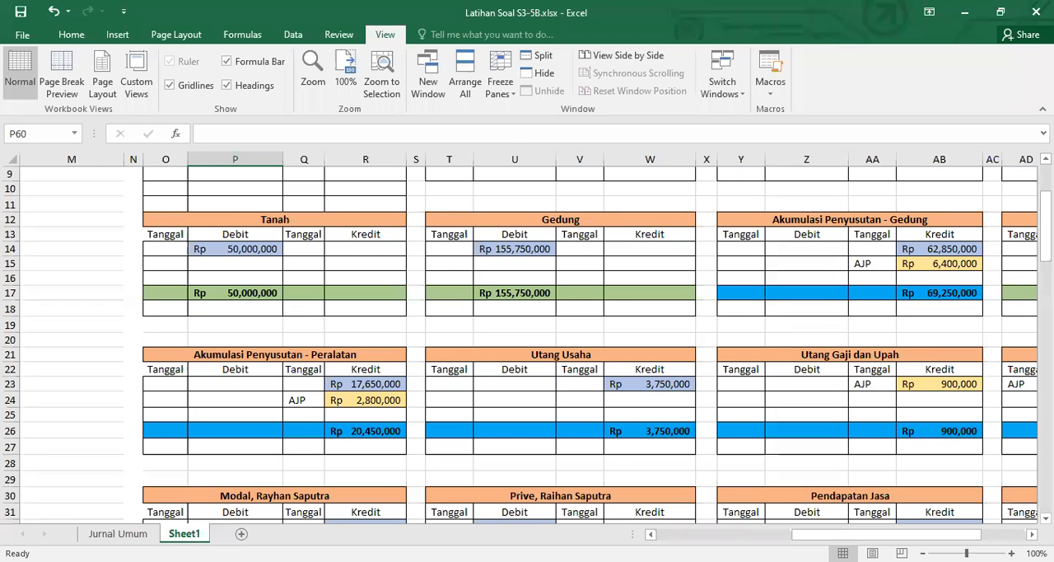
scroll(990, 494, "up", 3)
scroll(1030, 412, "right", 2)
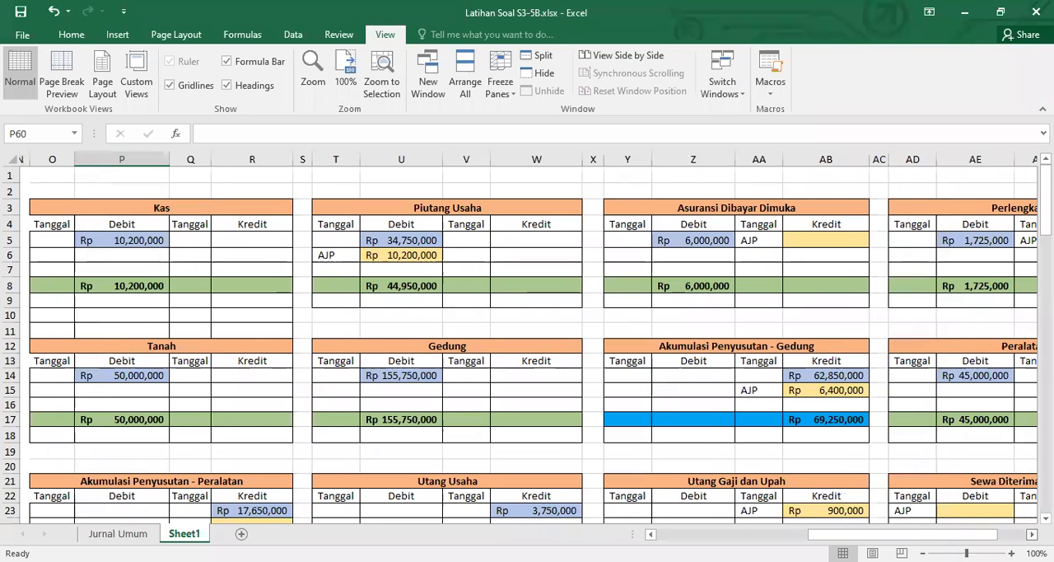
scroll(935, 245, "right", 3)
left_click(933, 243)
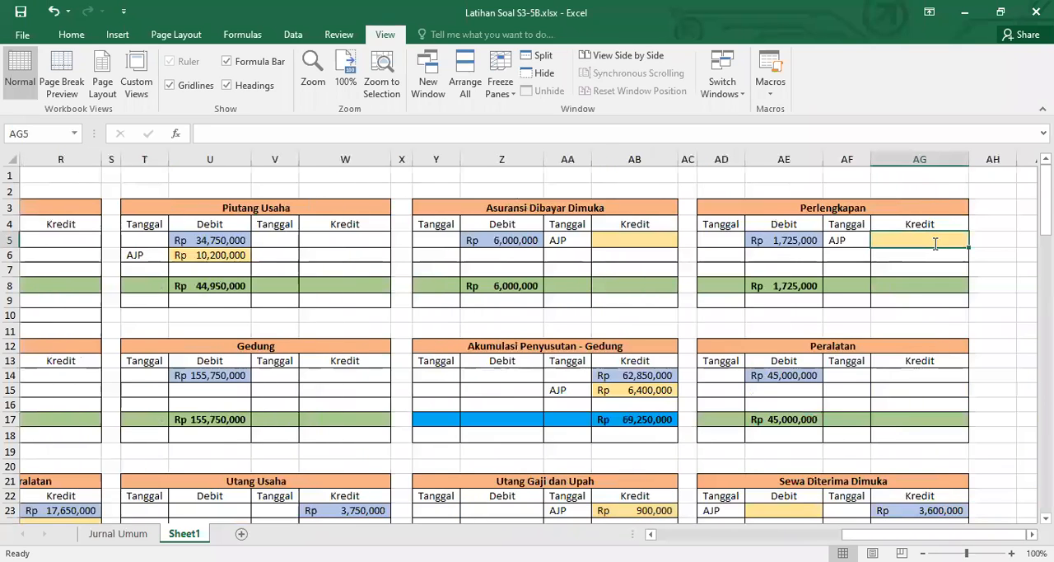
type("=")
scroll(682, 343, "down", 5)
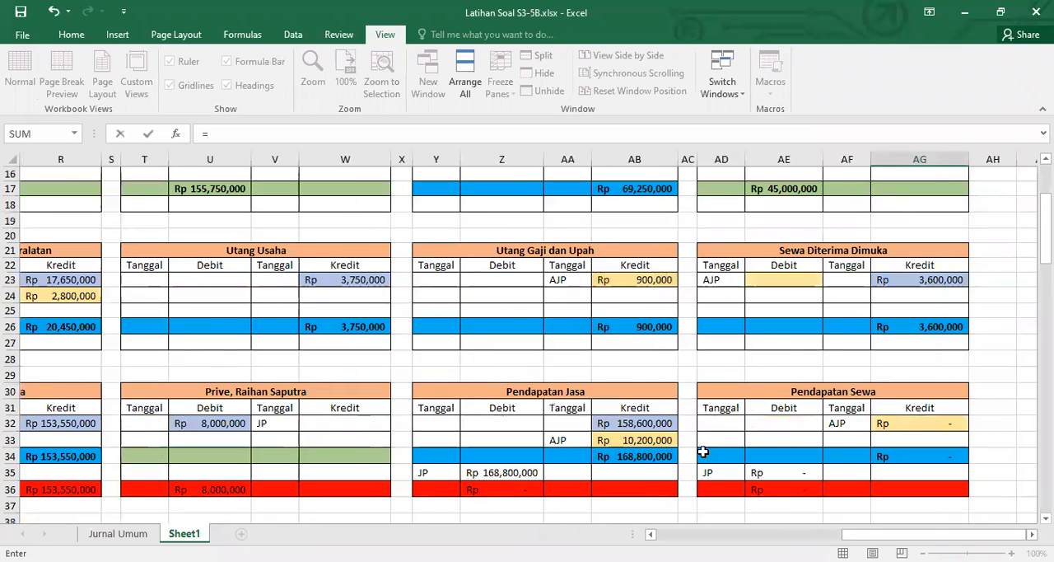
scroll(704, 451, "down", 5)
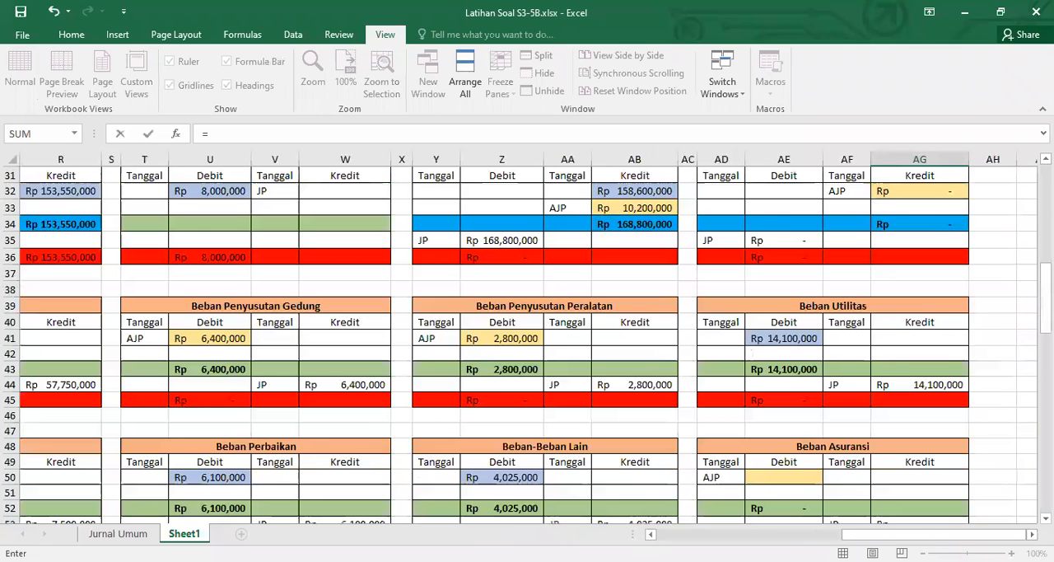
scroll(527, 337, "left", 3)
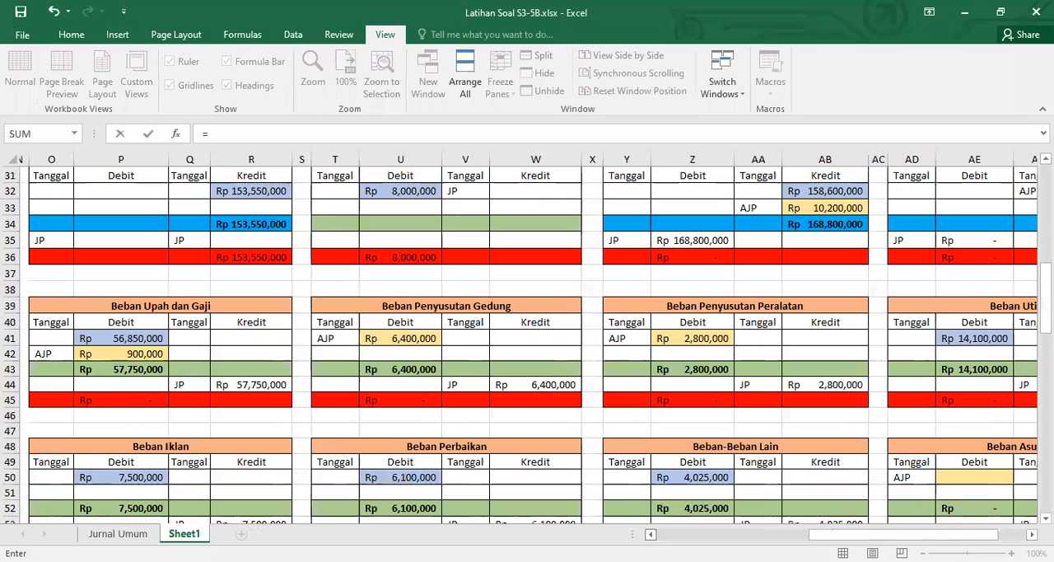
scroll(356, 429, "down", 4)
scroll(356, 429, "left", 3)
left_click(362, 425)
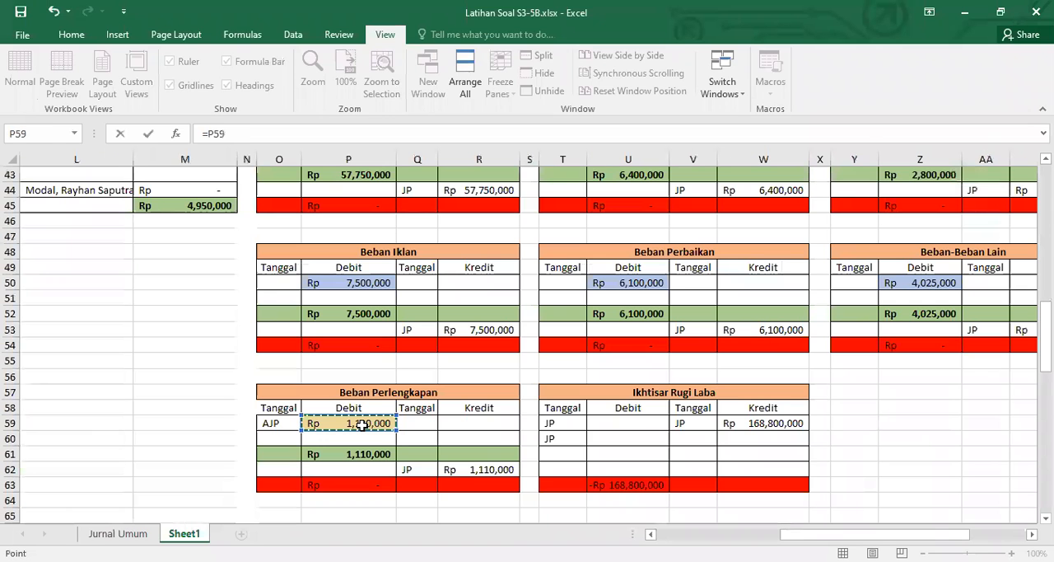
key("Escape")
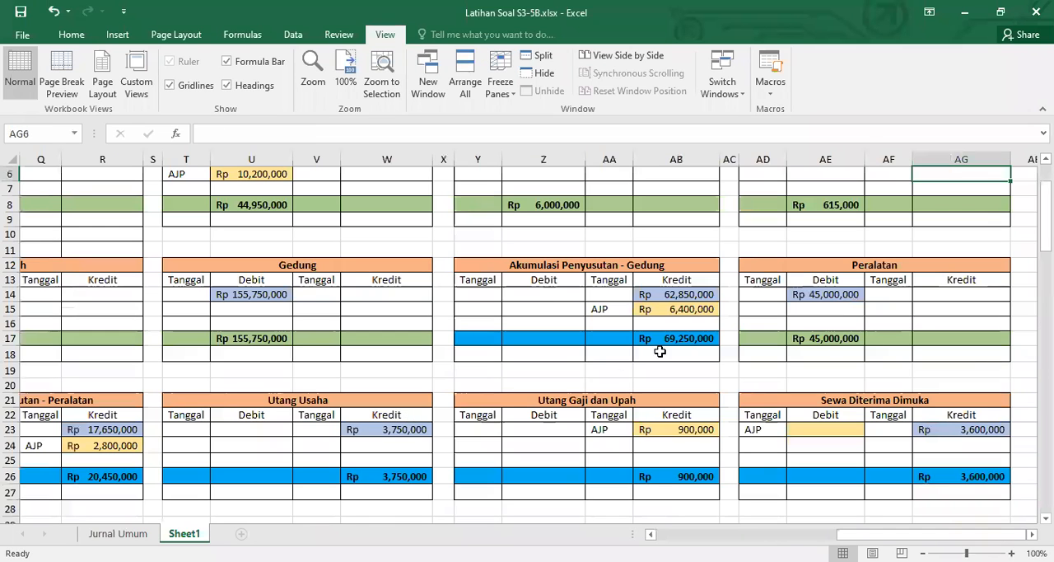
Check the Jurnal Umum for the Sewa Diterima Dimuka adjusting entry and look through the ledgers for its account
scroll(593, 504, "up", 2)
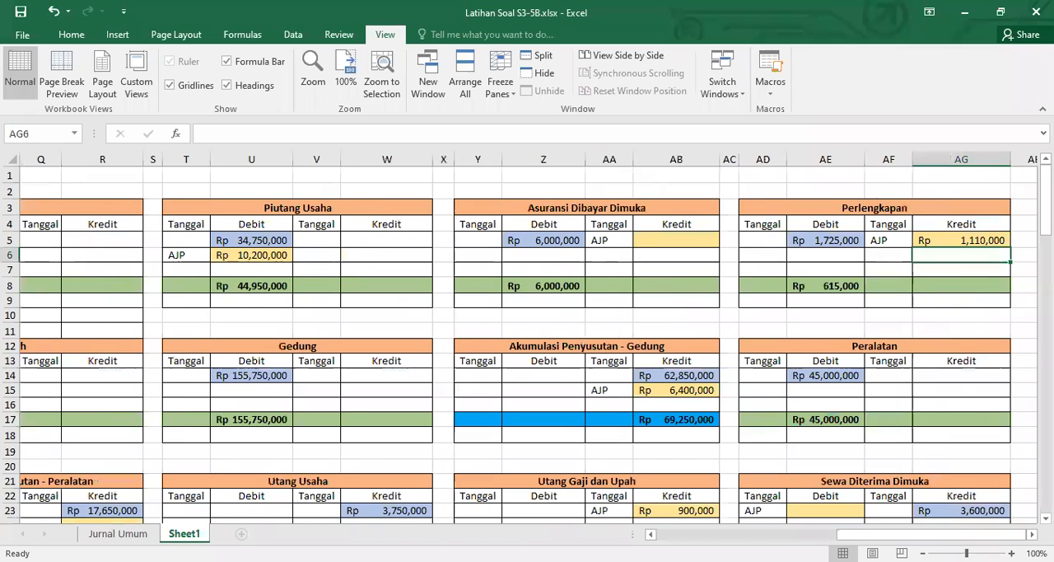
scroll(527, 345, "left", 5)
scroll(527, 344, "down", 5)
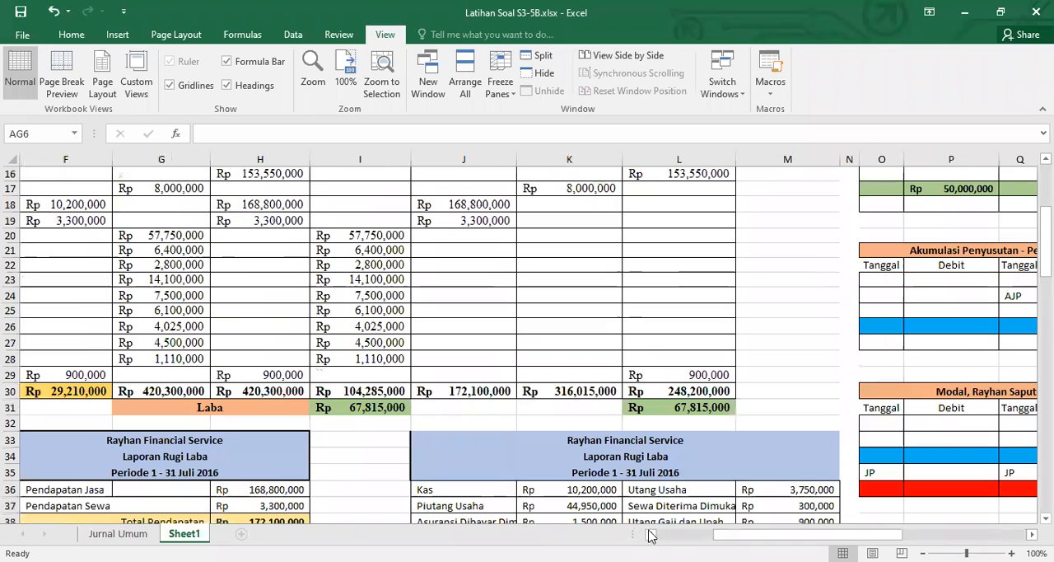
scroll(560, 499, "down", 8)
scroll(560, 499, "left", 3)
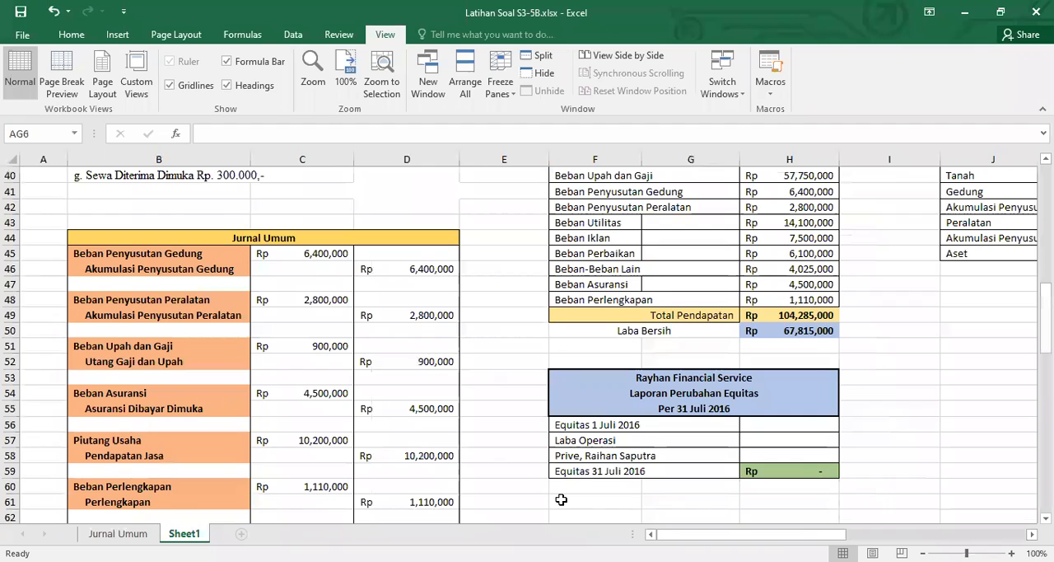
scroll(560, 499, "down", 3)
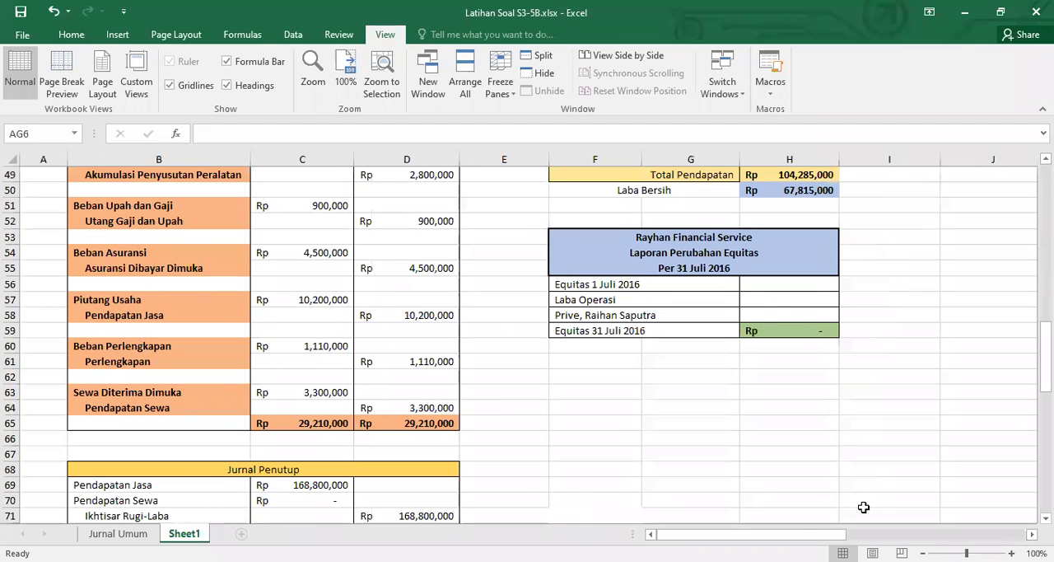
scroll(543, 338, "right", 6)
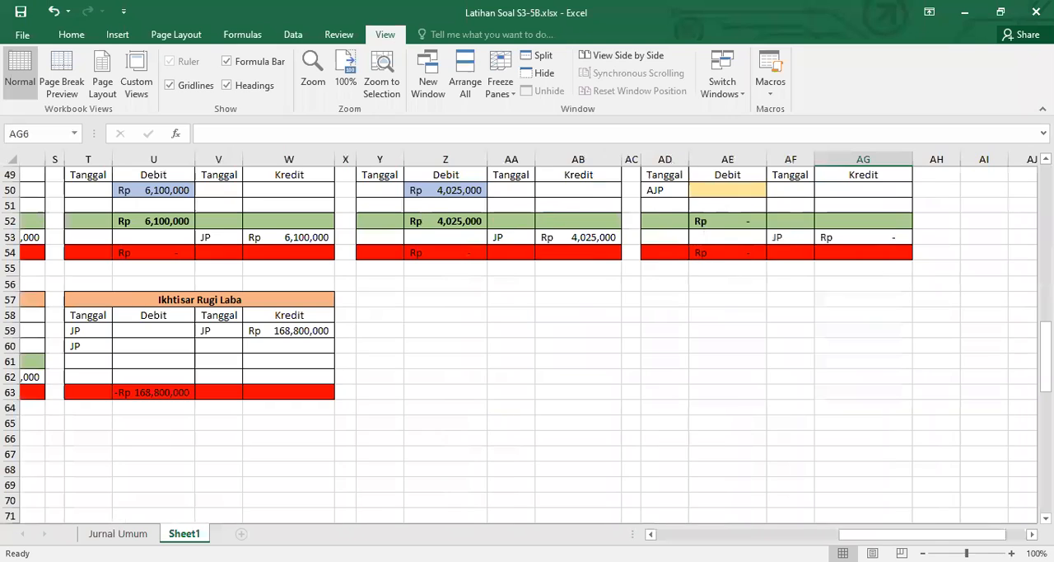
scroll(697, 536, "left", 5)
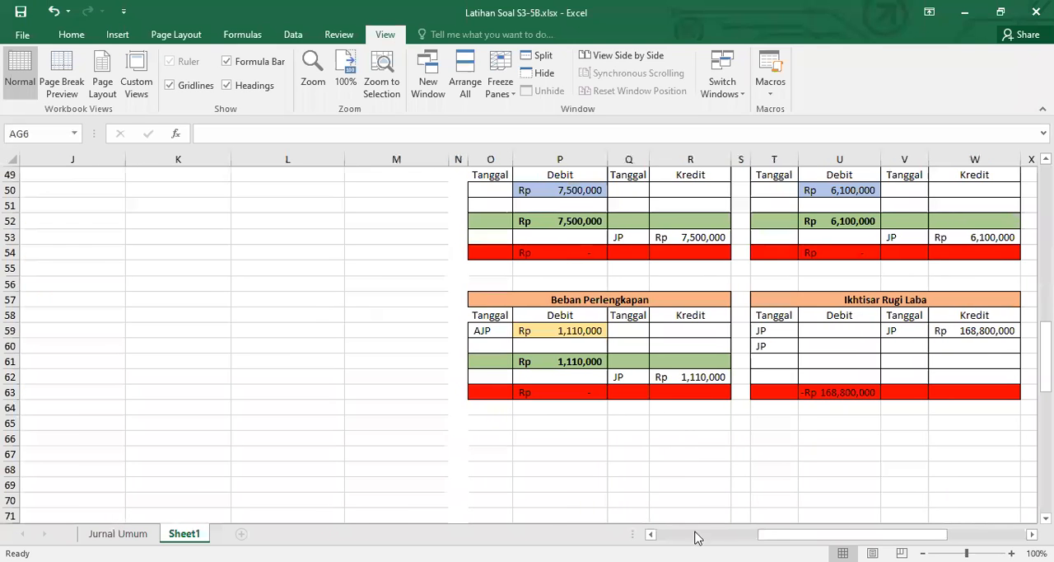
scroll(792, 505, "up", 4)
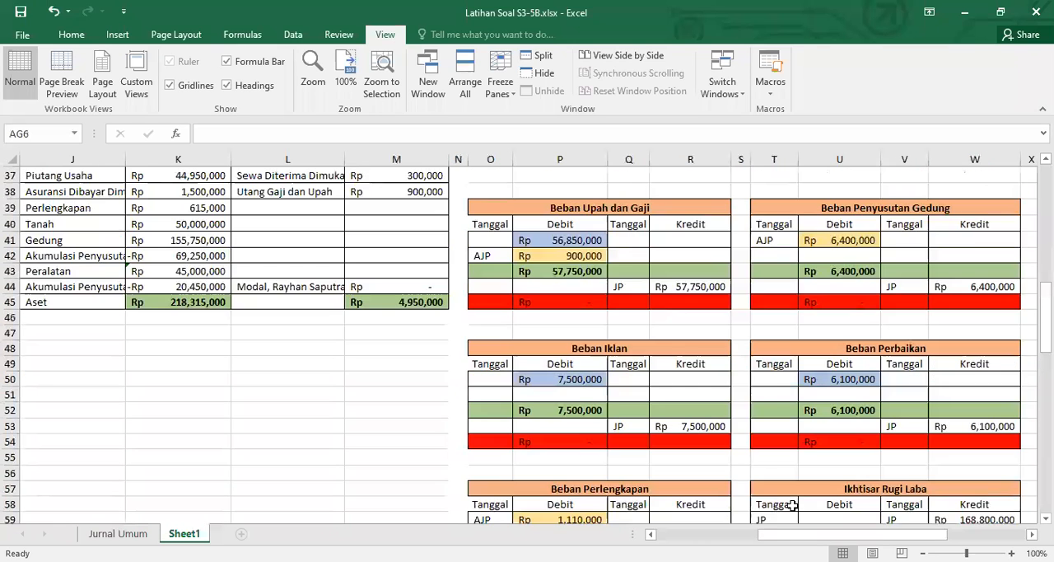
scroll(792, 505, "up", 4)
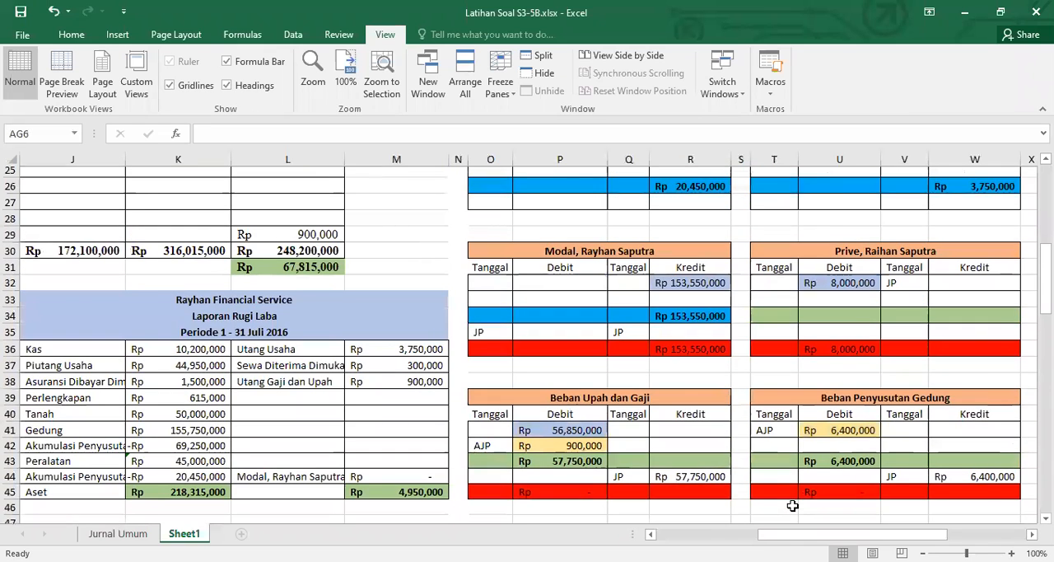
scroll(792, 505, "up", 5)
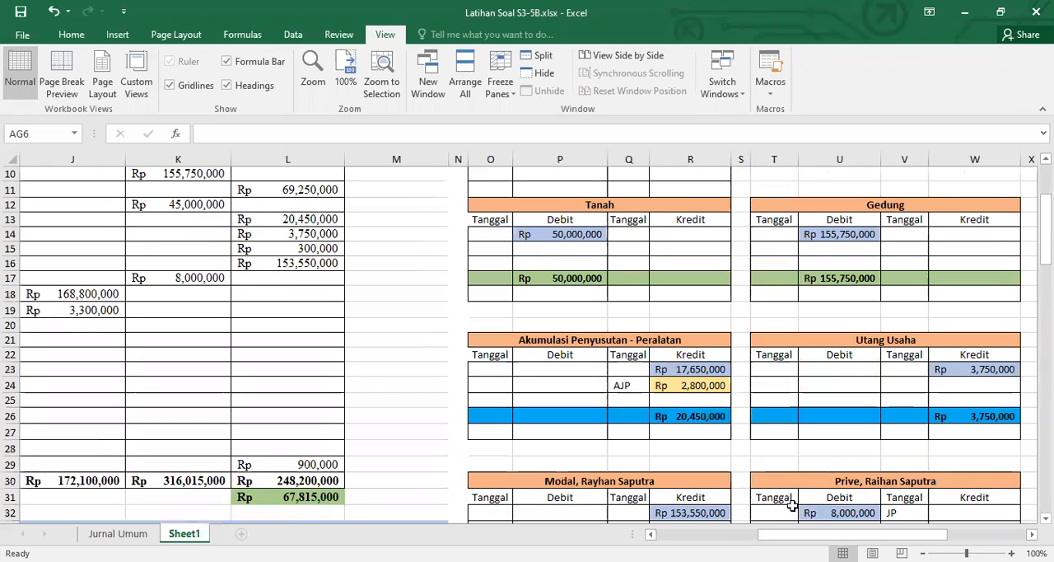
scroll(792, 504, "up", 3)
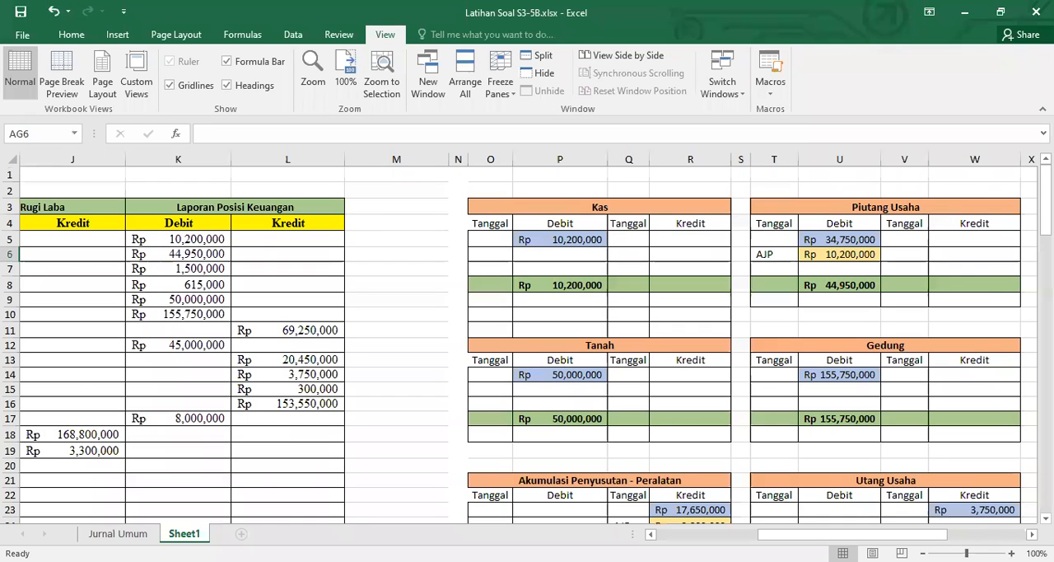
scroll(527, 337, "right", 2)
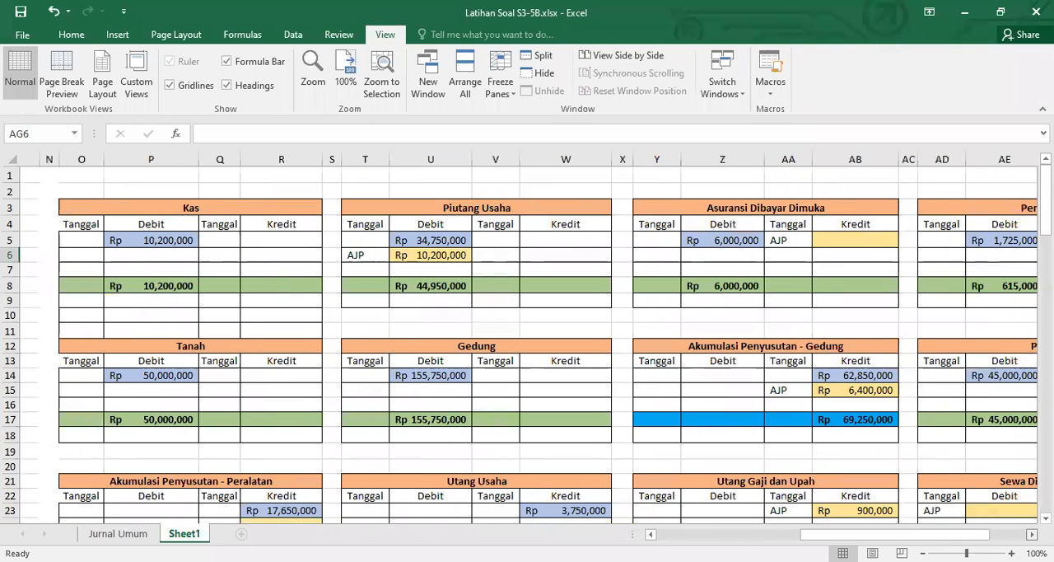
scroll(527, 338, "right", 1)
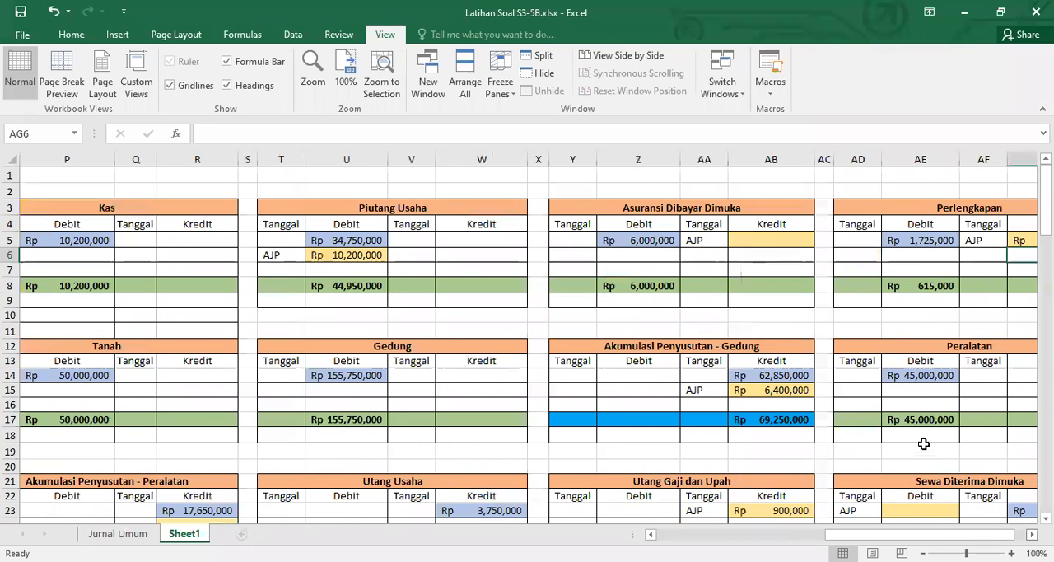
Link the AJP debit cell AE23 of the Sewa Diterima Dimuka ledger to the Sewa Diterima Dimuka debit amount in the Jurnal Umum
scroll(914, 417, "down", 2)
left_click(914, 417)
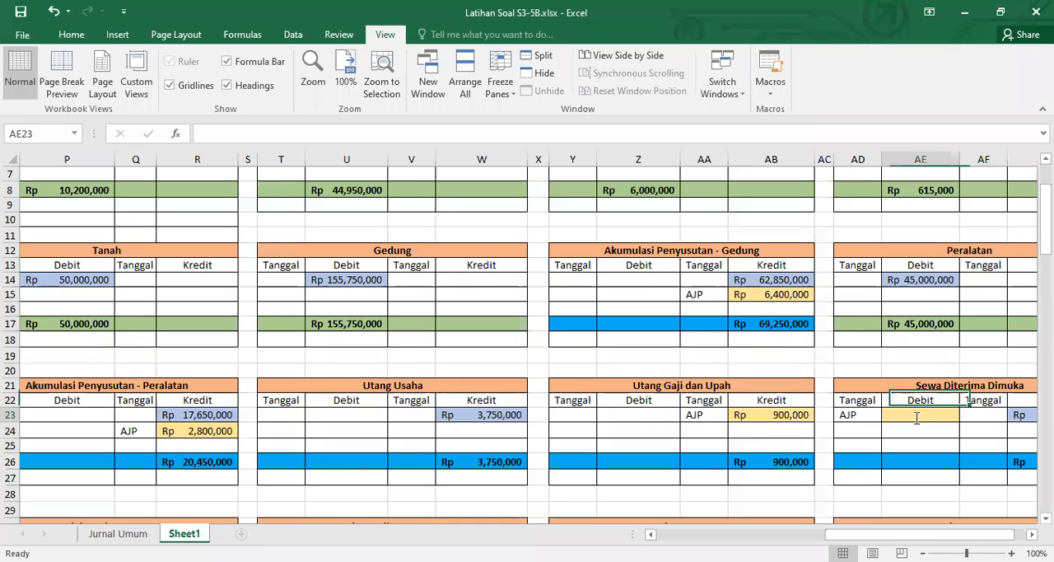
type("=")
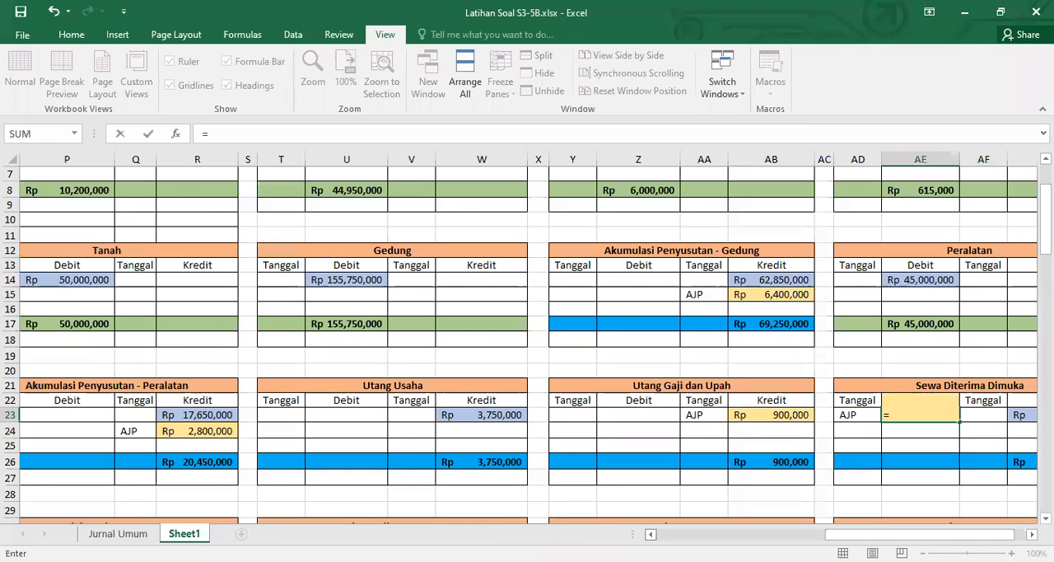
scroll(526, 338, "left", 5)
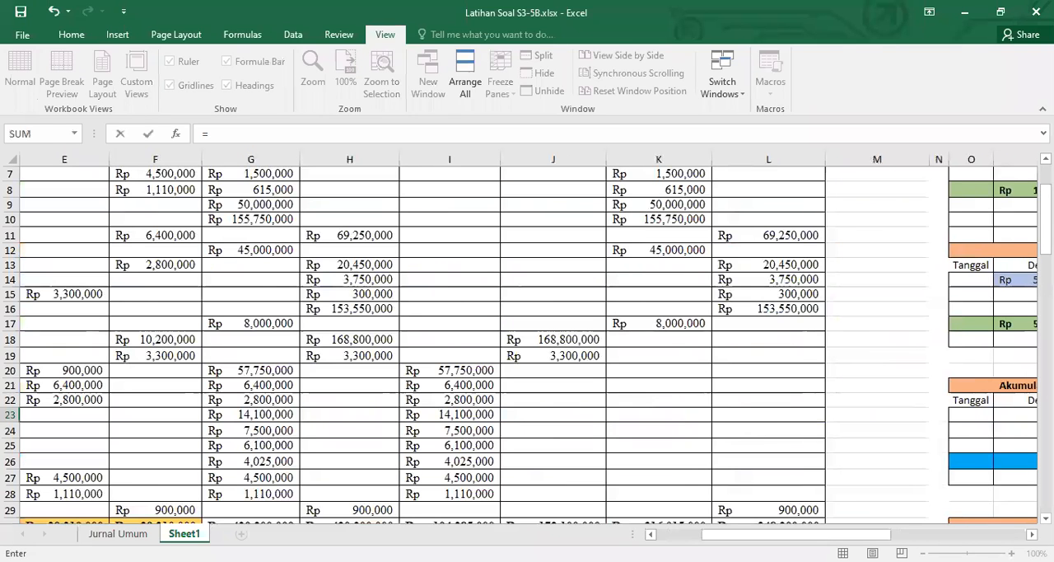
scroll(527, 337, "left", 2)
scroll(527, 338, "down", 10)
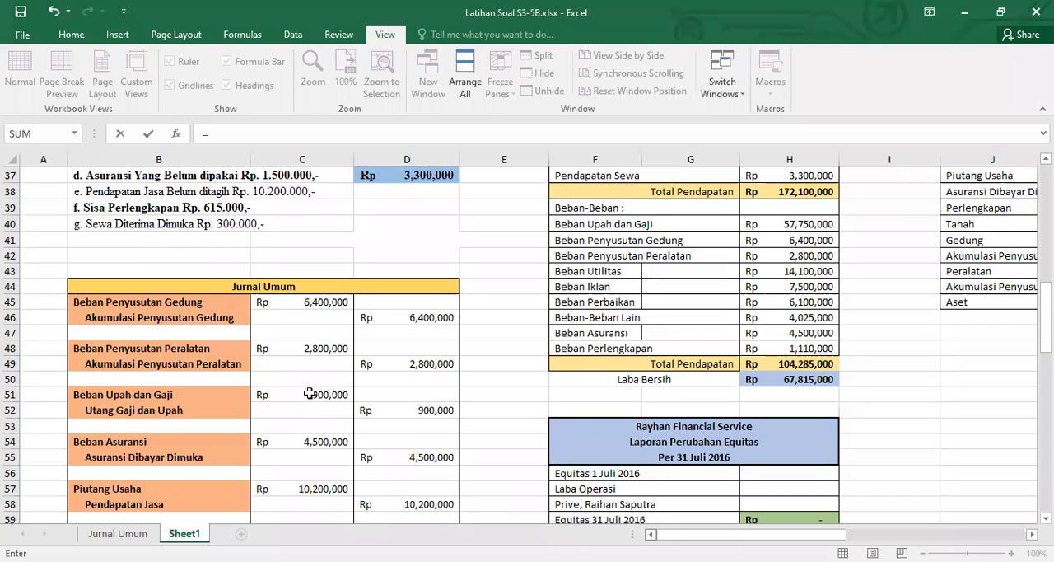
key("Escape")
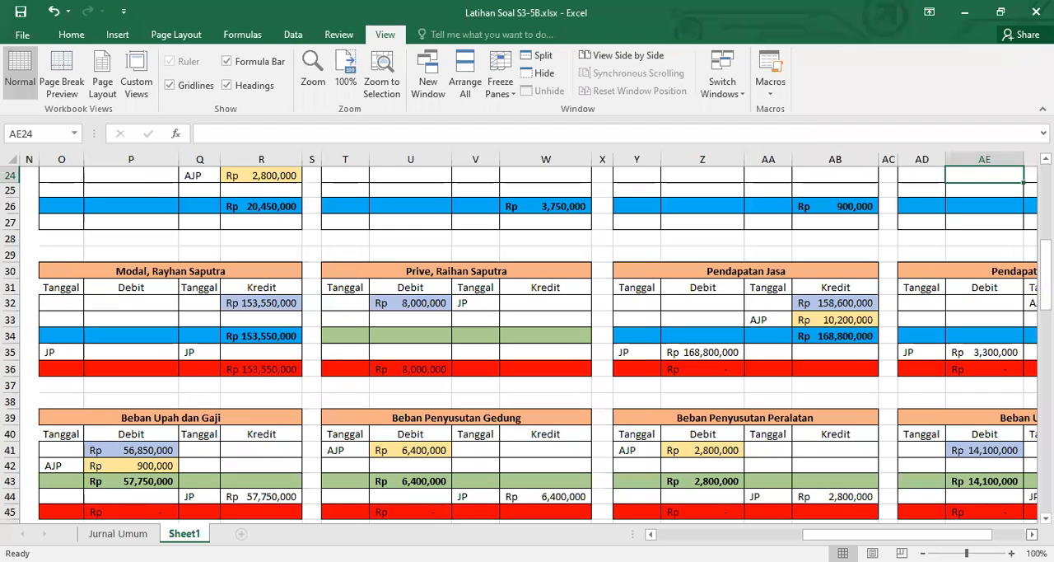
Link the AJP credit cell AG32 of the Pendapatan Sewa ledger to the Sewa Diterima Dimuka AJP debit with =AE23
scroll(535, 338, "down", 2)
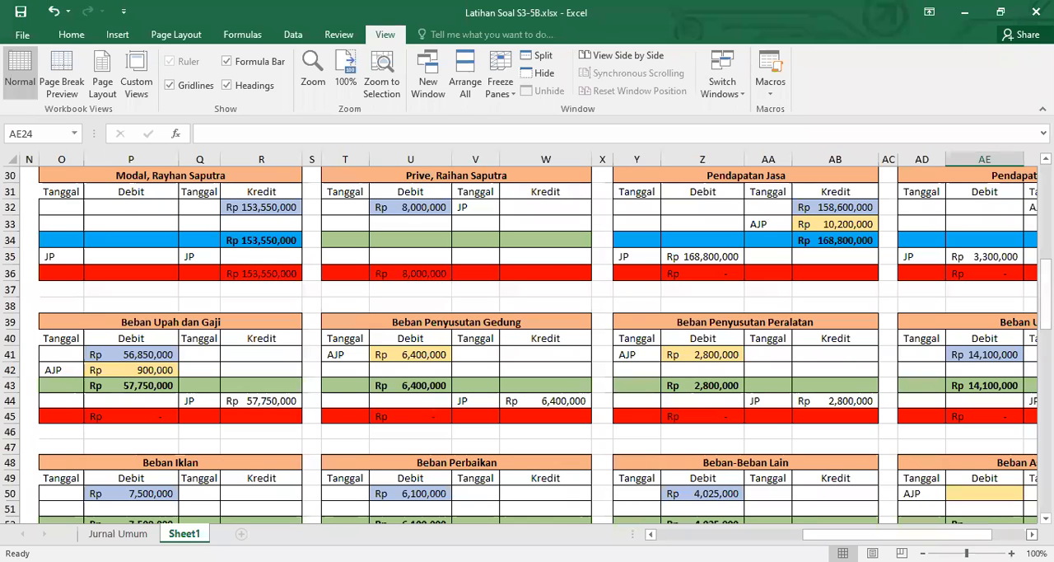
scroll(535, 337, "down", 3)
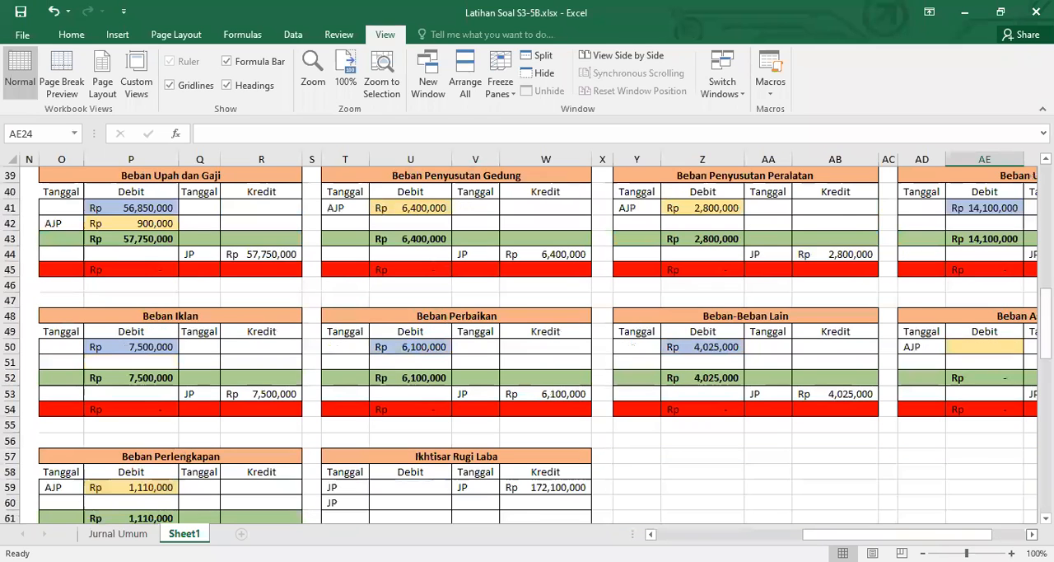
scroll(527, 337, "up", 4)
scroll(527, 338, "right", 2)
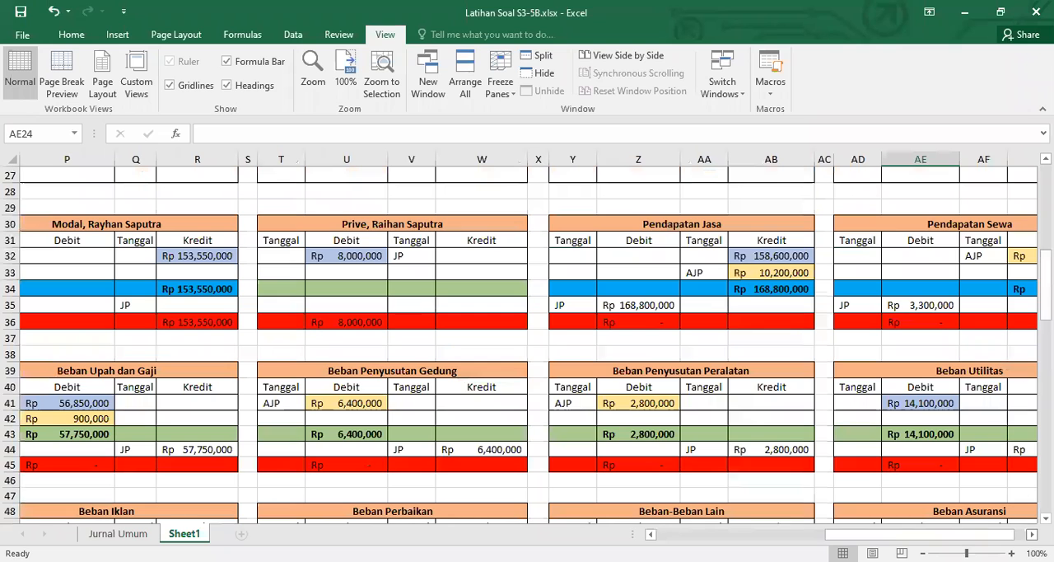
left_click(1028, 257)
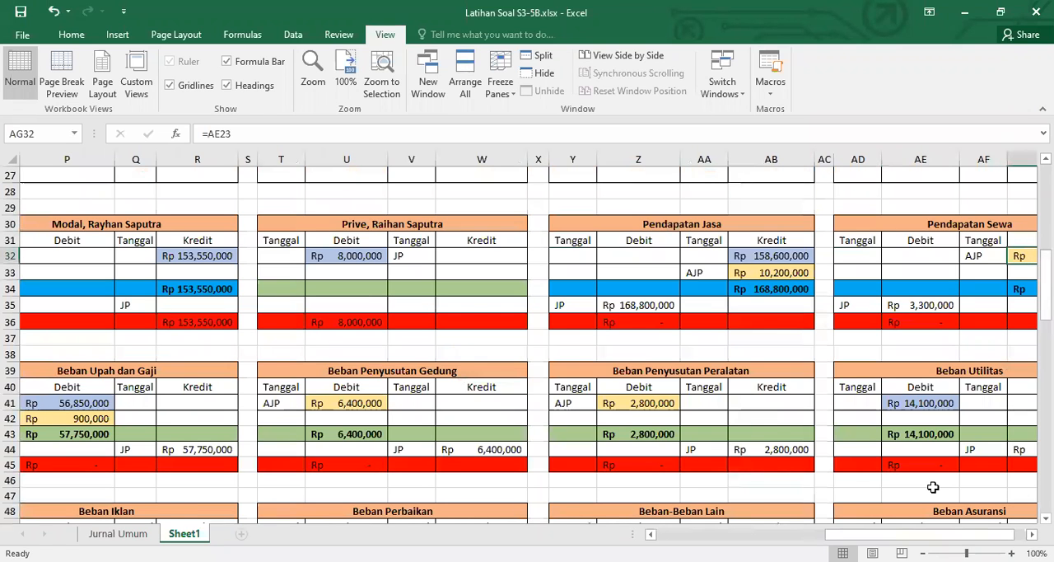
type("=")
scroll(936, 486, "up", 4)
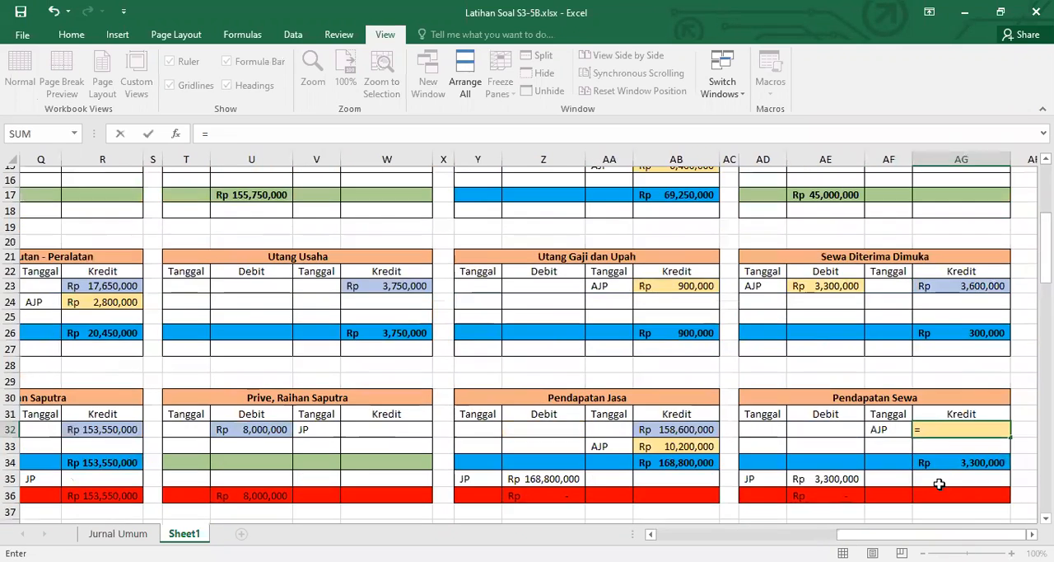
scroll(839, 303, "up", 1)
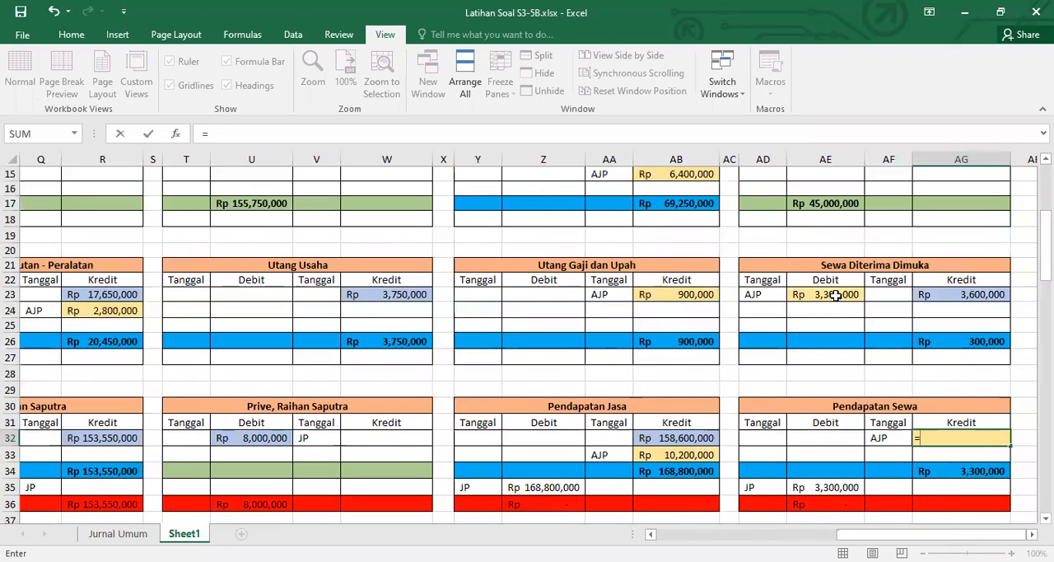
left_click(835, 297)
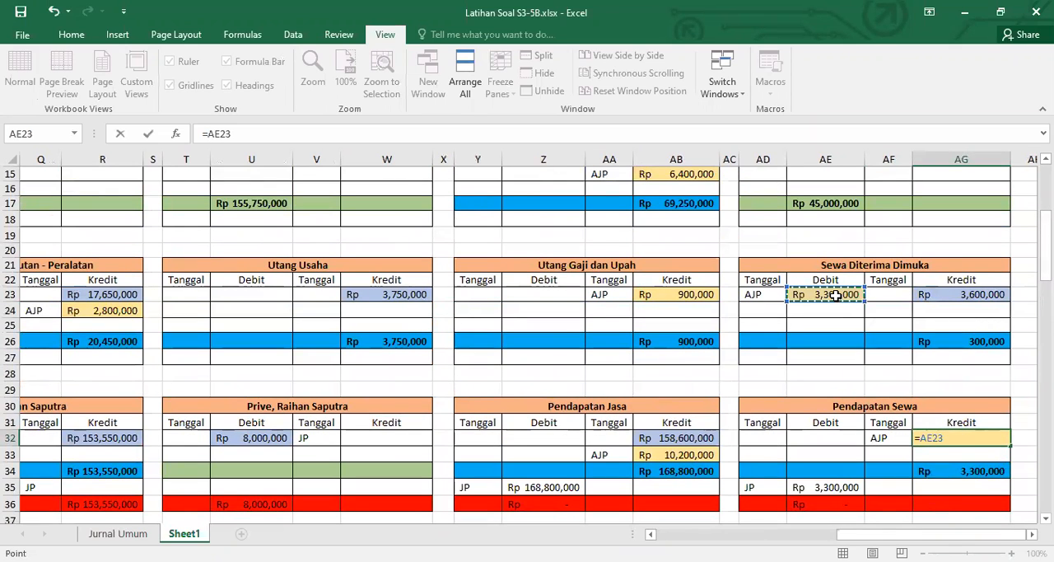
key("Return")
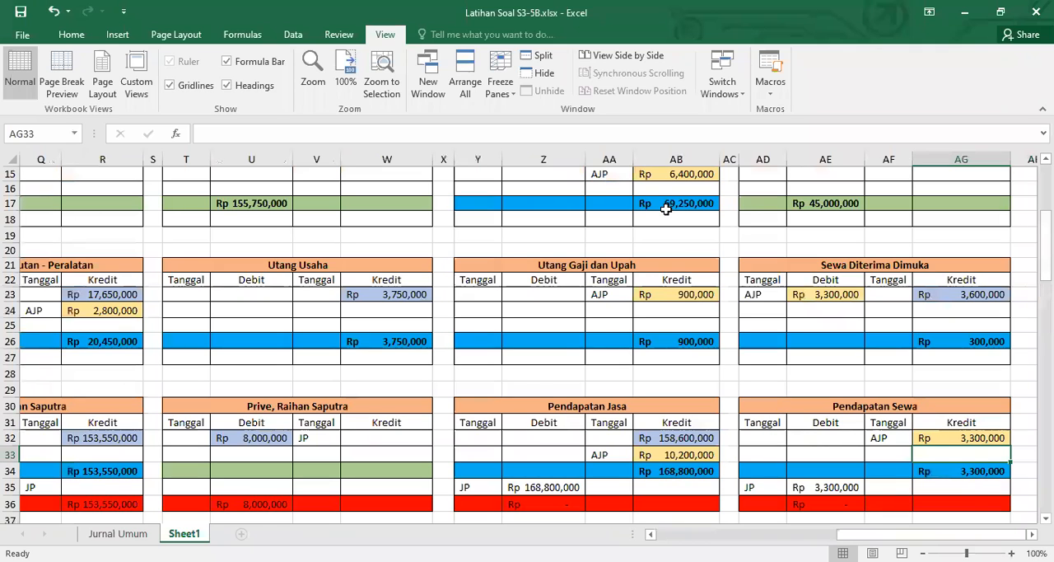
Review the worksheet balances, the Laporan Rugi Laba, the Jurnal Umum and the closing entries in the Jurnal Penutup
scroll(665, 209, "up", 2)
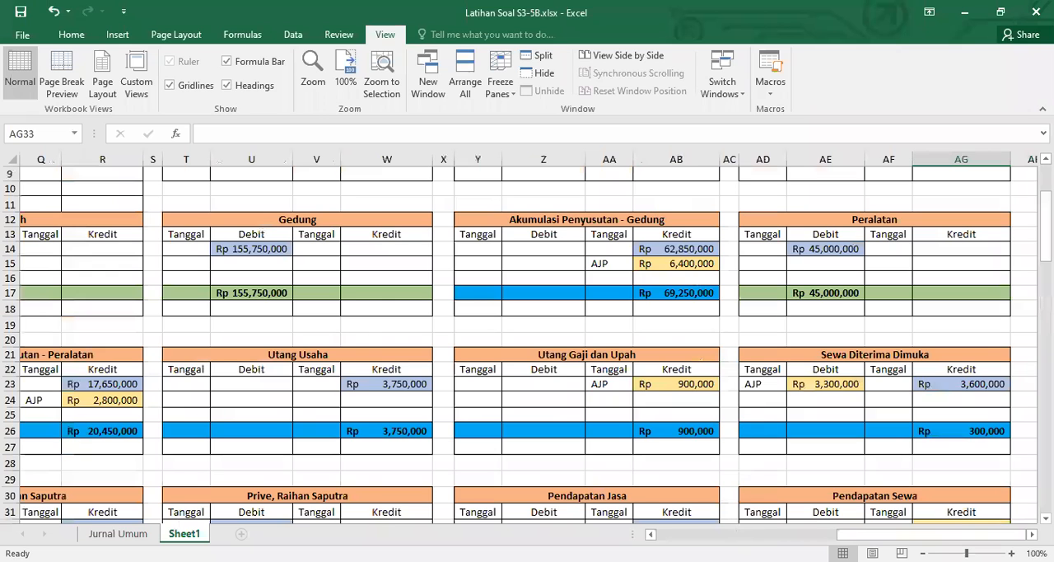
scroll(527, 337, "left", 3)
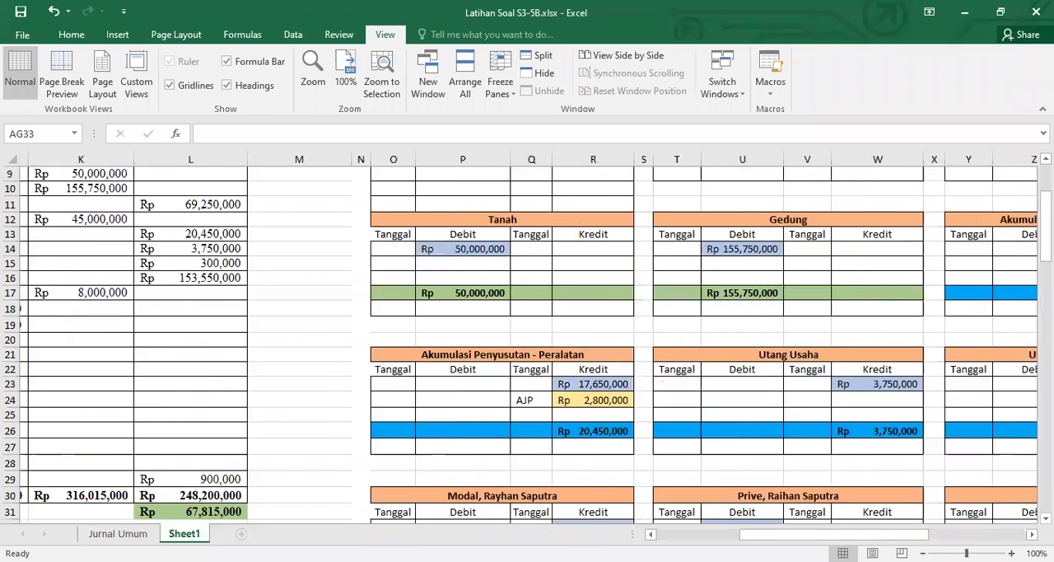
scroll(527, 337, "left", 3)
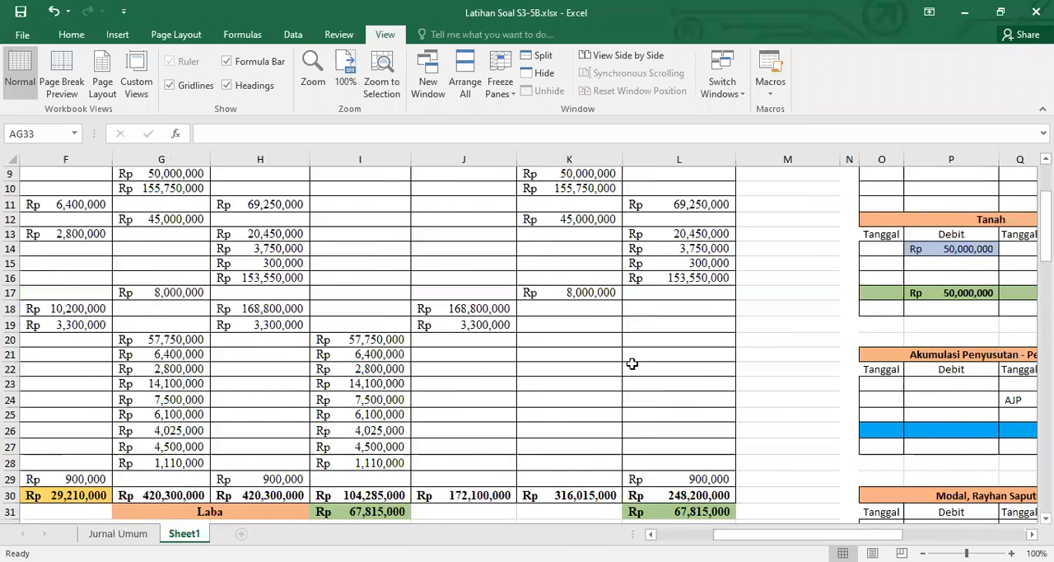
scroll(630, 359, "left", 3)
scroll(631, 360, "down", 1)
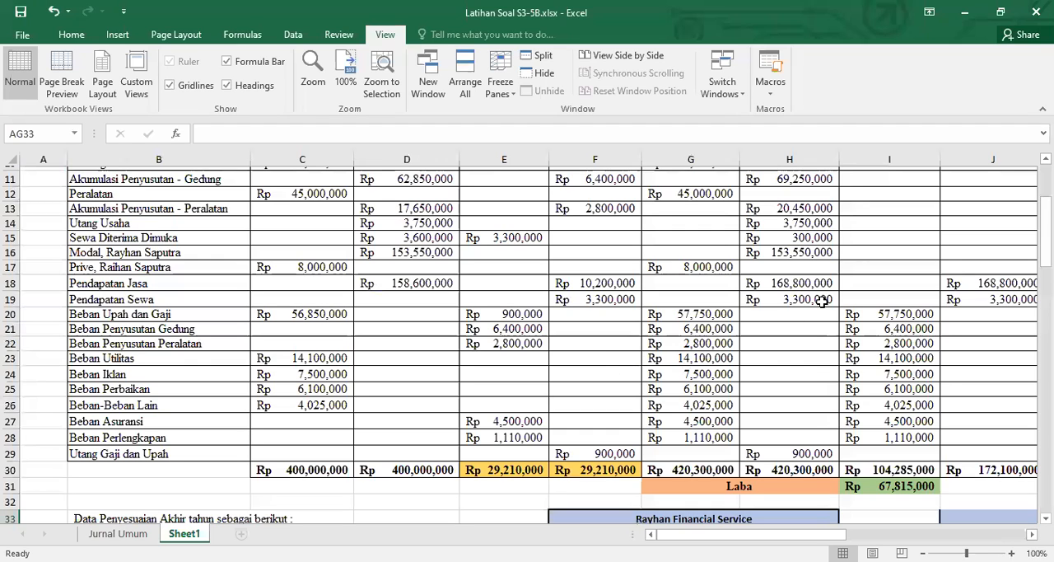
scroll(822, 302, "down", 7)
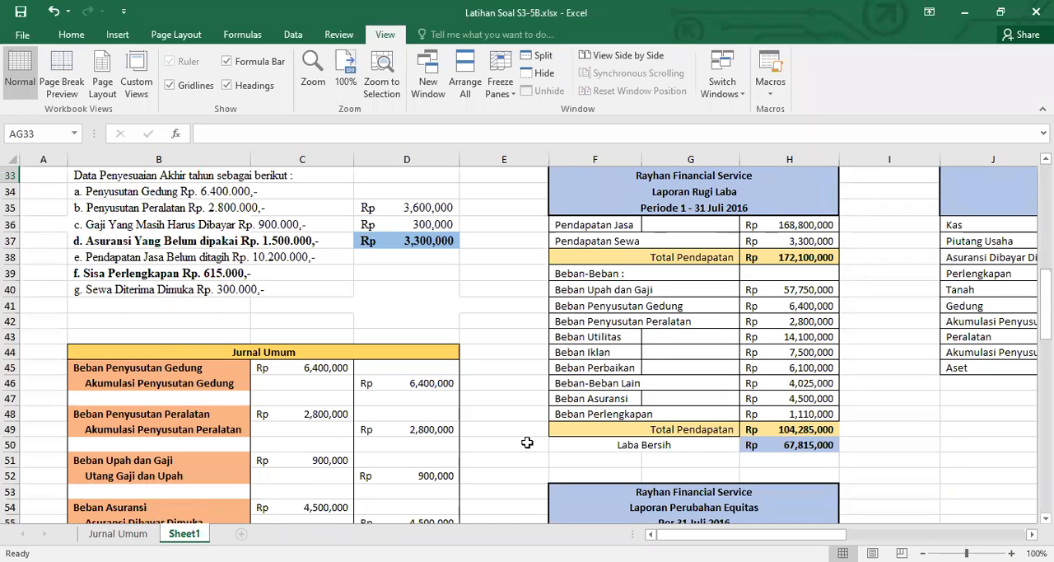
scroll(527, 442, "down", 4)
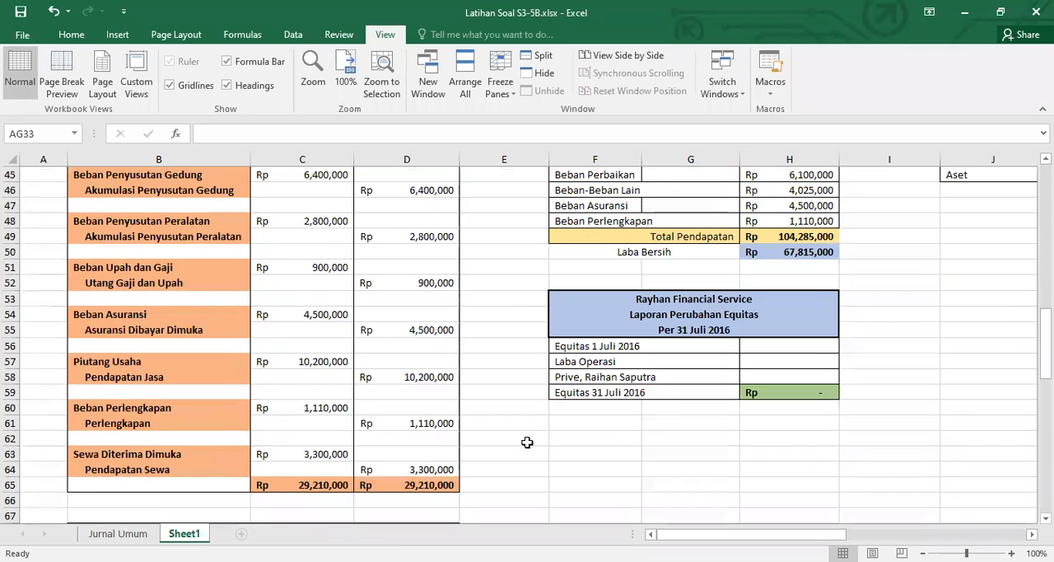
scroll(527, 442, "down", 9)
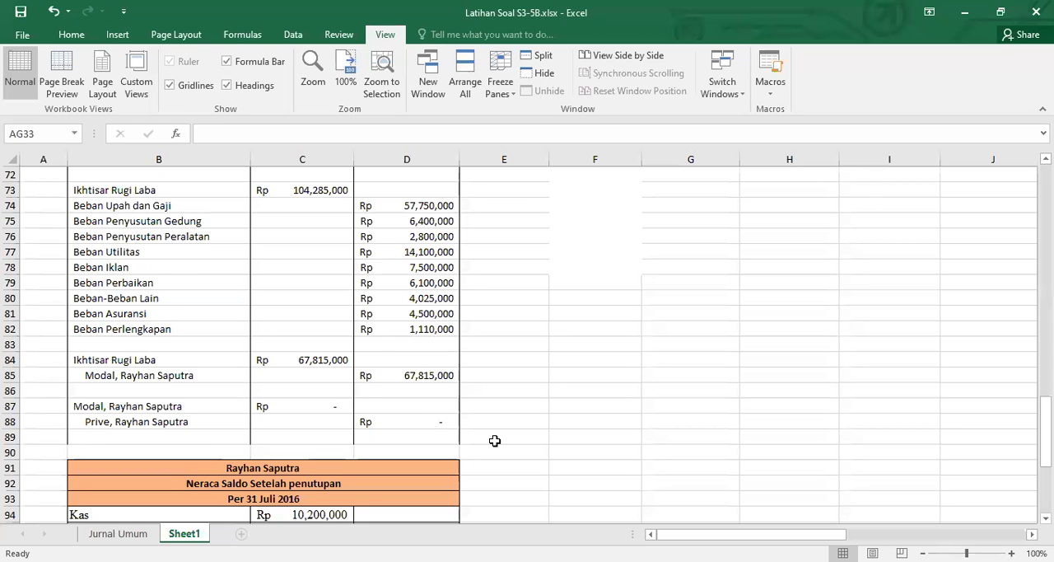
scroll(494, 440, "up", 4)
scroll(494, 440, "up", 5)
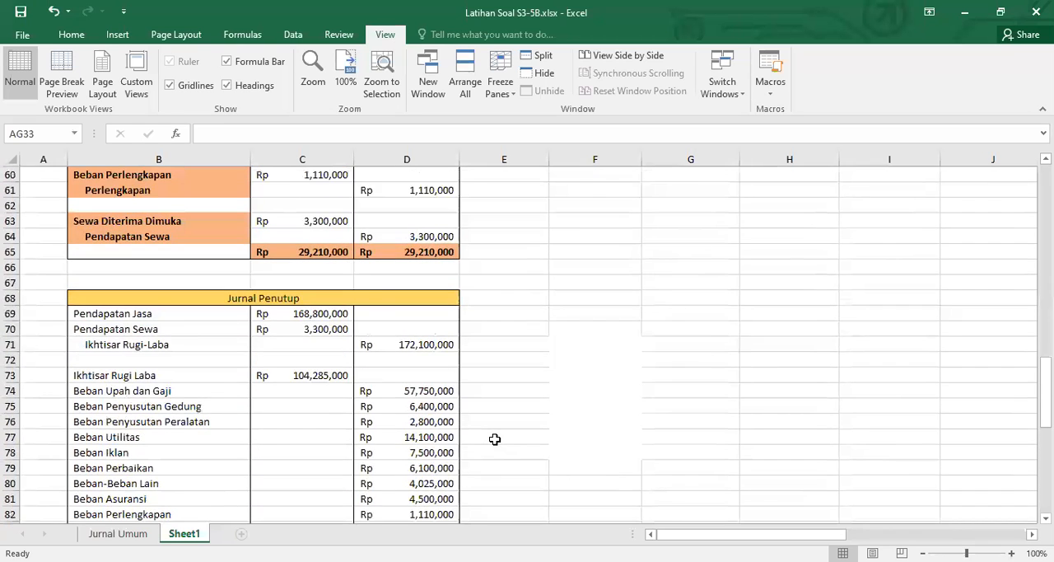